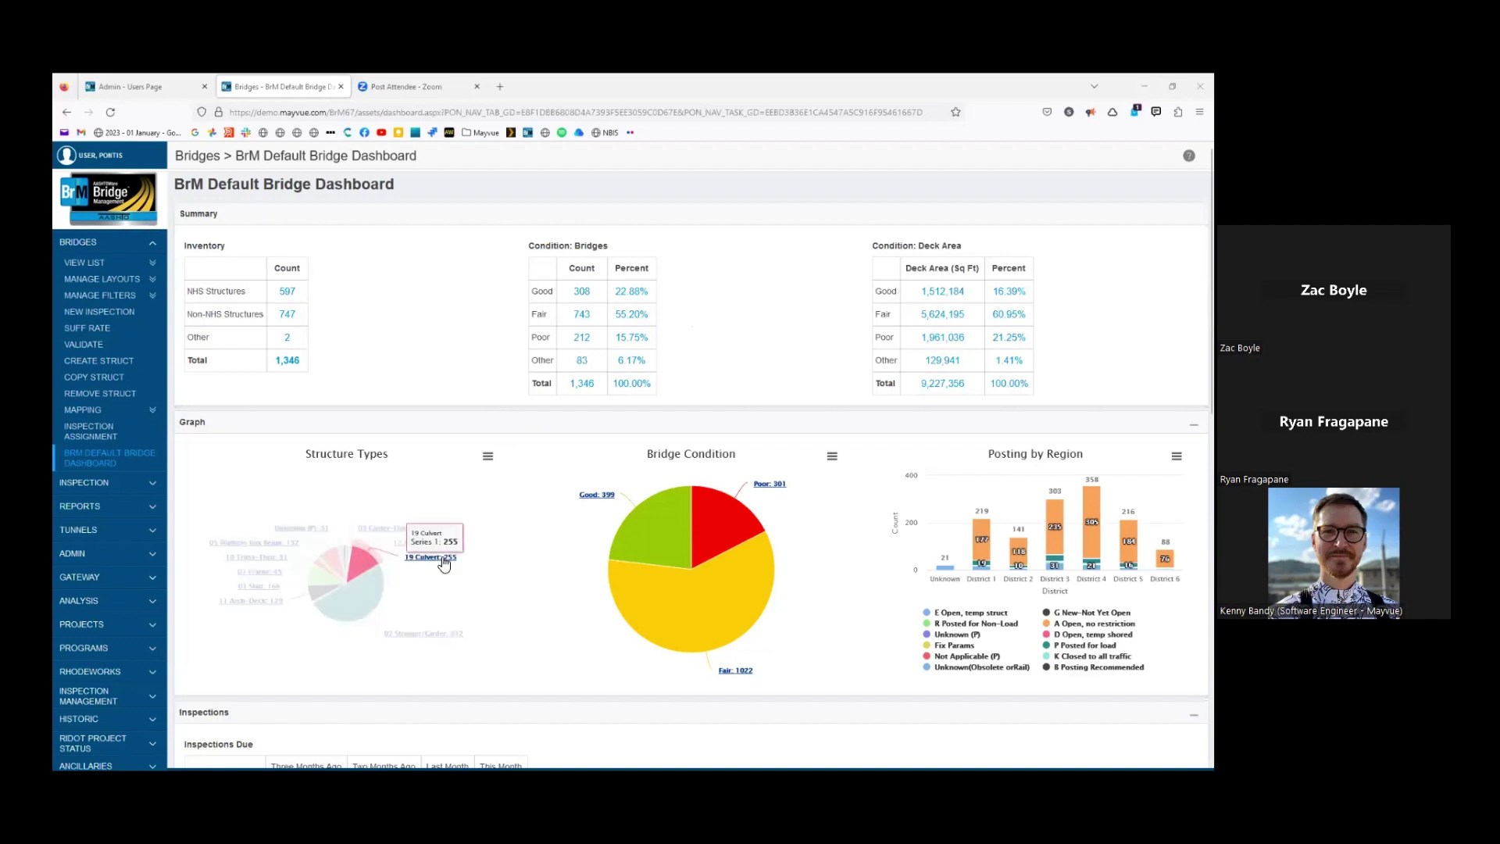
# Drill into the 02 Stringer/Girder slice of Structure Types and the Poor slice of Bridge Condition, returning to the full chart each time
pyautogui.click(368, 609)
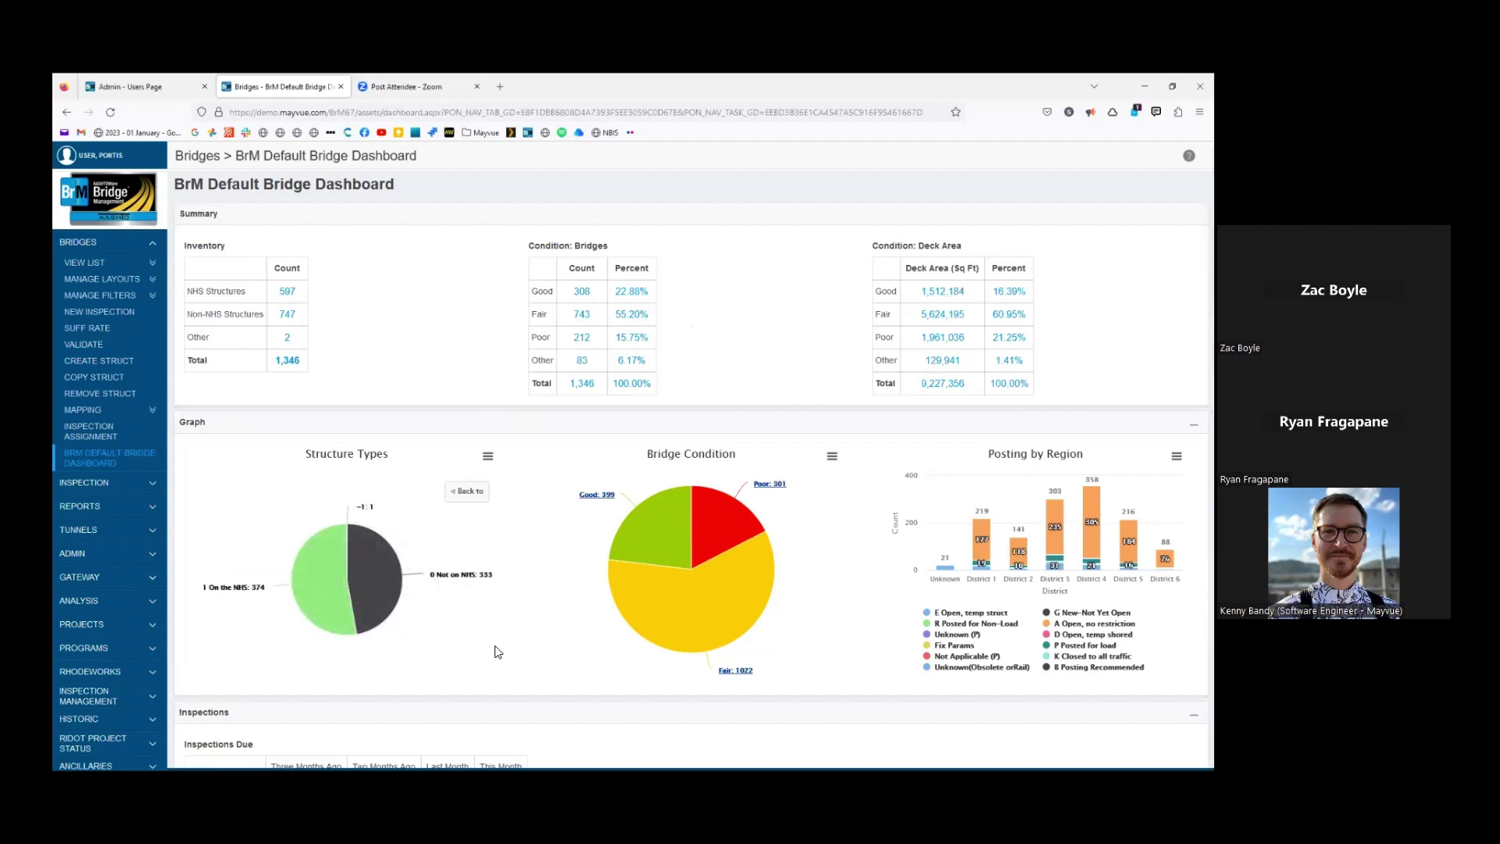
pyautogui.click(477, 491)
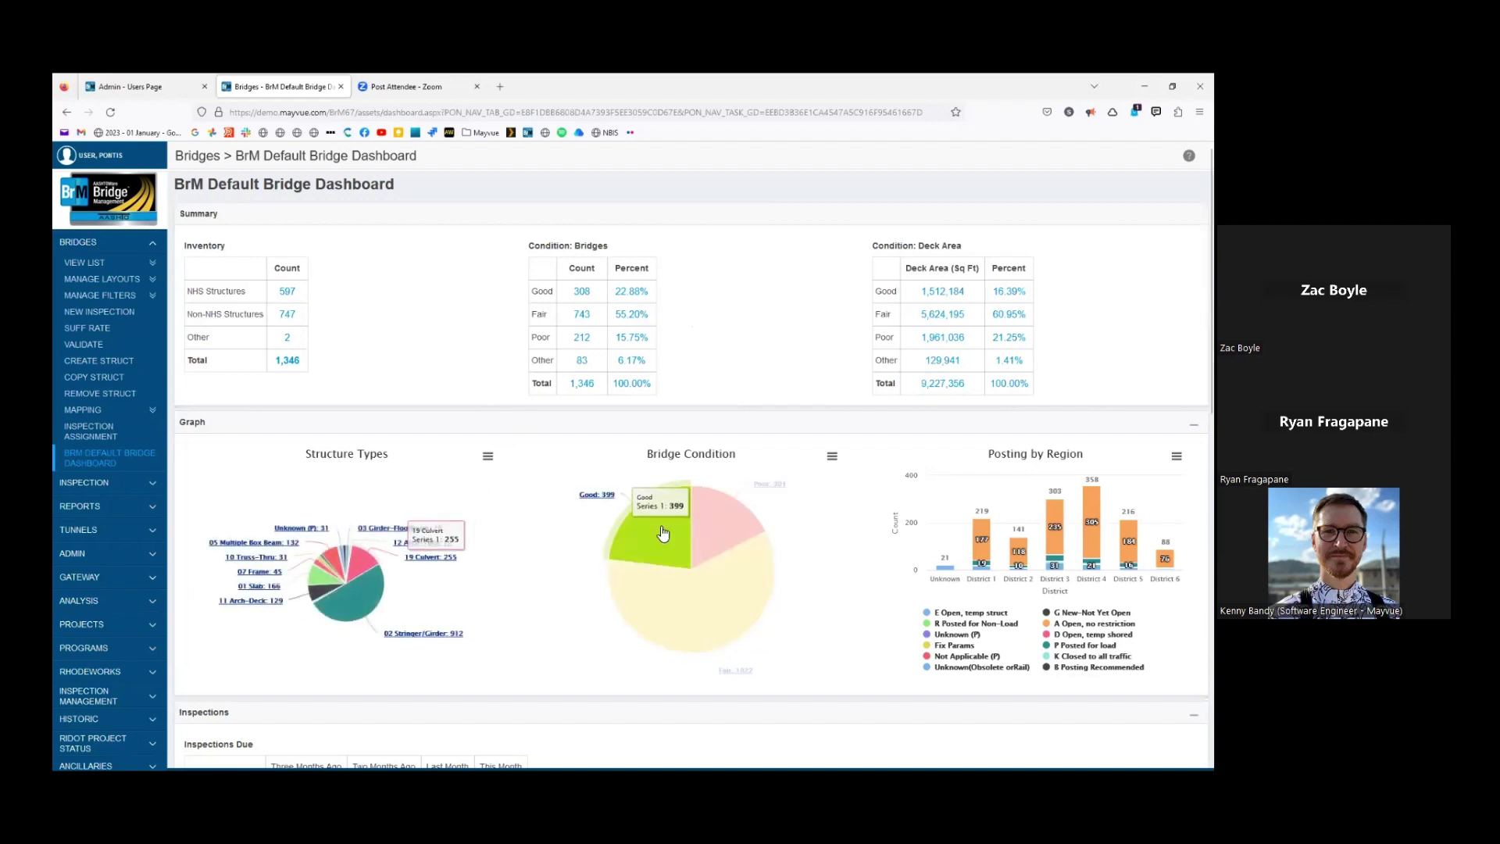
pyautogui.moveTo(711, 531)
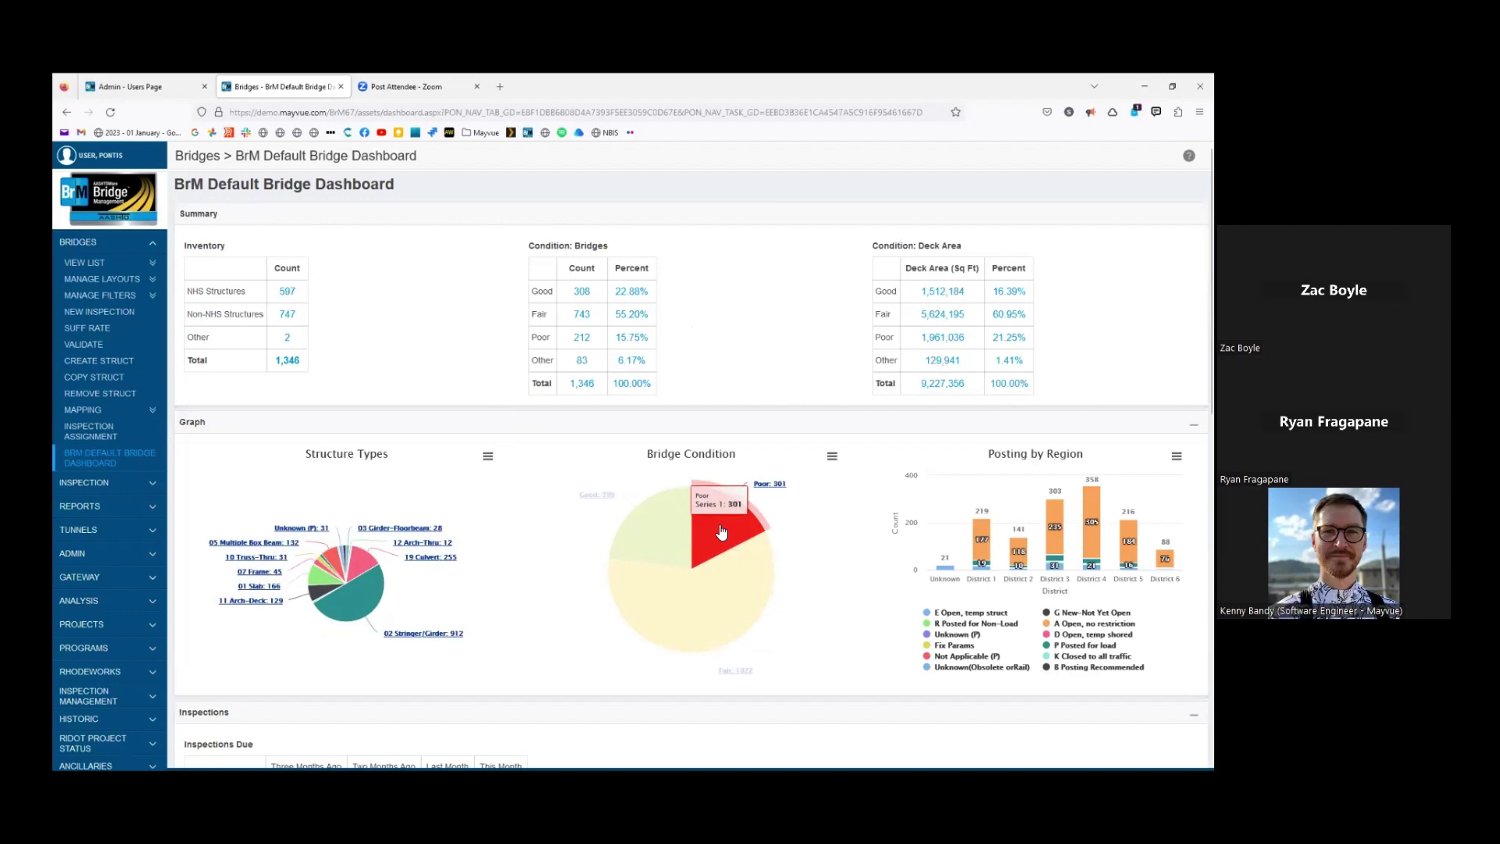
pyautogui.click(722, 532)
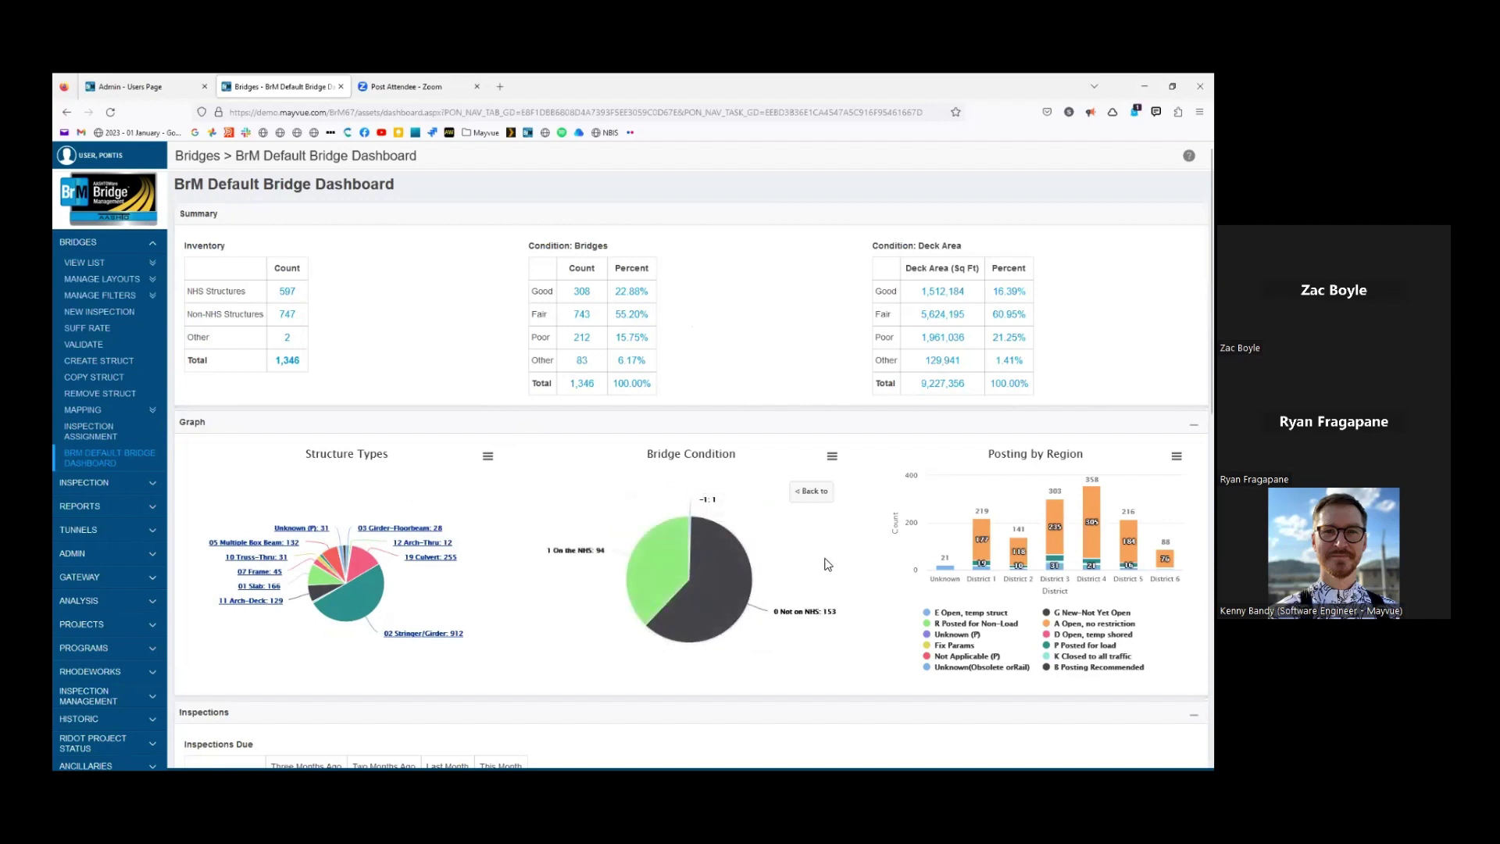
pyautogui.click(825, 492)
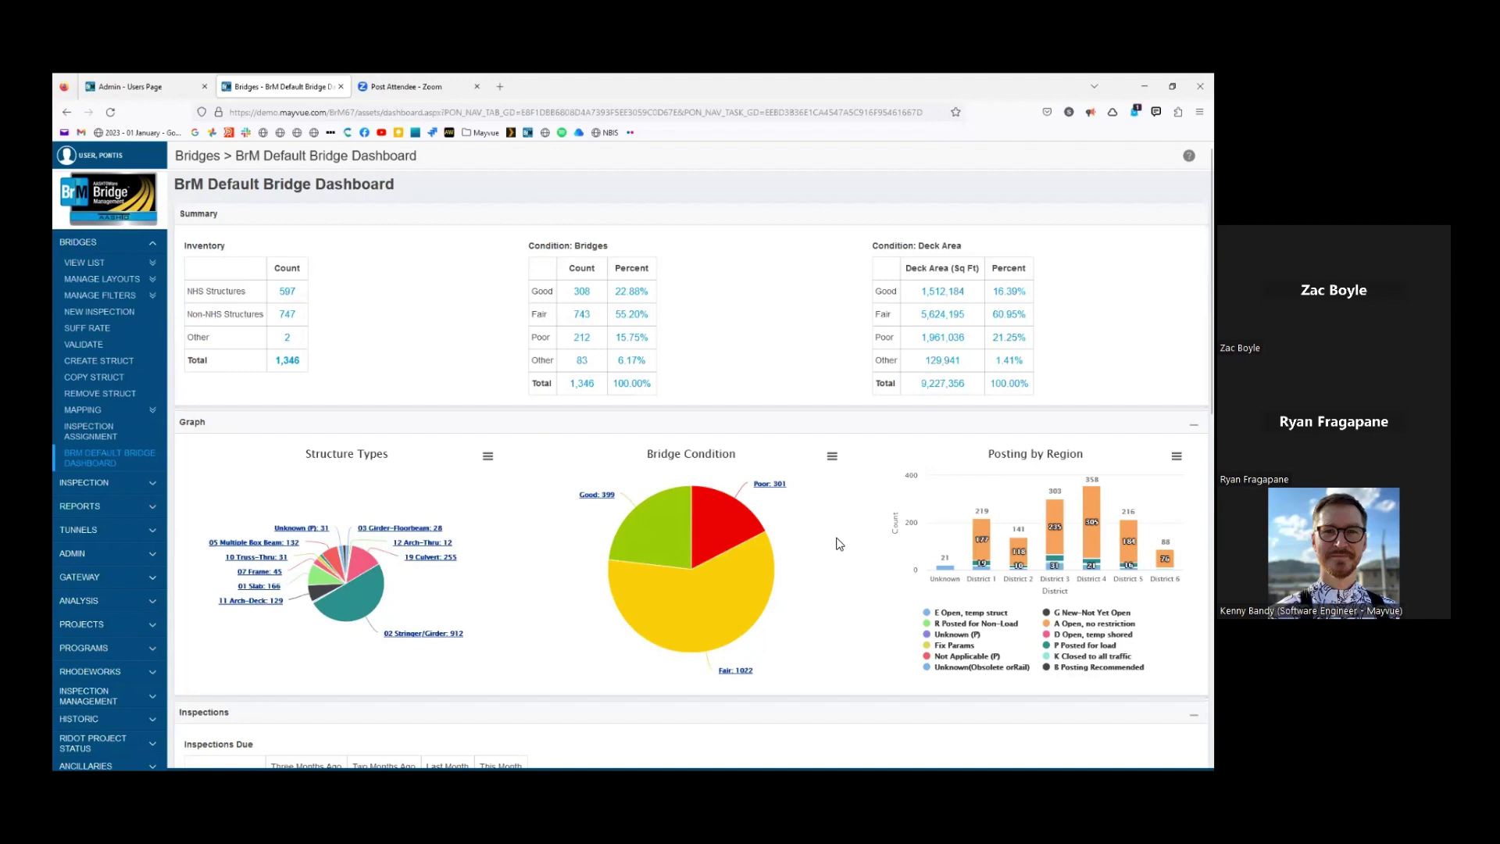
# Hide the A Open, no restriction series in the Posting by Region chart
pyautogui.moveTo(1092, 564)
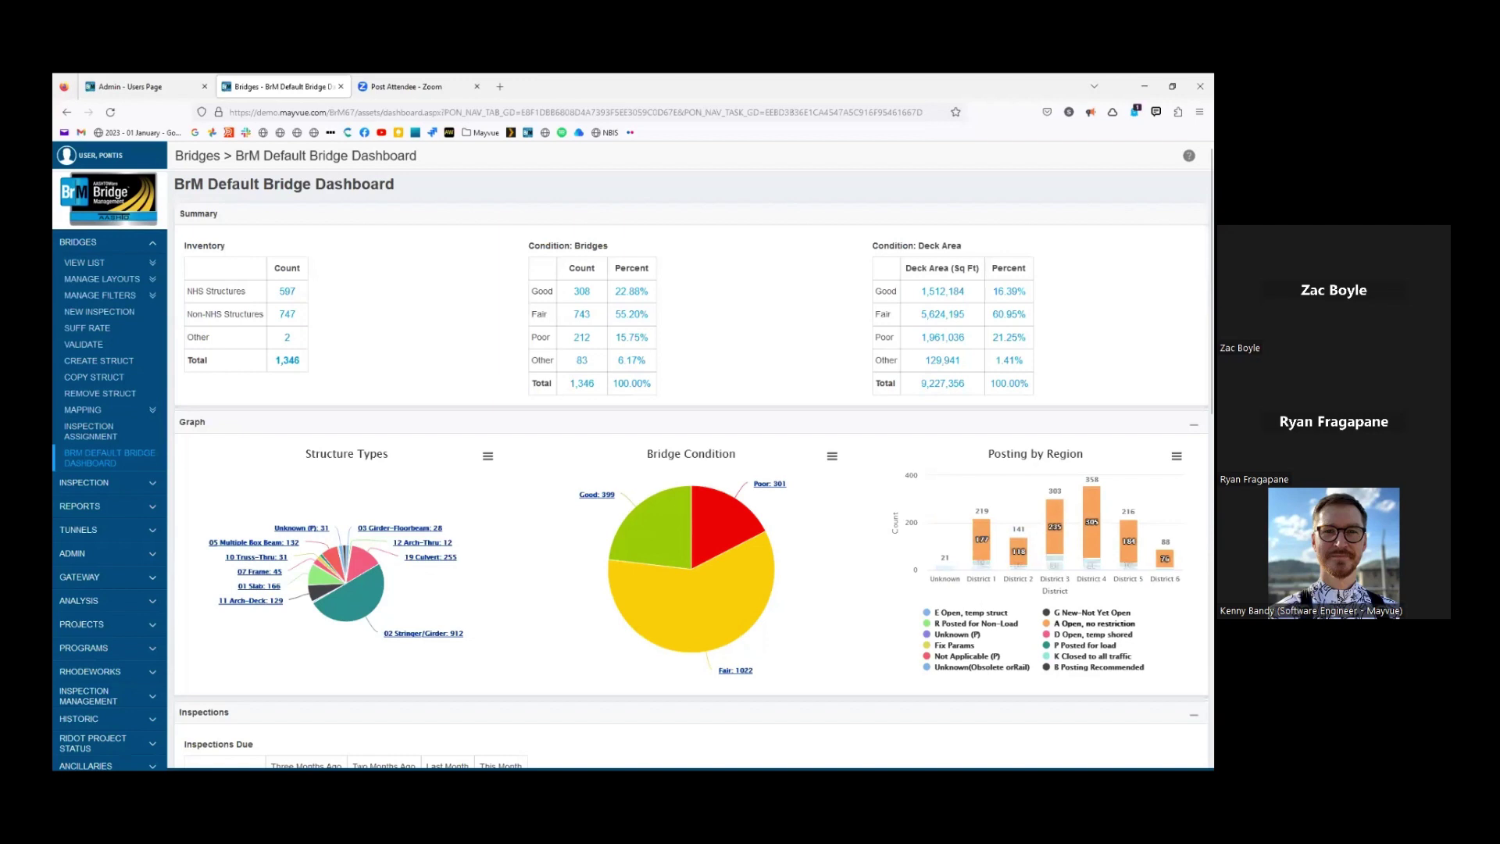
pyautogui.click(1087, 623)
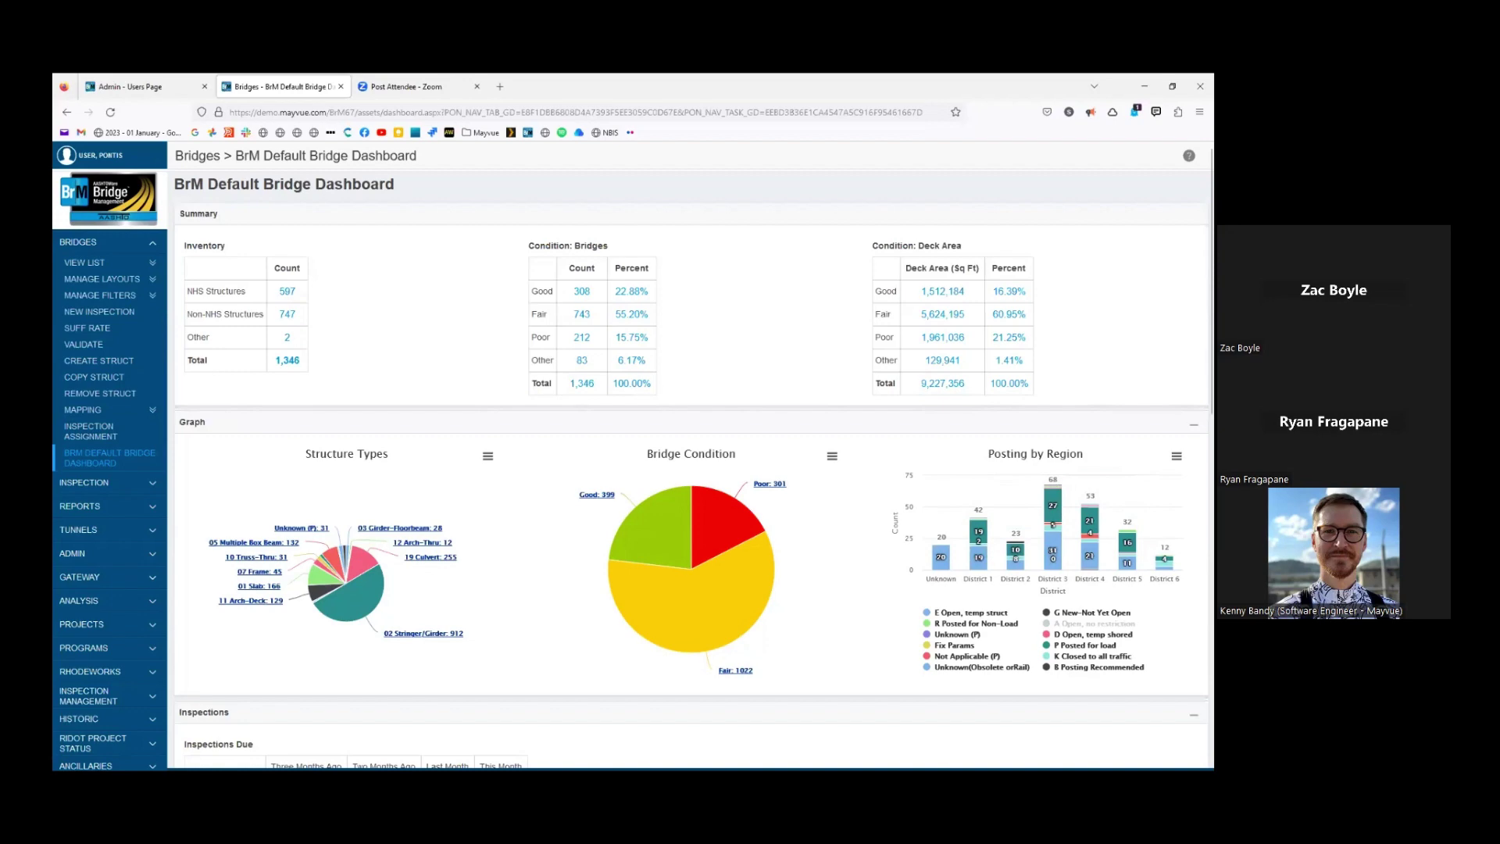
# Show the routine inspections due this month in the dashboard's Bridge Table Grid
pyautogui.scroll(-3, 547, 541)
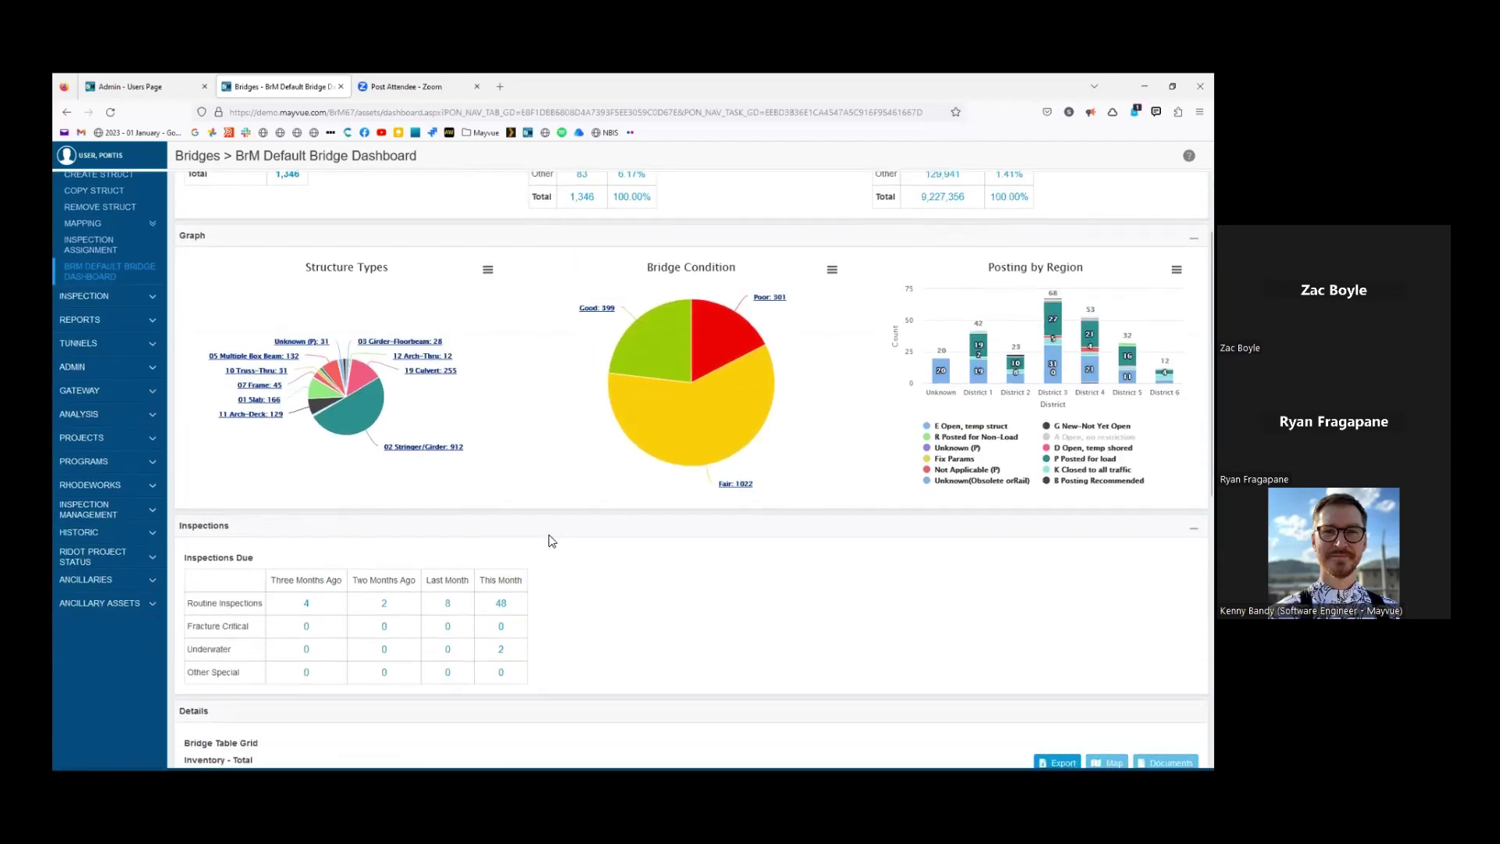
pyautogui.scroll(-3, 550, 539)
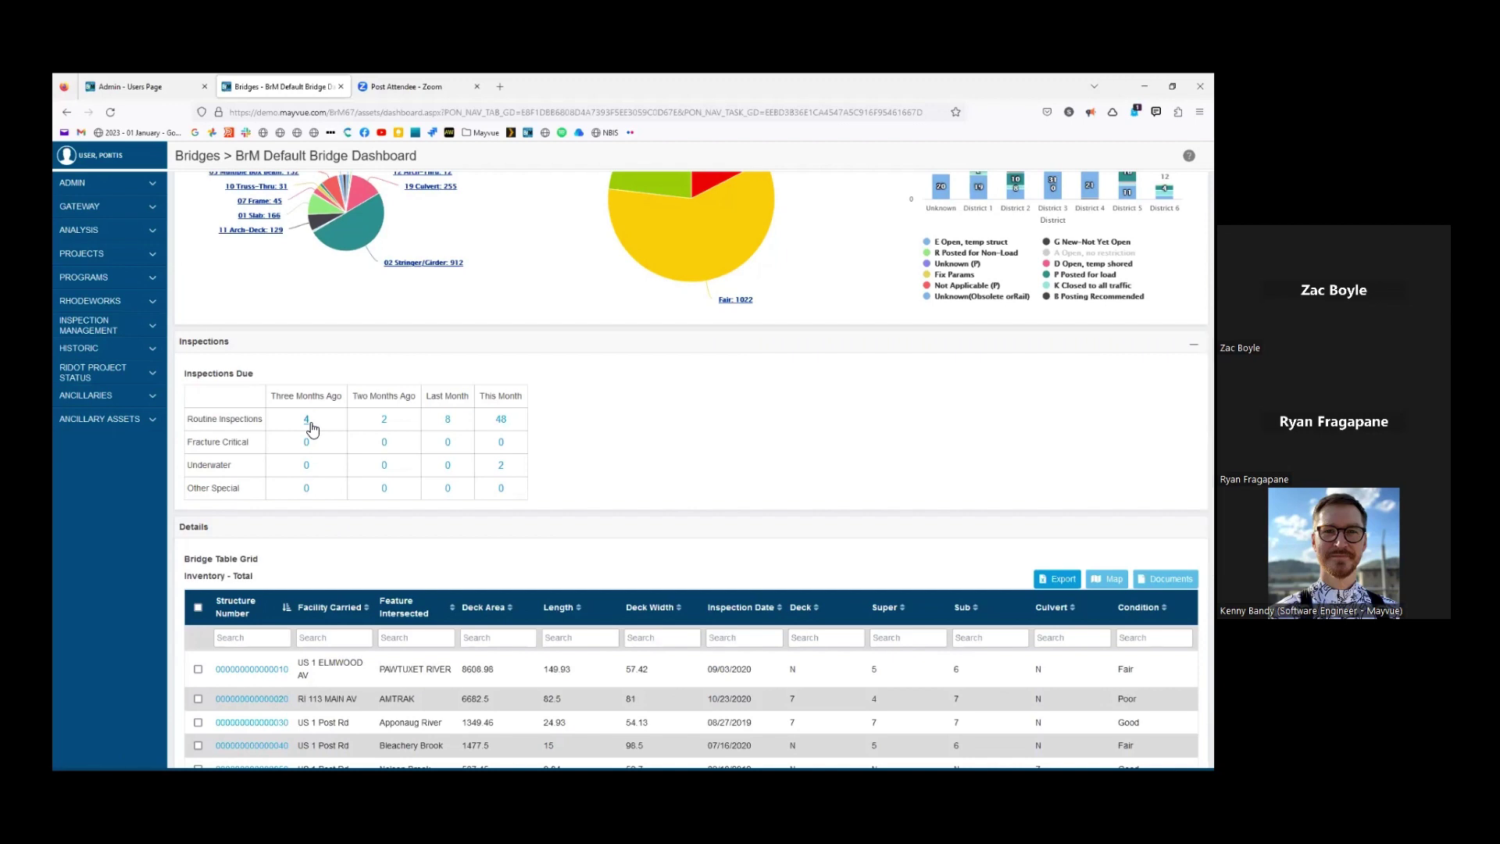
pyautogui.click(501, 419)
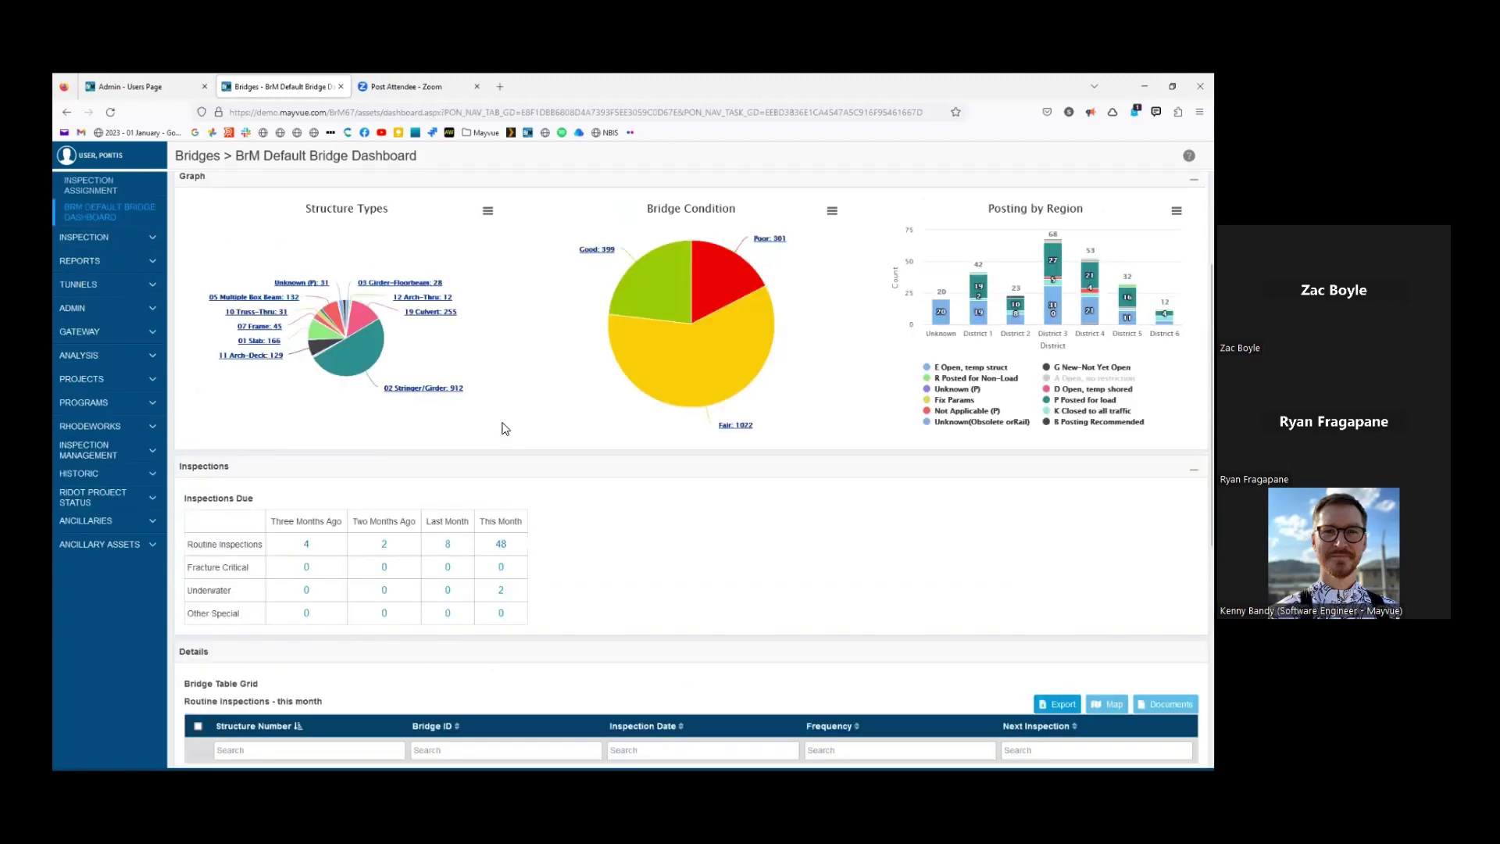
pyautogui.scroll(-3, 629, 559)
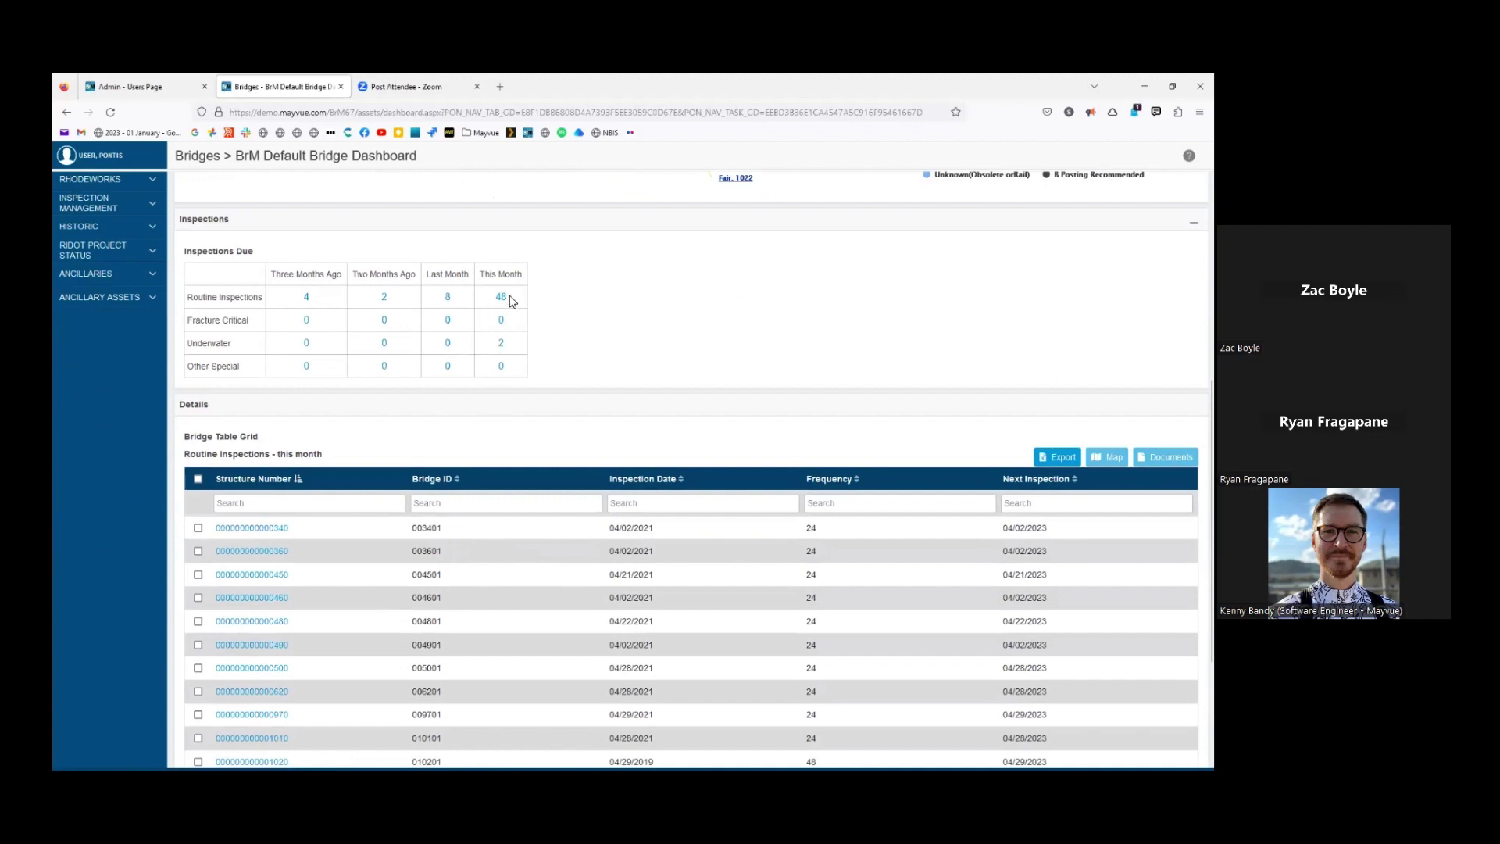
# Select the first bridge in the routine inspections grid, view its location on the map, and close the map
pyautogui.click(198, 529)
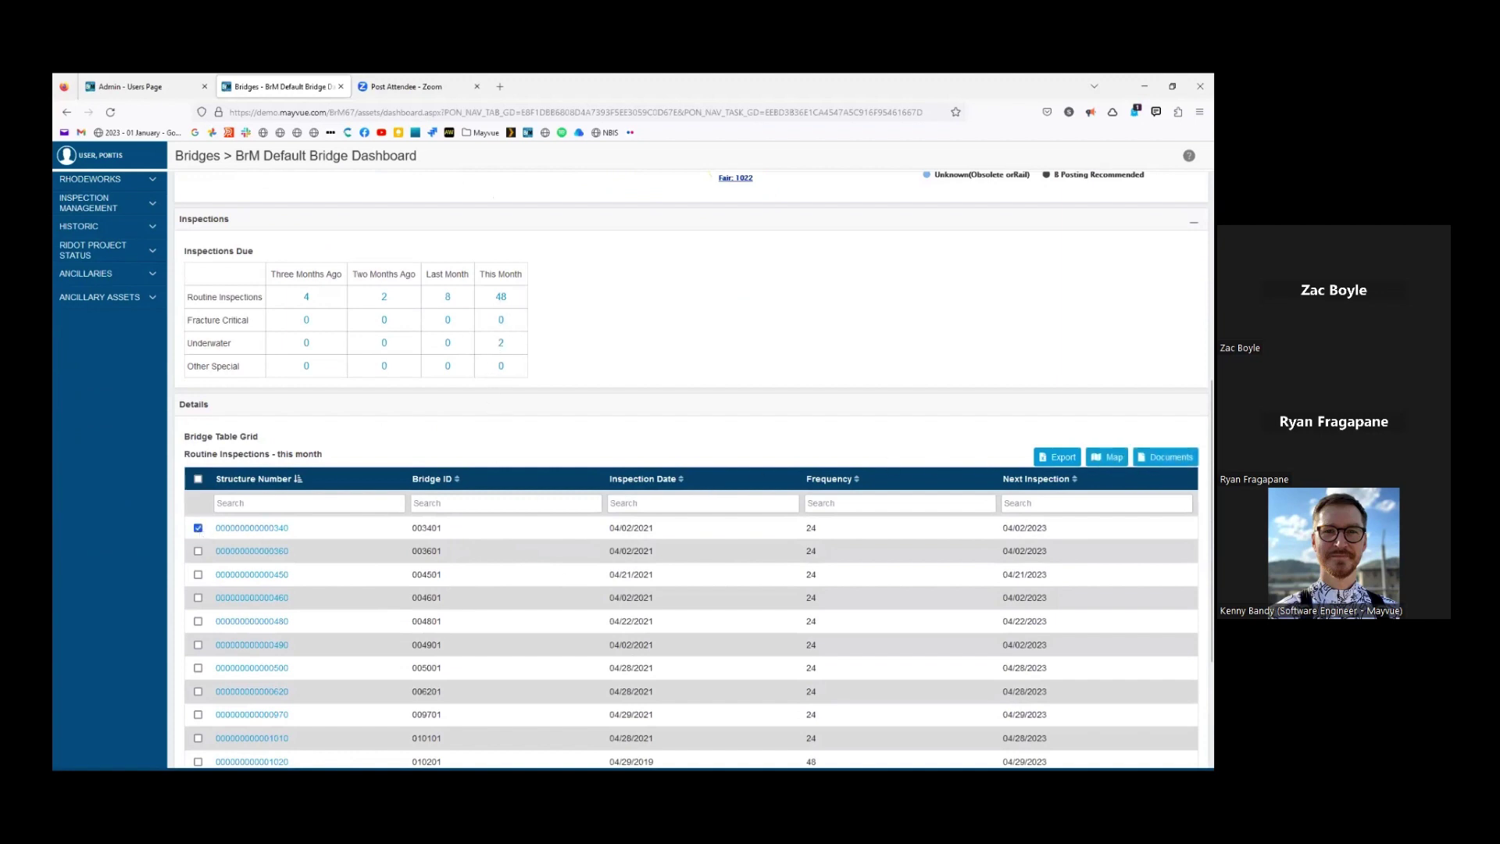
pyautogui.click(1106, 458)
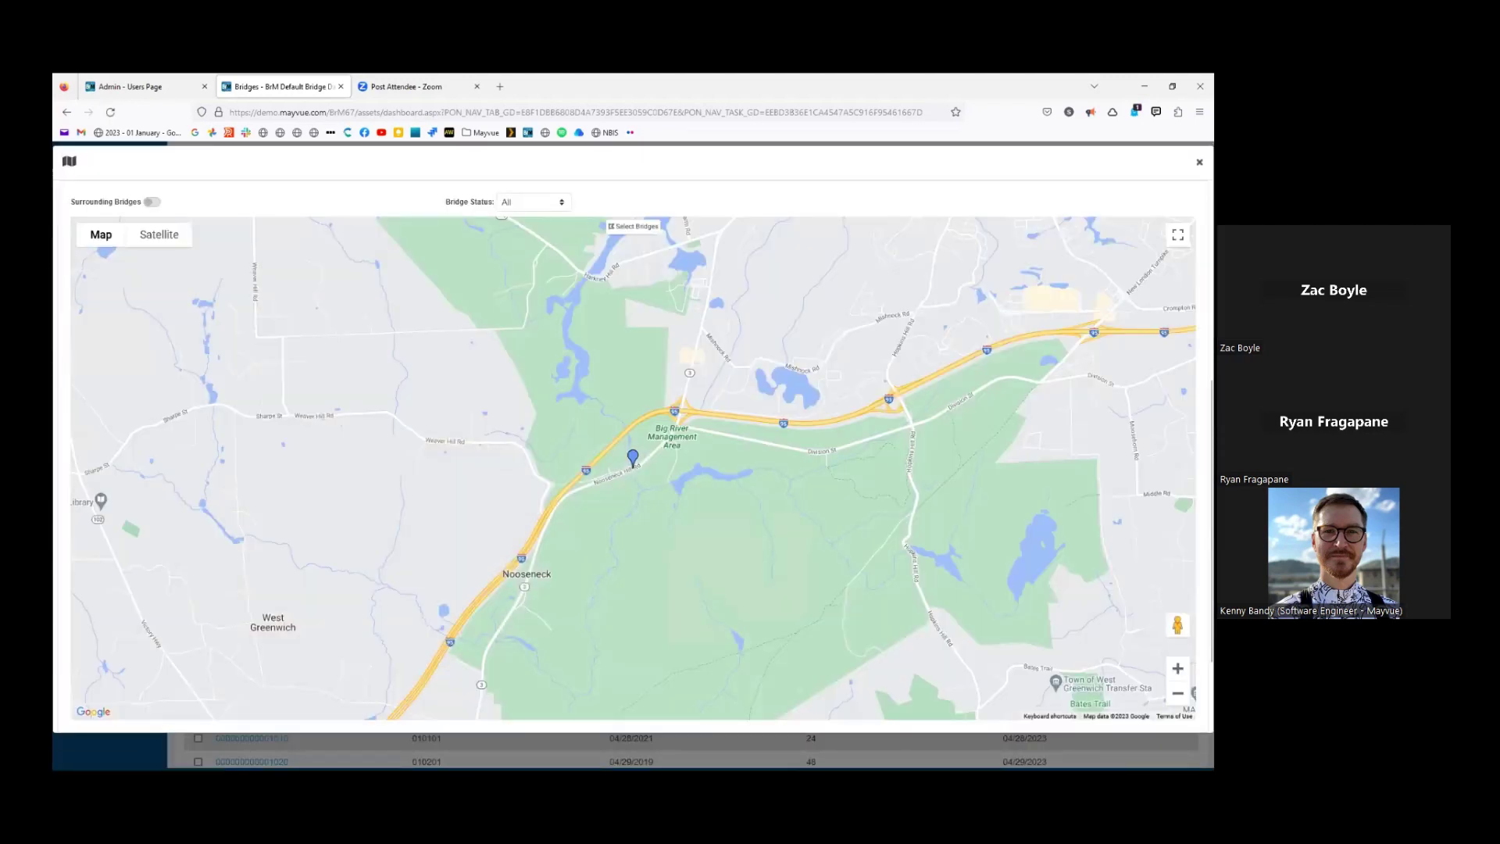
pyautogui.press('Escape')
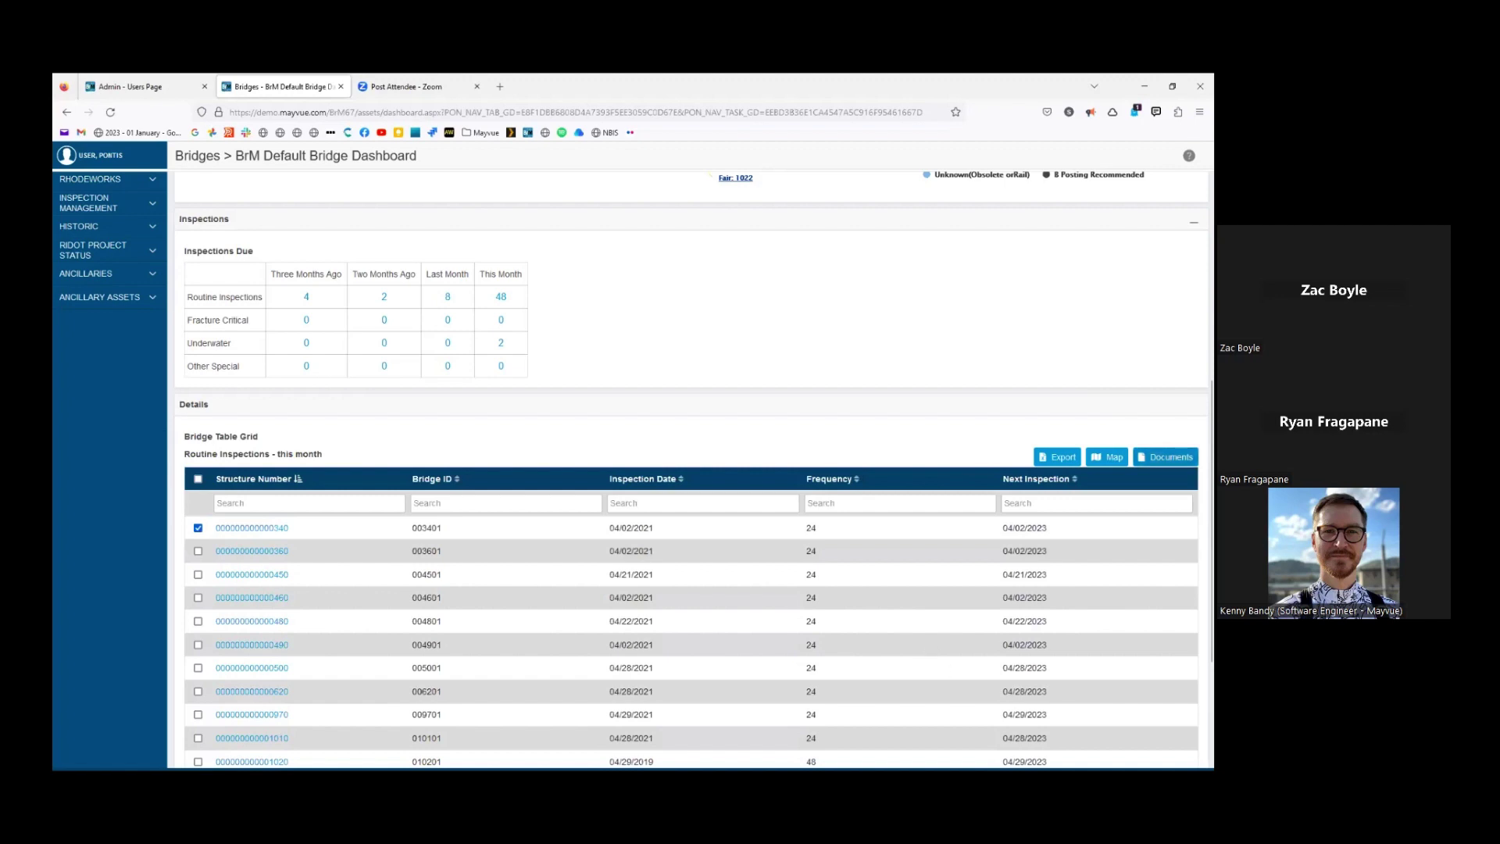
# View the available document reports for the selected bridge and cancel without generating any
pyautogui.click(1166, 456)
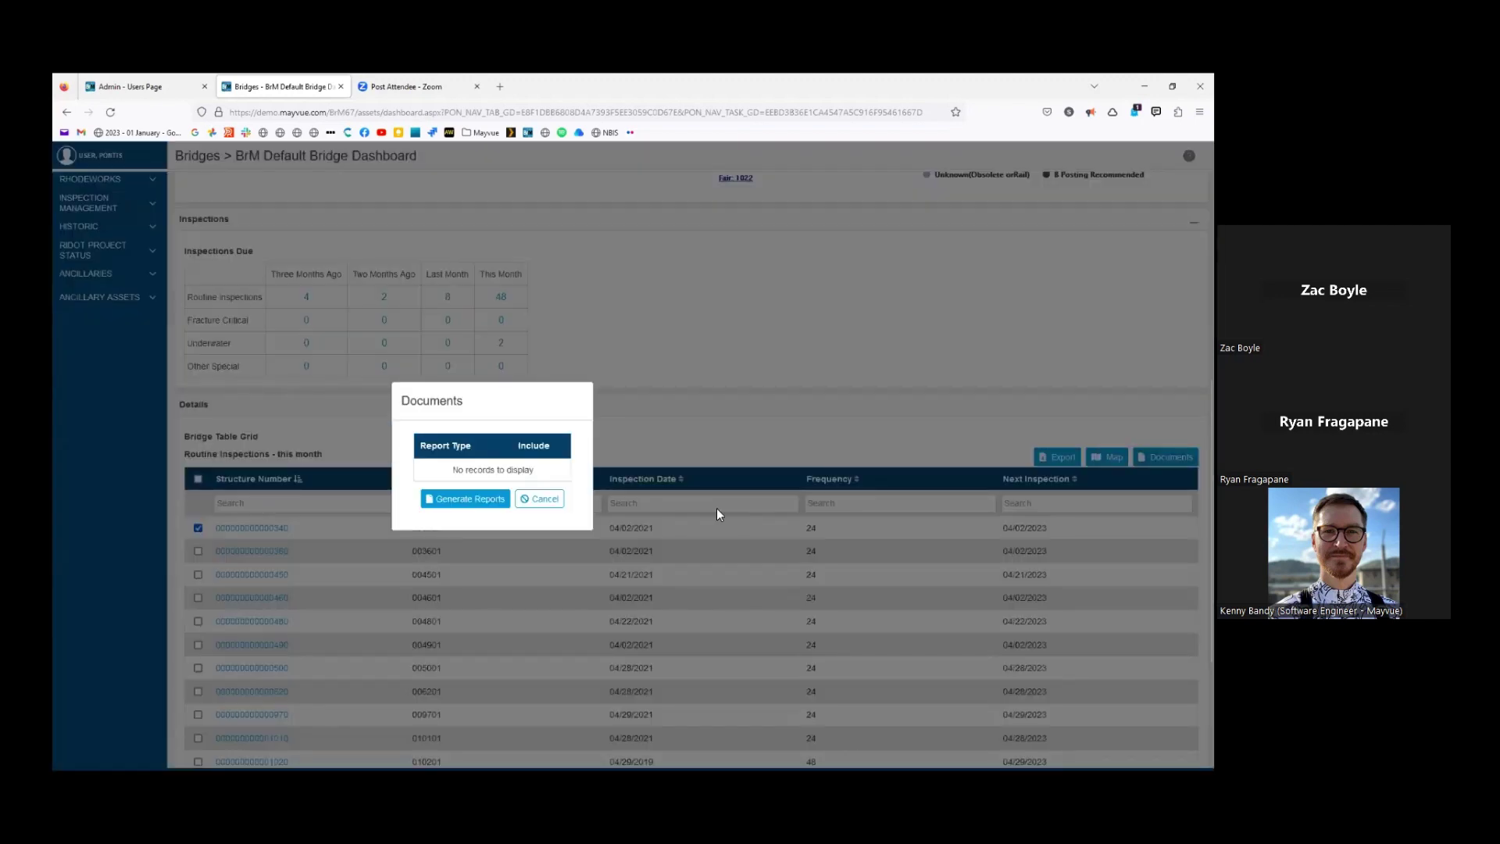
pyautogui.click(543, 499)
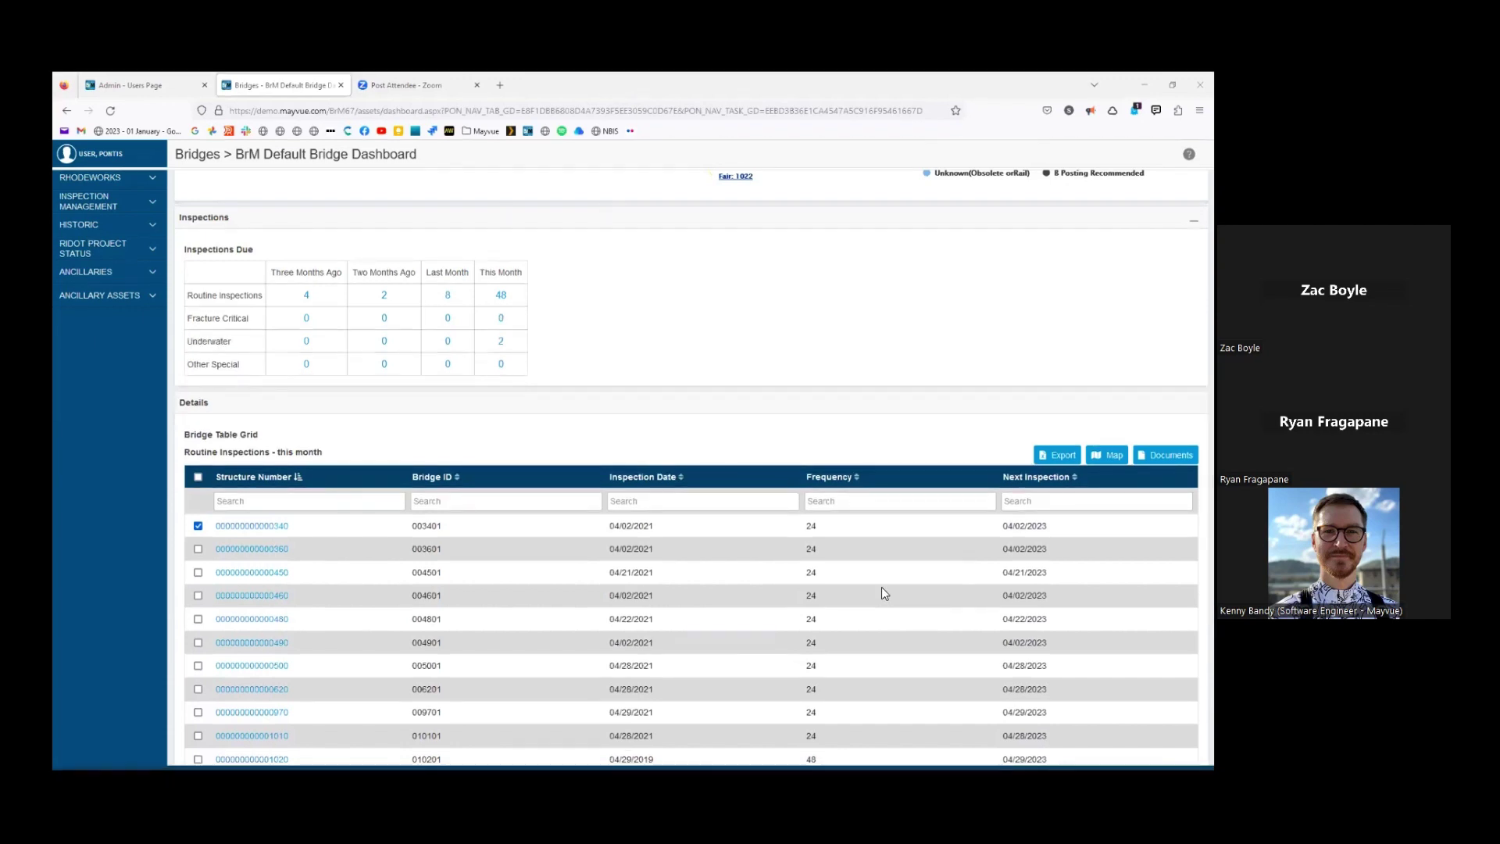
pyautogui.hotkey('alt', 'Tab')
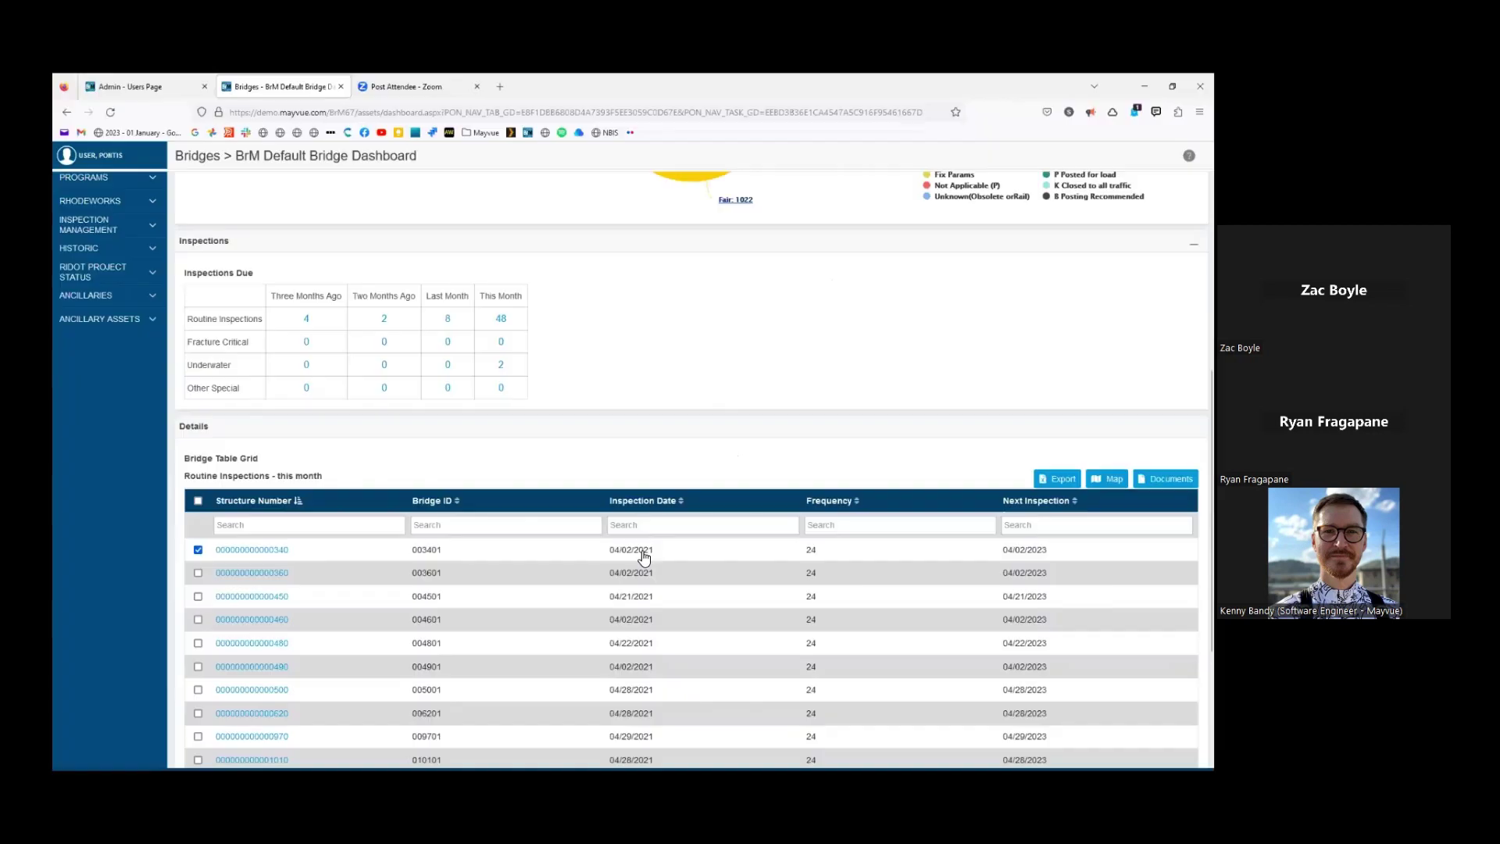
# Open the Visual Dashboard Editor from the general configuration section of the administration area
pyautogui.scroll(5, 643, 558)
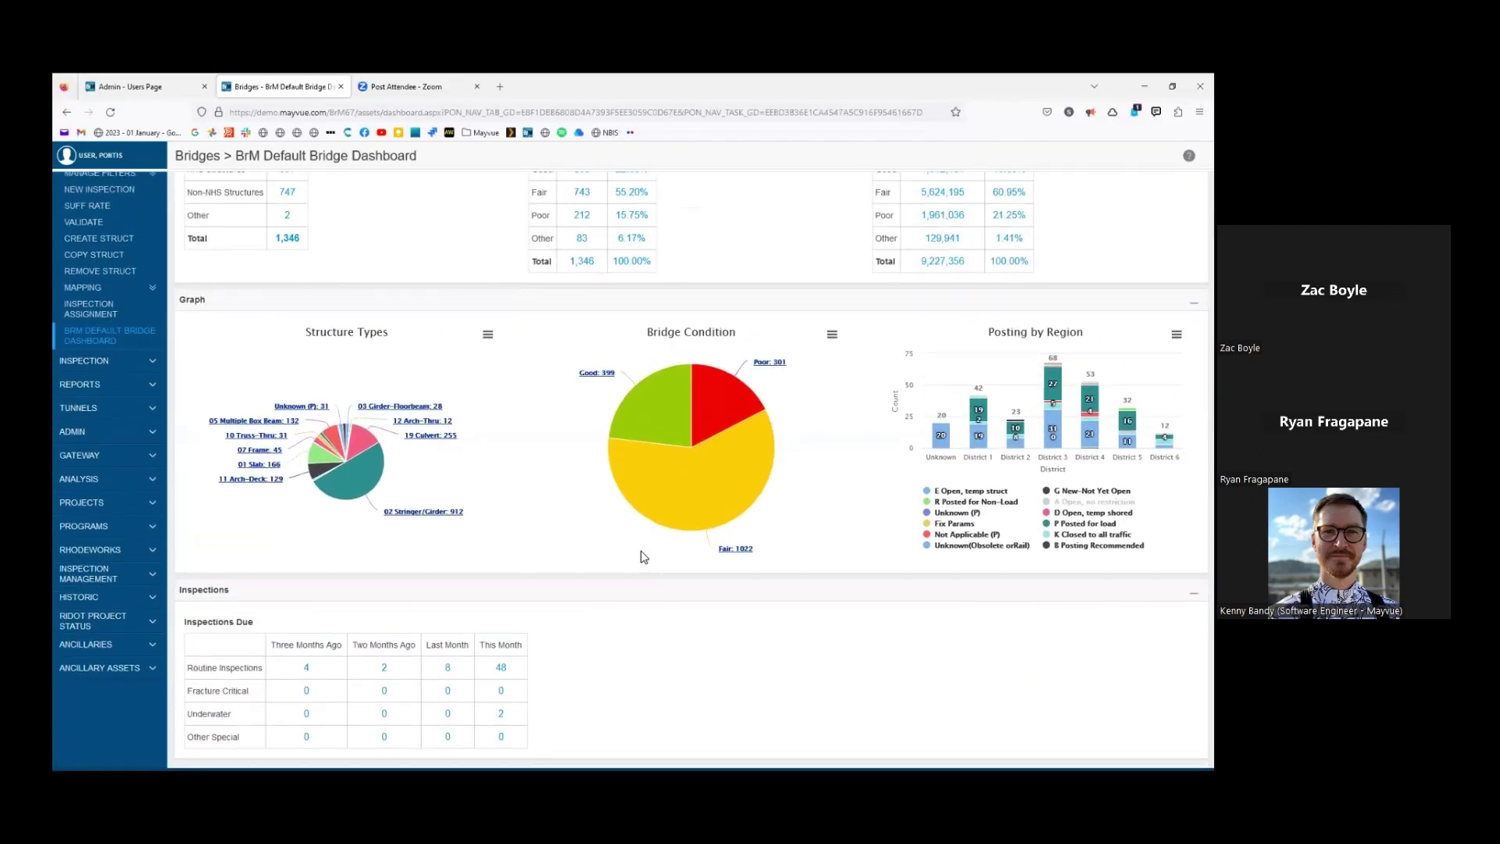
pyautogui.scroll(1, 618, 563)
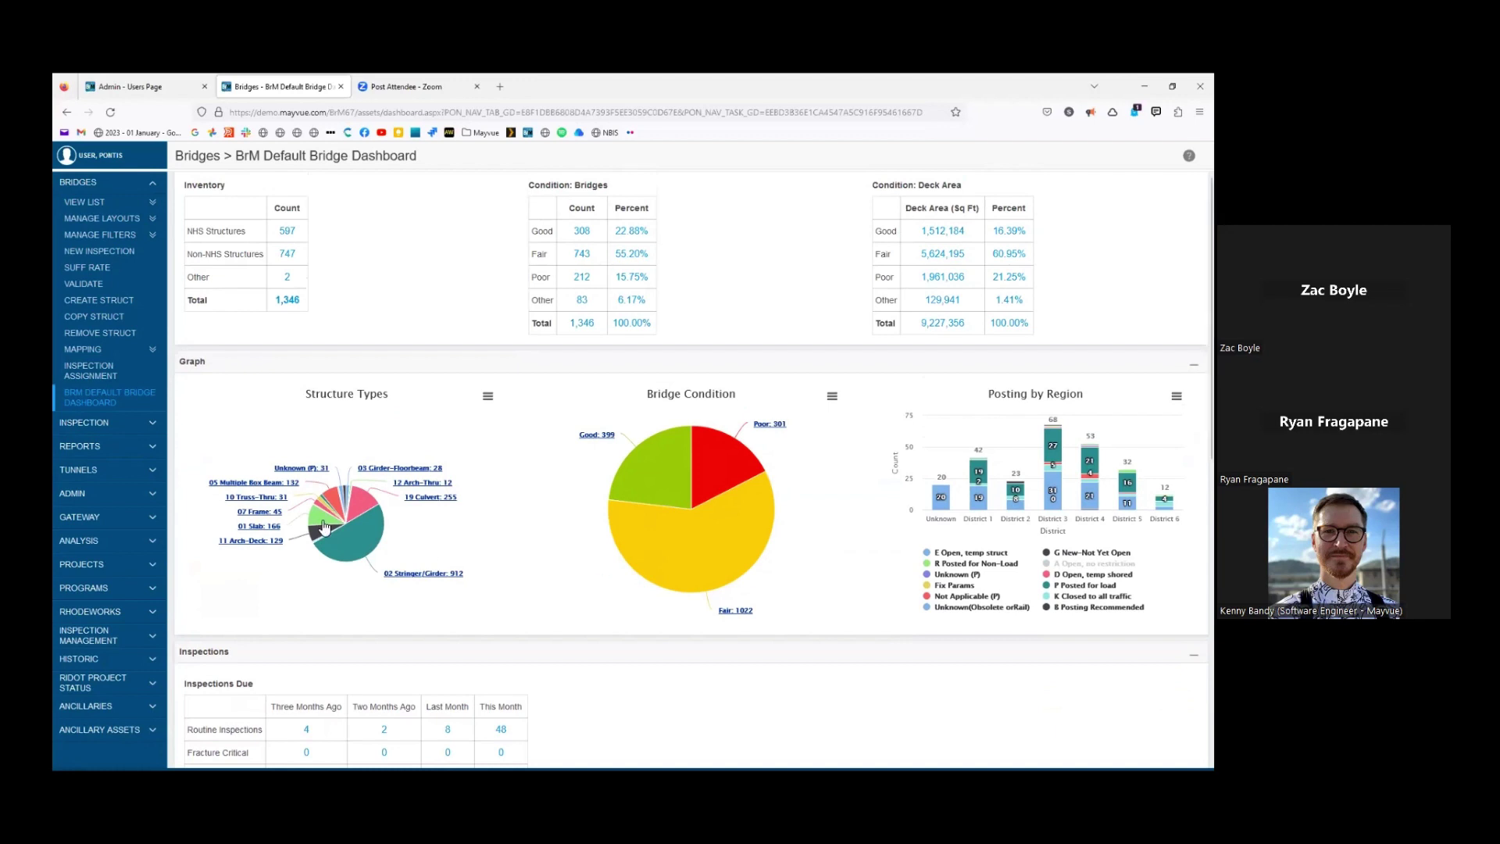
pyautogui.moveTo(747, 559)
pyautogui.click(103, 497)
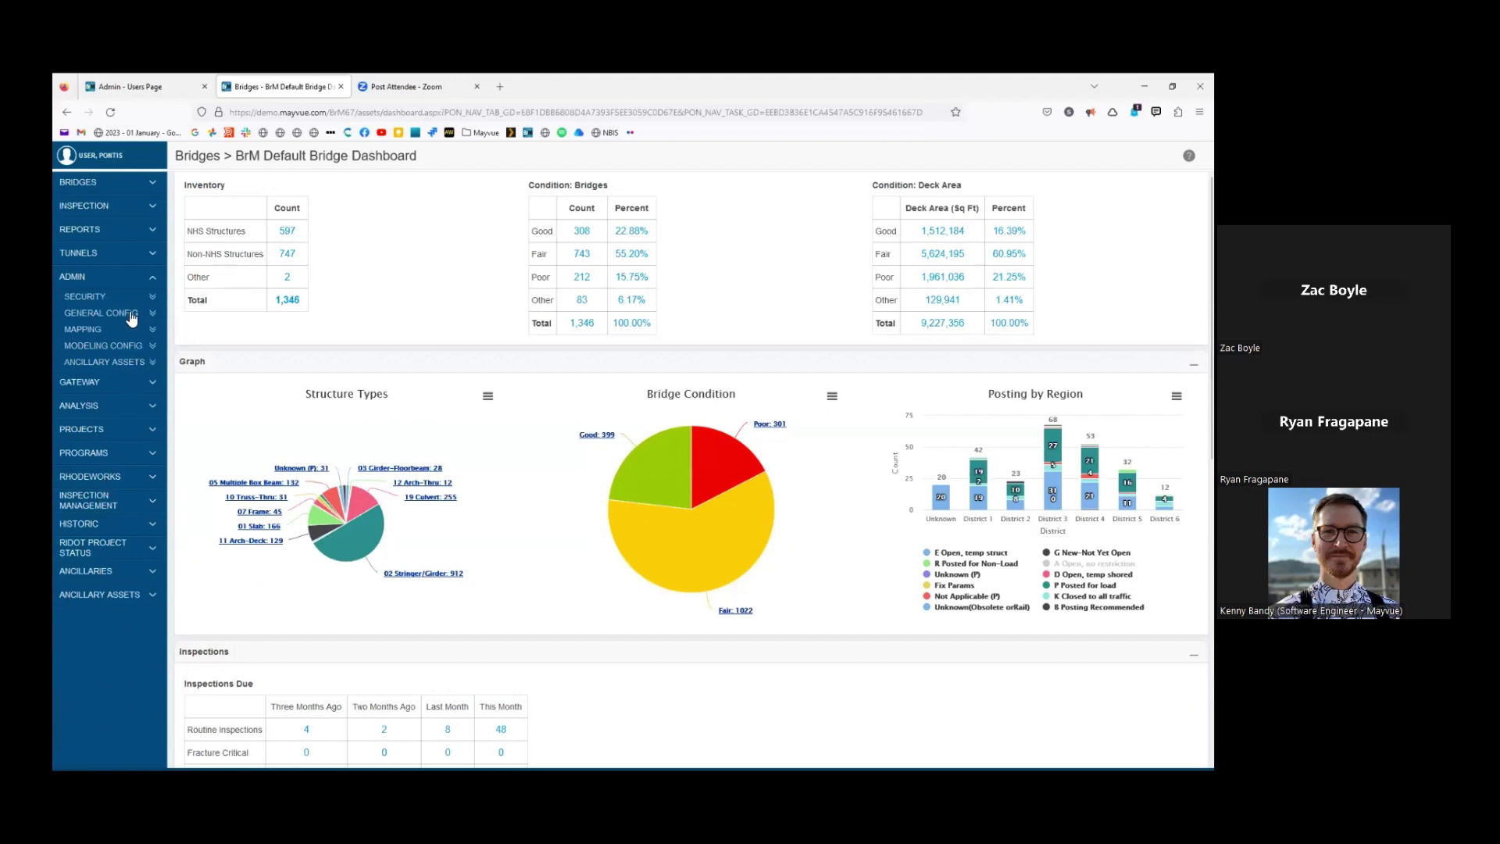
pyautogui.click(123, 314)
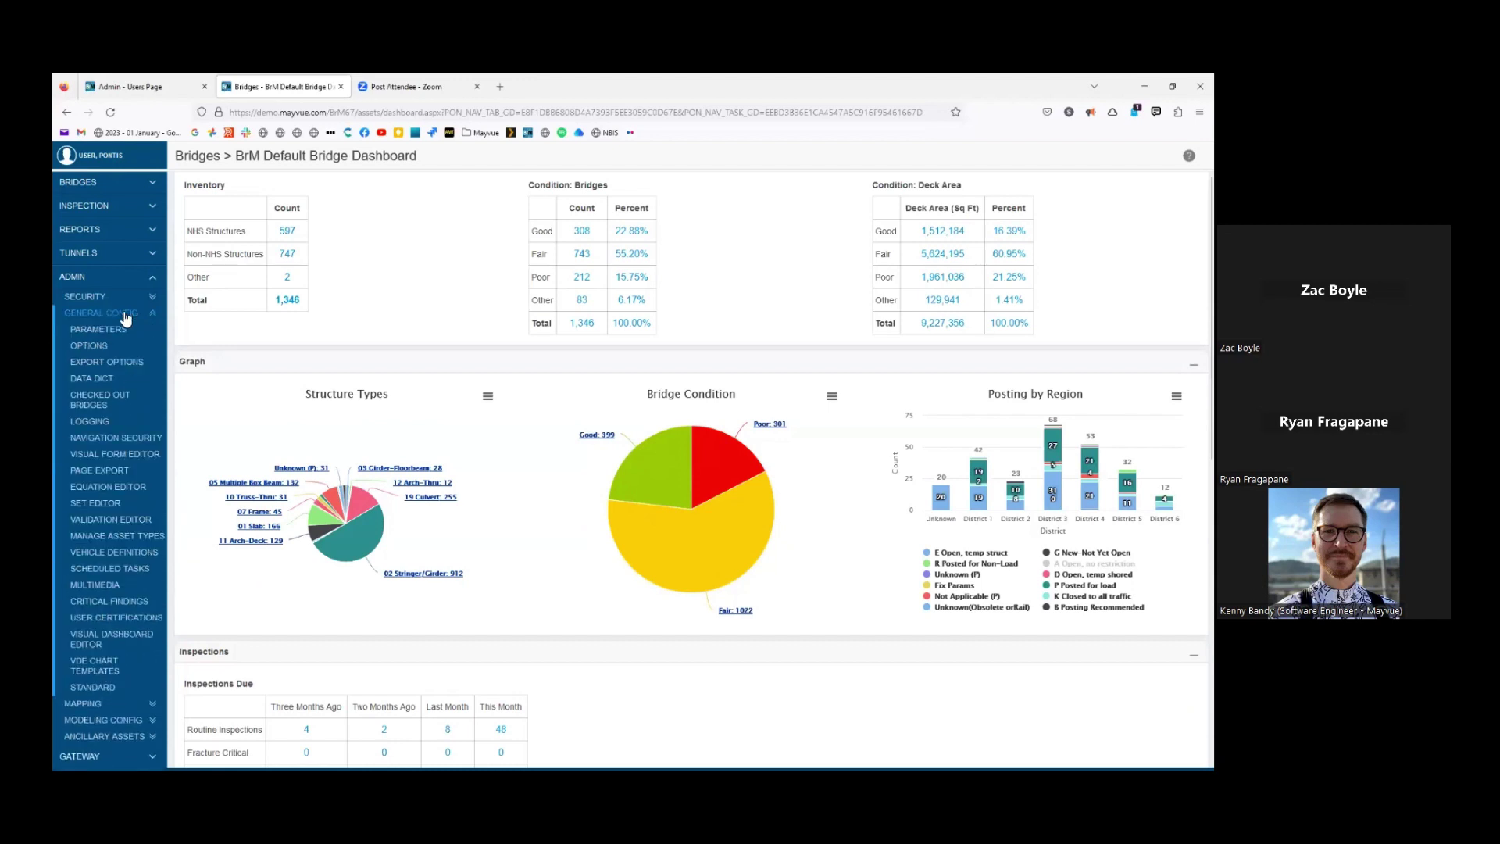
pyautogui.click(116, 644)
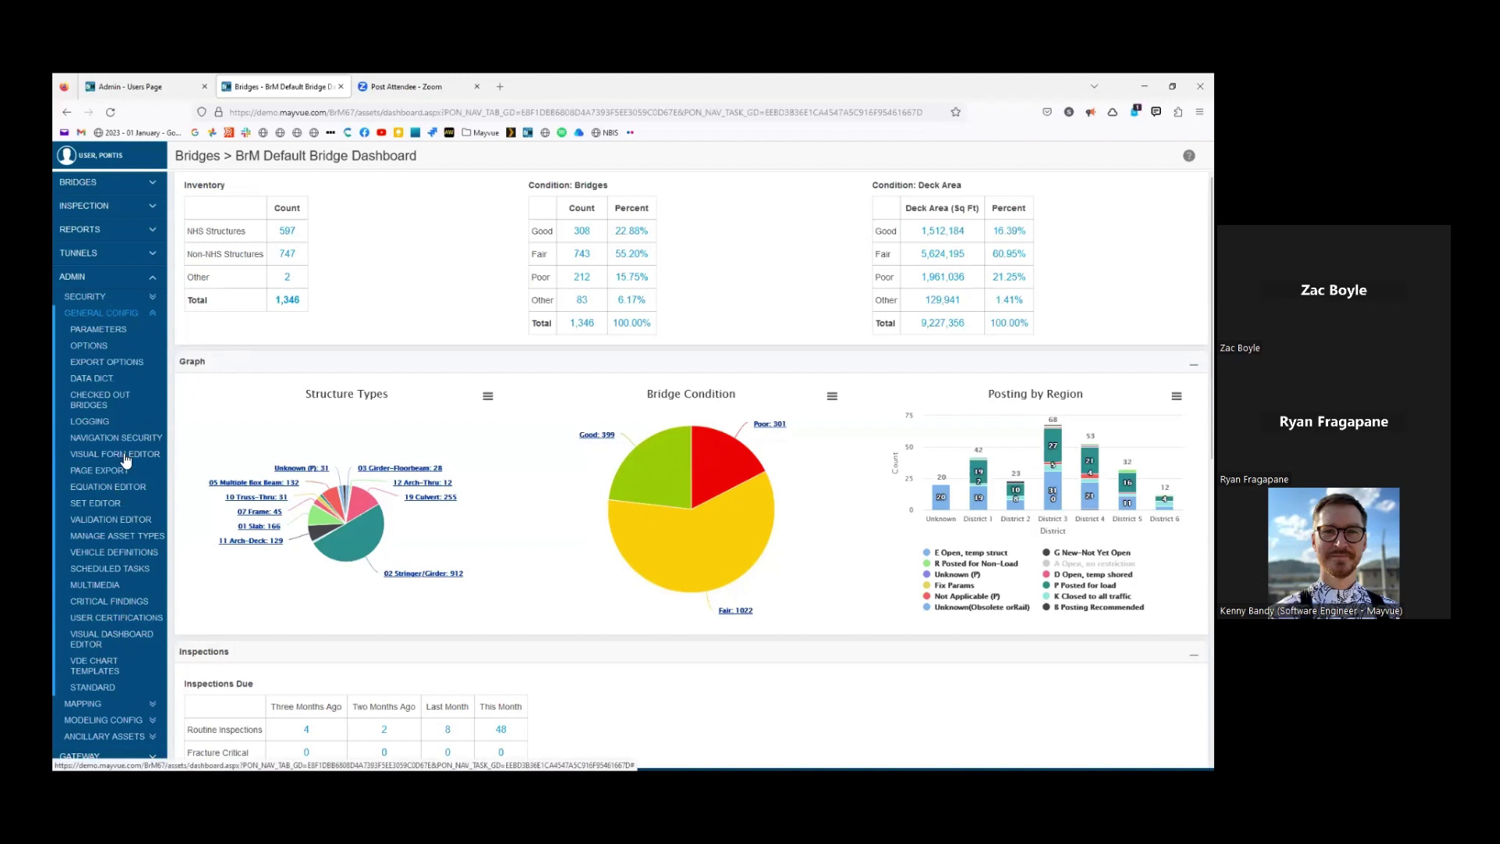
pyautogui.click(115, 634)
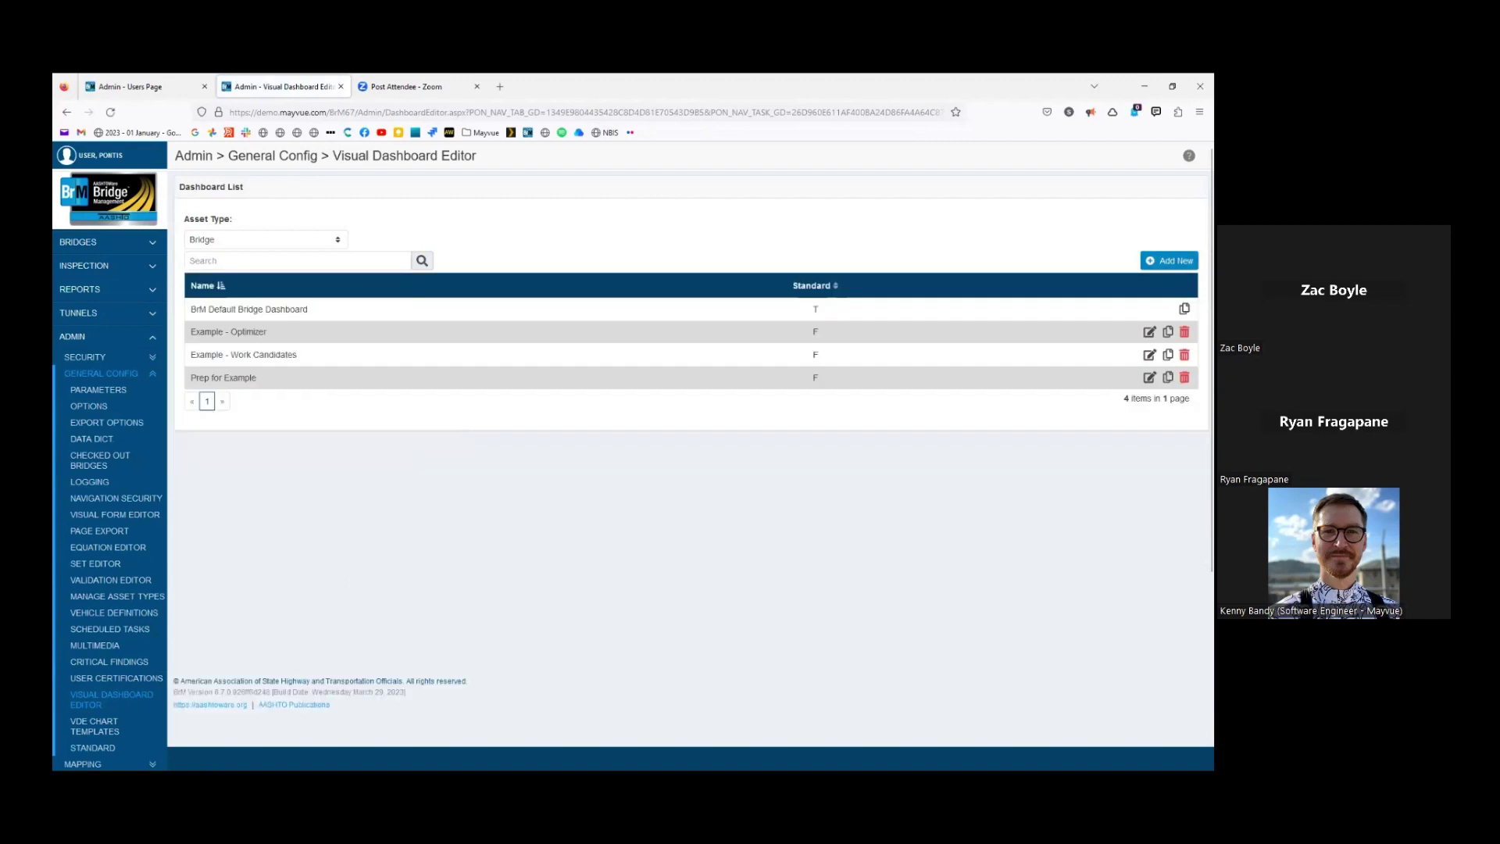
# Add a new dashboard and name it Load Ratings Example
pyautogui.click(1169, 261)
pyautogui.click(990, 251)
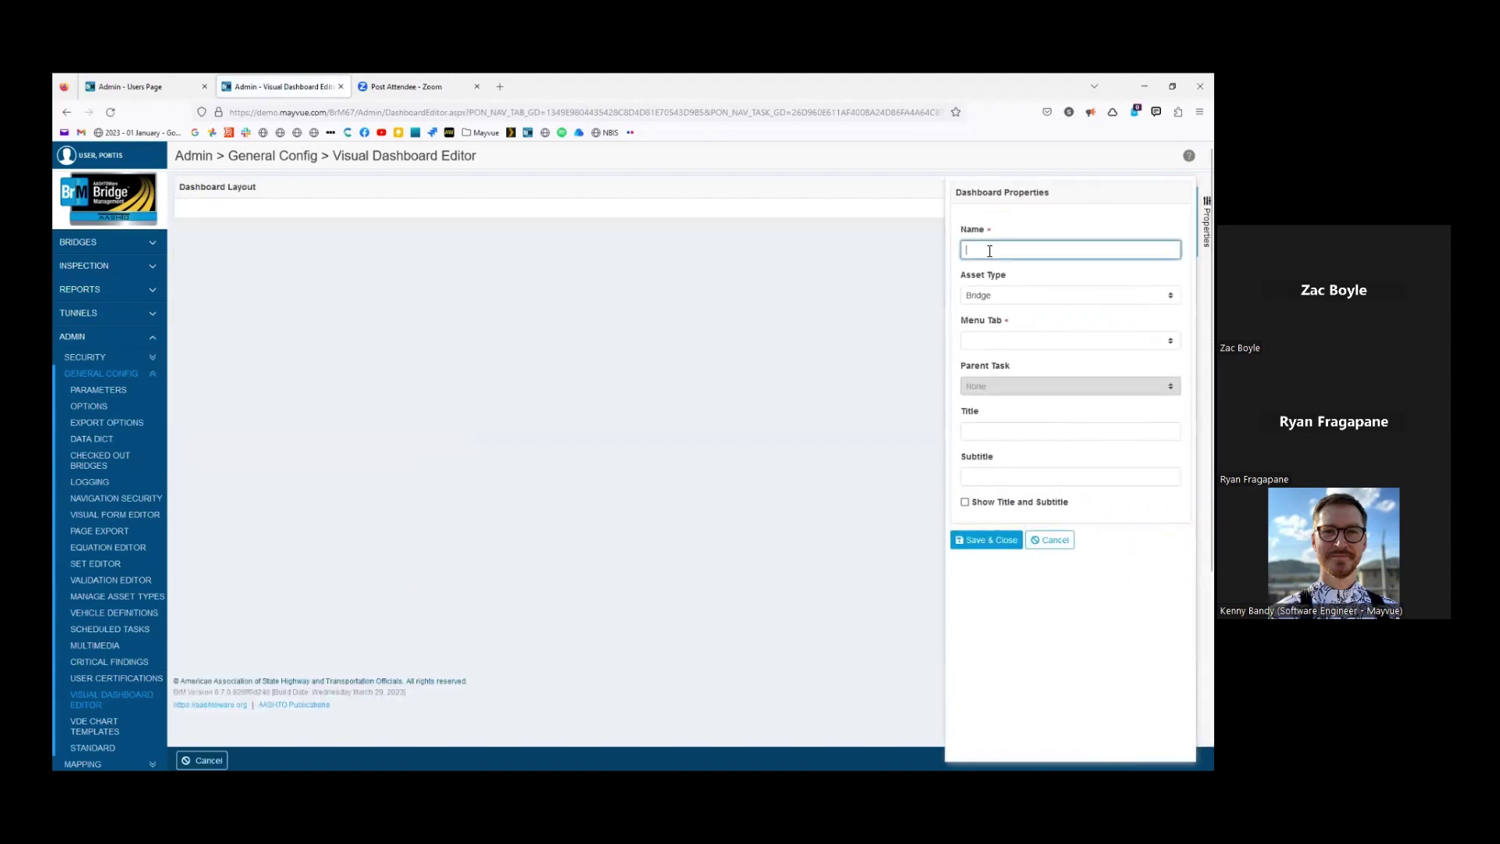
pyautogui.write('Load Rati')
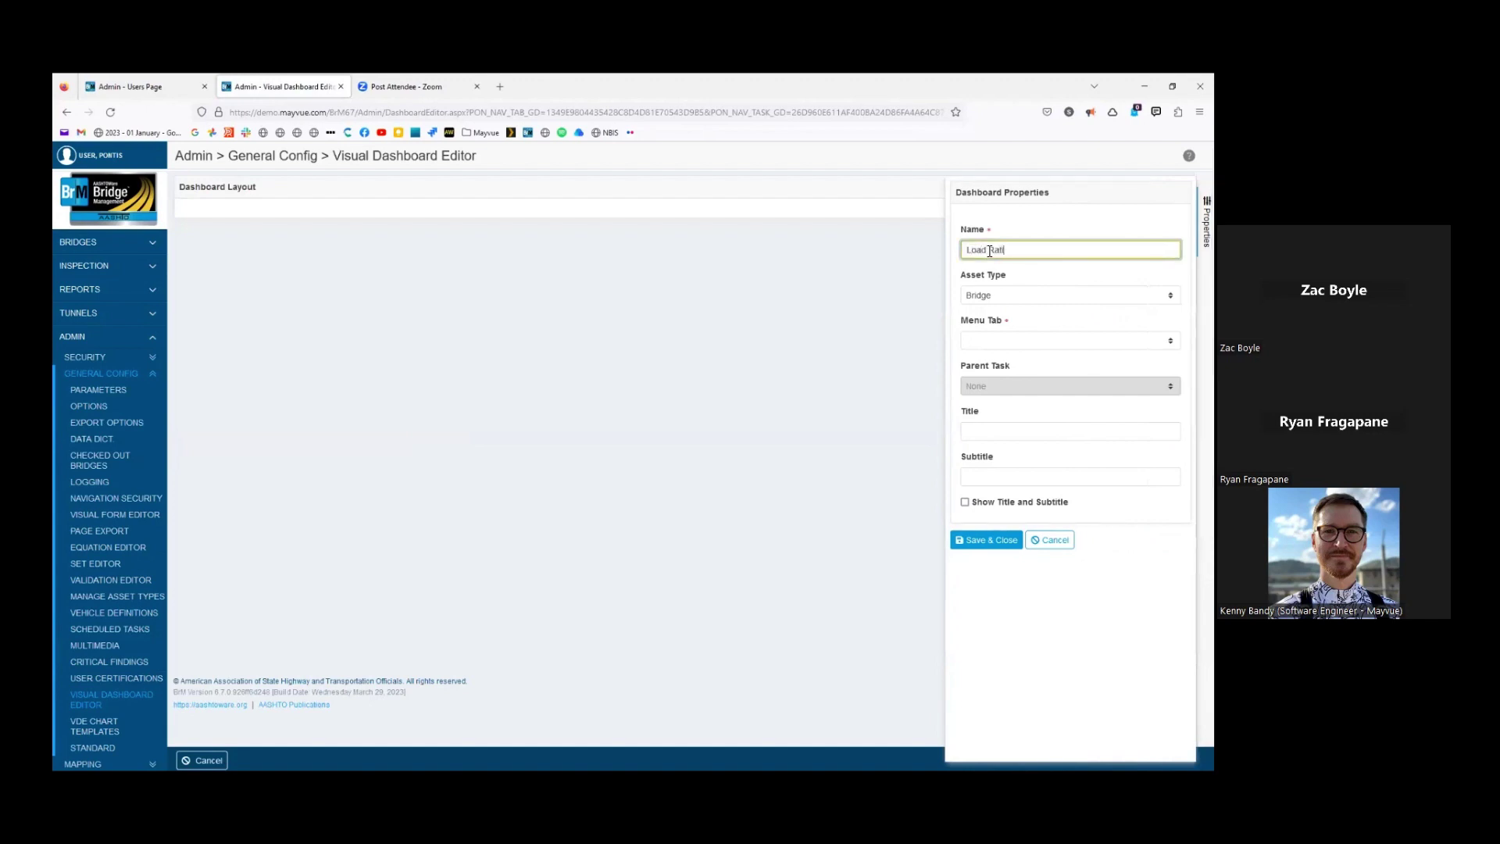
pyautogui.write('ngs Example')
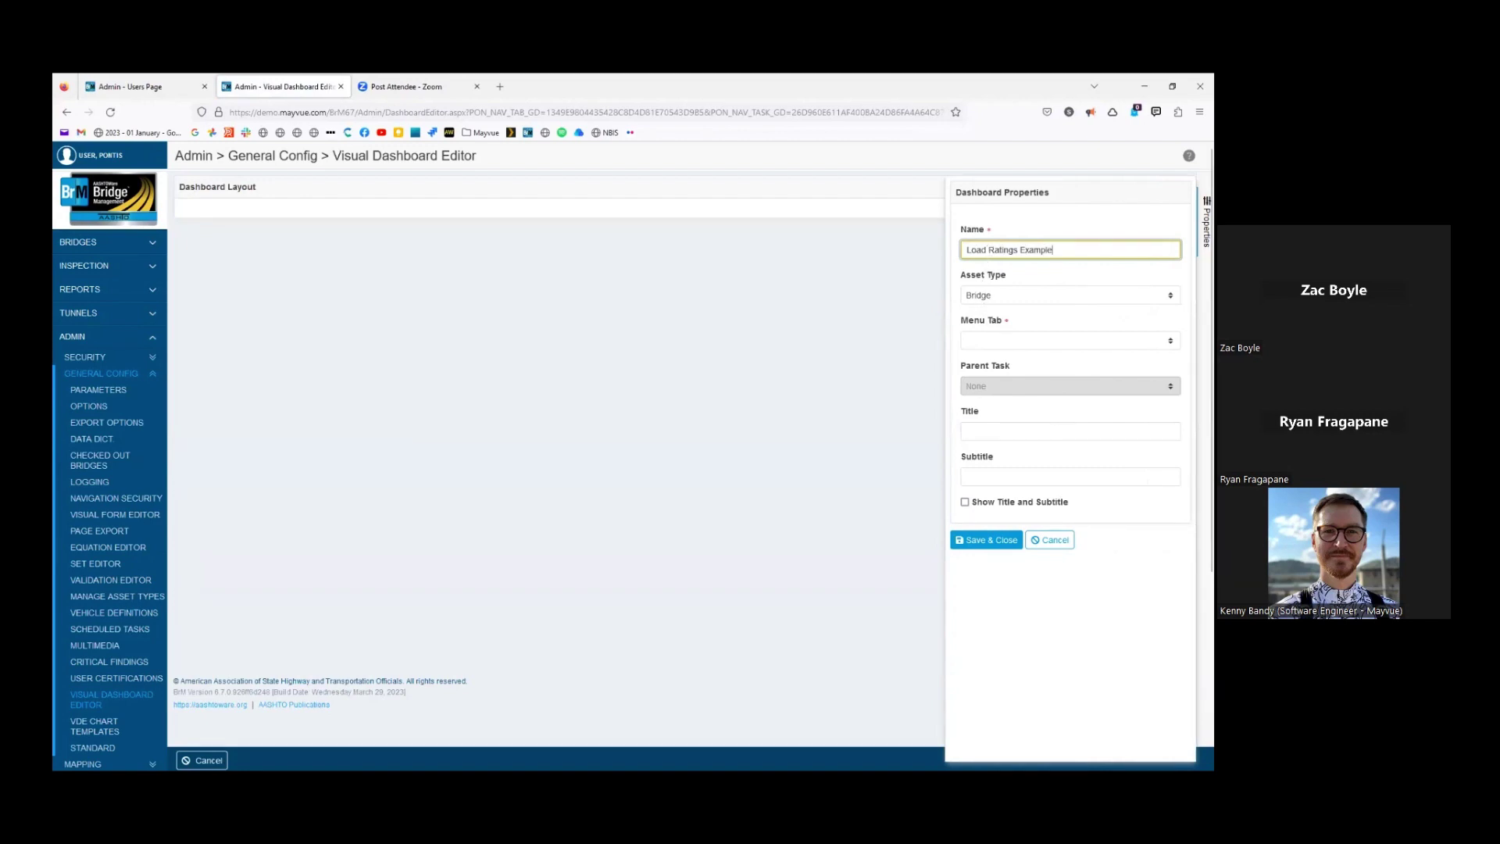
# Keep the new dashboard's asset type as Bridge and set its menu tab to Bridges
pyautogui.click(1069, 295)
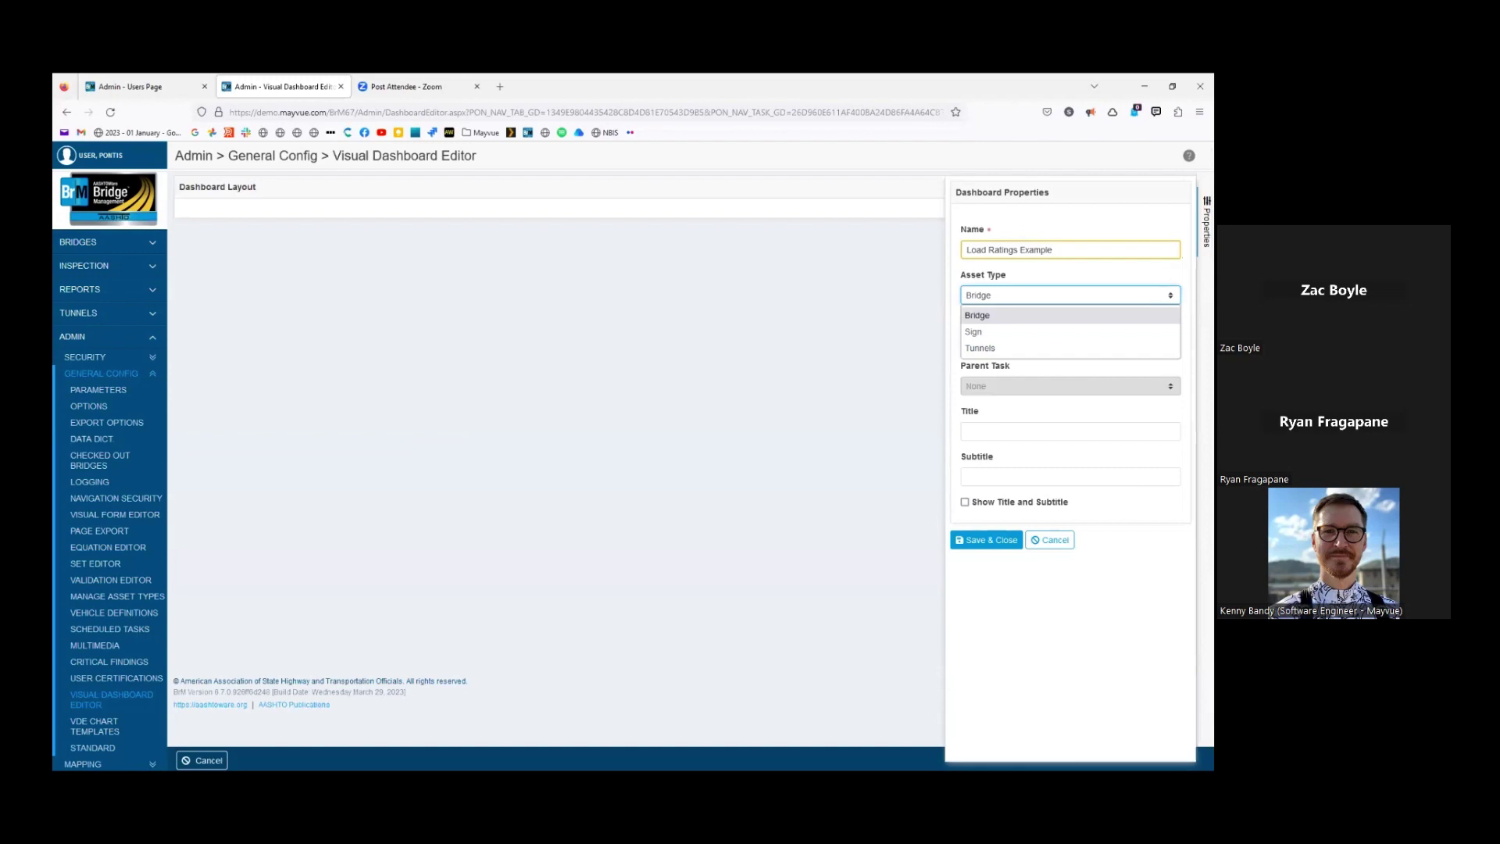
pyautogui.press('Return')
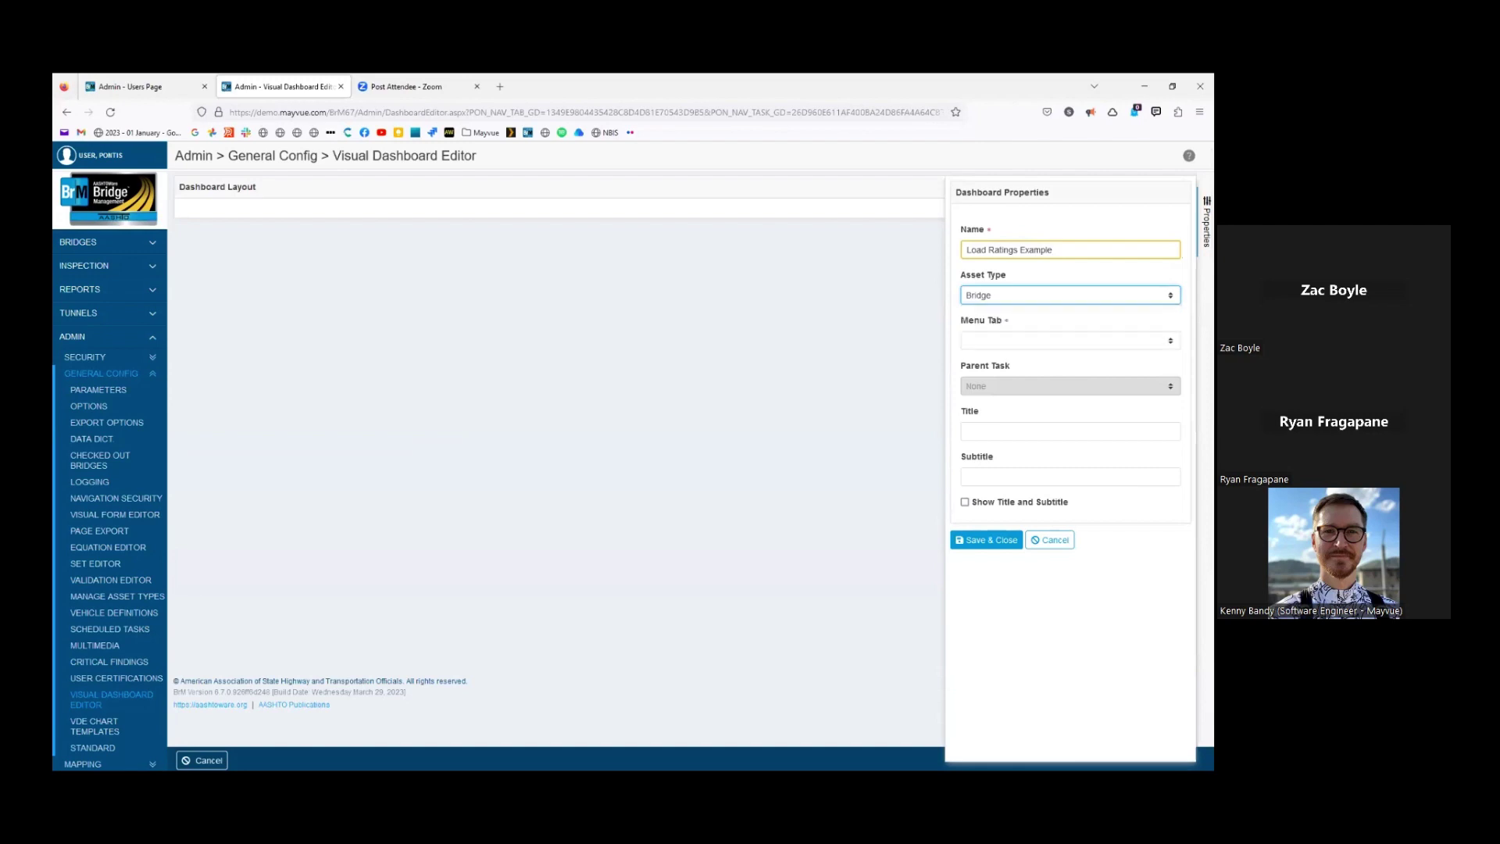
pyautogui.click(1069, 340)
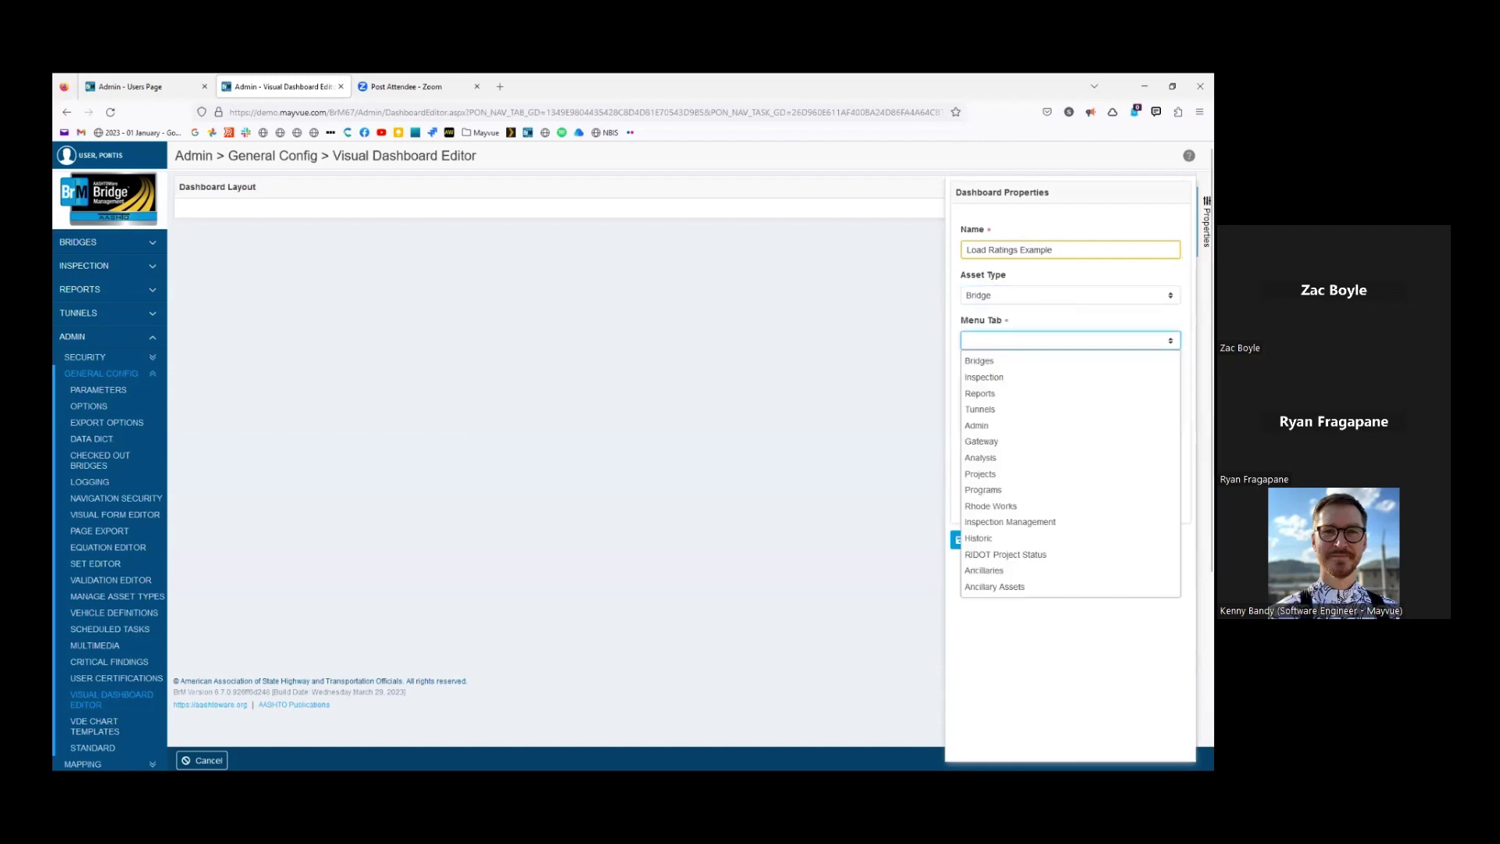
pyautogui.click(991, 362)
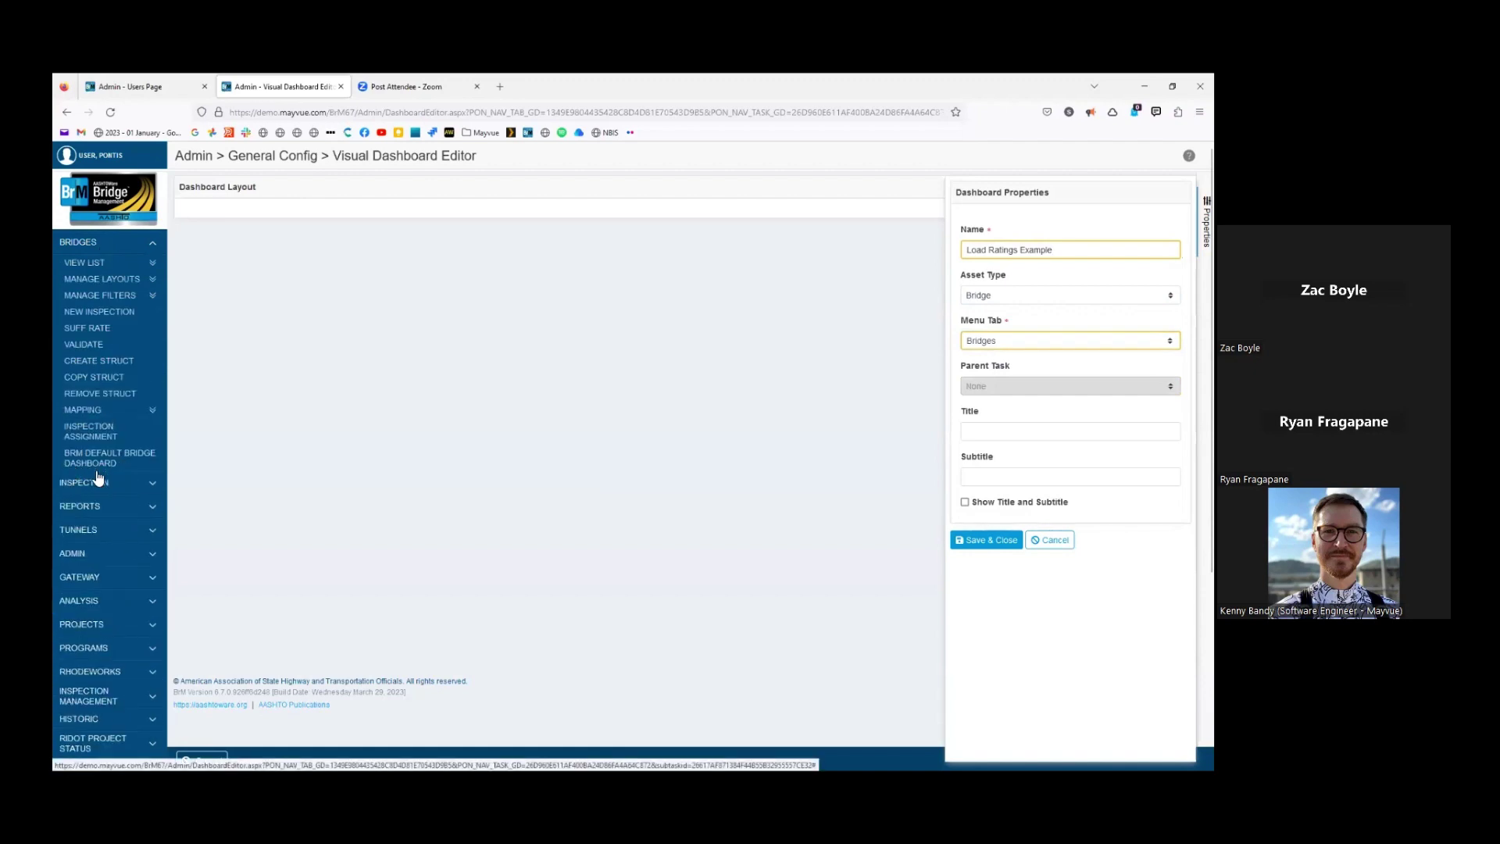
# Set the dashboard's title to Load Rating Example and enable showing the title and subtitle
pyautogui.click(1015, 431)
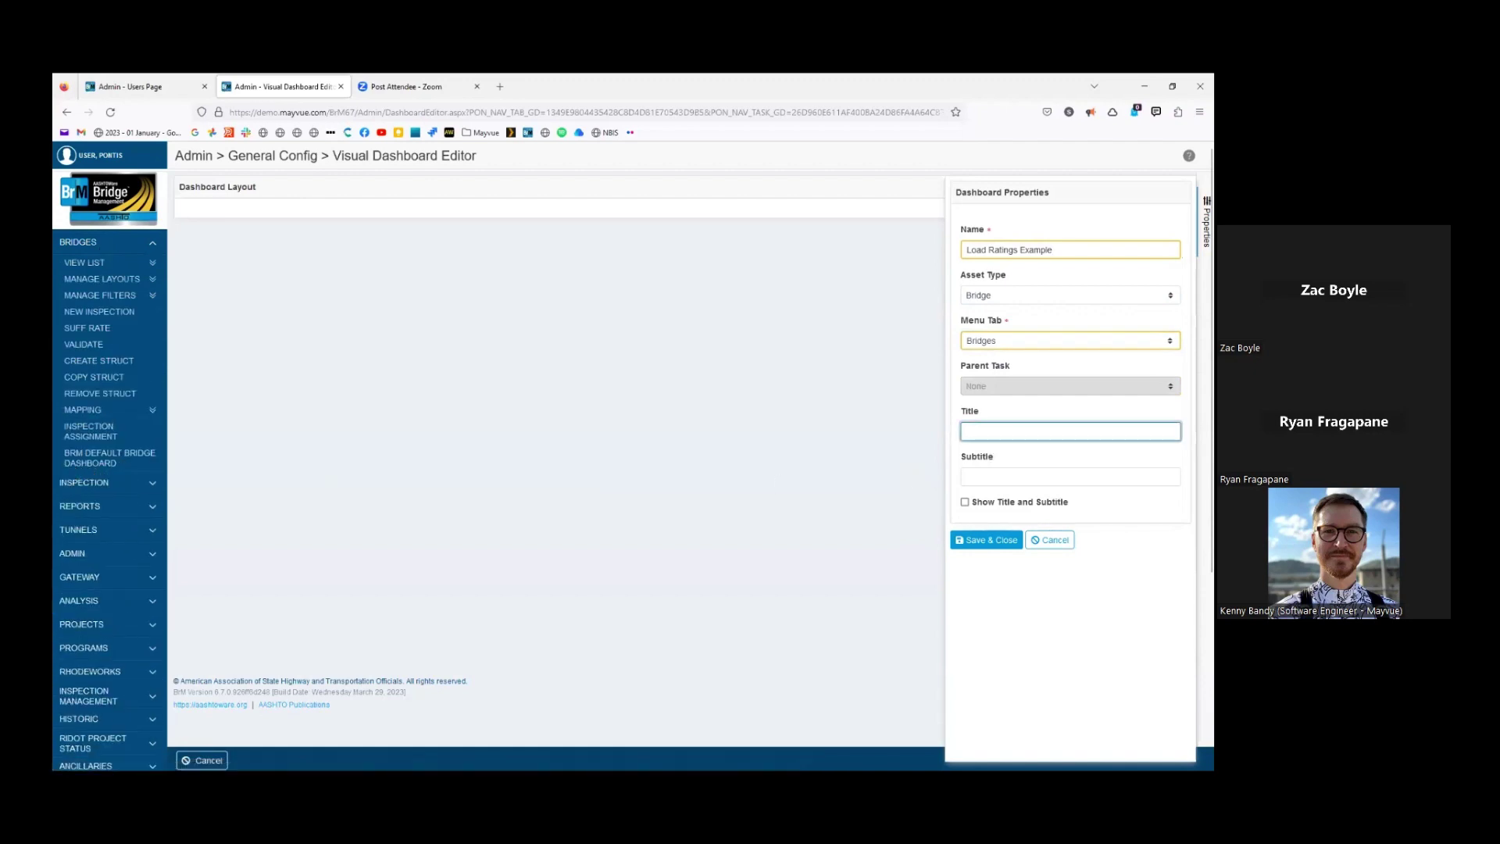
pyautogui.write('L')
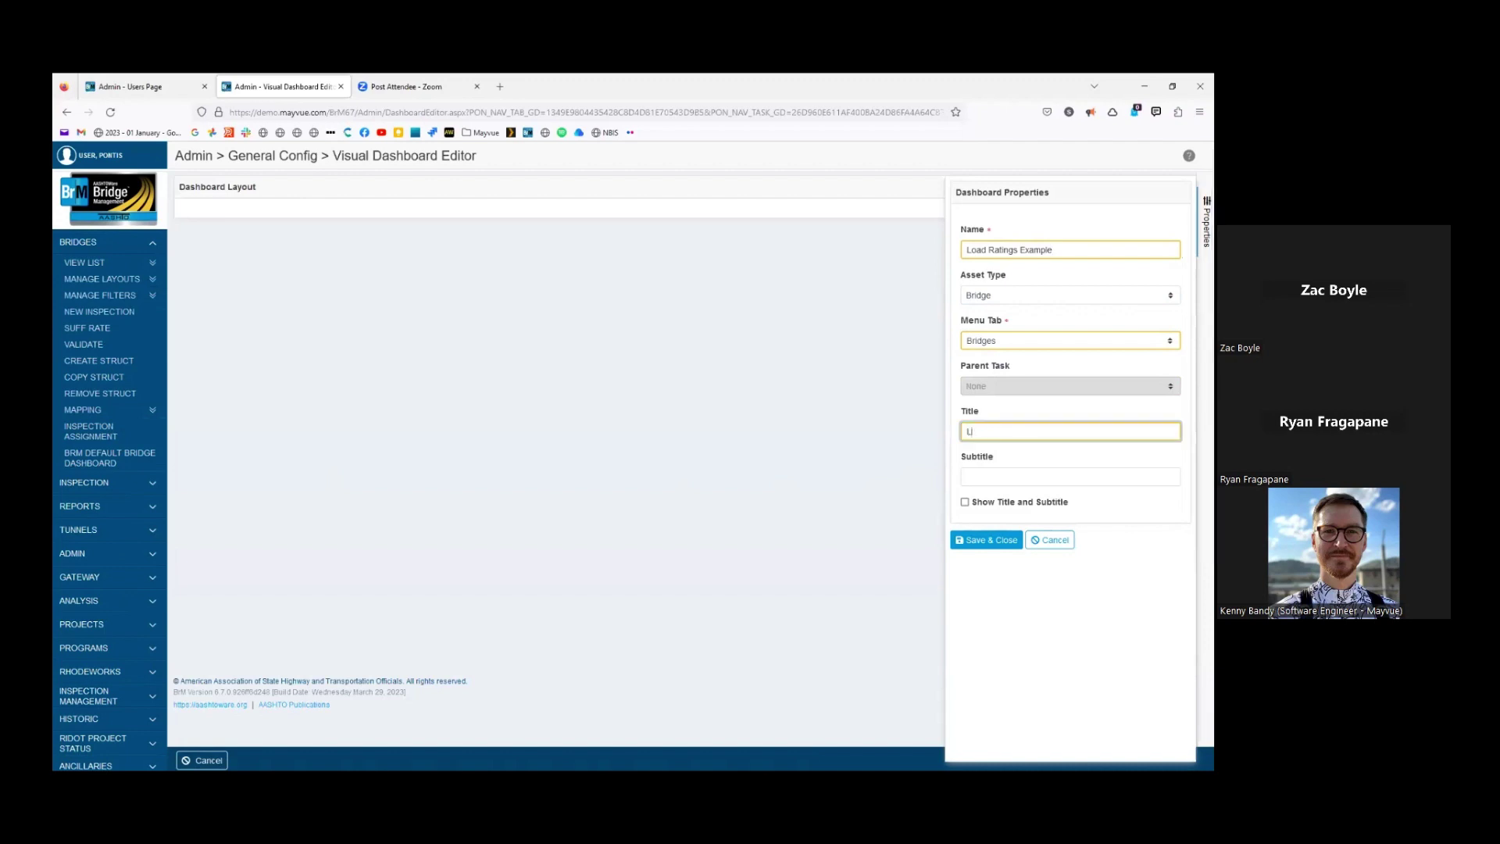
pyautogui.write('oad ra')
pyautogui.press('Down')
pyautogui.press('Return')
pyautogui.click(965, 504)
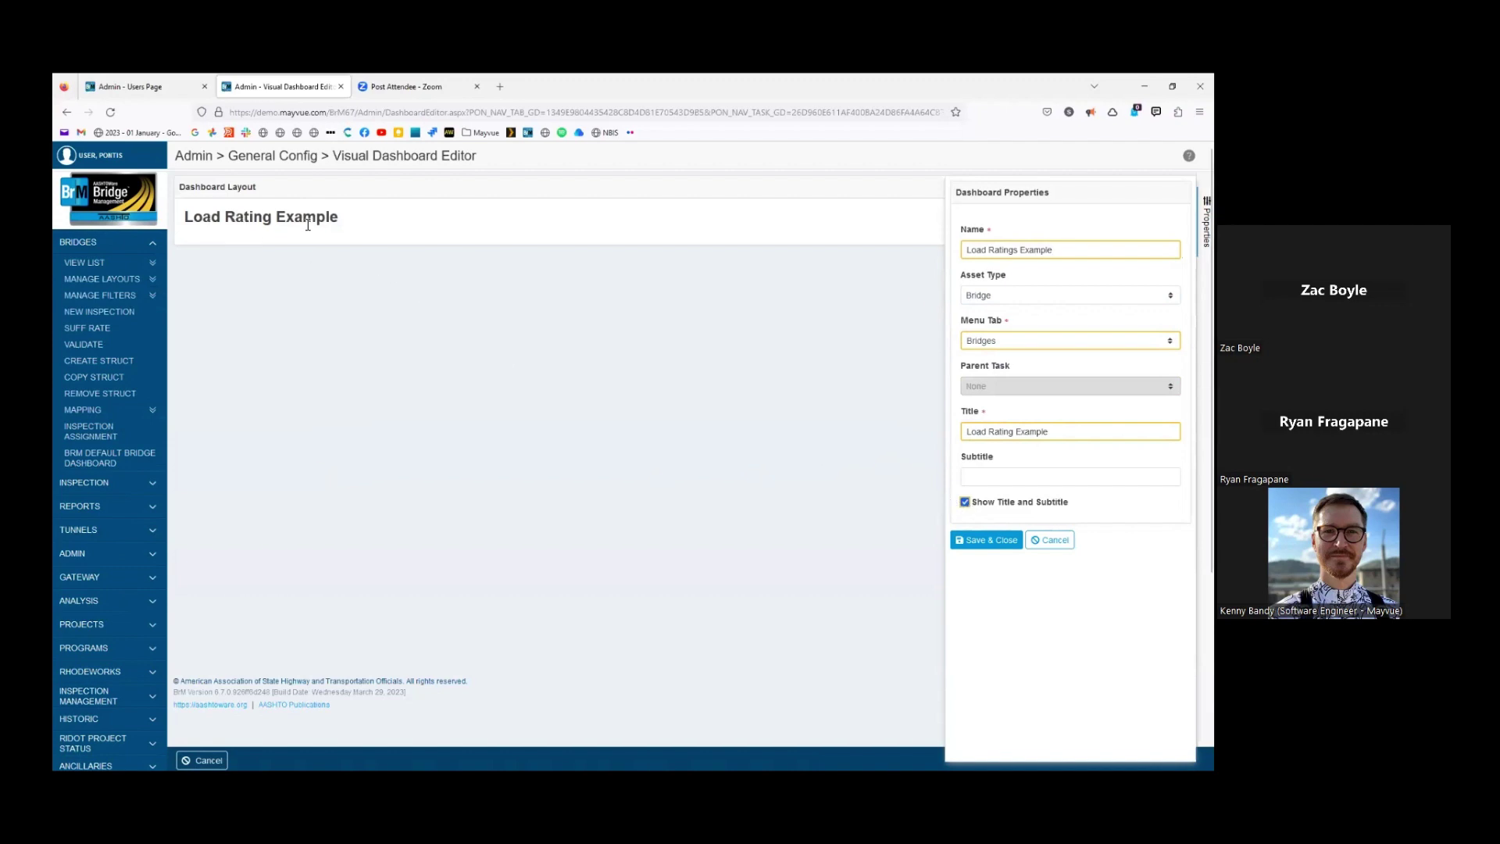
pyautogui.click(966, 503)
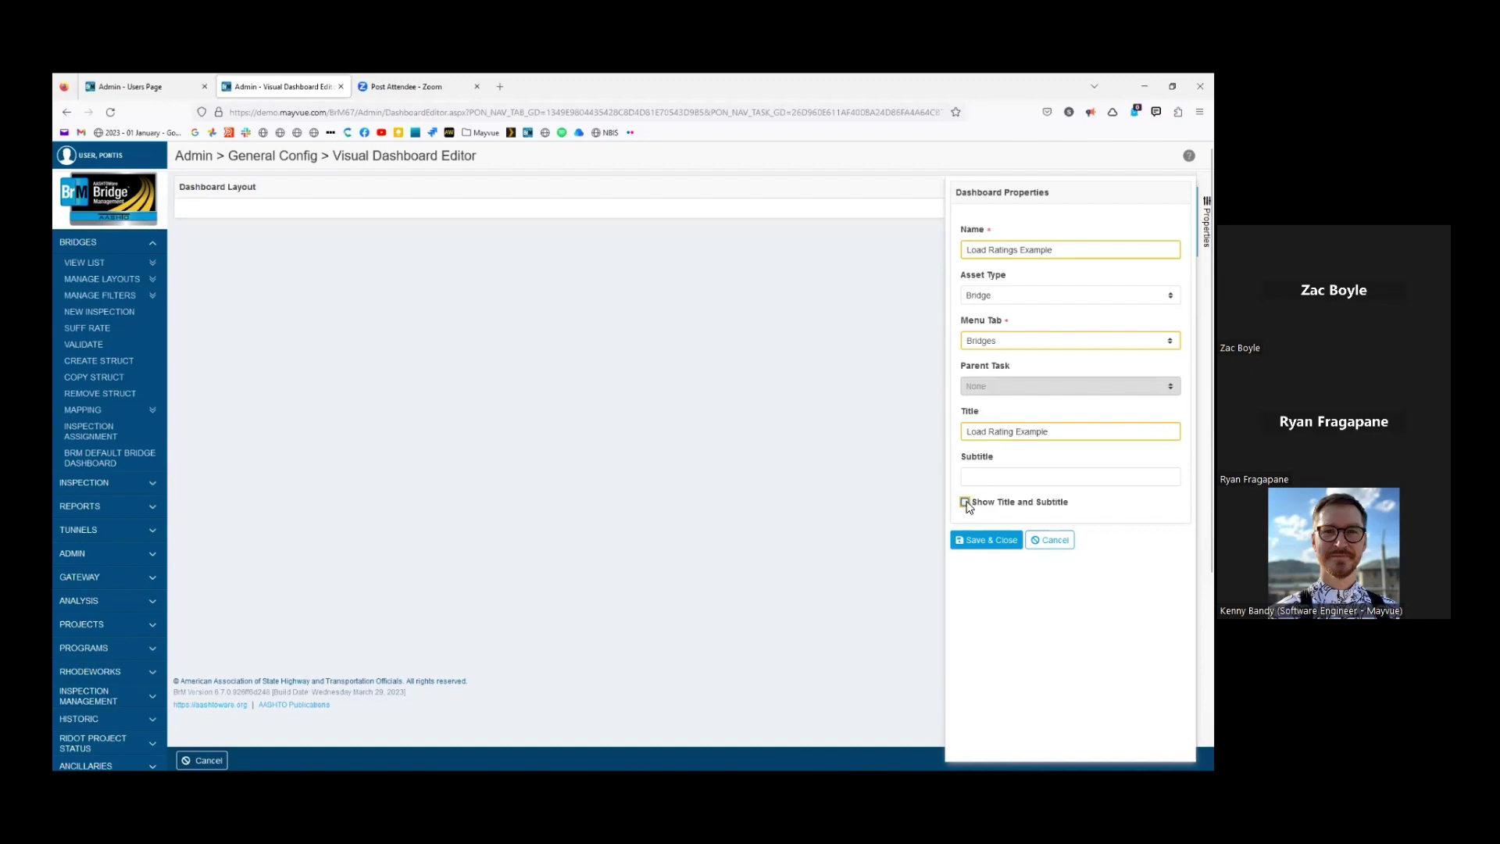
pyautogui.click(966, 503)
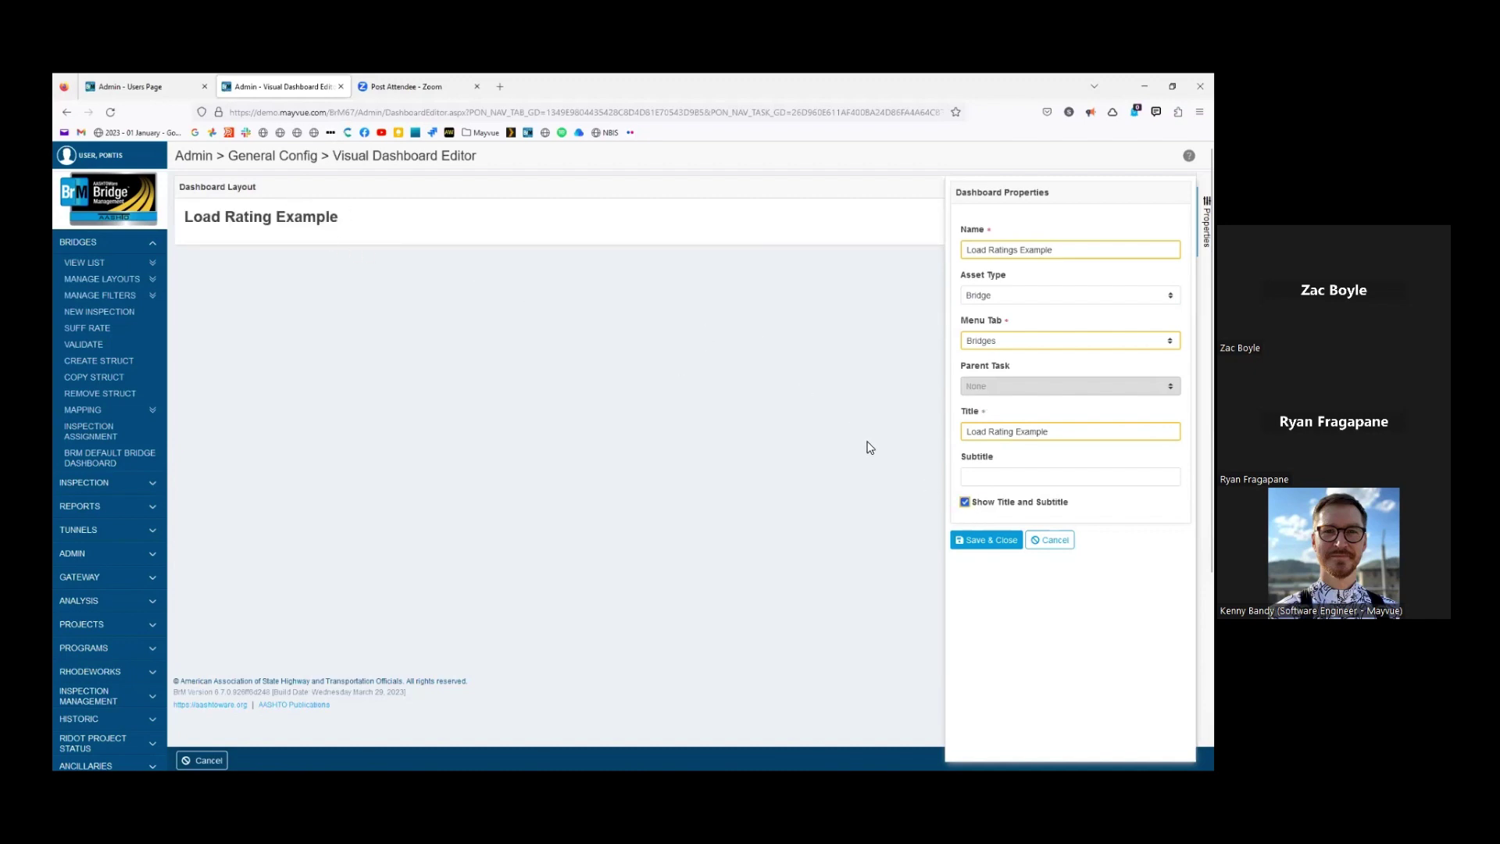
# Save the dashboard properties and add a Normal Block section named Load Ratings
pyautogui.click(991, 541)
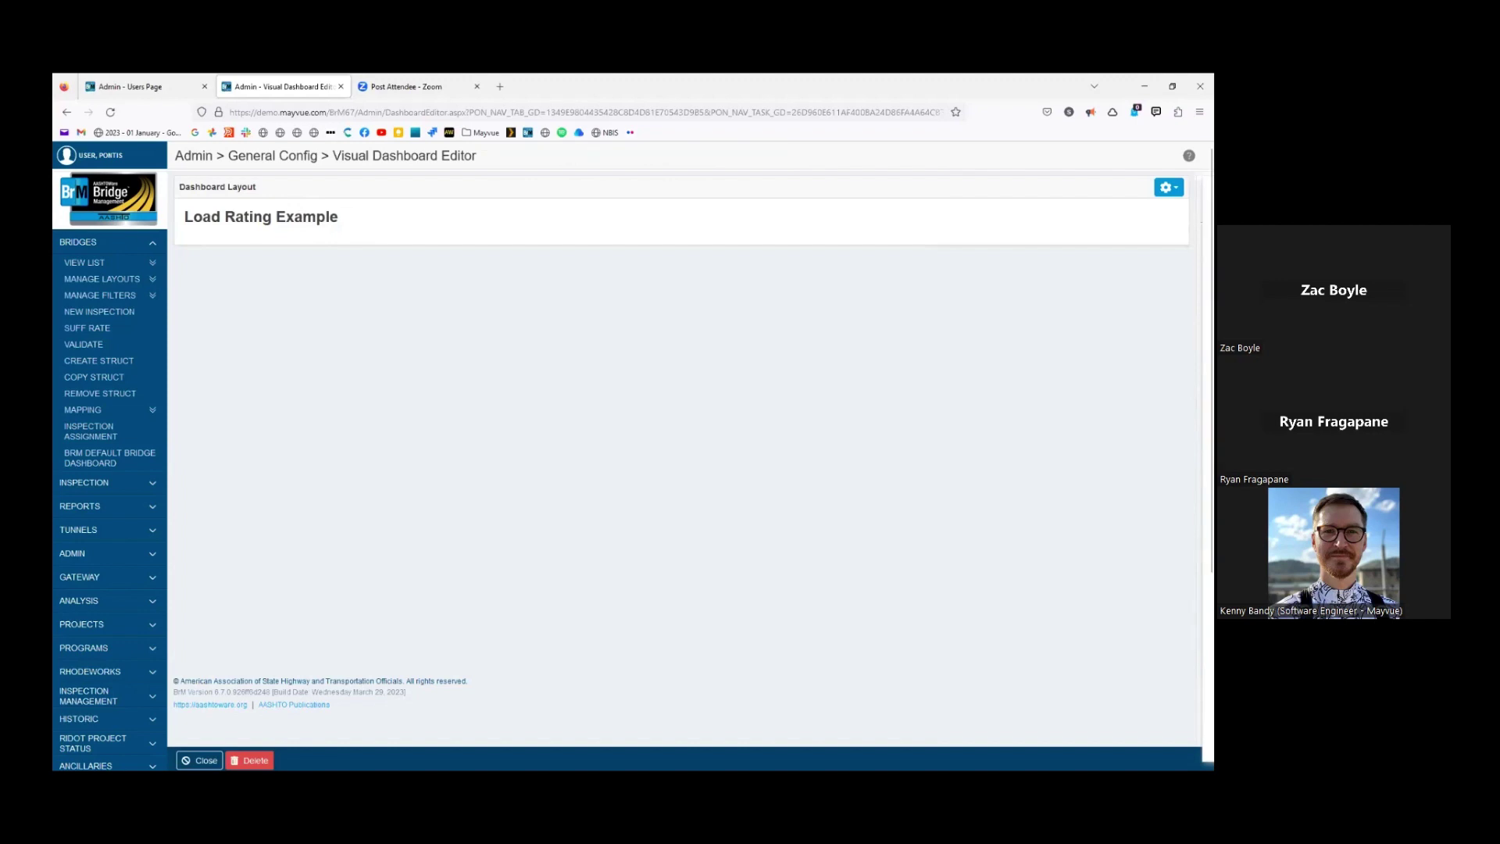
pyautogui.click(1169, 188)
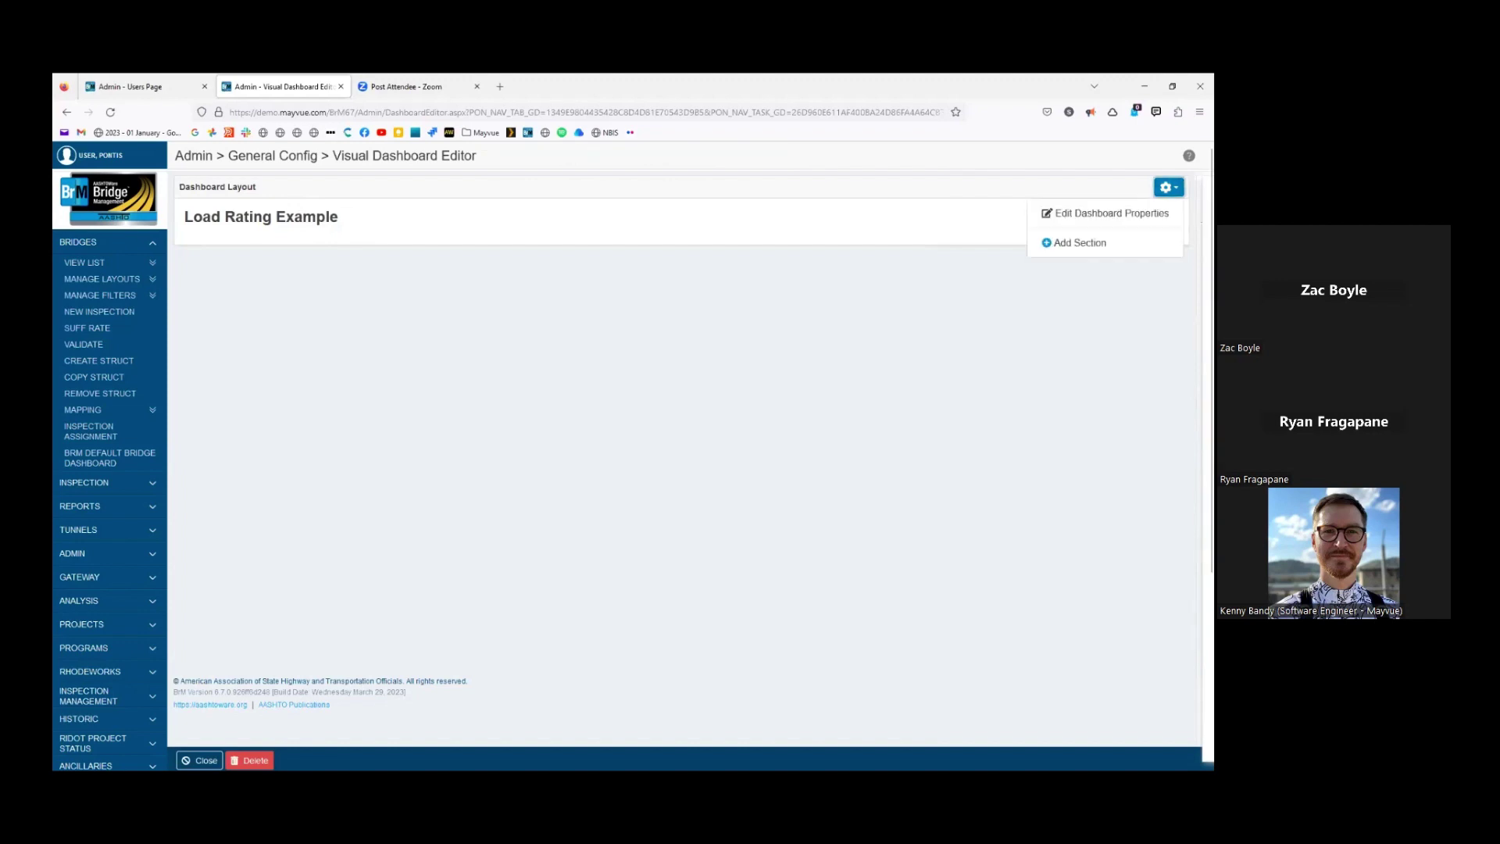
pyautogui.click(1079, 242)
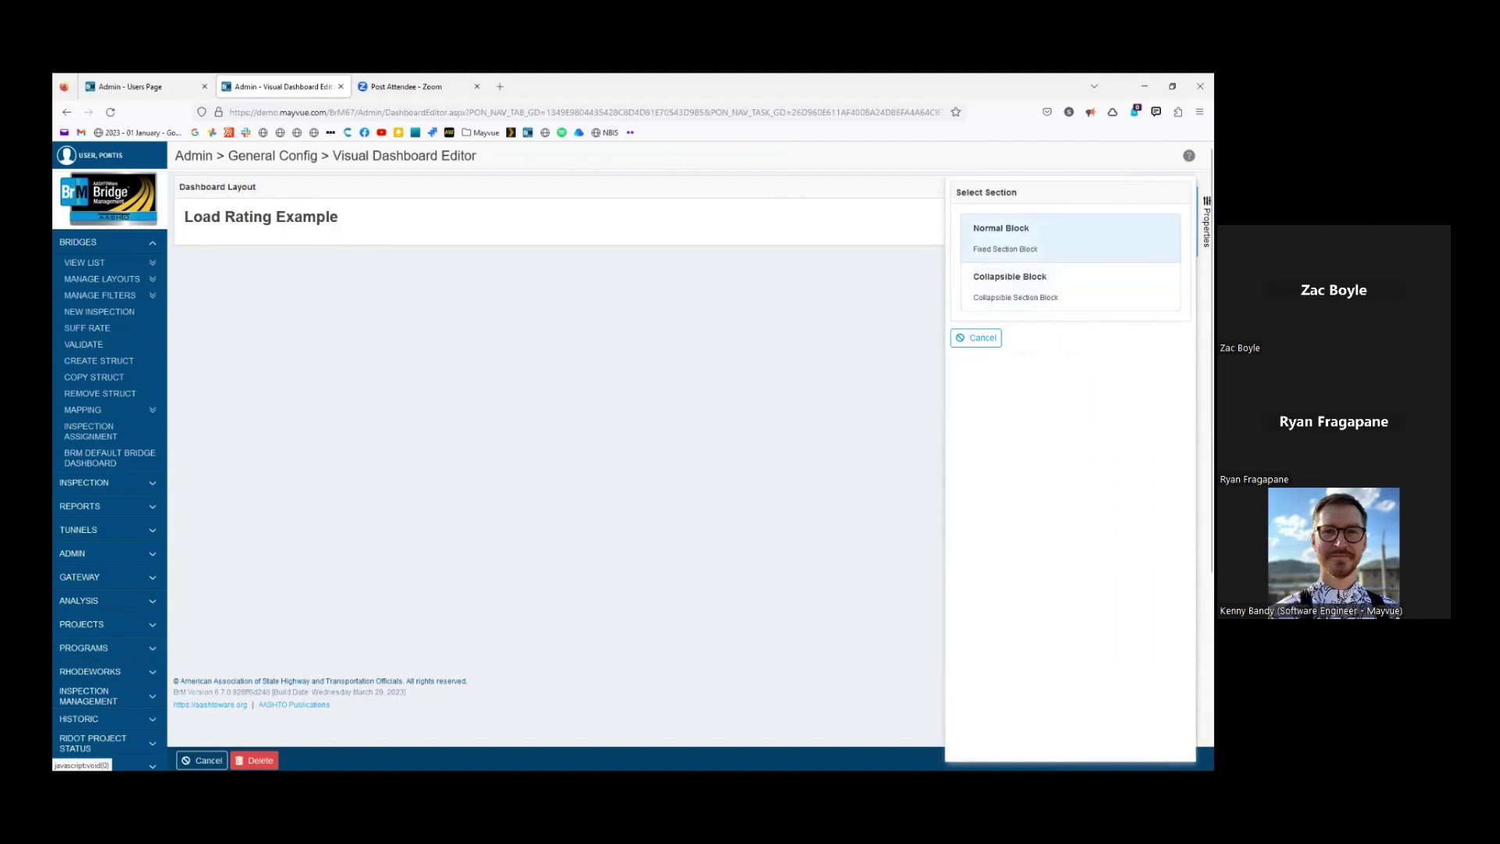
pyautogui.click(1070, 238)
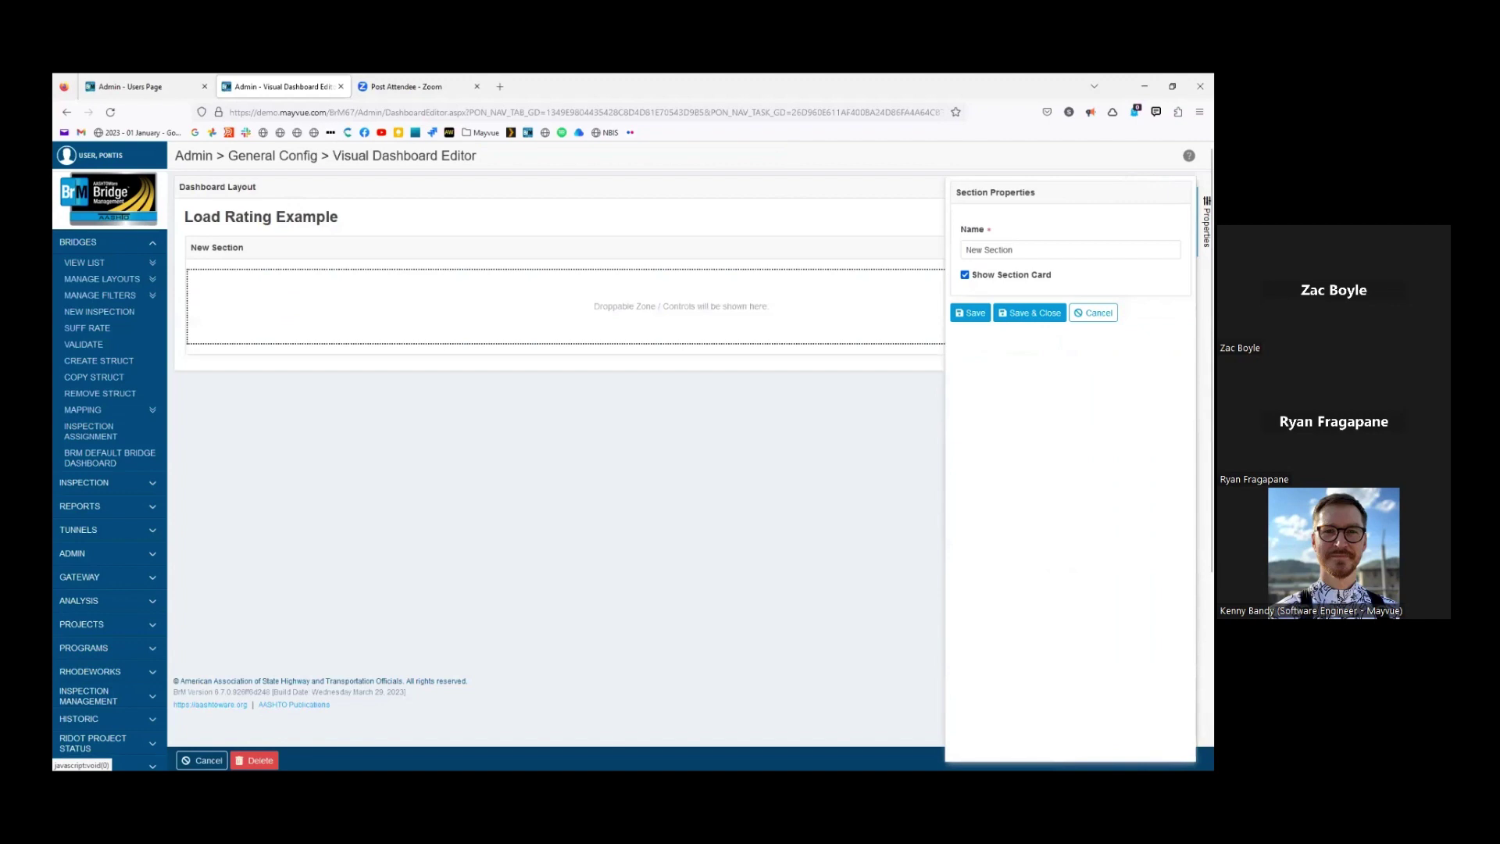
pyautogui.moveTo(1016, 249); pyautogui.dragTo(952, 245)
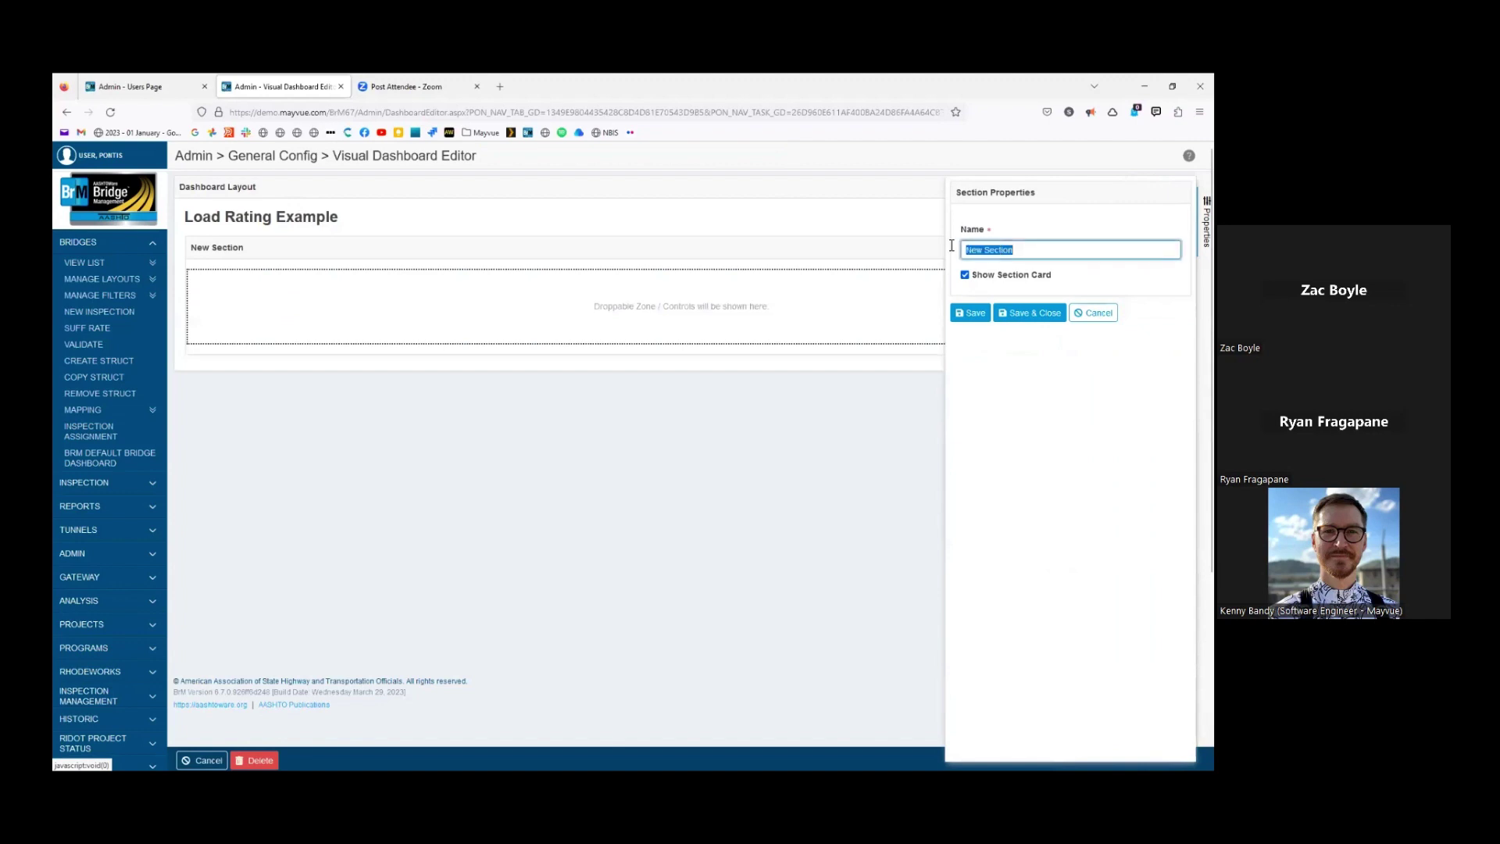
pyautogui.write('Load Ratings')
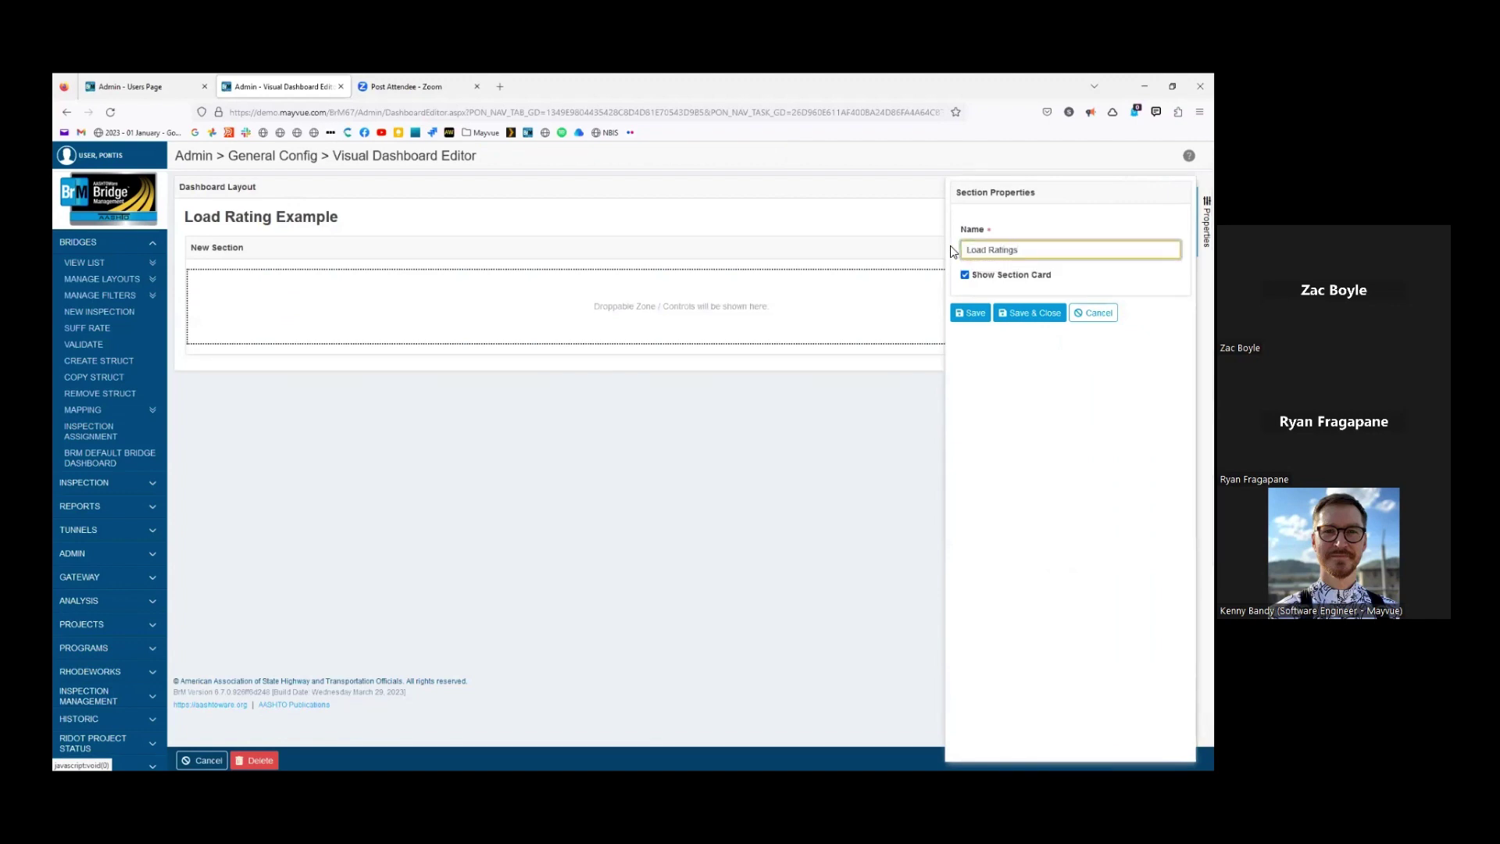
pyautogui.click(1030, 312)
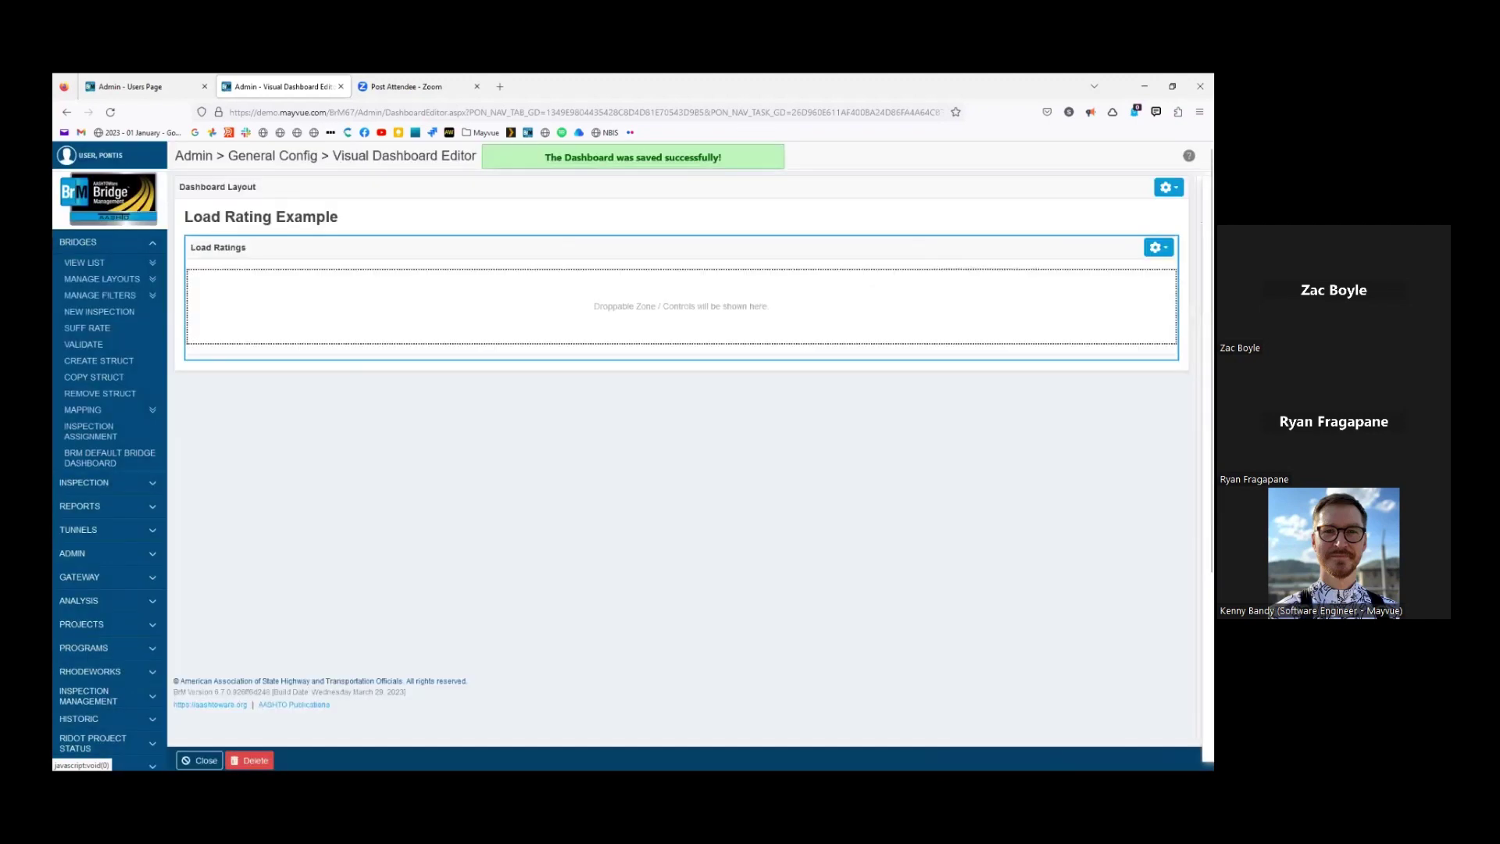
# Add a second Normal Block section to the dashboard, name it Graphs and save it
pyautogui.click(1169, 187)
pyautogui.click(1086, 243)
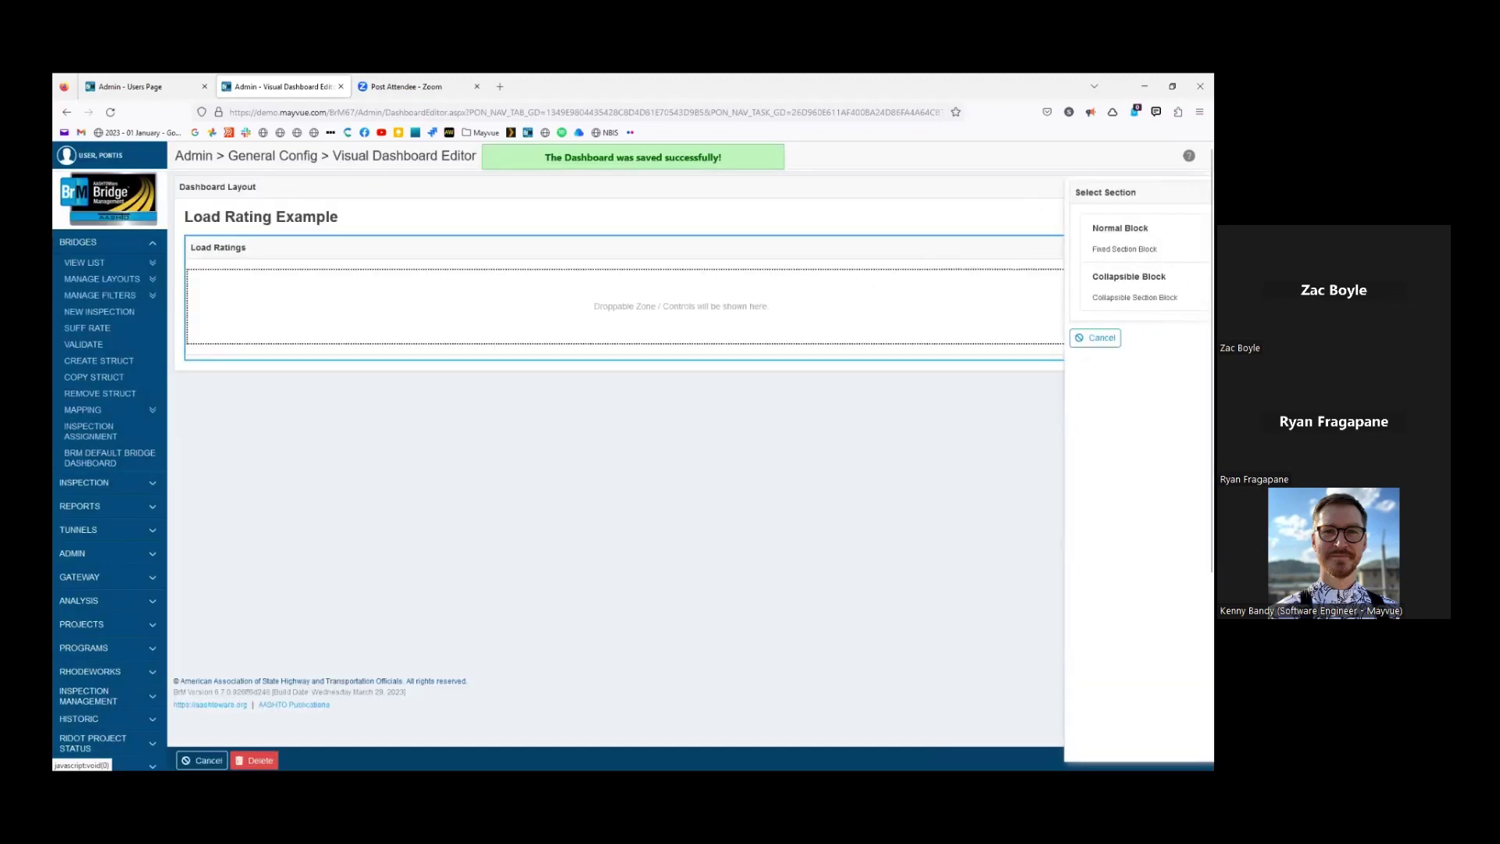
pyautogui.click(1120, 234)
pyautogui.moveTo(1036, 250); pyautogui.dragTo(931, 250)
pyautogui.write('Graphs')
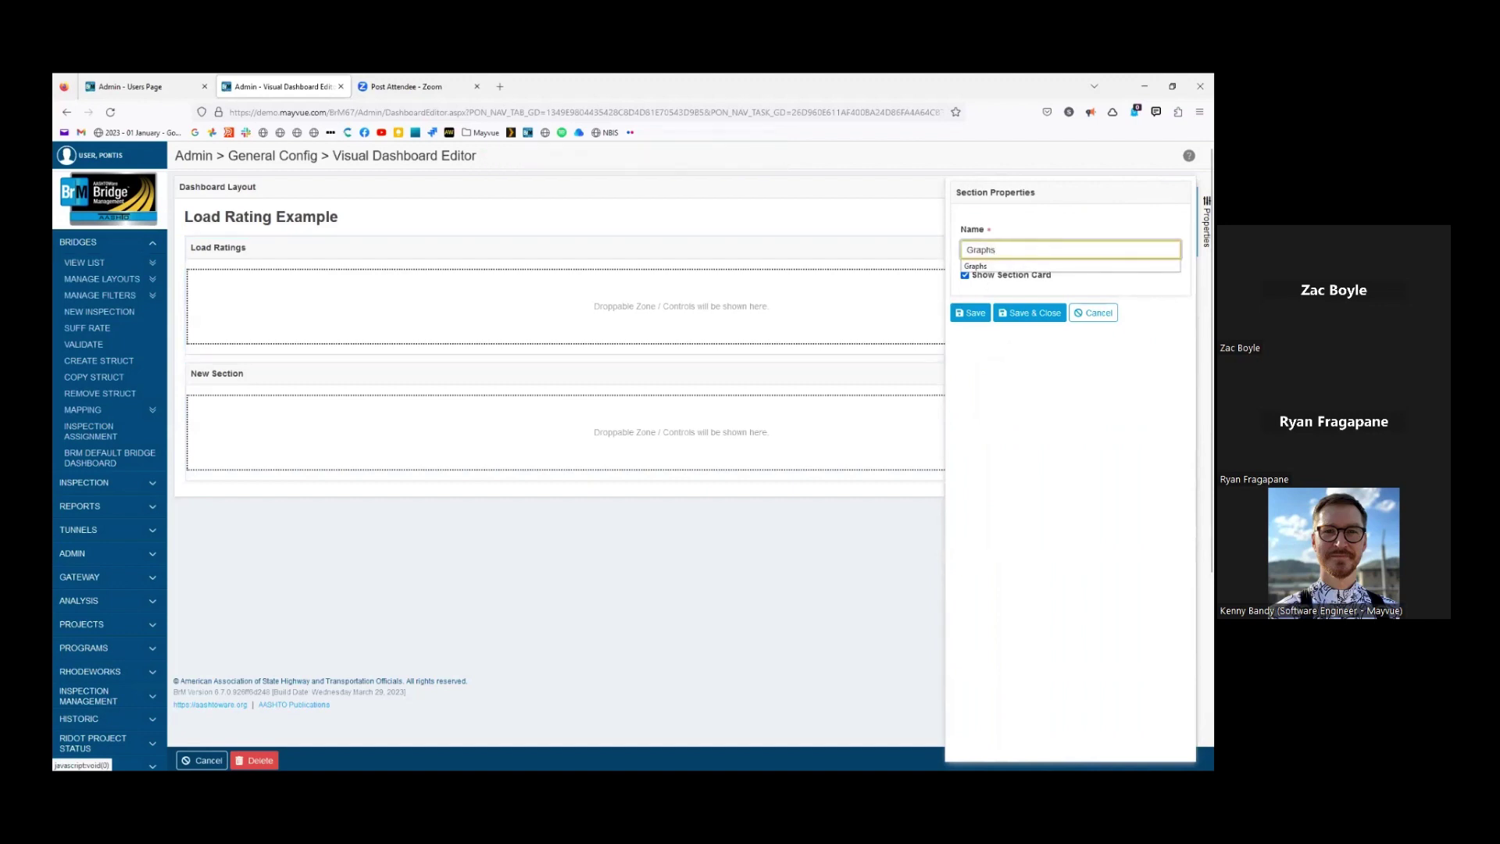
pyautogui.click(1030, 312)
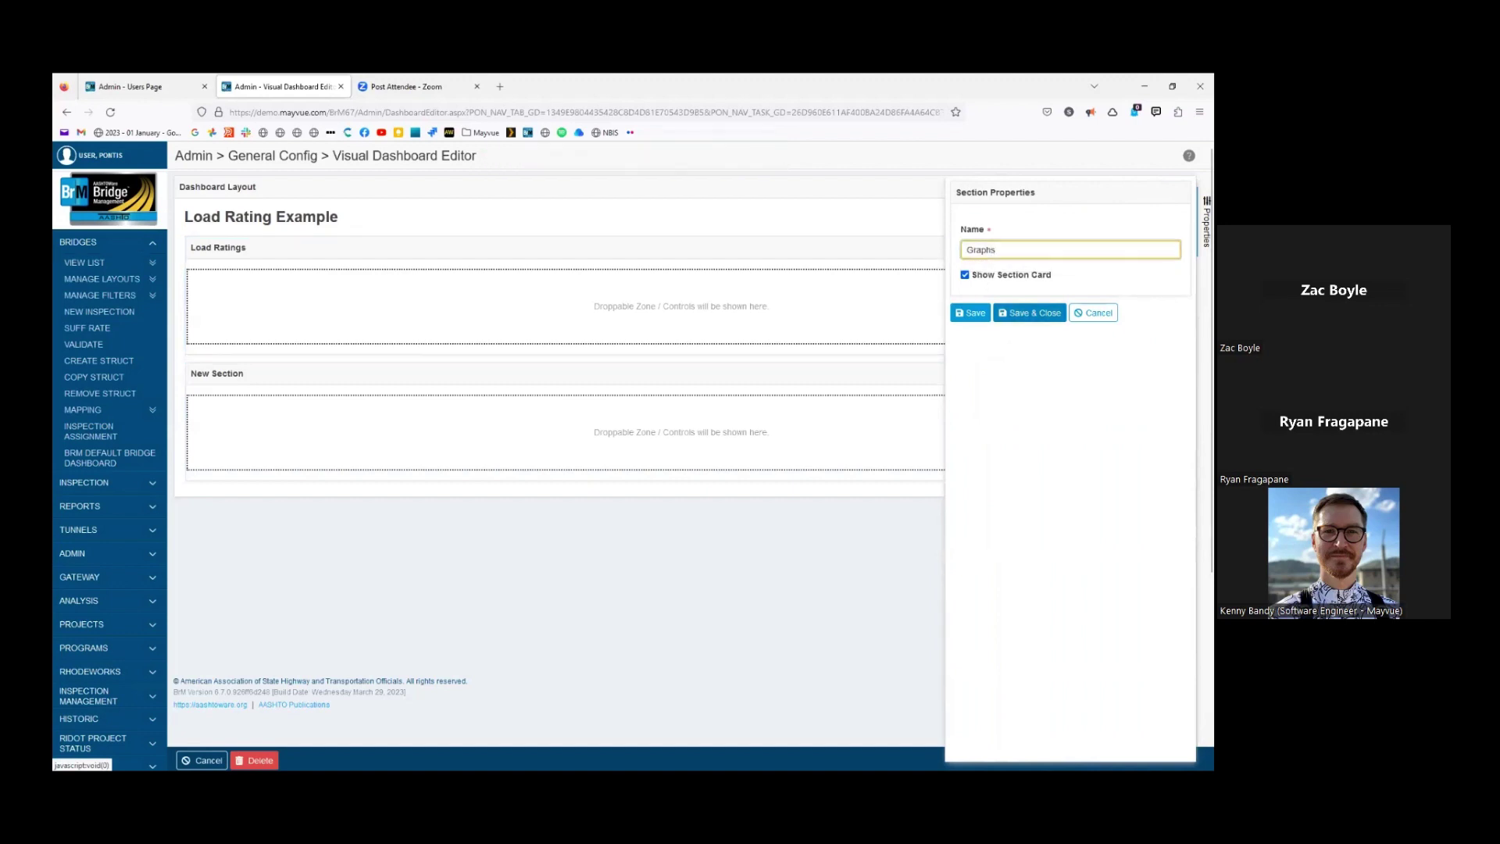
# Add a third Normal Block section below Graphs, name it Details and save it
pyautogui.click(1168, 187)
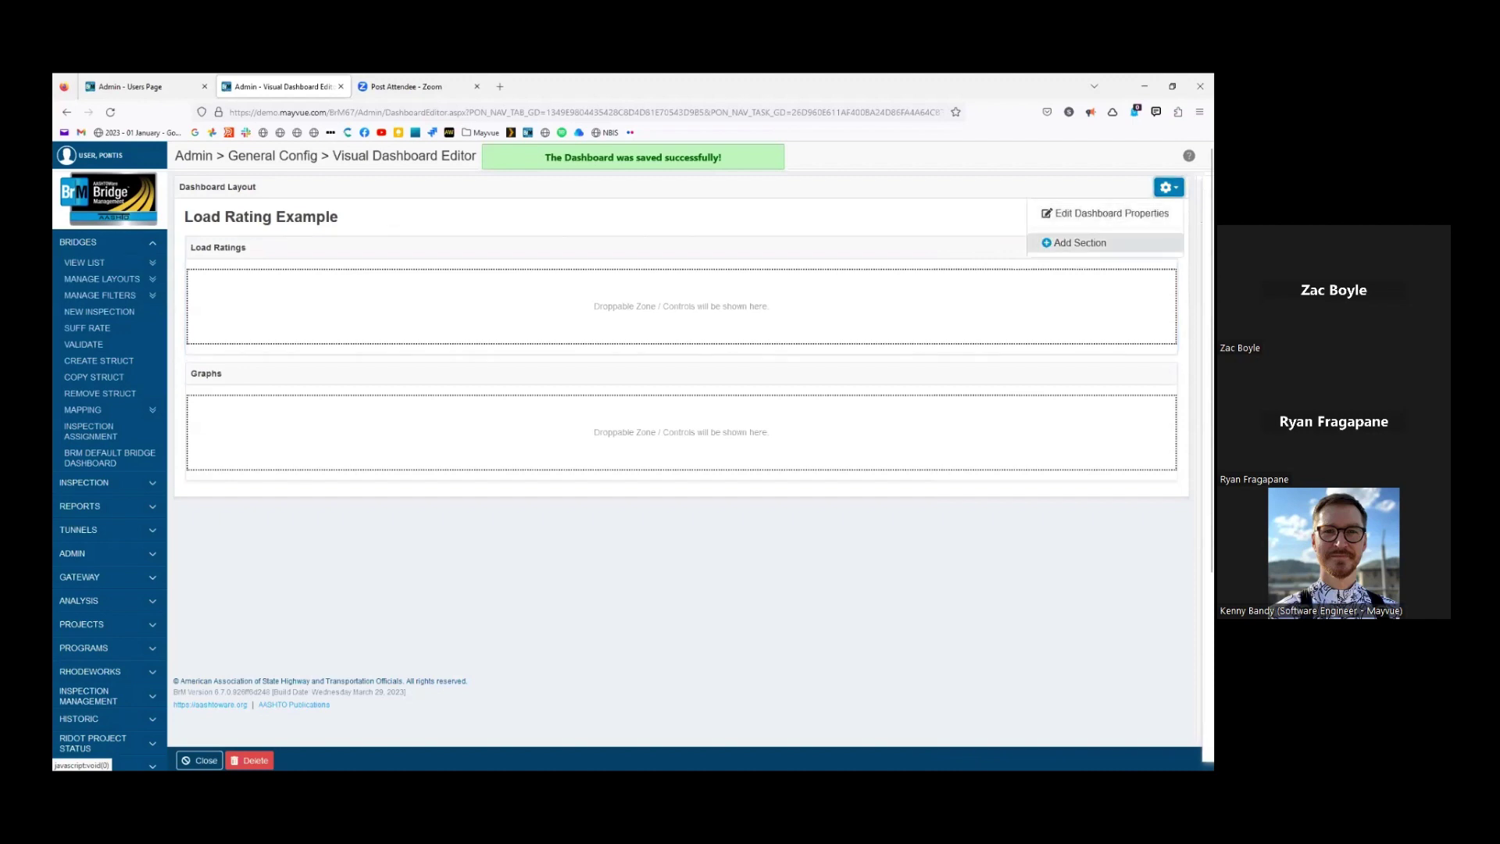
pyautogui.click(1080, 243)
pyautogui.click(997, 249)
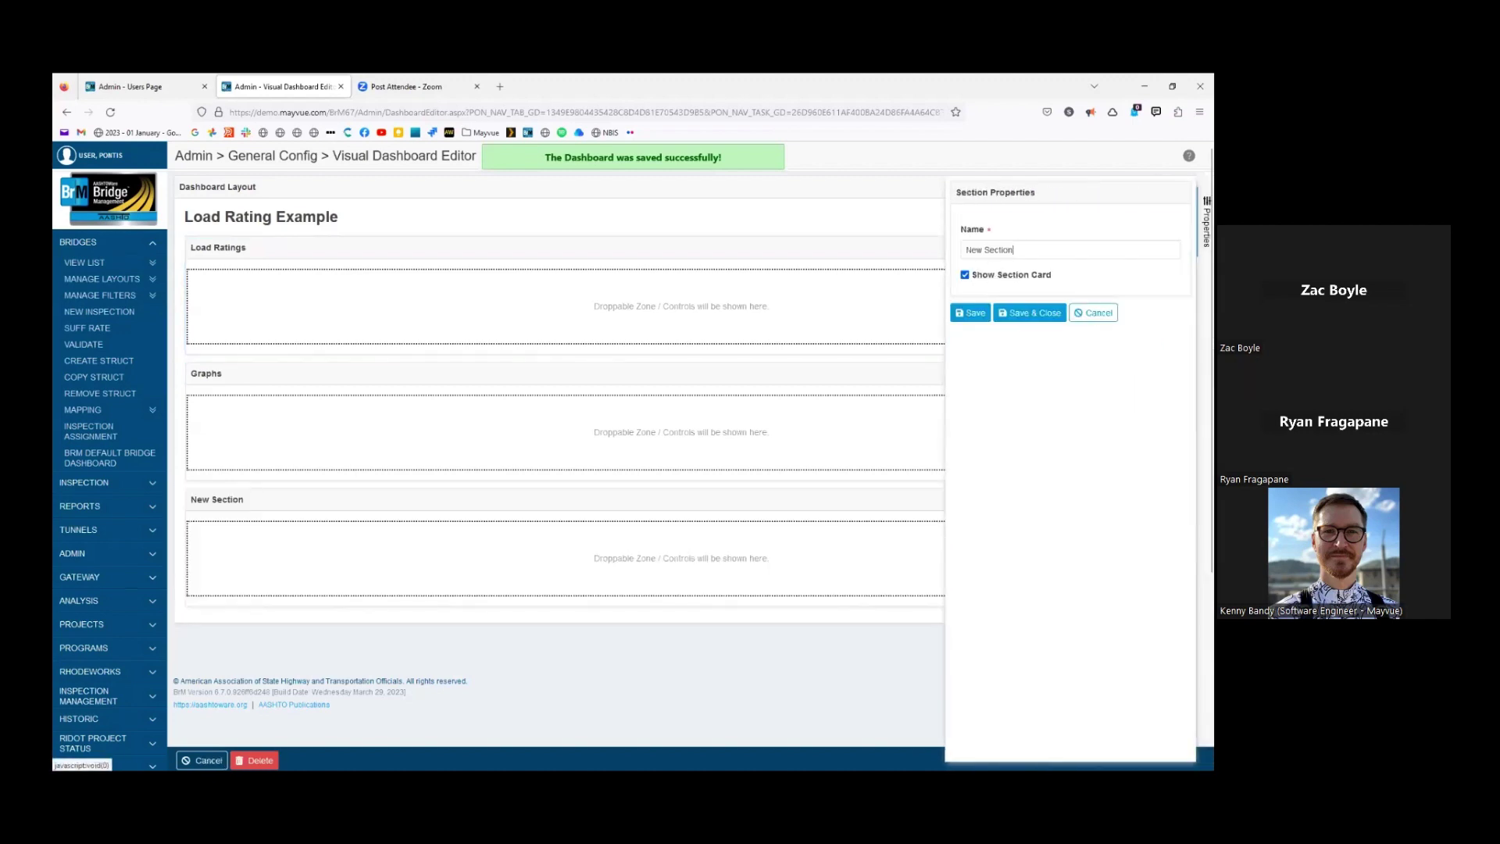
pyautogui.moveTo(1014, 250); pyautogui.dragTo(949, 254)
pyautogui.write('D')
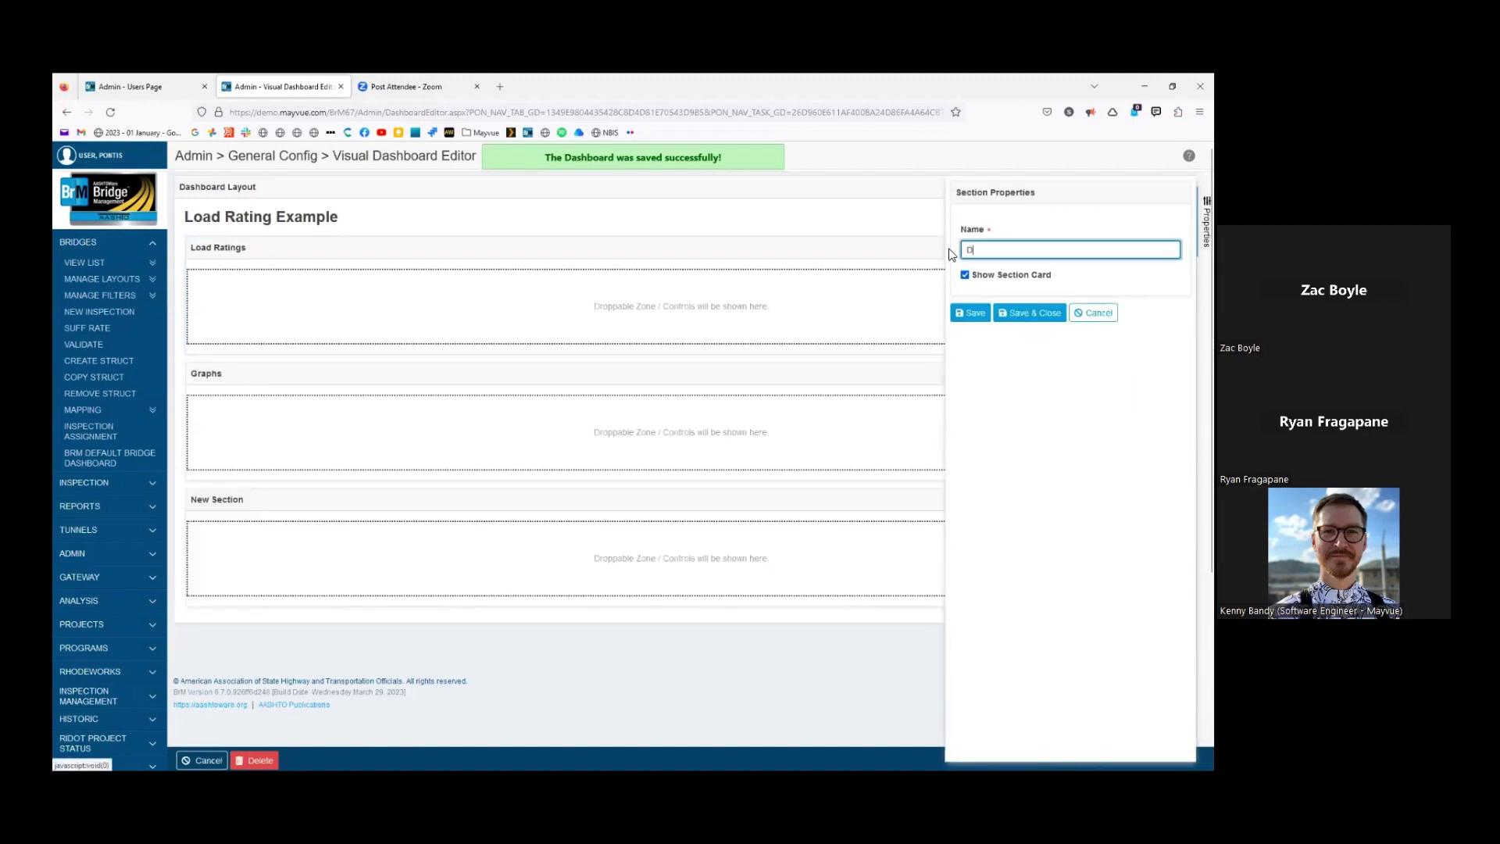
pyautogui.write('etails')
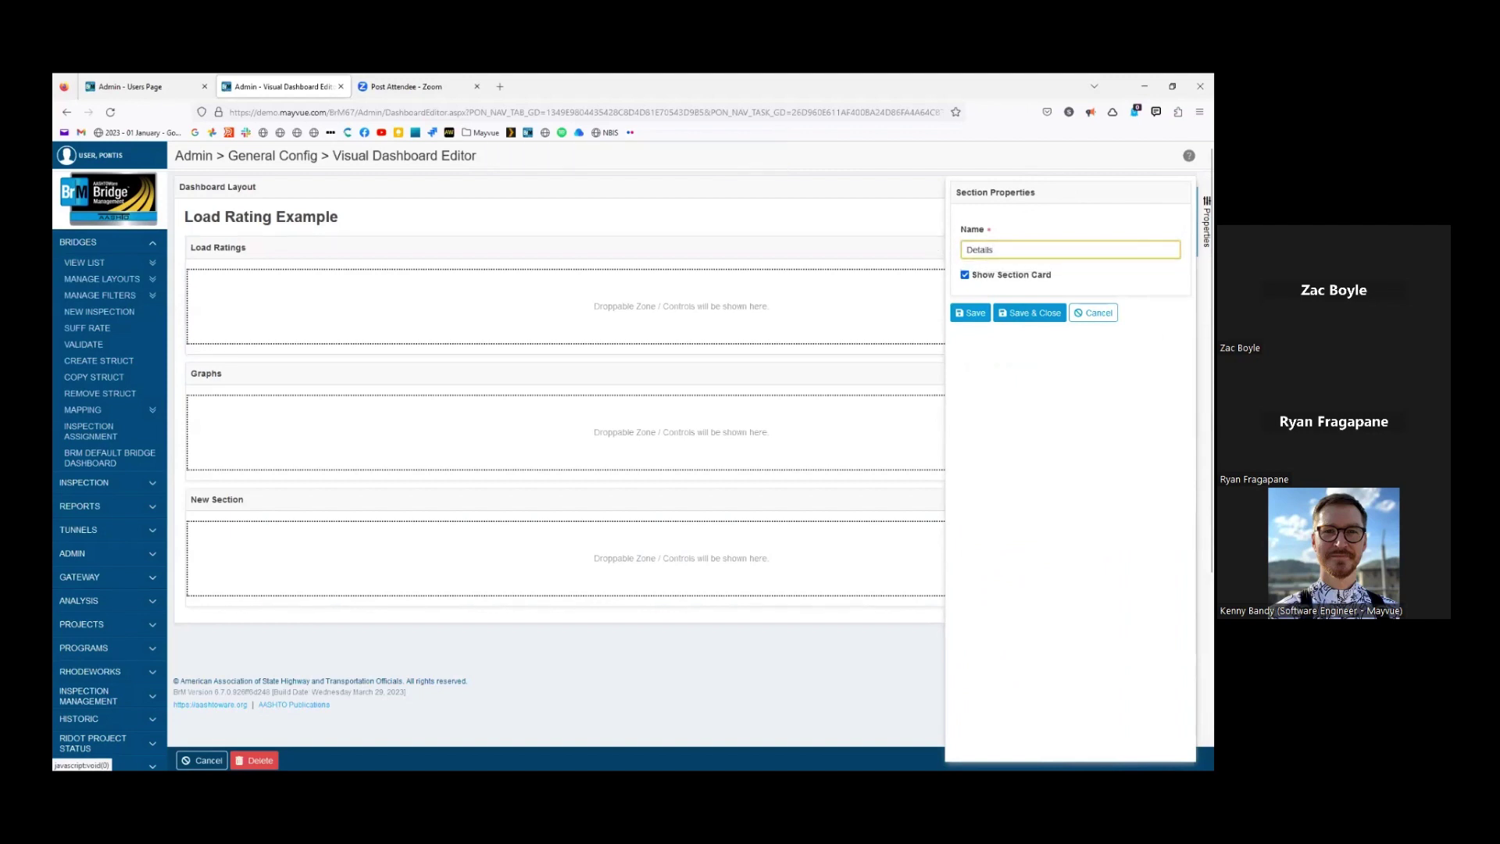
pyautogui.click(1029, 313)
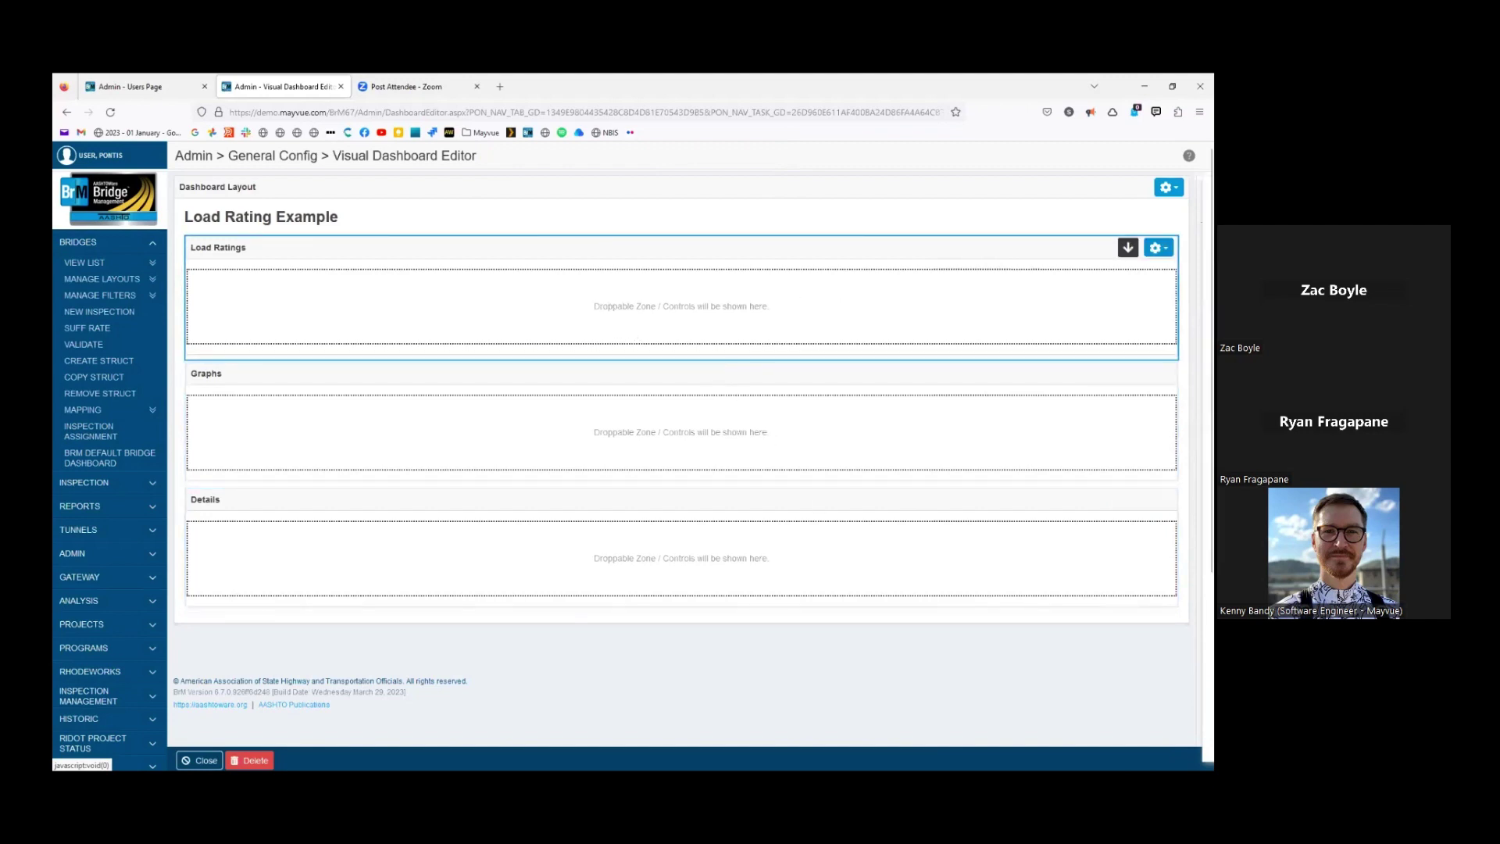
# Add a Filter Grid control to the Load Ratings section and name it Bridges that need load ratings
pyautogui.click(1159, 248)
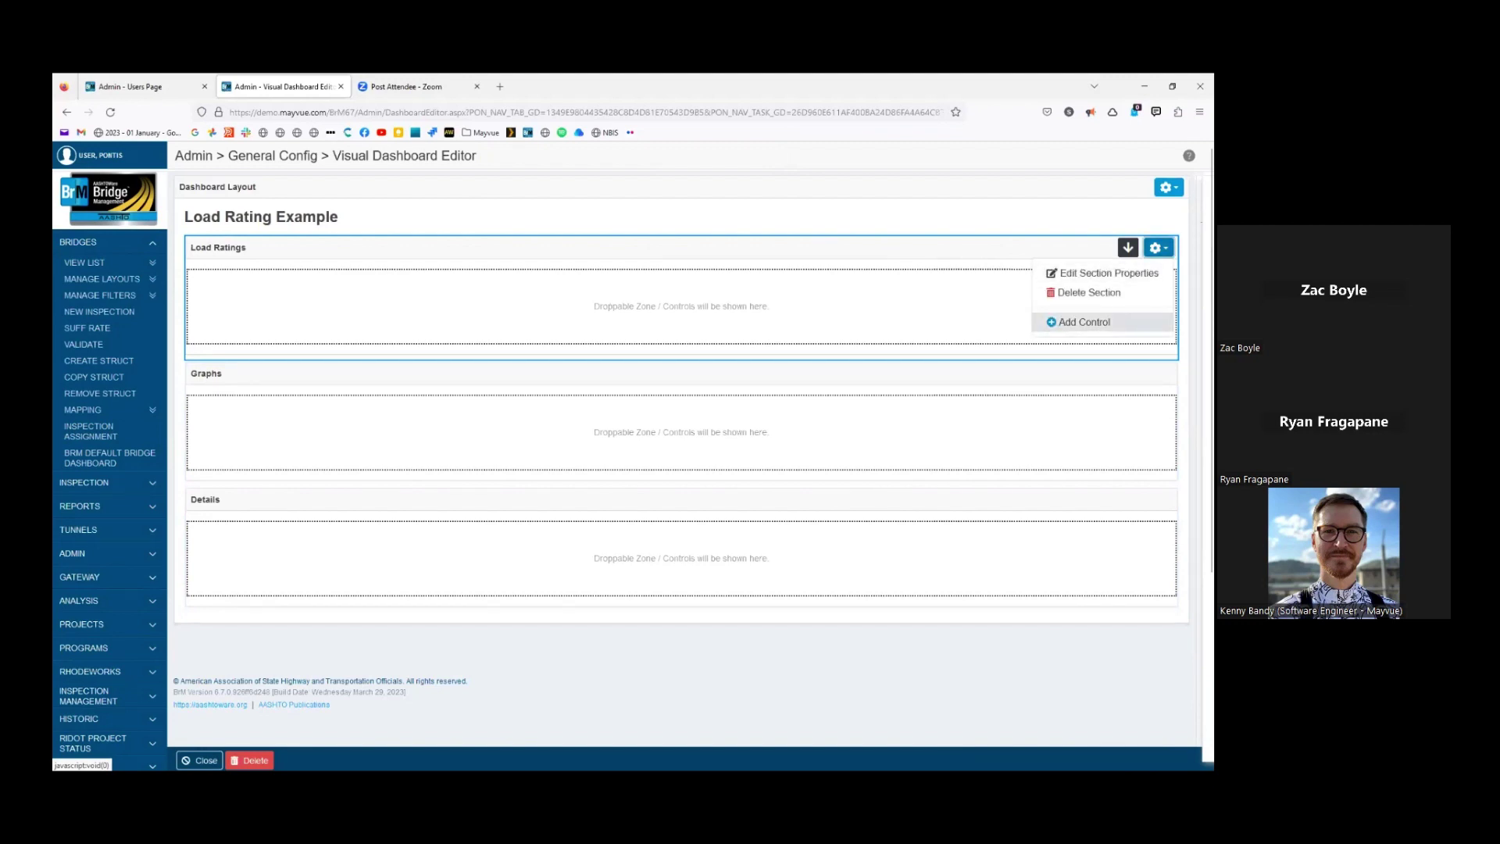
pyautogui.click(1085, 322)
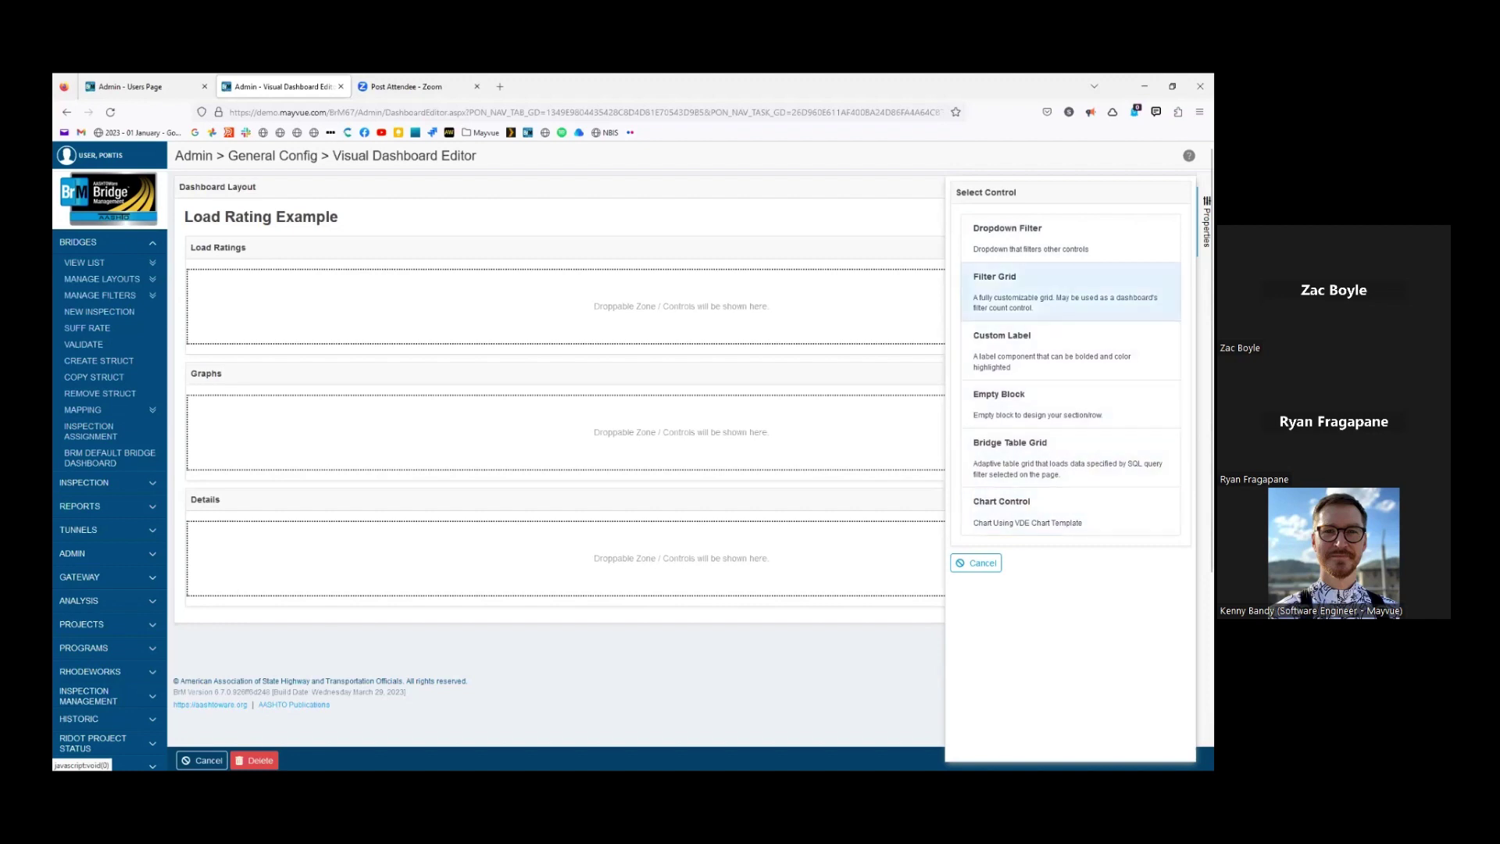
pyautogui.click(1070, 288)
pyautogui.click(1071, 283)
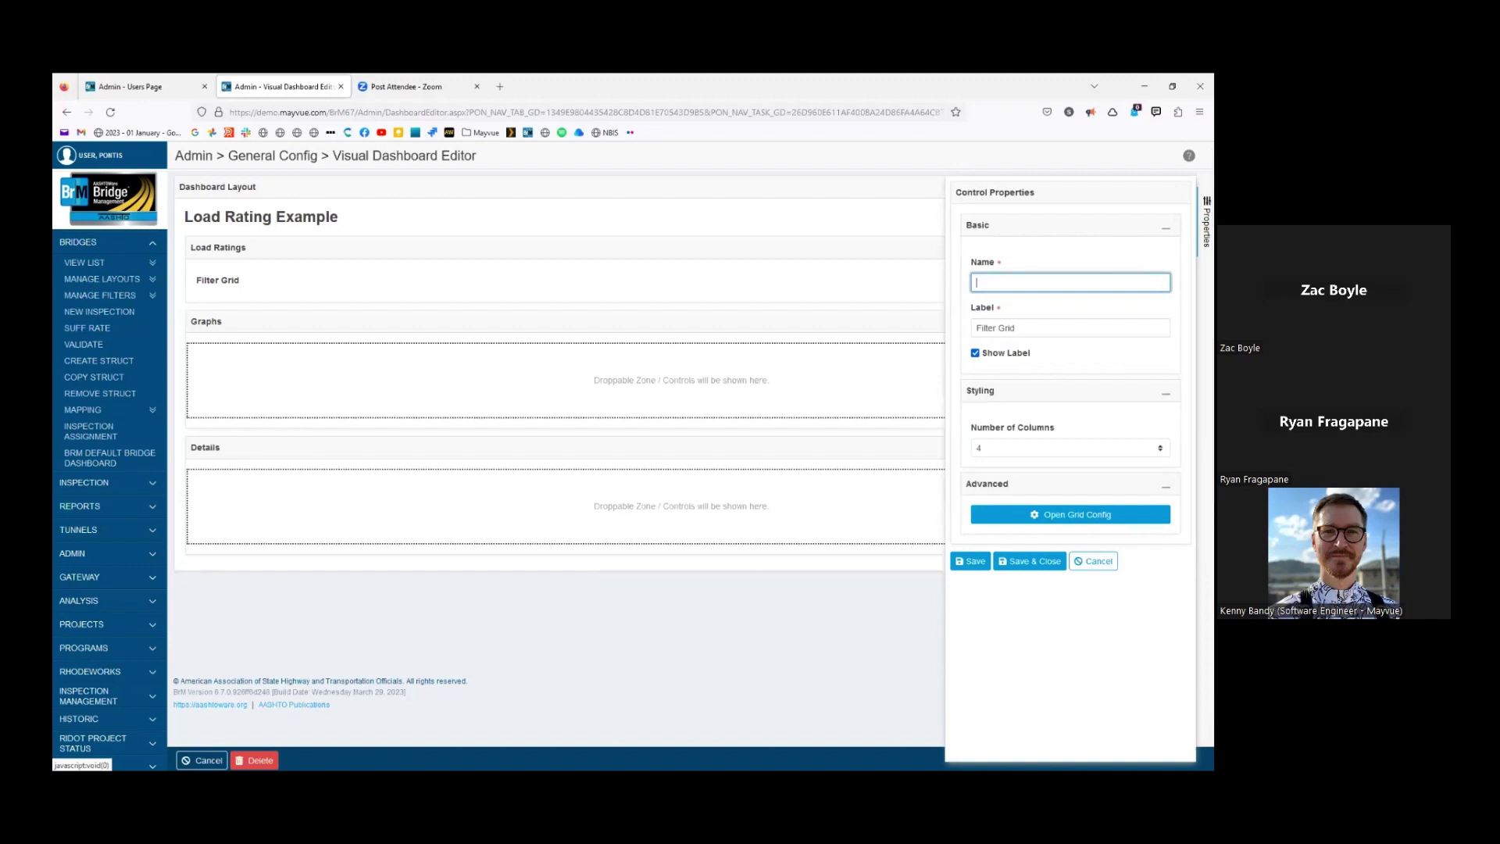
pyautogui.write('Bridges that nee')
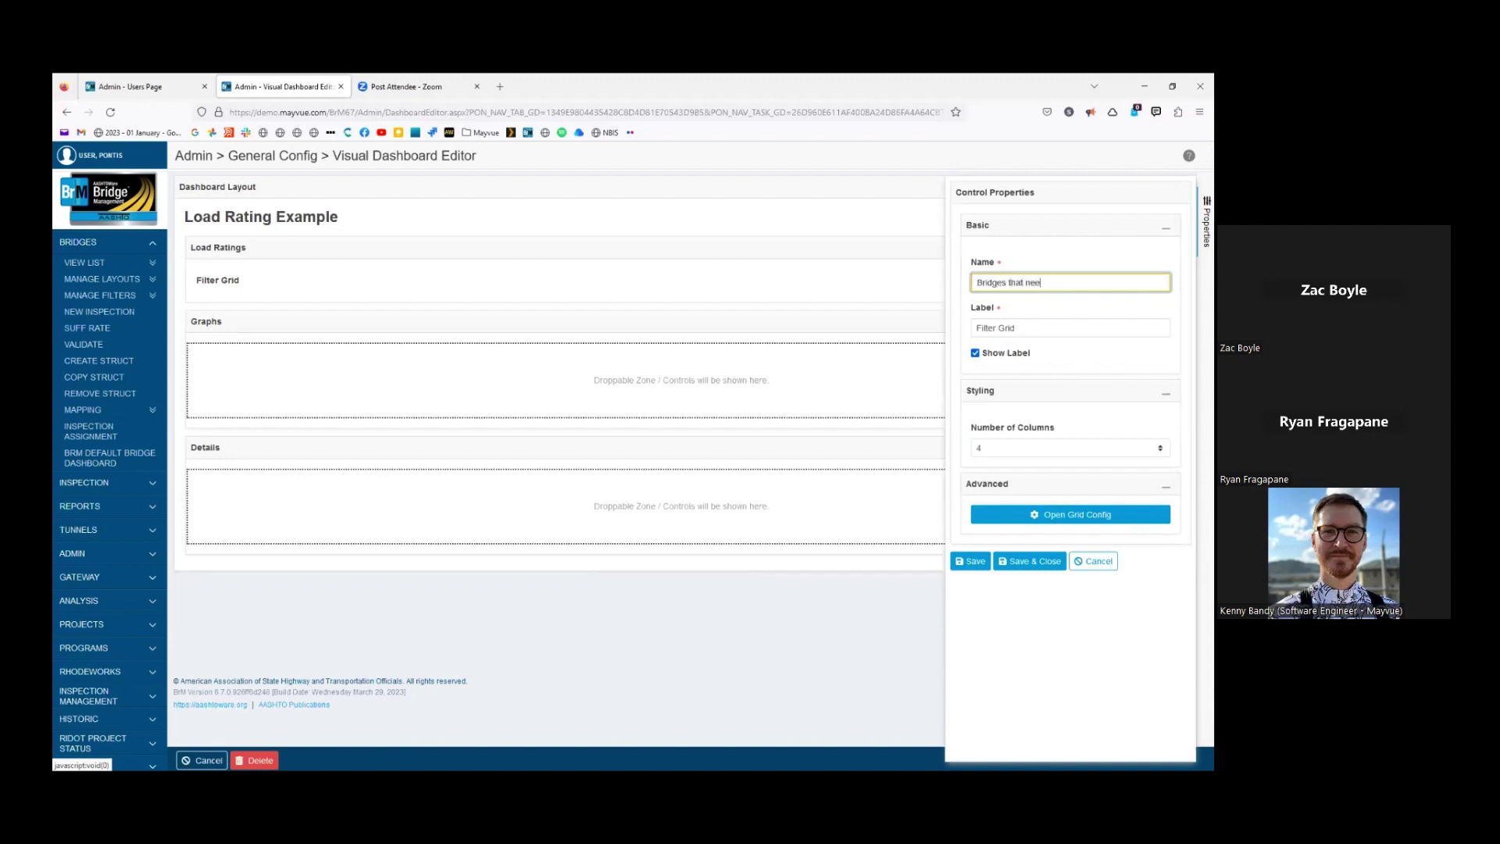
pyautogui.write('d load ratings')
# Label the filter grid Bridges that need Load Ratings, keep its number of columns at 4 and save it
pyautogui.press('Tab')
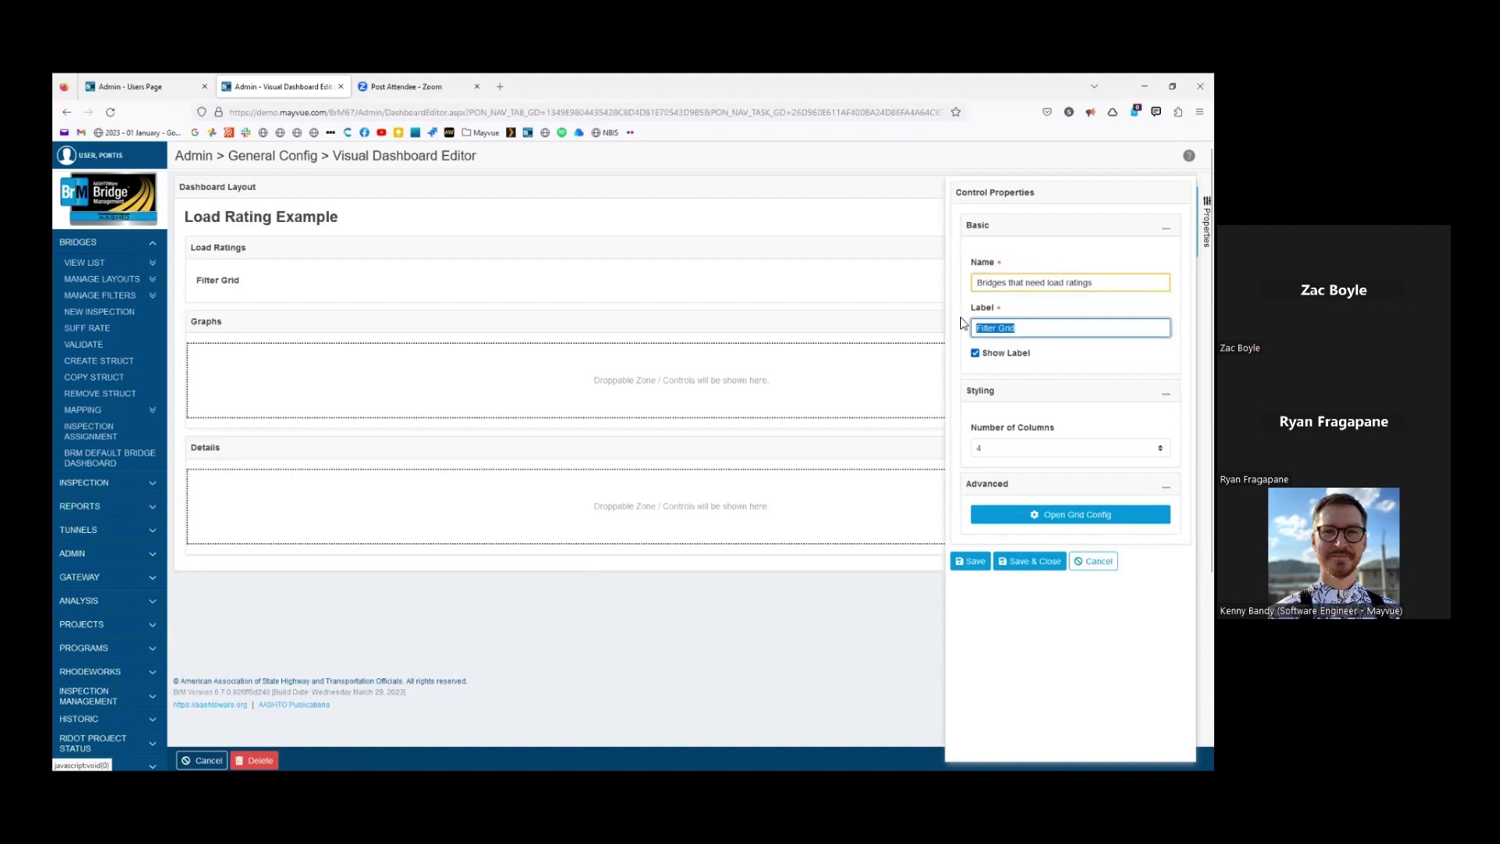
pyautogui.write('Bridges that need Load Ratings')
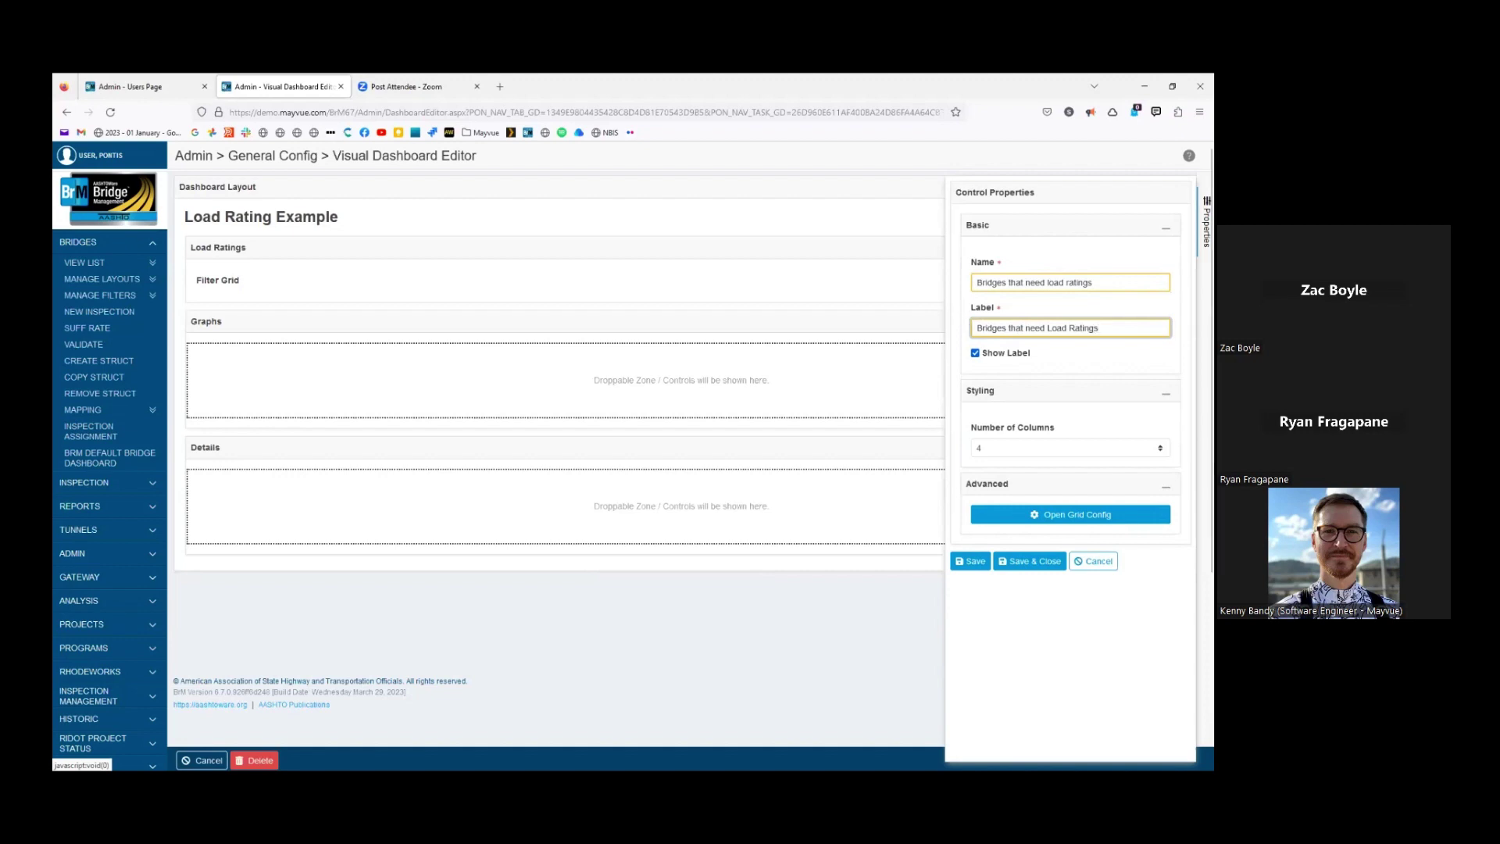
pyautogui.click(1071, 448)
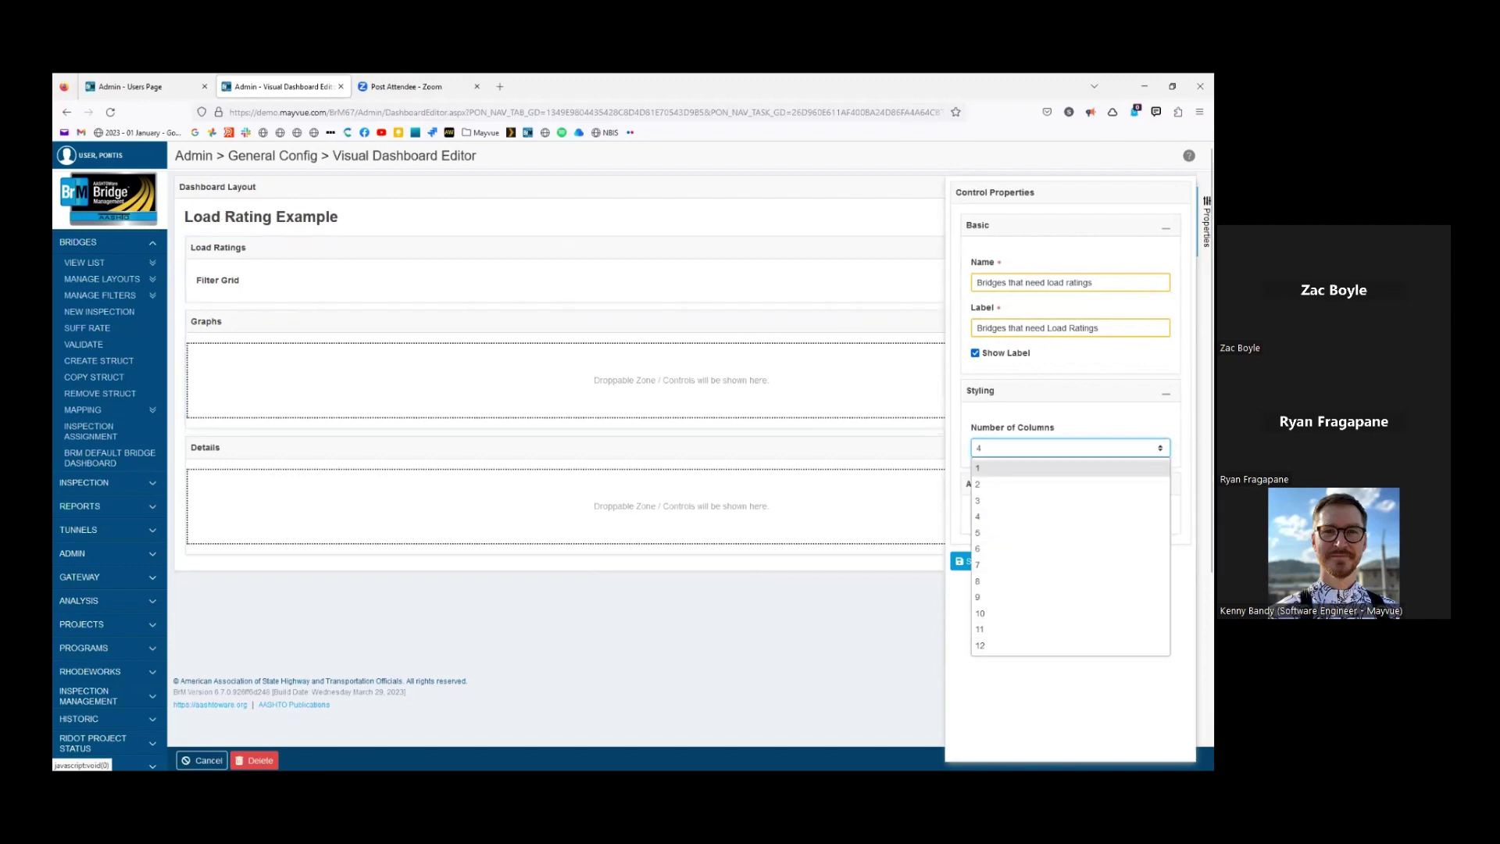
pyautogui.click(982, 515)
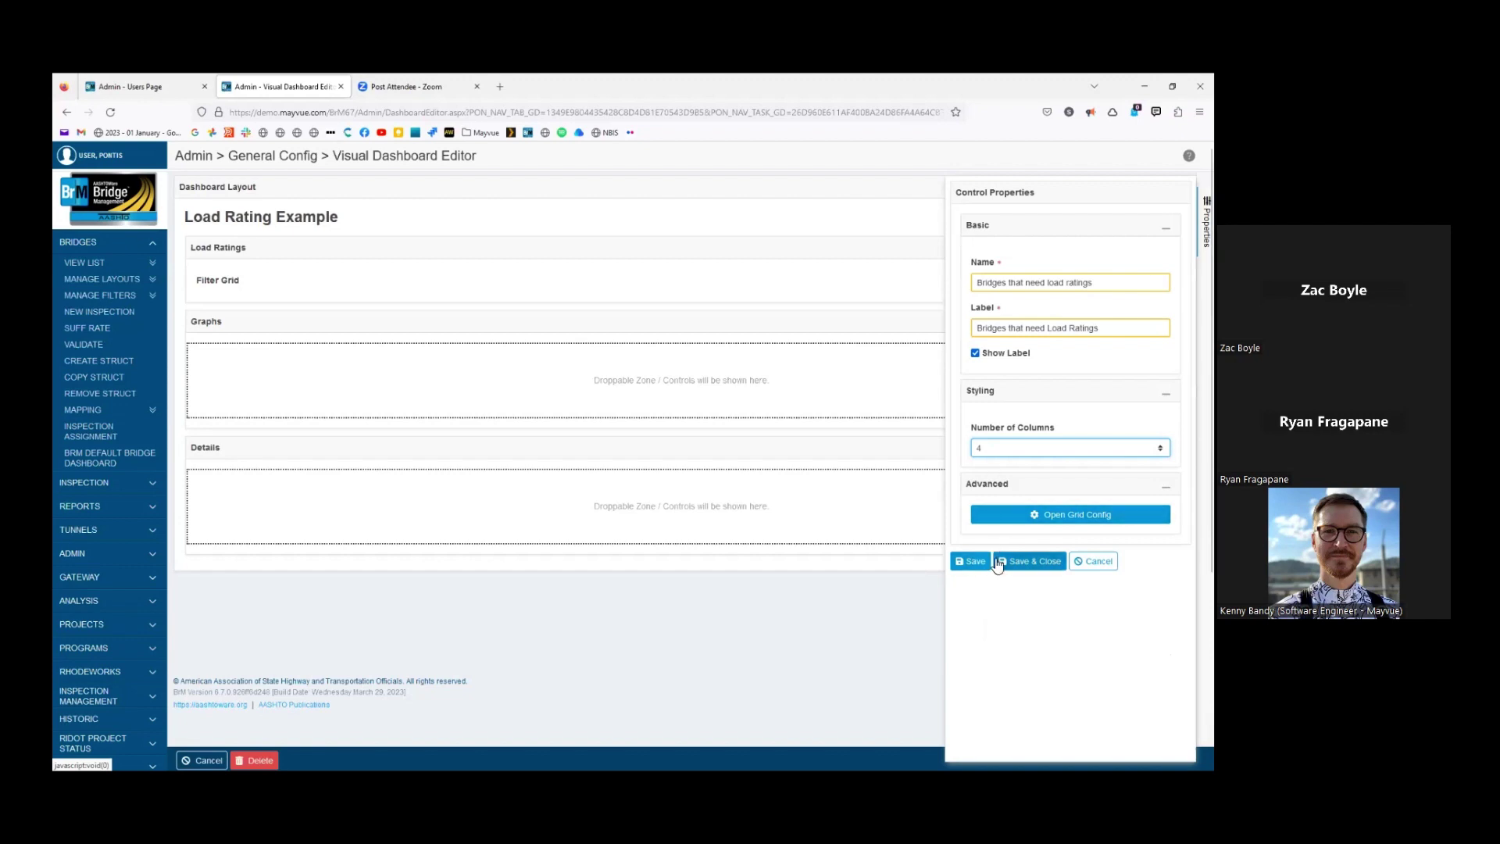
pyautogui.click(973, 562)
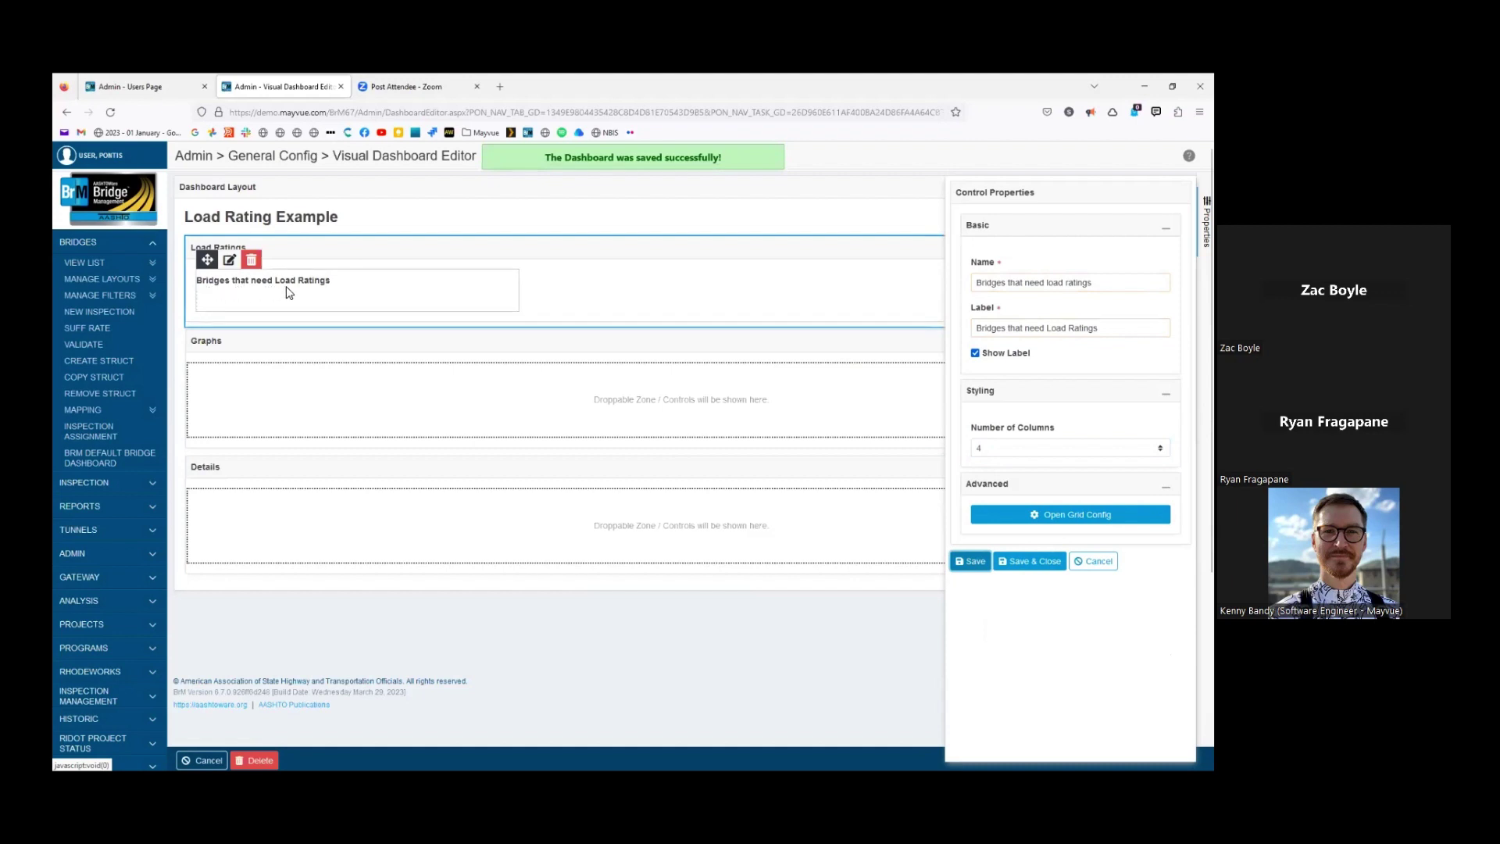
# Change the filter grid's label capitalization to Bridges That Need Load Ratings and save it
pyautogui.click(1026, 329)
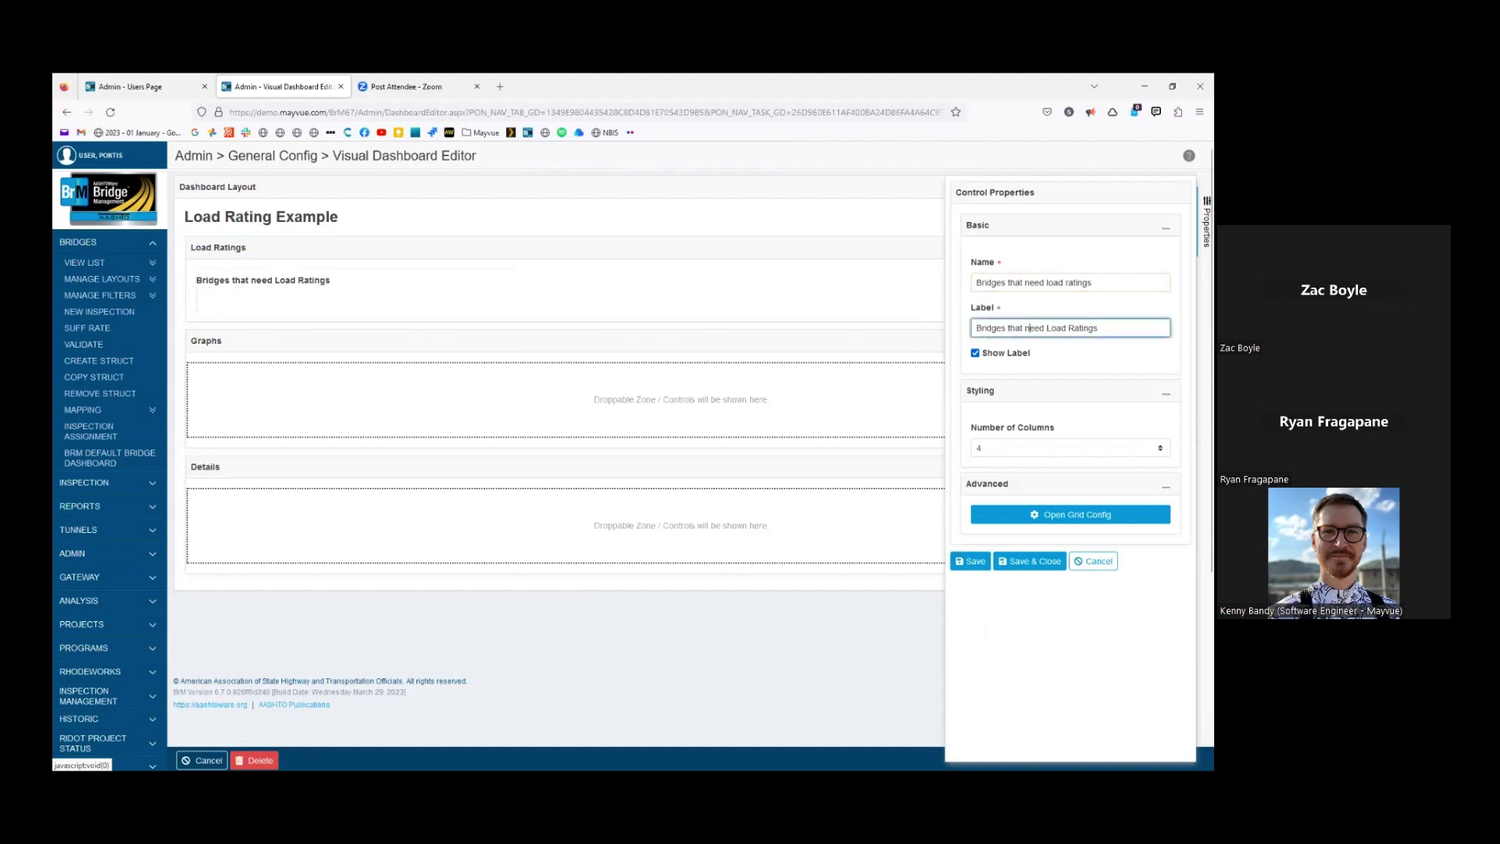
pyautogui.write('NT')
pyautogui.click(975, 563)
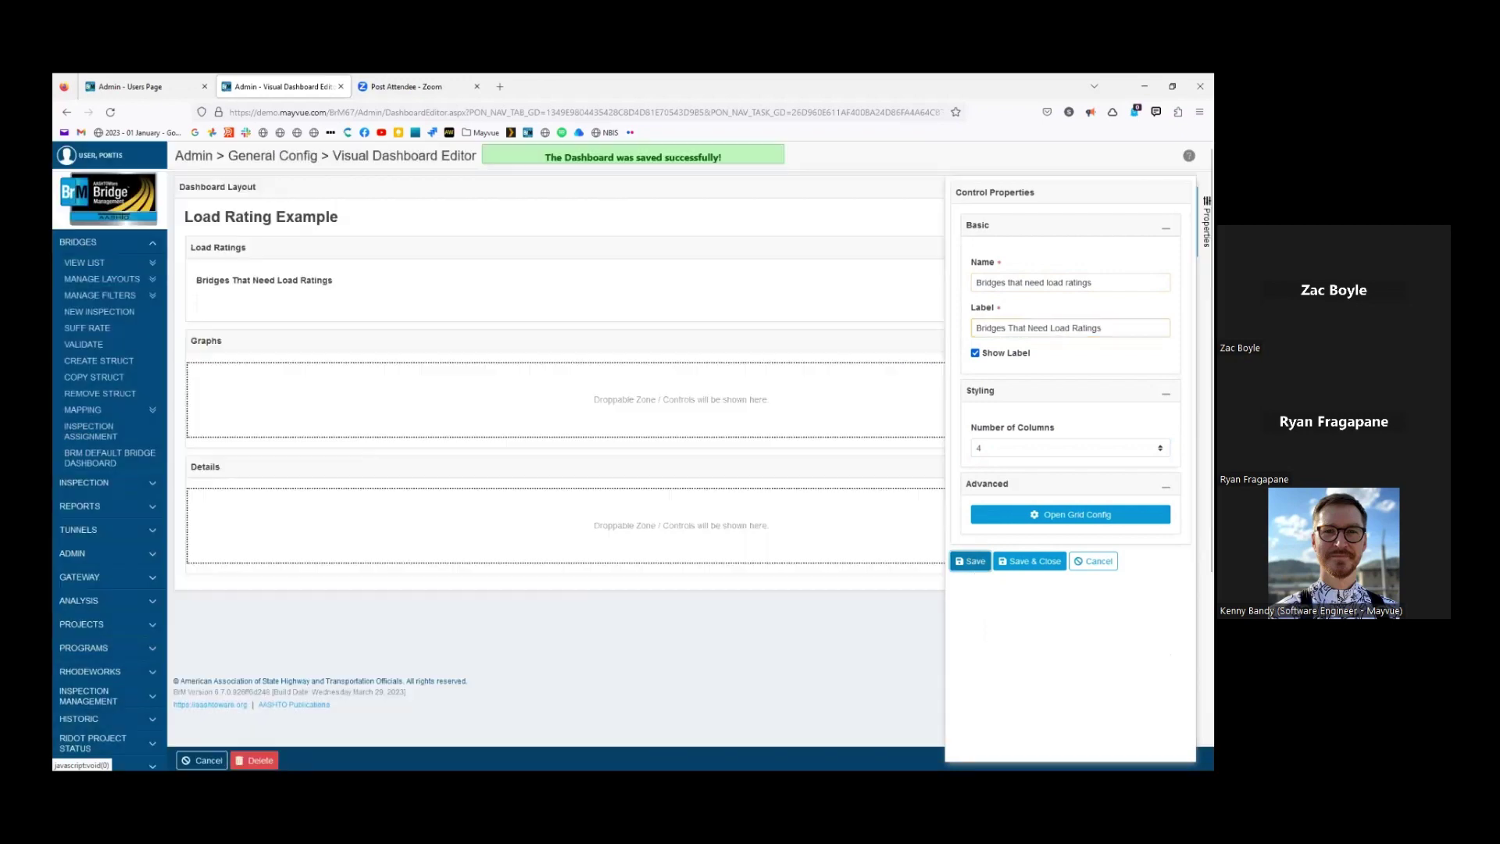
pyautogui.moveTo(438, 293)
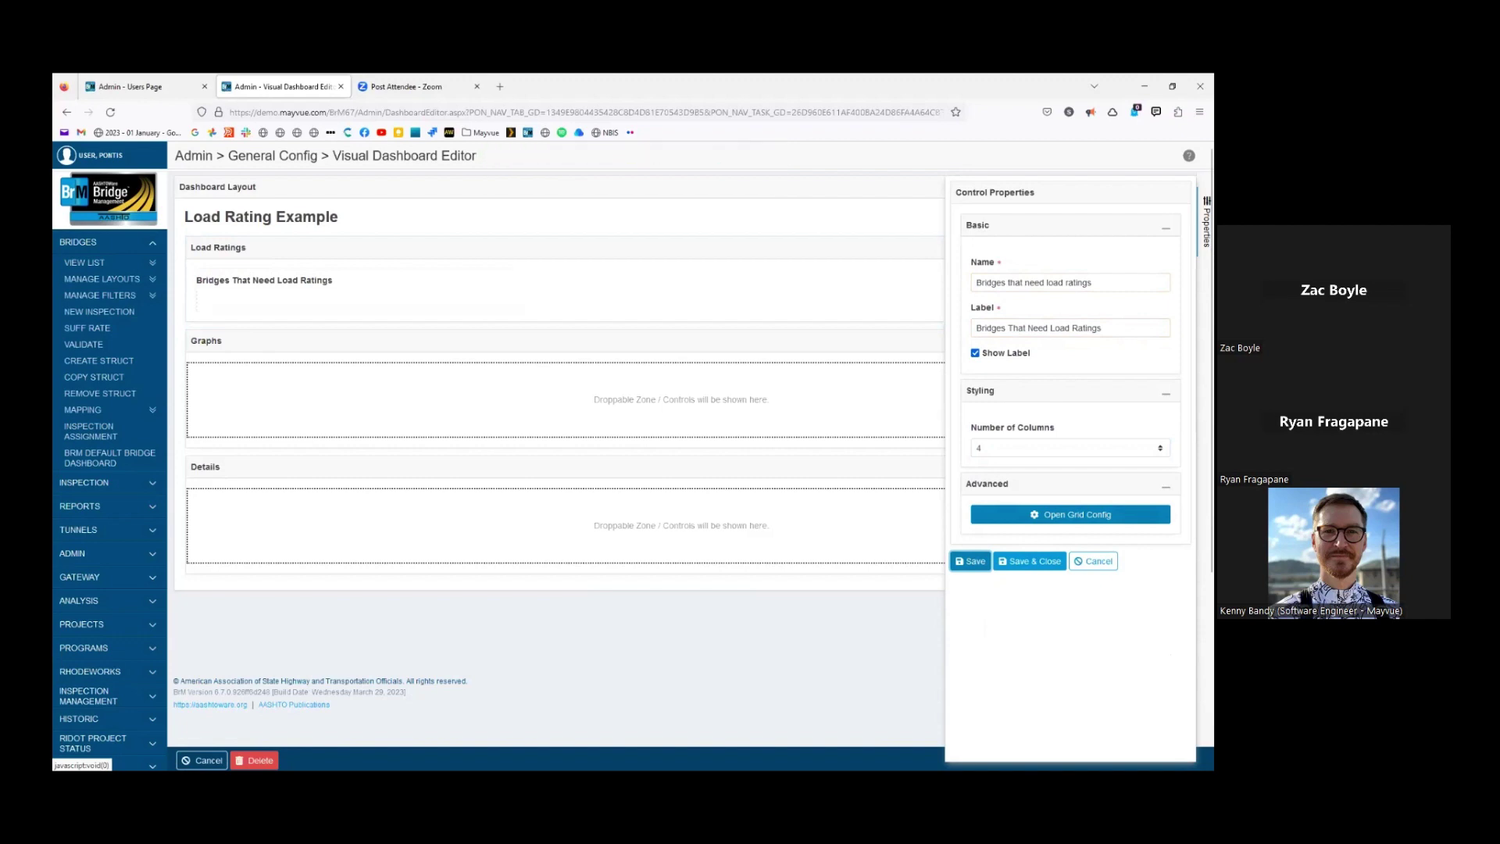
# Add a second column in the filter grid's configuration and make the first cell a Custom Label
pyautogui.click(1070, 514)
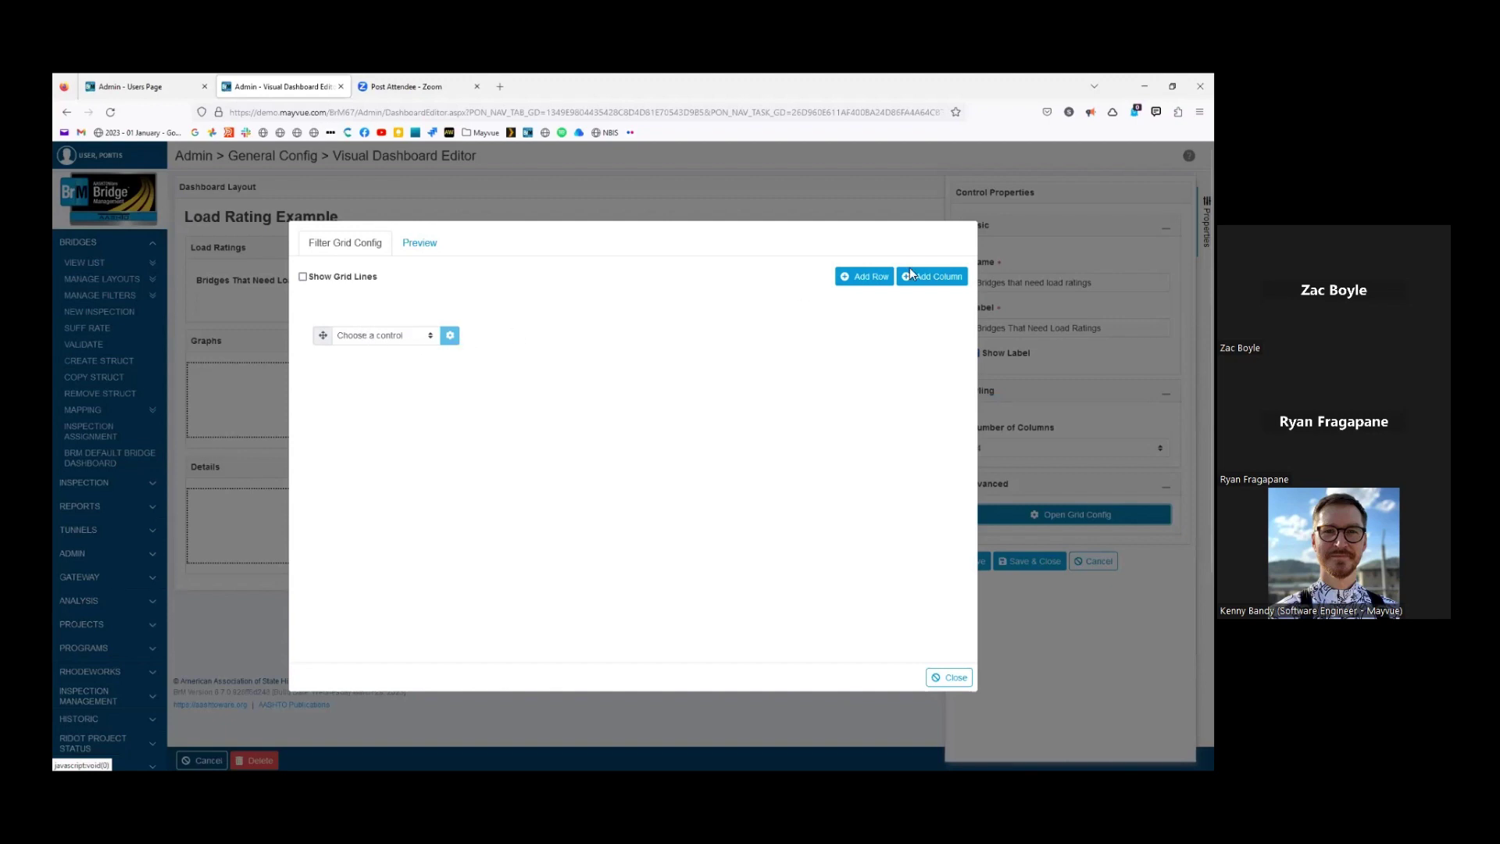
pyautogui.click(942, 286)
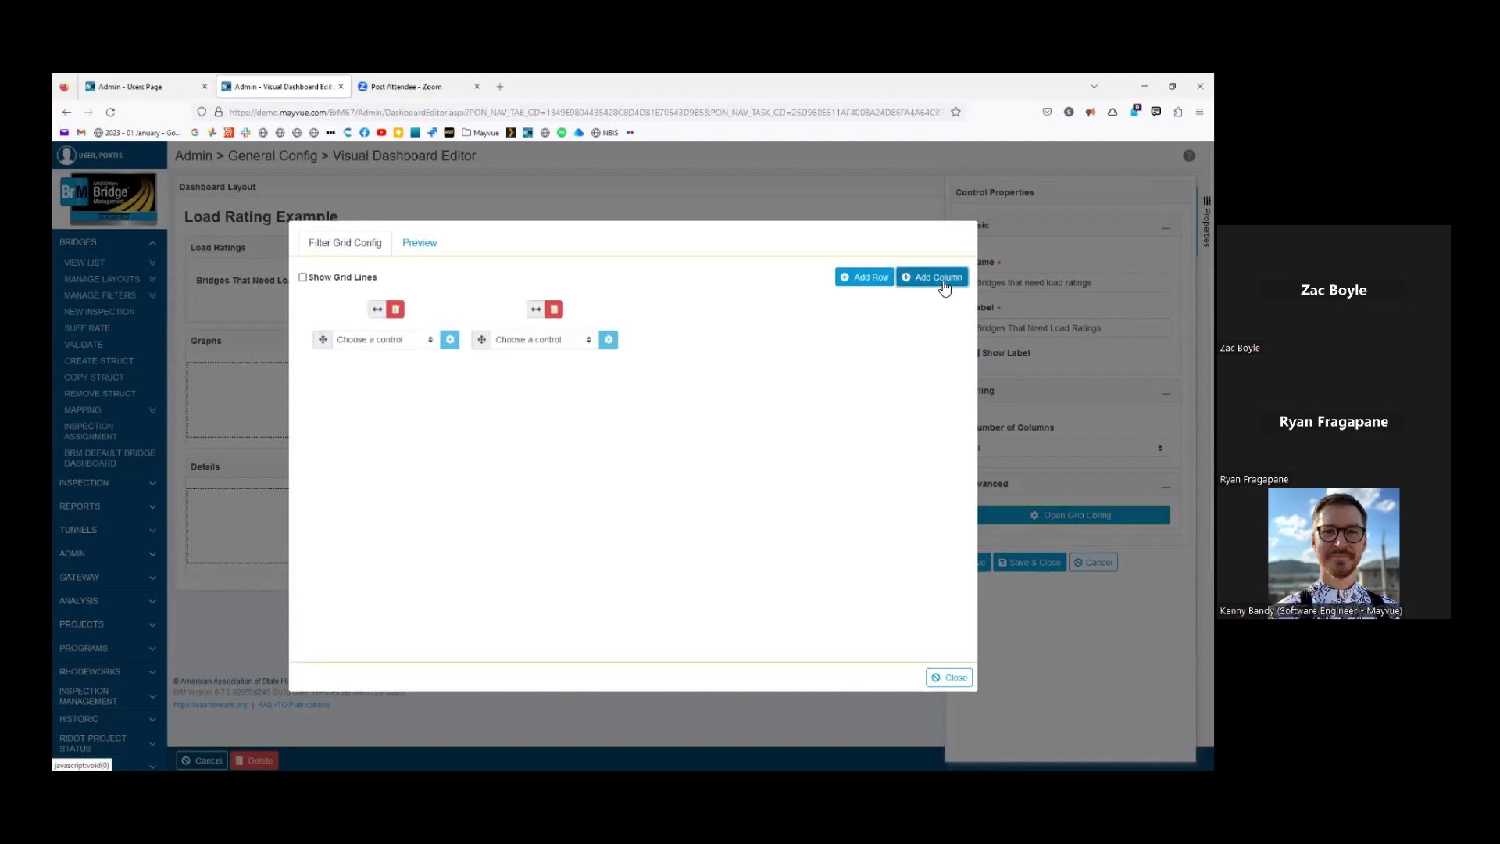
pyautogui.click(401, 342)
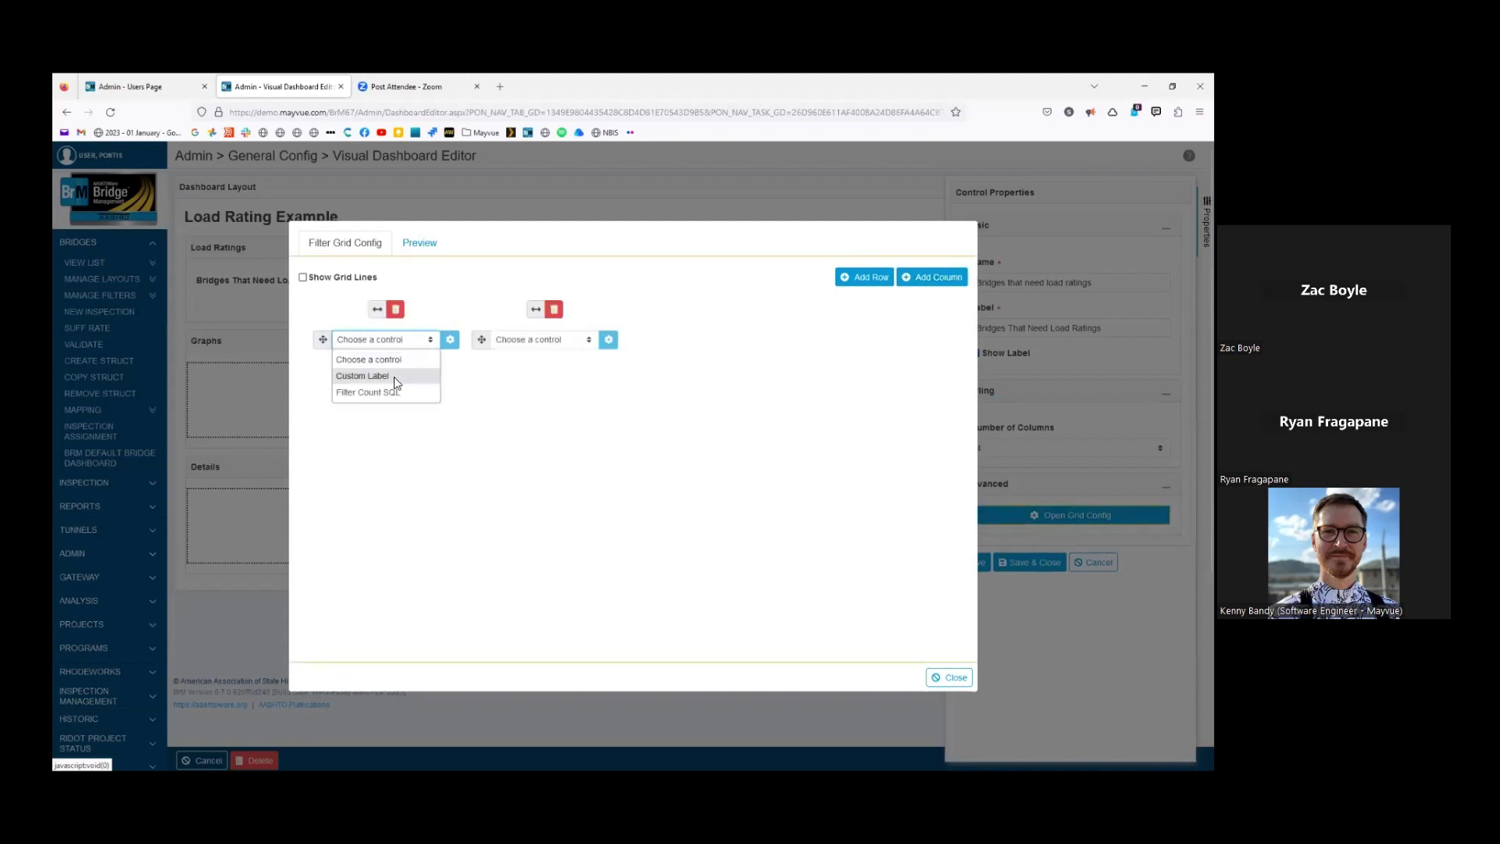
pyautogui.click(394, 376)
# Name the first cell's custom label Label and give it a count-of-bridges caption as its text
pyautogui.click(450, 339)
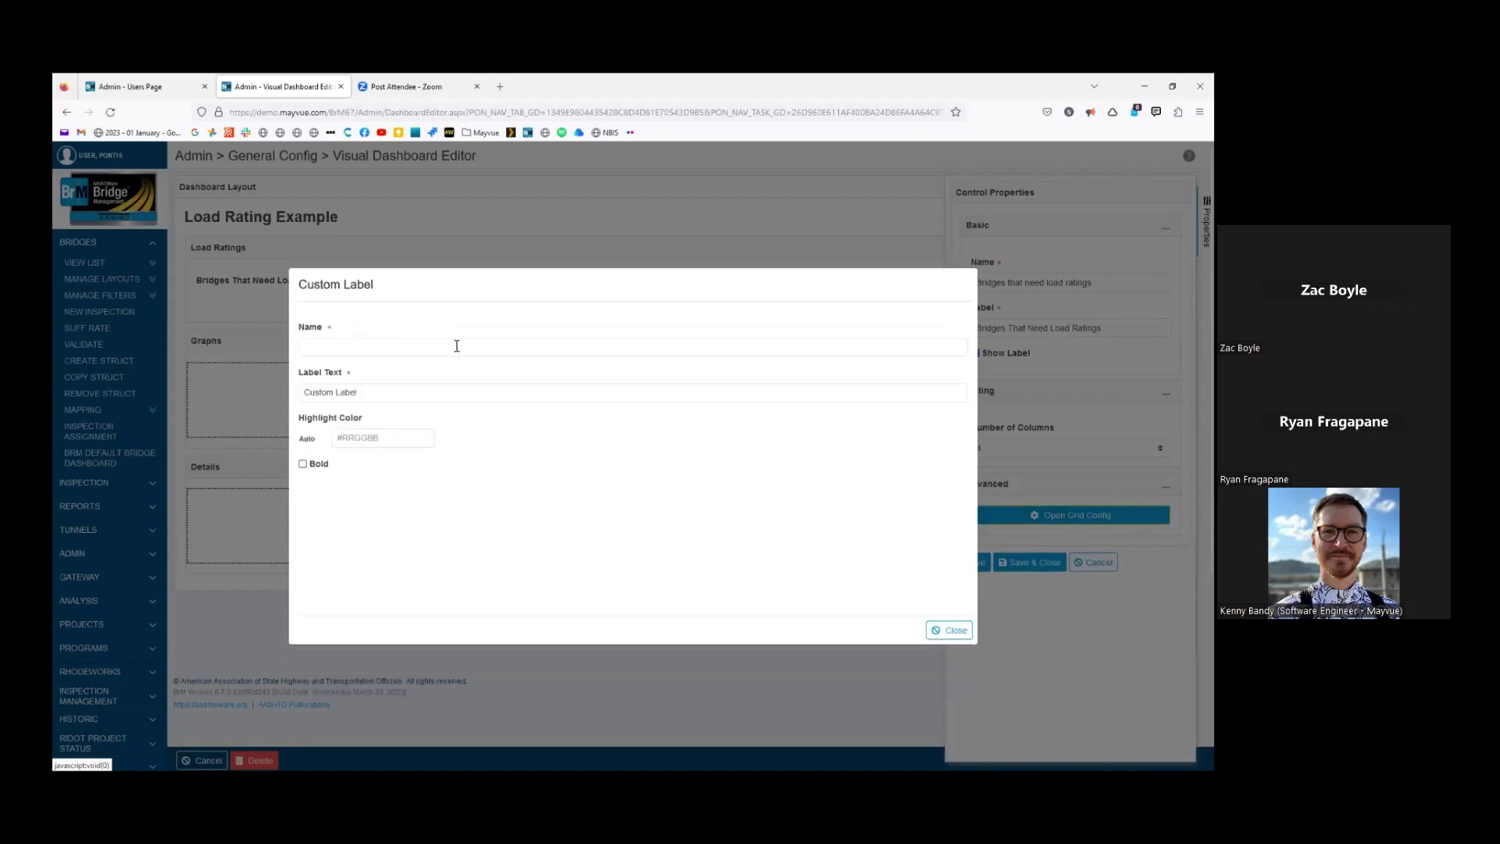
pyautogui.click(388, 347)
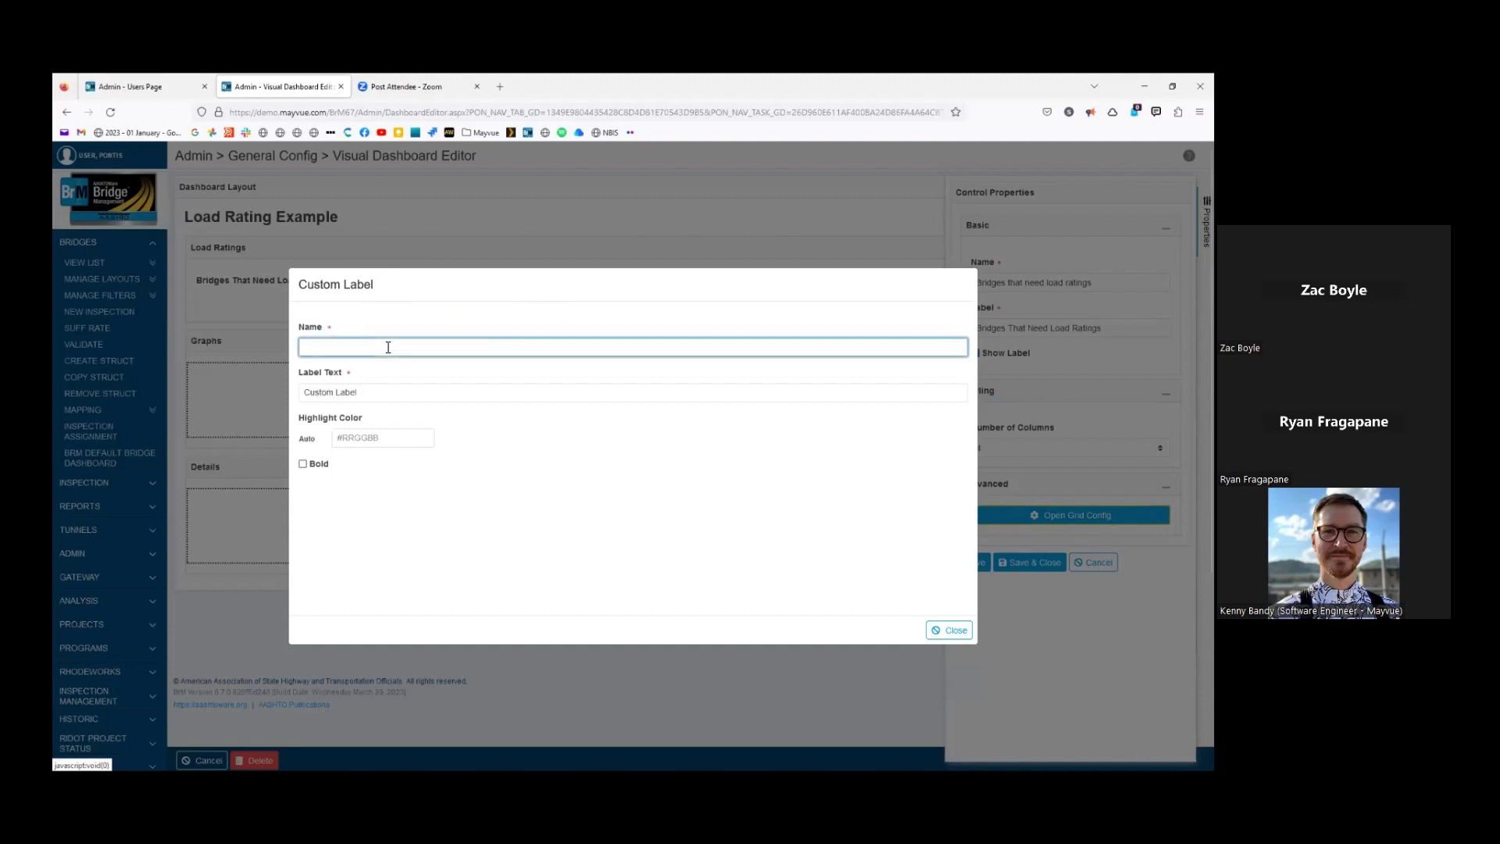
pyautogui.write('Label')
pyautogui.press('Tab')
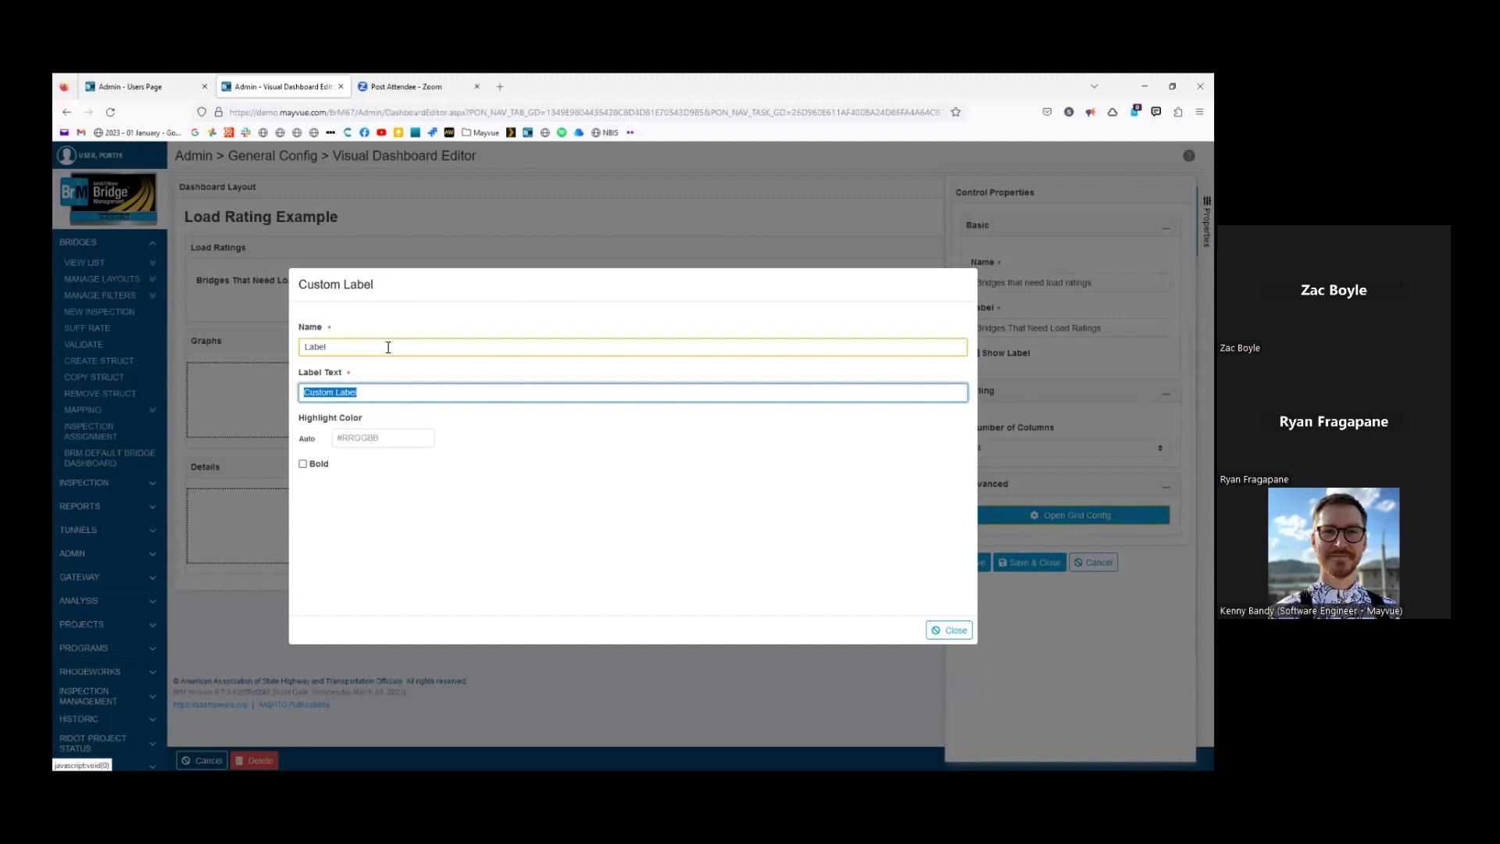
pyautogui.write('Load Rating R')
pyautogui.press('BackSpace')
pyautogui.hotkey('ctrl', 'BackSpace')
pyautogui.hotkey('ctrl', 'BackSpace')
pyautogui.write('Count of Bridg')
pyautogui.click(937, 627)
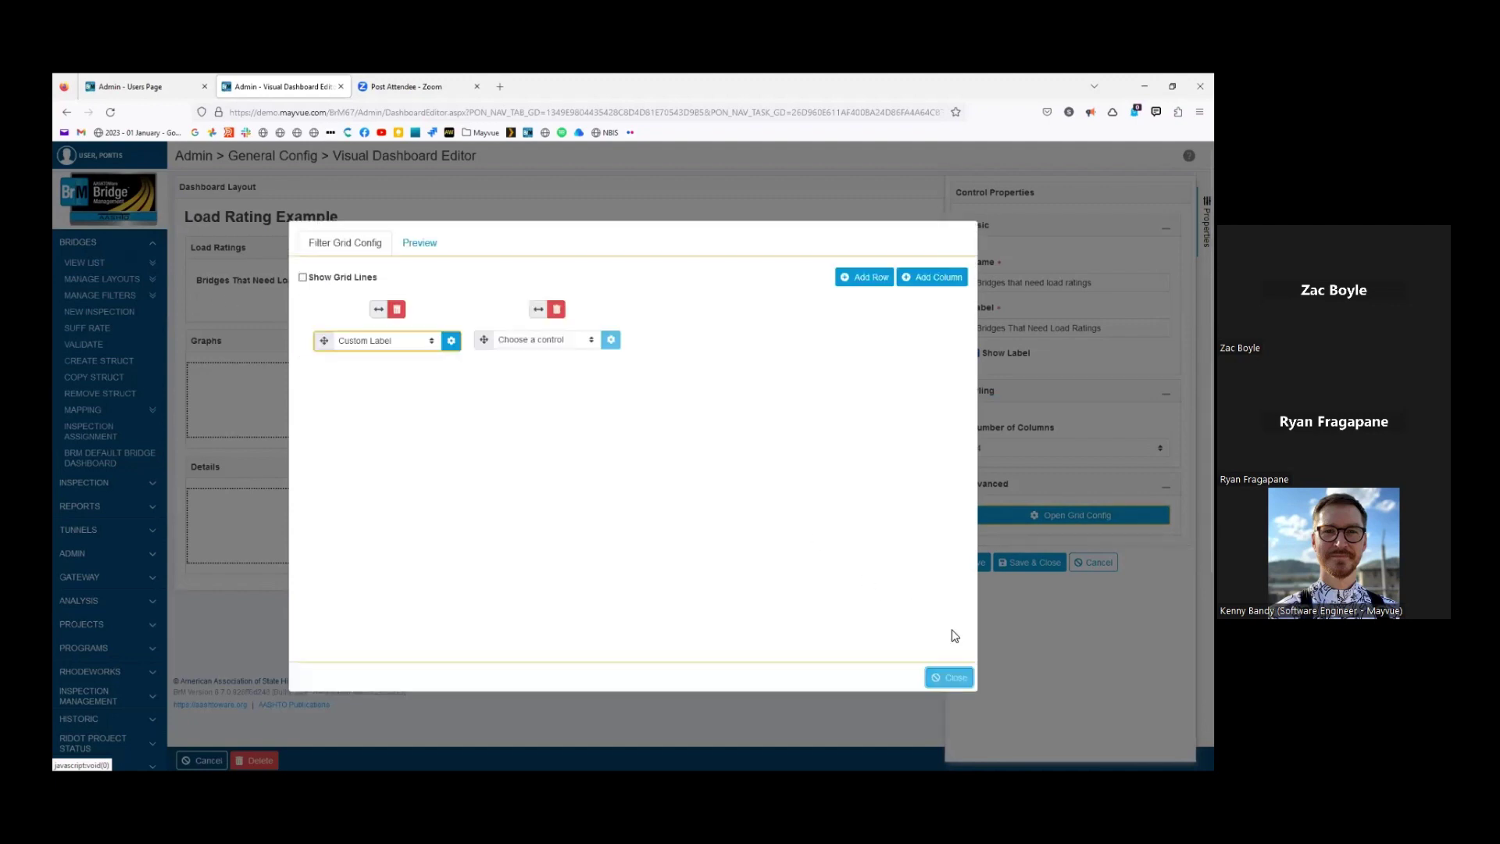
# Set the control in the grid's second column to Custom Label
pyautogui.click(577, 348)
pyautogui.click(565, 380)
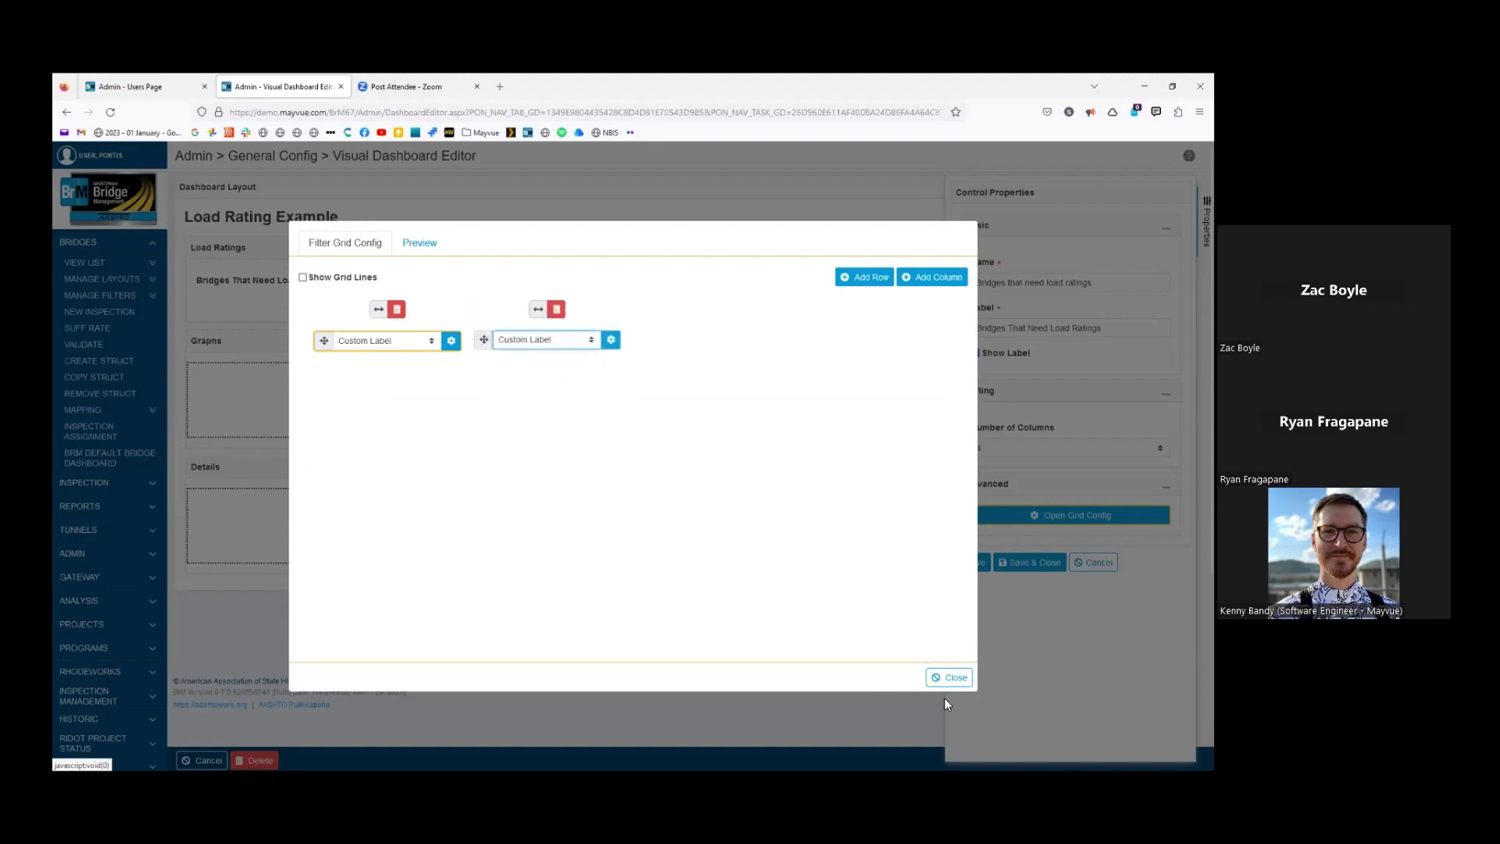
# Name the second column's custom label Bridges in the filter grid configuration, and save and close the filter grid's properties
pyautogui.click(958, 682)
pyautogui.click(976, 568)
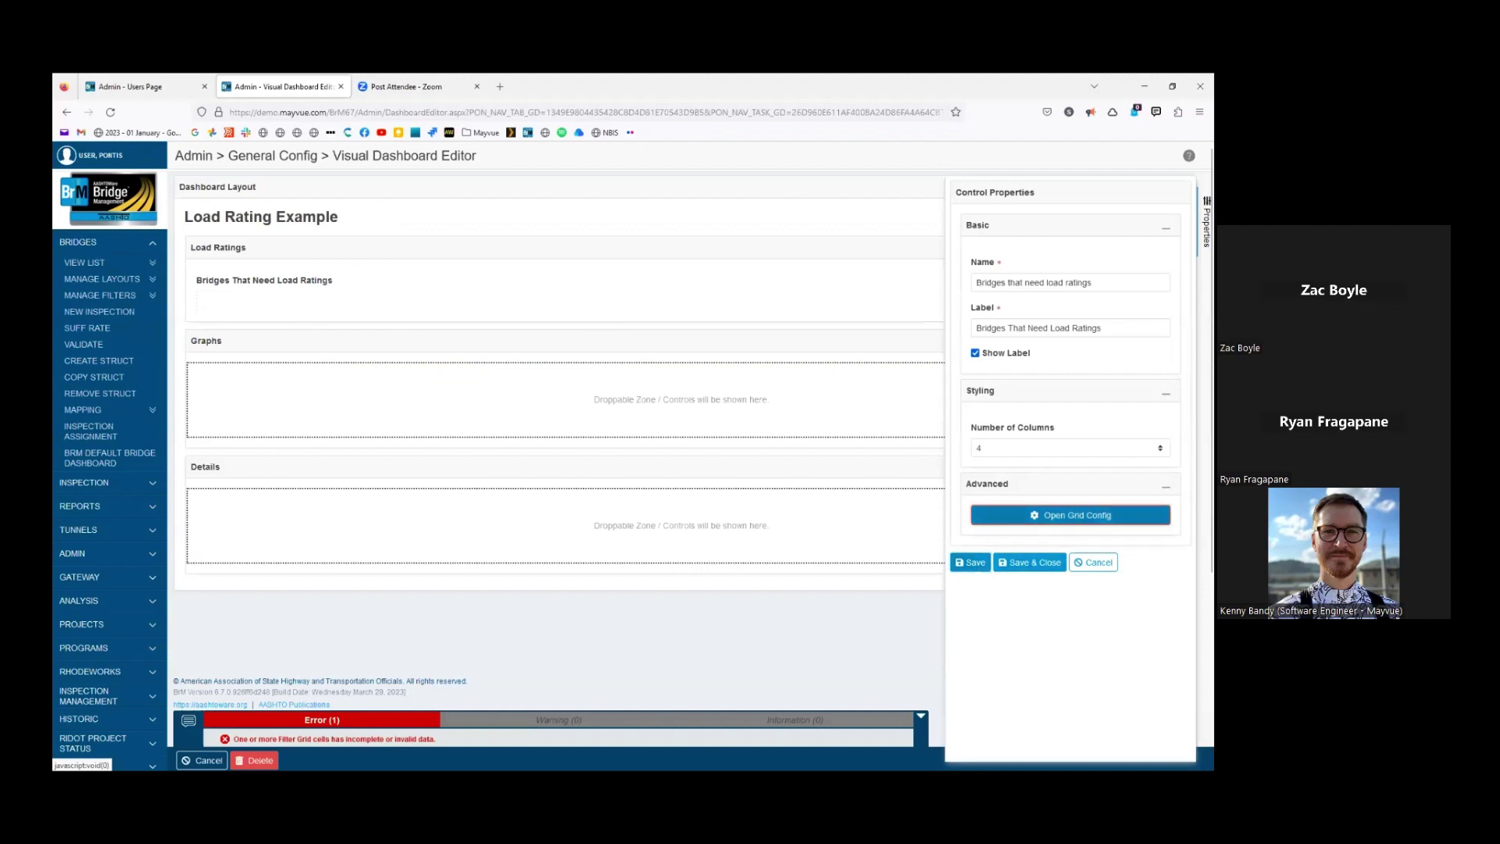
pyautogui.click(1071, 515)
pyautogui.click(611, 340)
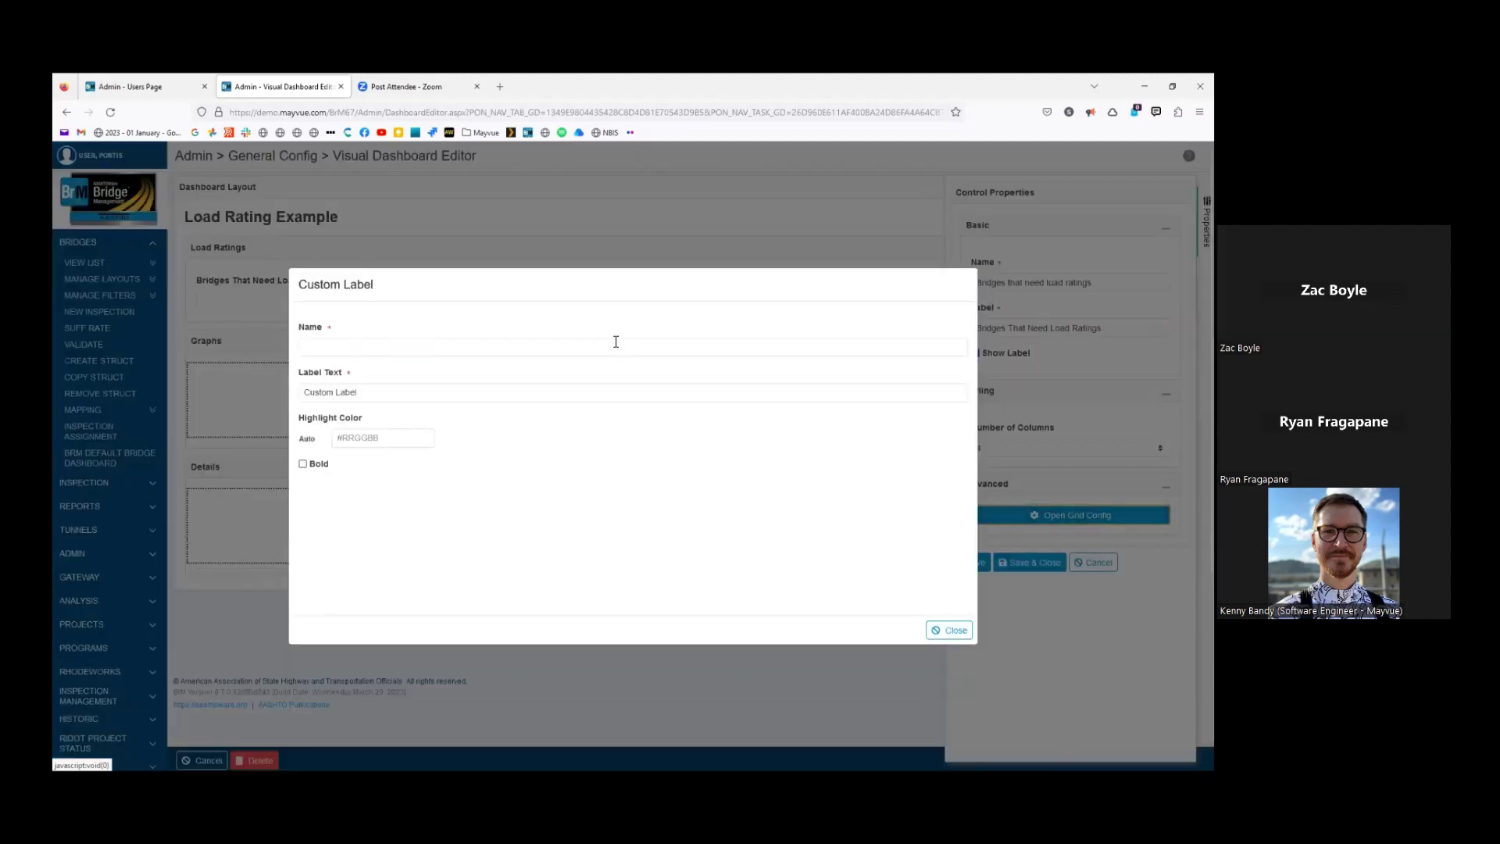
pyautogui.click(344, 351)
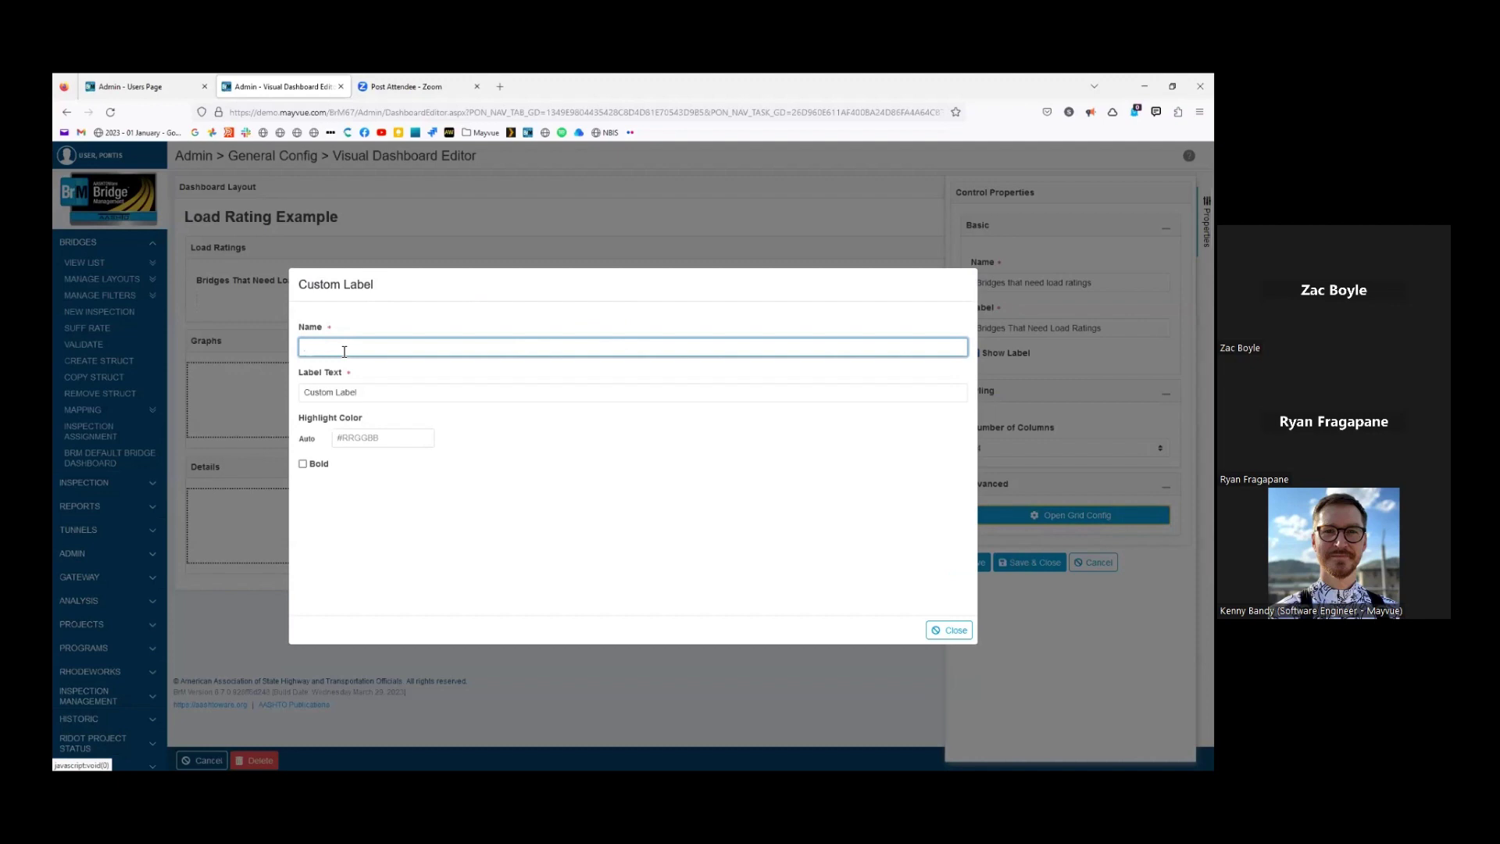
pyautogui.write('Bridges')
pyautogui.click(951, 630)
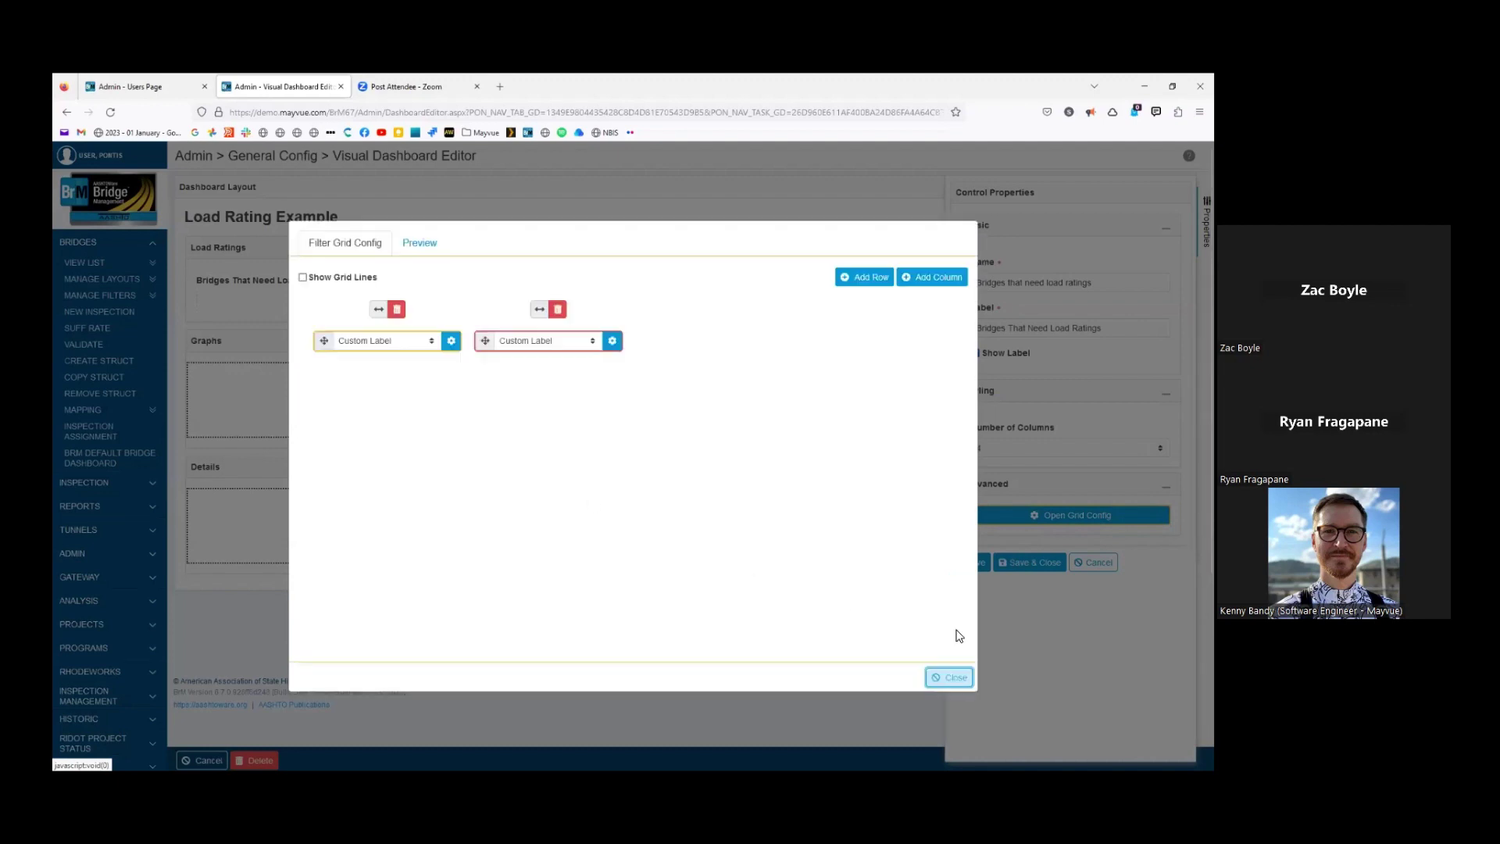
pyautogui.click(949, 678)
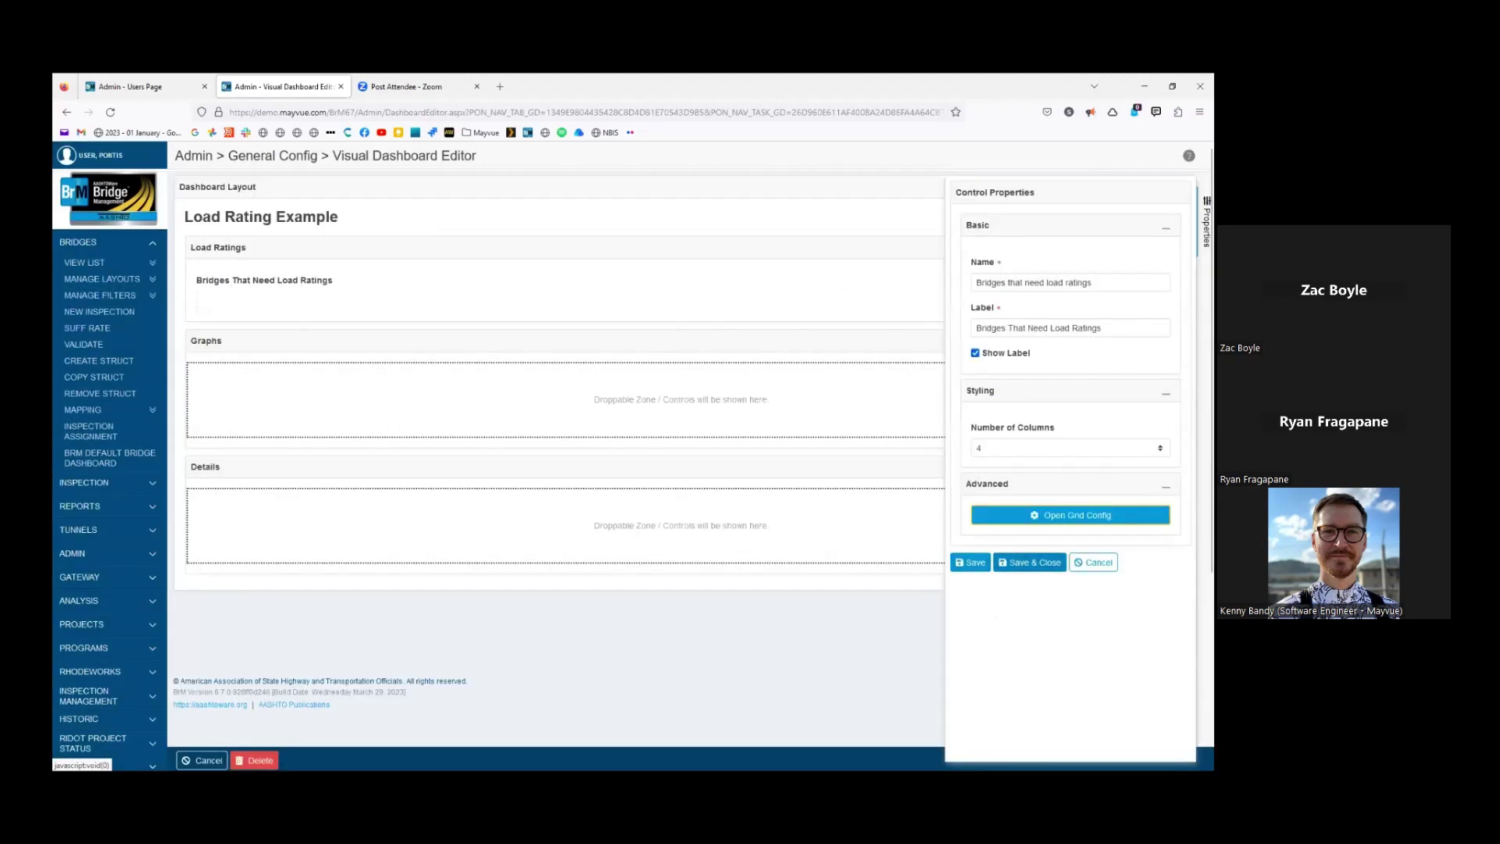
pyautogui.click(1030, 563)
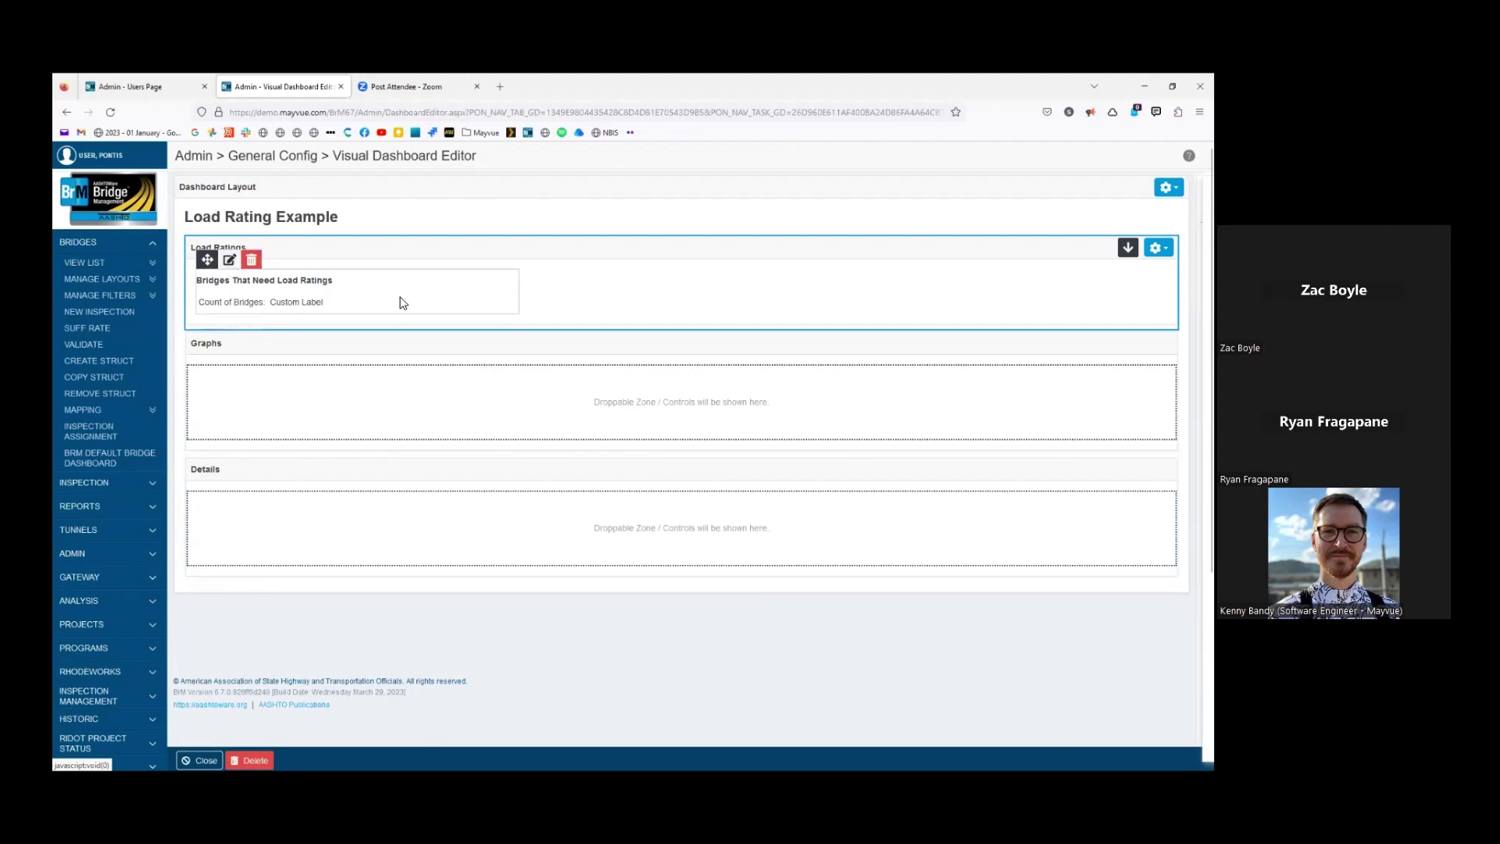
# Reopen the filter grid's configuration and change the second column's control to Filter Count SQL, accepting the loss of its saved configuration
pyautogui.click(229, 260)
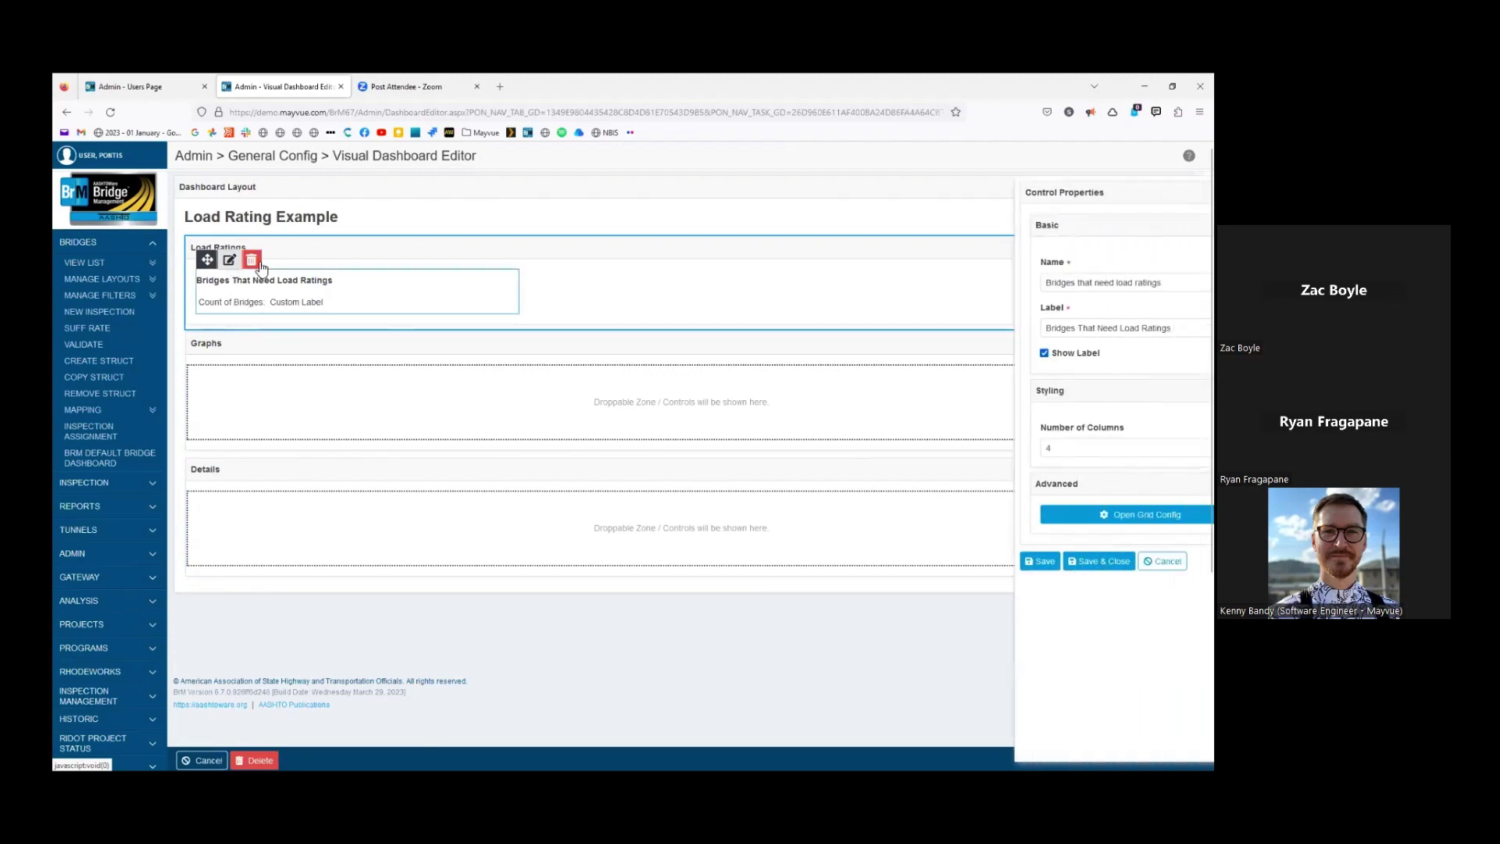
pyautogui.click(1070, 514)
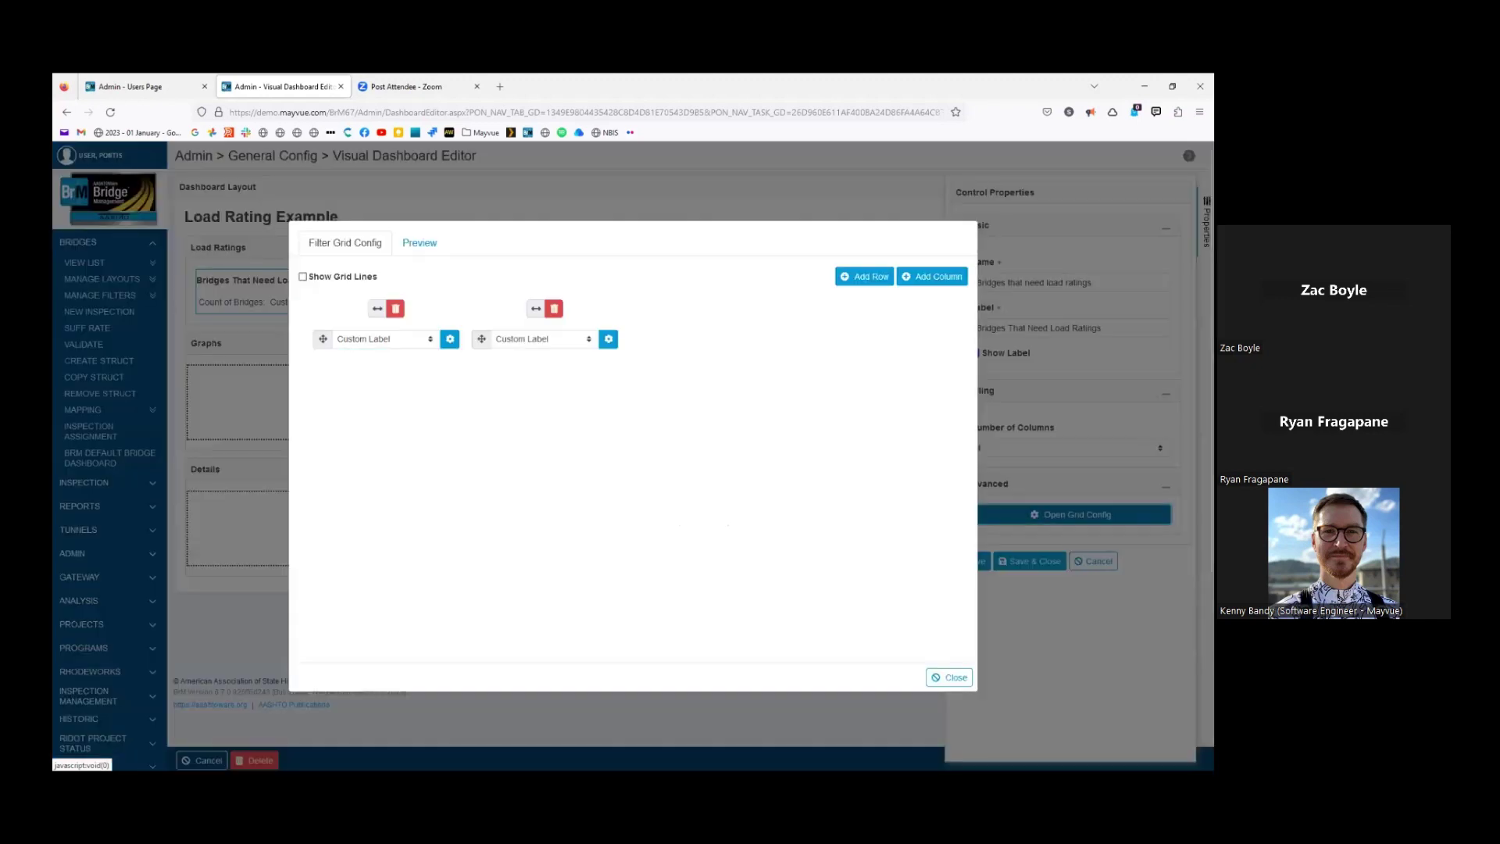
pyautogui.click(586, 341)
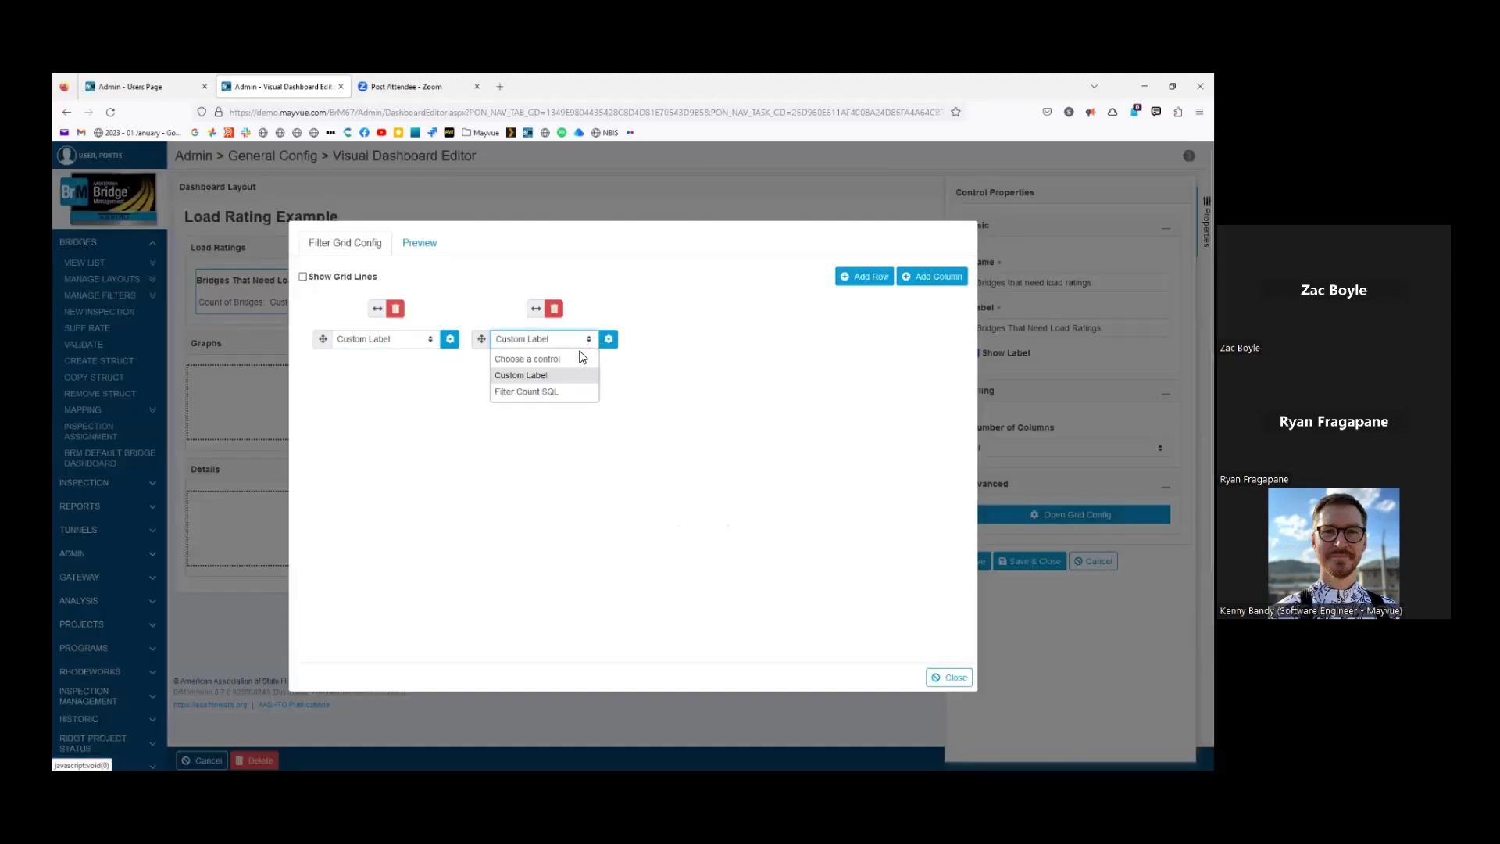
pyautogui.click(560, 397)
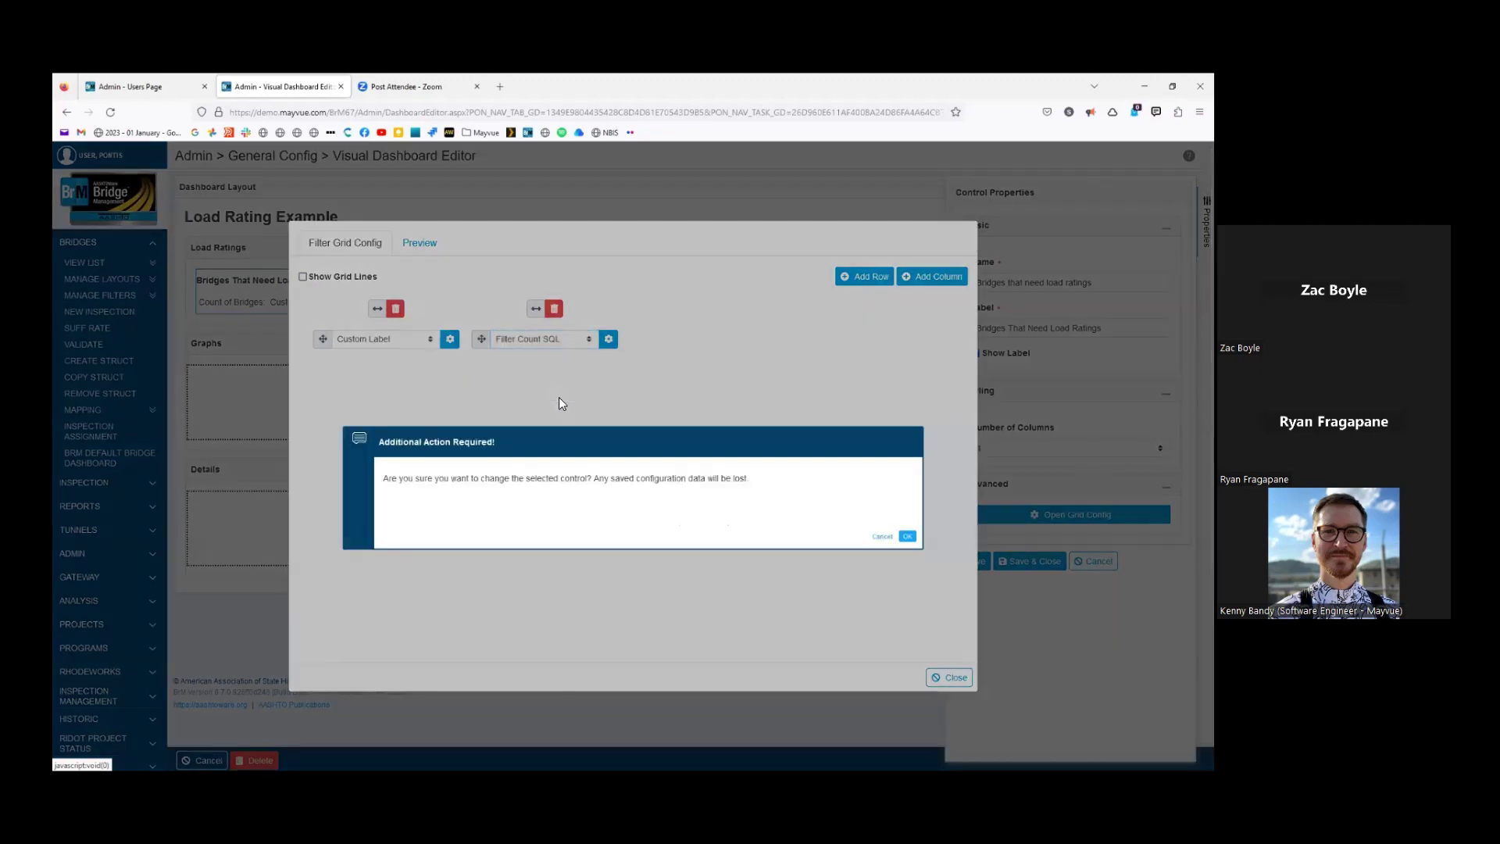
pyautogui.click(907, 538)
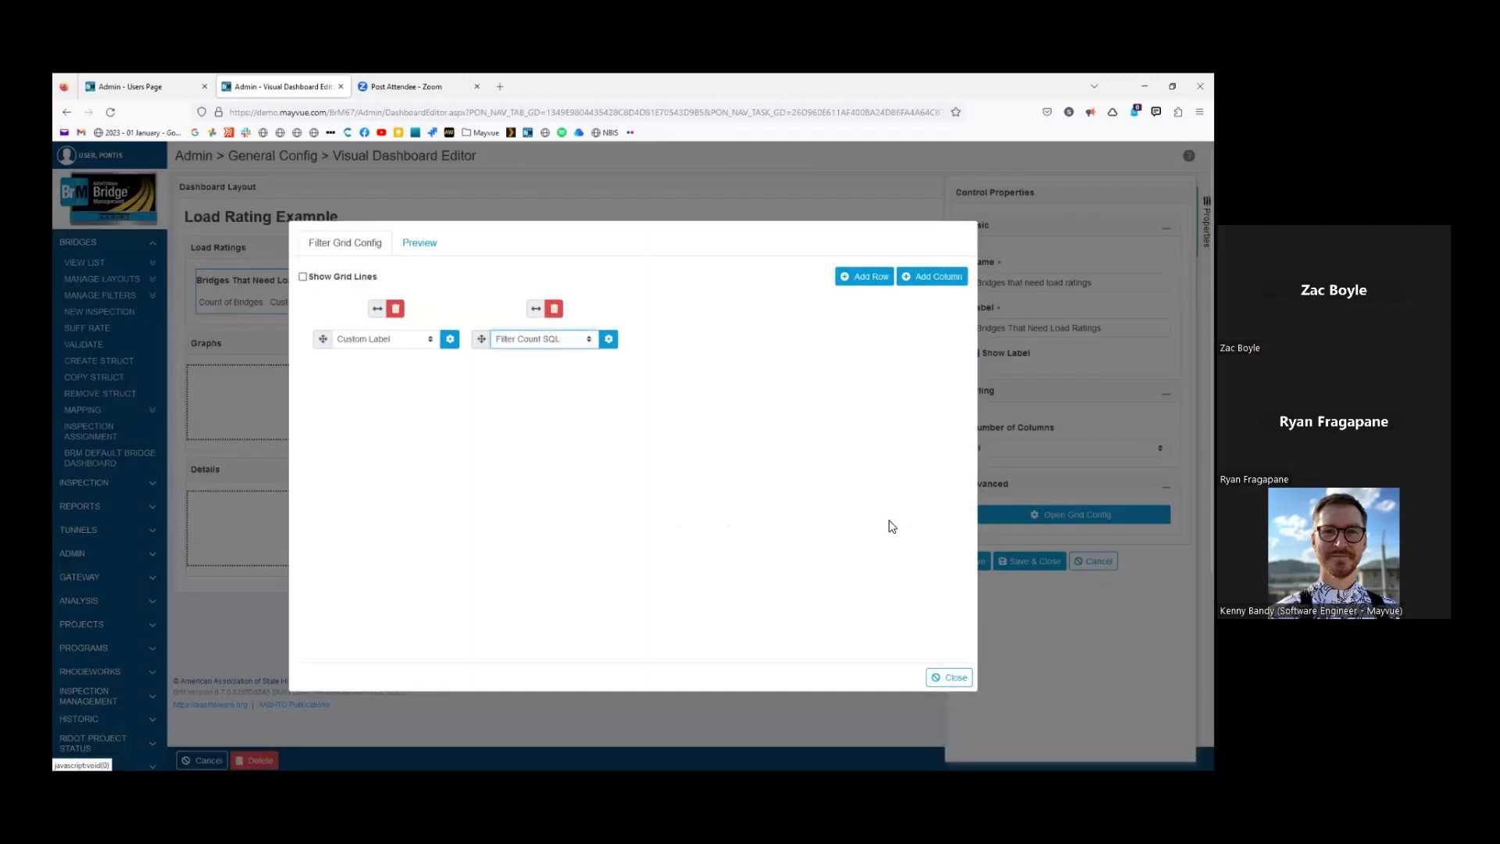
# Open the Filter Count SQL control's settings and name it Count of Bridges
pyautogui.click(608, 340)
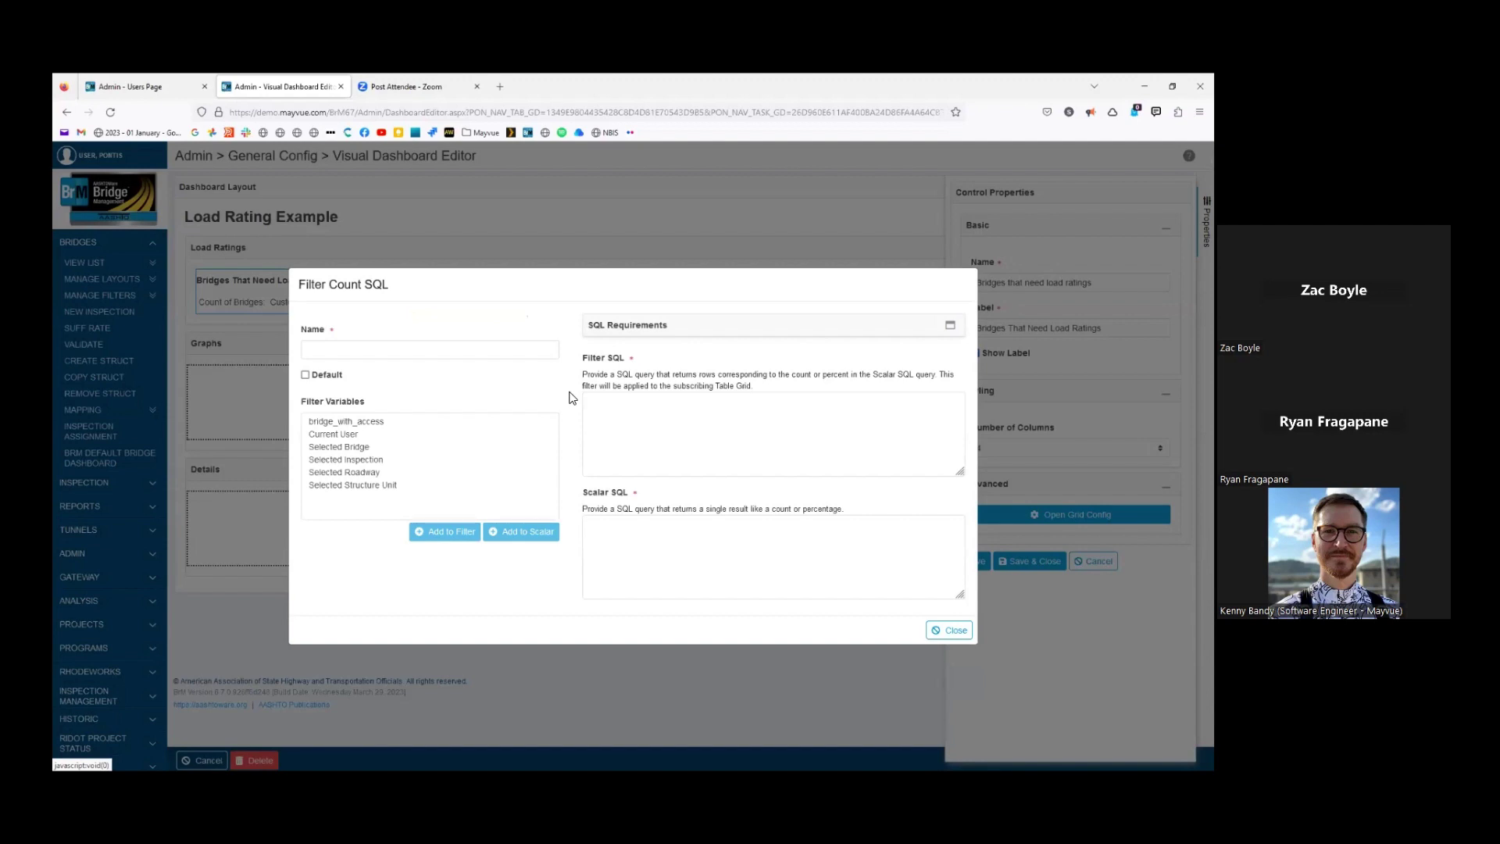
pyautogui.click(373, 349)
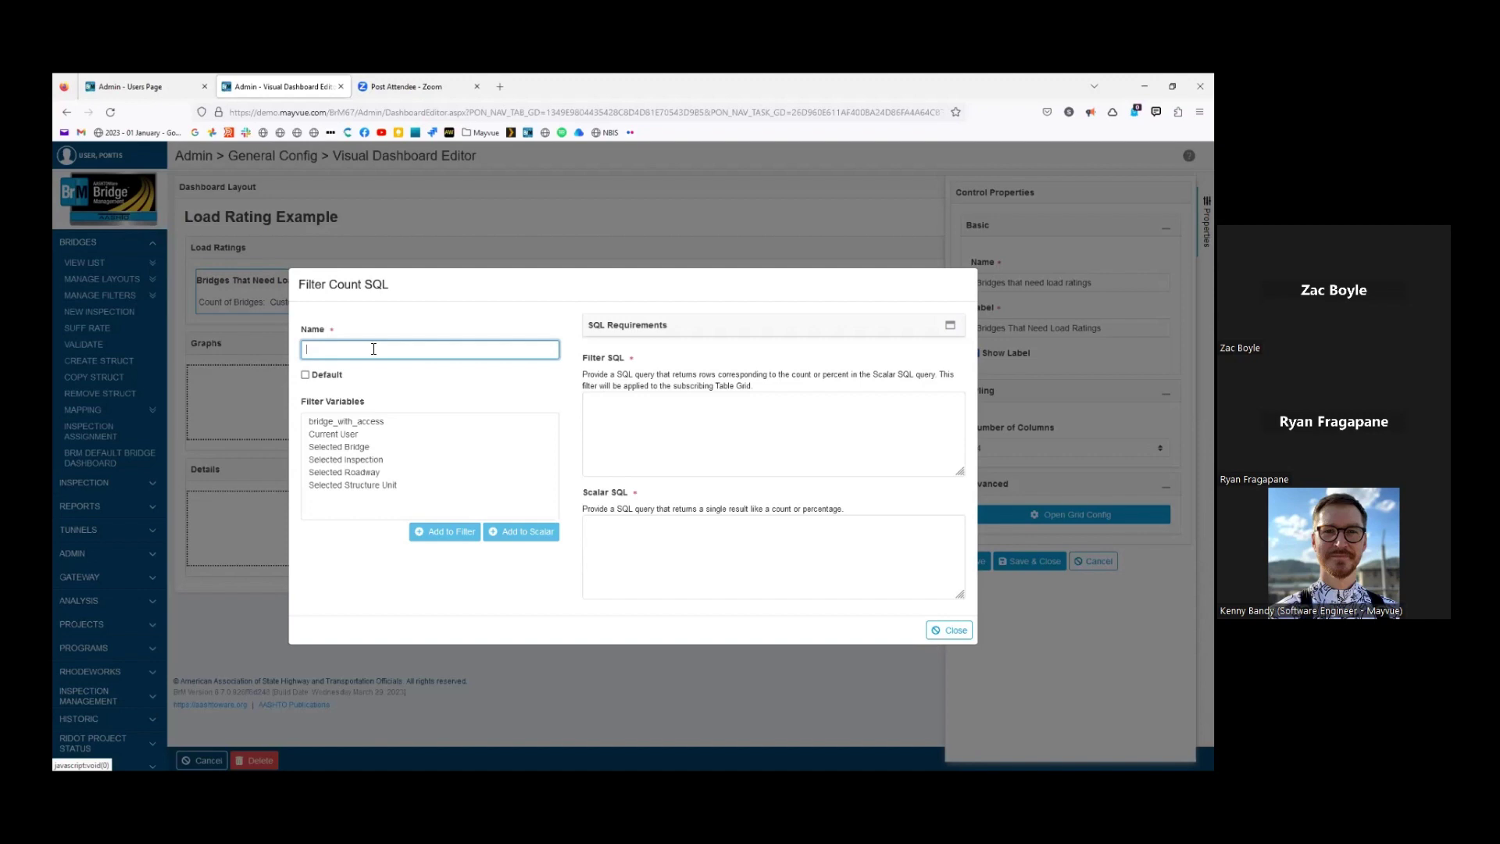
pyautogui.write('Bridges tha')
pyautogui.press('BackSpace')
pyautogui.press('BackSpace')
pyautogui.press('BackSpace')
pyautogui.write('THat')
pyautogui.press('BackSpace')
pyautogui.press('BackSpace')
pyautogui.press('BackSpace')
pyautogui.write('hat')
pyautogui.press('BackSpace')
pyautogui.press('BackSpace')
pyautogui.press('BackSpace')
pyautogui.press('BackSpace')
pyautogui.press('BackSpace')
pyautogui.press('BackSpace')
pyautogui.press('BackSpace')
pyautogui.press('BackSpace')
pyautogui.press('BackSpace')
pyautogui.press('BackSpace')
pyautogui.press('BackSpace')
pyautogui.press('BackSpace')
pyautogui.write('Count of Bridges')
# Mark the Count of Bridges filter count as the default and accept the confirmation
pyautogui.click(626, 529)
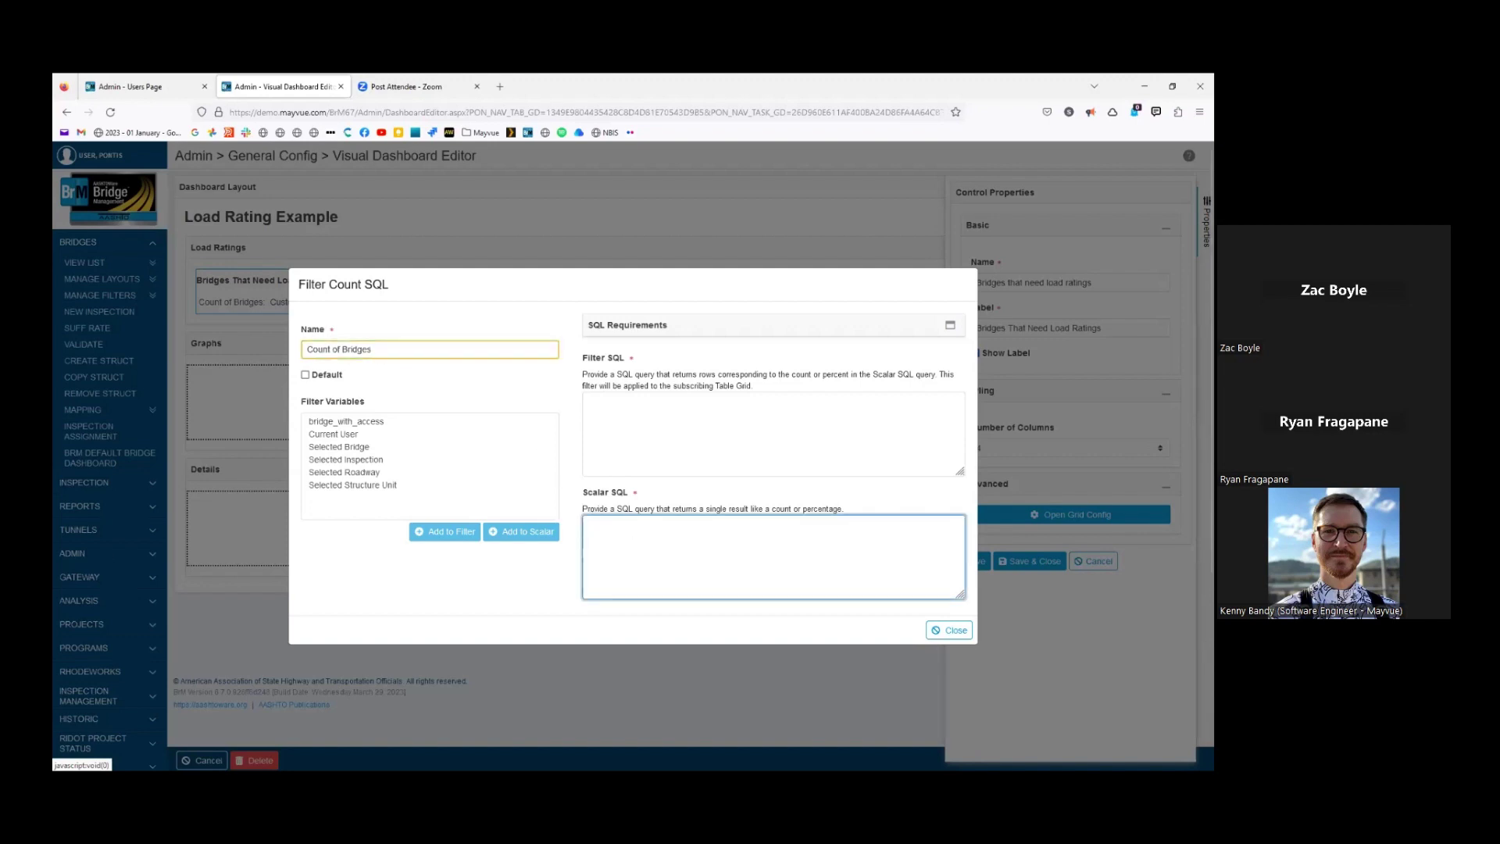
pyautogui.hotkey('alt', 'Tab')
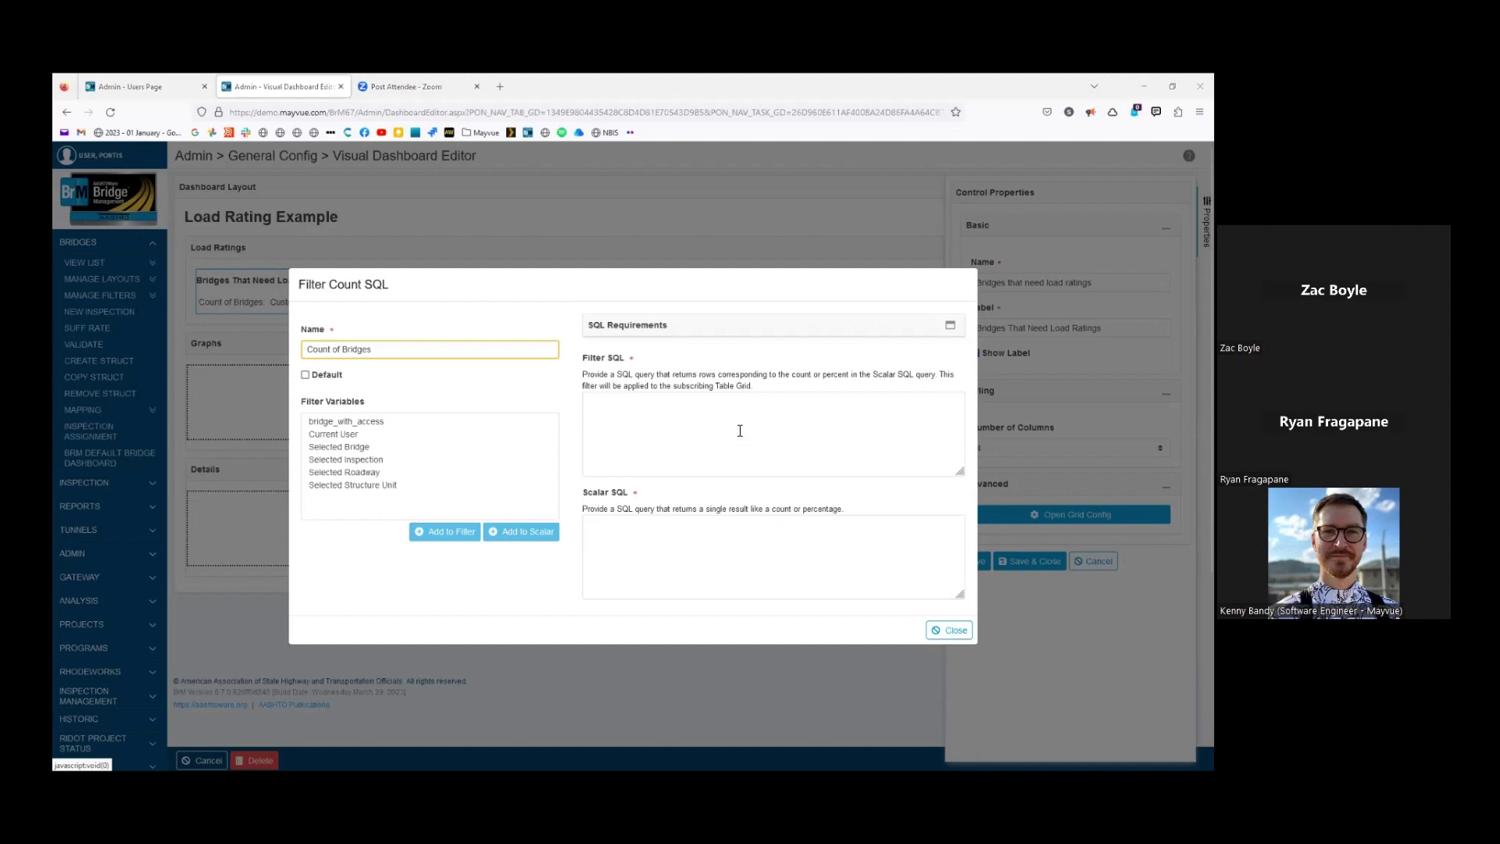
pyautogui.click(306, 376)
pyautogui.click(907, 537)
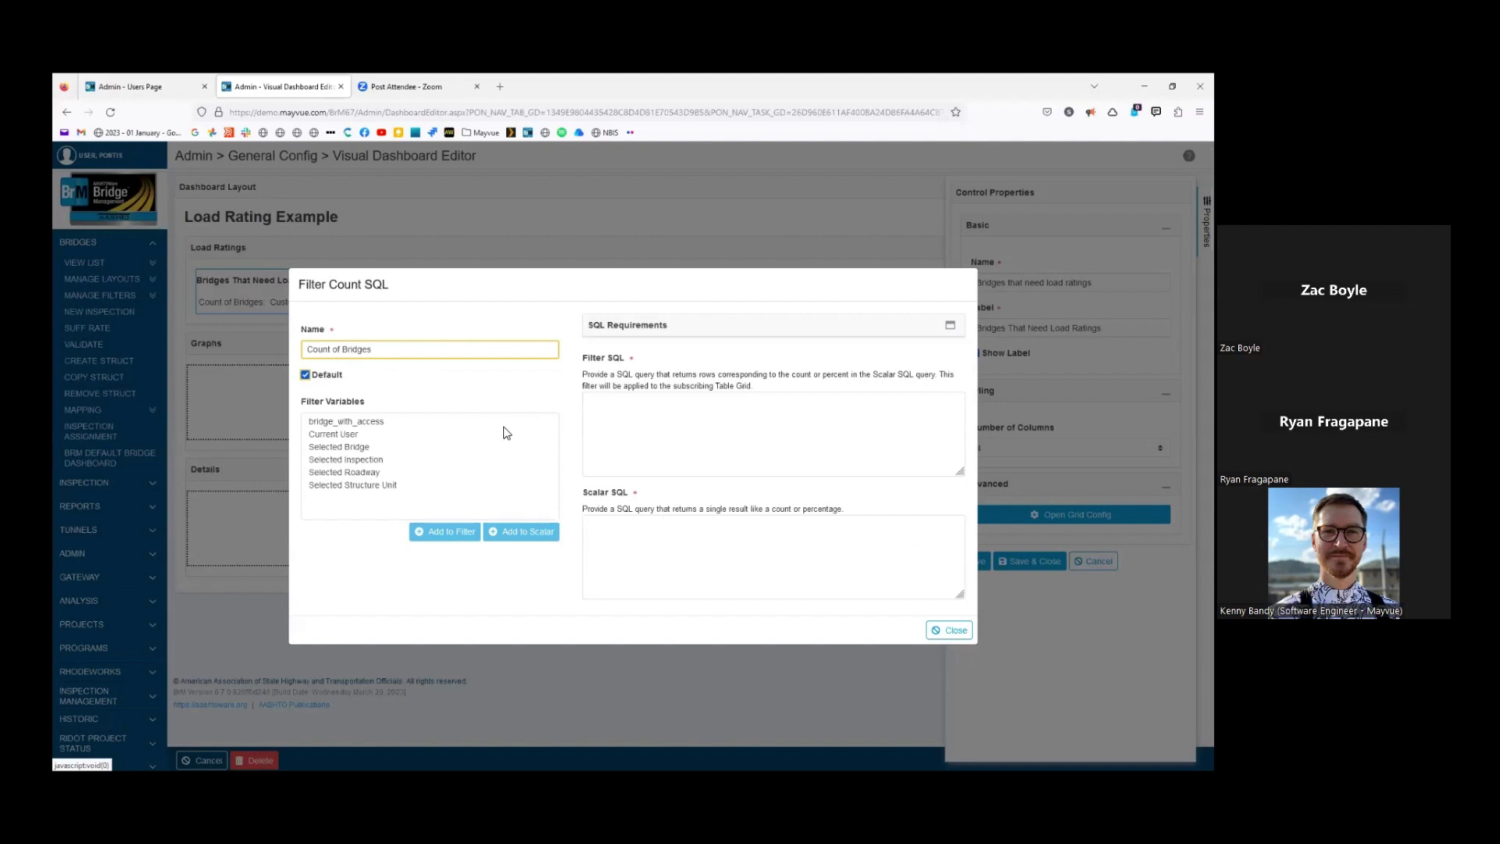
# Highlight the bridge_with_access filter variable and review the SQL requirements for the filter count
pyautogui.click(363, 422)
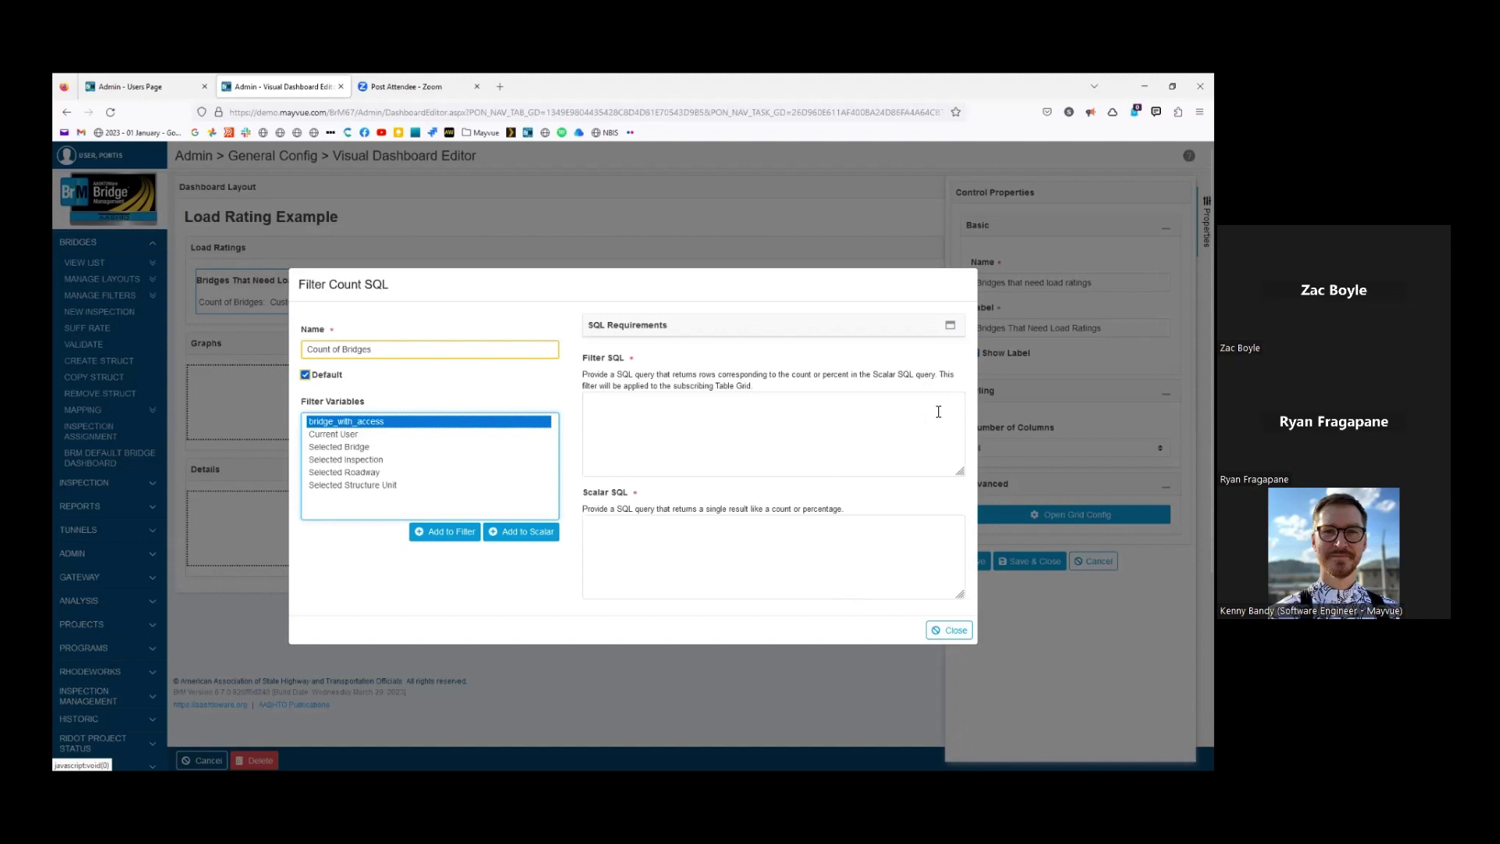
pyautogui.click(951, 325)
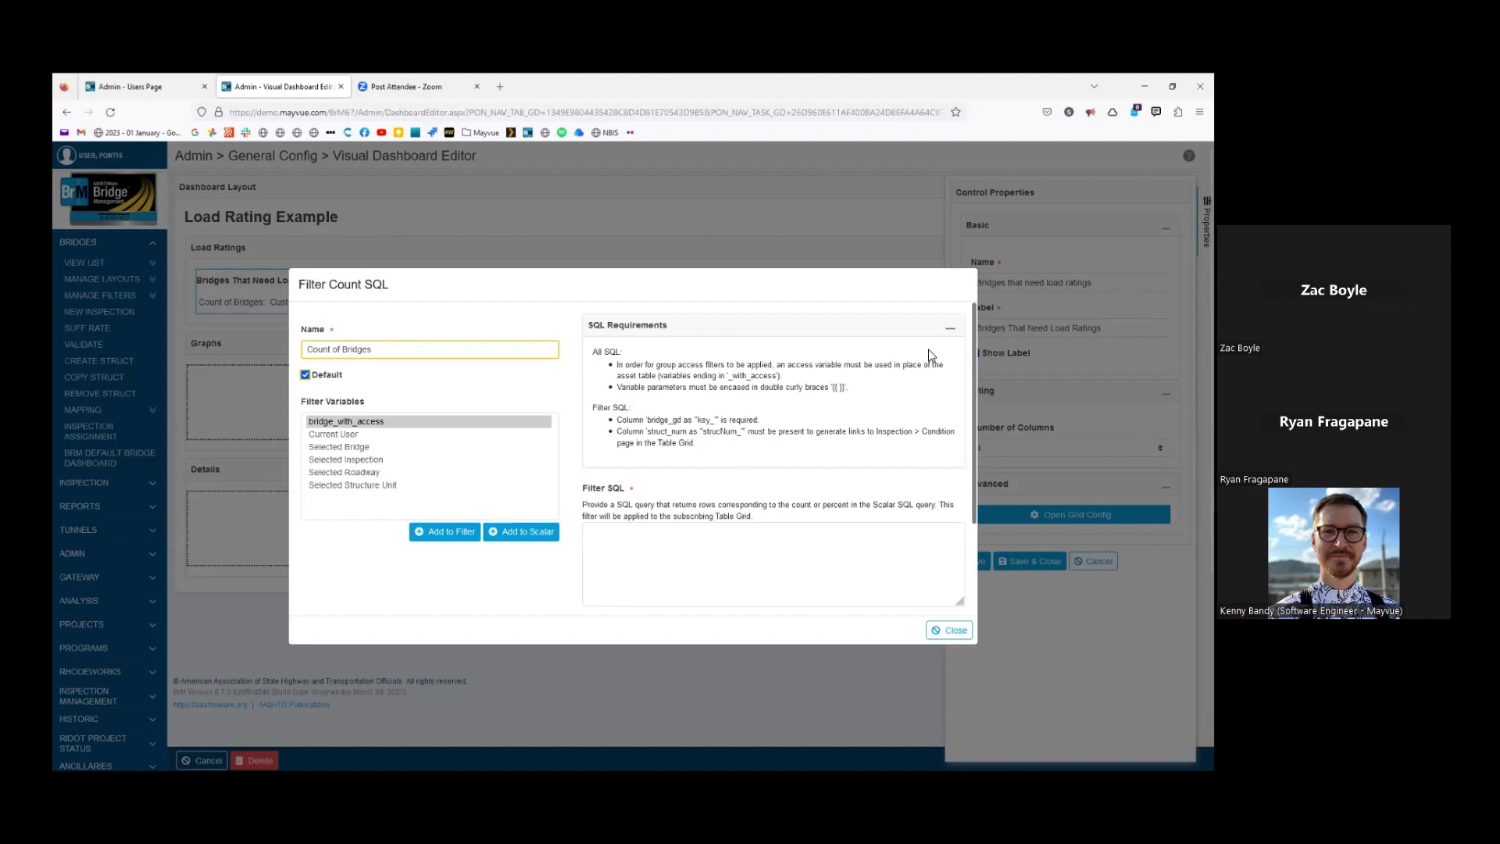
pyautogui.click(951, 330)
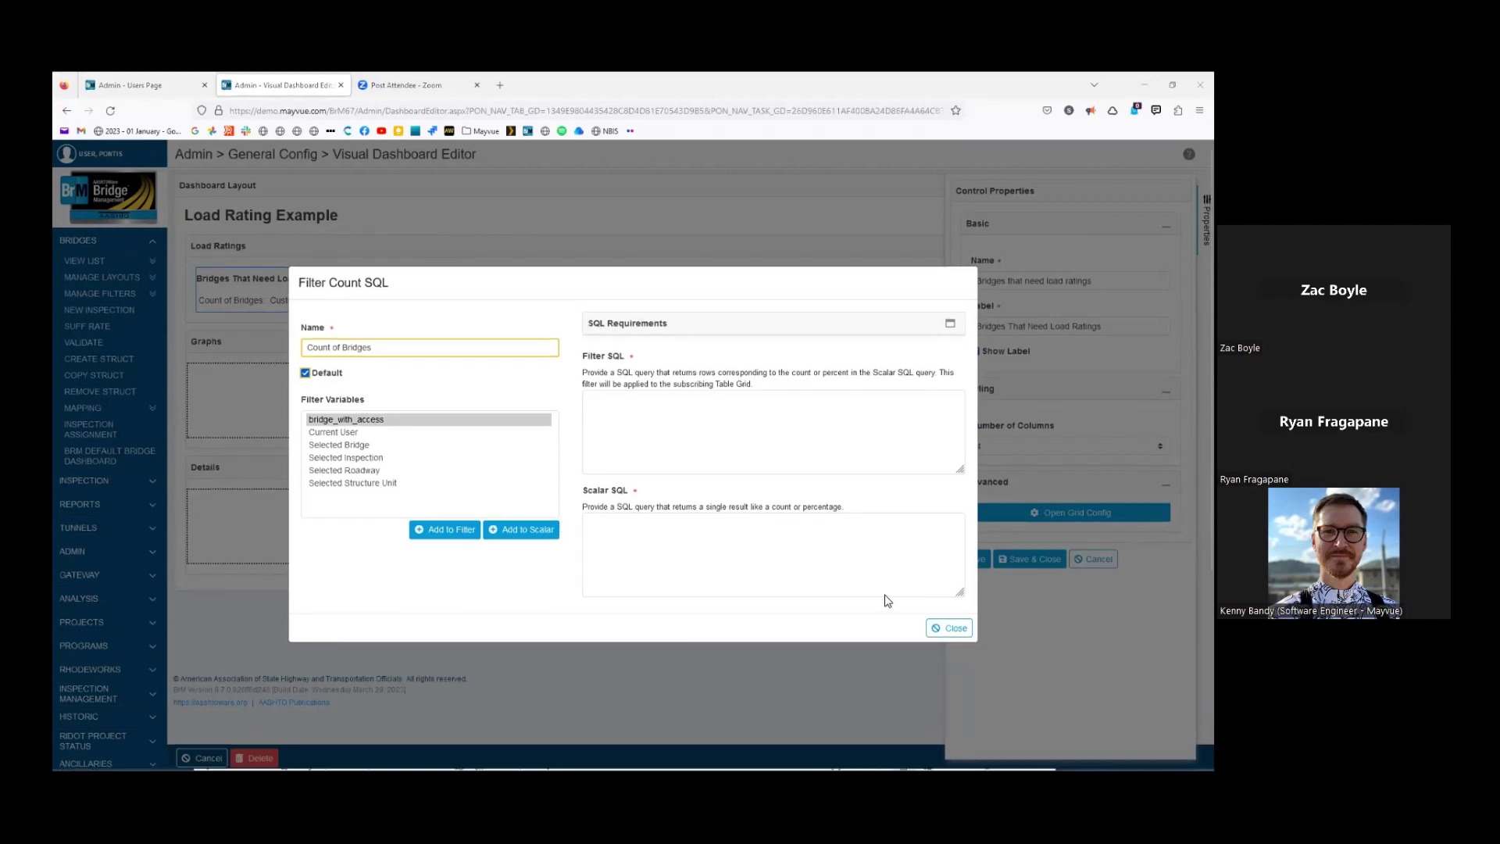
# Switch to SQL Server Management Studio and run only the count(bridge_id) query on bridge where req_op_rat = 1
pyautogui.hotkey('alt', 'Tab')
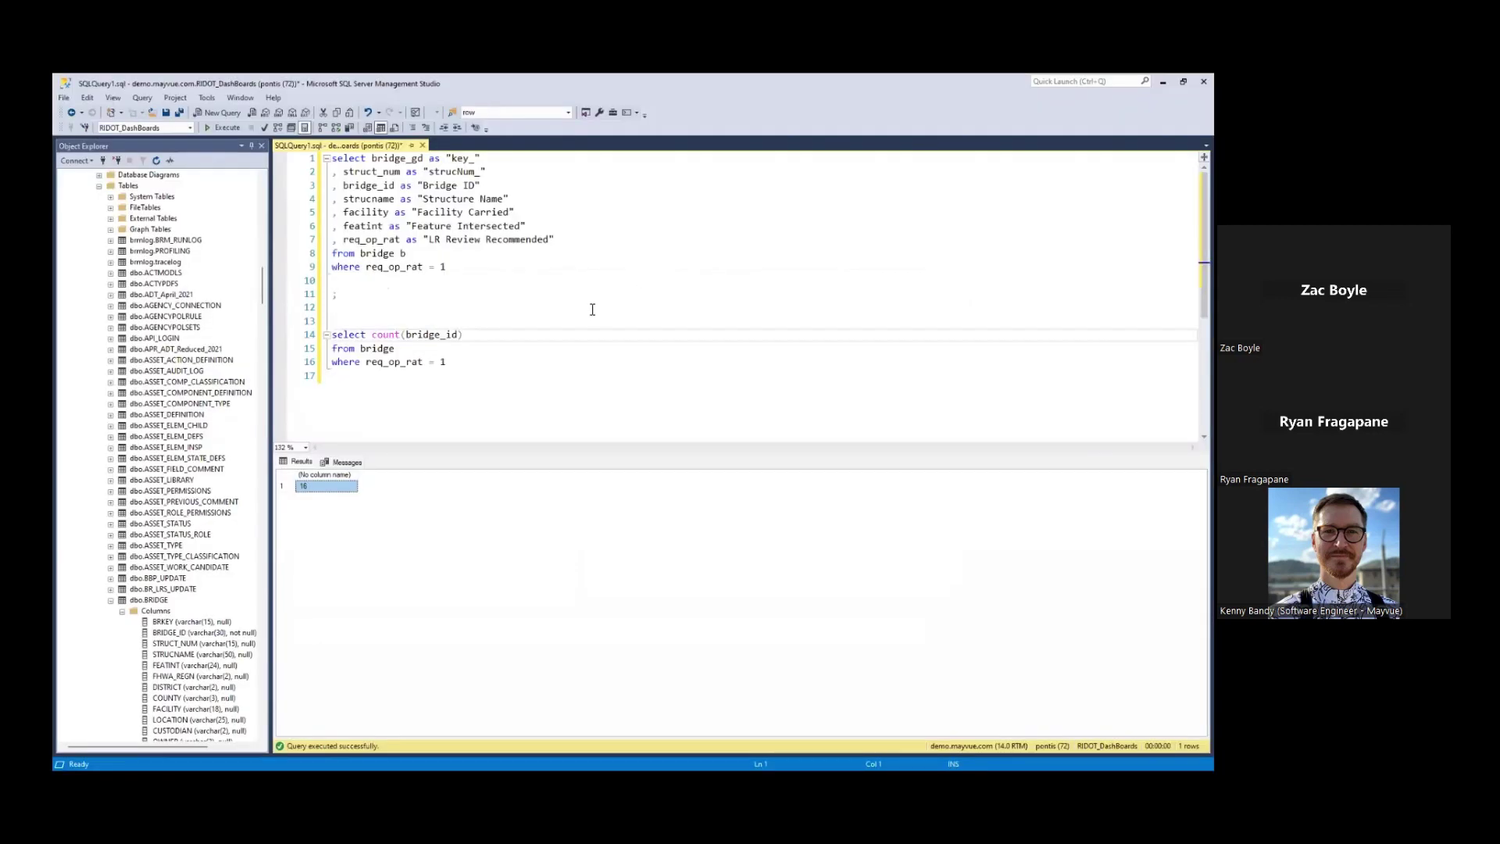
pyautogui.moveTo(450, 361); pyautogui.dragTo(328, 339)
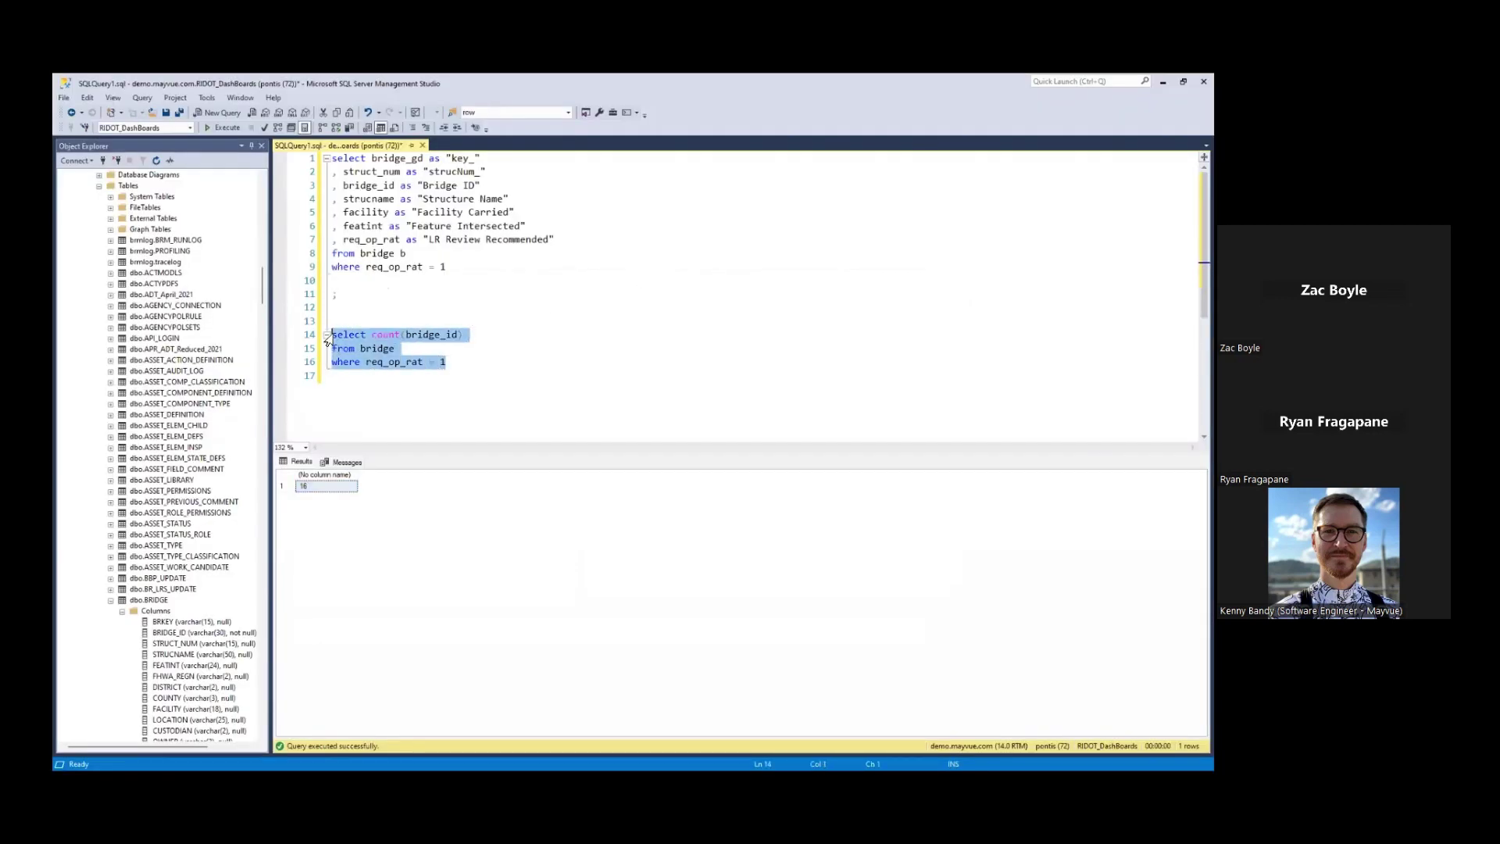
pyautogui.click(231, 128)
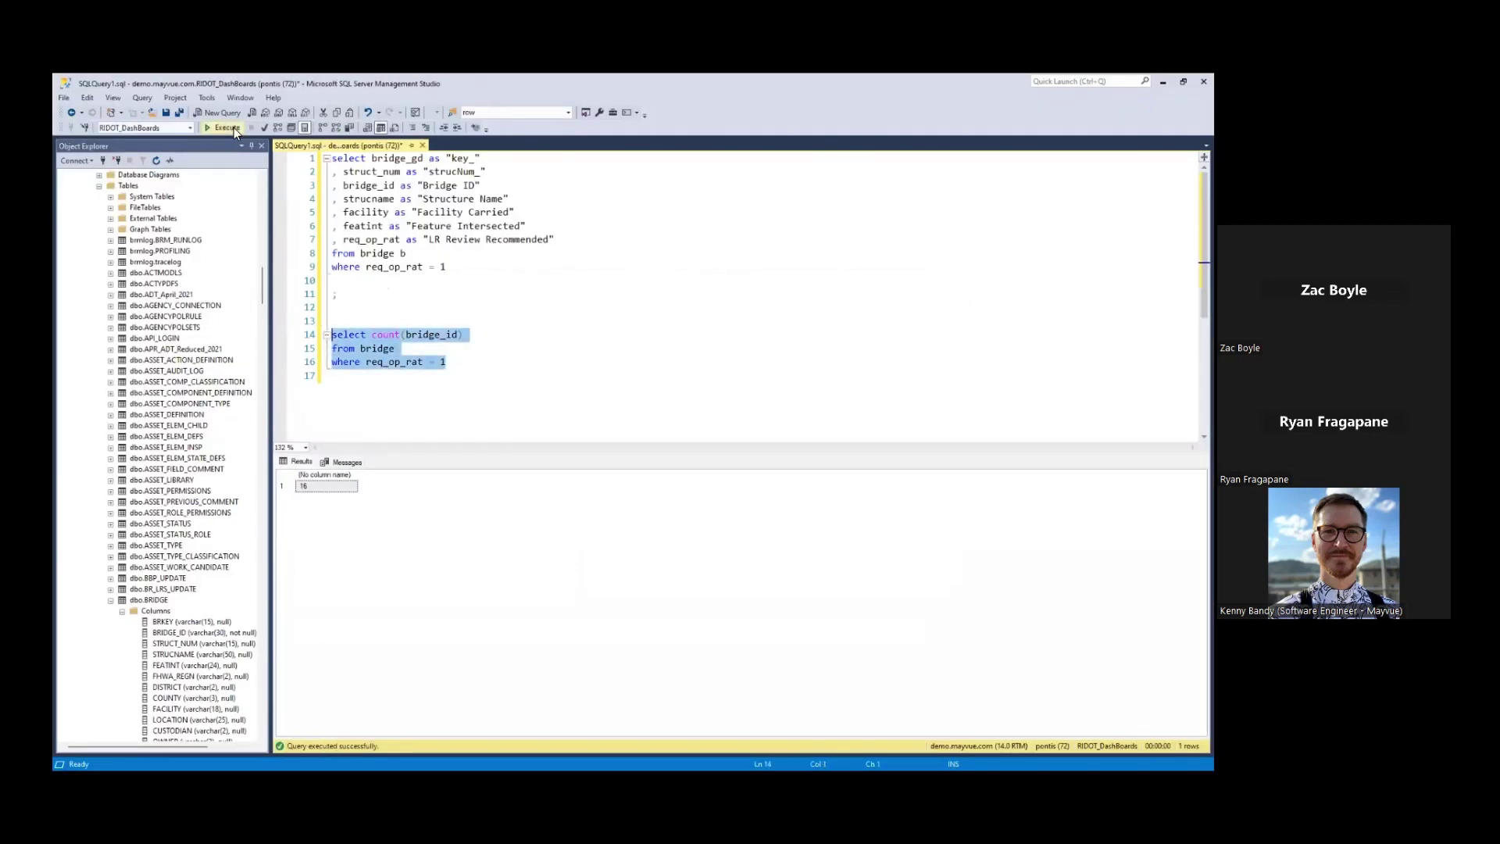
pyautogui.click(407, 351)
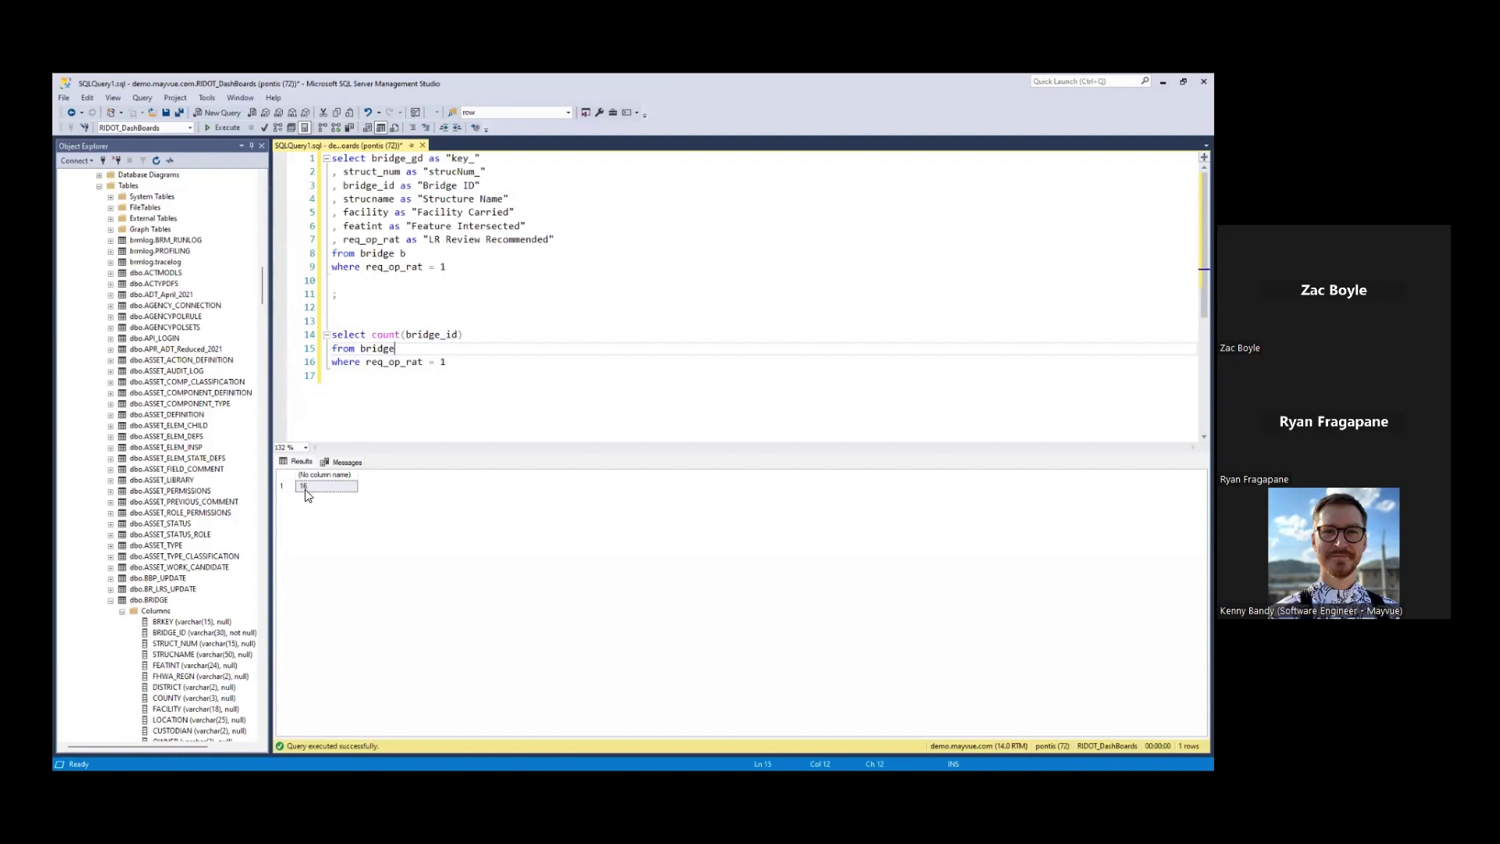
# Run the bridge detail query starting with bridge_gd as "key_", then copy it into the dashboard editor's Filter SQL
pyautogui.moveTo(453, 270); pyautogui.dragTo(240, 146)
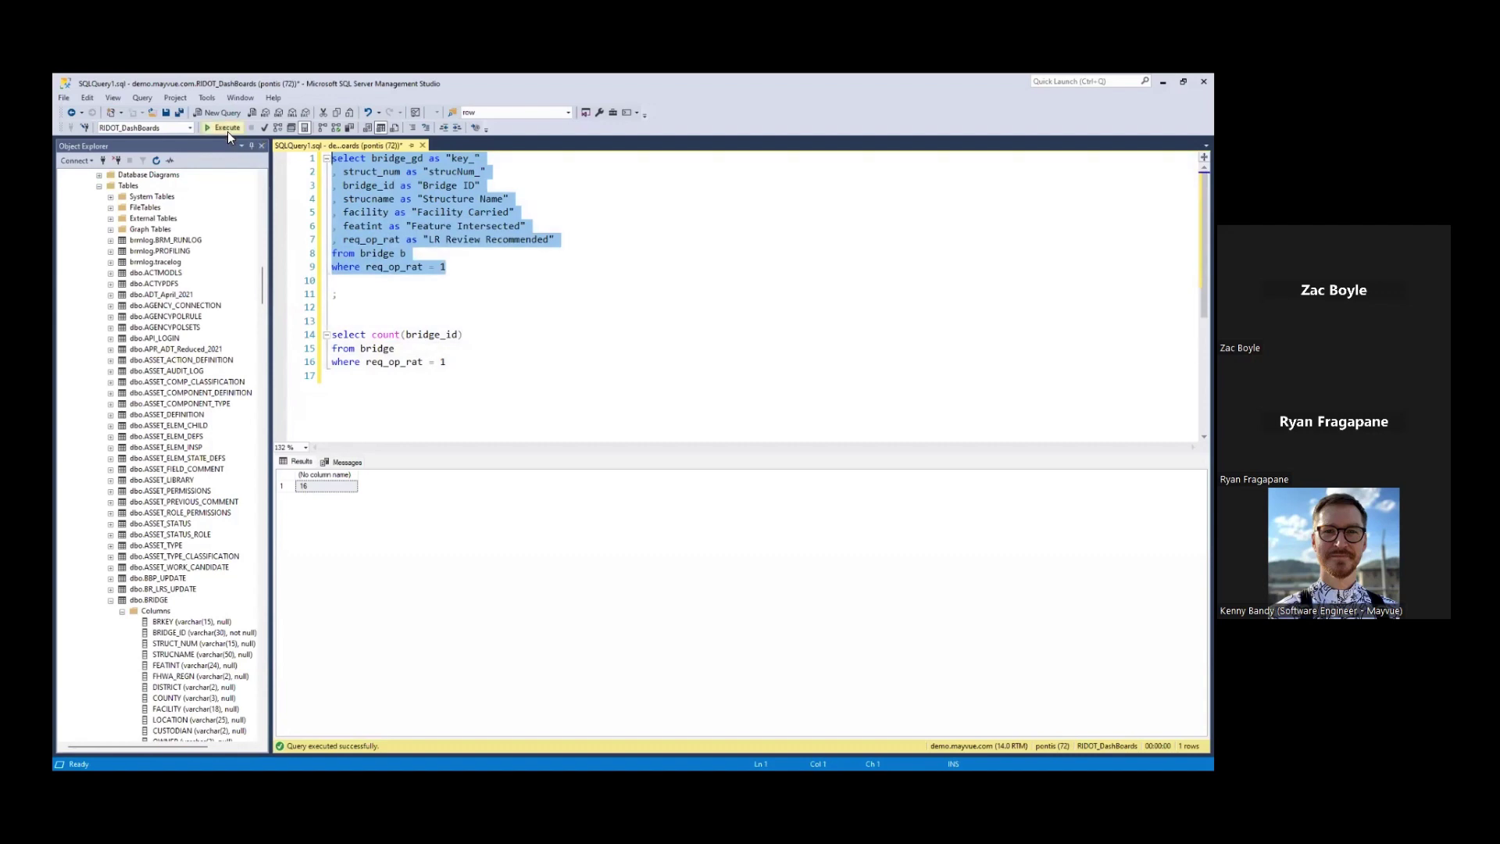
pyautogui.click(226, 129)
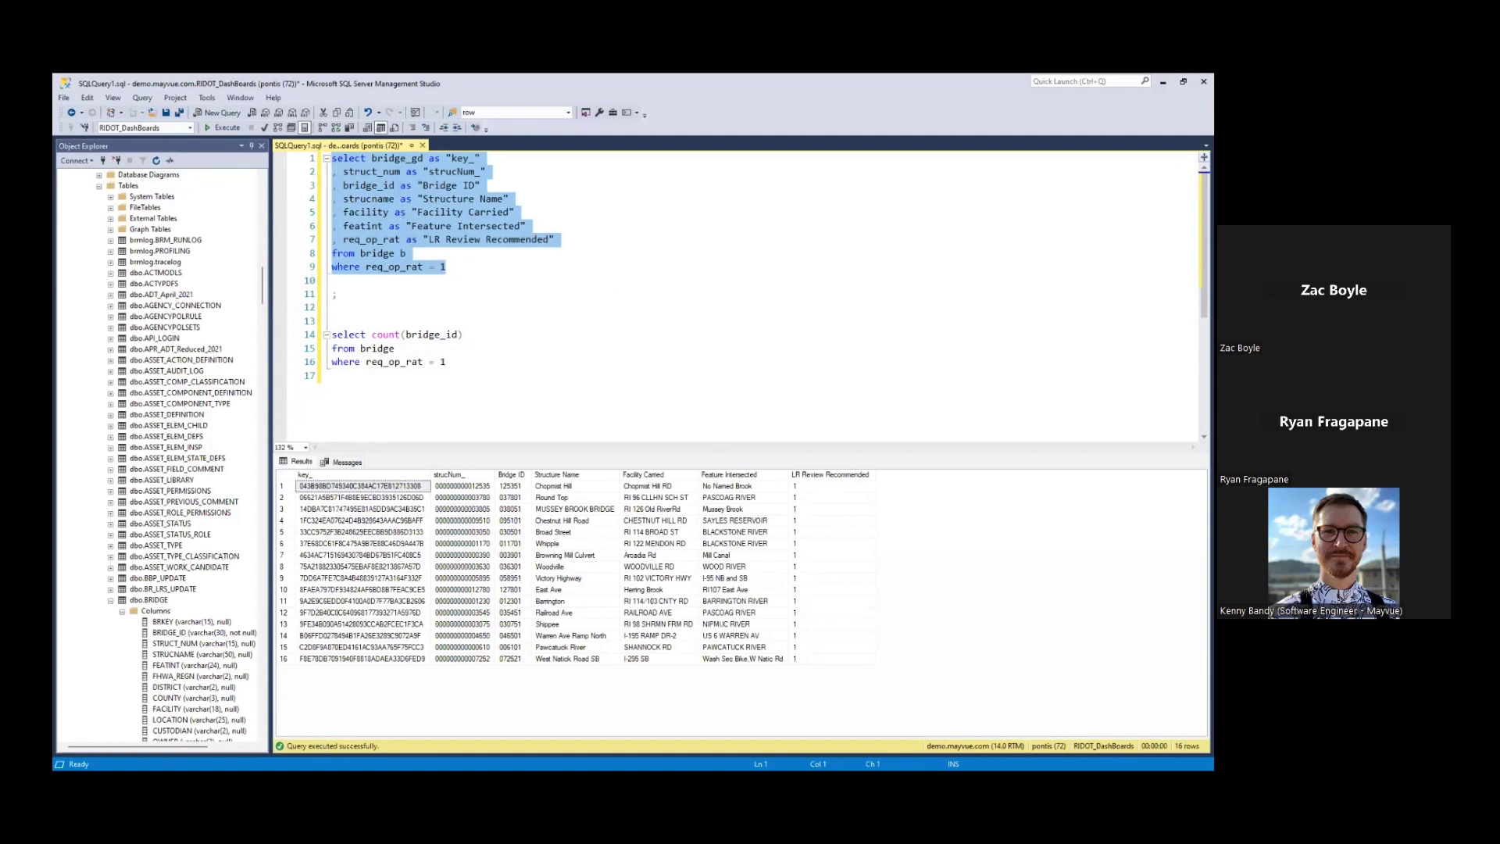
pyautogui.hotkey('alt', 'Tab')
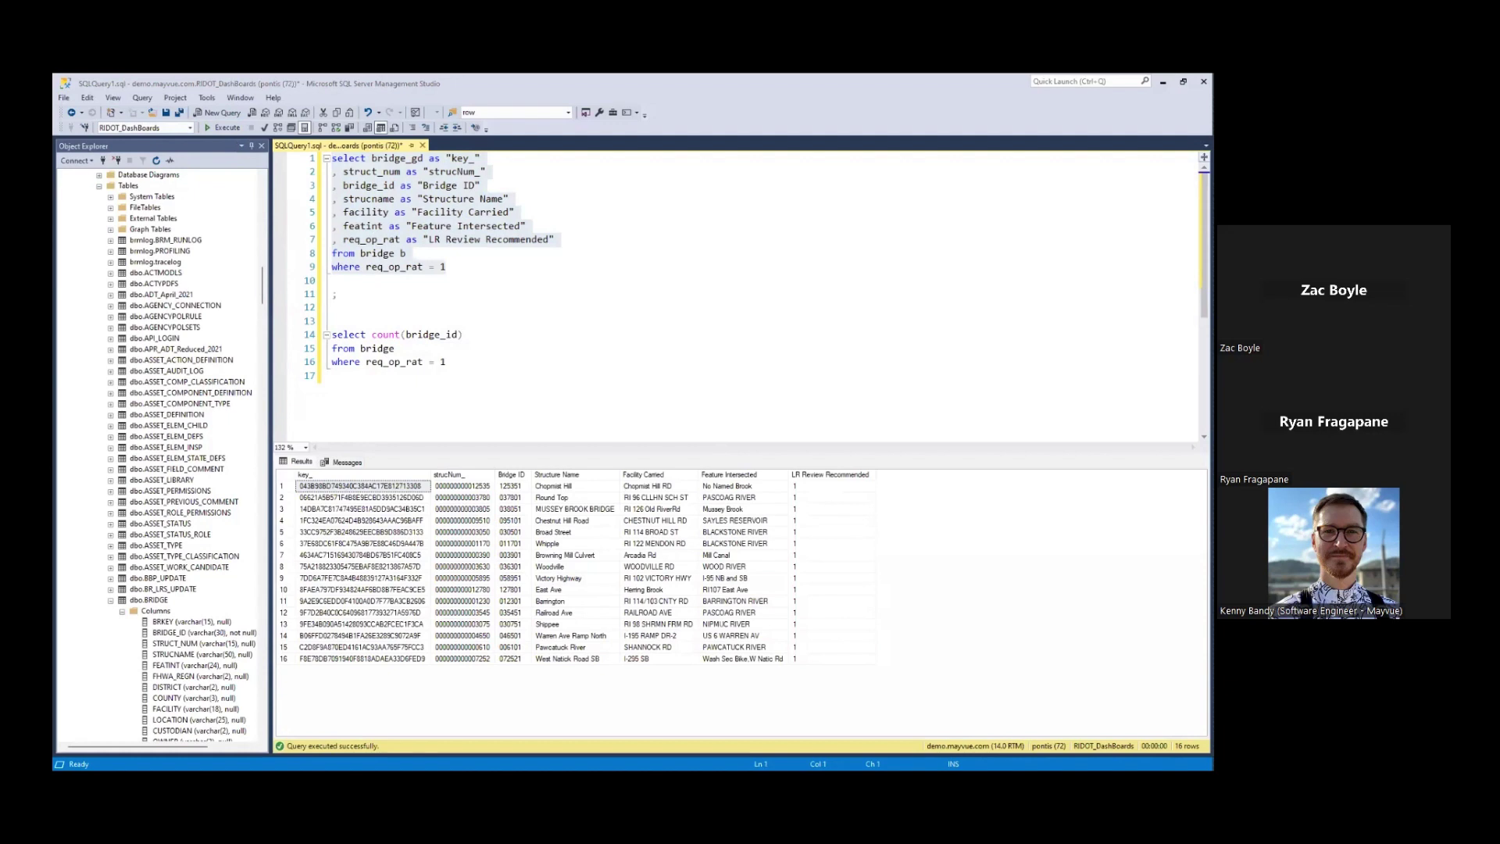
pyautogui.hotkey('alt', 'Tab')
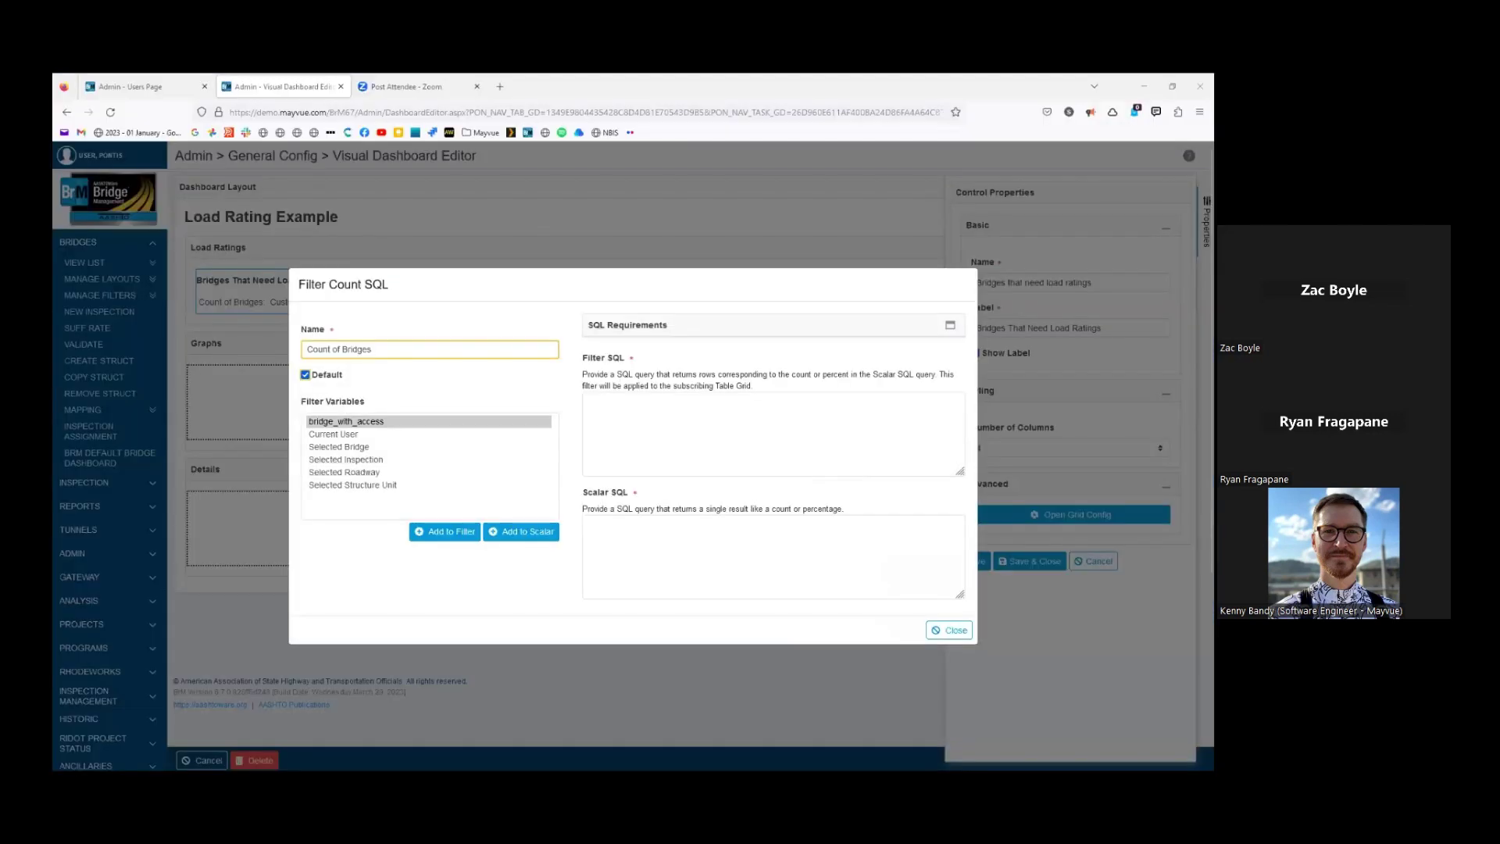
pyautogui.click(656, 423)
pyautogui.hotkey('ctrl', 'v')
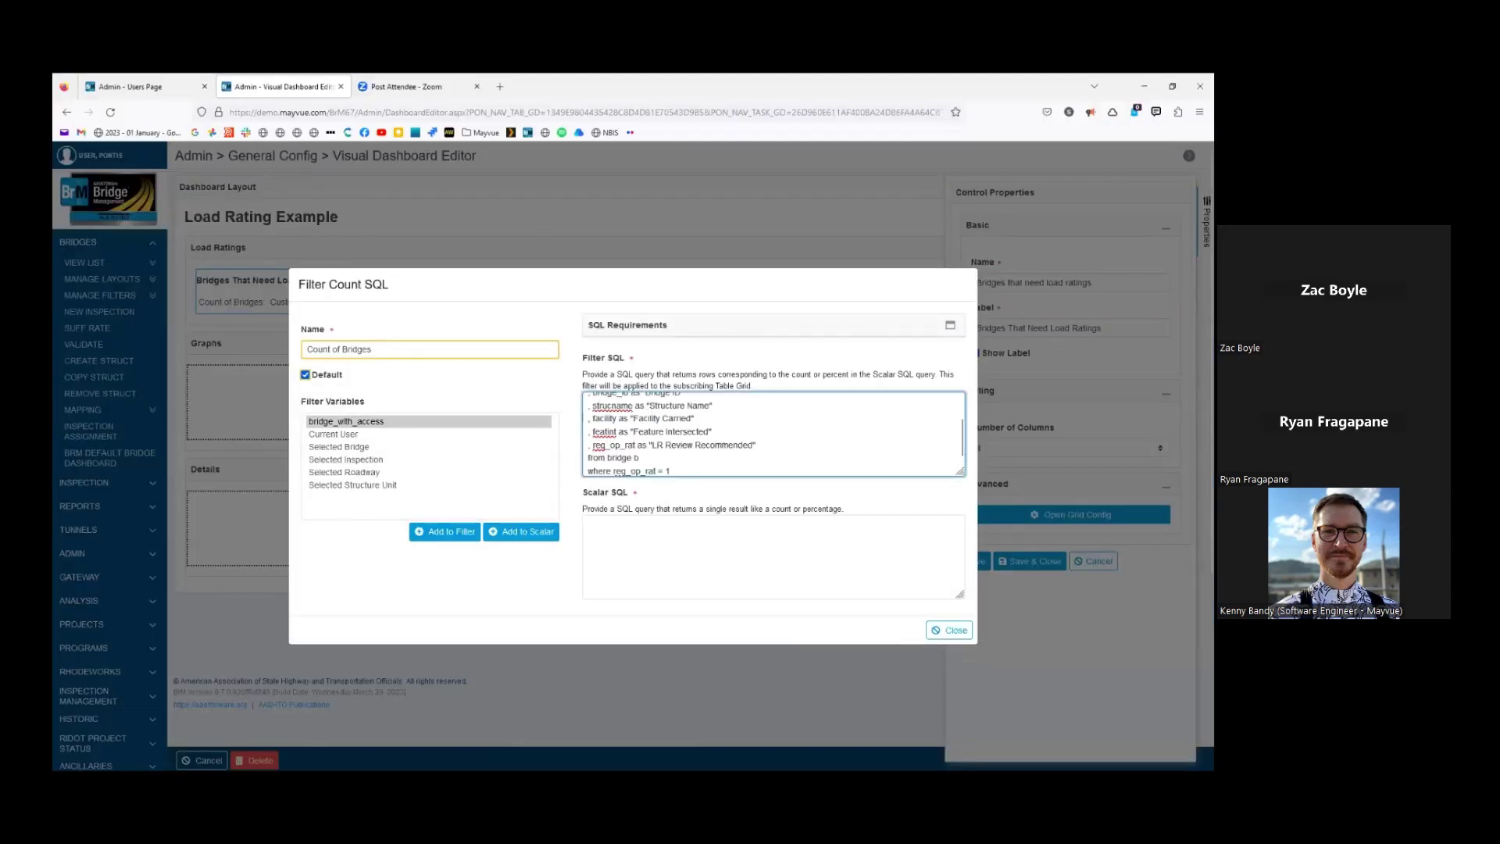
# Copy the query select count(bridge_id) from bridge where req_op_rat = 1 from SQL Server Management Studio into the Scalar SQL
pyautogui.hotkey('alt', 'Tab')
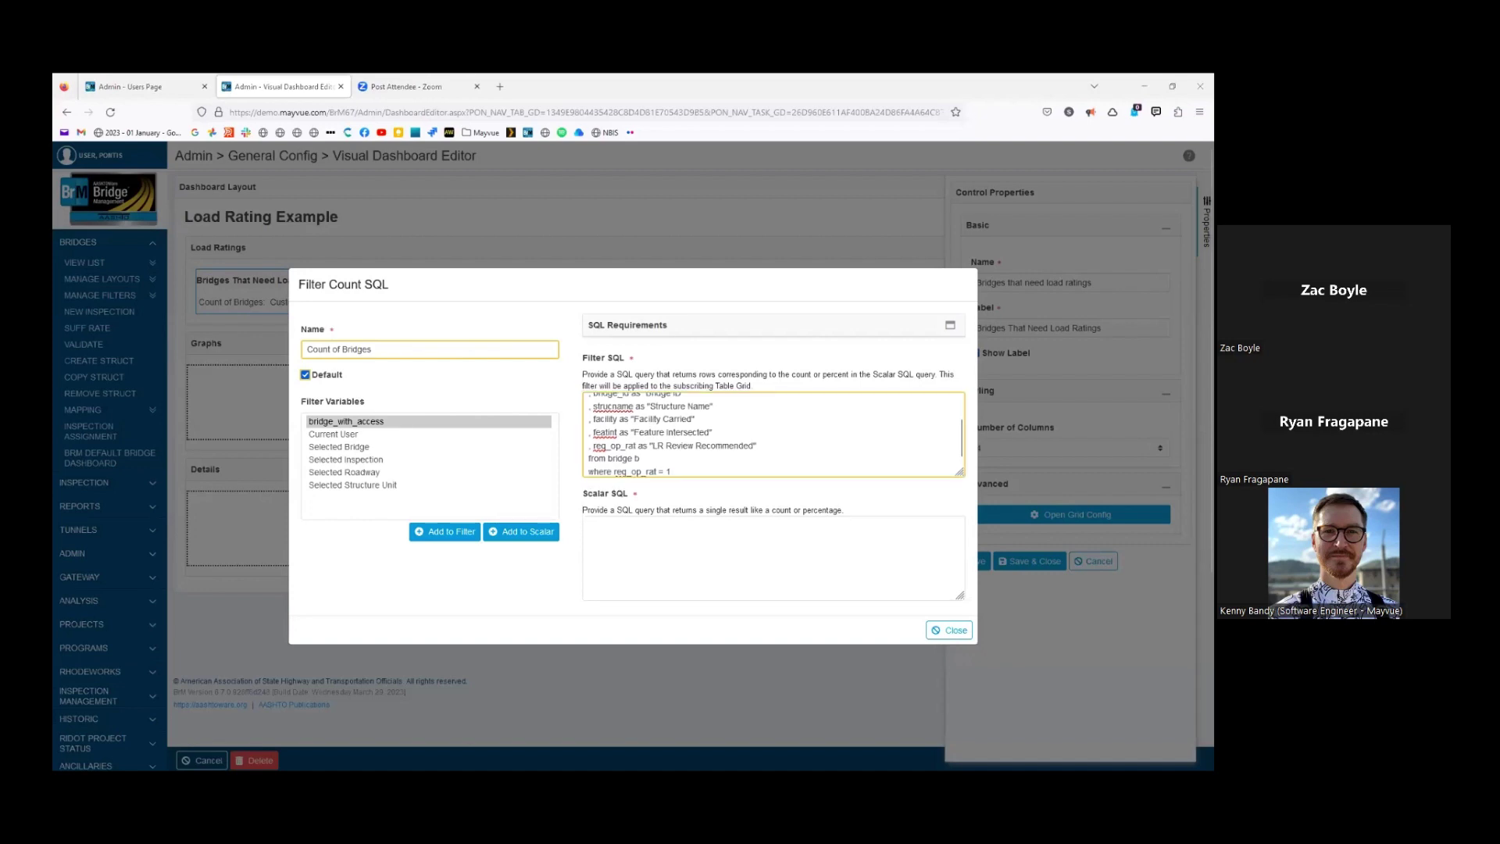
pyautogui.click(652, 540)
pyautogui.write('select count(bridge_id) from bridge where reg_op_rat = 1')
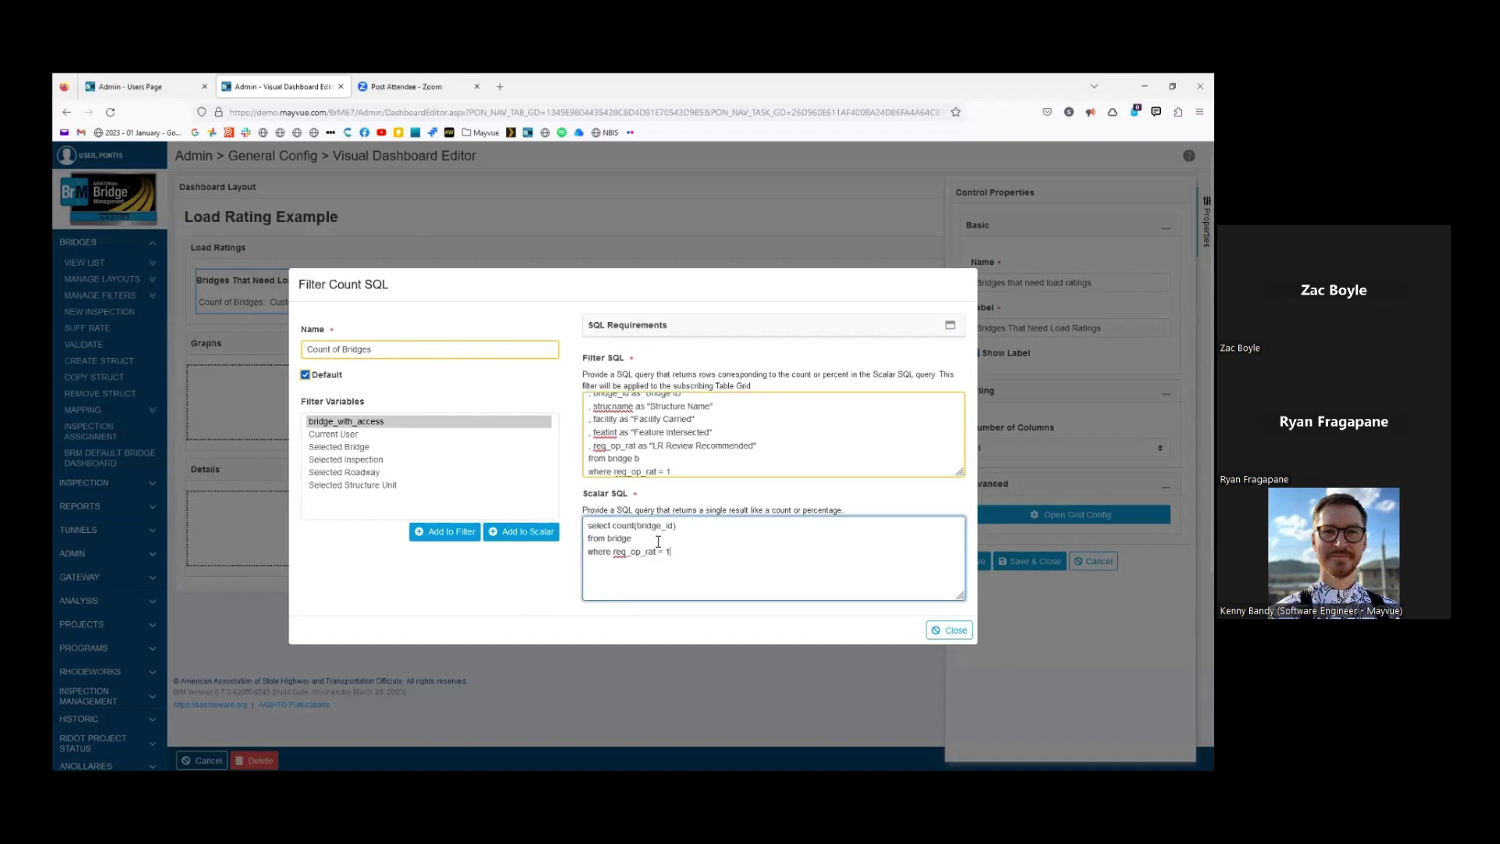
# Enlarge the Filter SQL box to fit the whole query and compare its columns with the SQL requirements
pyautogui.click(724, 459)
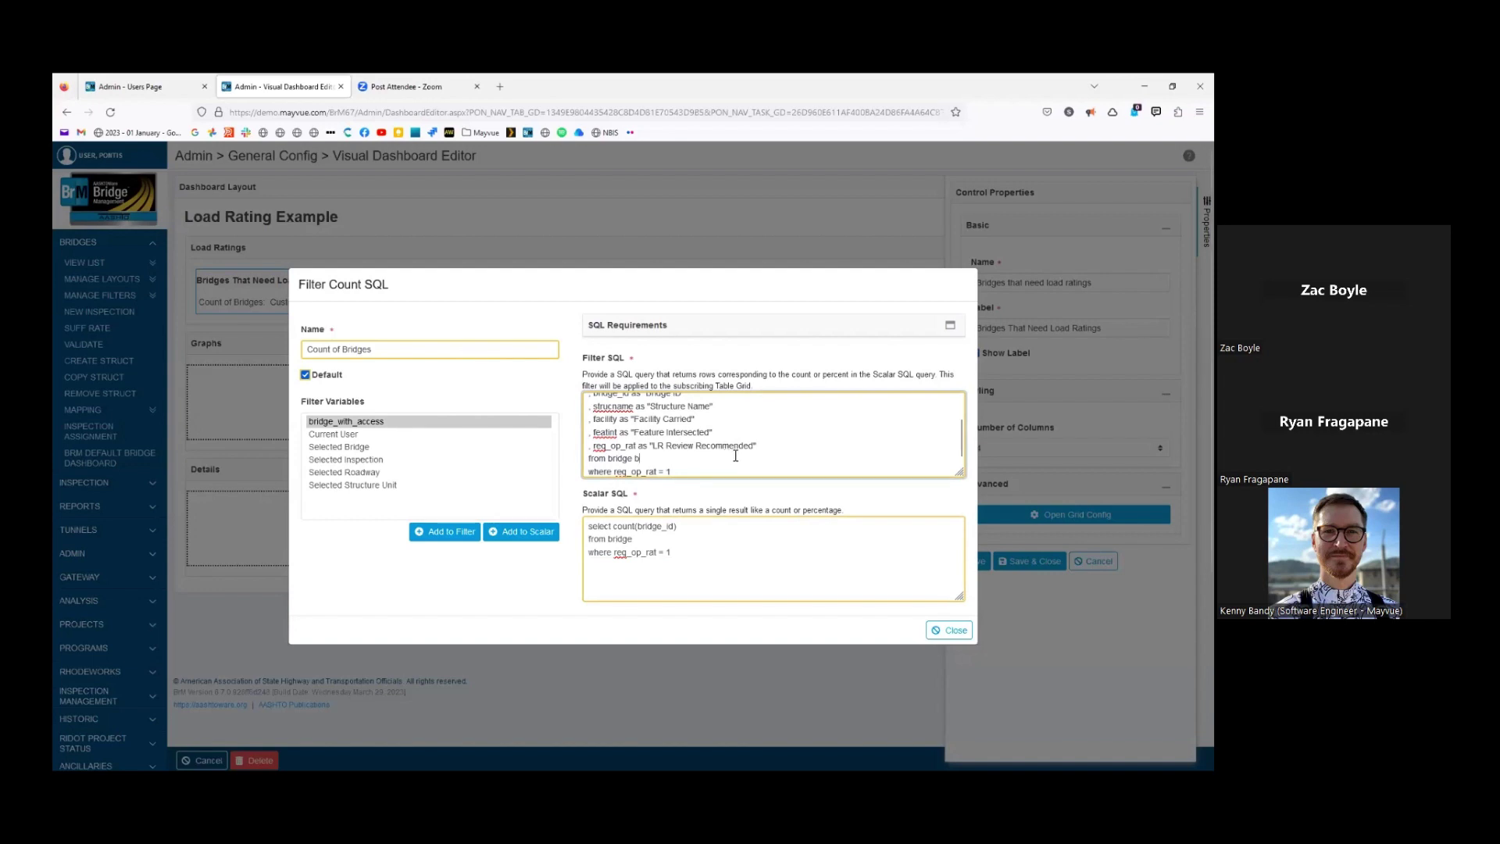
pyautogui.scroll(1, 765, 451)
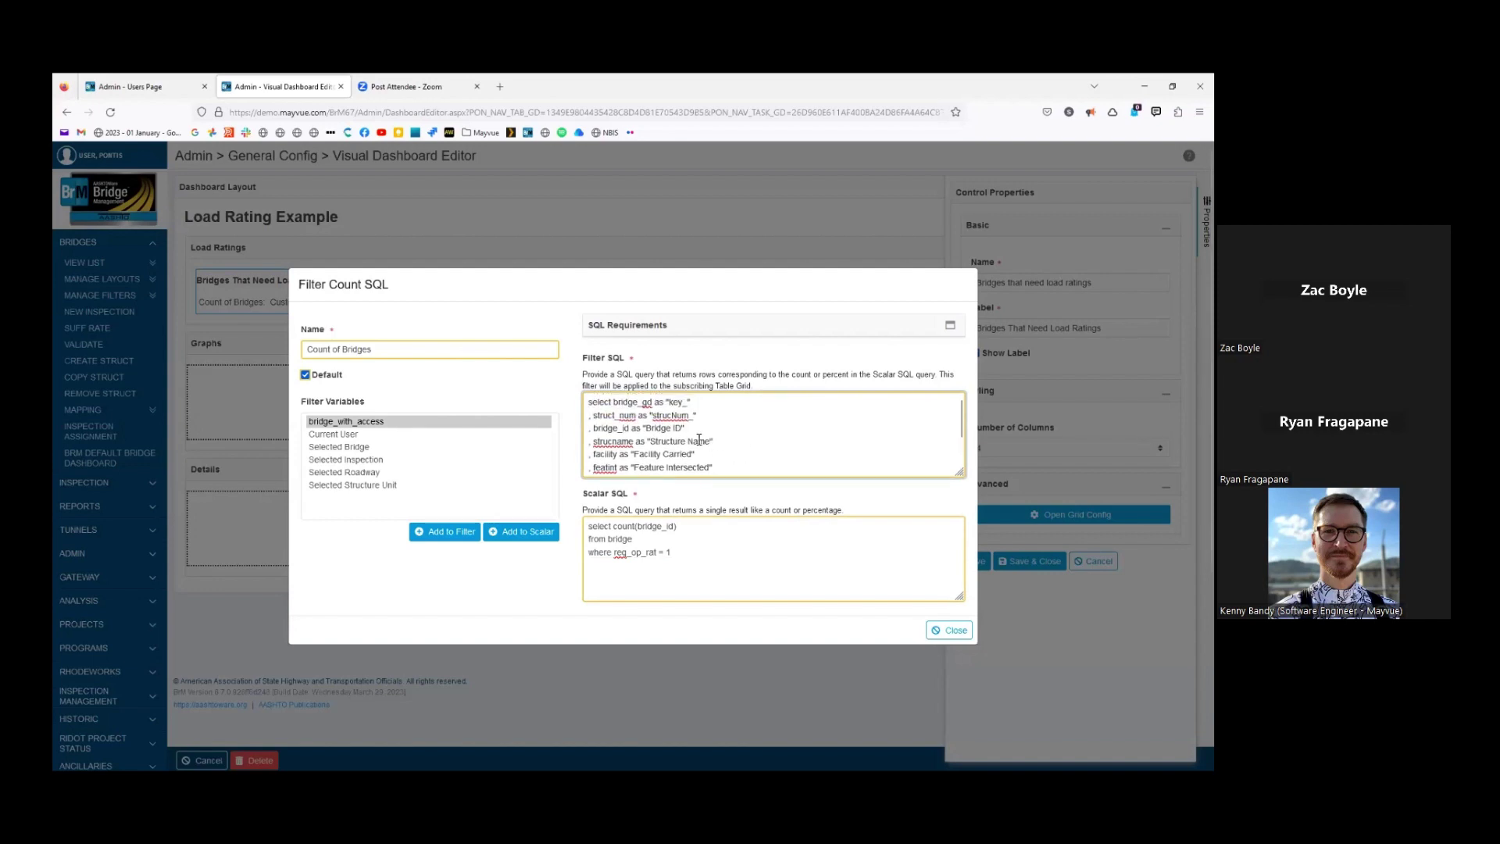
pyautogui.scroll(-1, 697, 440)
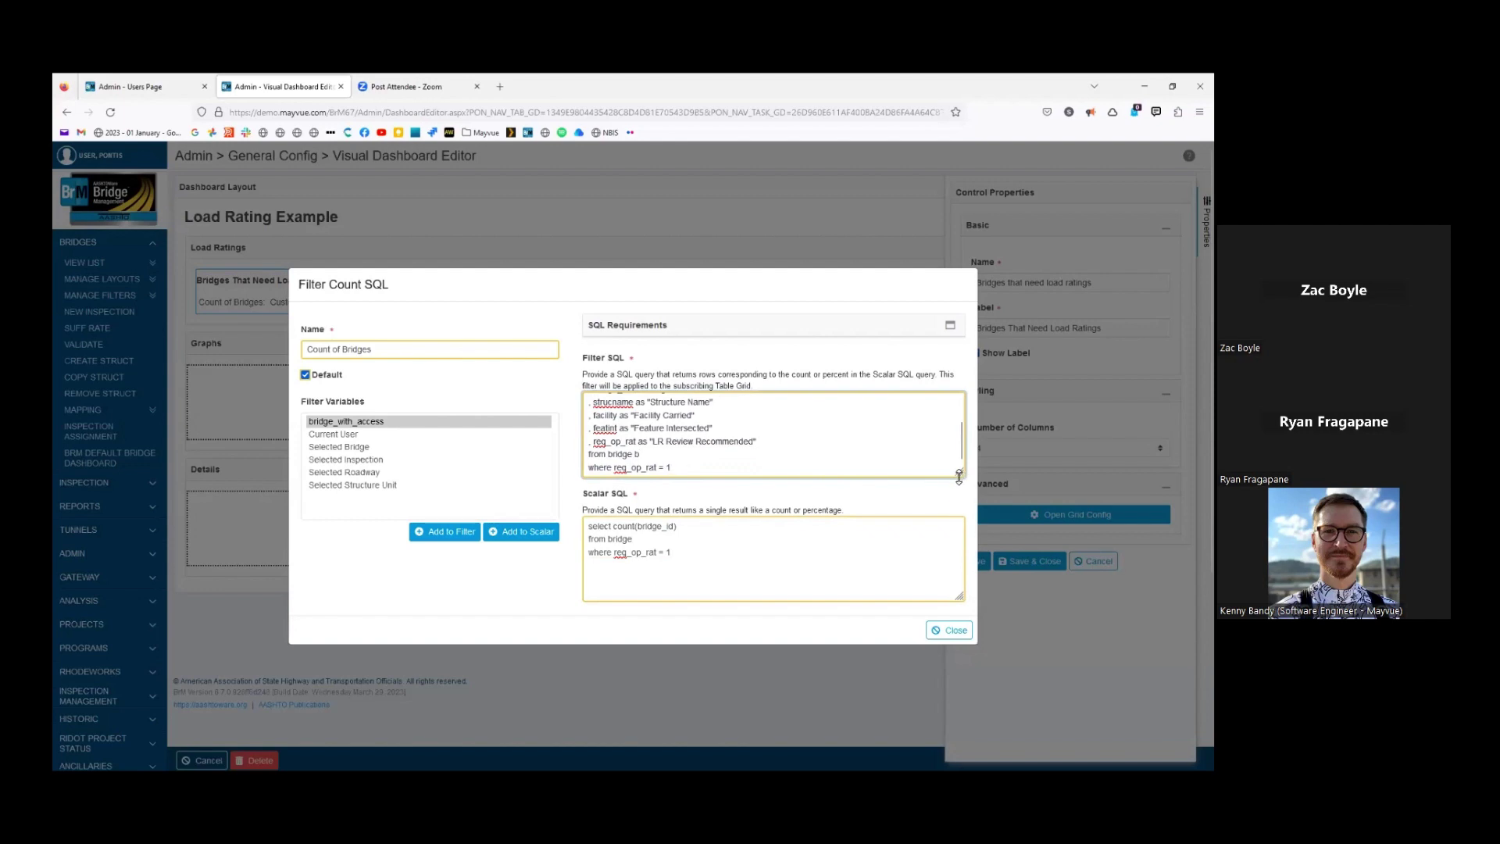
pyautogui.moveTo(960, 473); pyautogui.dragTo(956, 551)
pyautogui.tripleClick(906, 501)
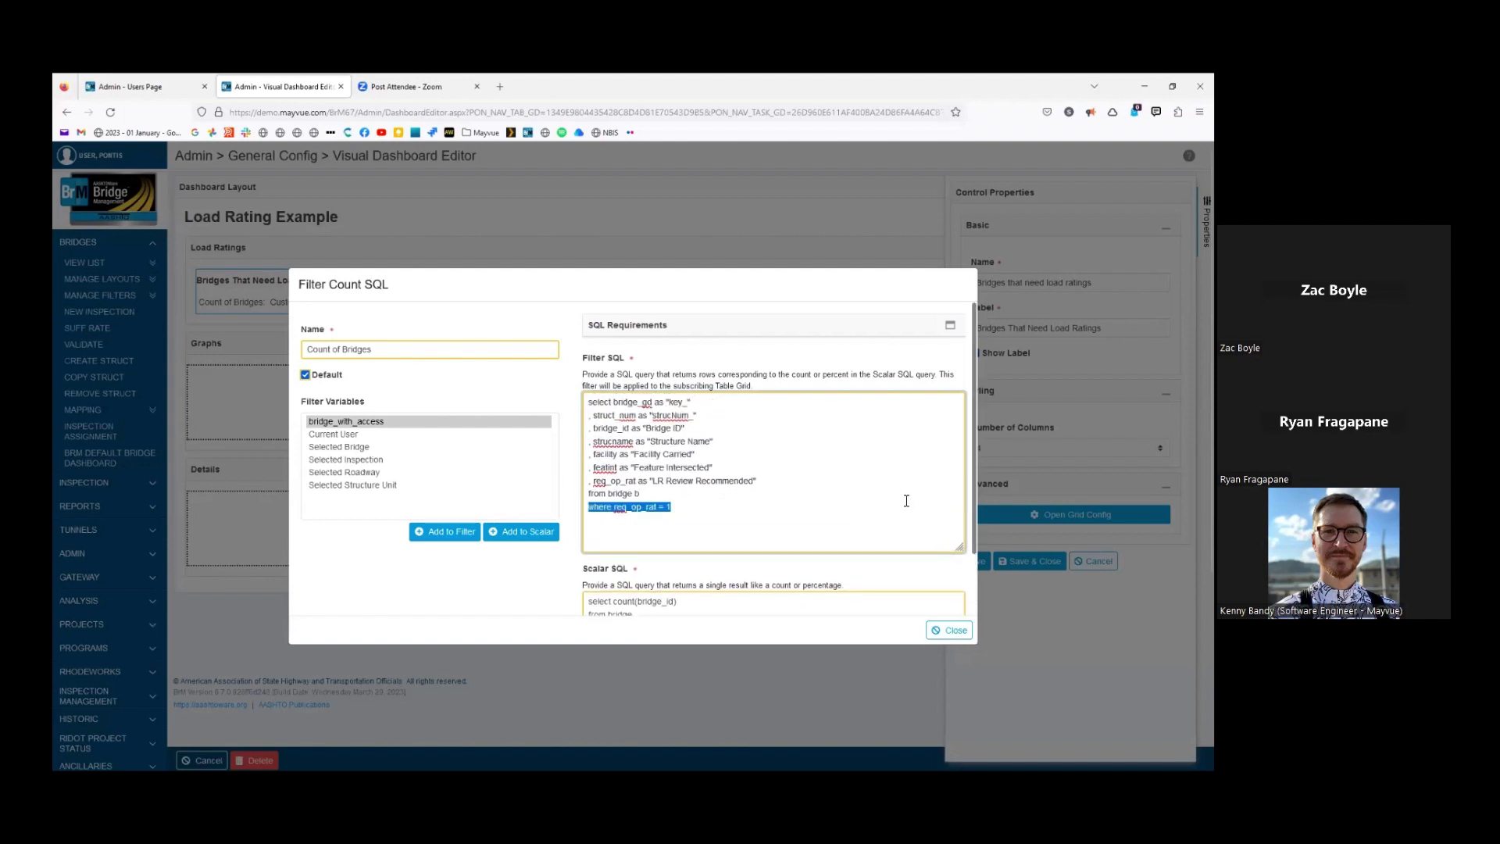
pyautogui.click(846, 504)
pyautogui.click(950, 325)
pyautogui.scroll(-1, 713, 478)
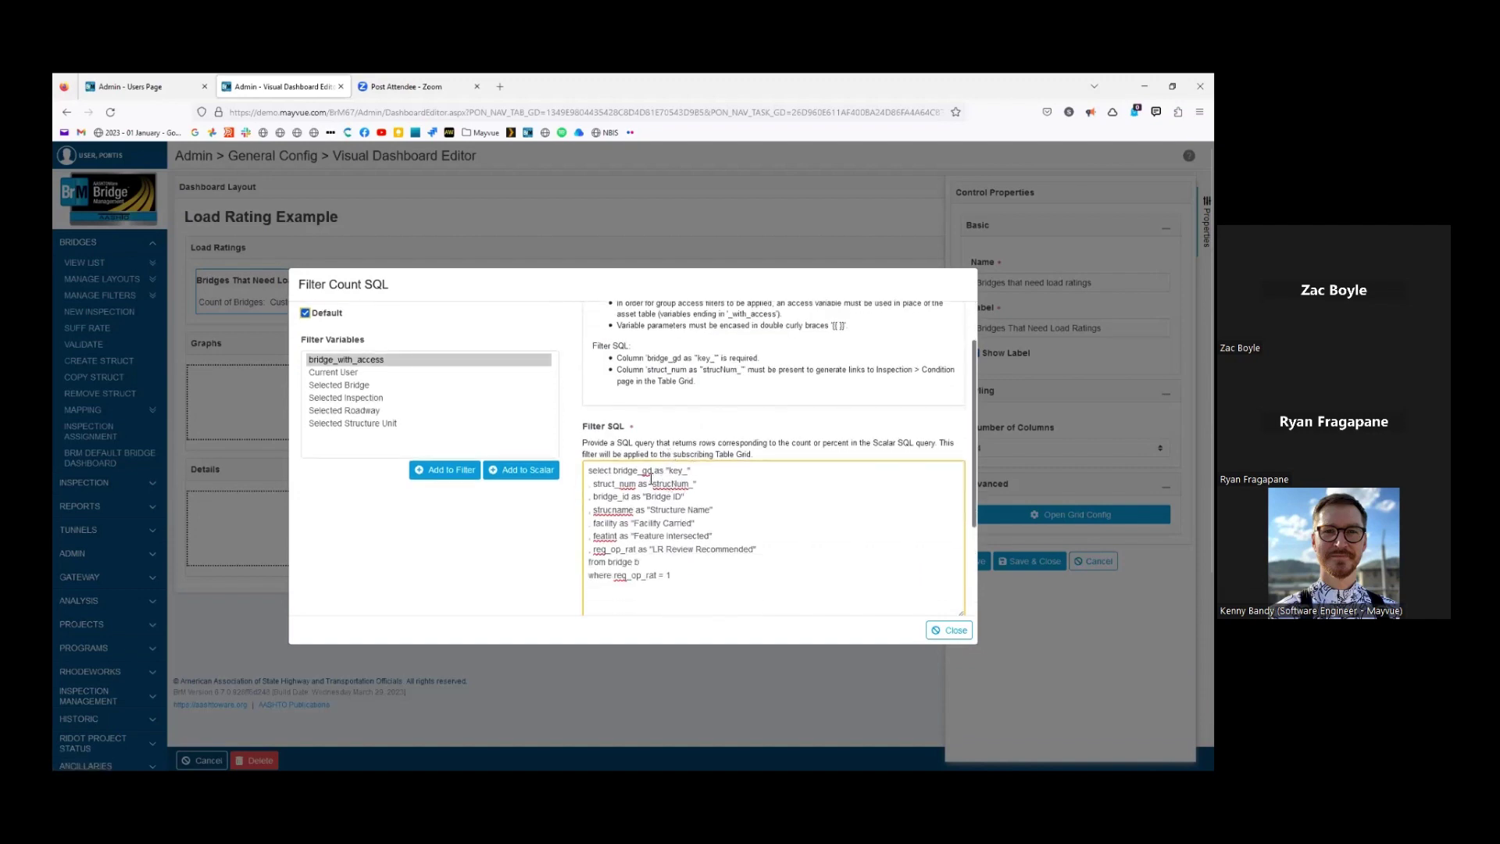
# Check the struct_num as "strucNum_" column of the Filter SQL against the SQL requirements, then collapse the requirements section
pyautogui.moveTo(698, 485); pyautogui.dragTo(591, 485)
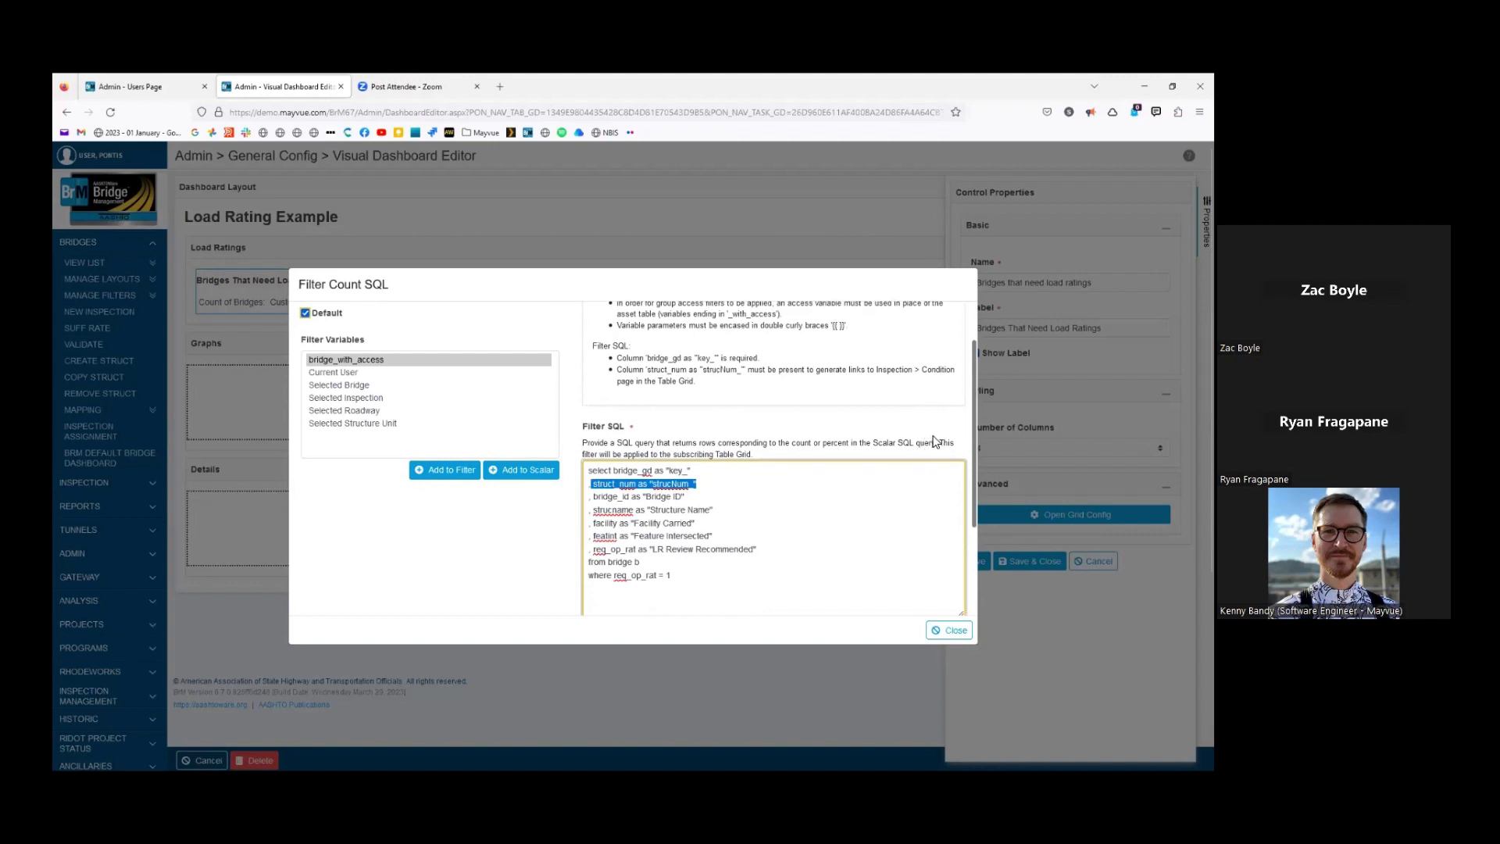
pyautogui.scroll(-1, 933, 437)
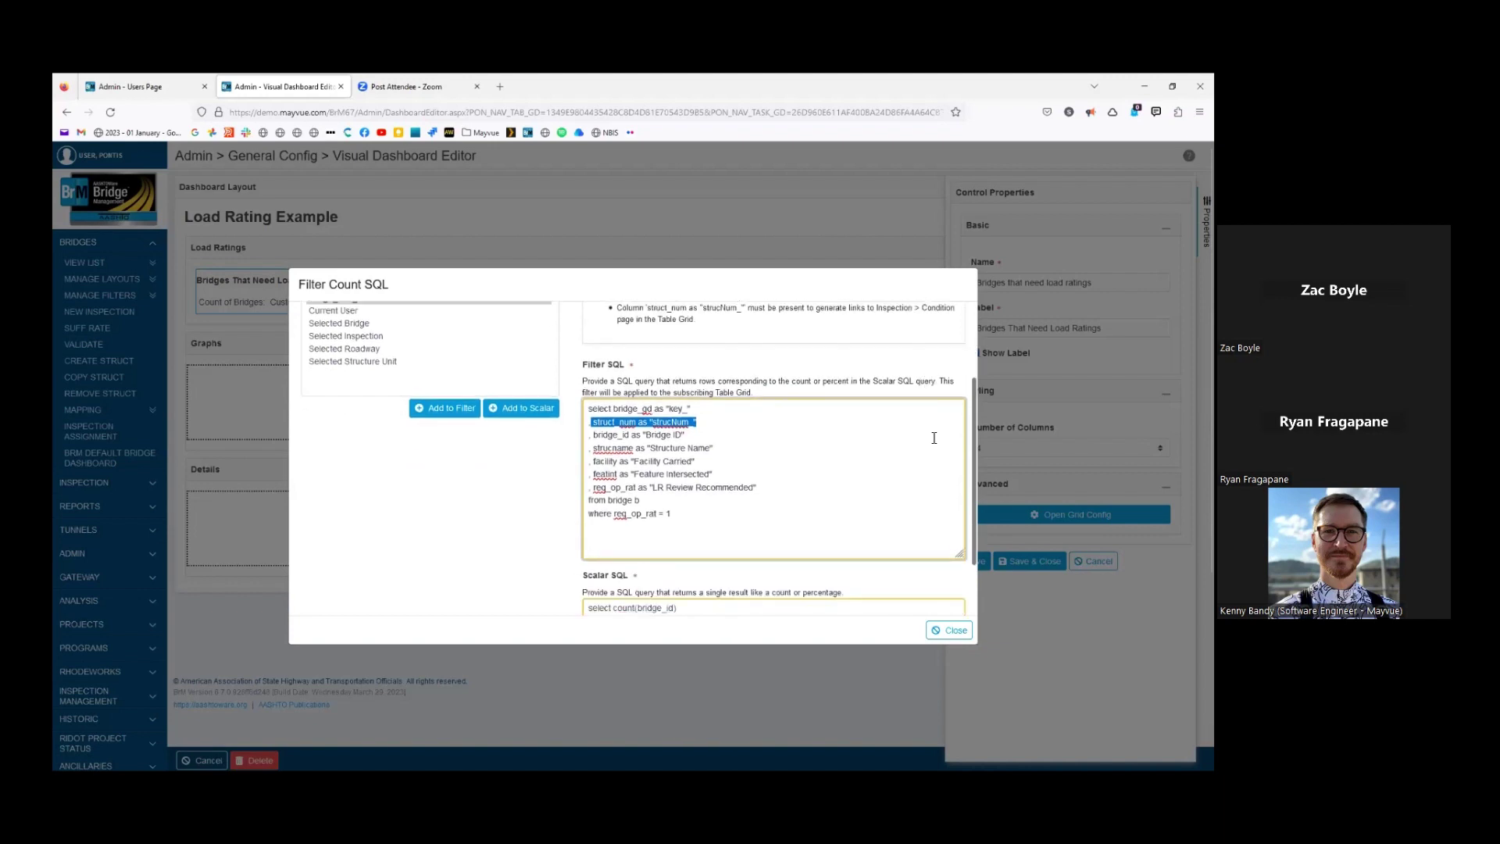
pyautogui.scroll(2, 934, 437)
pyautogui.click(950, 325)
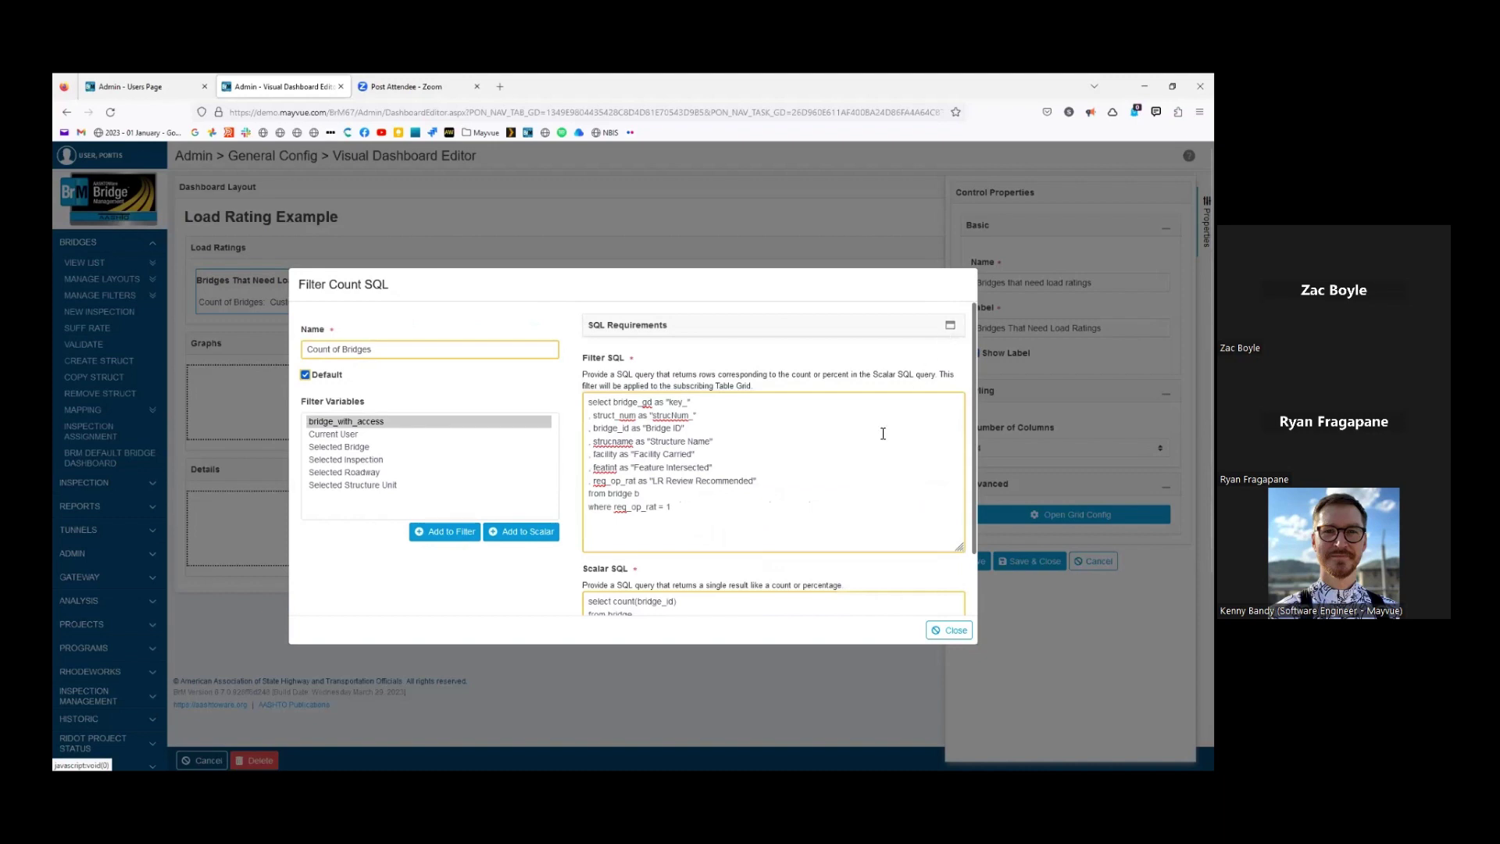
# Replace the bridge table name in the Filter SQL with the bridge_with_access variable, keeping the alias b
pyautogui.click(782, 491)
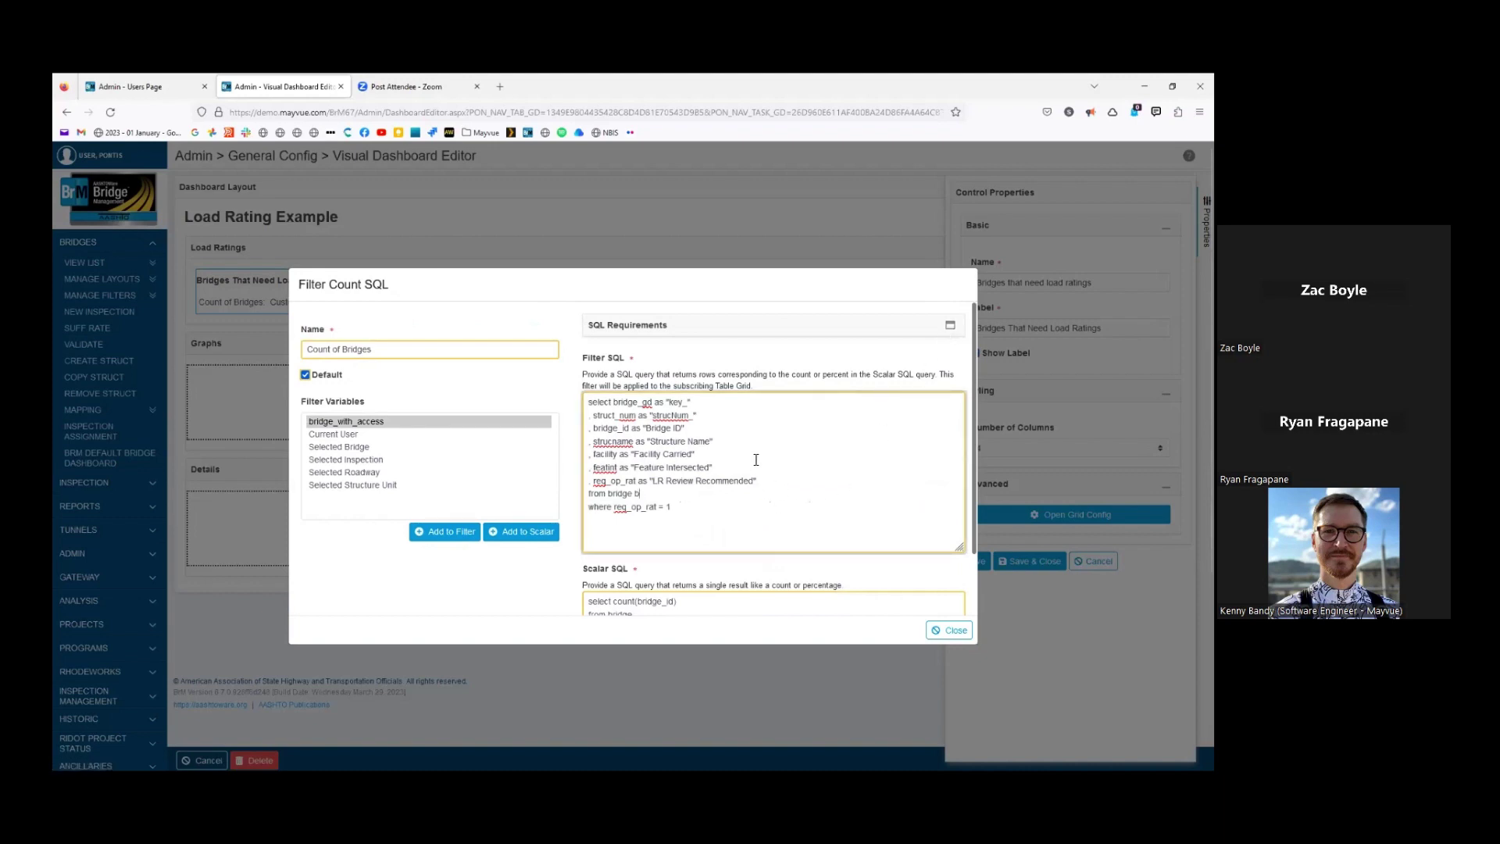
pyautogui.click(687, 429)
pyautogui.moveTo(635, 496); pyautogui.dragTo(612, 497)
pyautogui.click(349, 426)
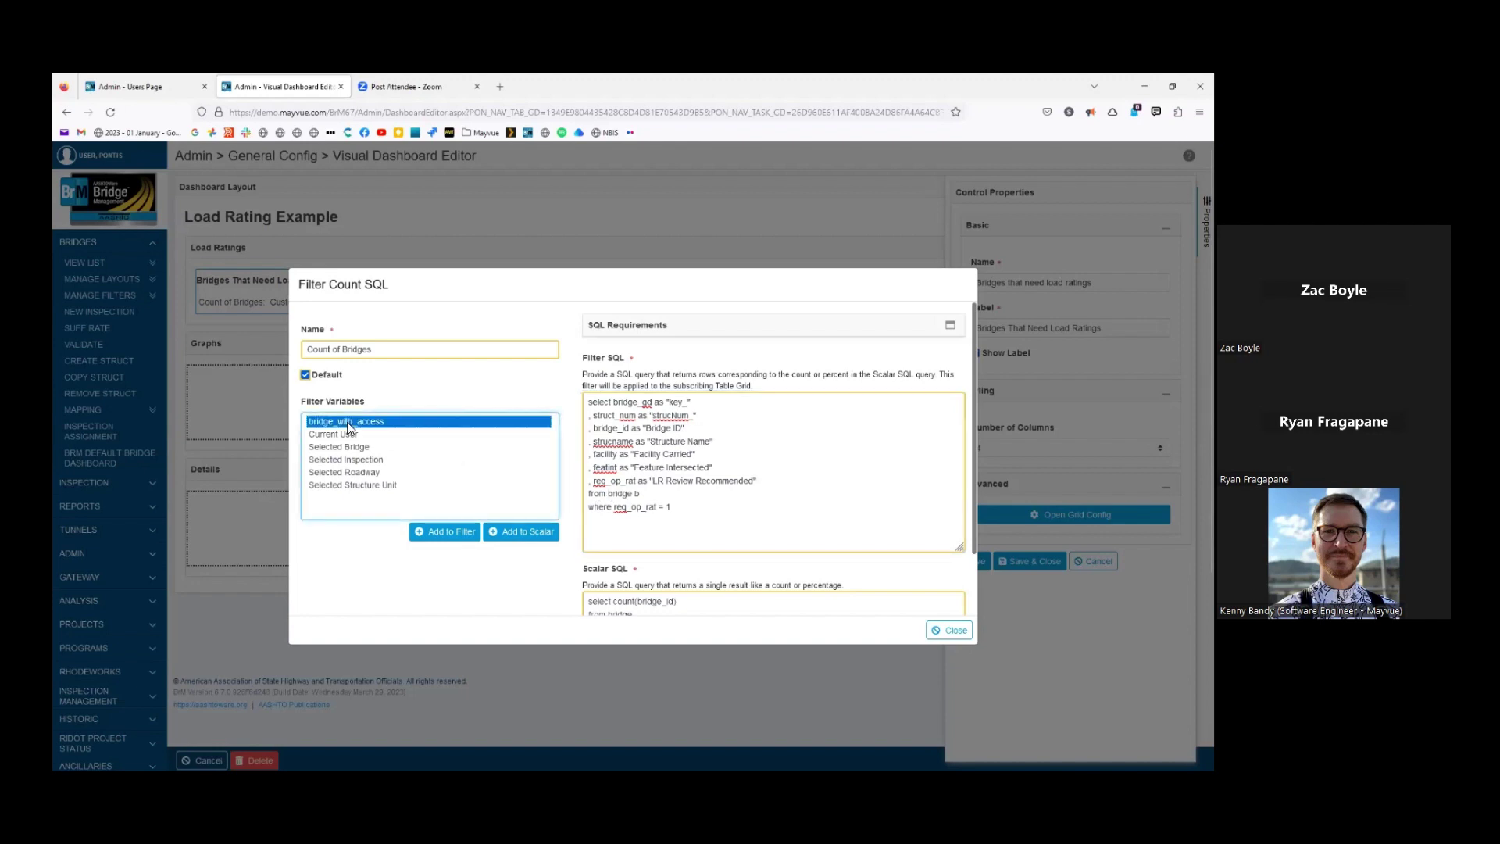
pyautogui.click(455, 536)
pyautogui.click(454, 536)
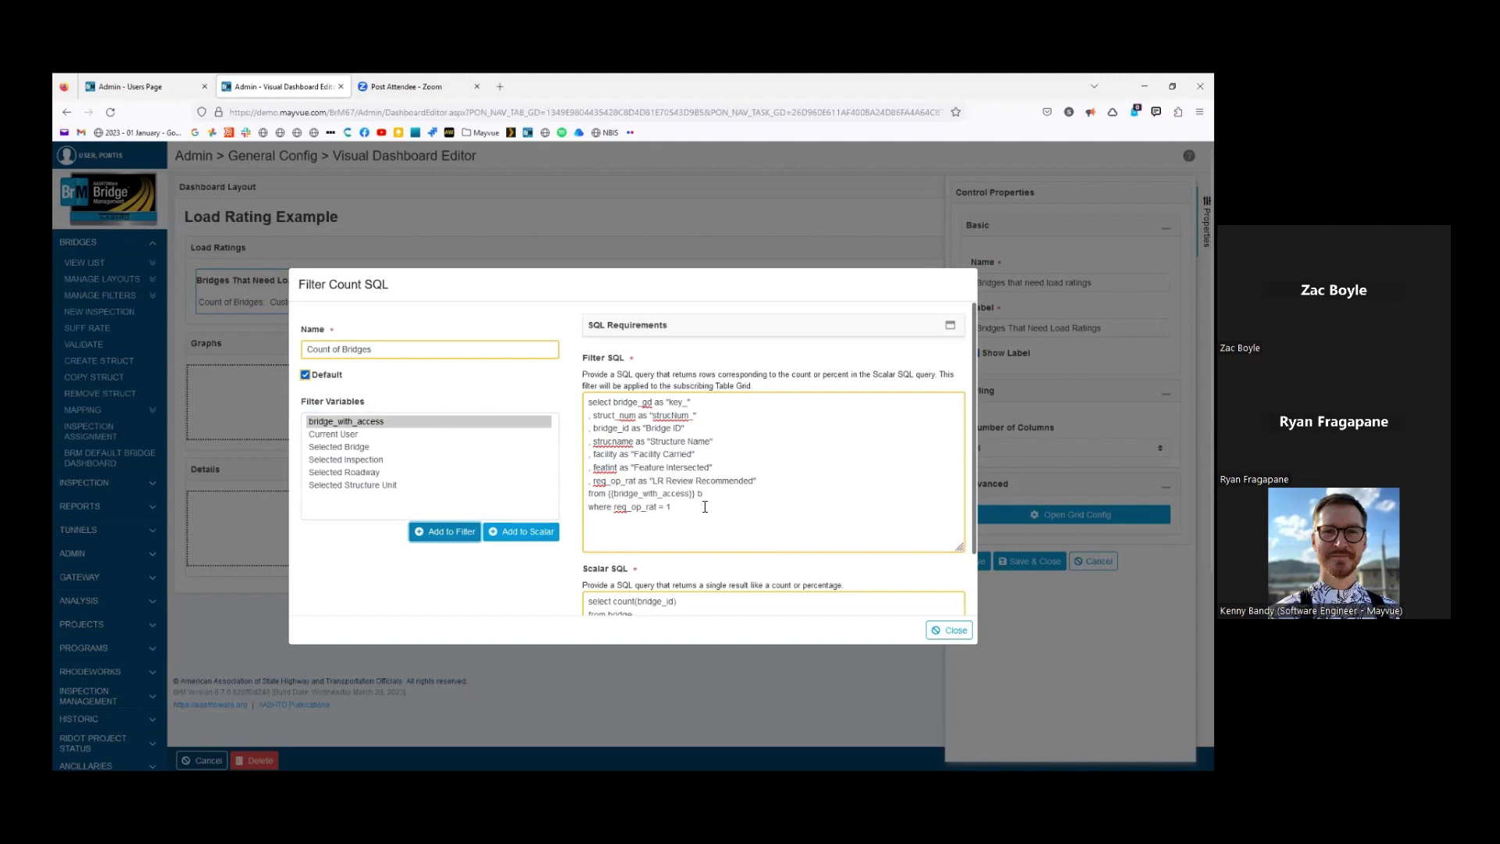
pyautogui.click(705, 506)
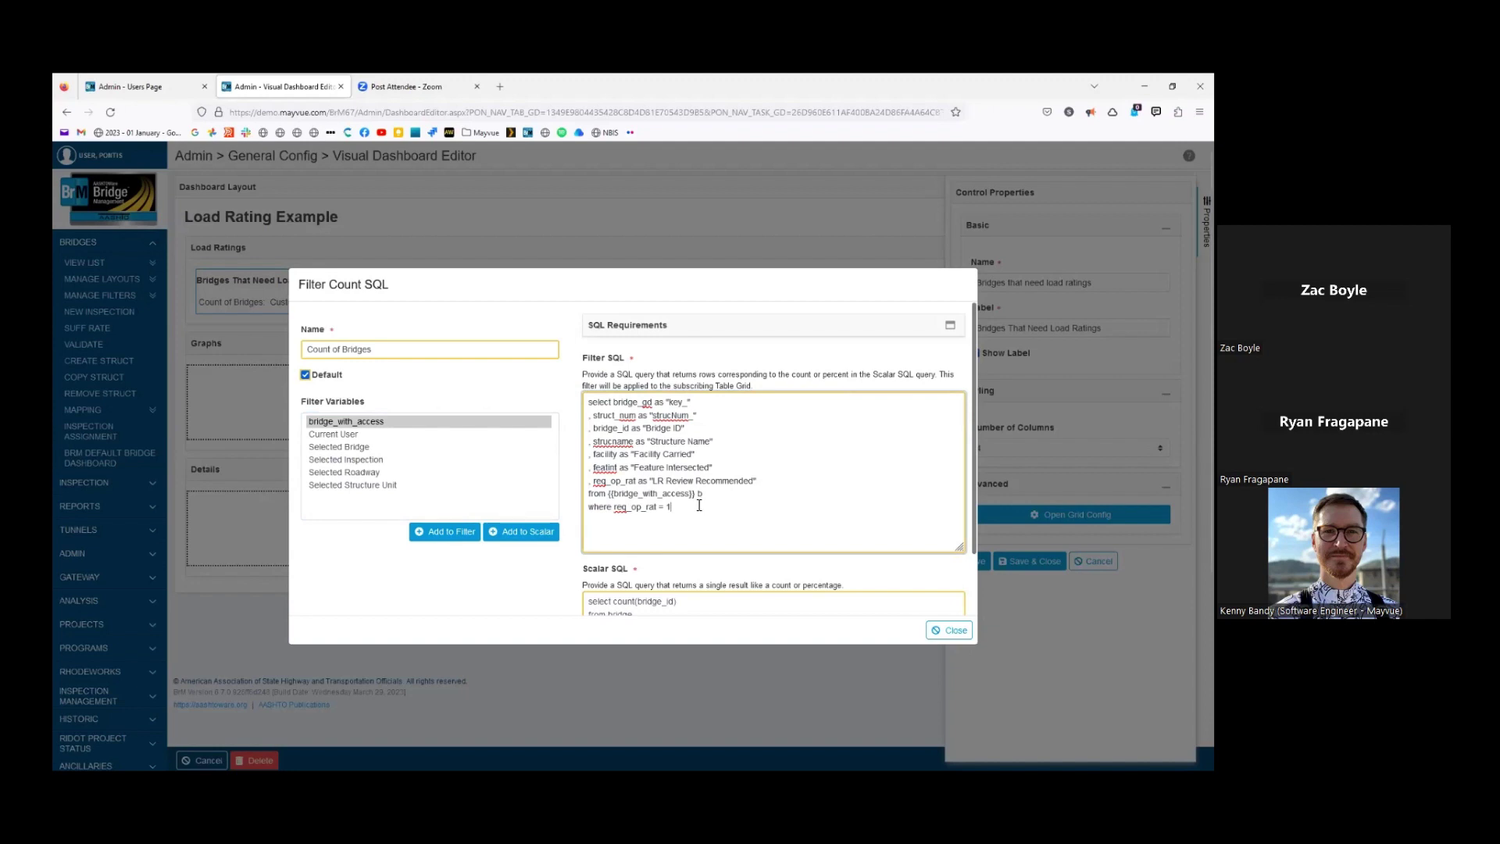
# Replace the bridge table name in the Scalar SQL with the bridge_with_access variable
pyautogui.scroll(-2, 712, 516)
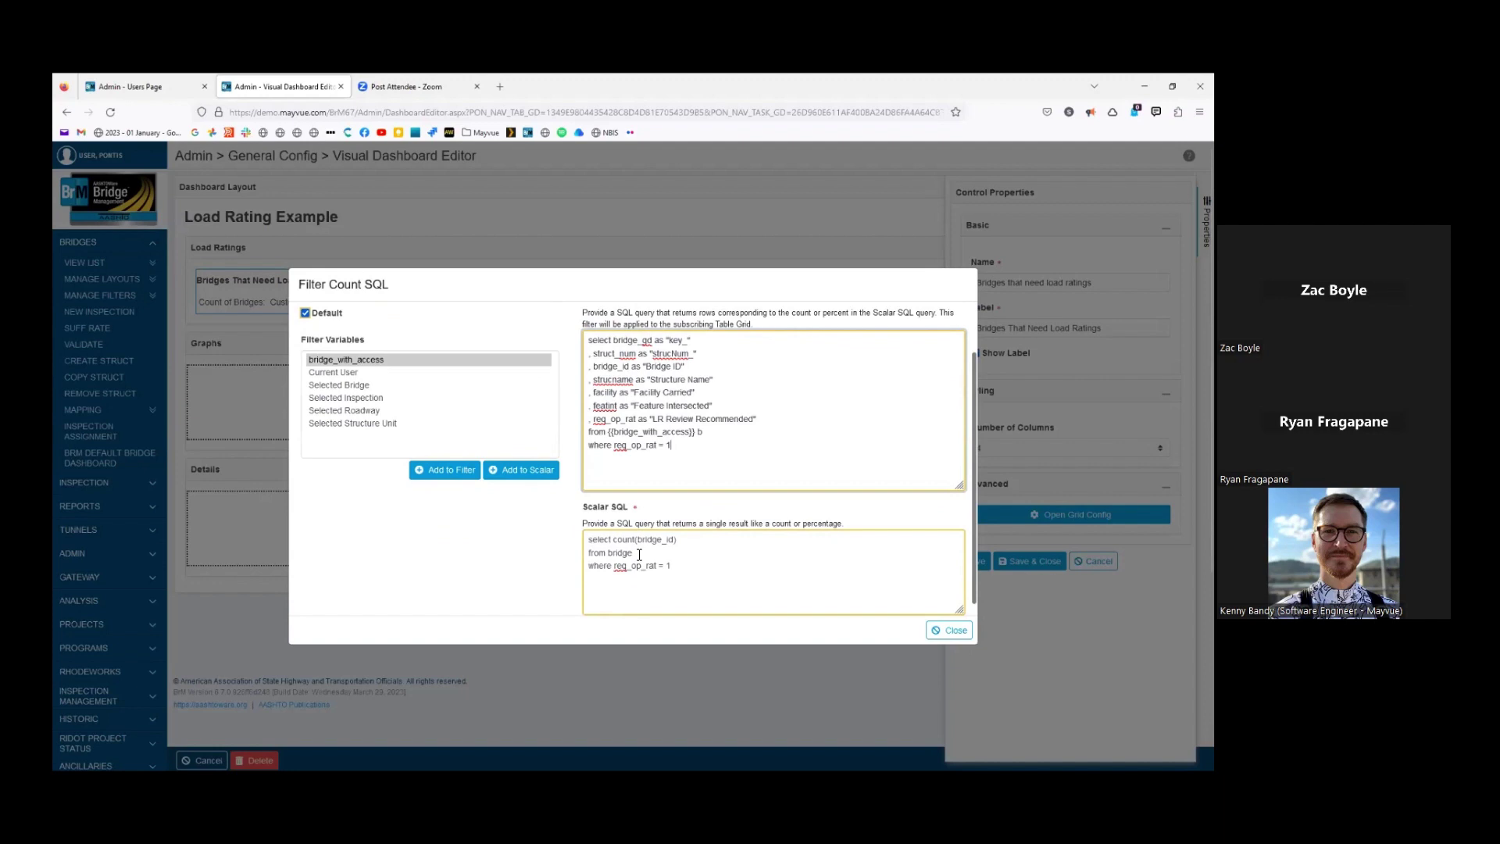
pyautogui.moveTo(639, 554); pyautogui.dragTo(609, 554)
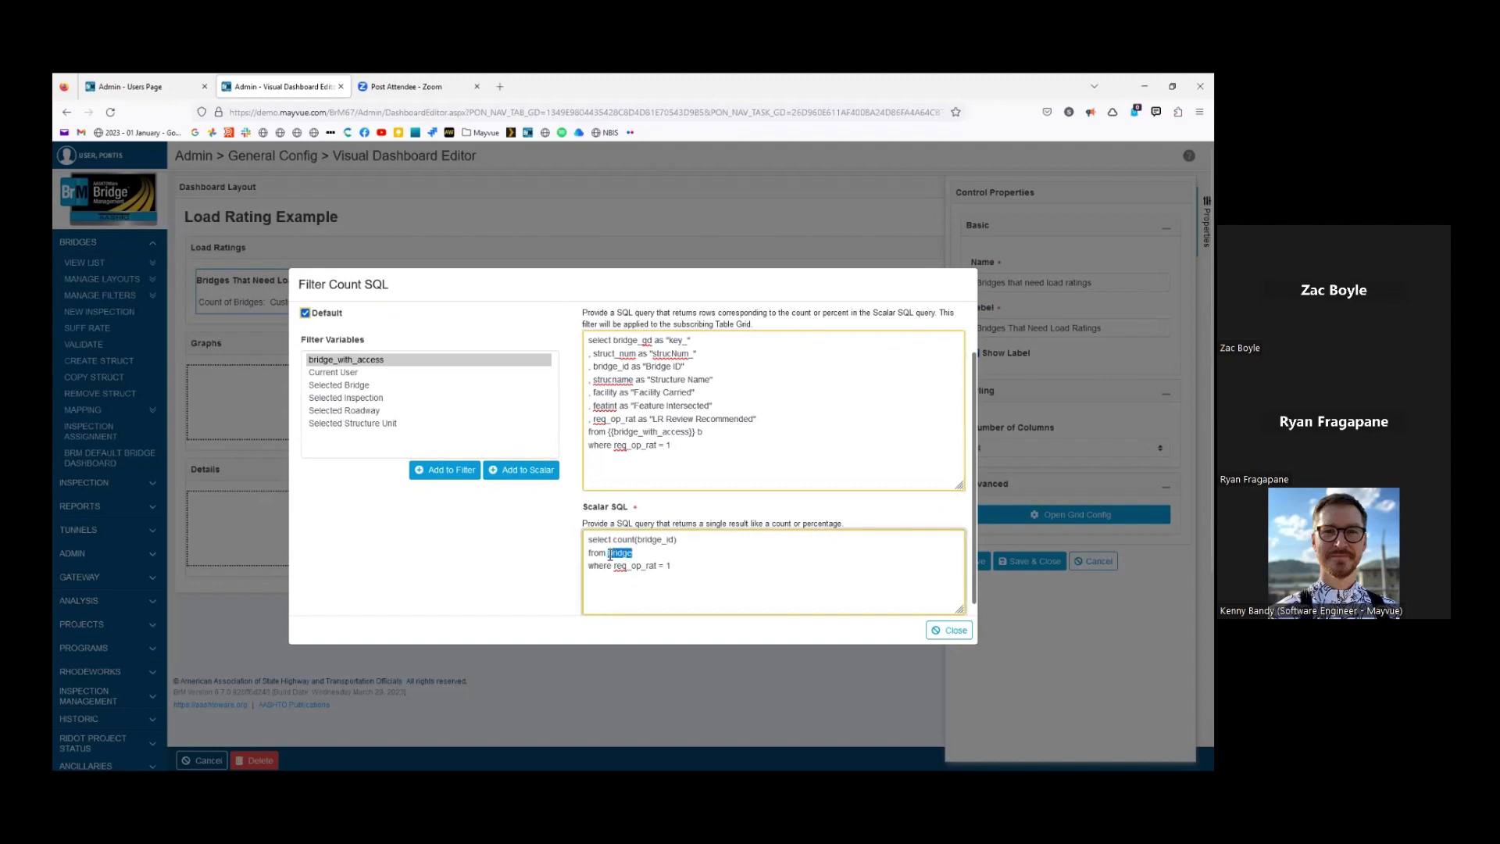
pyautogui.click(525, 470)
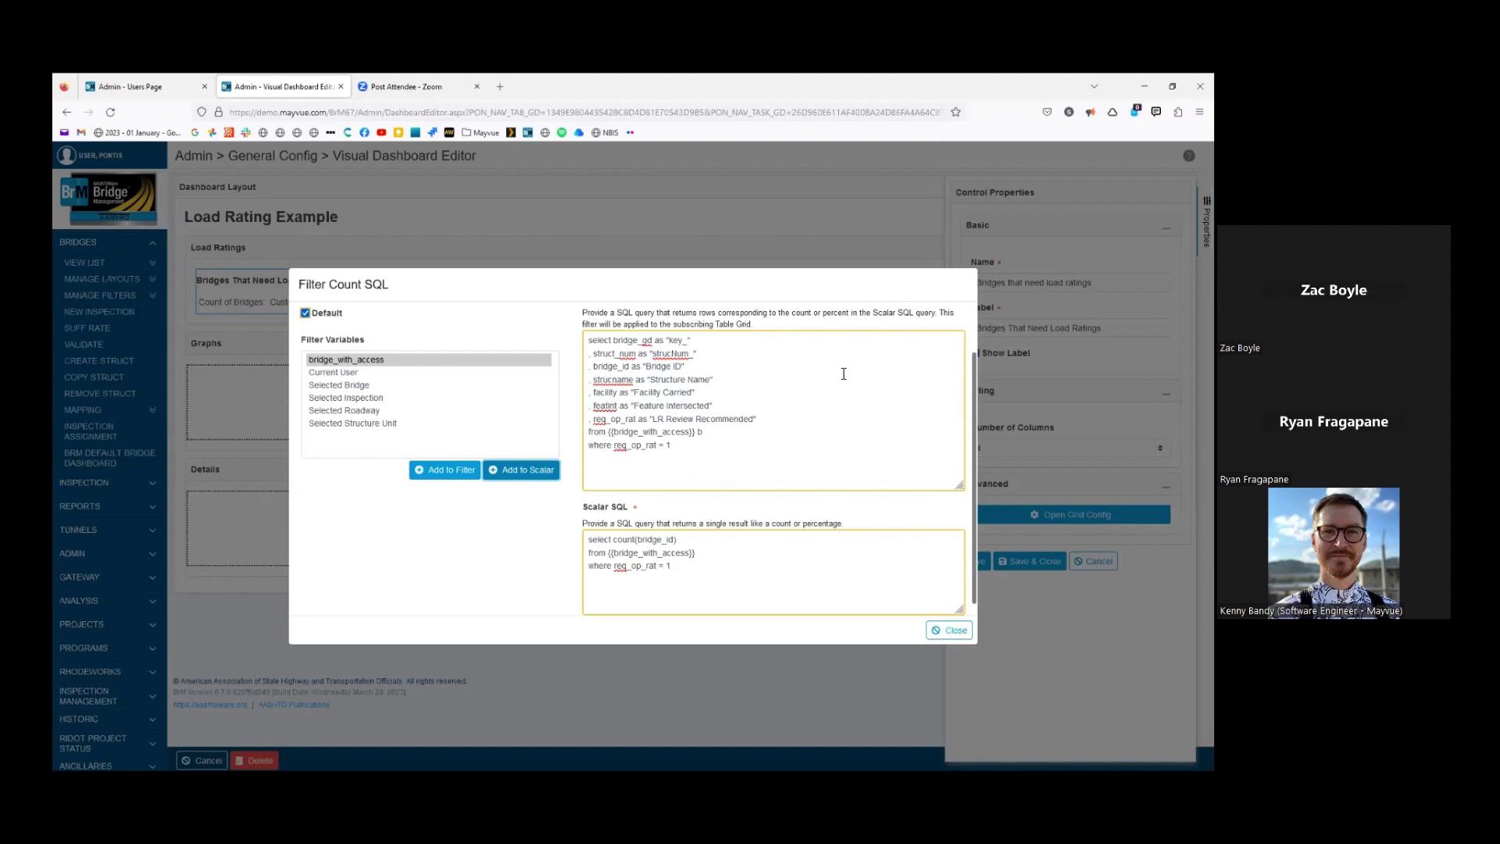
# Close the Filter Count SQL and grid configuration dialogs, then save and close the Bridges That Need Load Ratings control
pyautogui.doubleClick(698, 432)
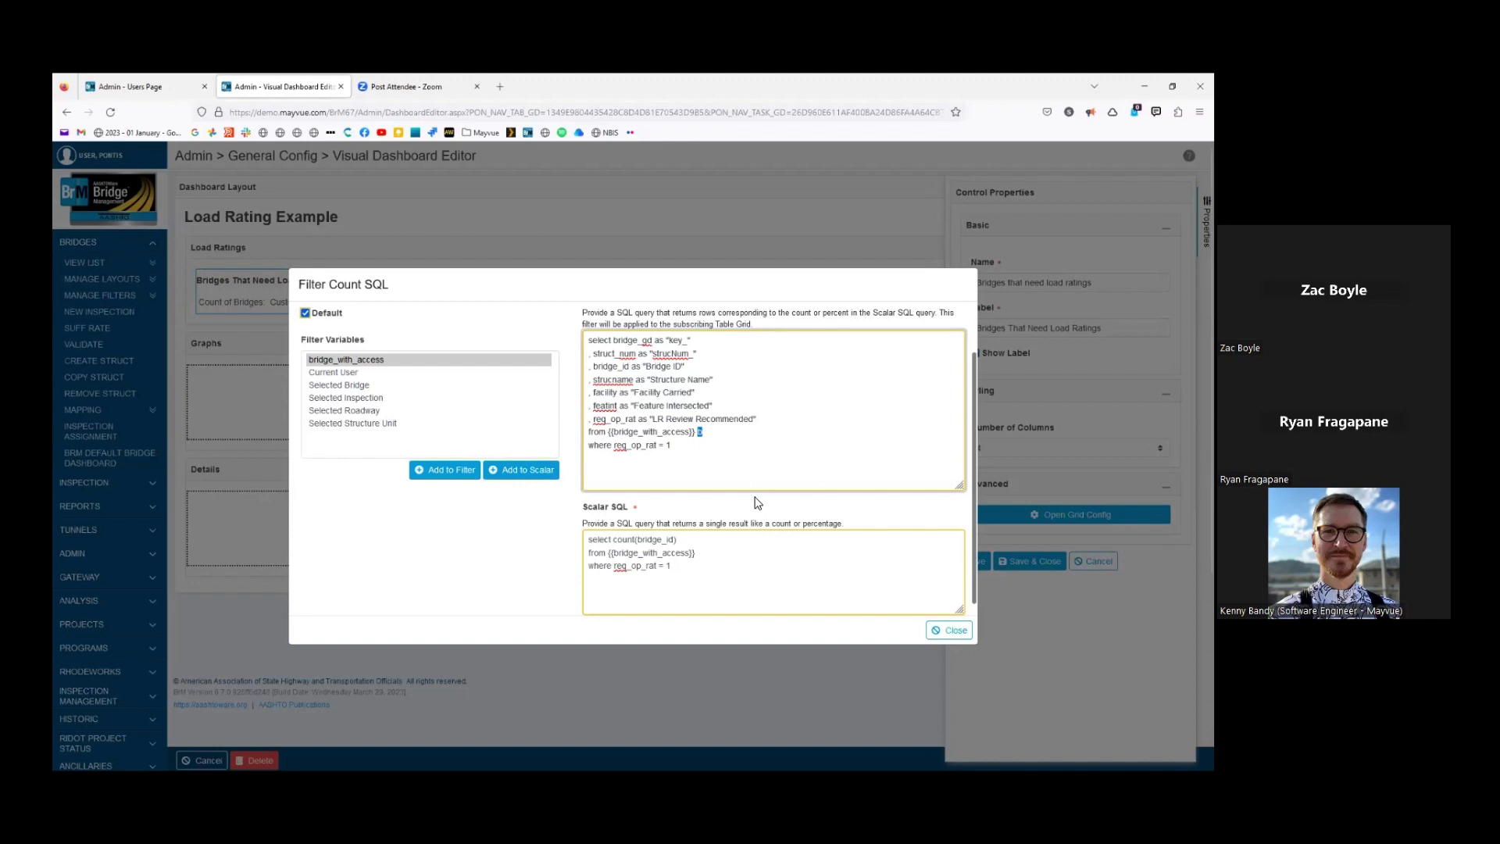
pyautogui.click(729, 433)
pyautogui.click(951, 634)
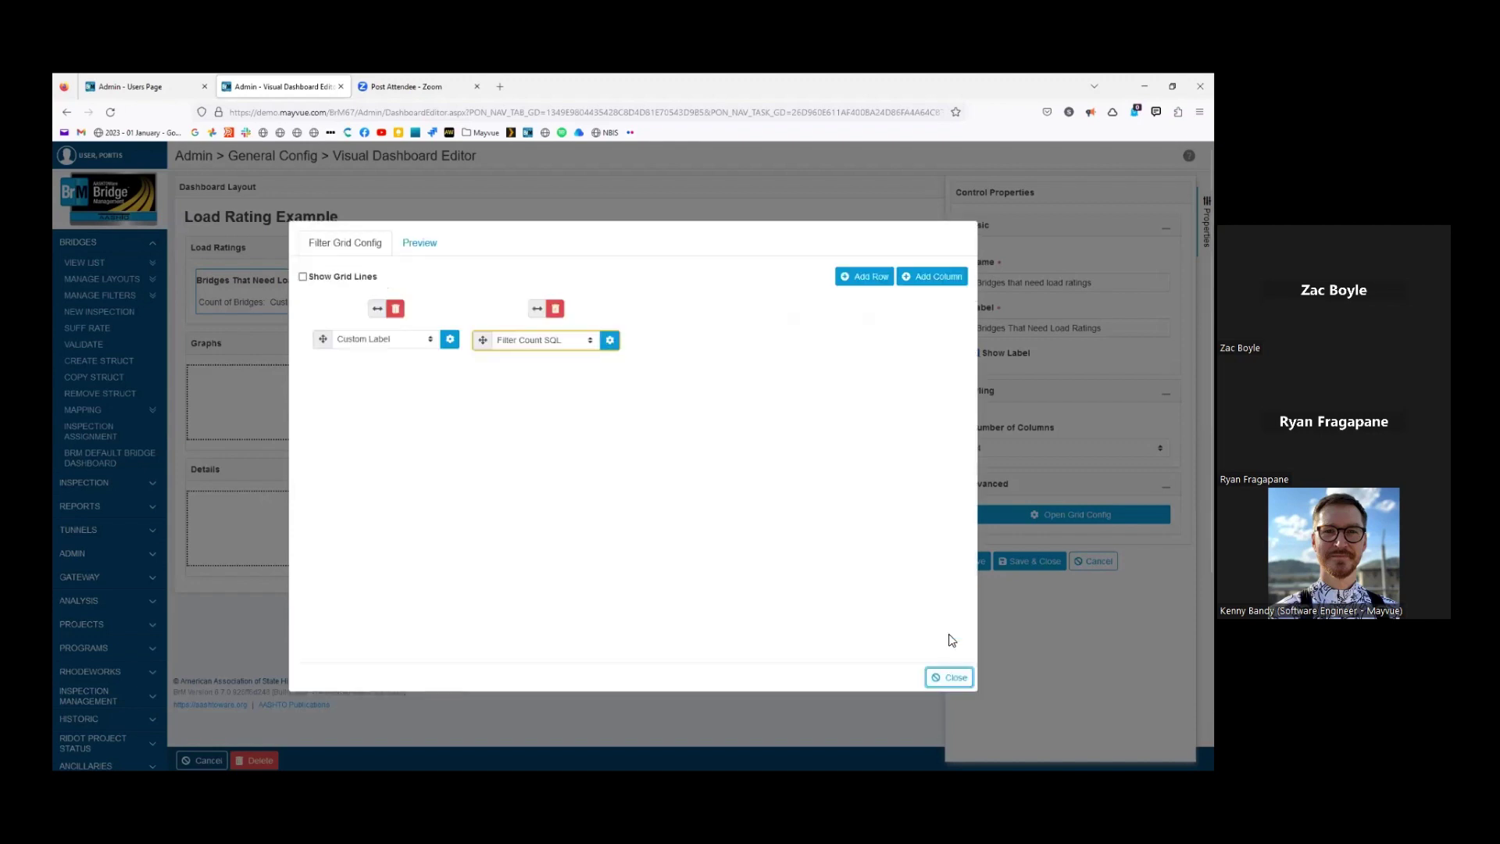
pyautogui.click(952, 676)
pyautogui.click(1030, 562)
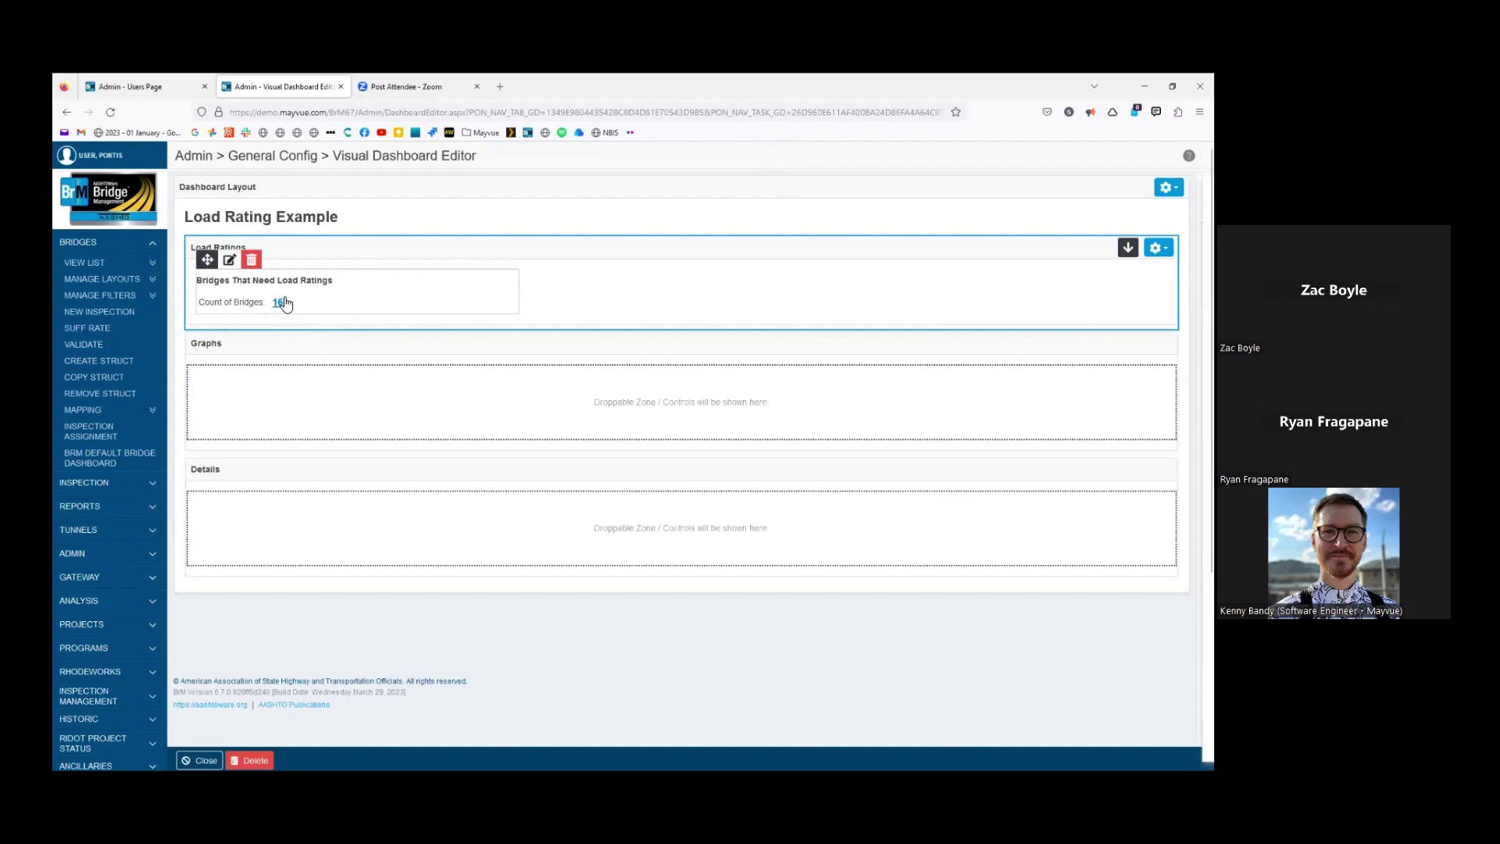
pyautogui.moveTo(279, 314)
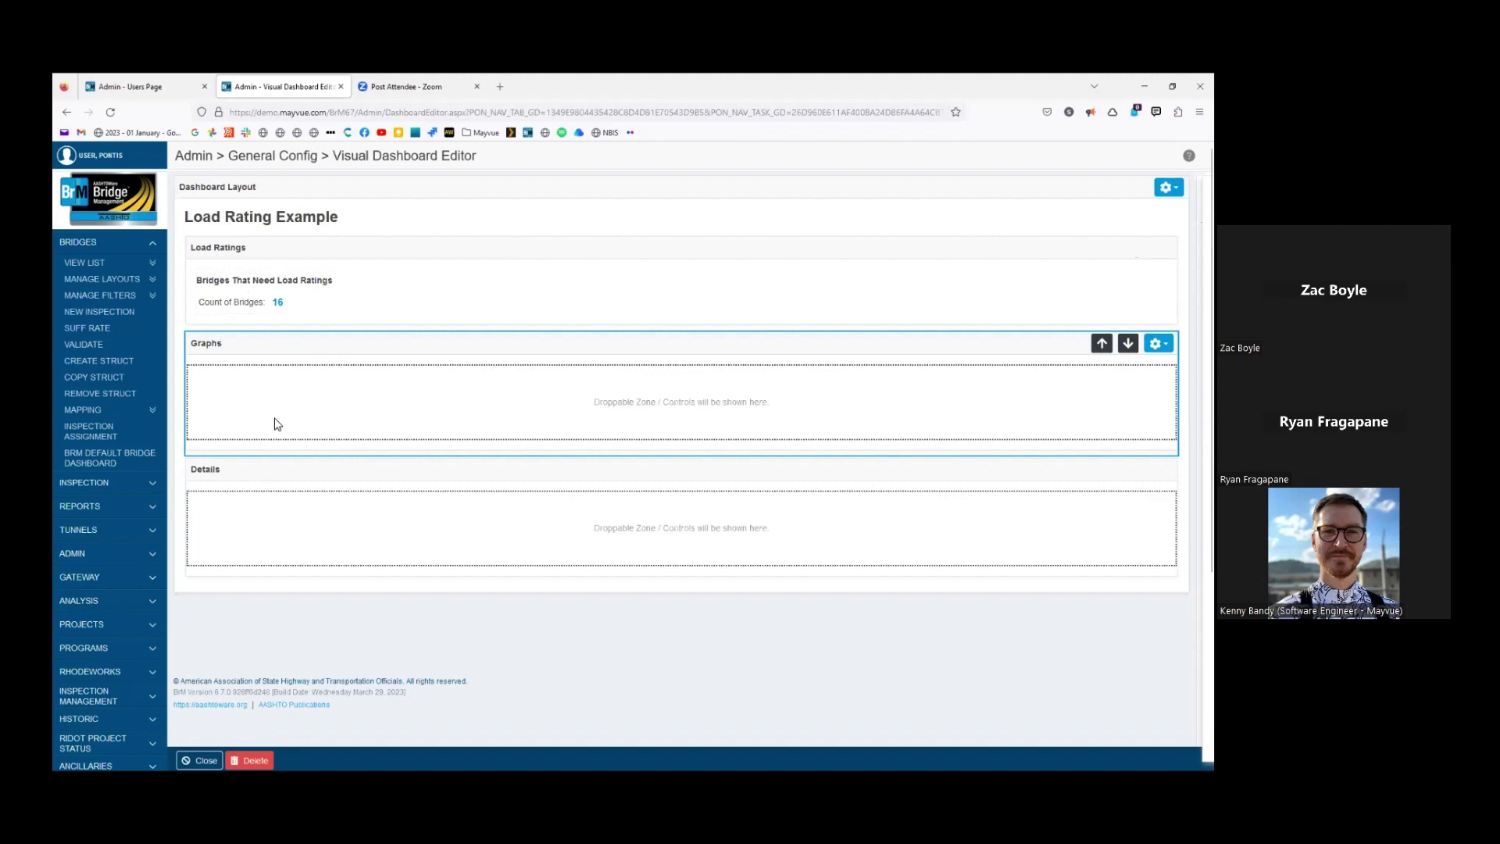
# Go to the VDE Chart Templates in the general configuration and open the Load Rating by Owner template
pyautogui.click(110, 554)
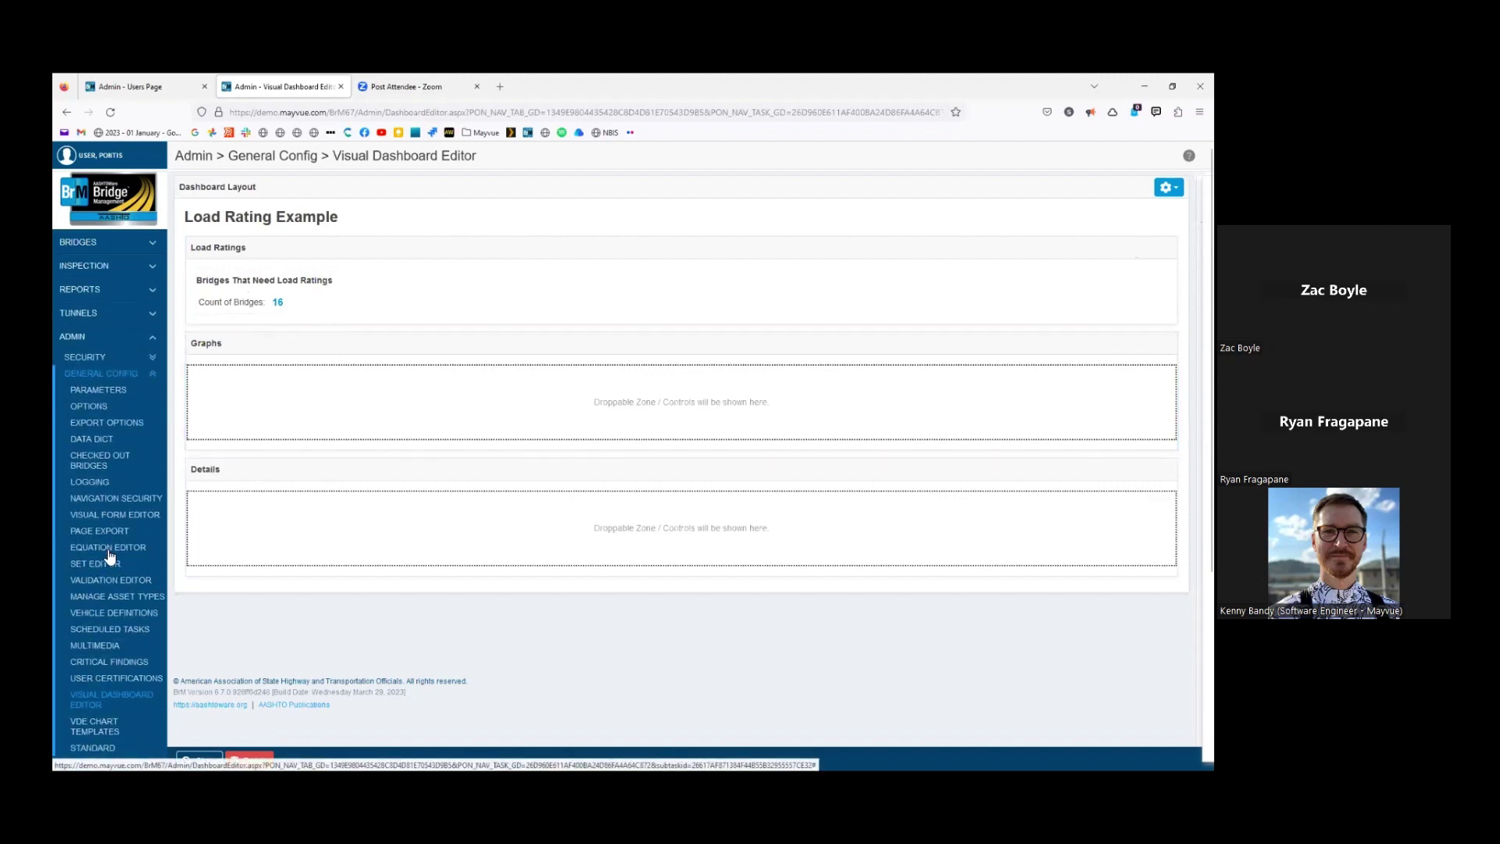
pyautogui.click(110, 723)
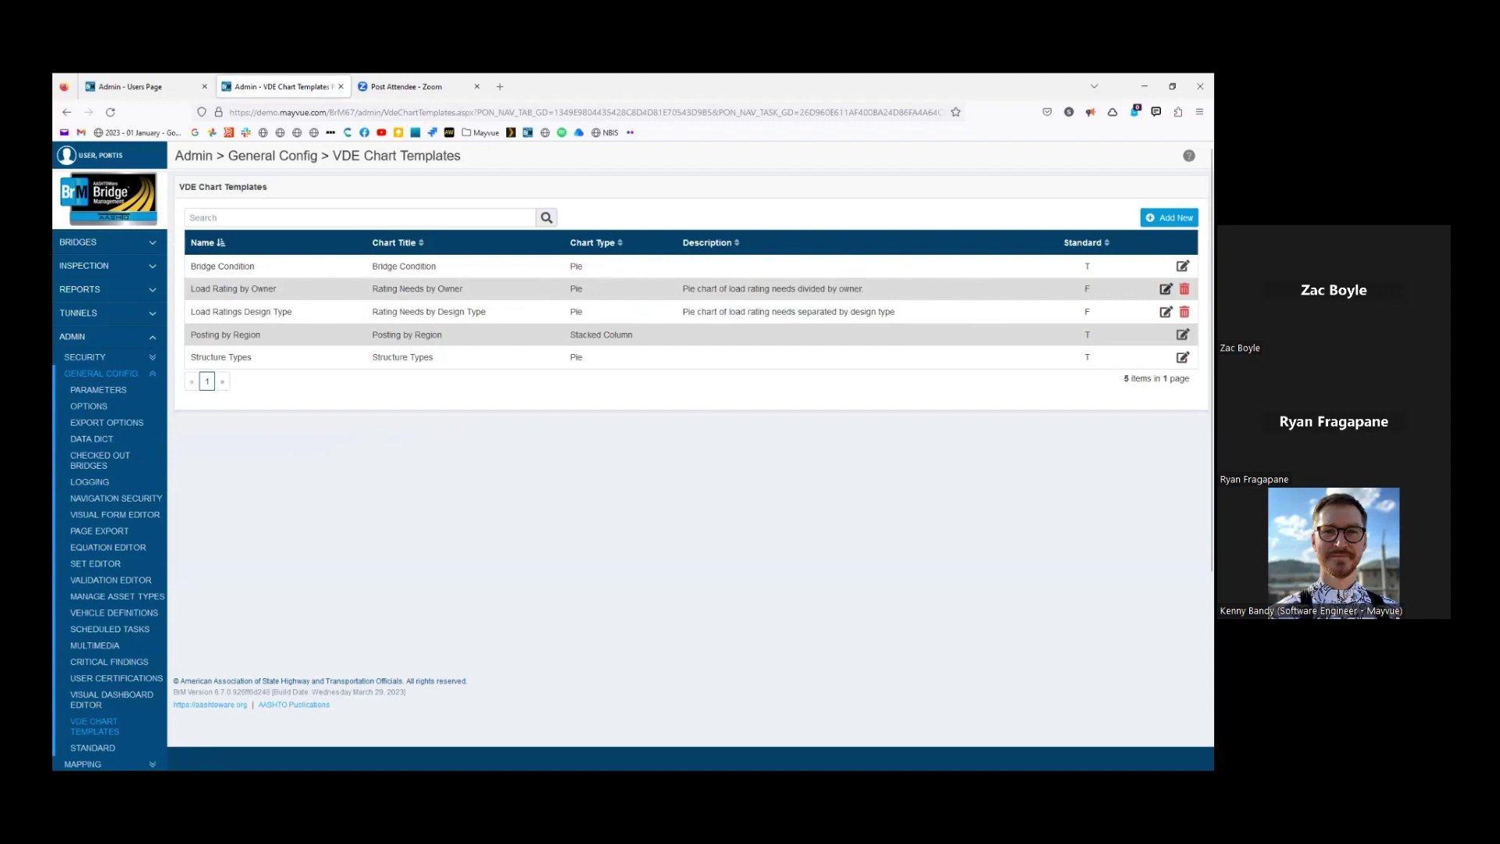
pyautogui.click(1166, 289)
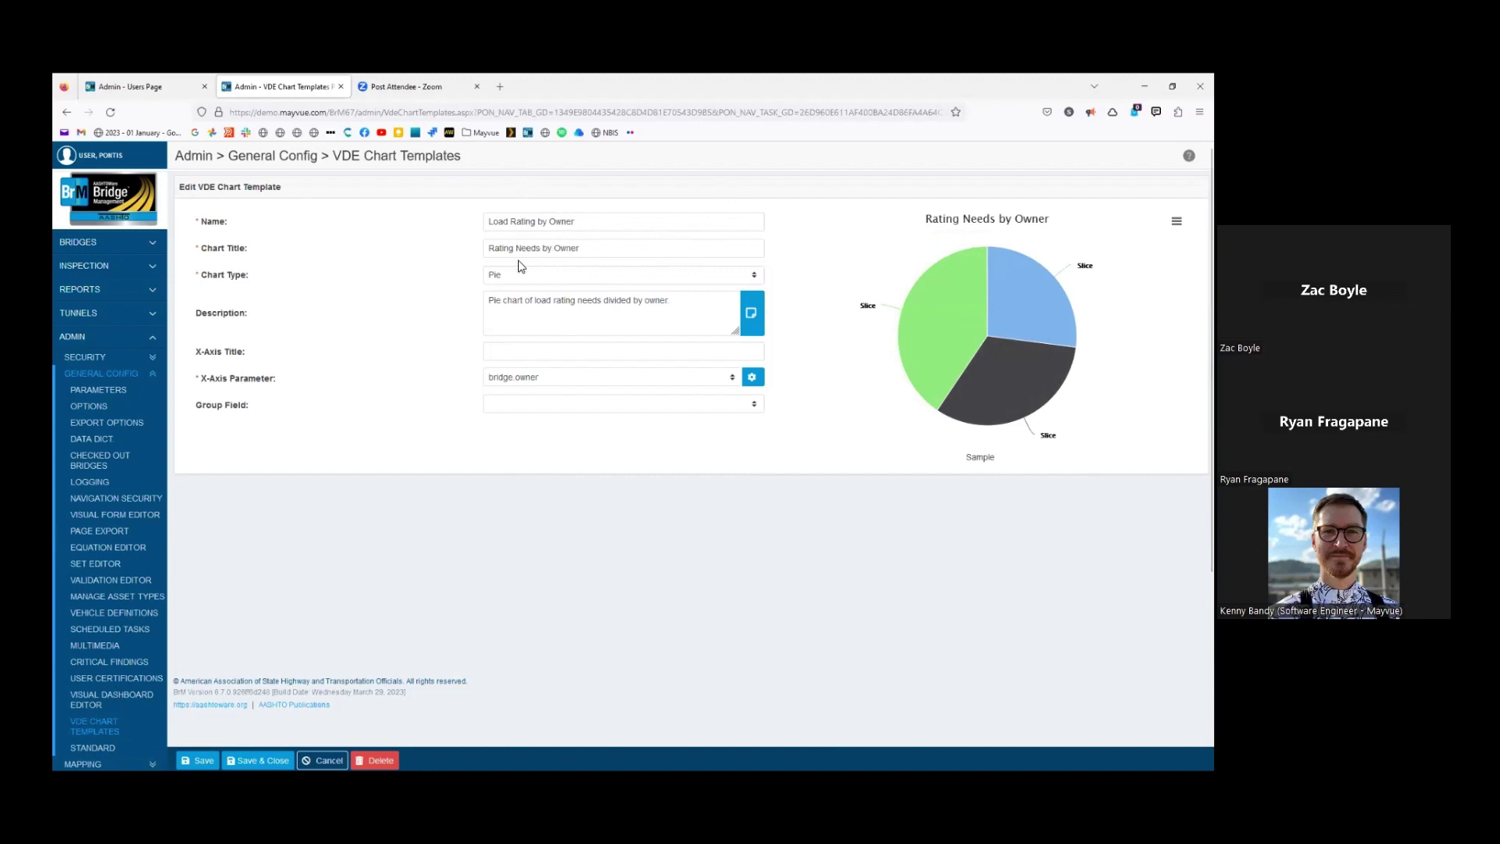
# Preview the Load Rating by Owner template as Stacked Column and Column charts, then set its chart type back to Pie
pyautogui.click(634, 277)
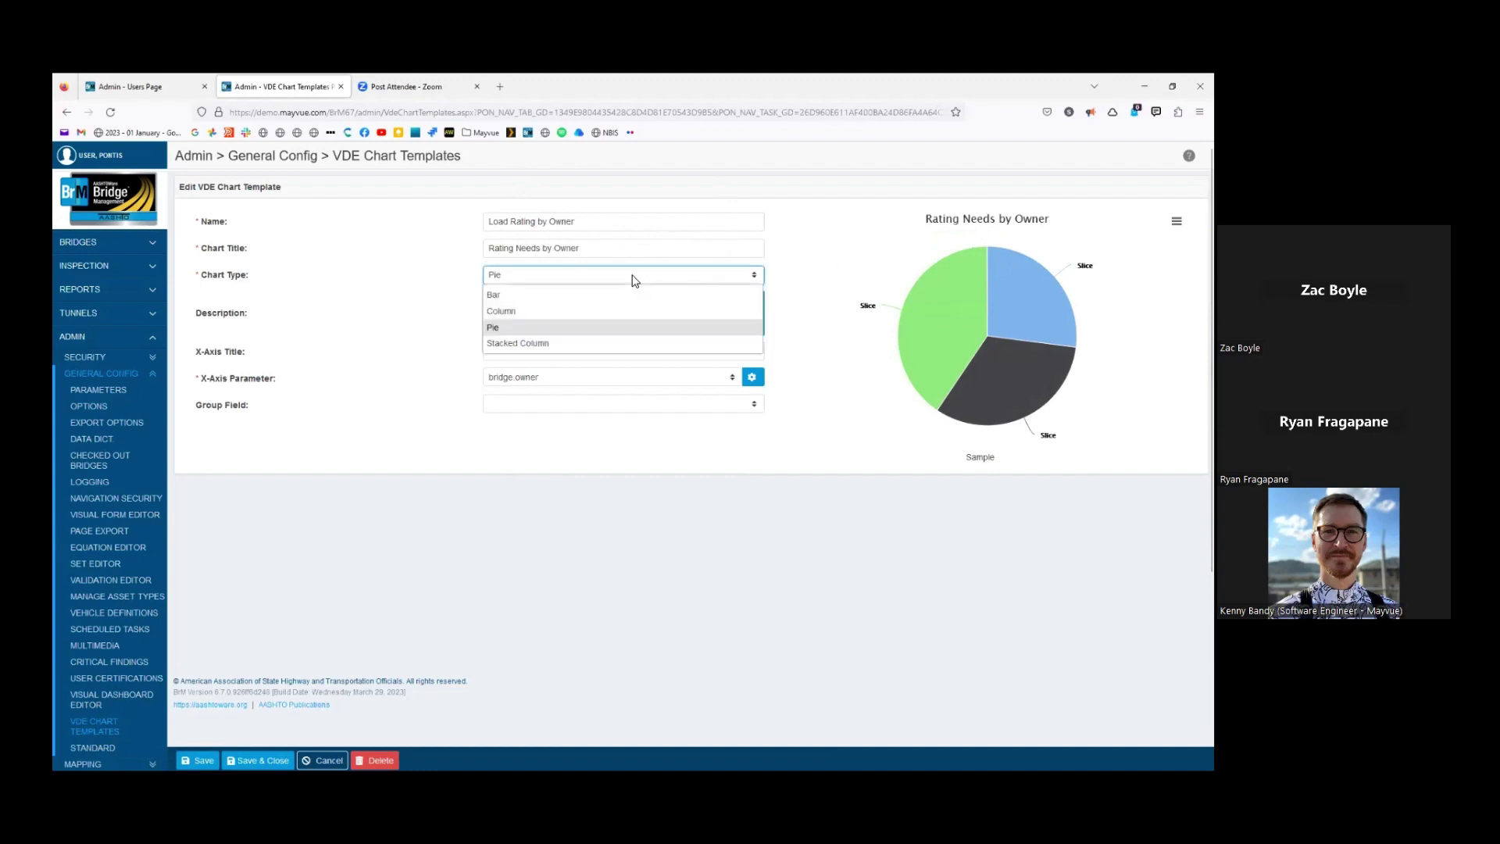
pyautogui.click(610, 344)
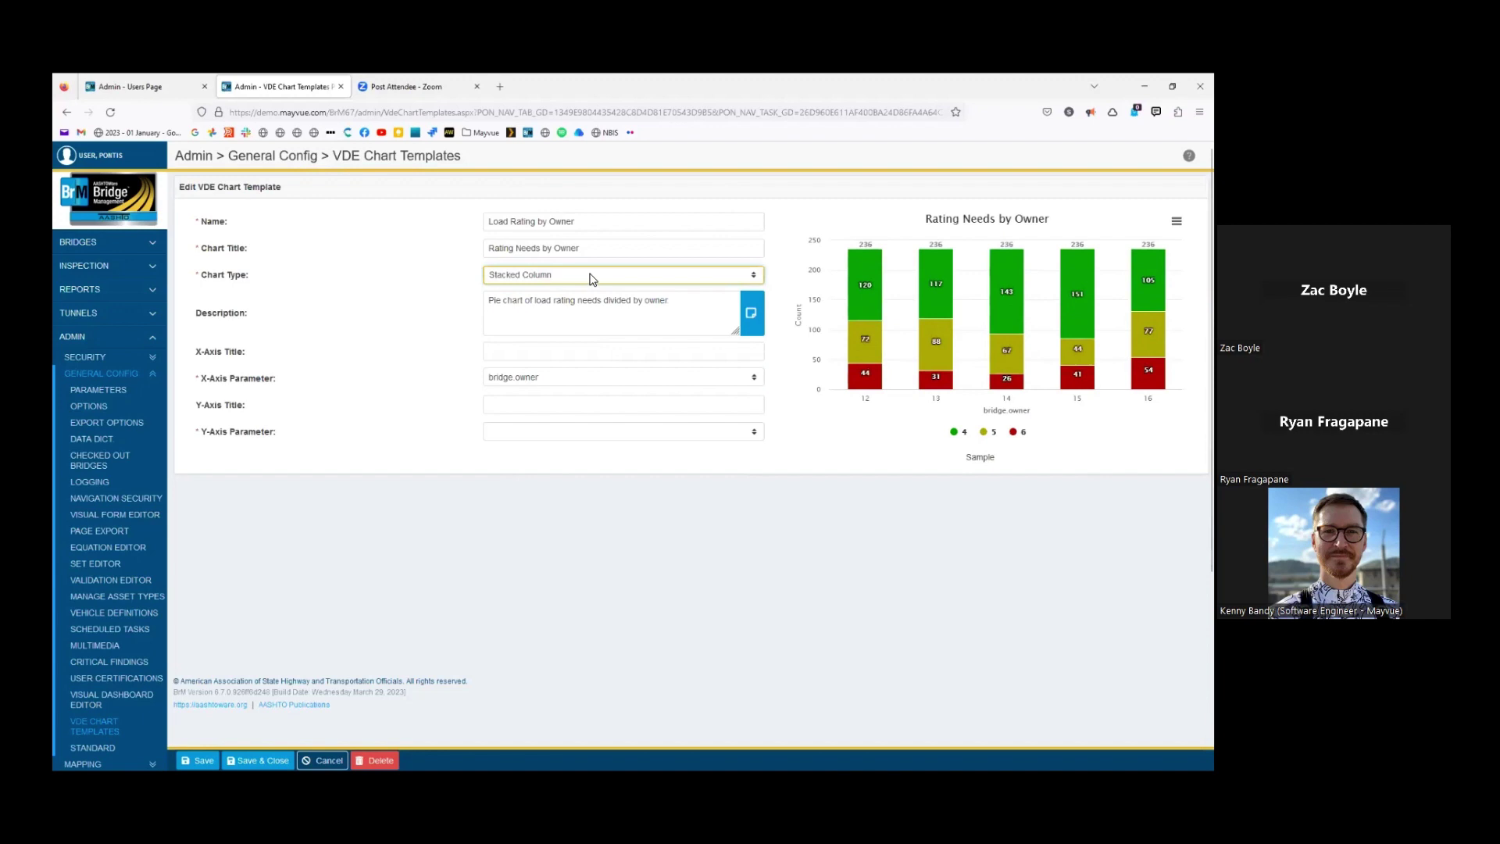
pyautogui.click(591, 279)
pyautogui.press('Up')
pyautogui.press('Up')
pyautogui.press('Return')
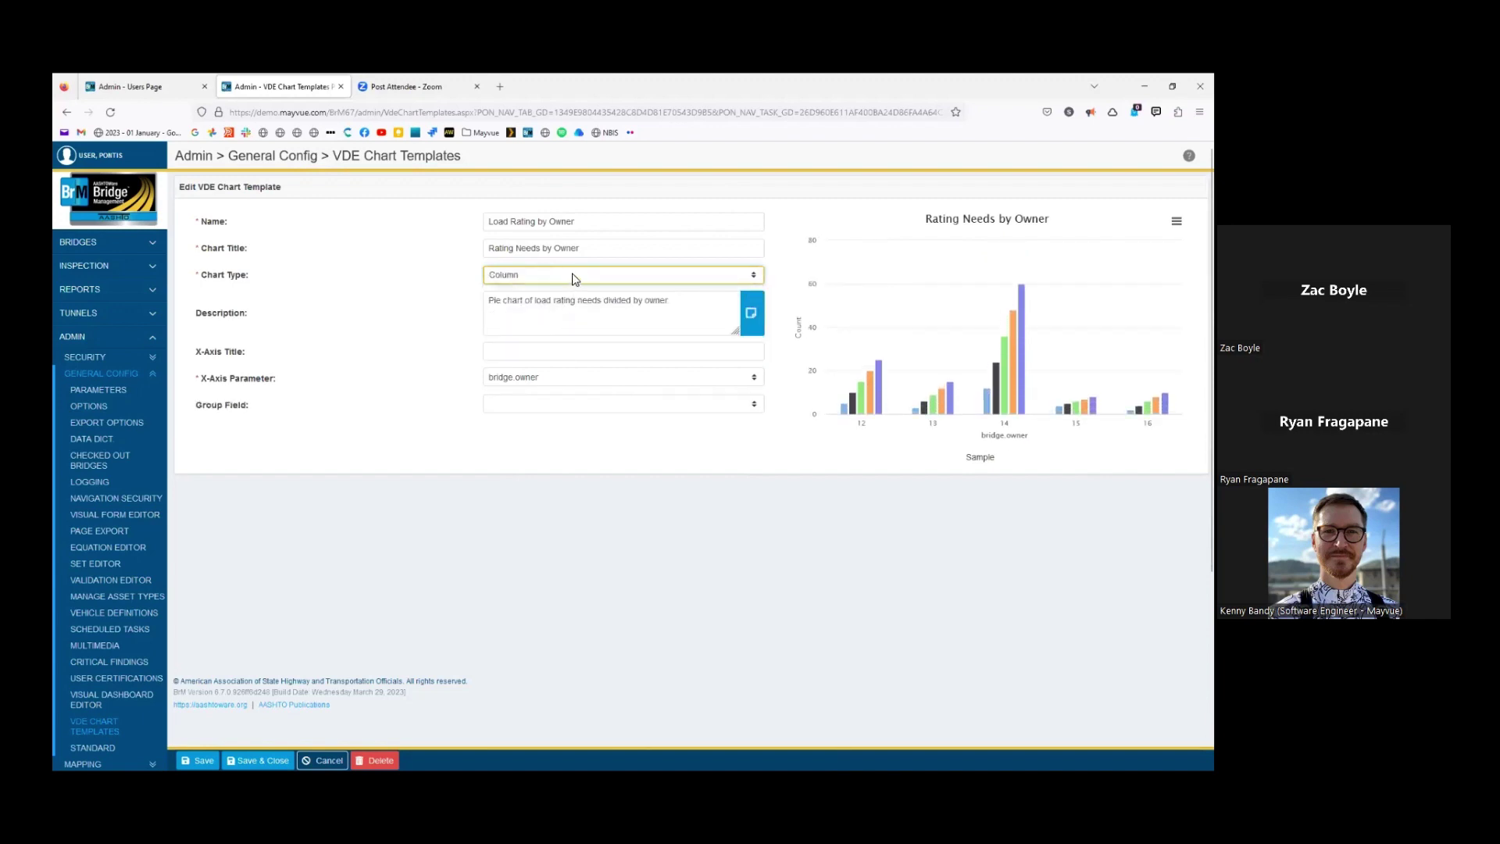
pyautogui.click(573, 278)
pyautogui.click(537, 332)
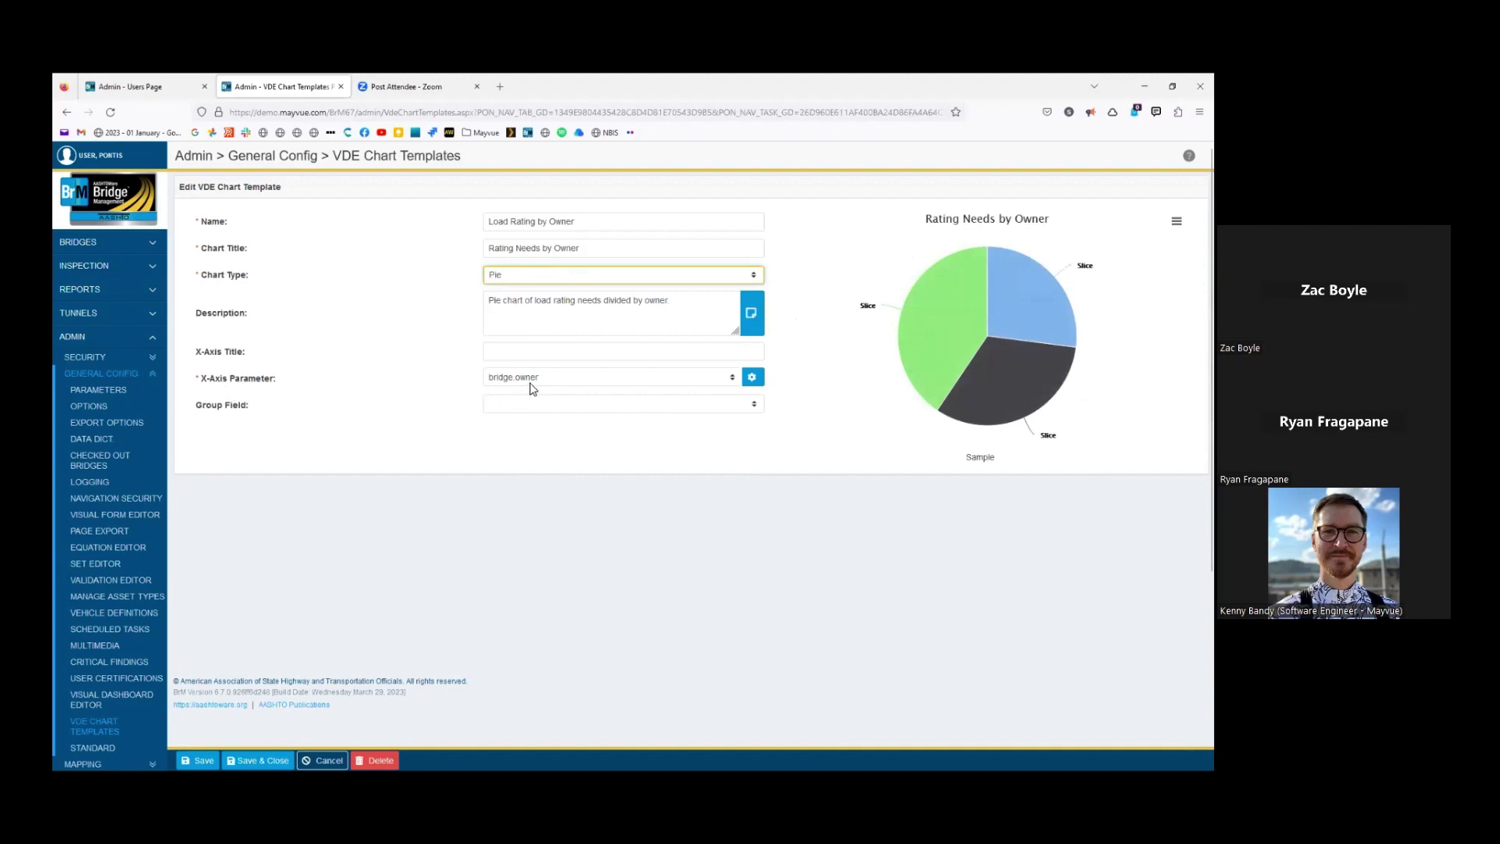
# Look through the available Group Field options without choosing one, then leave the Load Rating by Owner template and discard its unsaved changes
pyautogui.moveTo(1049, 296)
pyautogui.click(703, 408)
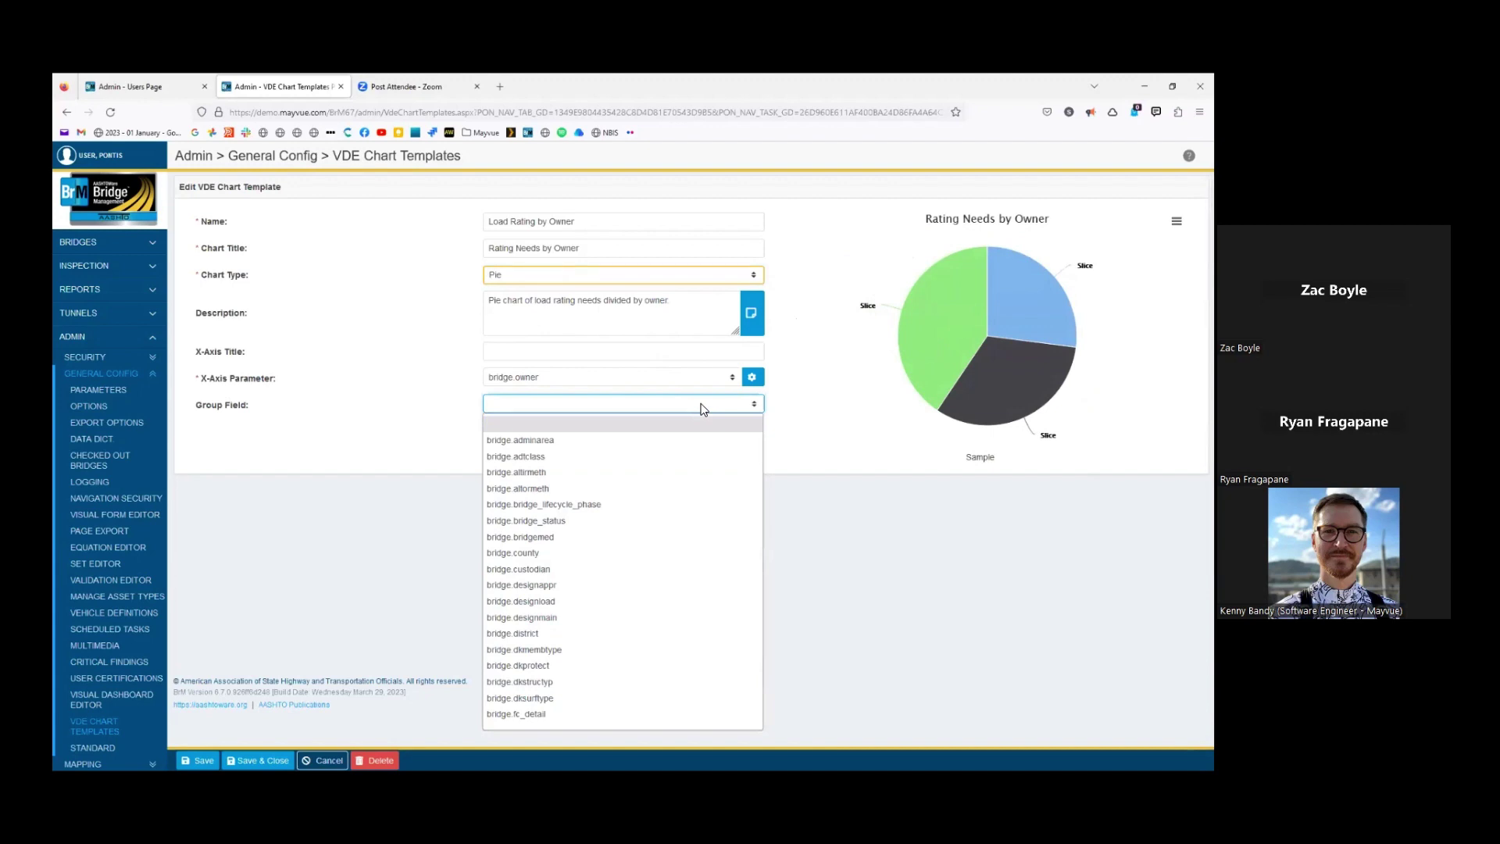
pyautogui.scroll(-15, 709, 553)
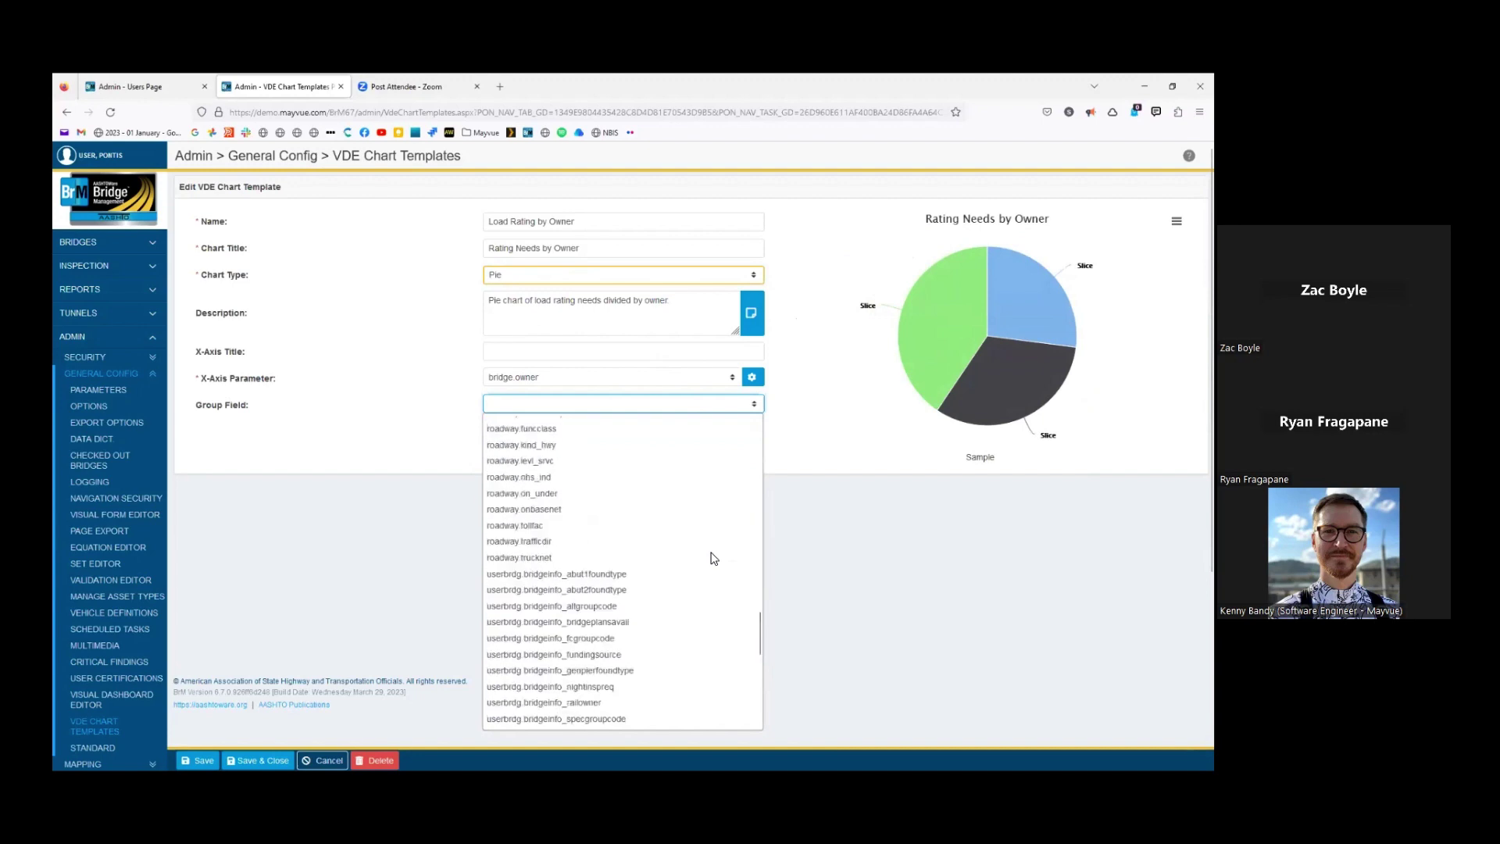
pyautogui.scroll(4, 711, 558)
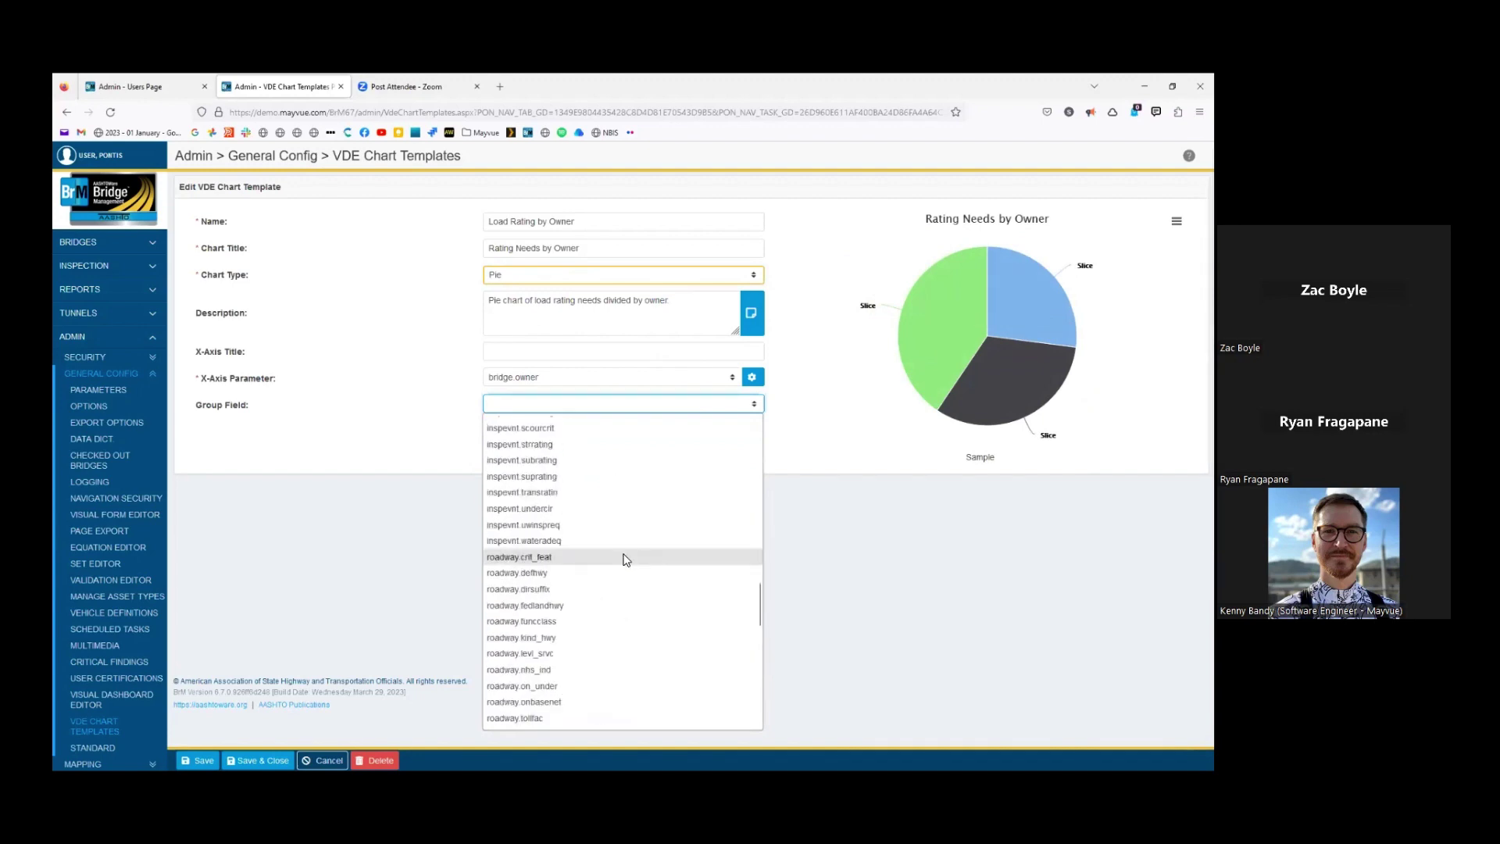
pyautogui.scroll(5, 625, 558)
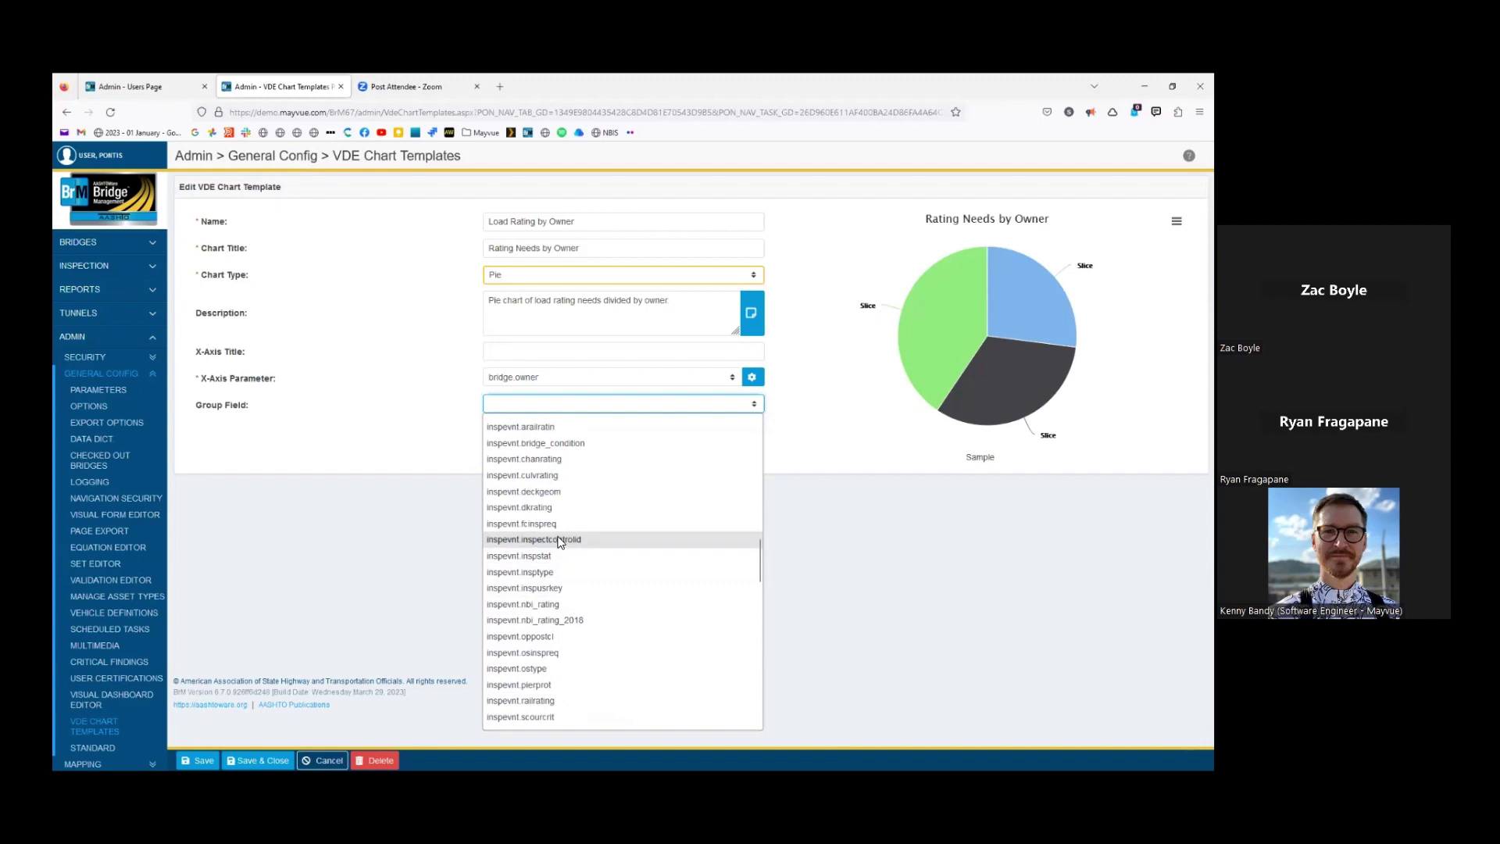
pyautogui.scroll(-4, 560, 541)
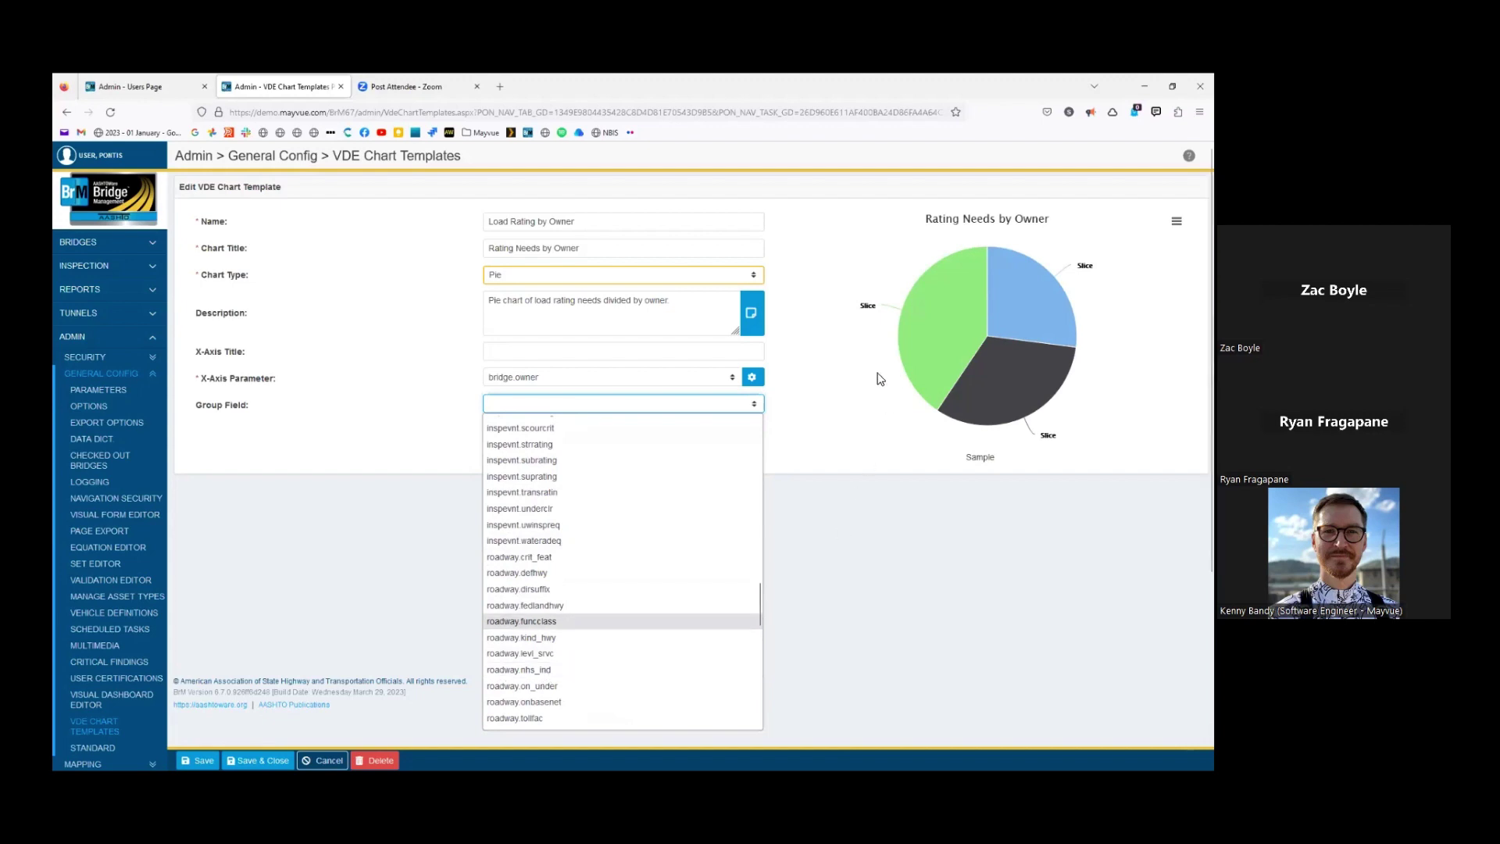
pyautogui.click(823, 392)
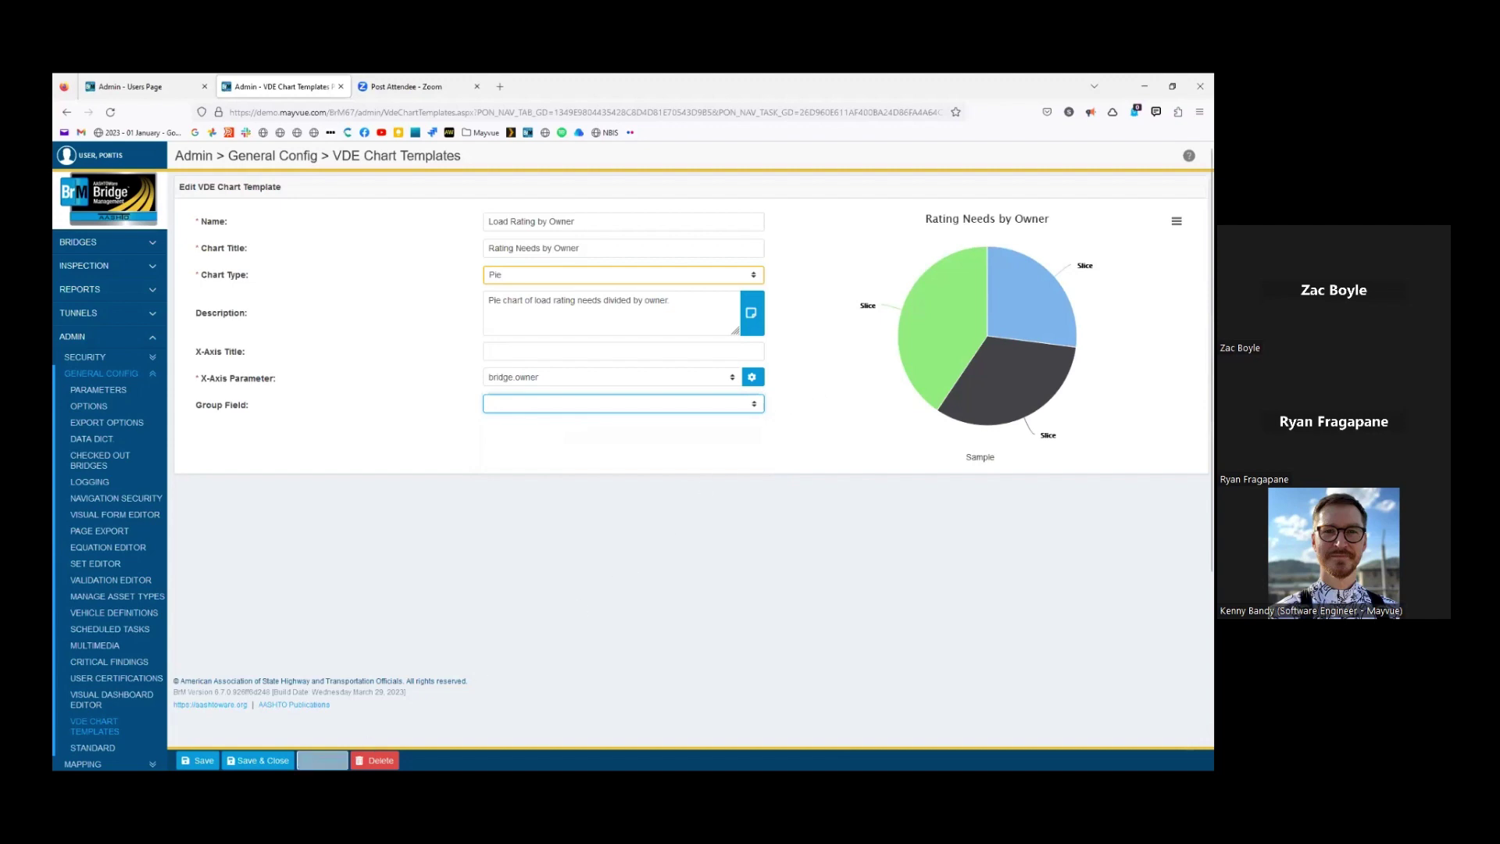
pyautogui.click(322, 760)
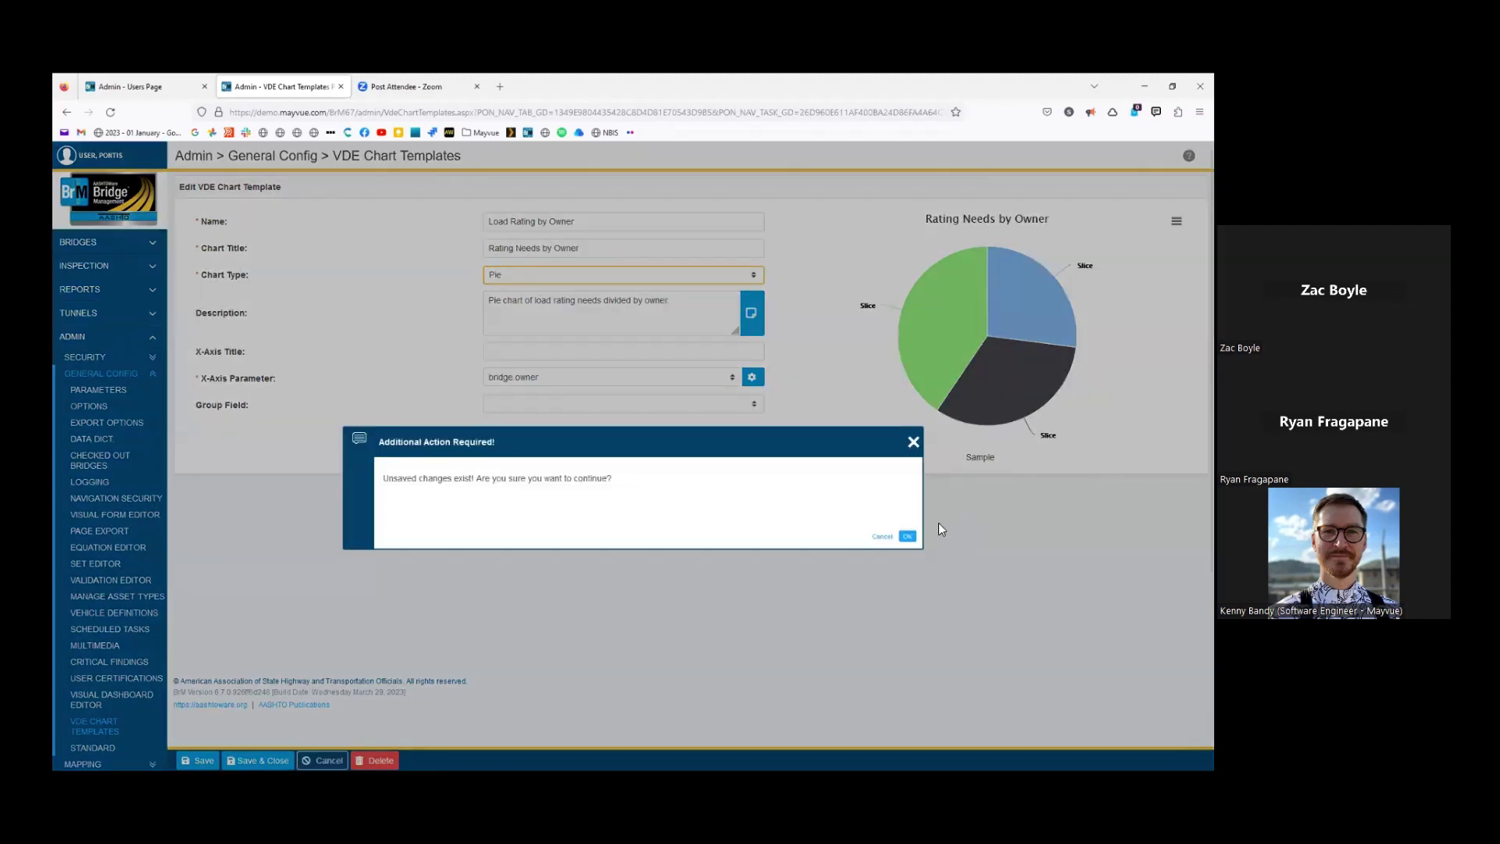
pyautogui.click(907, 536)
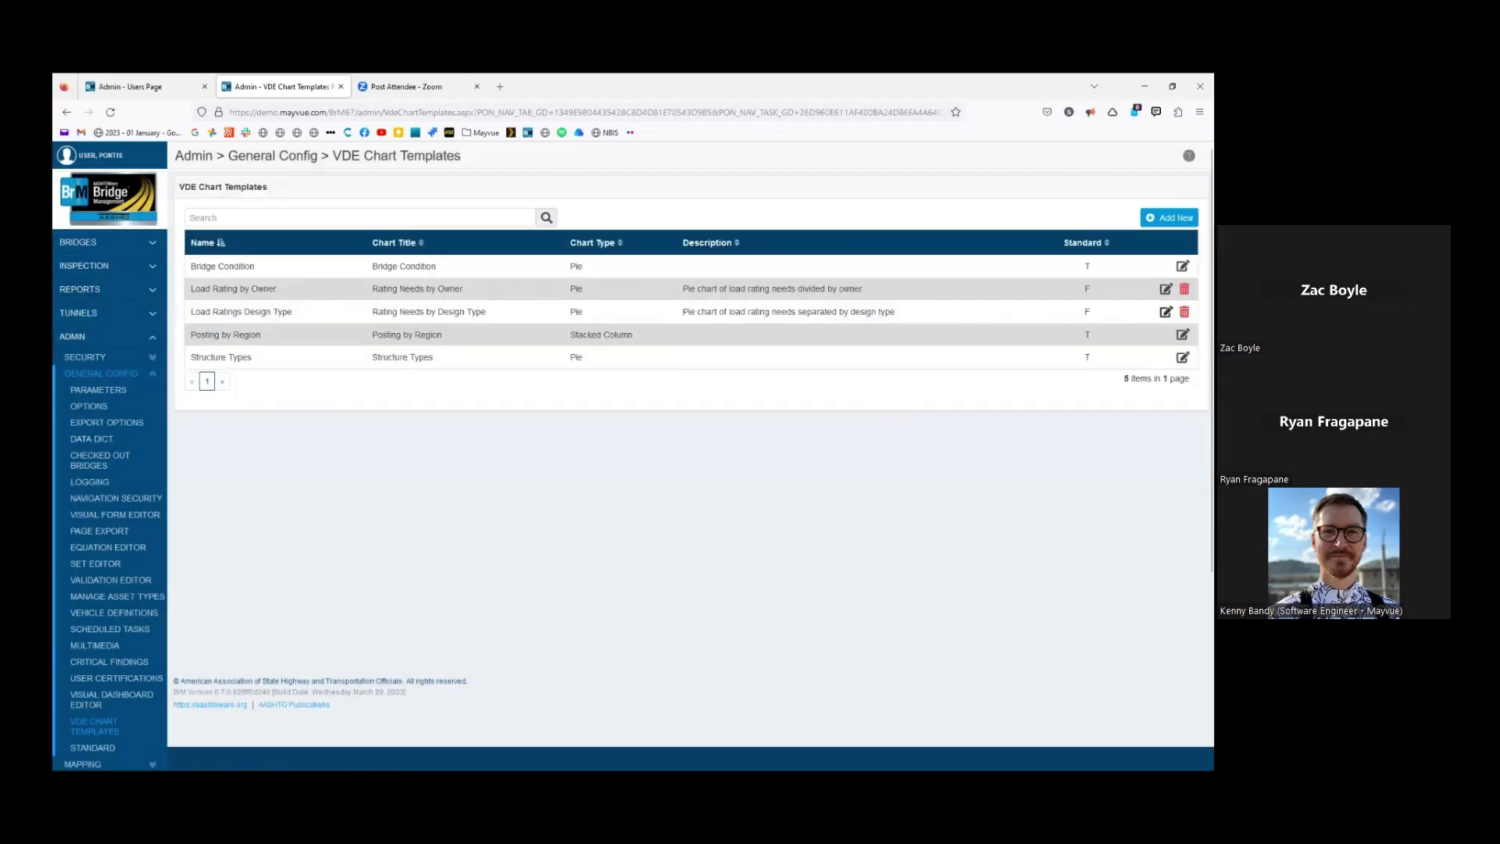
# Open the Load Ratings Design Type chart template, look over its X-Axis Parameter options and close the template
pyautogui.click(1166, 311)
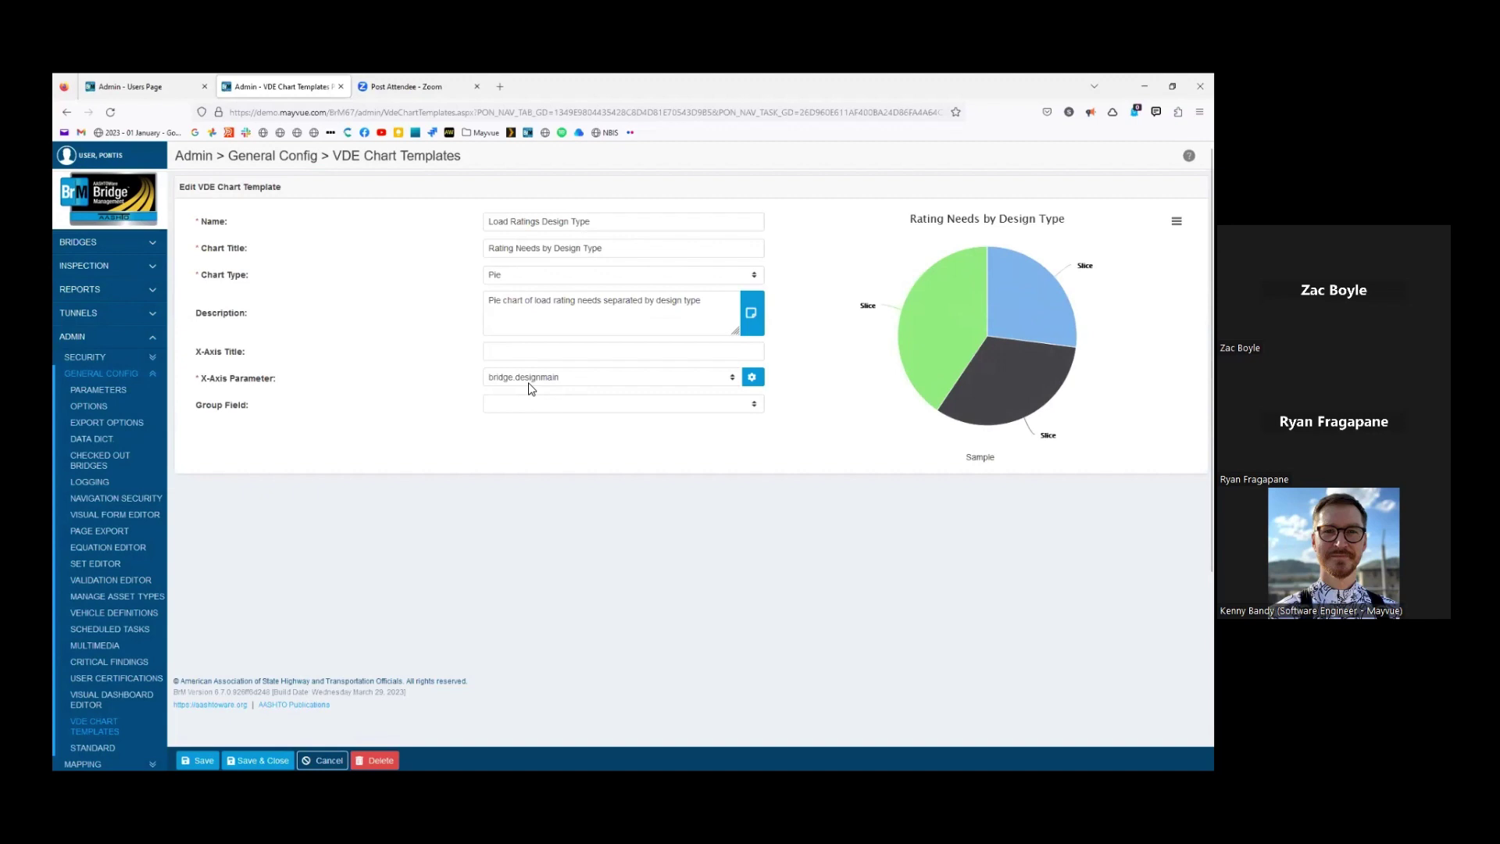
pyautogui.click(589, 383)
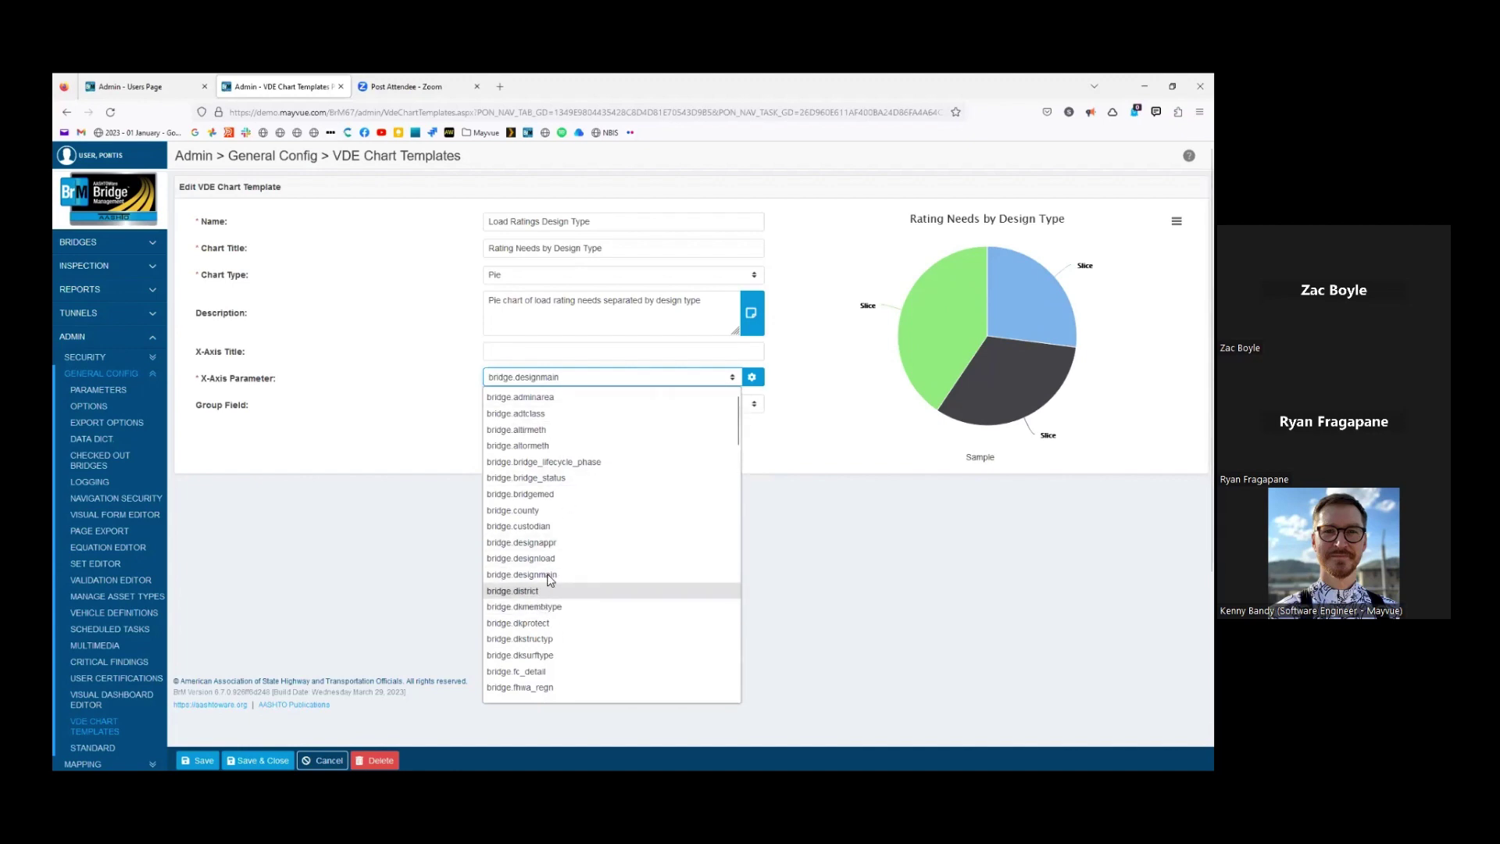
pyautogui.click(393, 475)
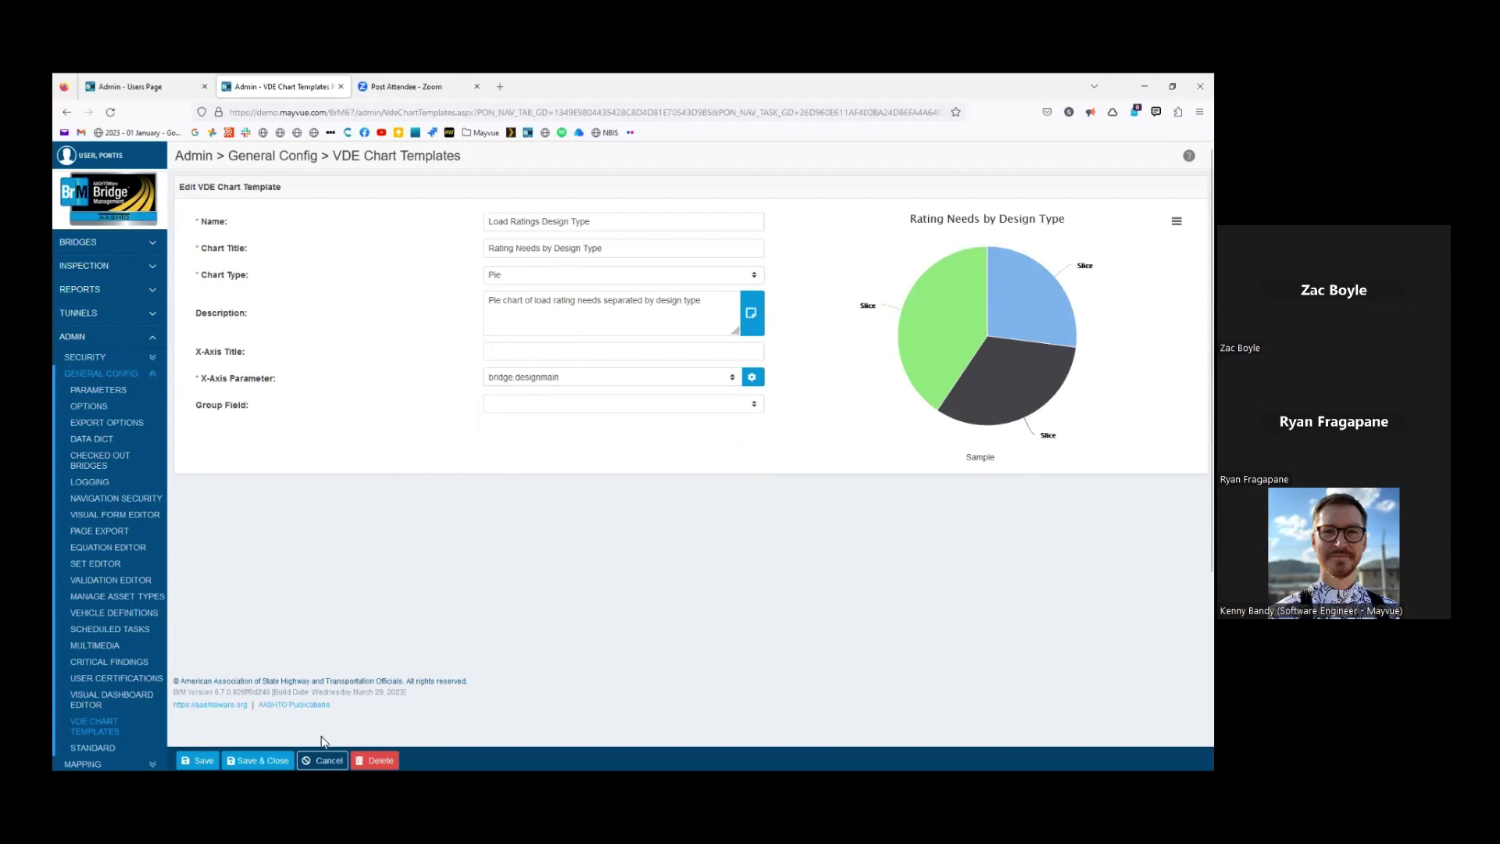
pyautogui.click(258, 760)
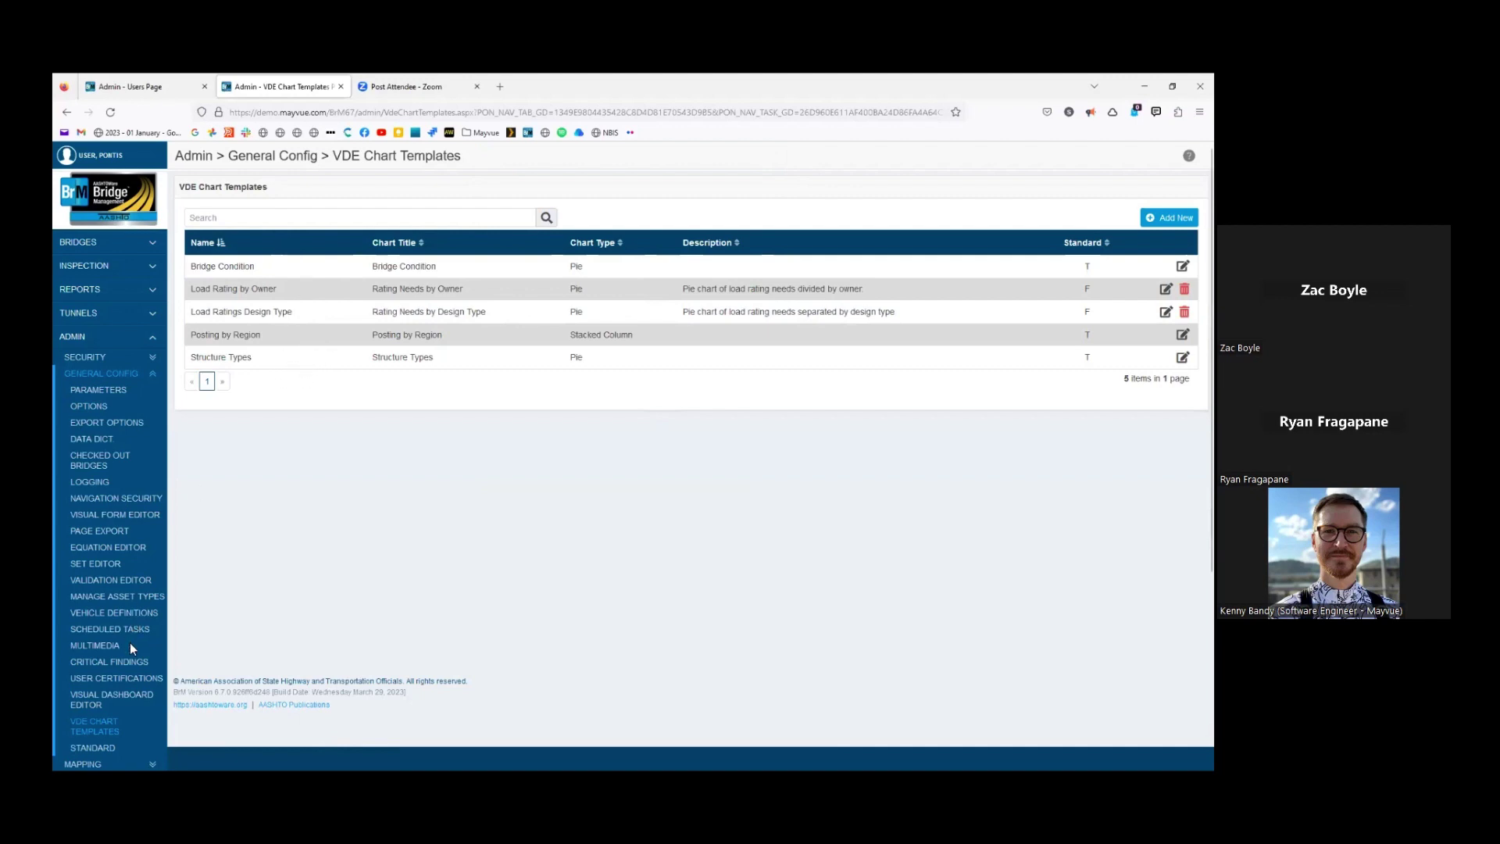
# Return to the Visual Dashboard Editor and open the Load Ratings Example dashboard for editing
pyautogui.click(138, 694)
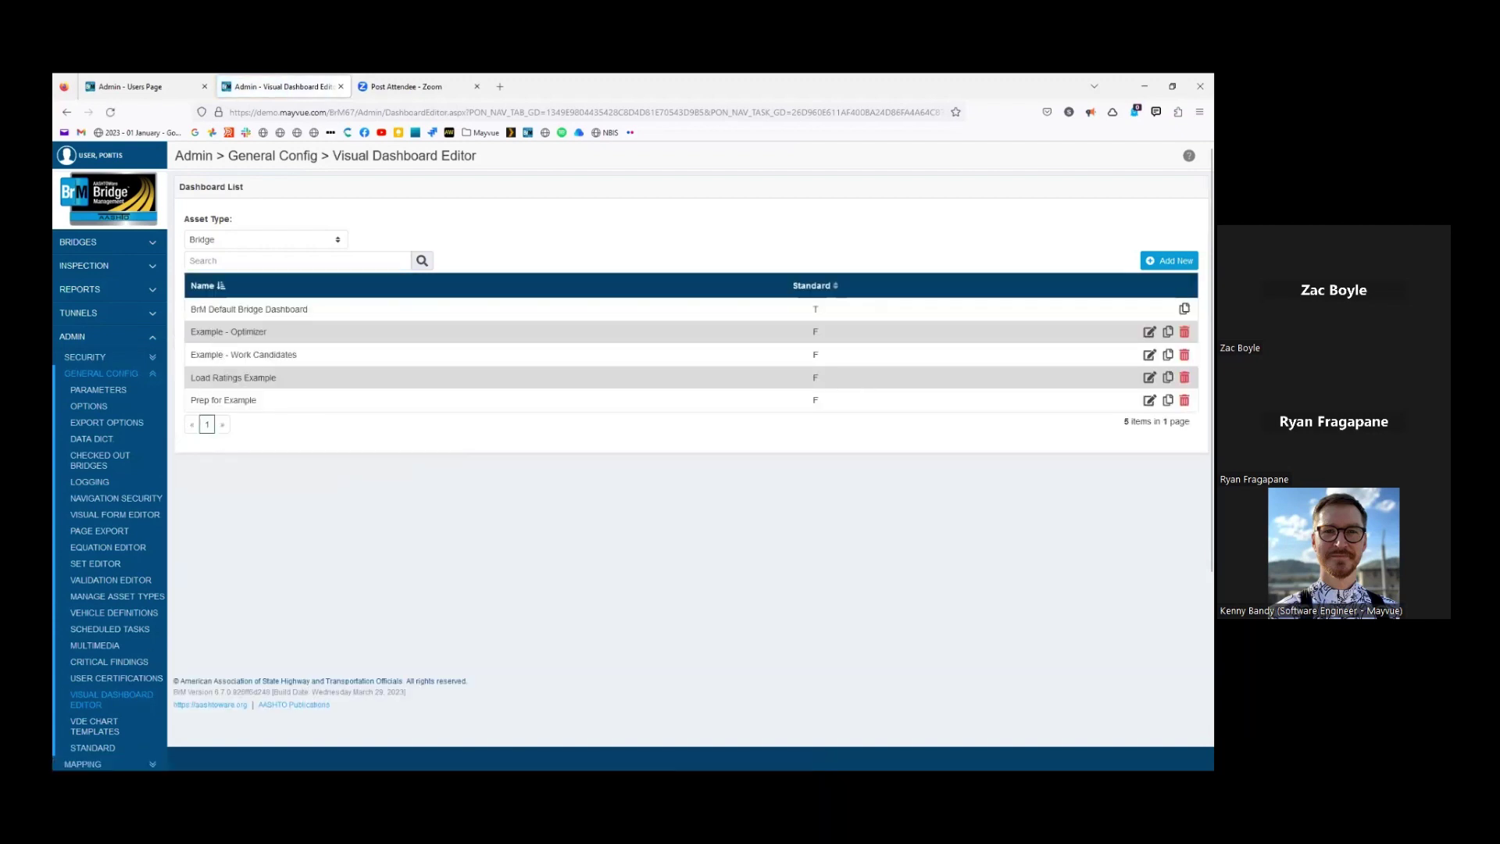
pyautogui.click(1149, 377)
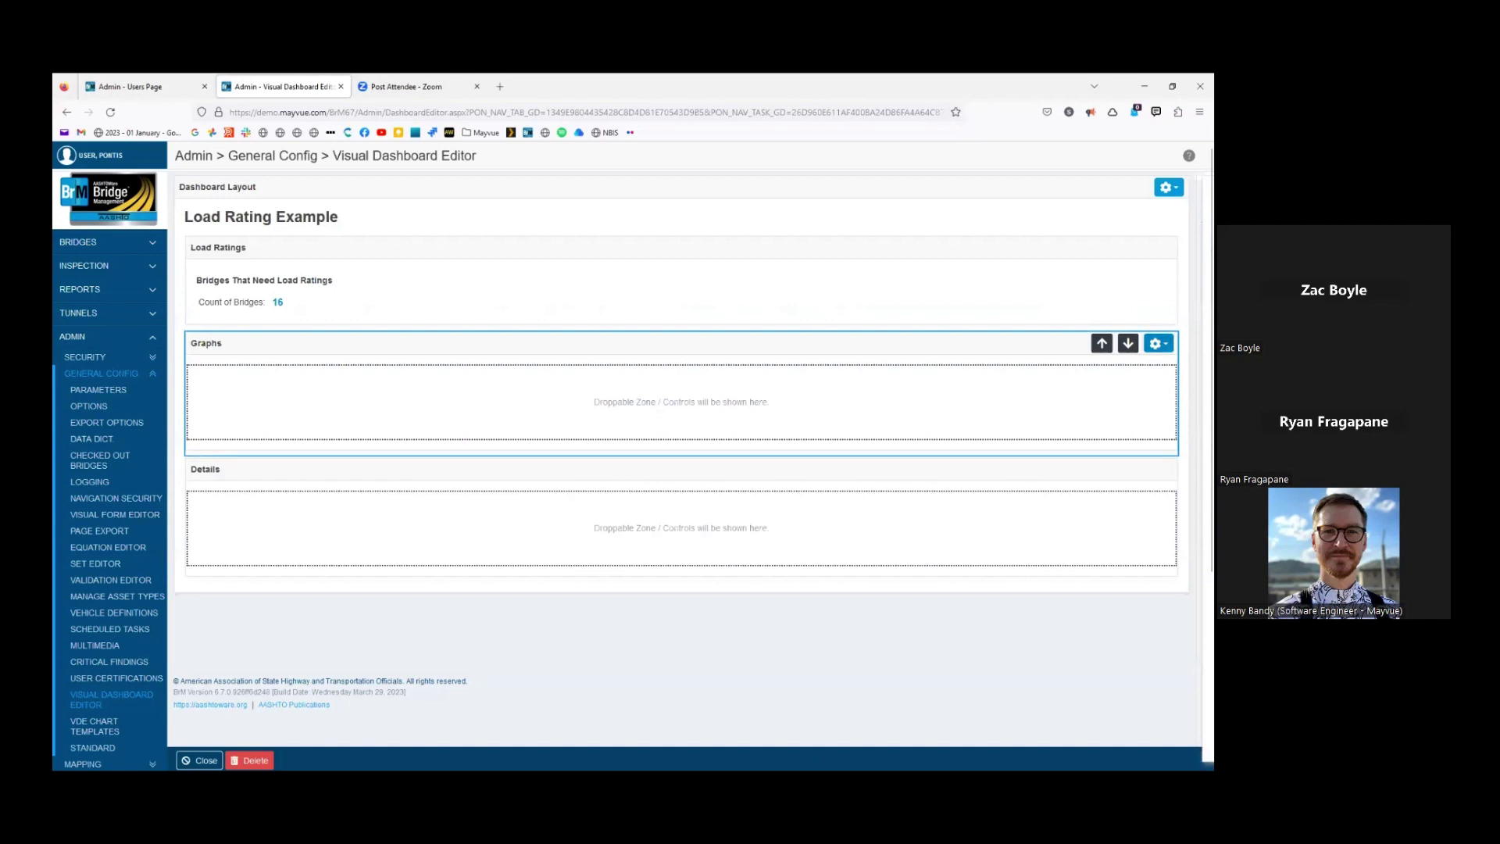
# Add a Chart Control to the Graphs section, using the Load Rating by Owner chart template
pyautogui.click(1159, 343)
pyautogui.click(1084, 417)
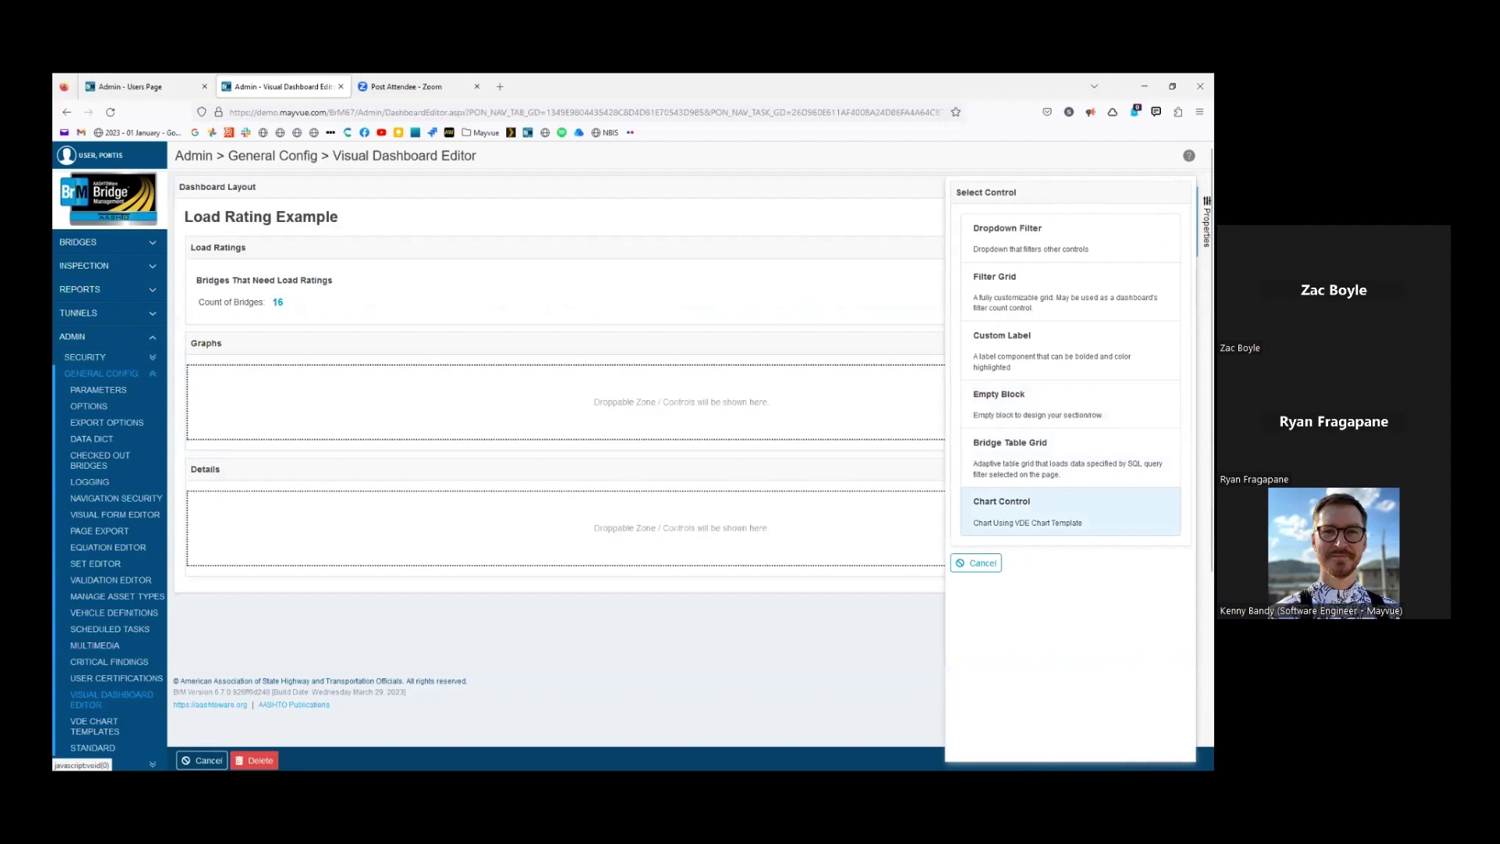
pyautogui.click(1070, 512)
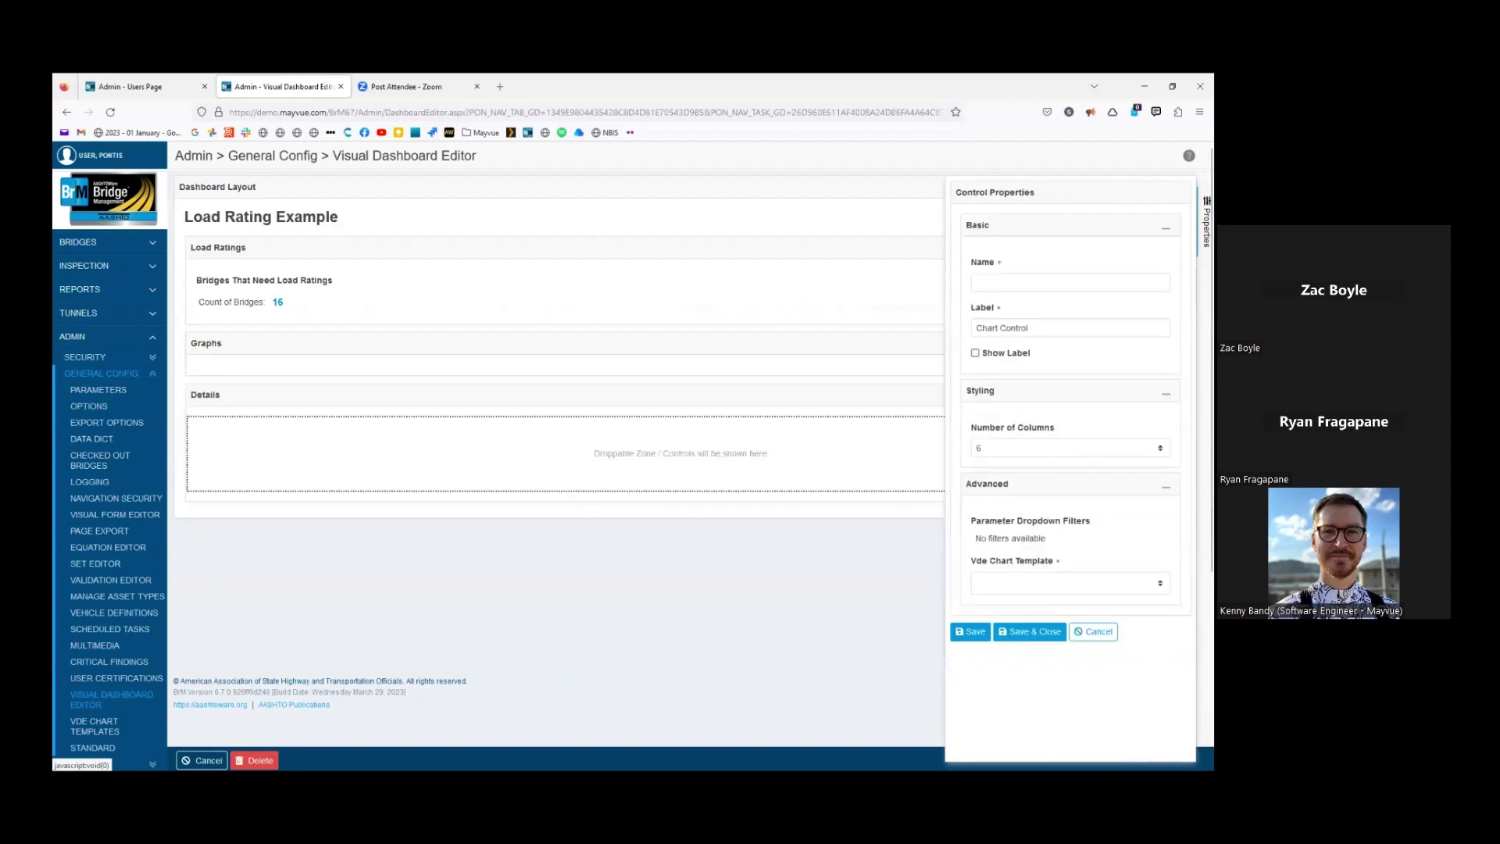
pyautogui.click(1070, 583)
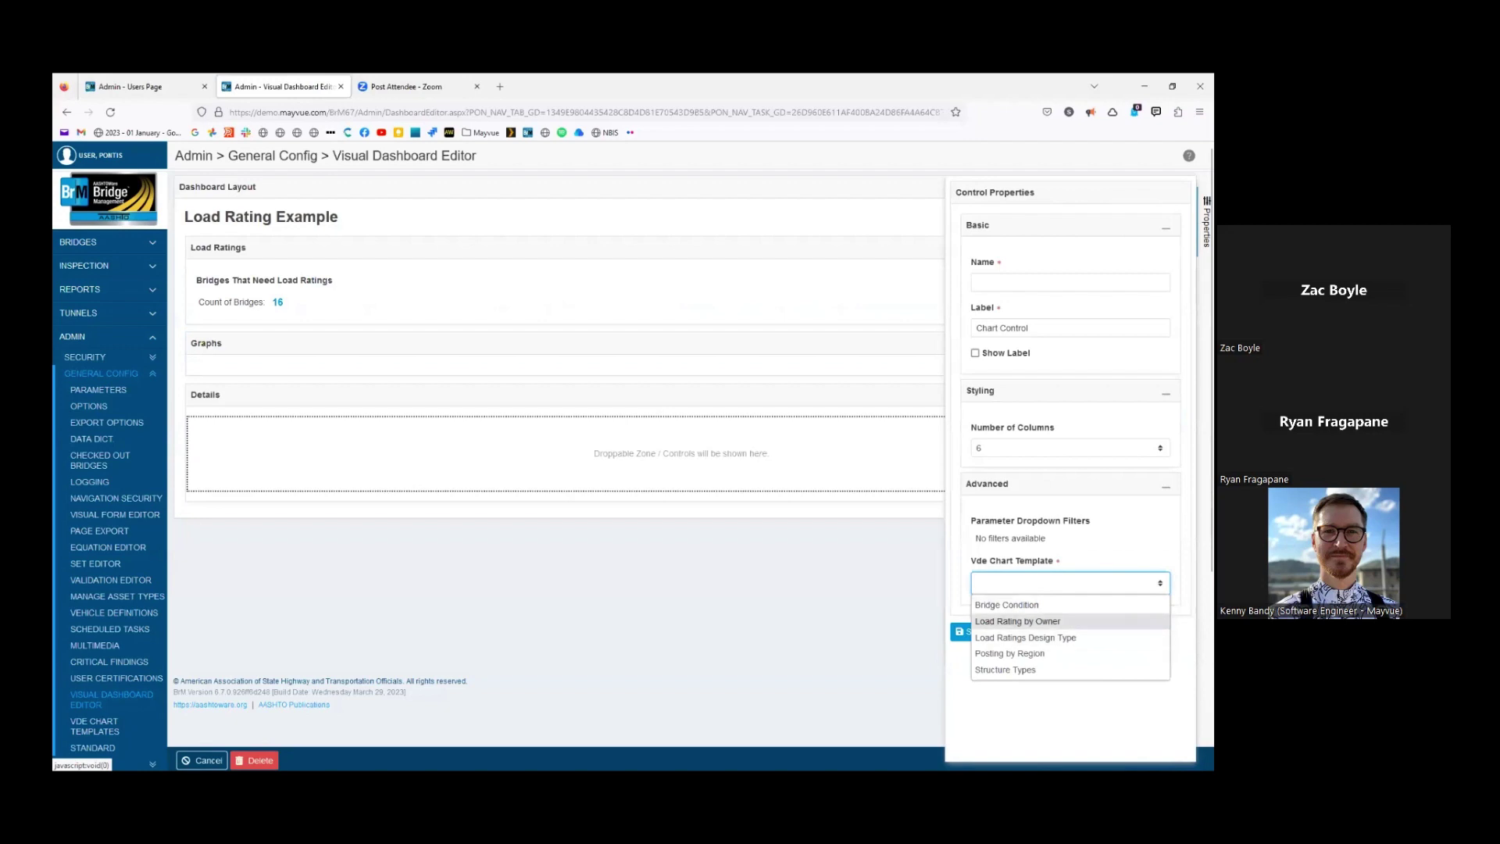
pyautogui.click(1017, 622)
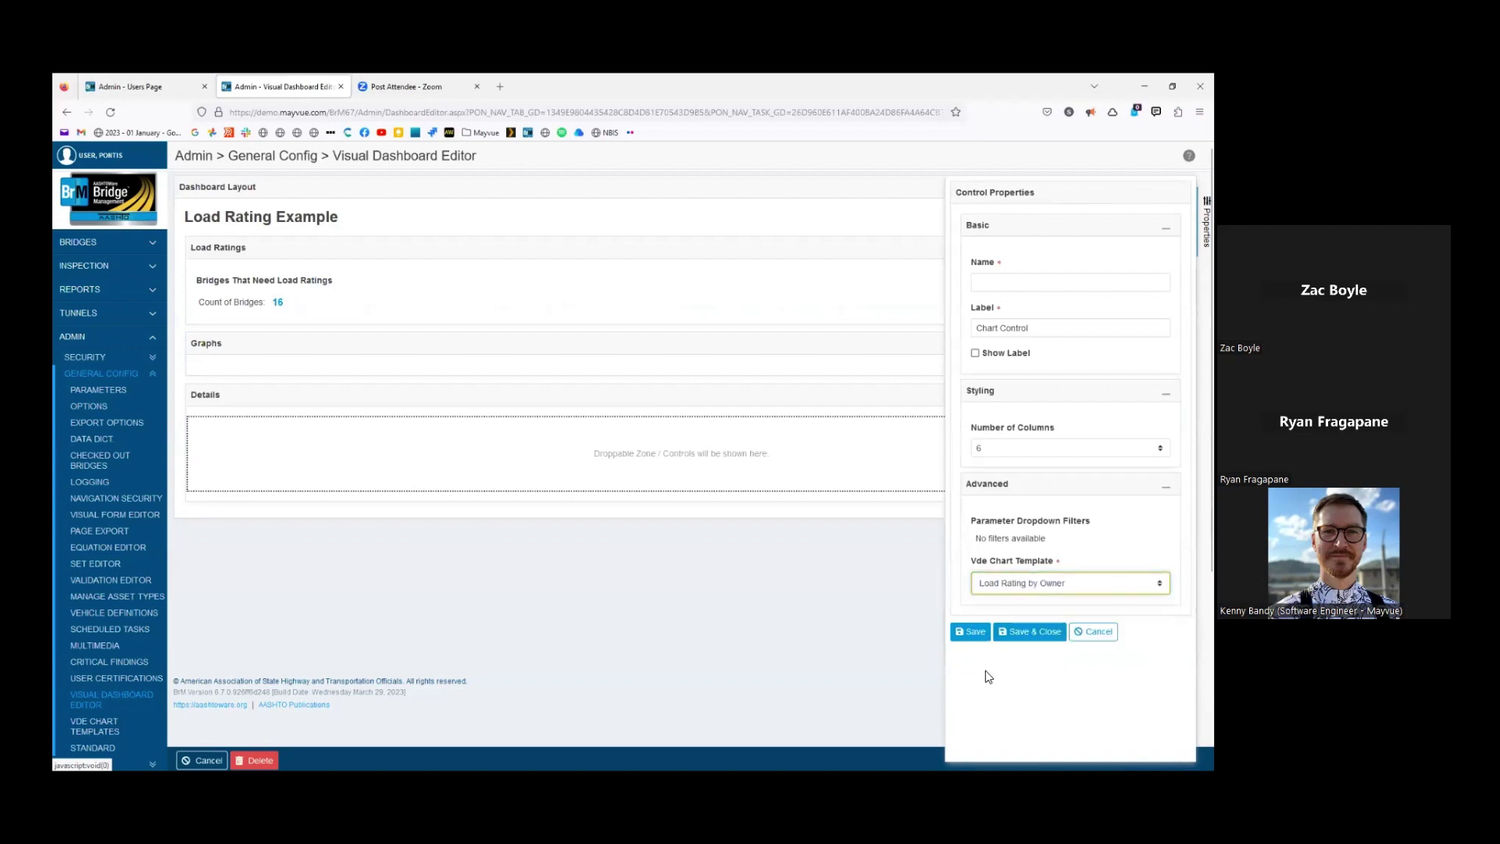
pyautogui.click(973, 633)
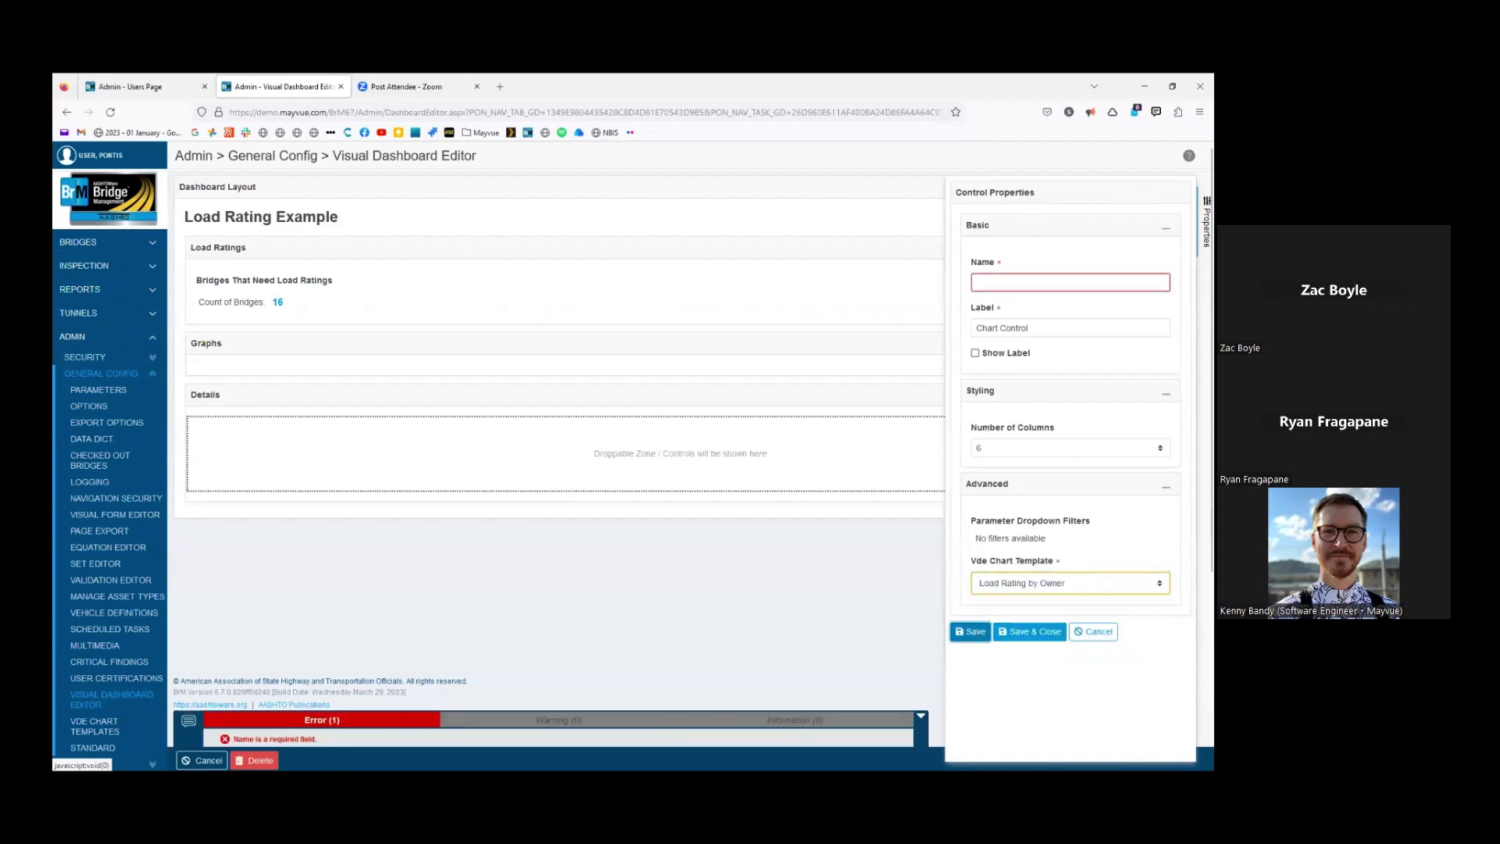
# Name the new chart control Load Rating By Owner, save it and close its properties
pyautogui.click(997, 283)
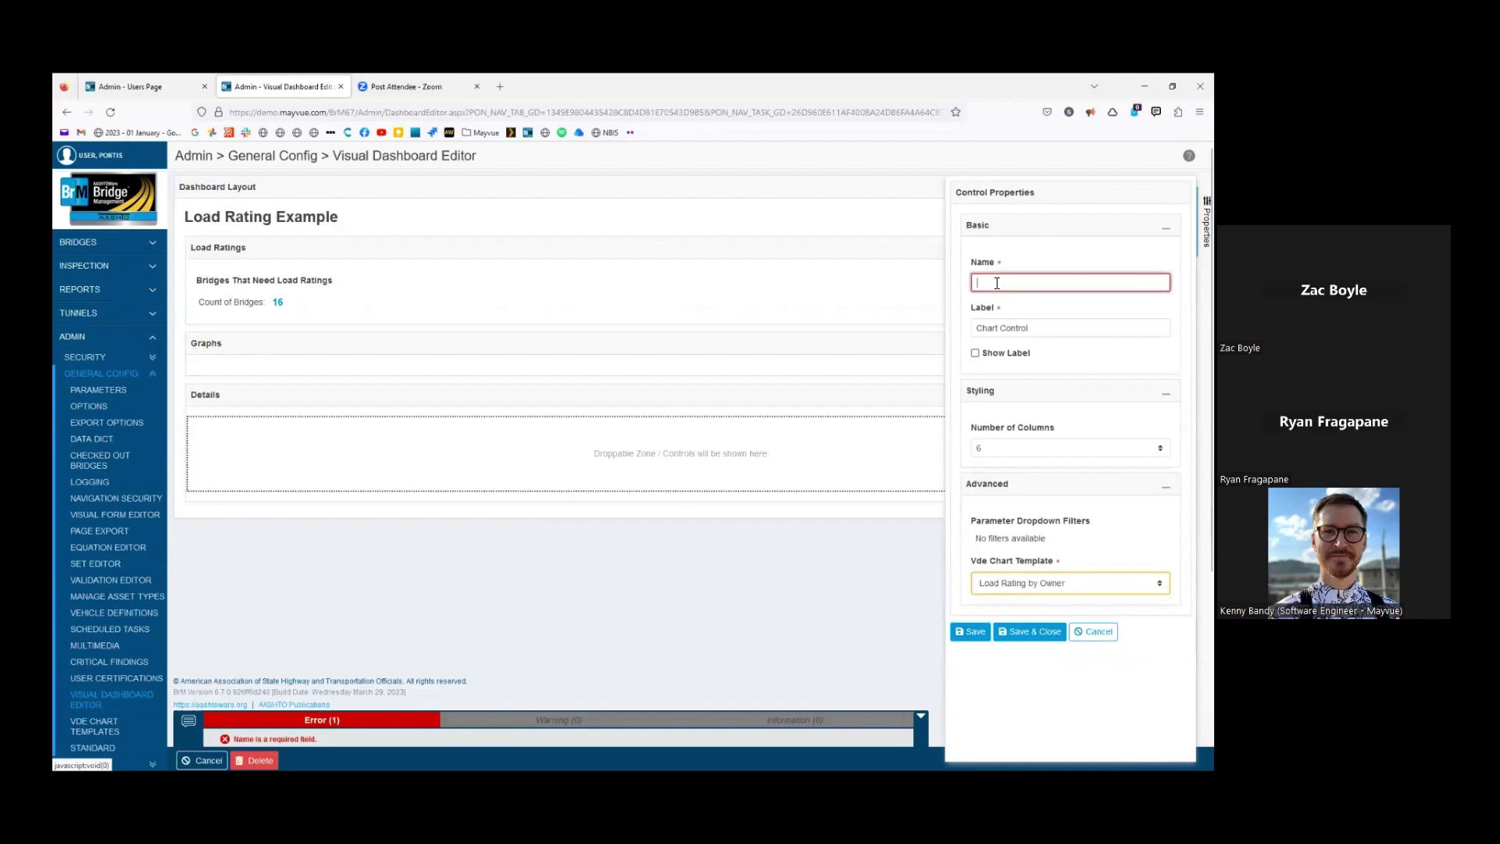
pyautogui.write('Load Rating')
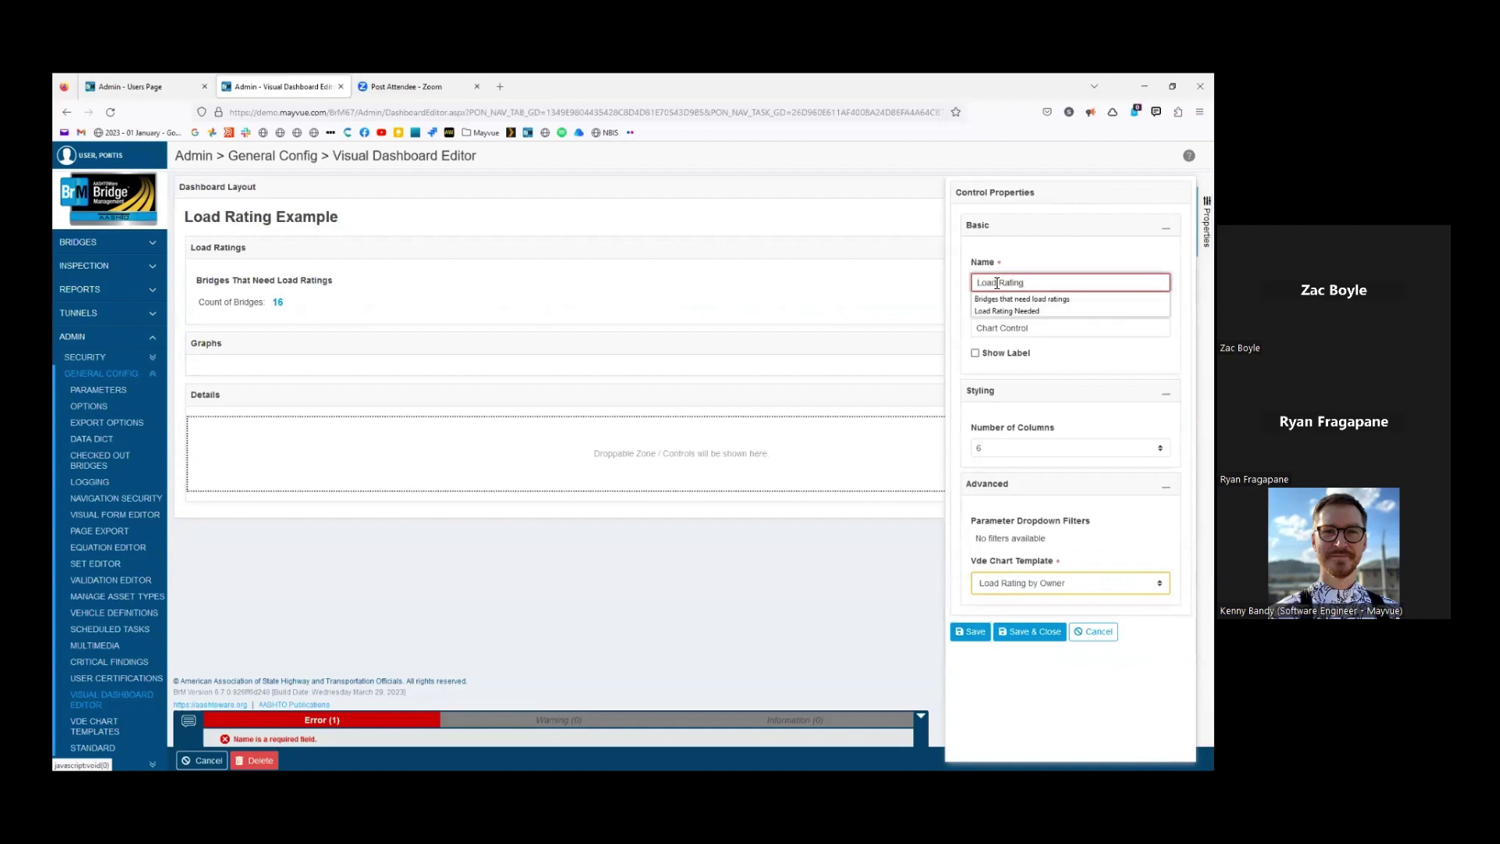
pyautogui.write(' By Owner')
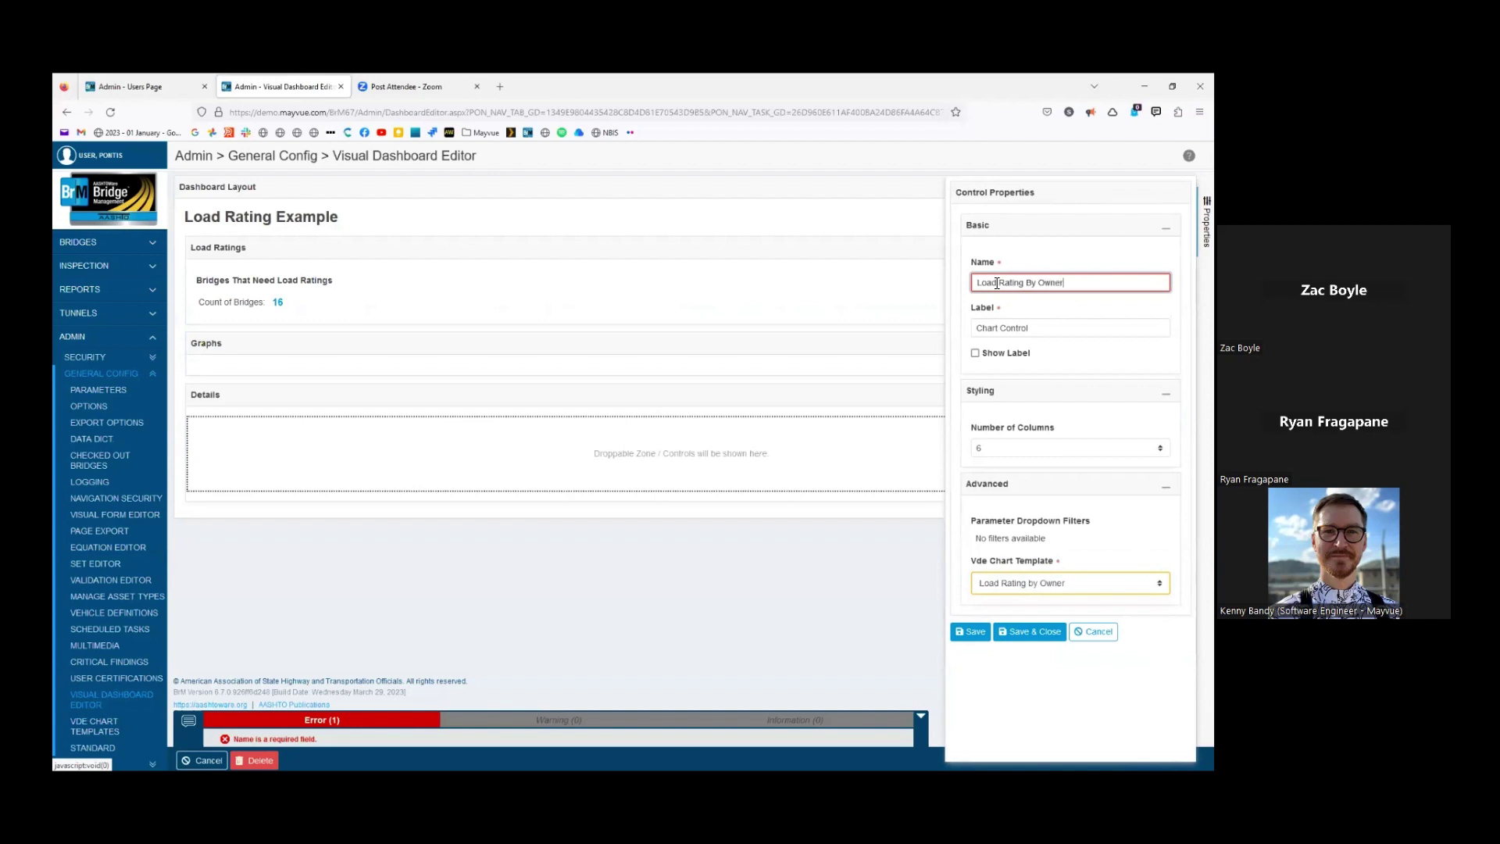
pyautogui.click(976, 639)
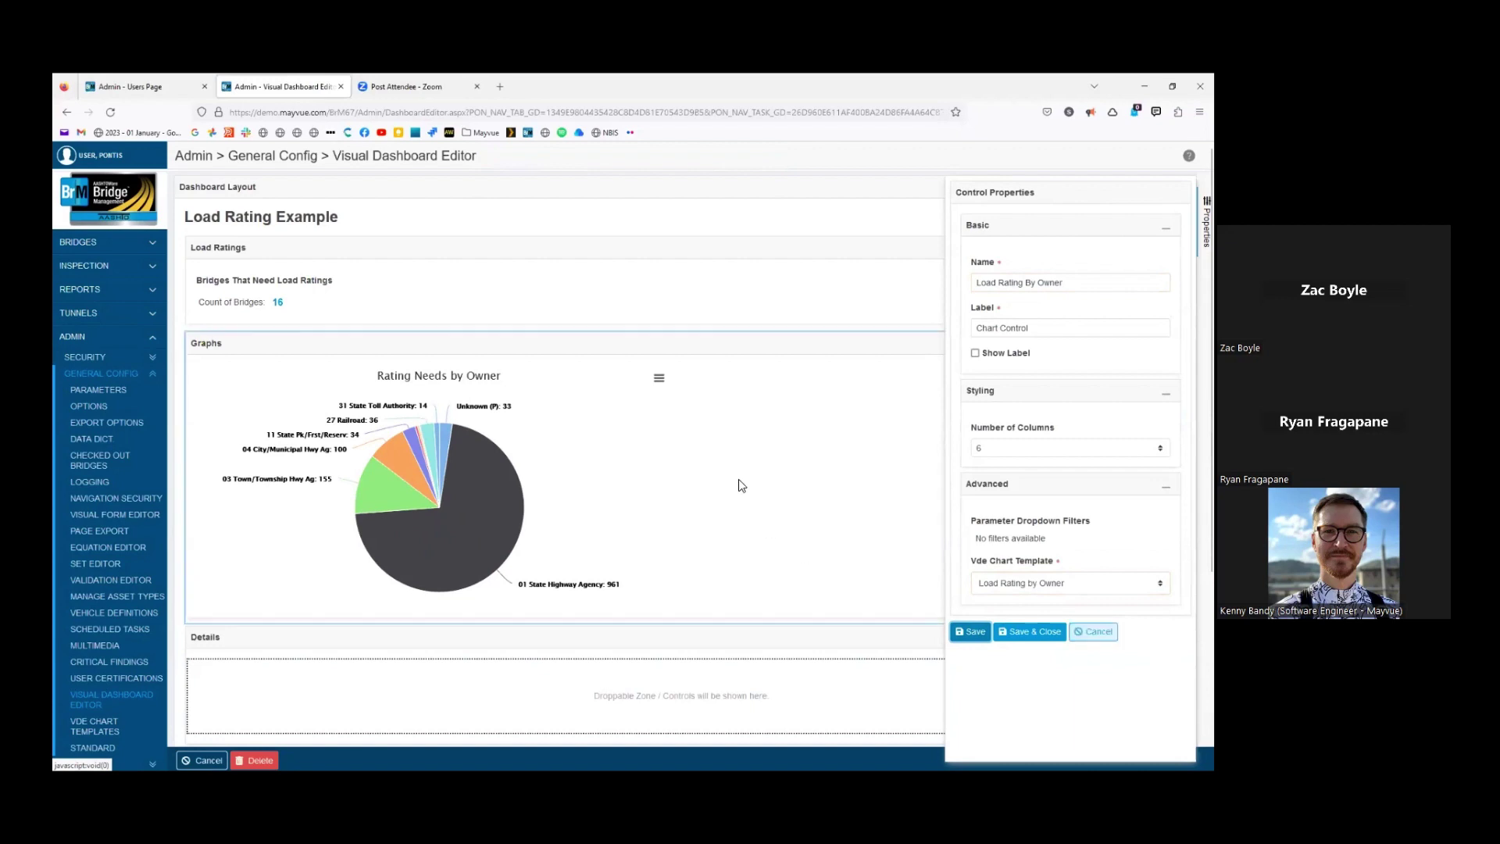
pyautogui.click(1093, 631)
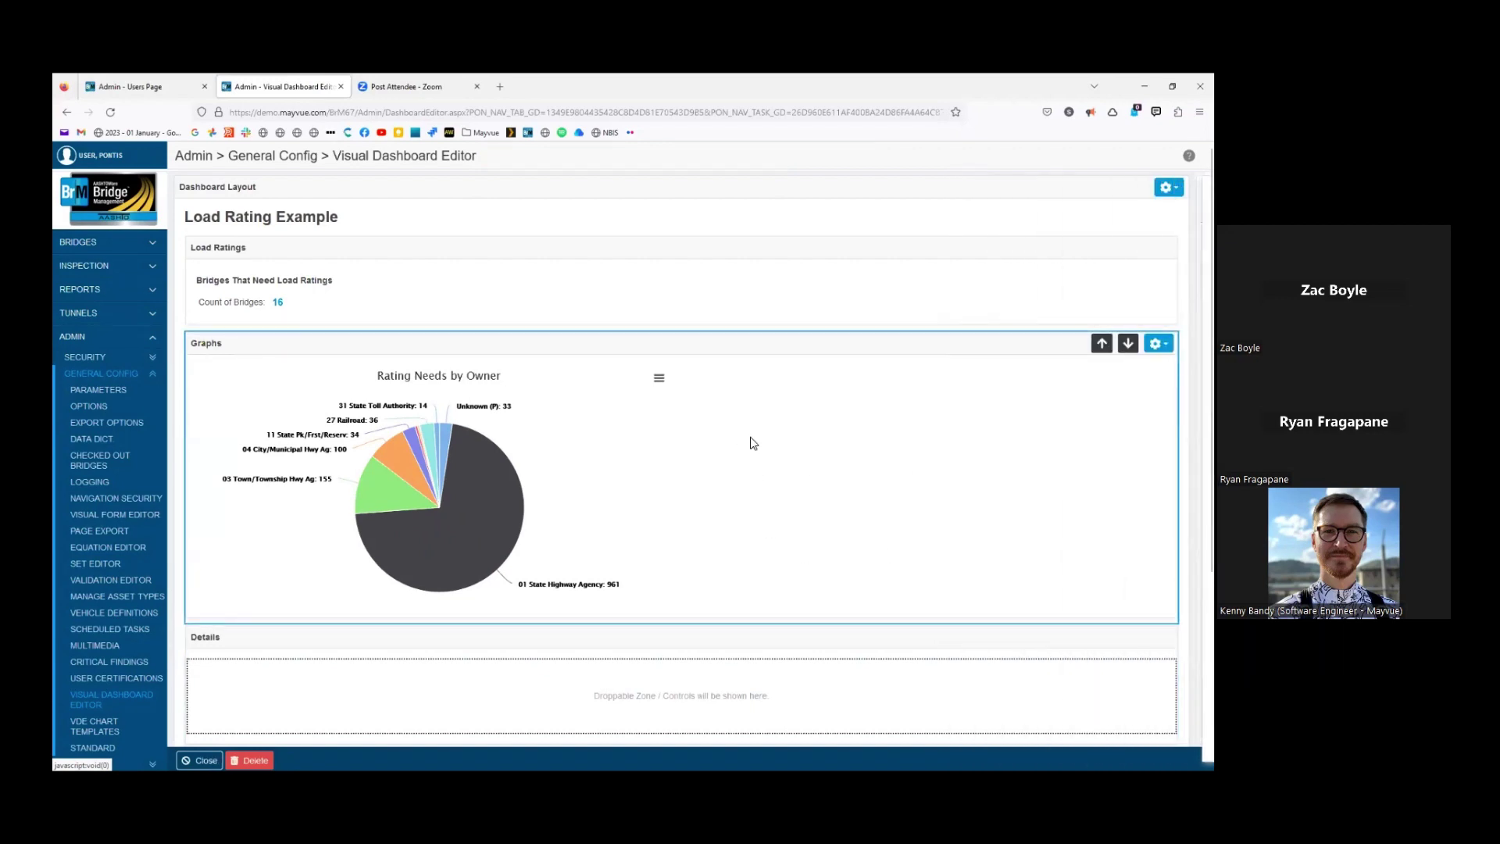
# Add a second Chart Control to the Graphs section, using the Load Ratings Design Type chart template
pyautogui.click(1158, 343)
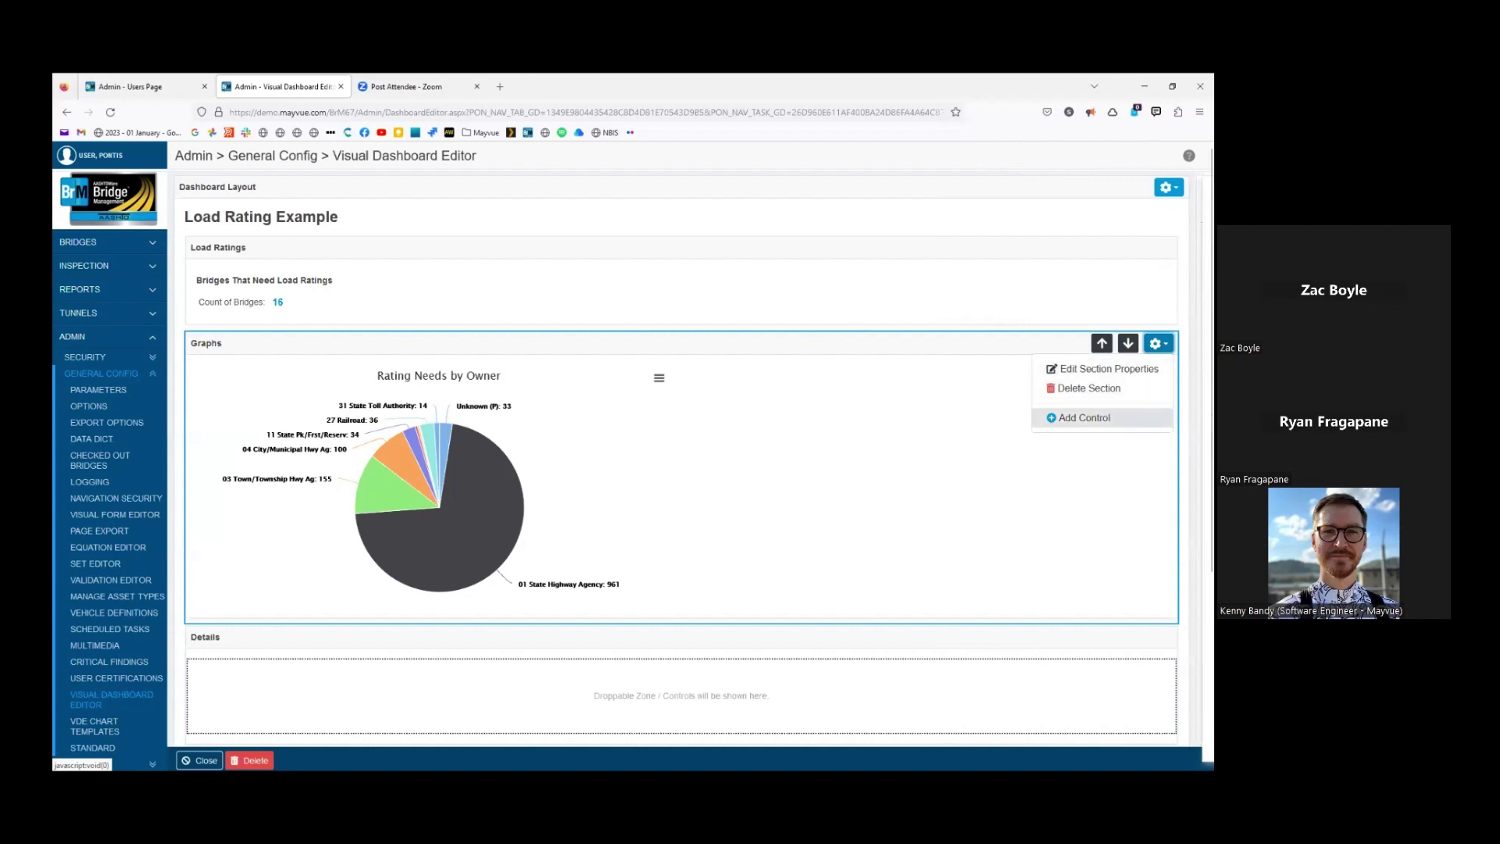
pyautogui.click(1085, 417)
pyautogui.click(1032, 512)
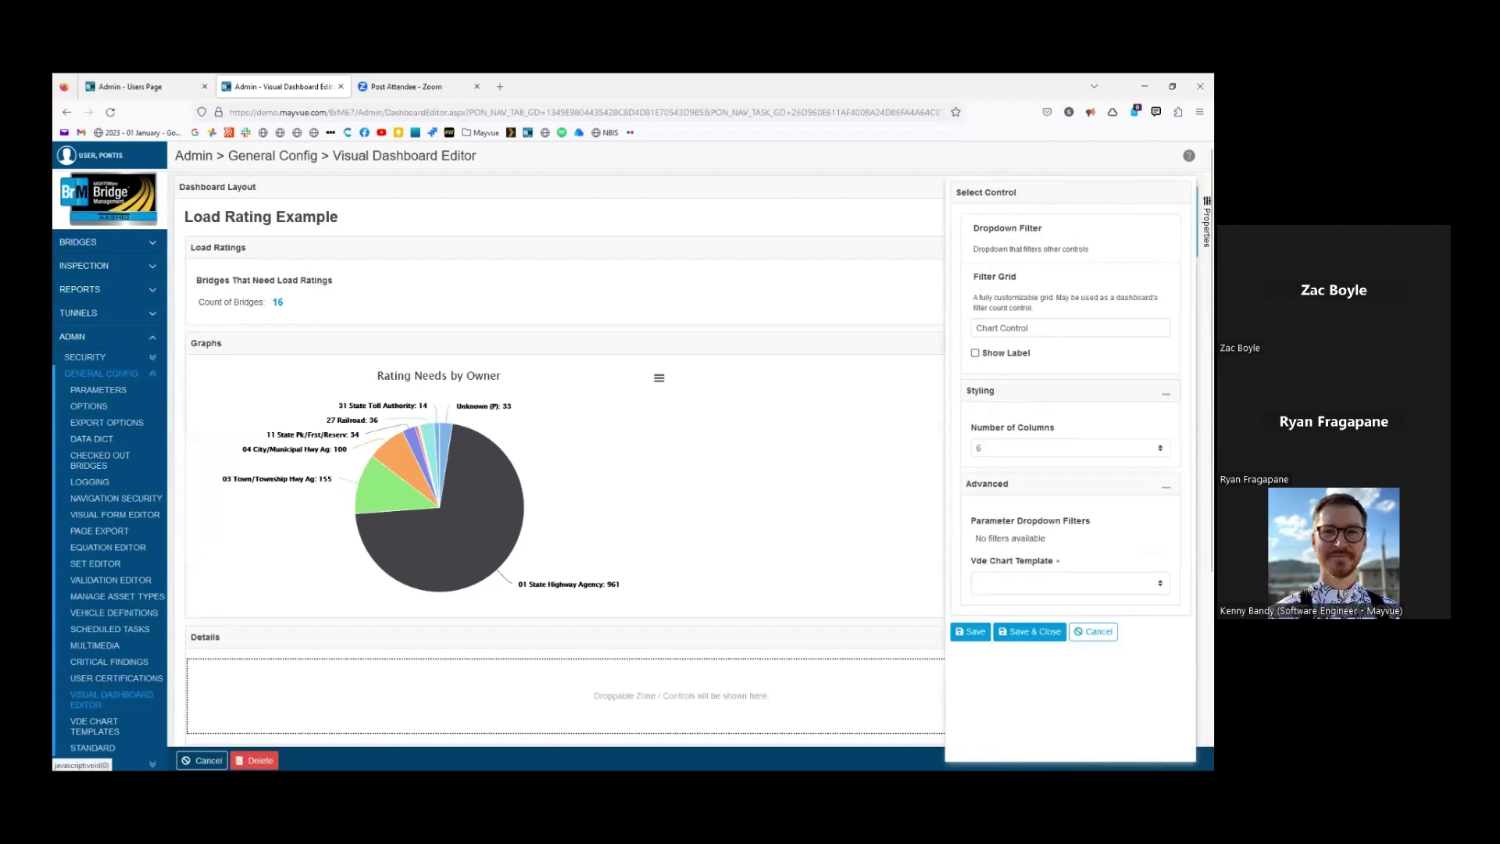
pyautogui.click(1071, 582)
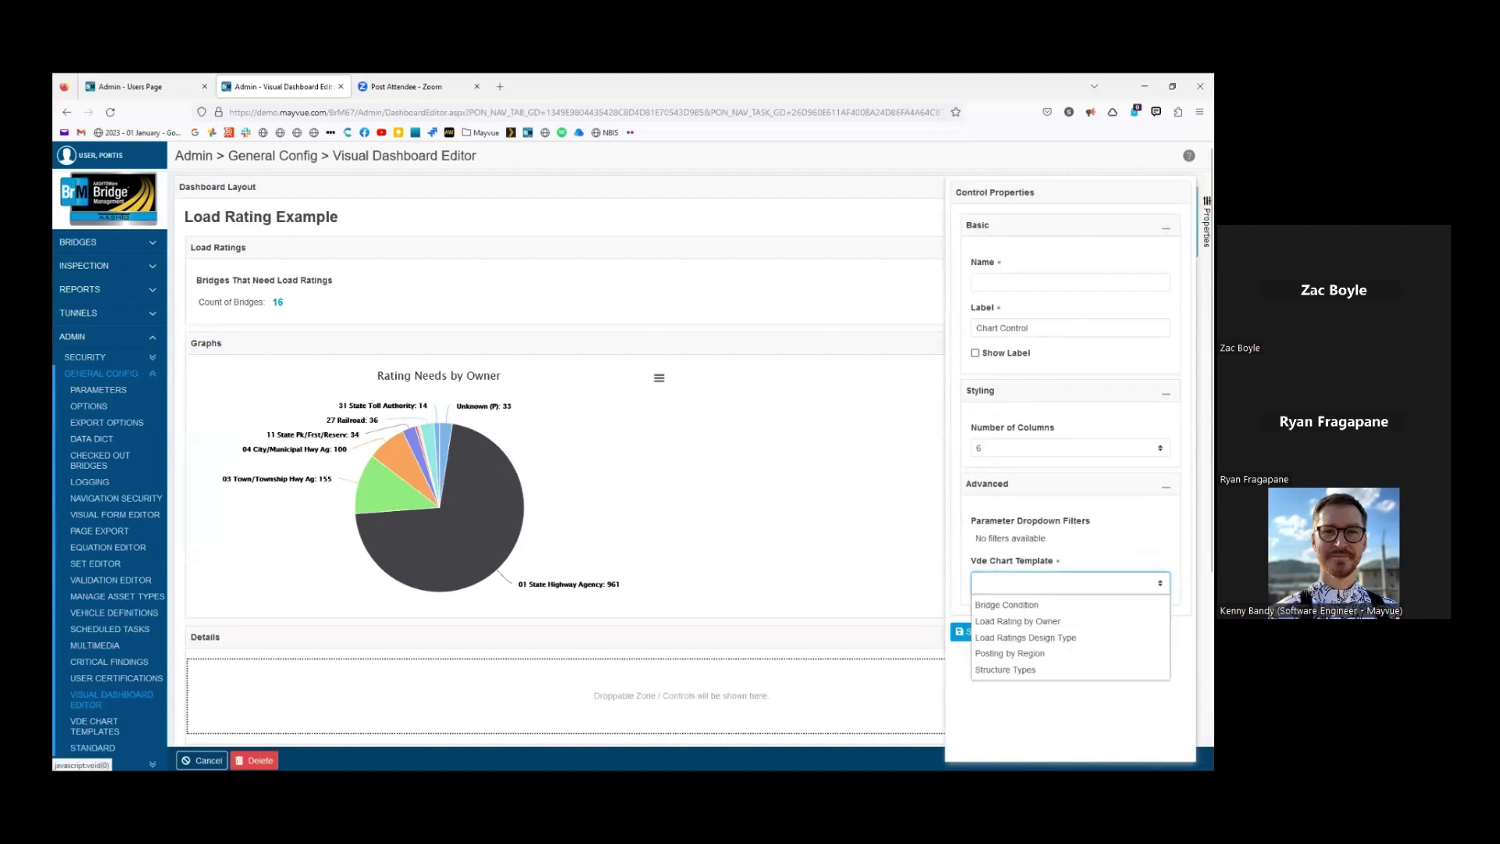
pyautogui.click(1030, 637)
# Name the second chart control Load Ratings by Design Type, then save and close it
pyautogui.click(1070, 282)
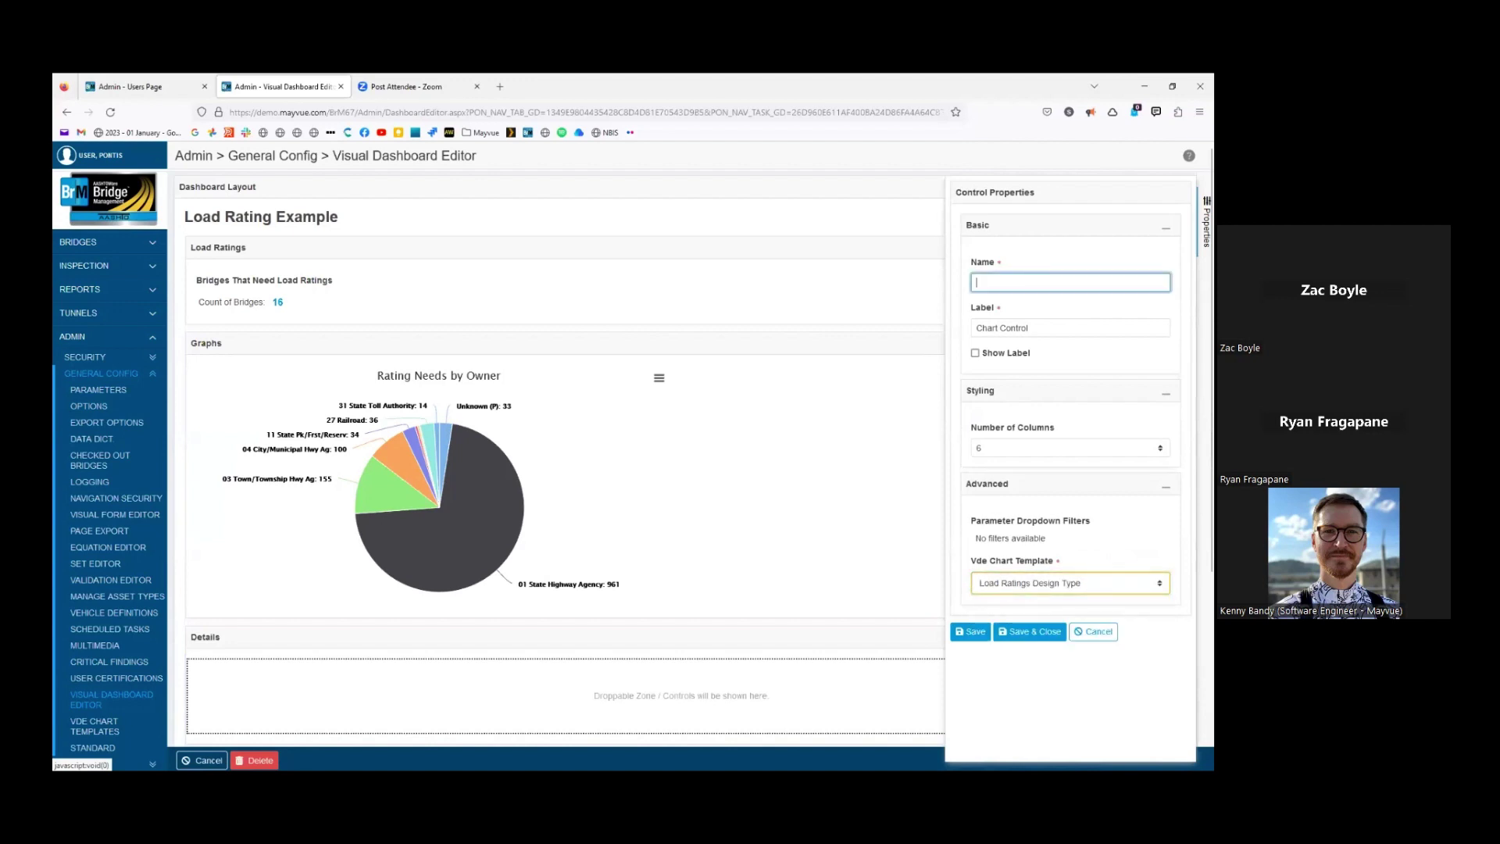
pyautogui.write('L')
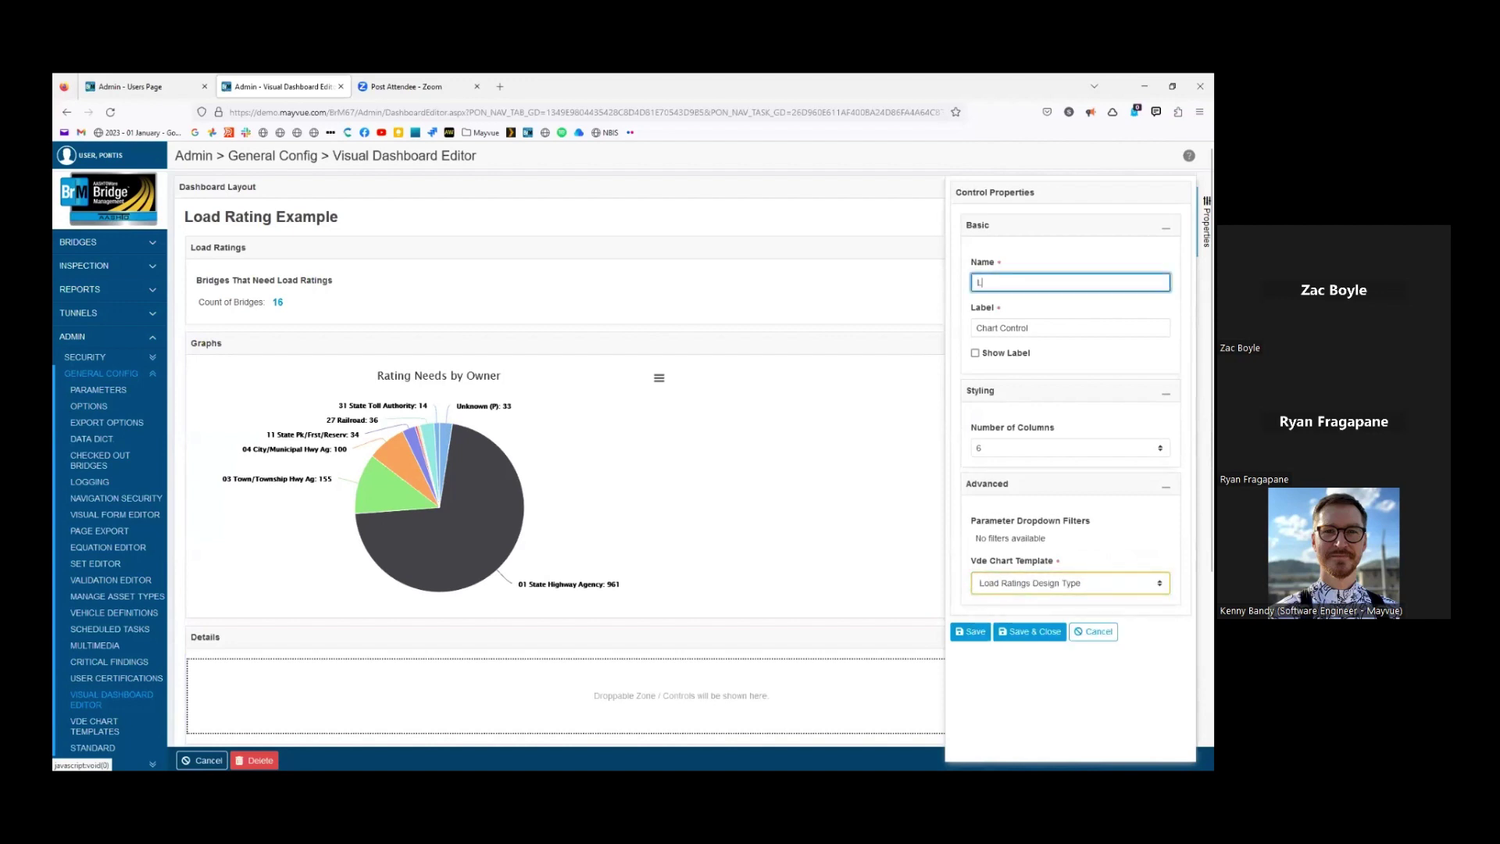
pyautogui.write('oad Ratings by D')
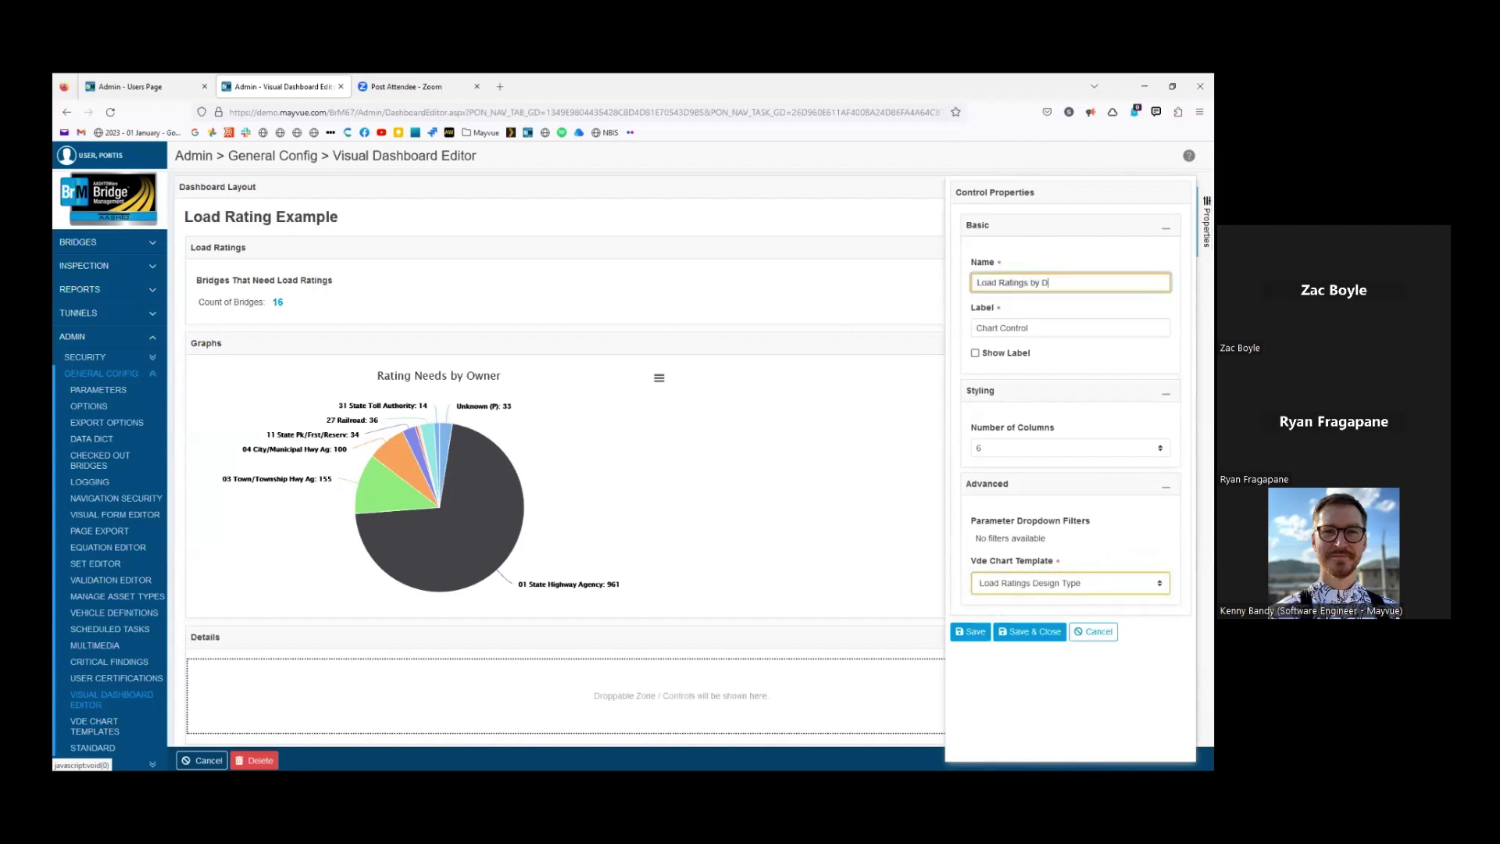
pyautogui.write('esign Type')
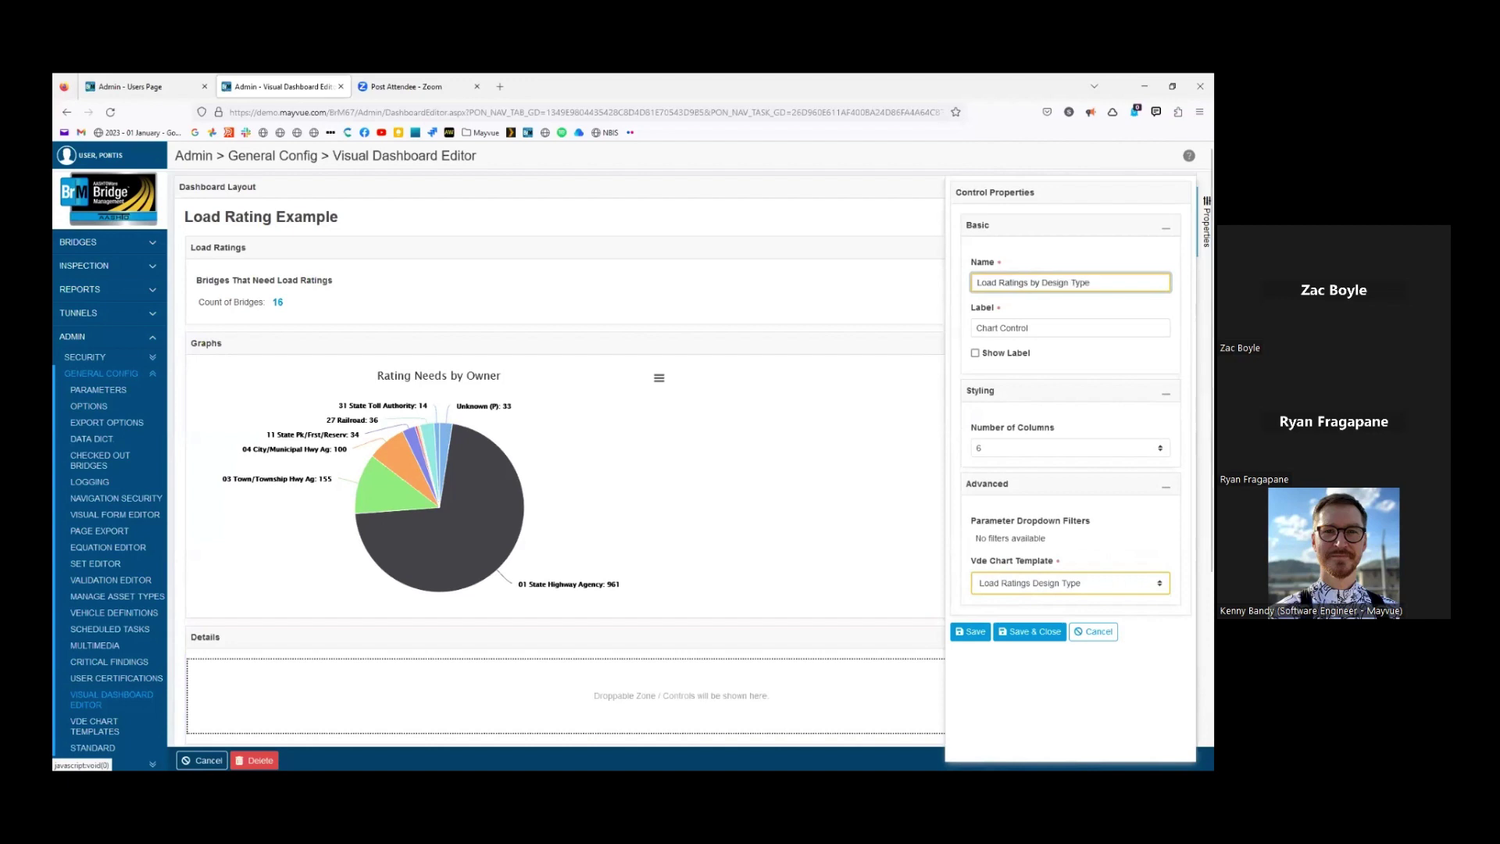
pyautogui.click(1028, 631)
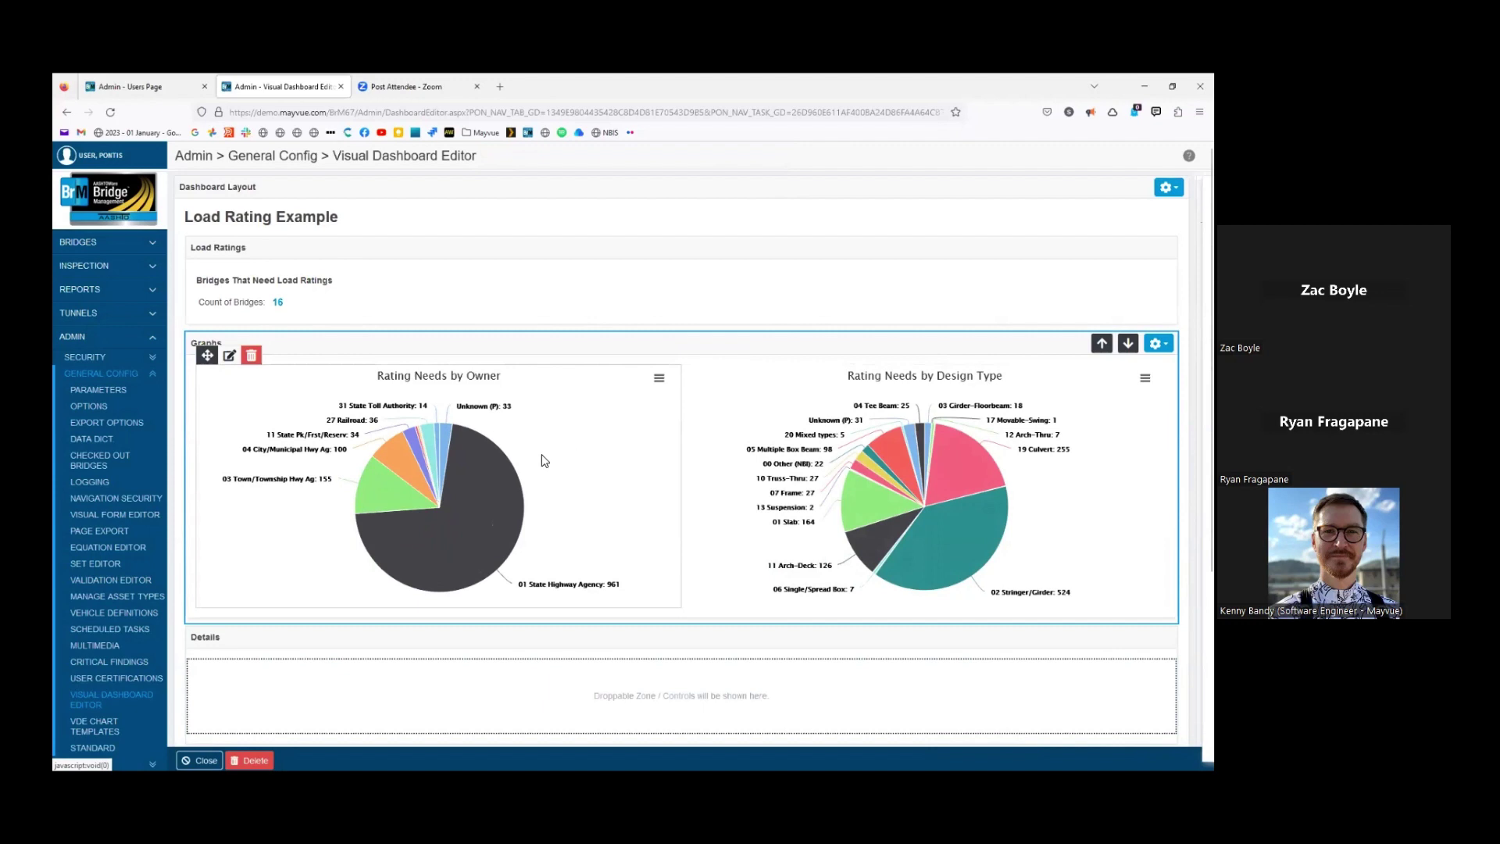
# Review the control properties of the Rating Needs by Owner chart and close them without changes
pyautogui.click(230, 358)
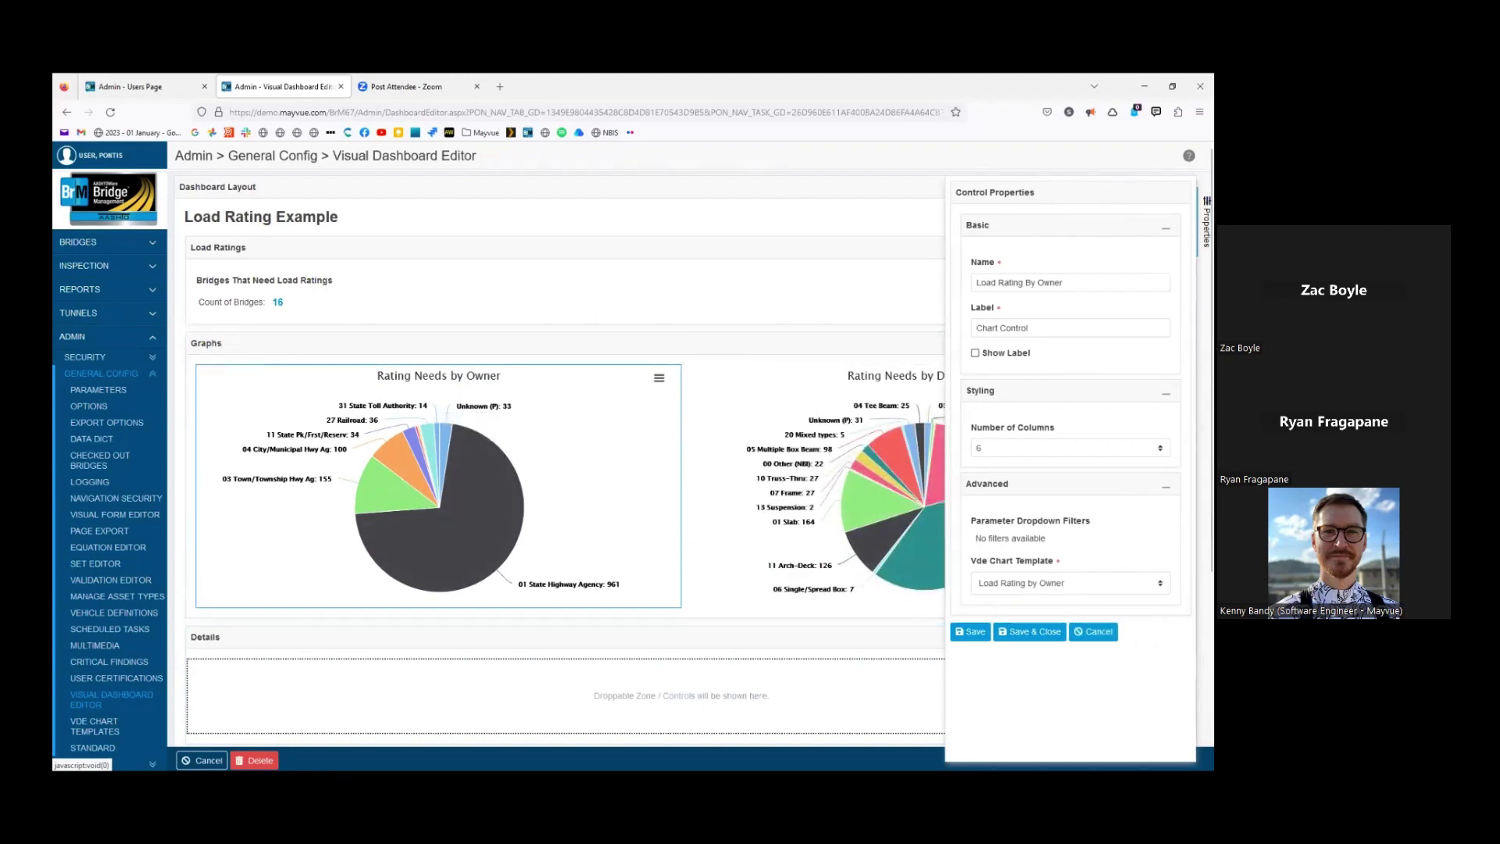
pyautogui.click(1093, 631)
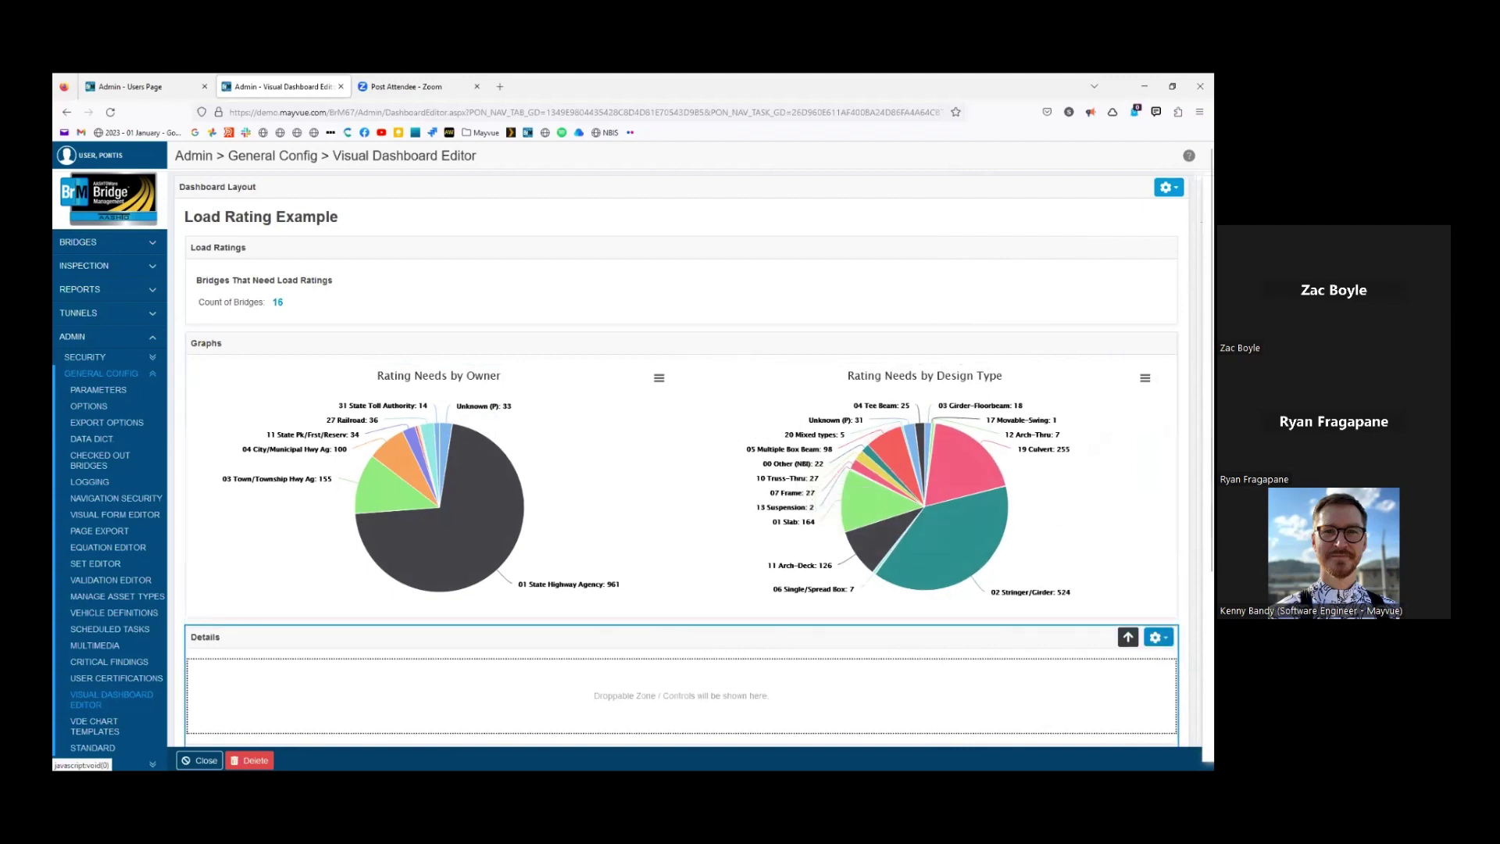
# Add a Bridge Table Grid control to the Details section
pyautogui.scroll(-3, 901, 609)
pyautogui.click(1159, 513)
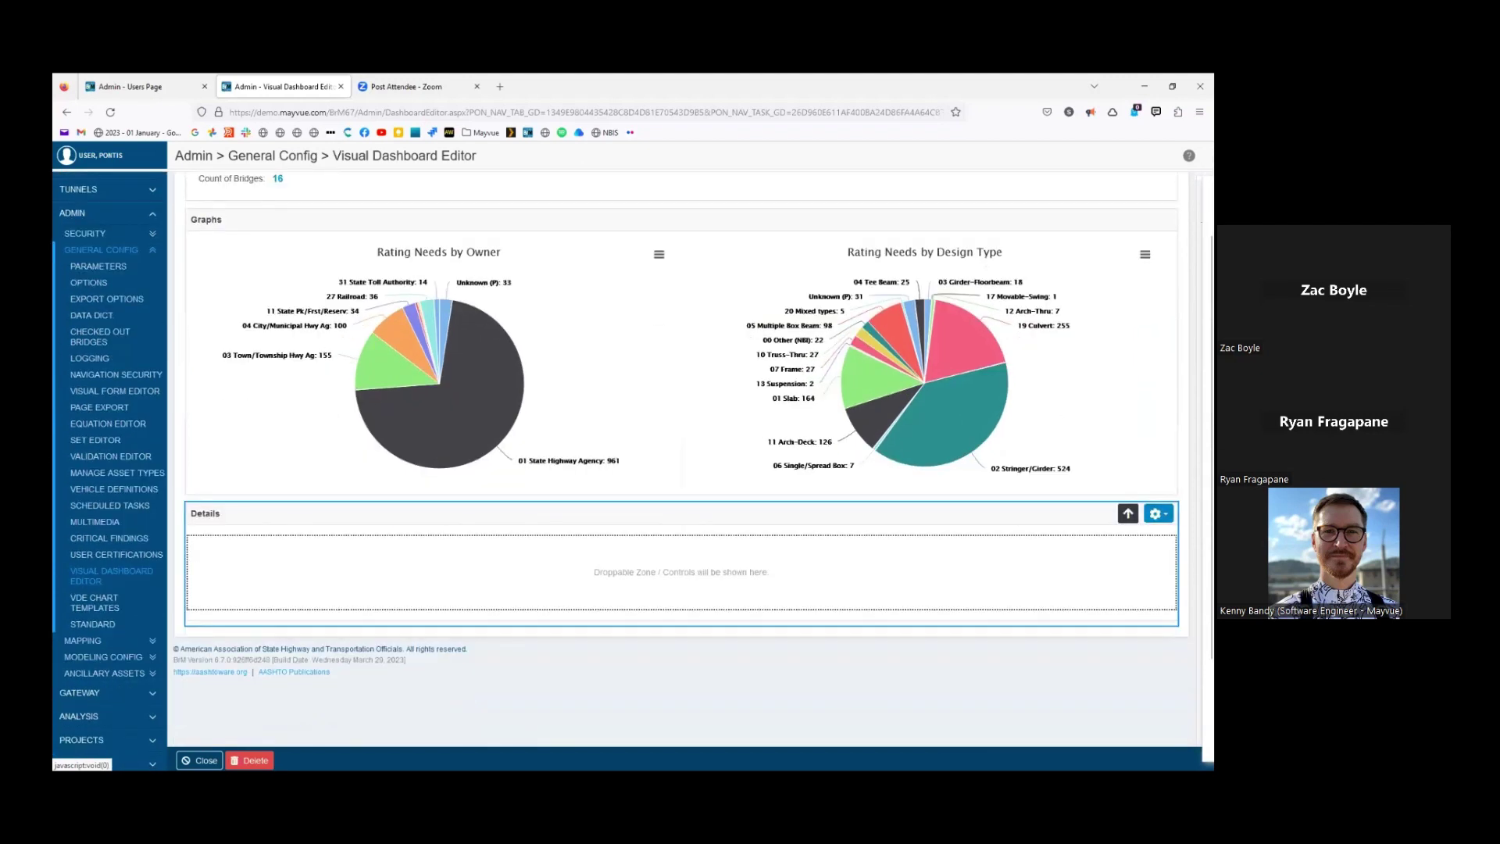
pyautogui.click(1085, 588)
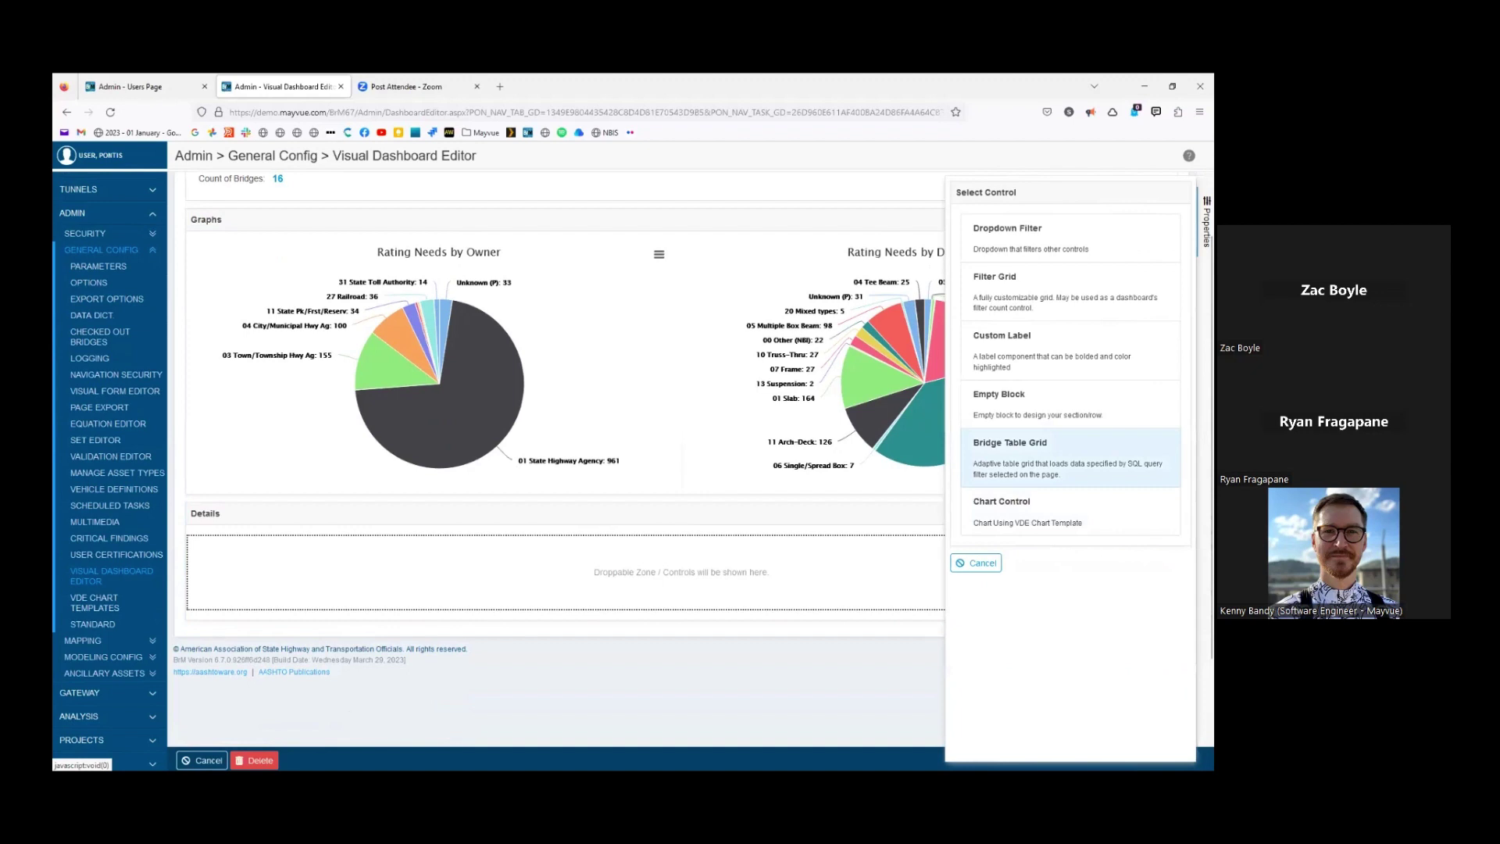
pyautogui.click(1009, 453)
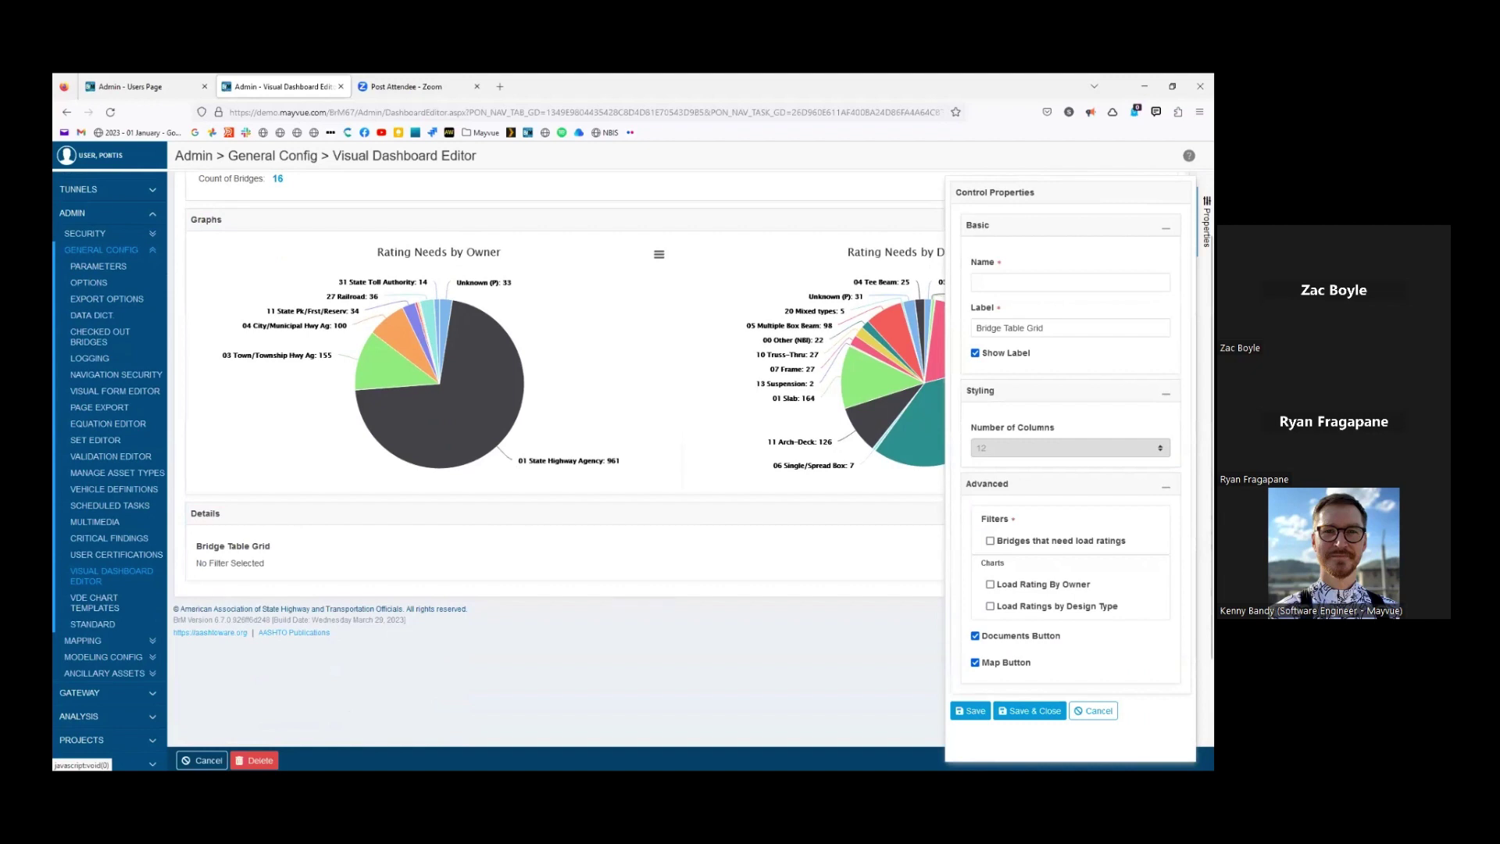
# Link the grid to the Bridges that need load ratings filter and both load rating charts, and disable its Documents Button
pyautogui.click(990, 541)
pyautogui.click(990, 585)
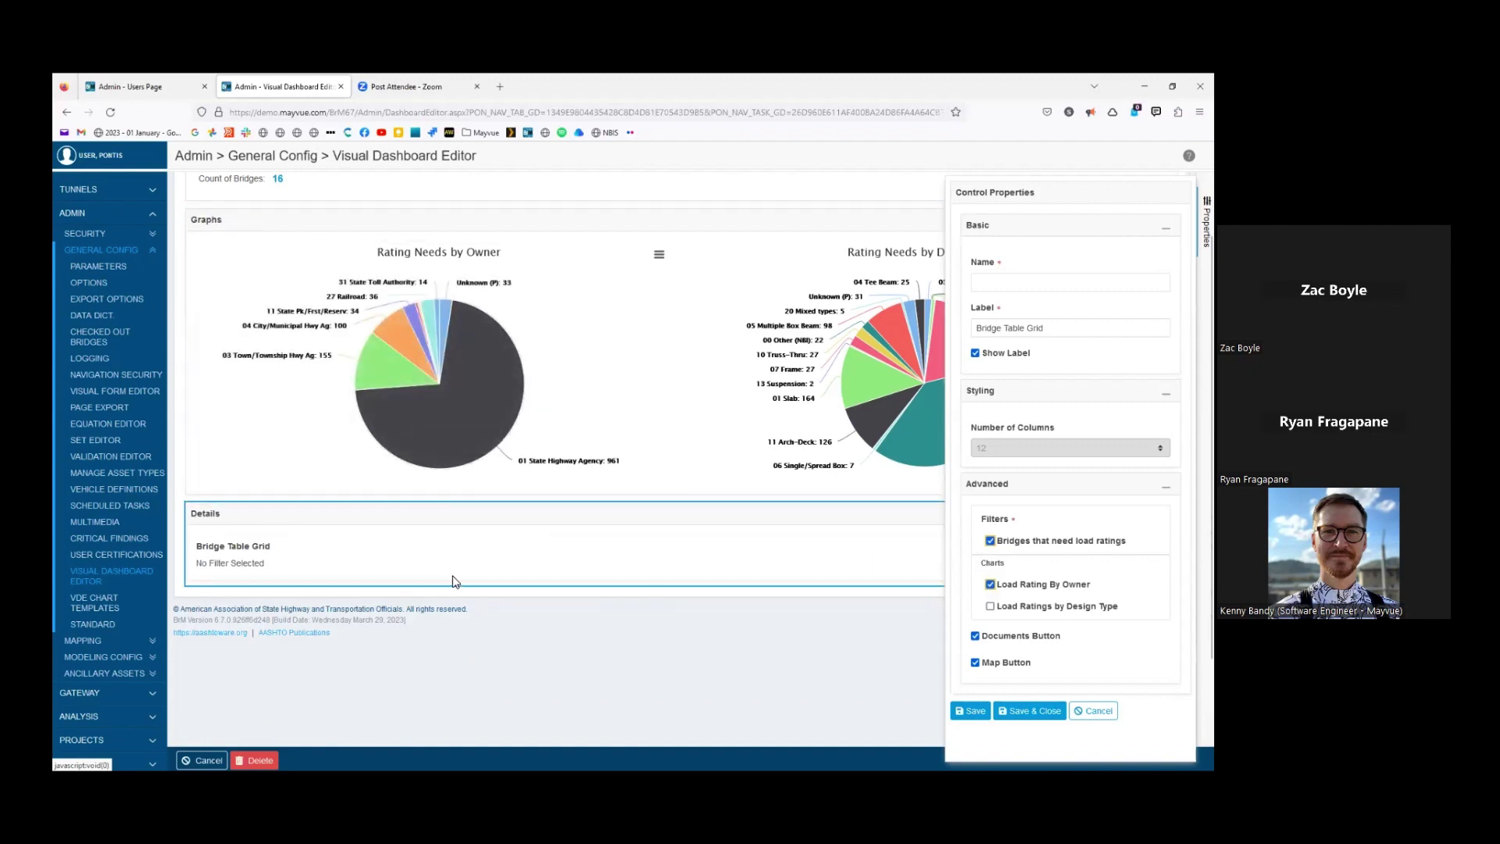
pyautogui.click(990, 607)
pyautogui.click(975, 636)
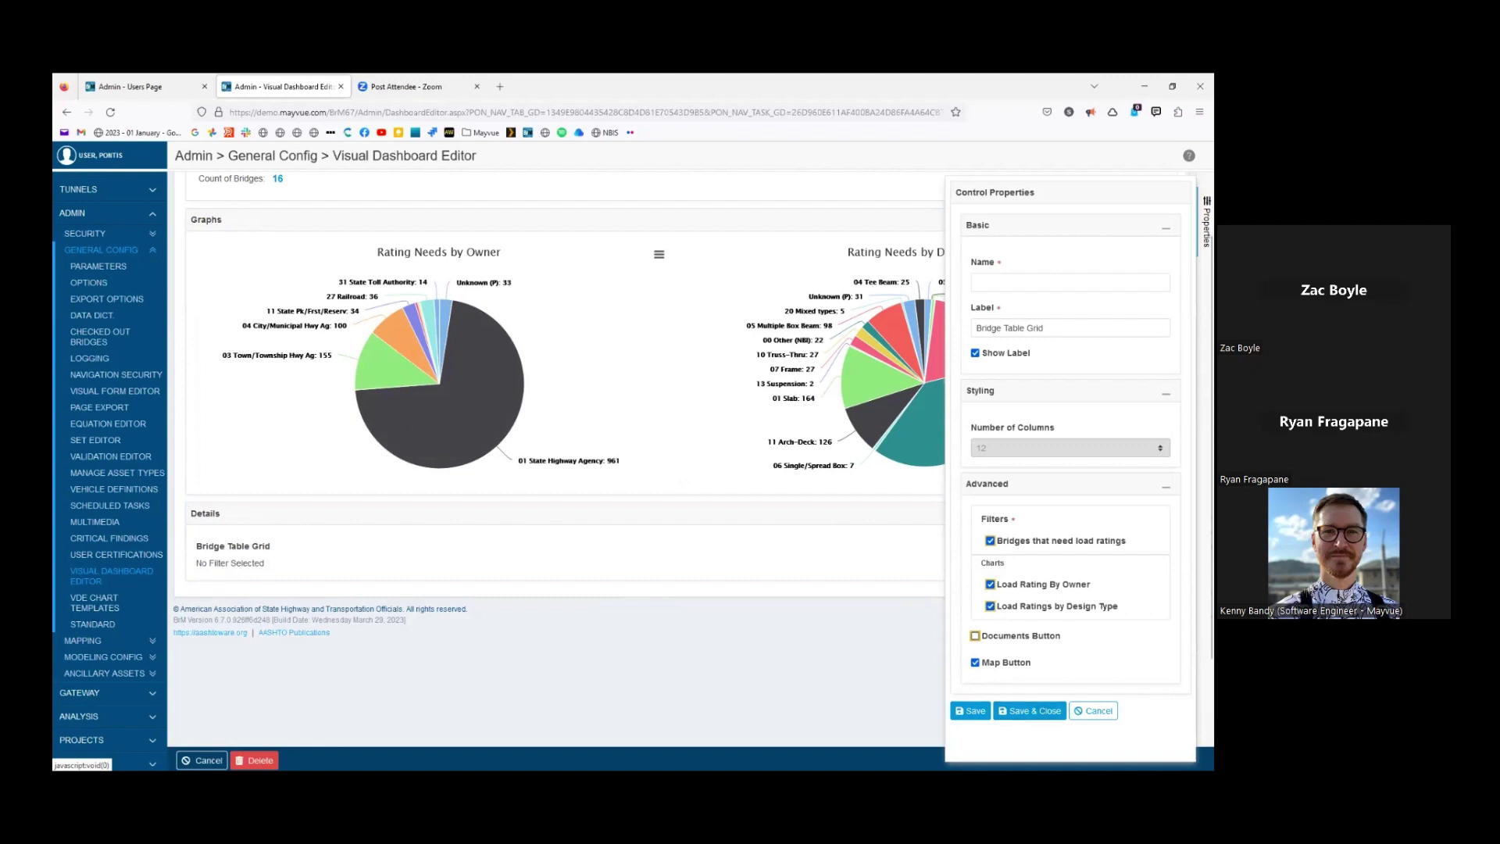
# Name the bridge table grid Details, hide its label, save it and close its properties
pyautogui.click(984, 283)
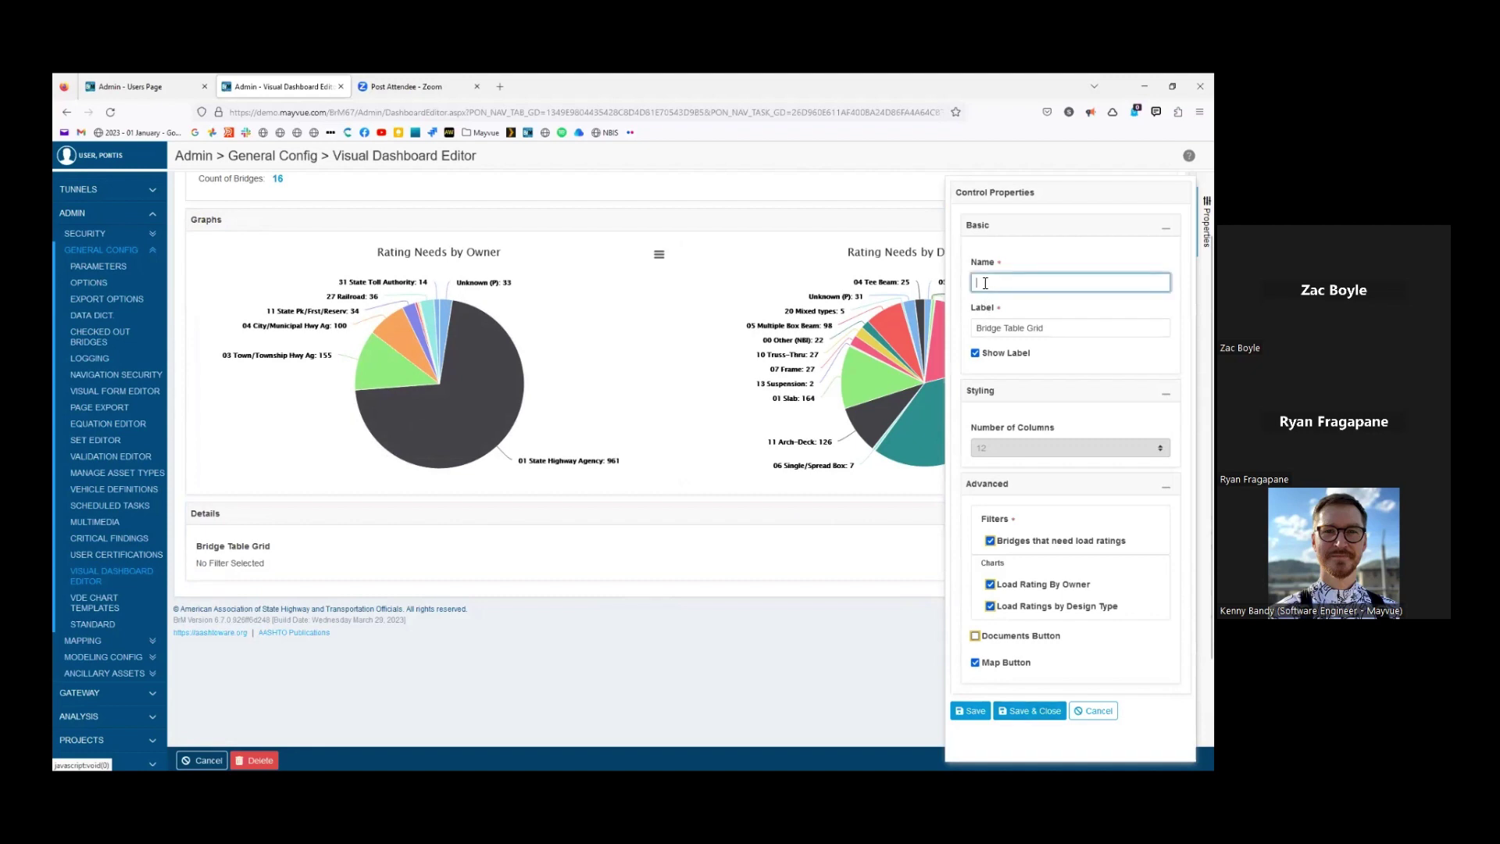
pyautogui.write('Details')
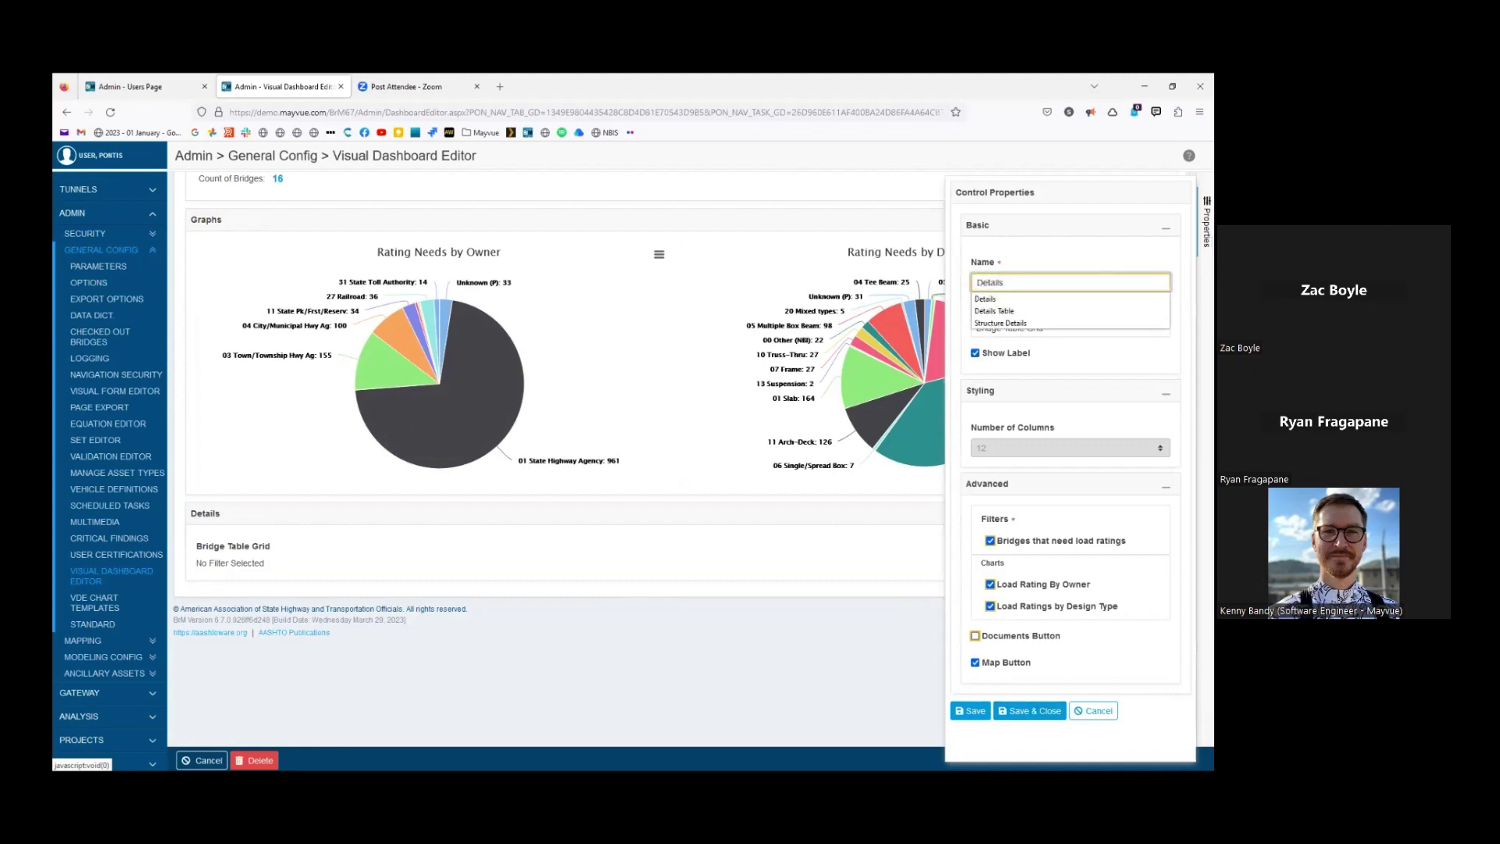
pyautogui.click(988, 294)
pyautogui.click(976, 353)
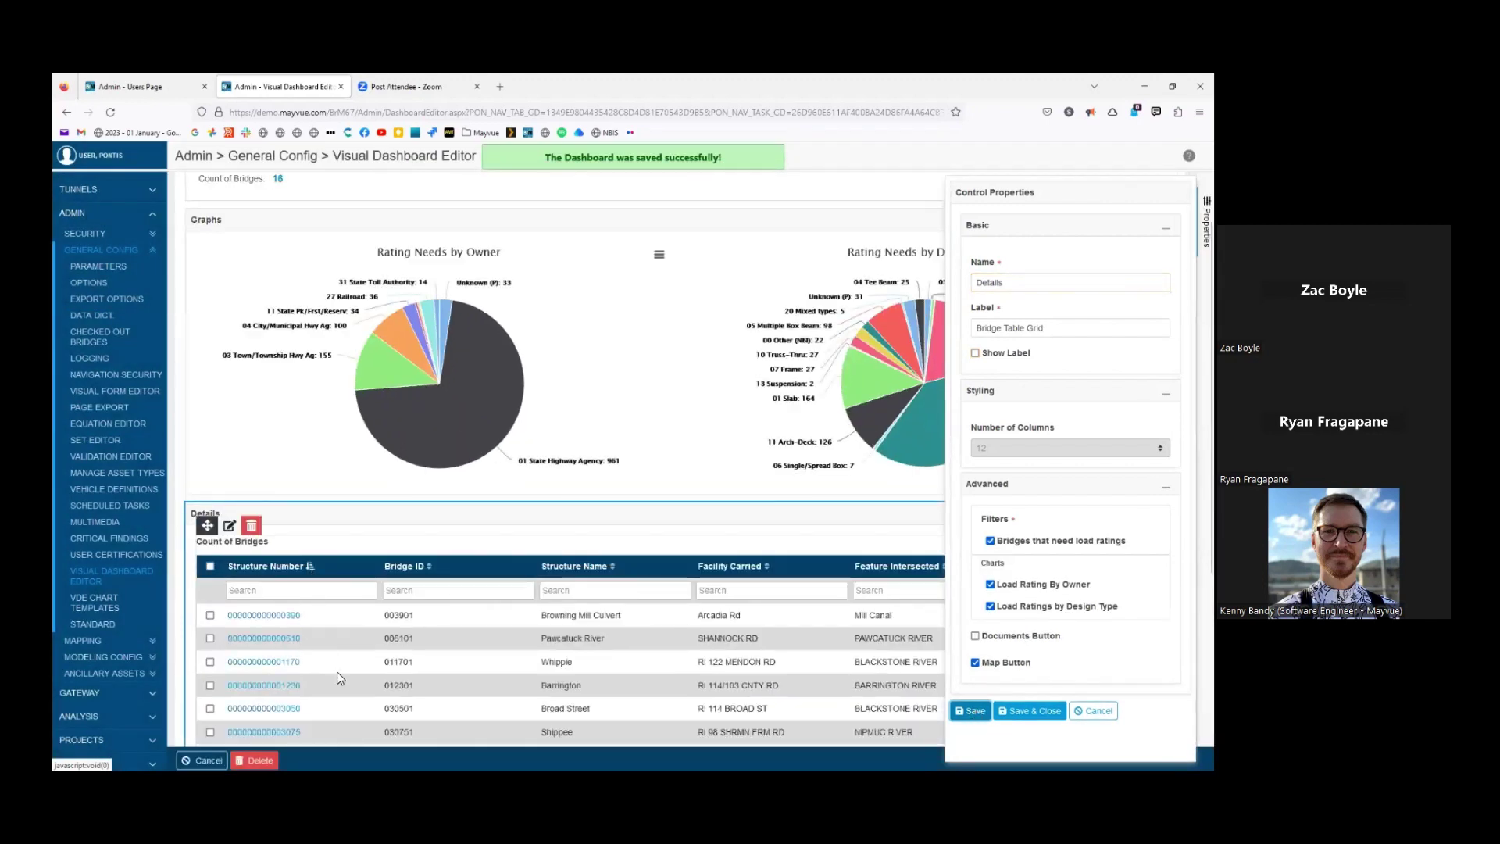
pyautogui.click(1094, 710)
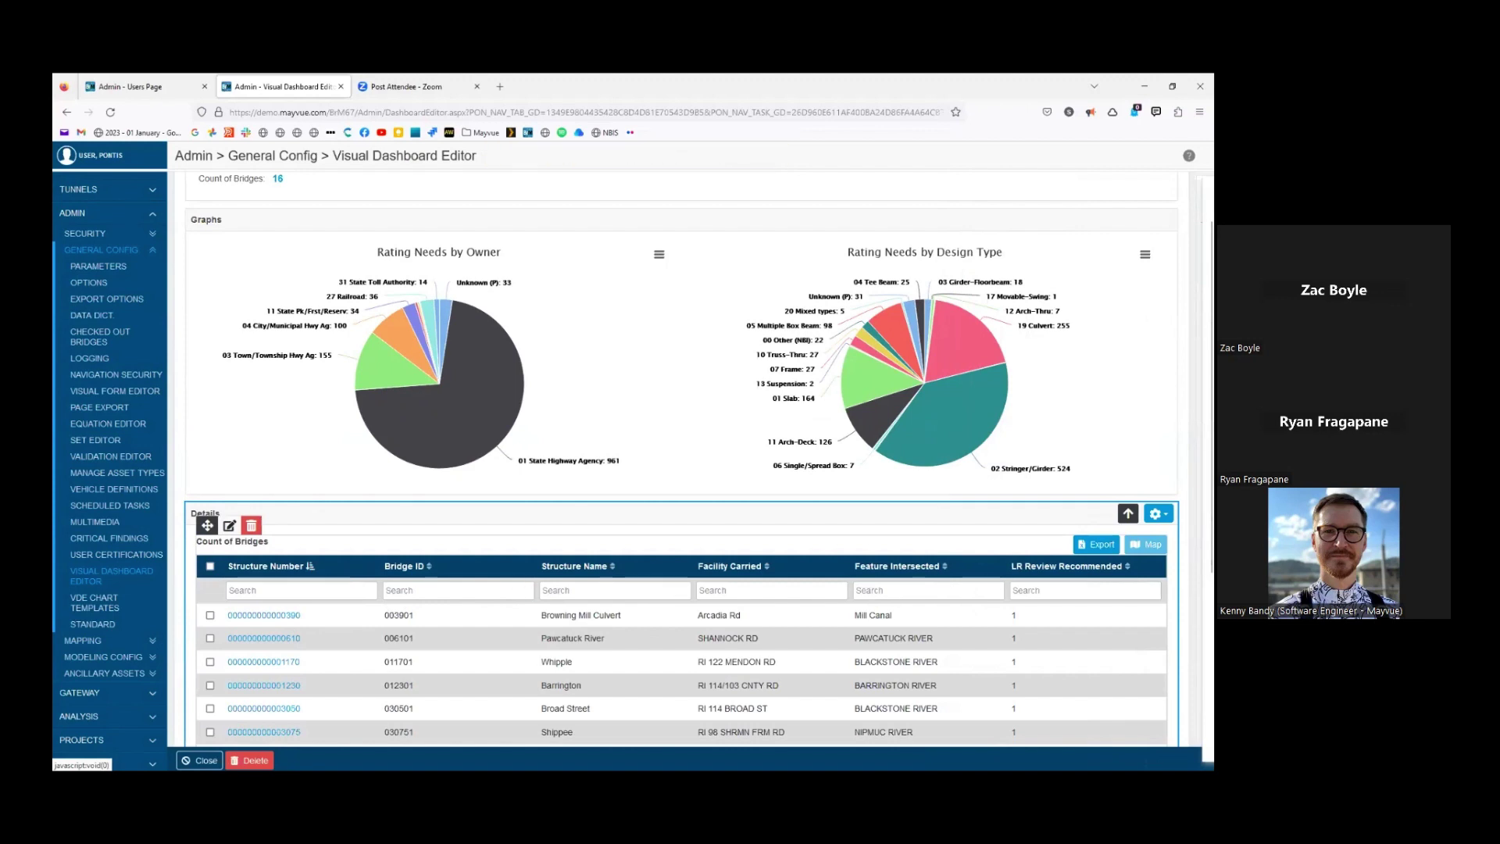
# Examine the dashboard's filter count, the pie charts by owner and design type, and the bridge rows in the Details grid
pyautogui.scroll(2, 552, 563)
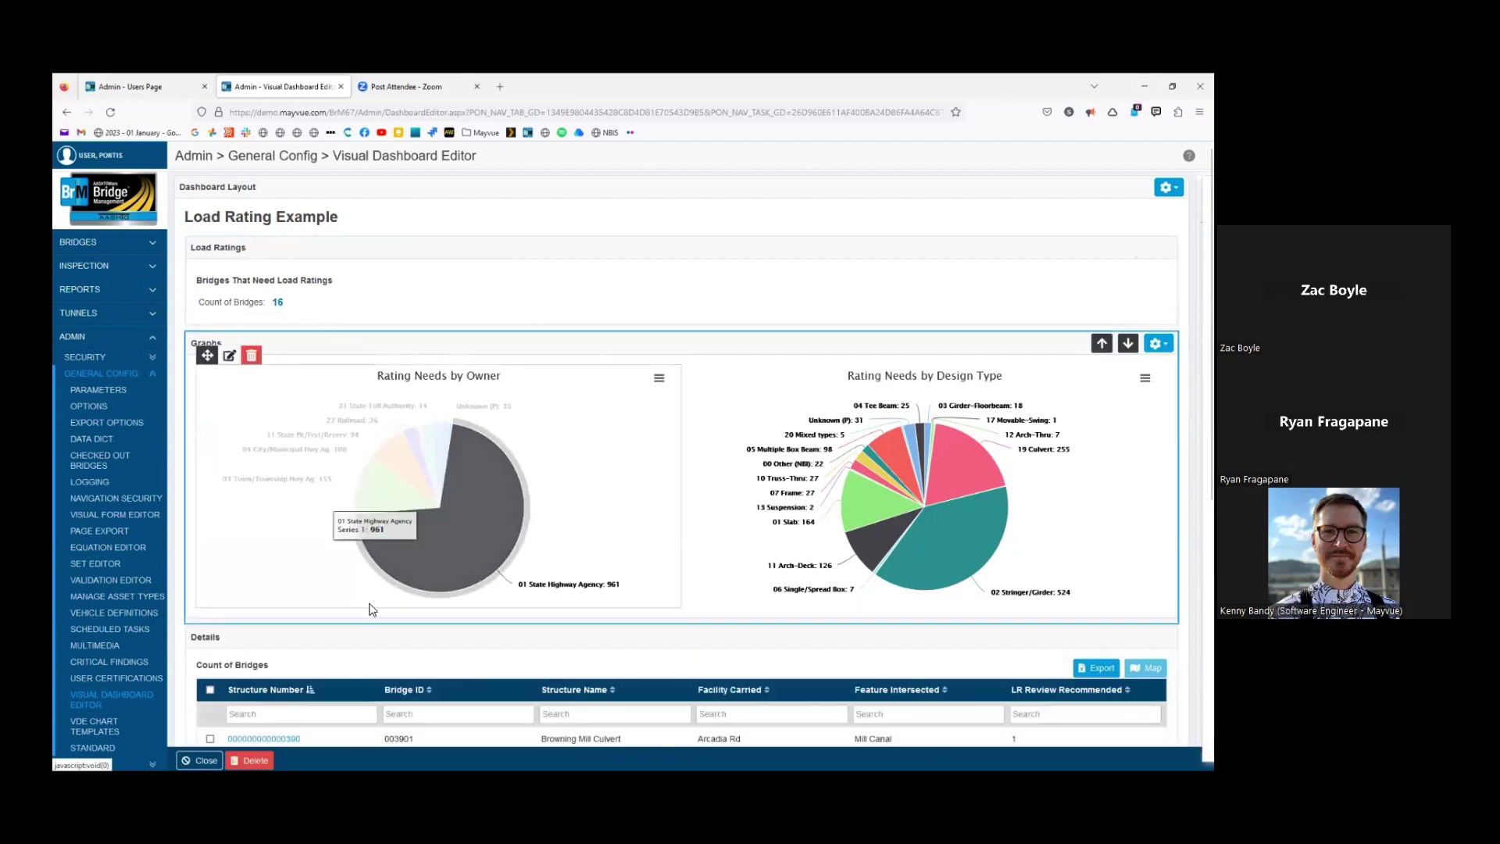
pyautogui.scroll(-3, 393, 658)
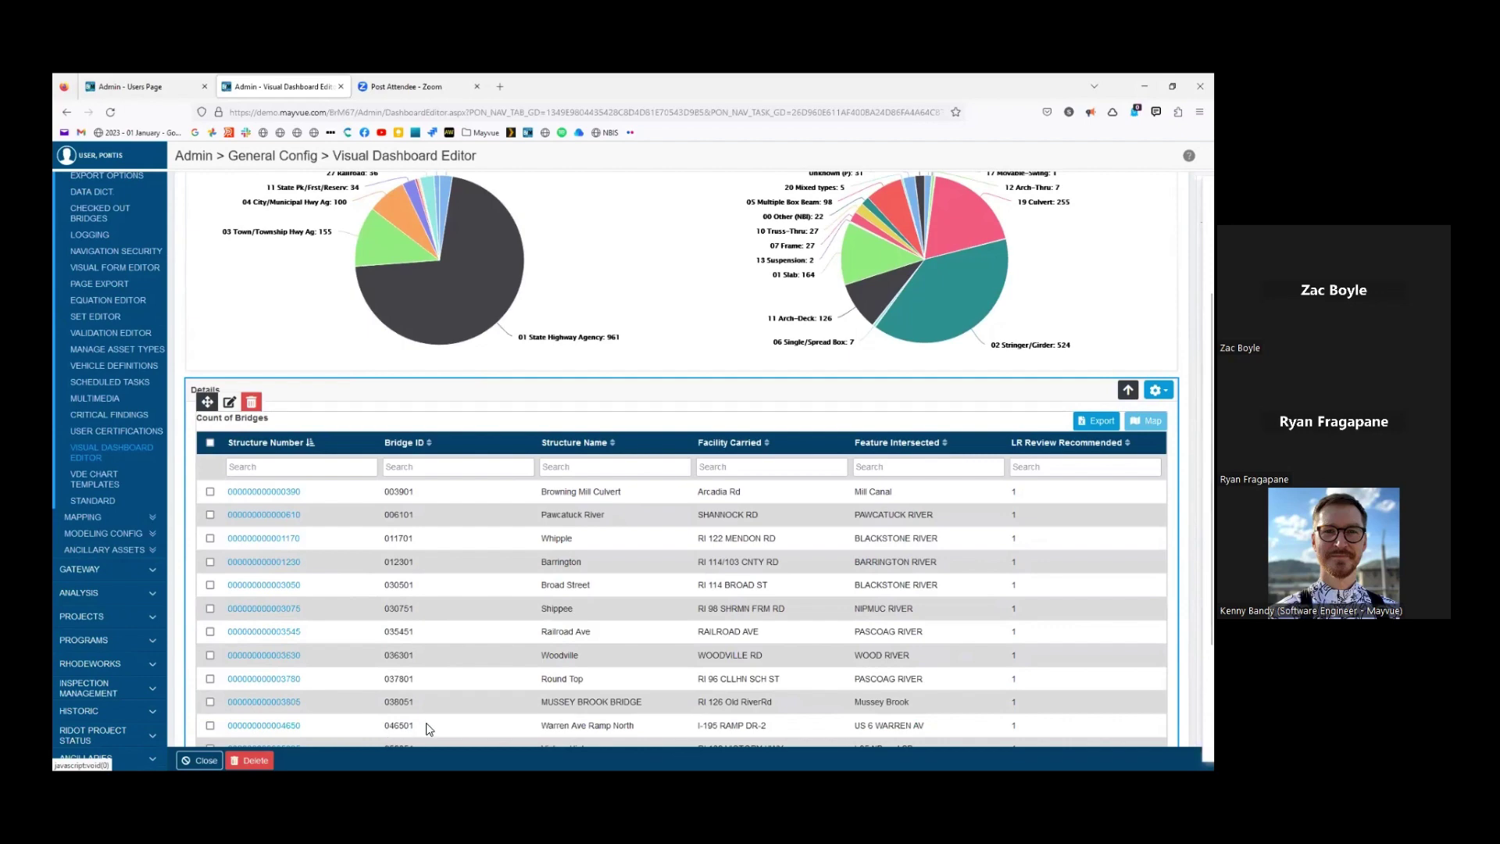
pyautogui.scroll(3, 425, 723)
pyautogui.moveTo(459, 575)
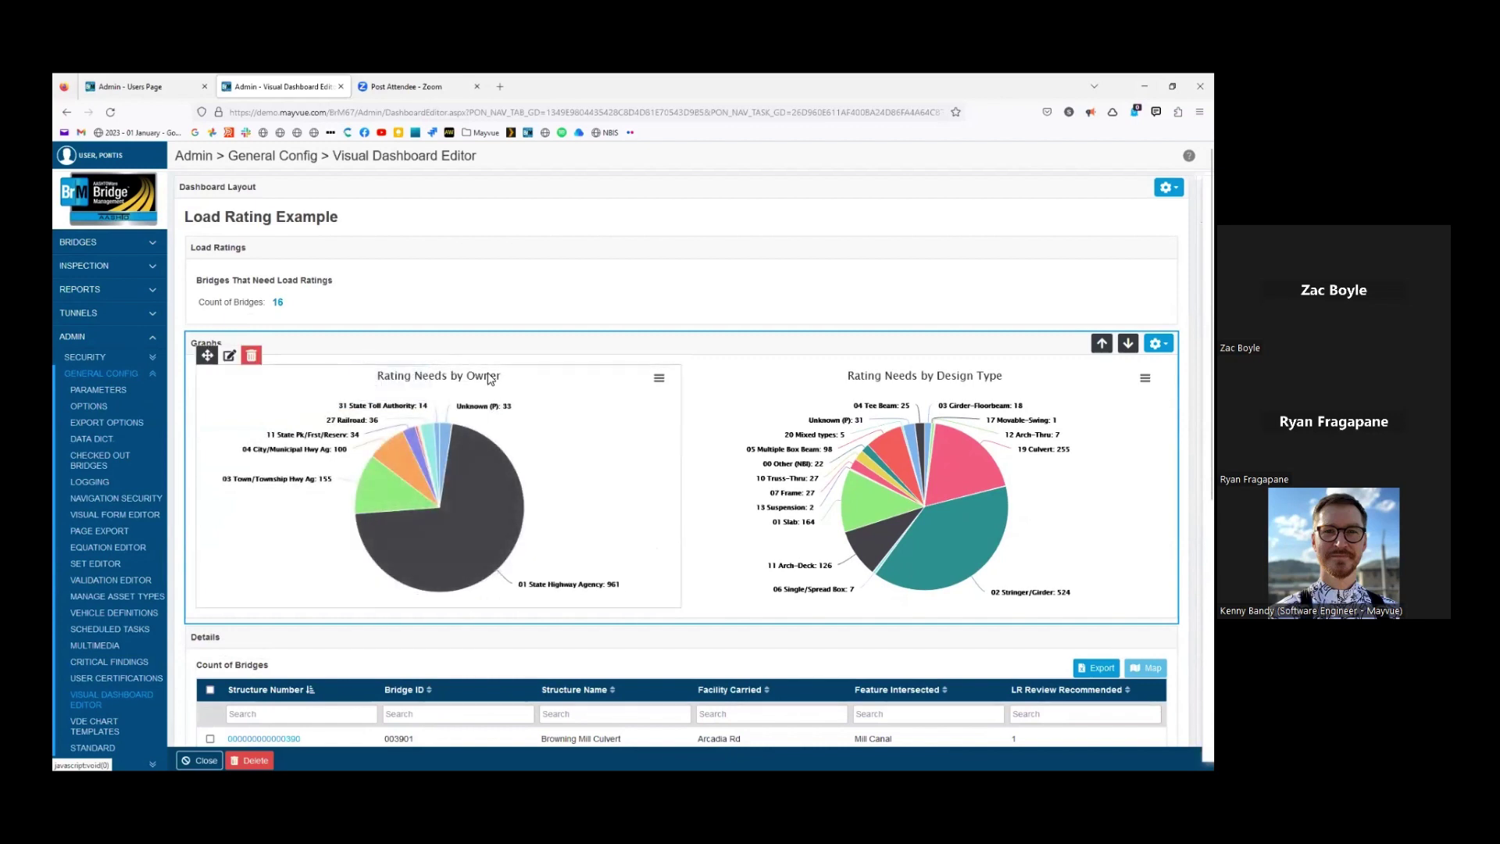
pyautogui.moveTo(453, 460)
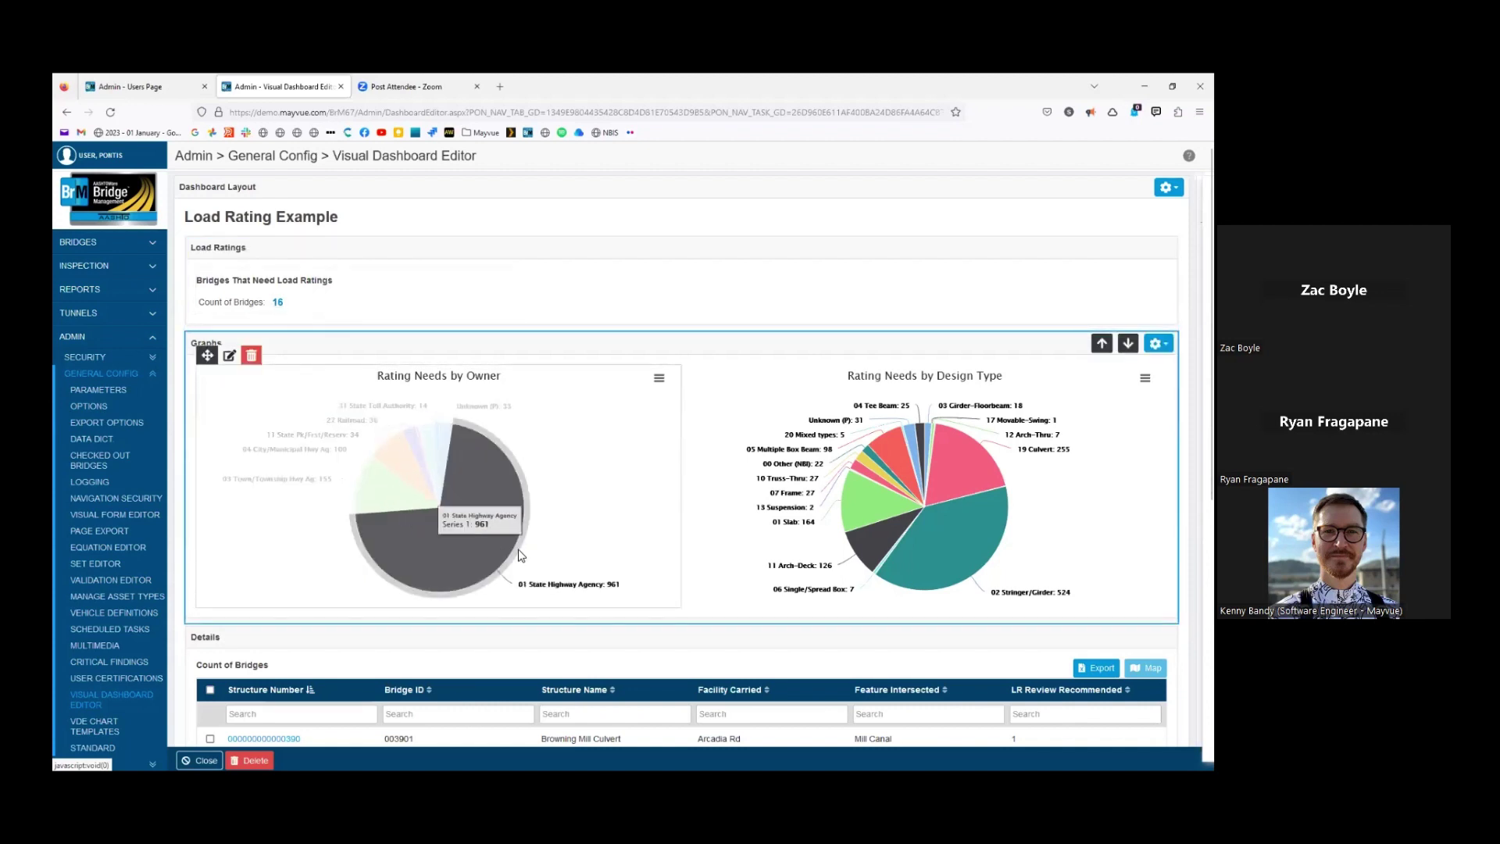
pyautogui.scroll(-2, 523, 557)
pyautogui.scroll(-1, 523, 557)
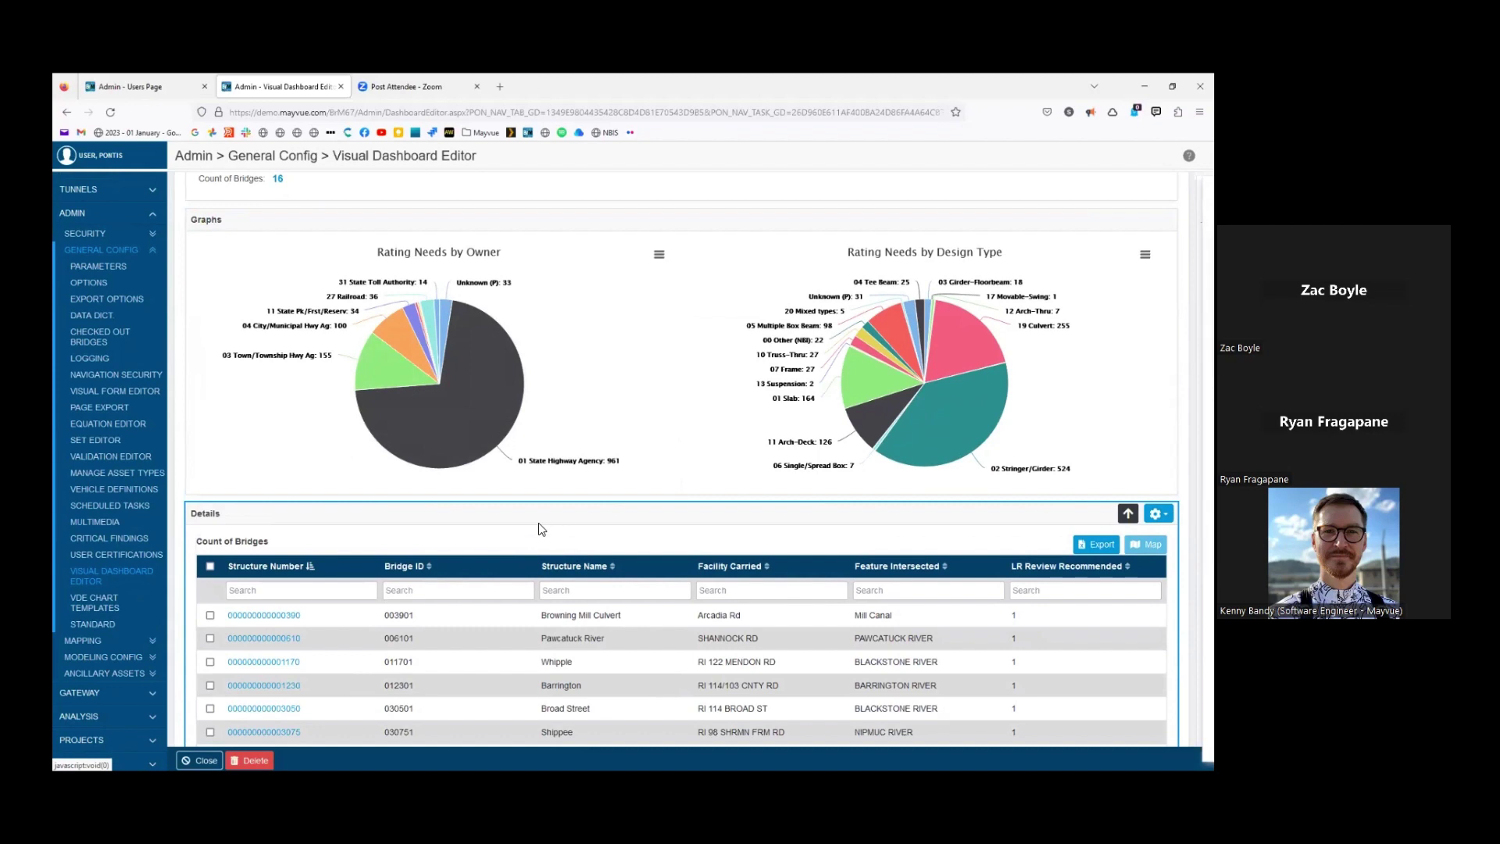
pyautogui.scroll(3, 517, 511)
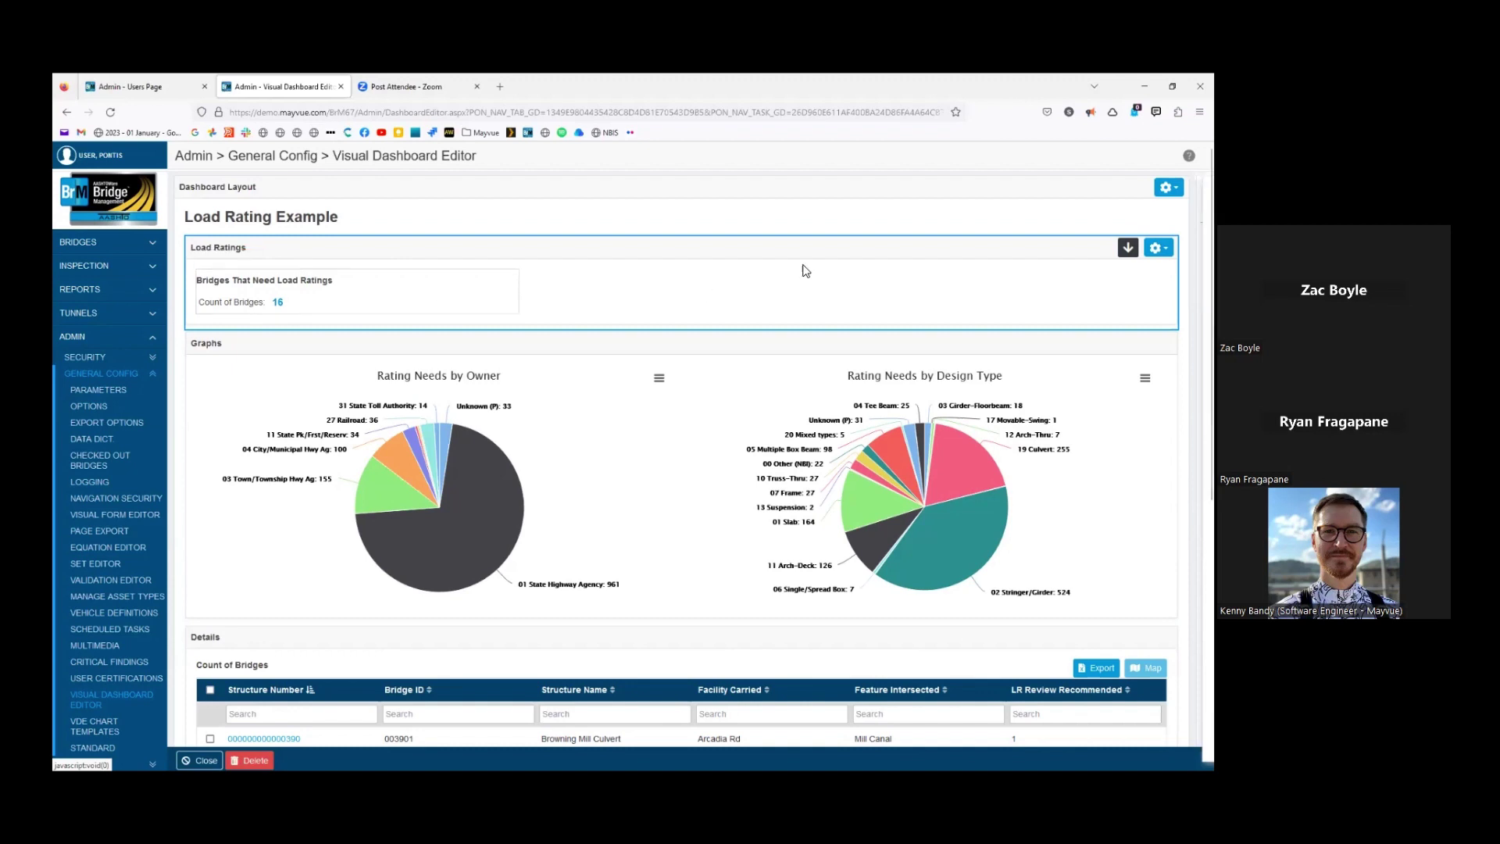
# Add a Dropdown Filter control to the Load Ratings section
pyautogui.click(1158, 248)
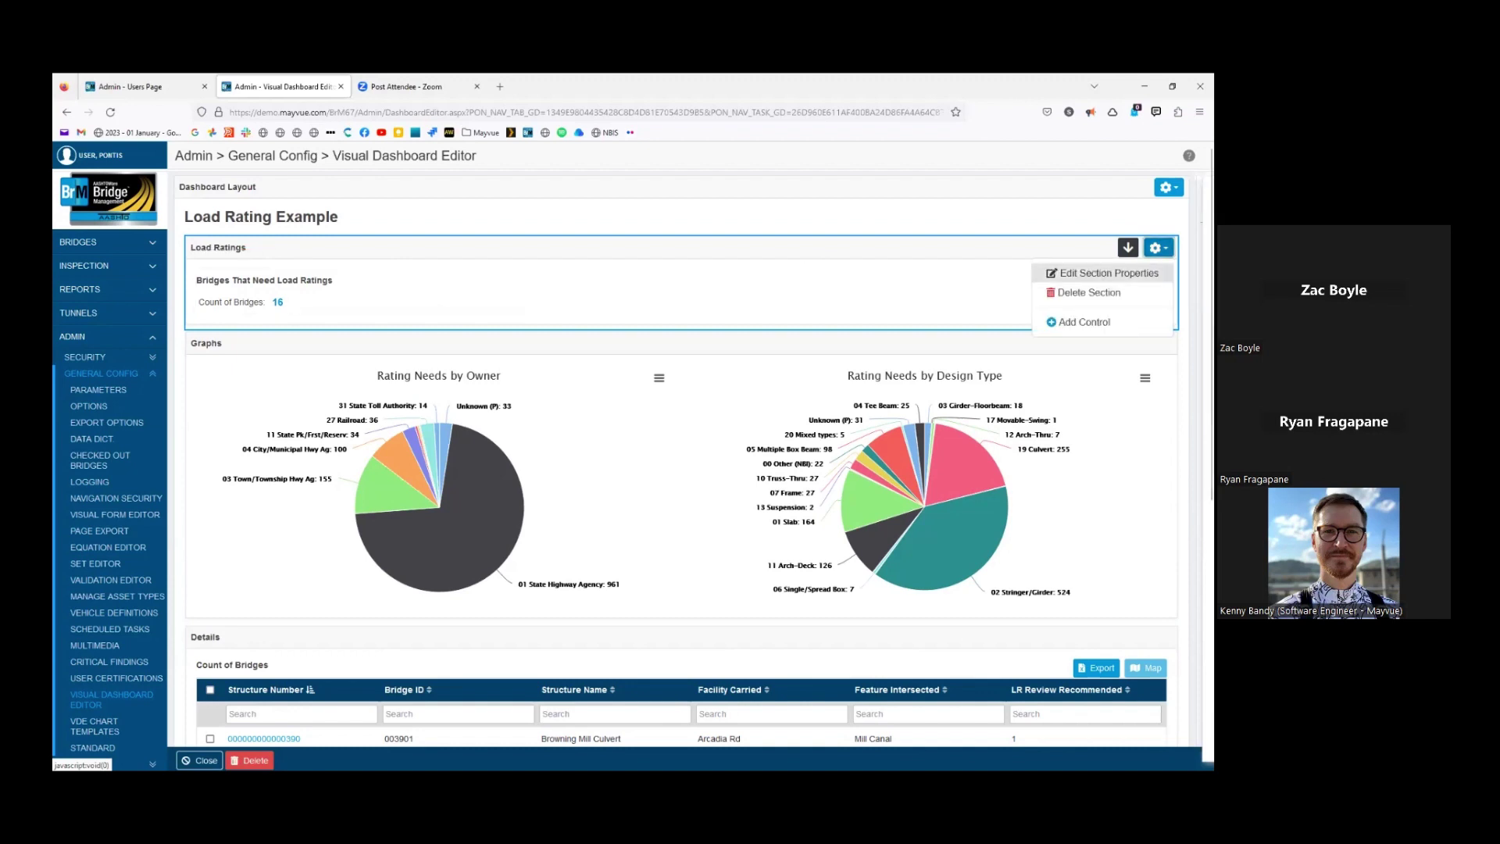
pyautogui.click(1085, 322)
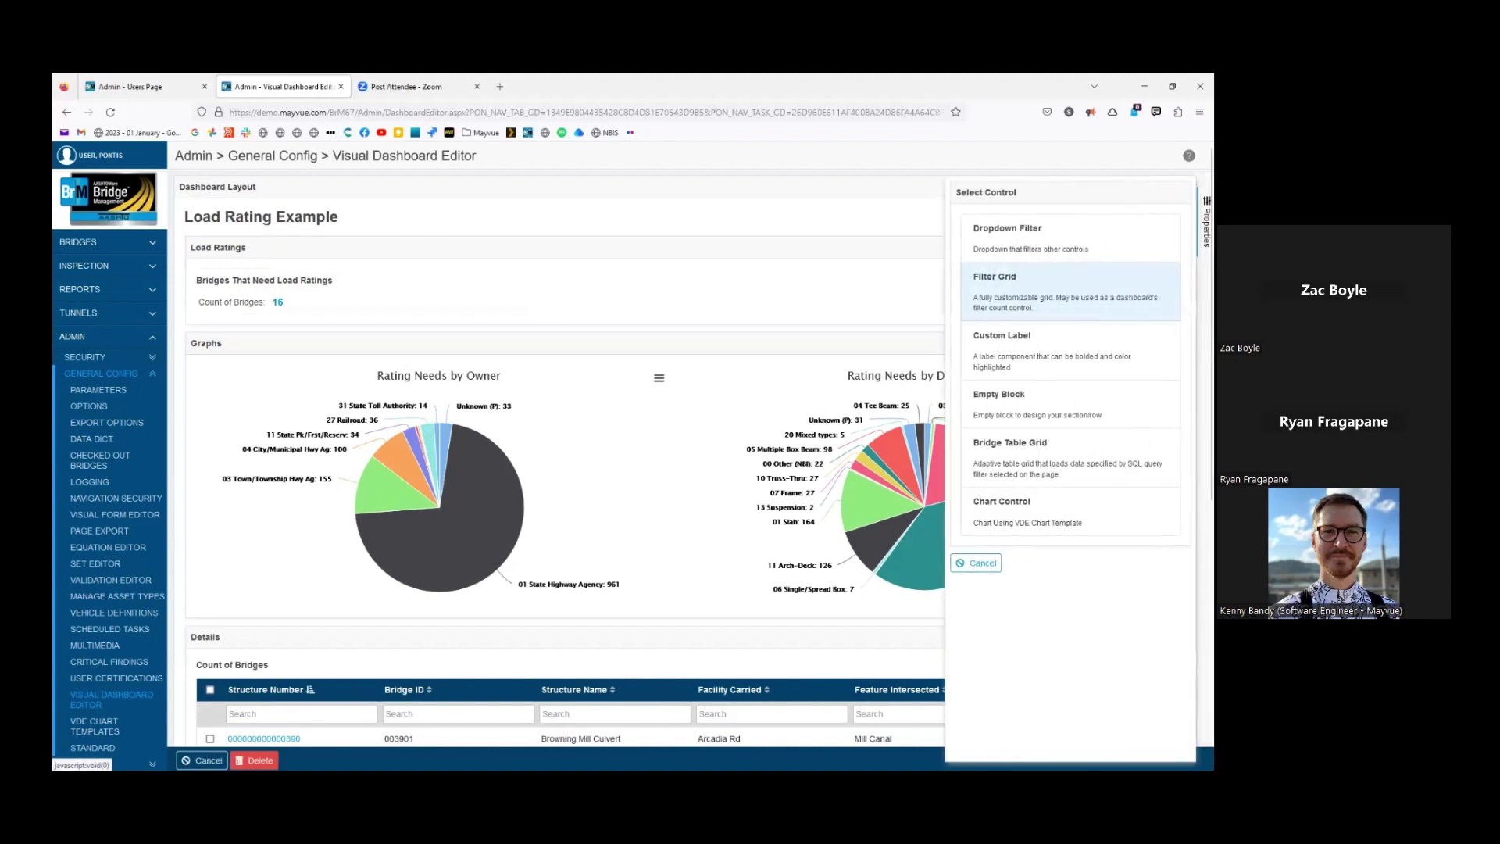
pyautogui.click(1031, 237)
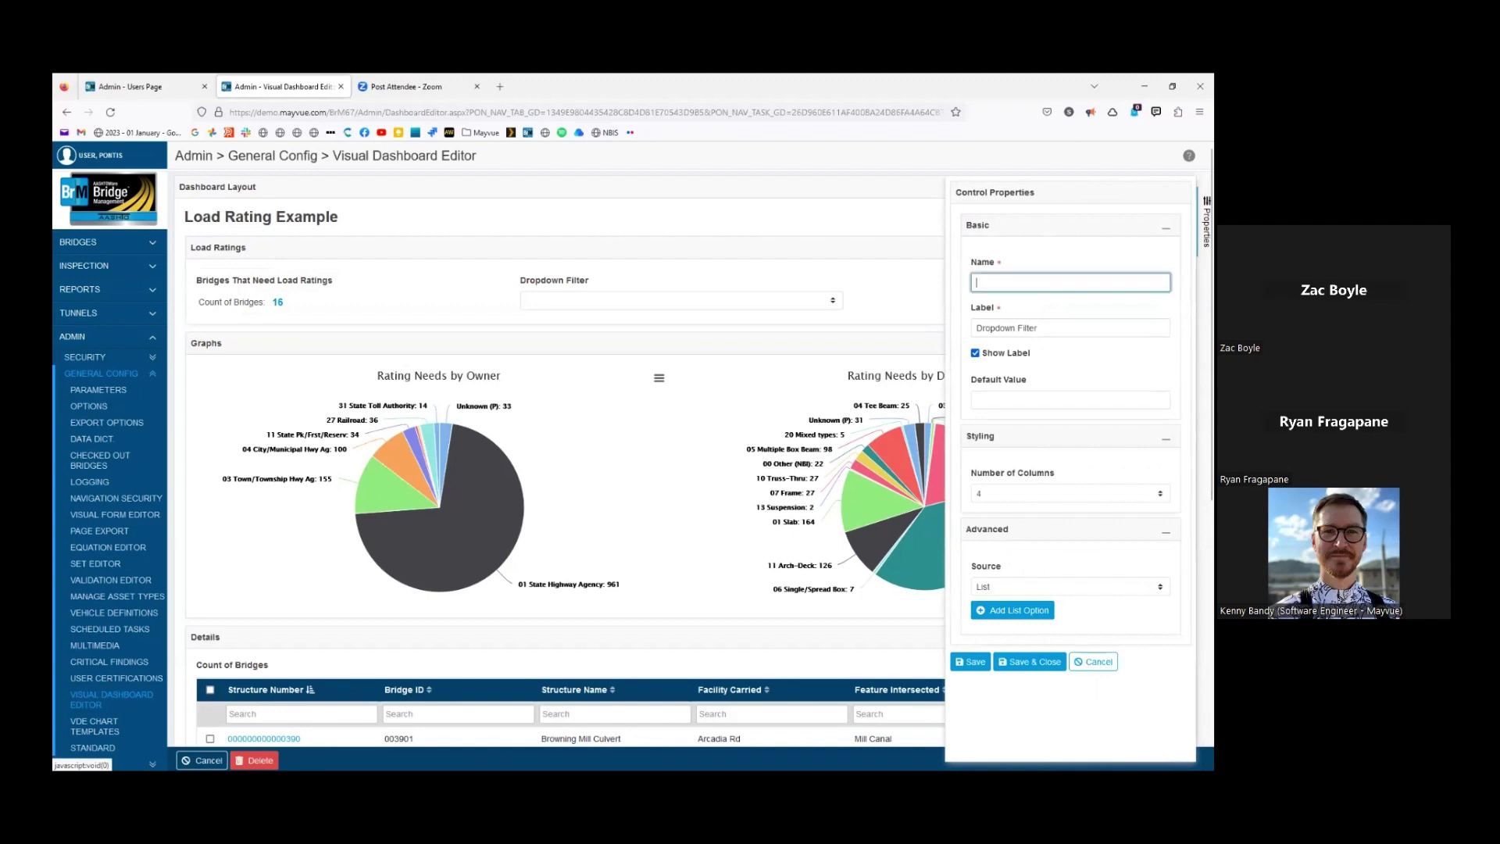
# Name the dropdown filter LR Recommended Status, label it Load Rating Needed, save it and close its properties
pyautogui.write('LR')
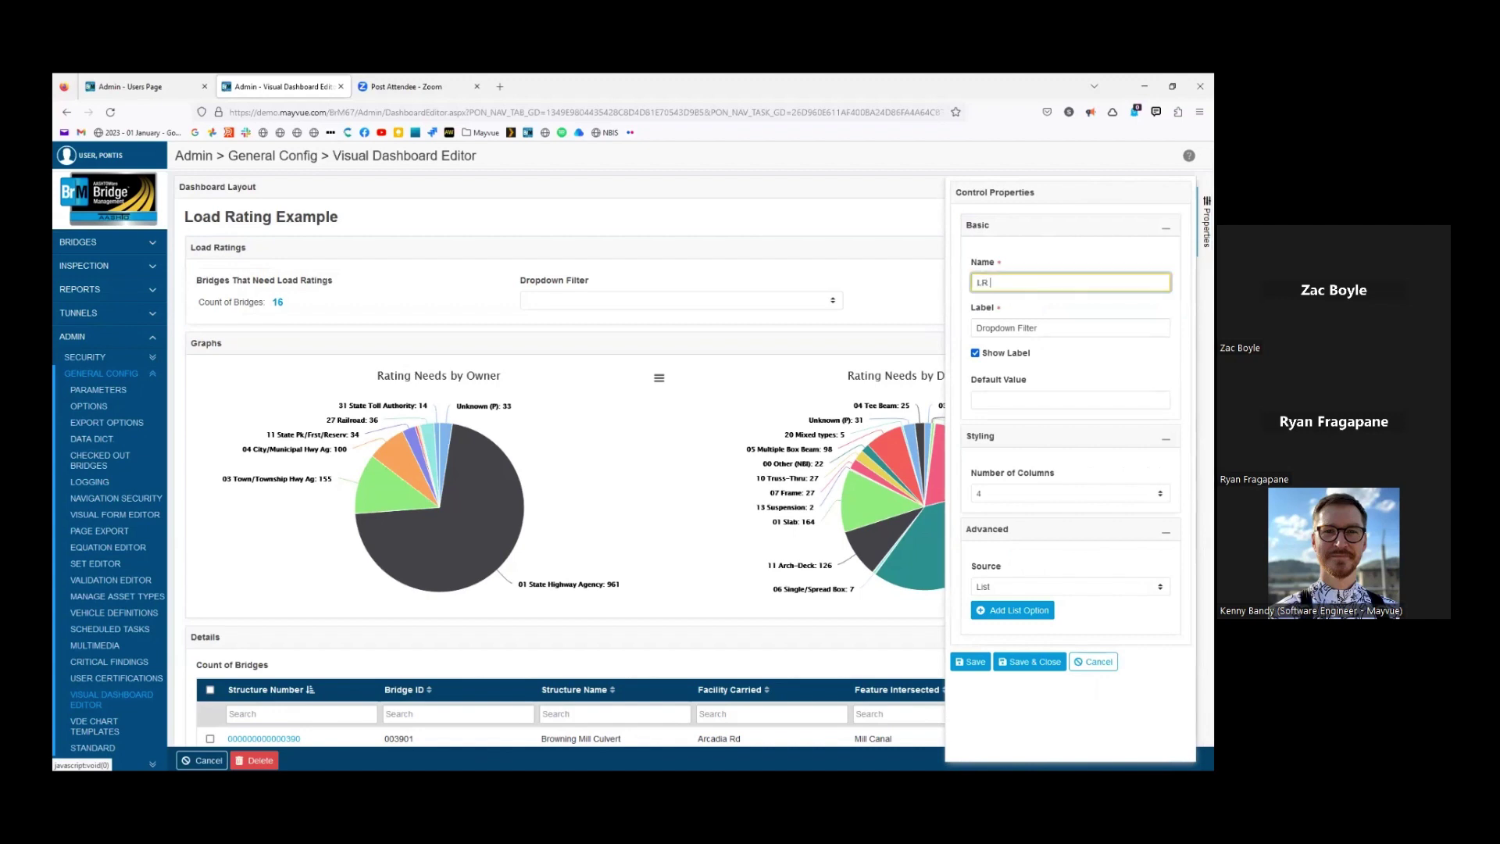
pyautogui.write(' Recommended Status')
pyautogui.press('Tab')
pyautogui.write('L')
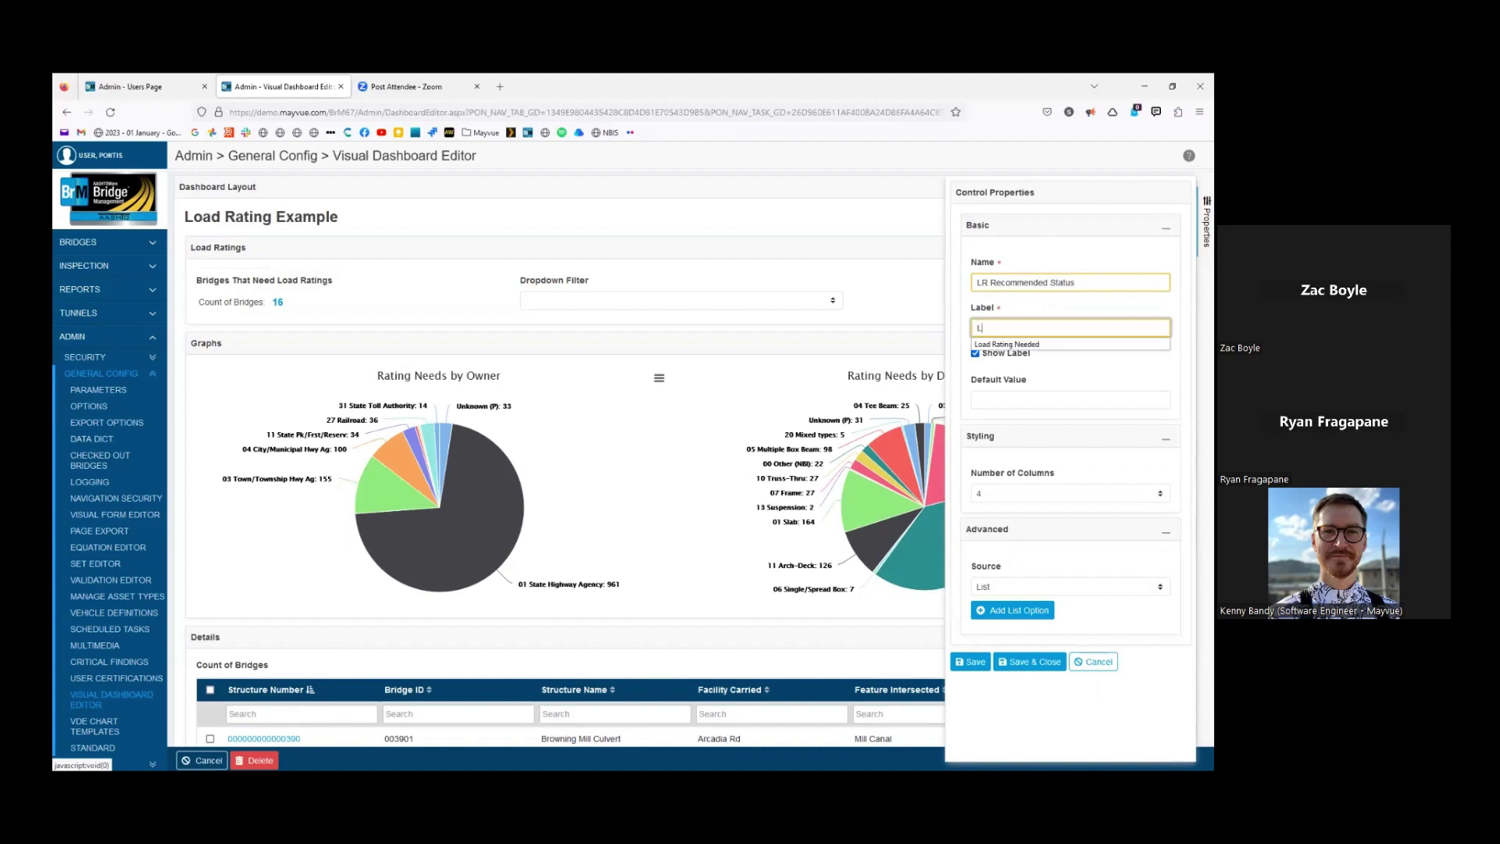
pyautogui.press('Down')
pyautogui.press('Return')
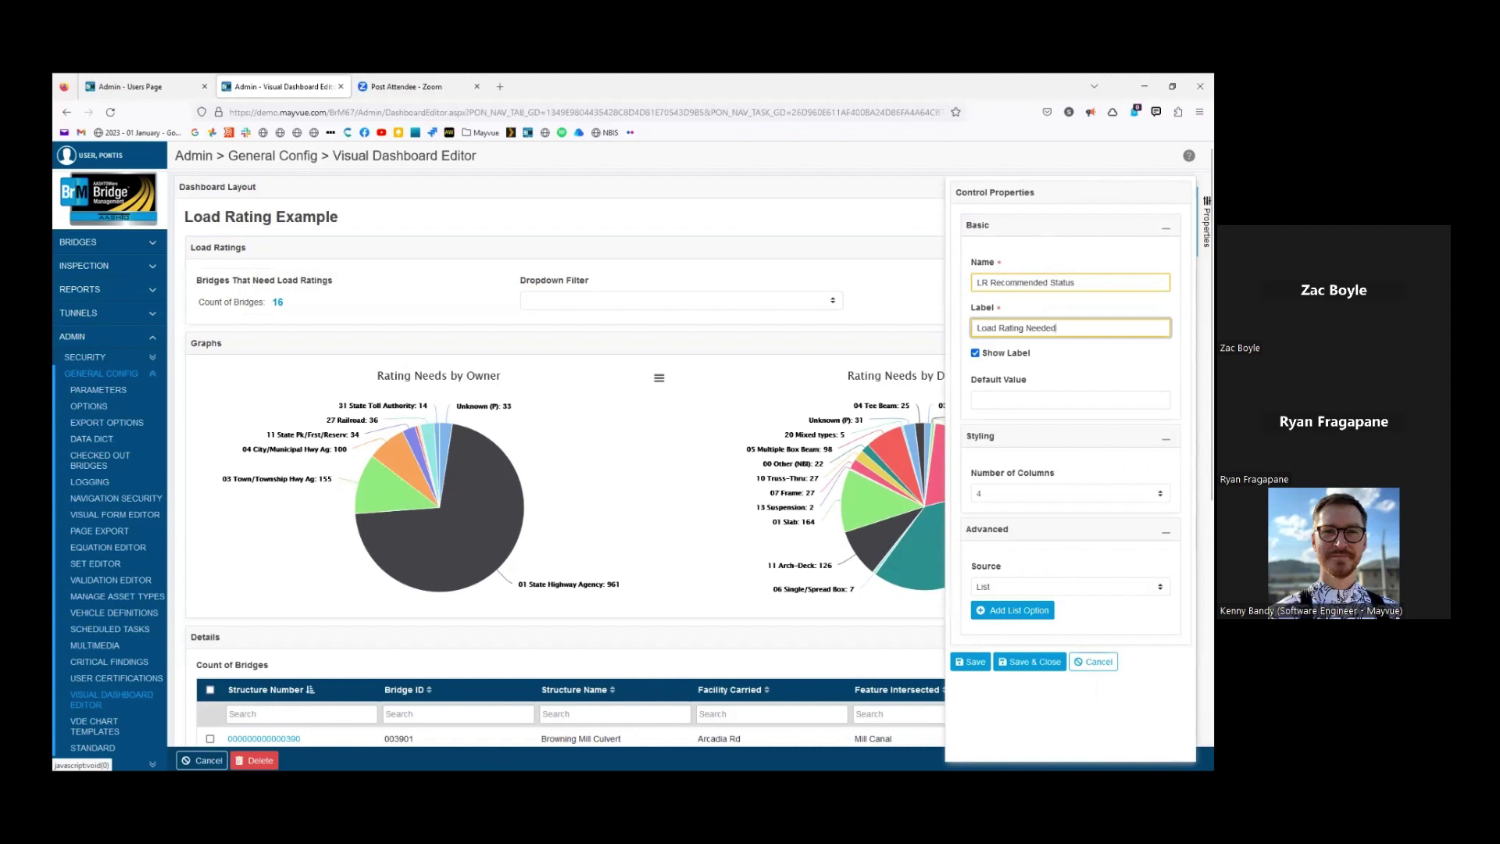
pyautogui.moveTo(575, 301)
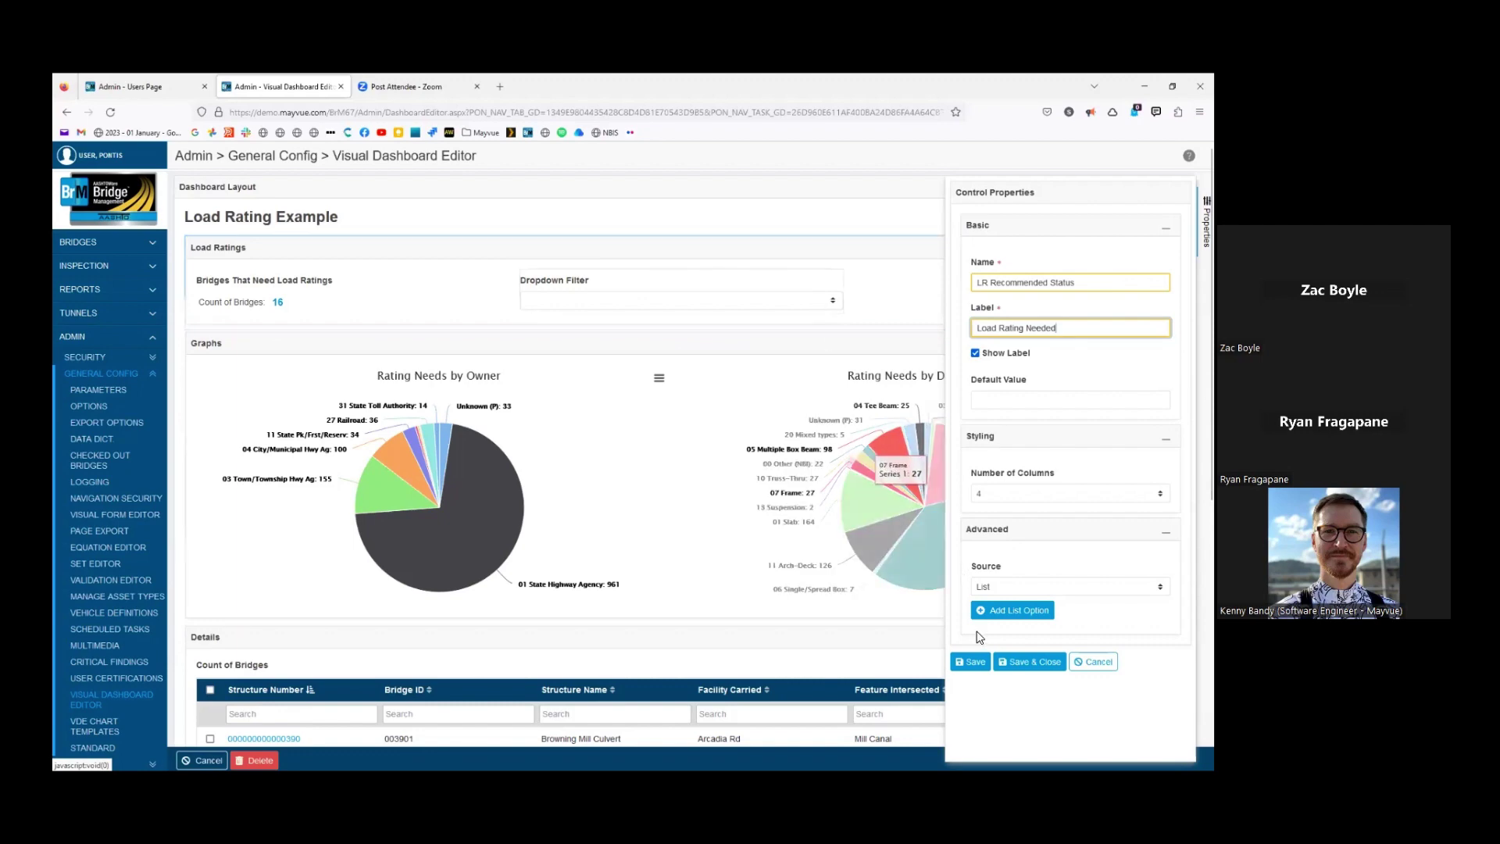
pyautogui.click(1030, 662)
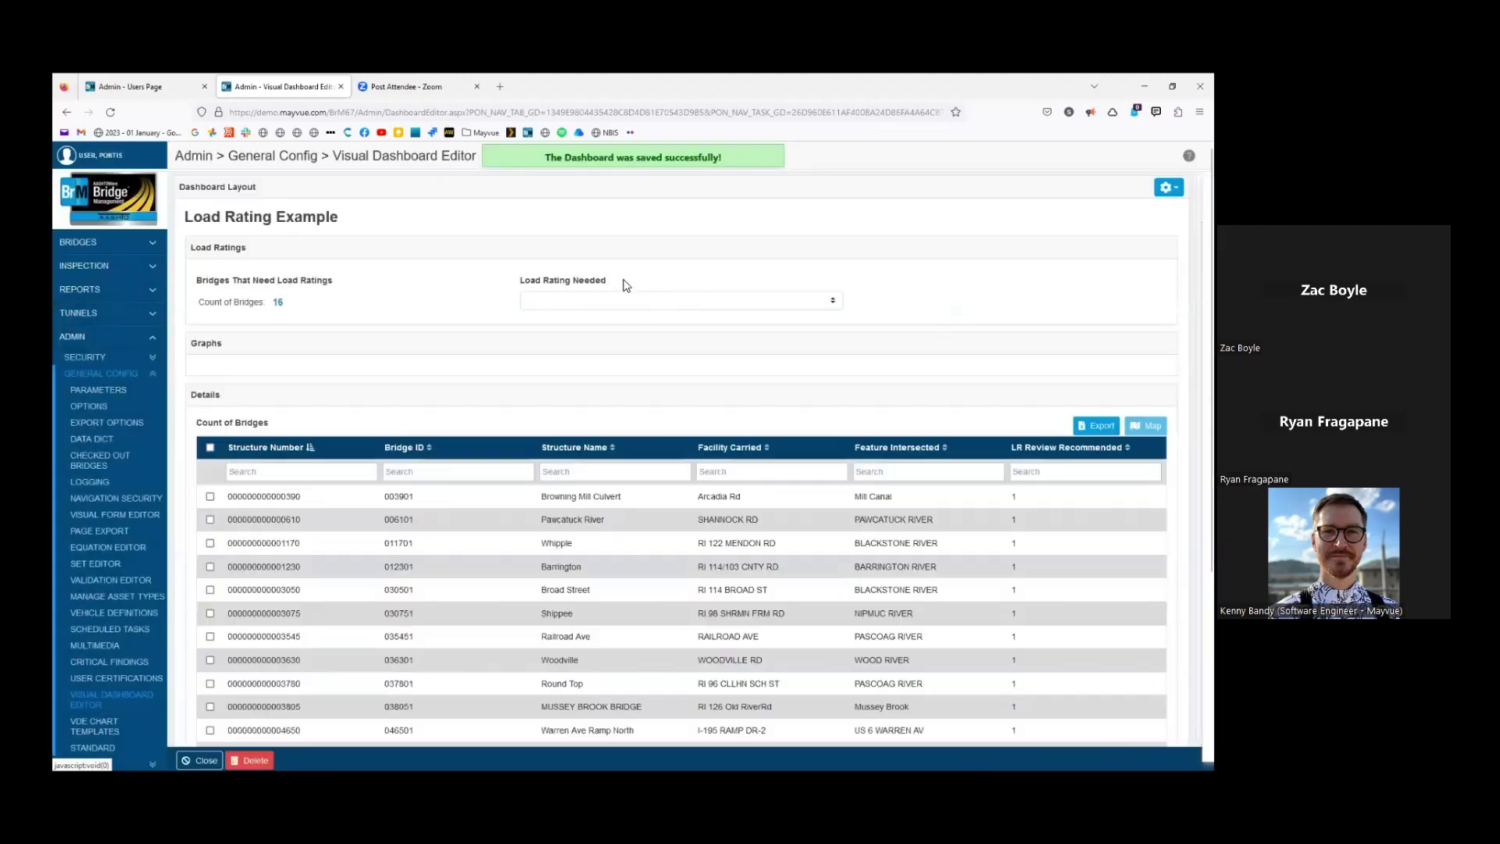
# Move the Load Rating Needed dropdown ahead of the Bridges That Need Load Ratings grid and save the layout
pyautogui.moveTo(531, 263)
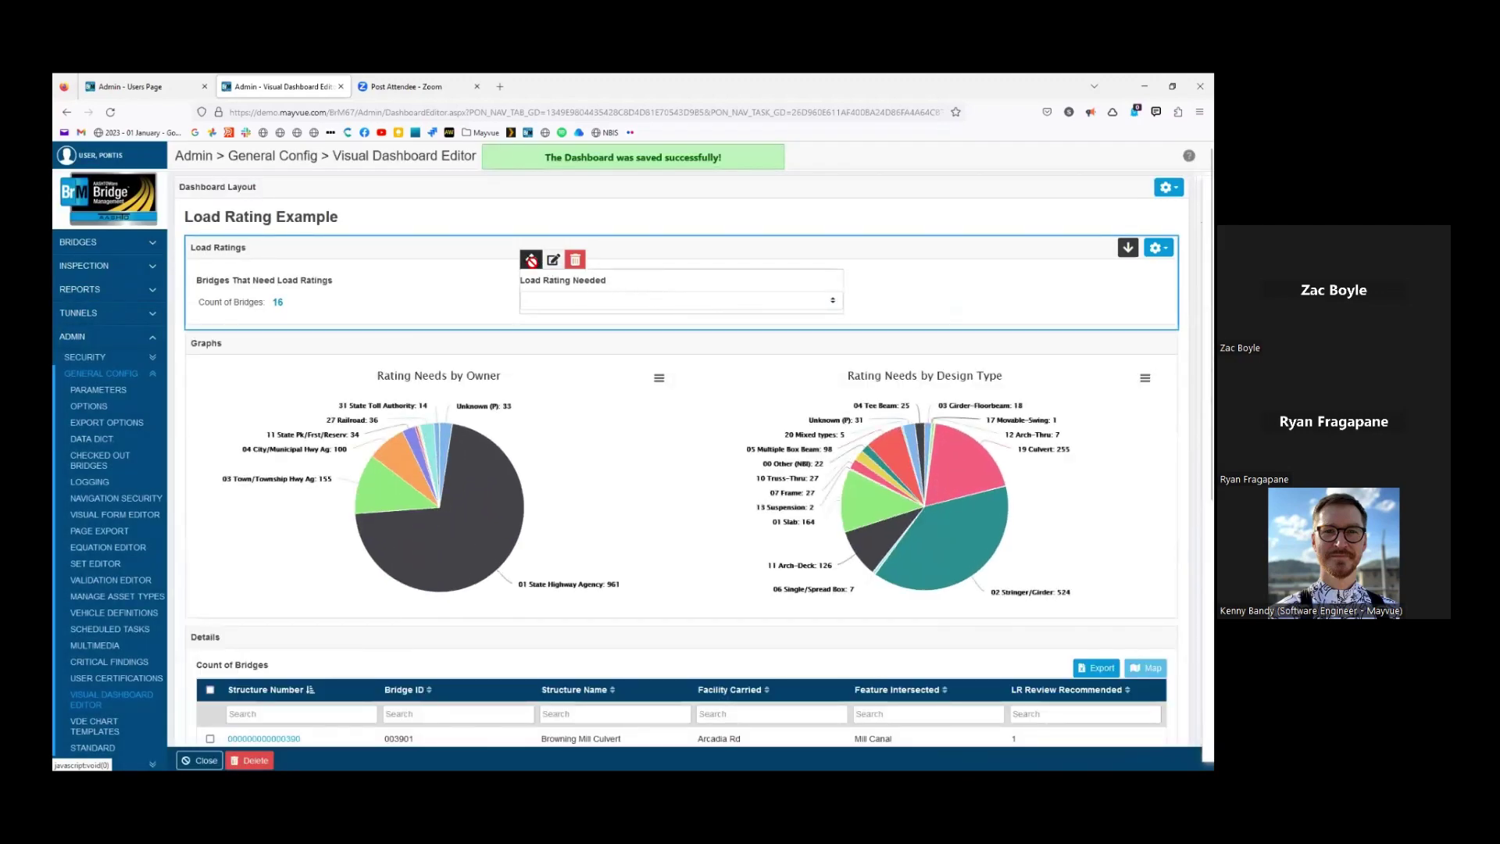
pyautogui.moveTo(532, 263); pyautogui.dragTo(210, 282)
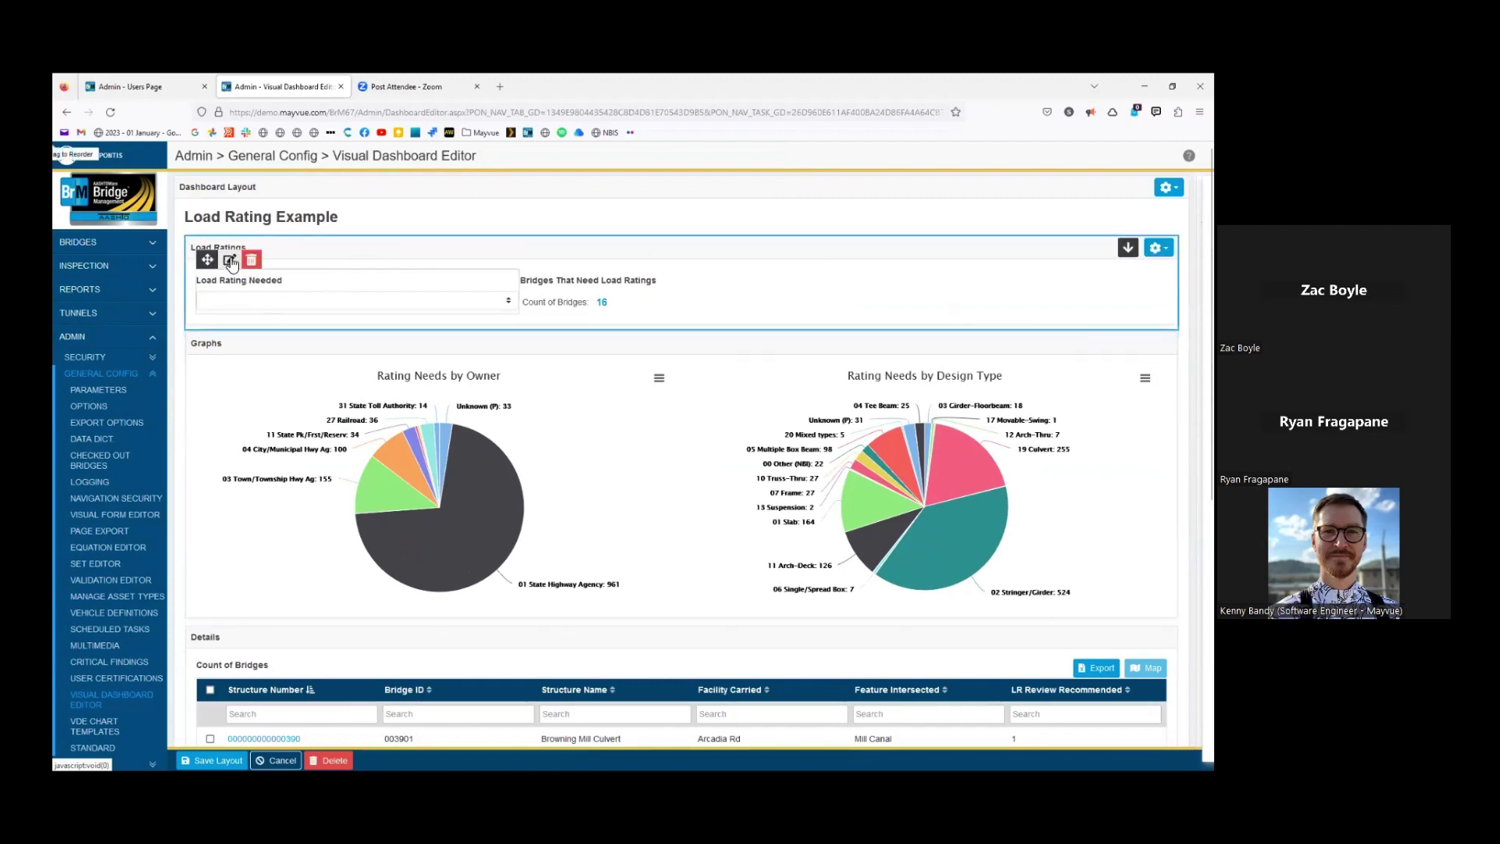
pyautogui.click(229, 261)
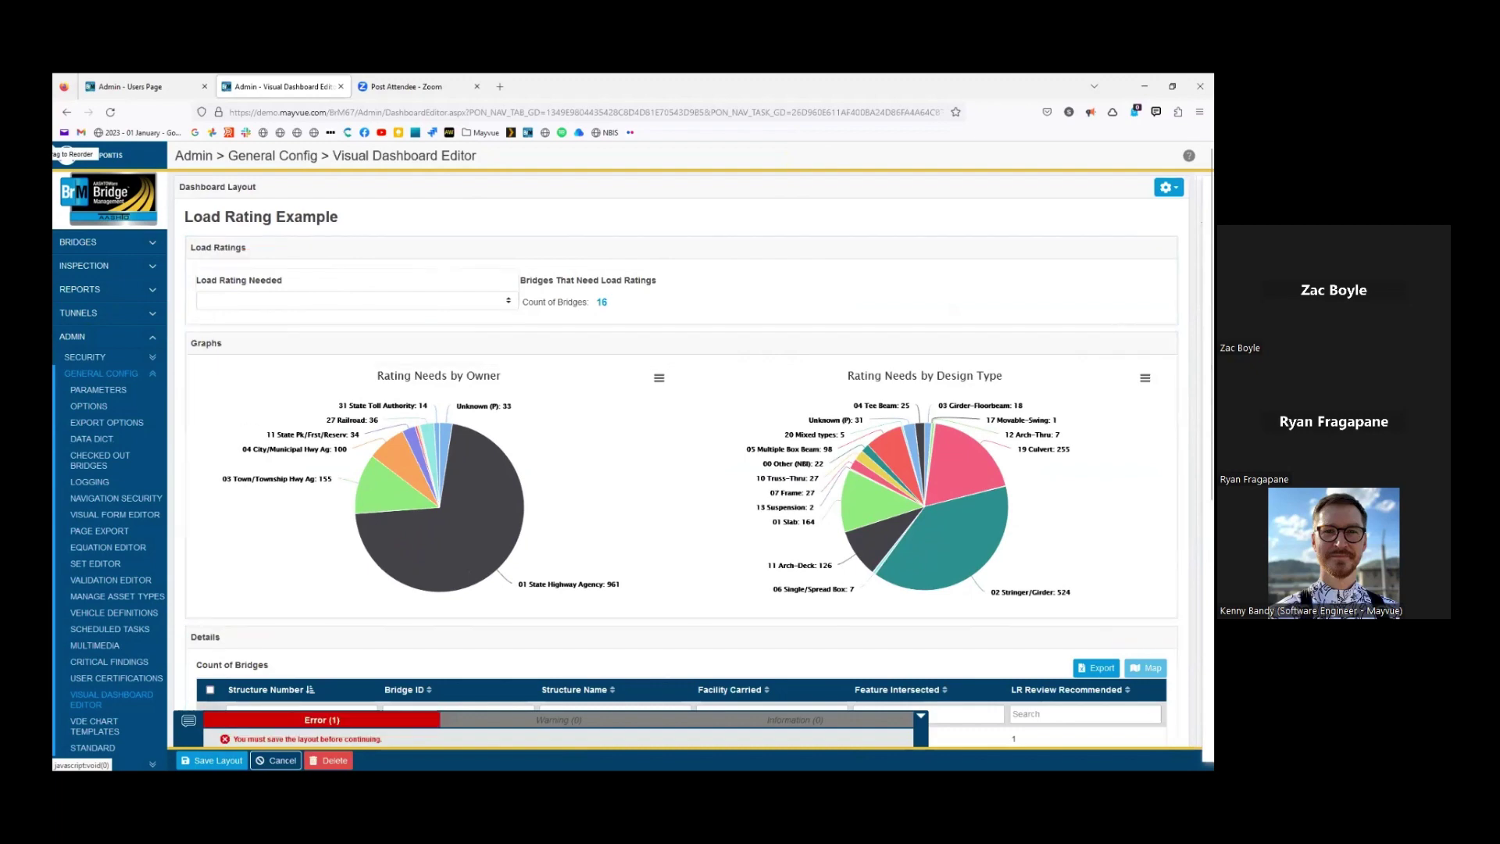
pyautogui.click(222, 760)
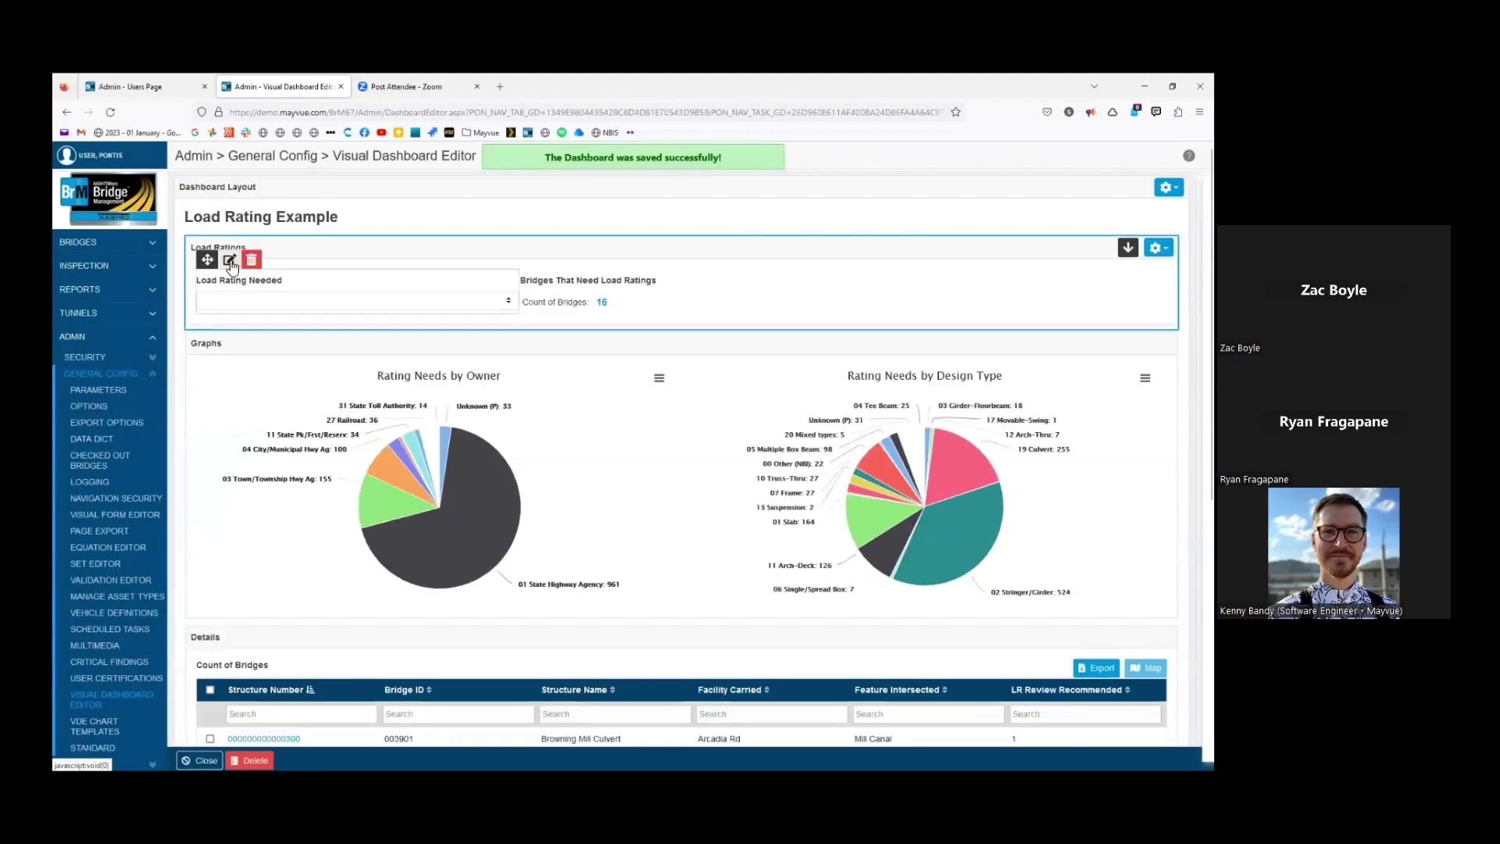
# Set the Load Rating Needed dropdown's source to Parameters and its parameter table to bridge
pyautogui.click(229, 261)
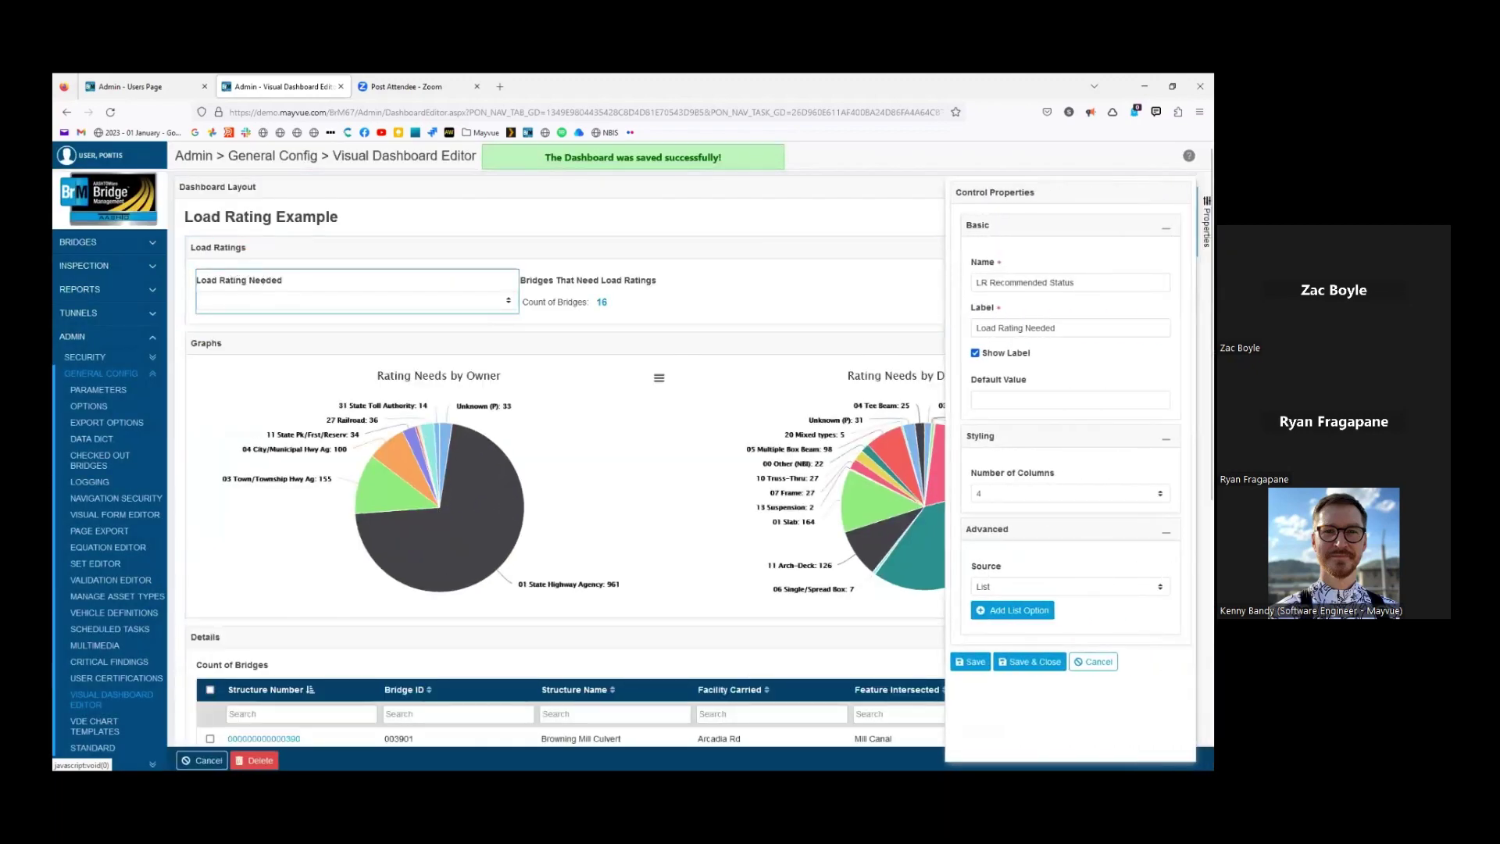
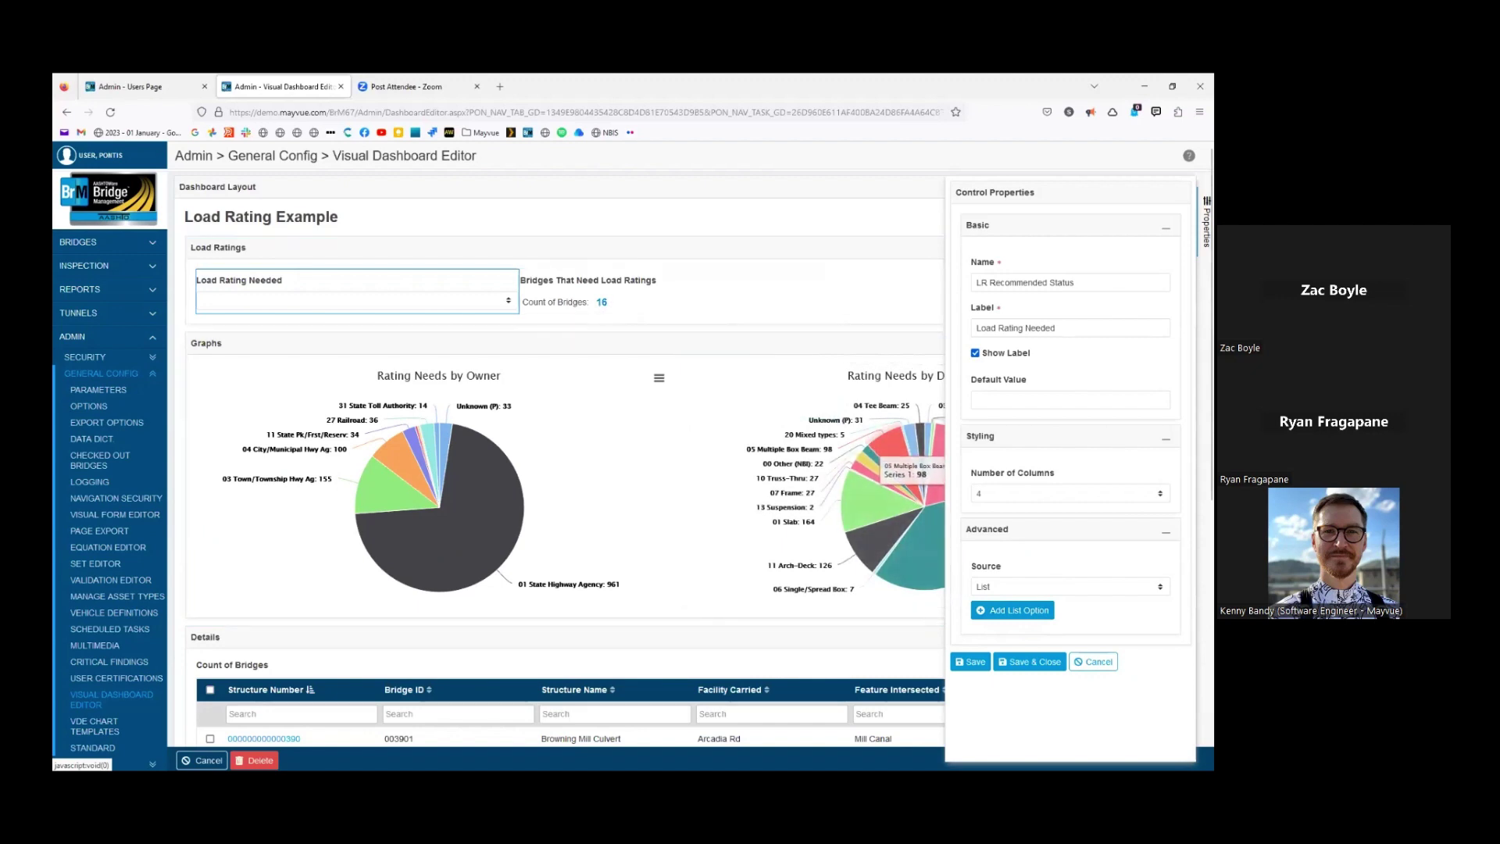
pyautogui.click(1069, 586)
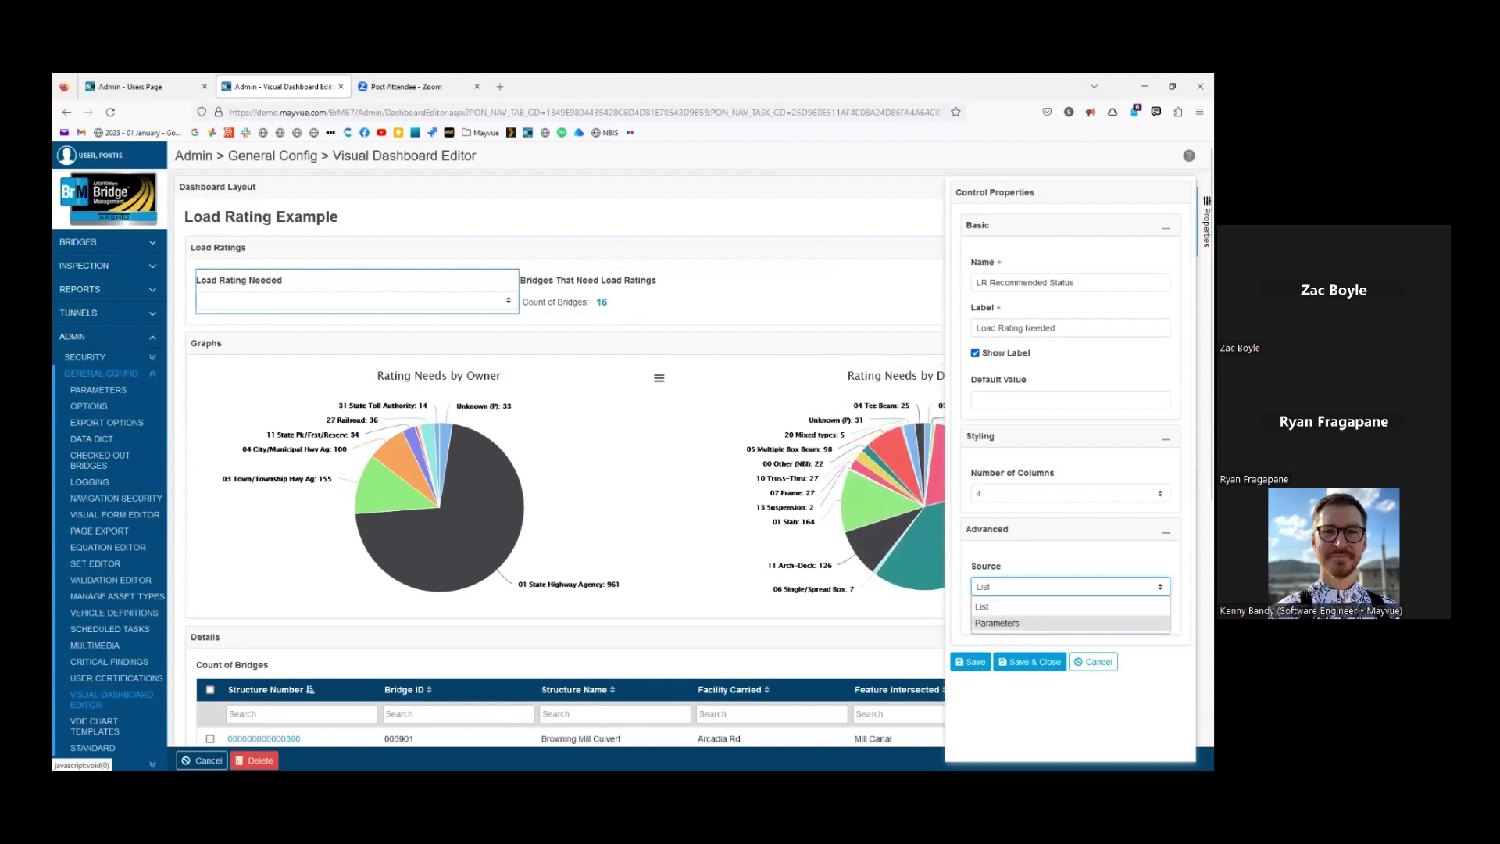
pyautogui.click(1008, 623)
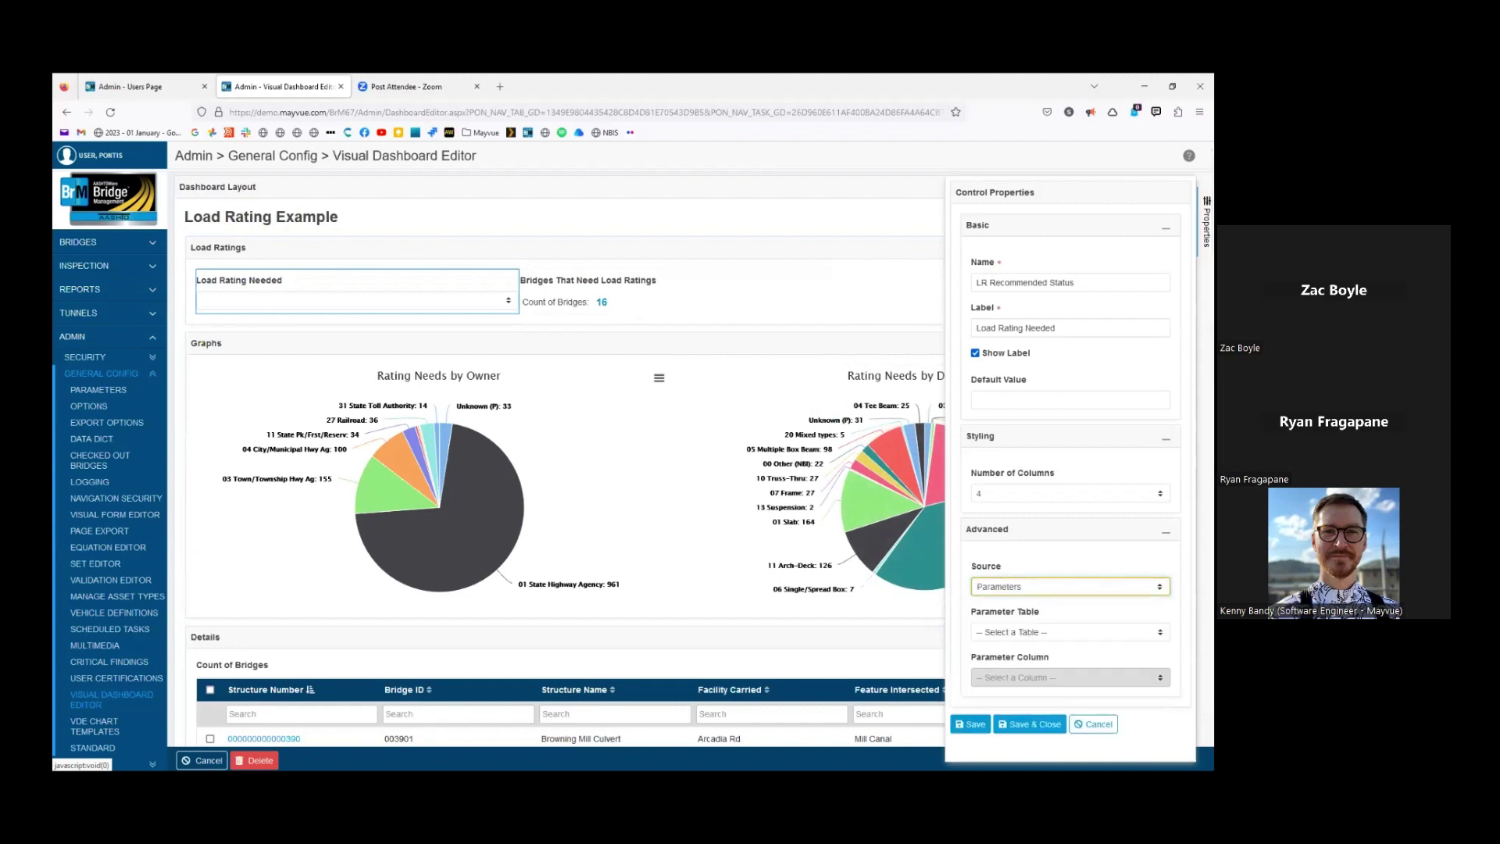
pyautogui.click(1071, 632)
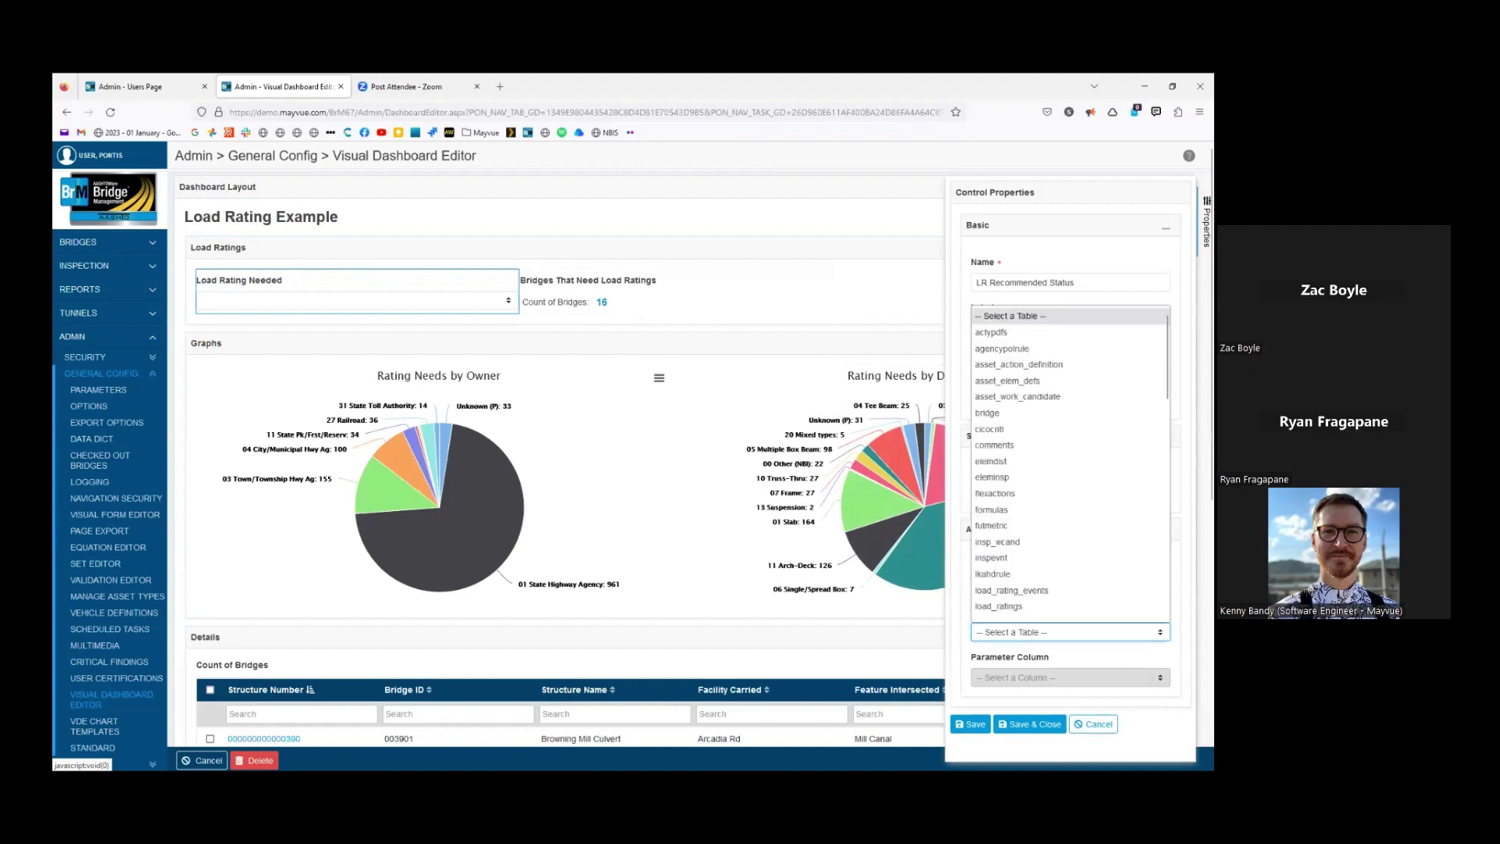
pyautogui.scroll(-1, 1016, 595)
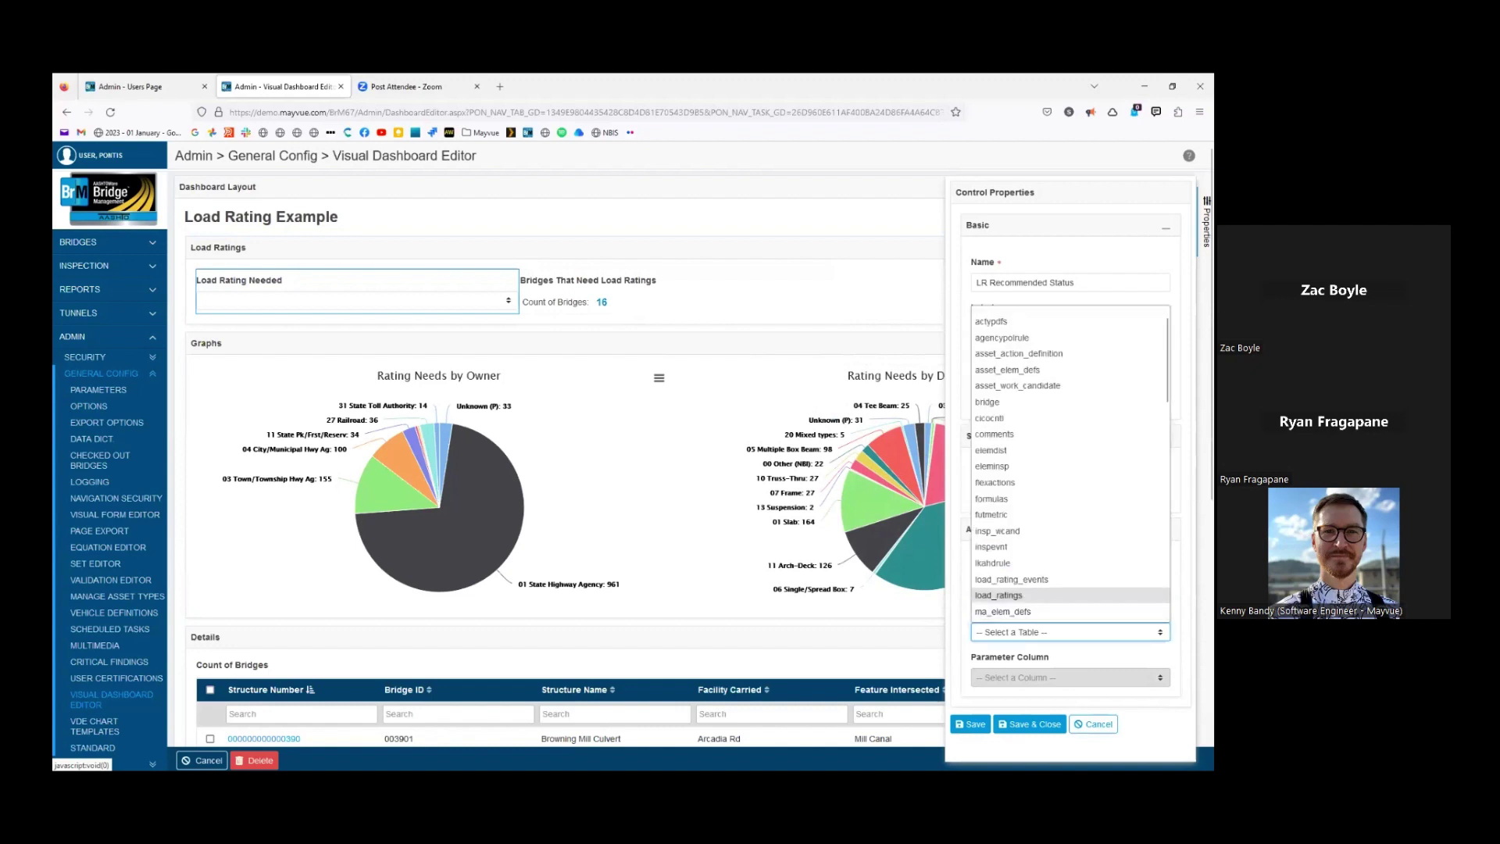
pyautogui.scroll(-2, 1016, 596)
pyautogui.scroll(2, 1016, 596)
pyautogui.click(1016, 401)
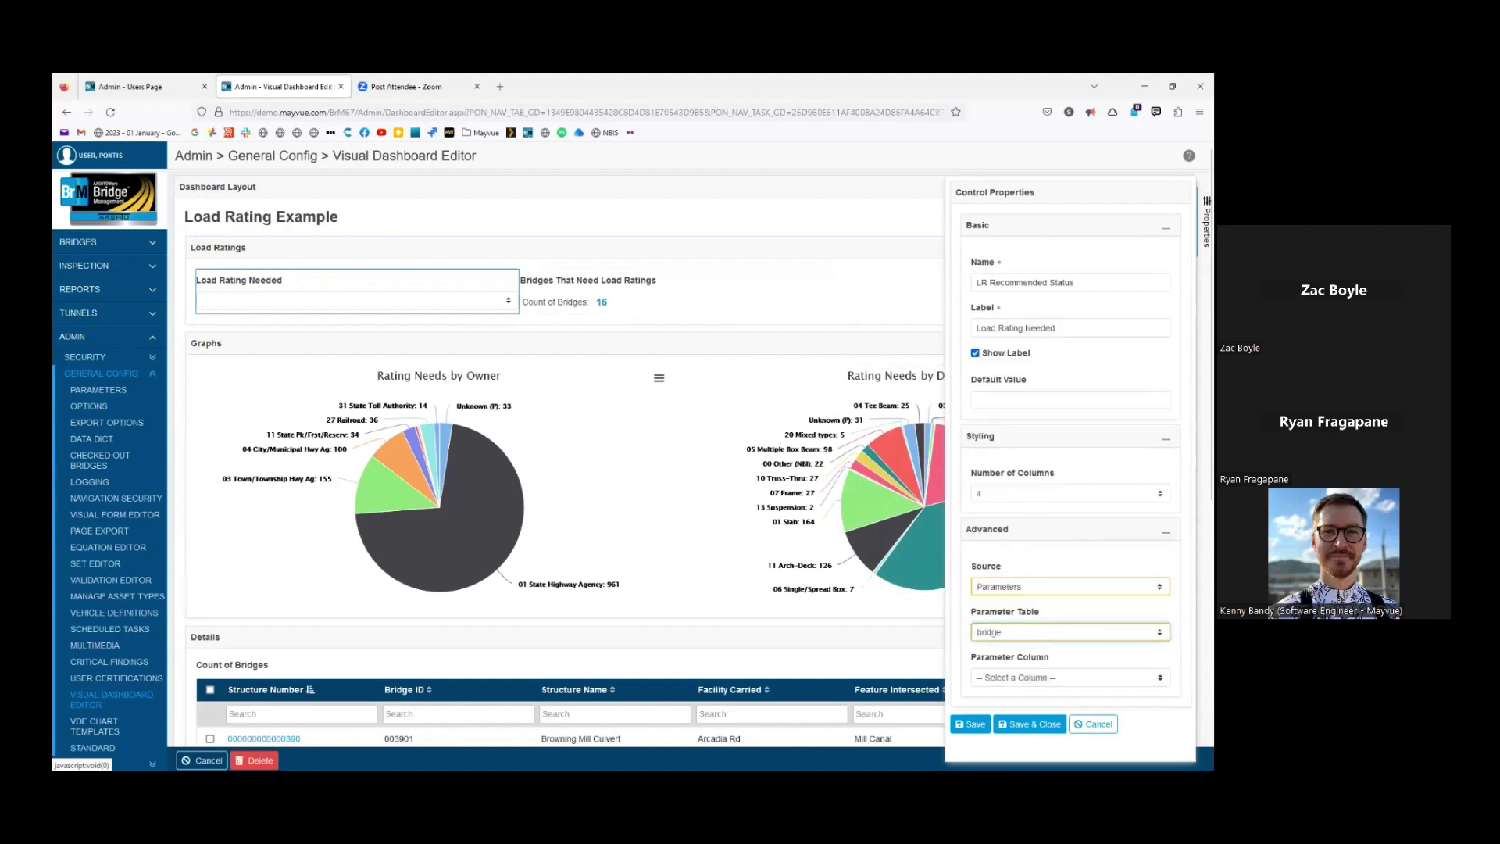
# Set the dropdown's parameter column to req_op_rat, save it, check its list of options and close its properties
pyautogui.click(1015, 677)
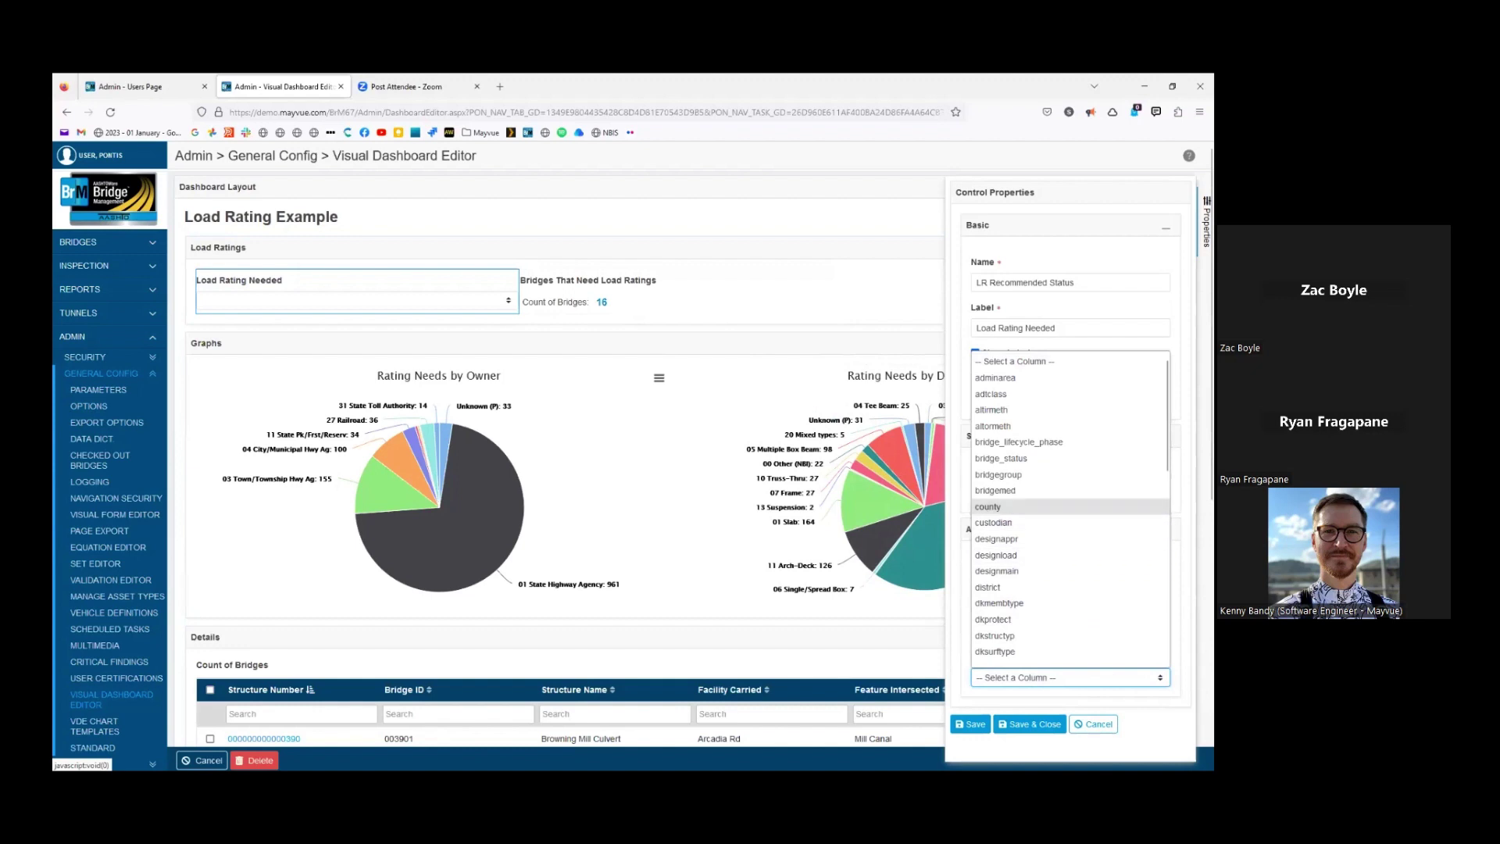
pyautogui.scroll(-6, 1015, 603)
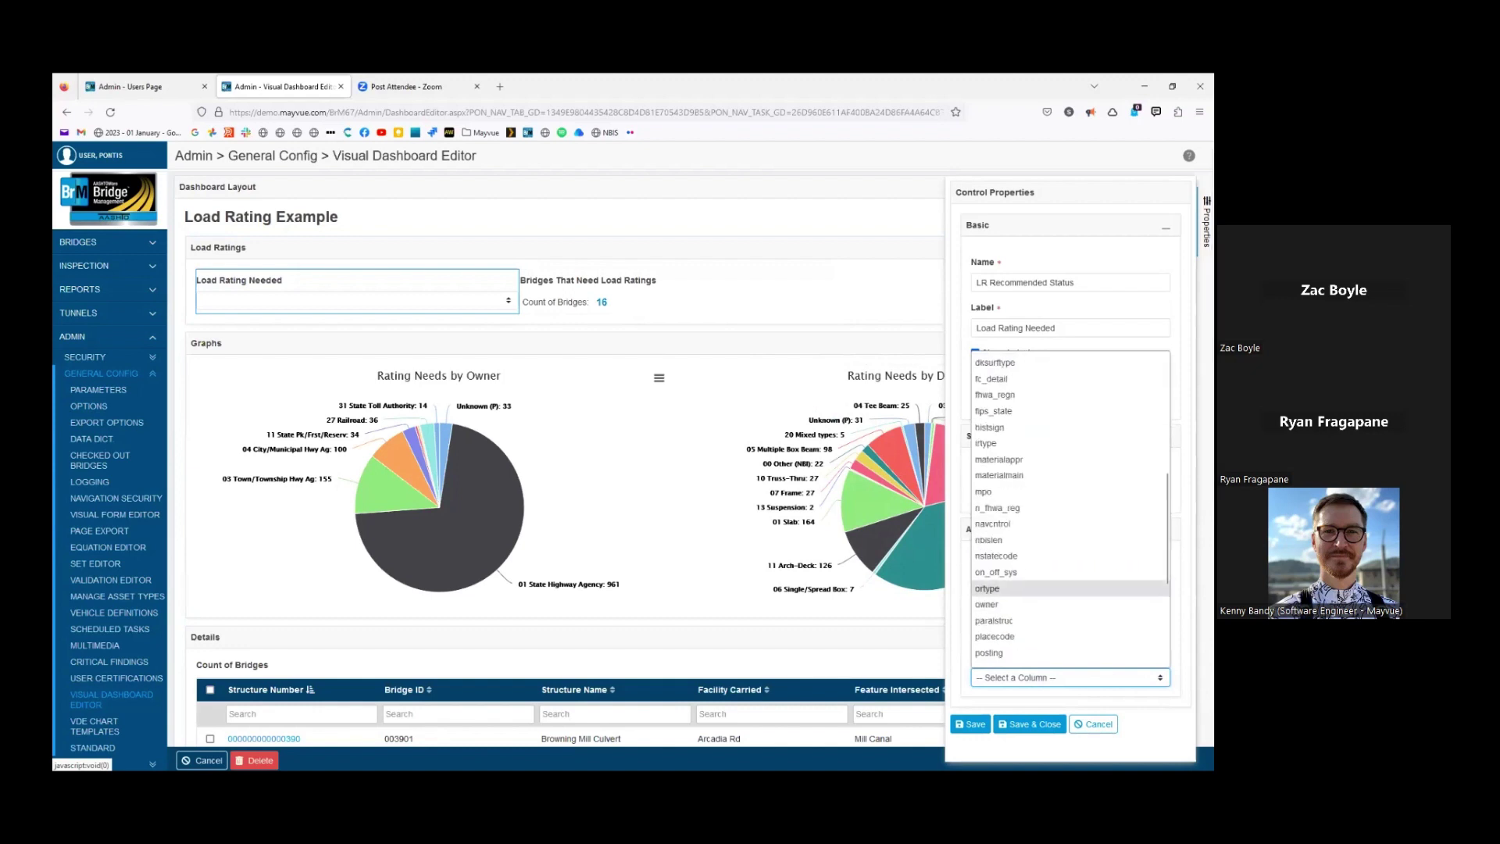
pyautogui.scroll(-2, 1016, 508)
pyautogui.click(996, 621)
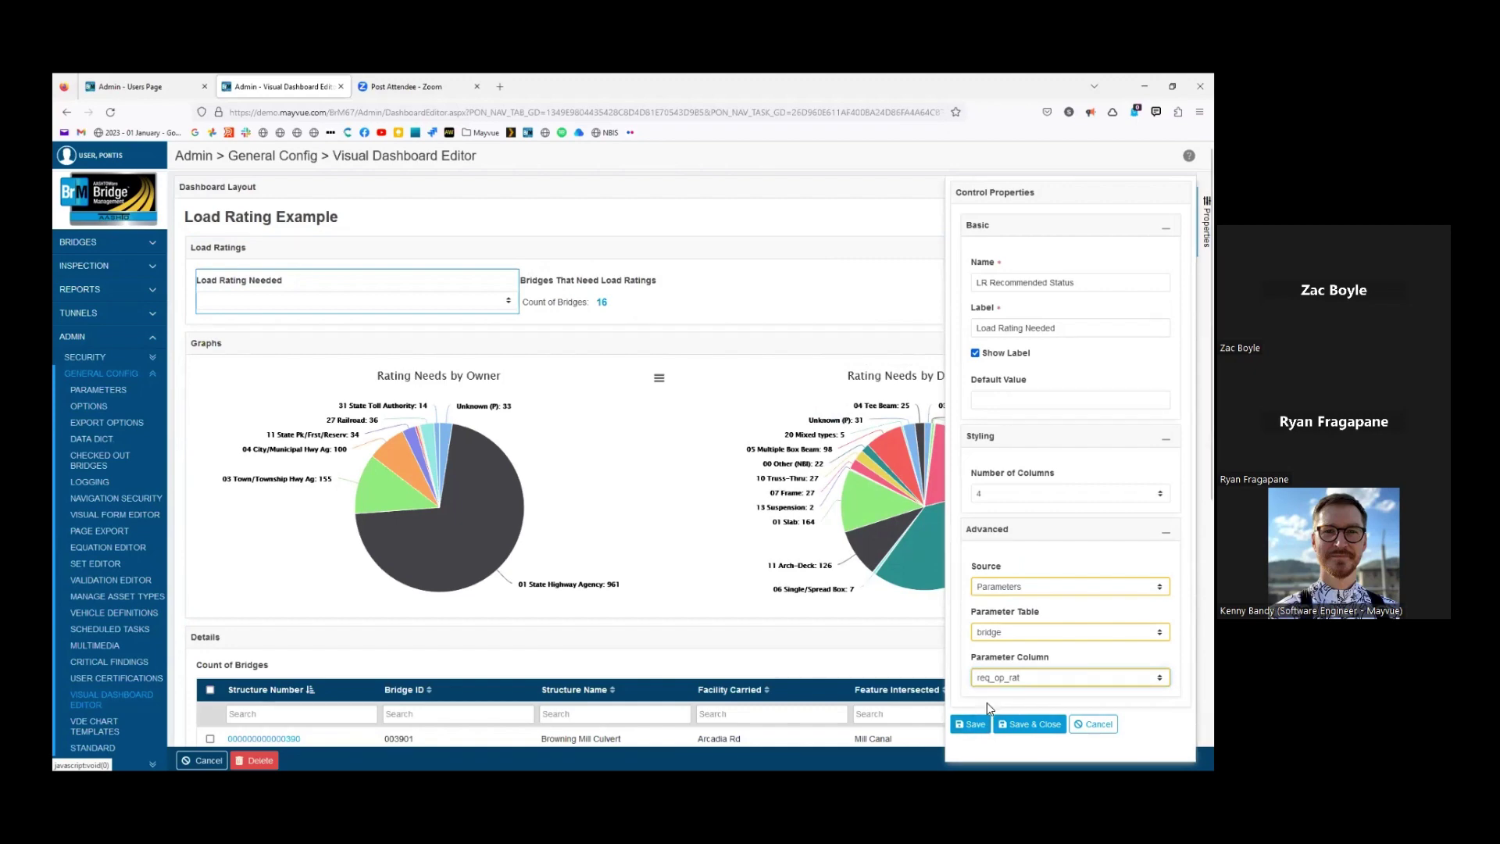
pyautogui.click(976, 725)
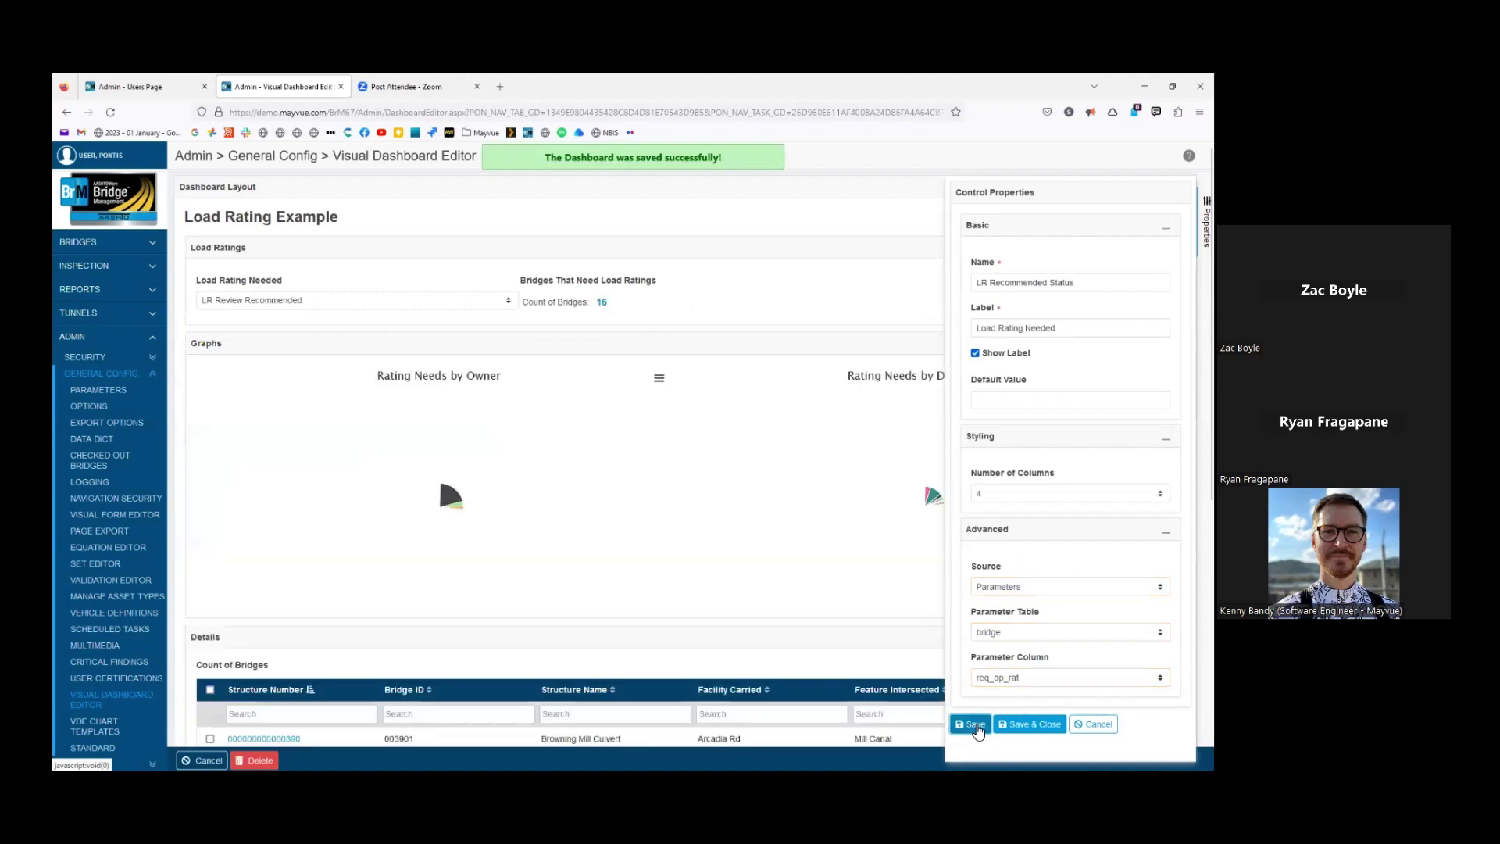
pyautogui.click(233, 303)
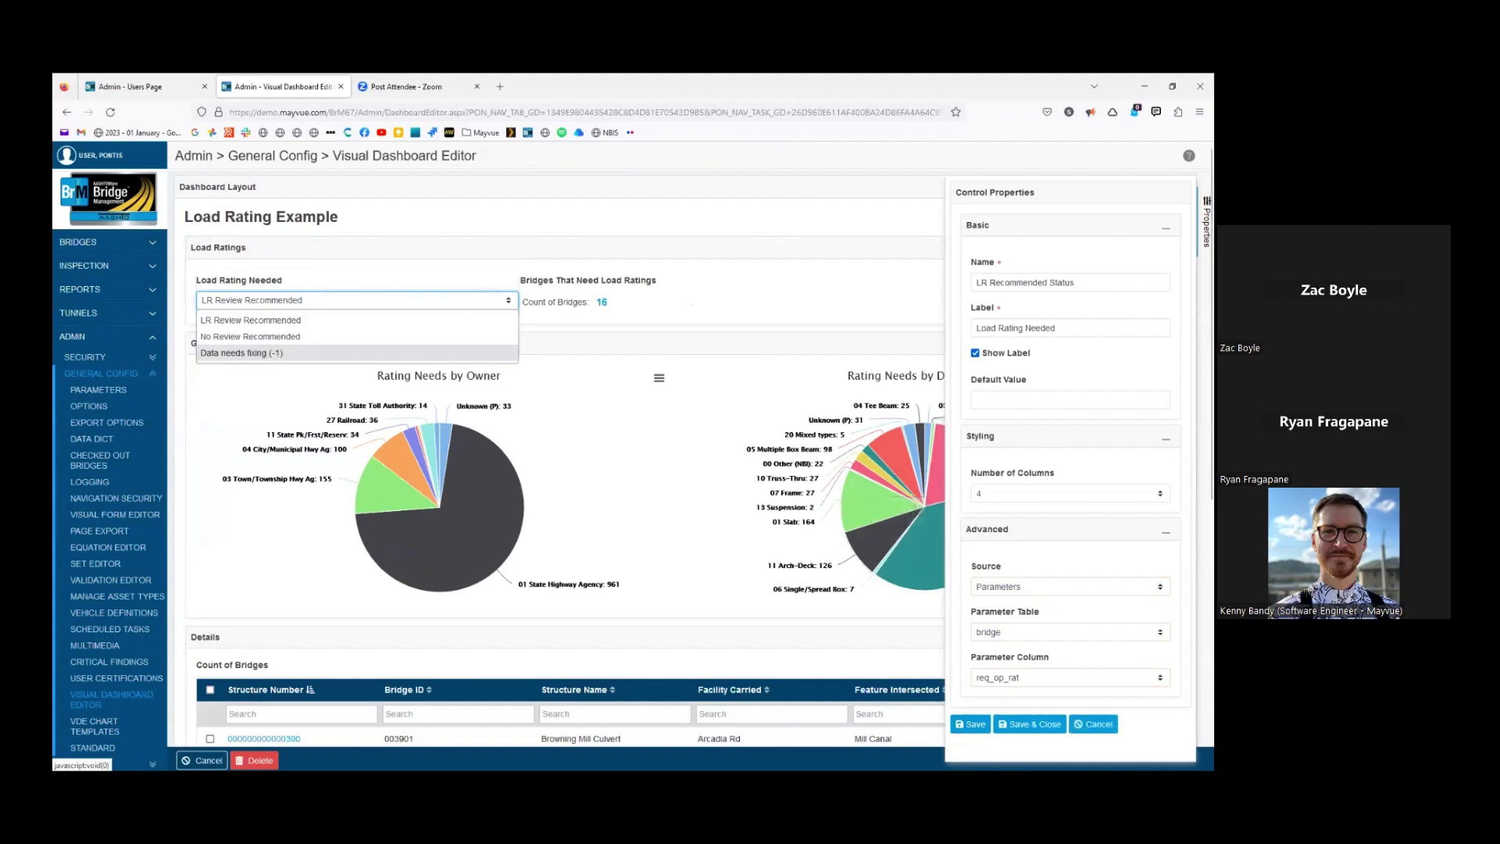
pyautogui.click(1094, 724)
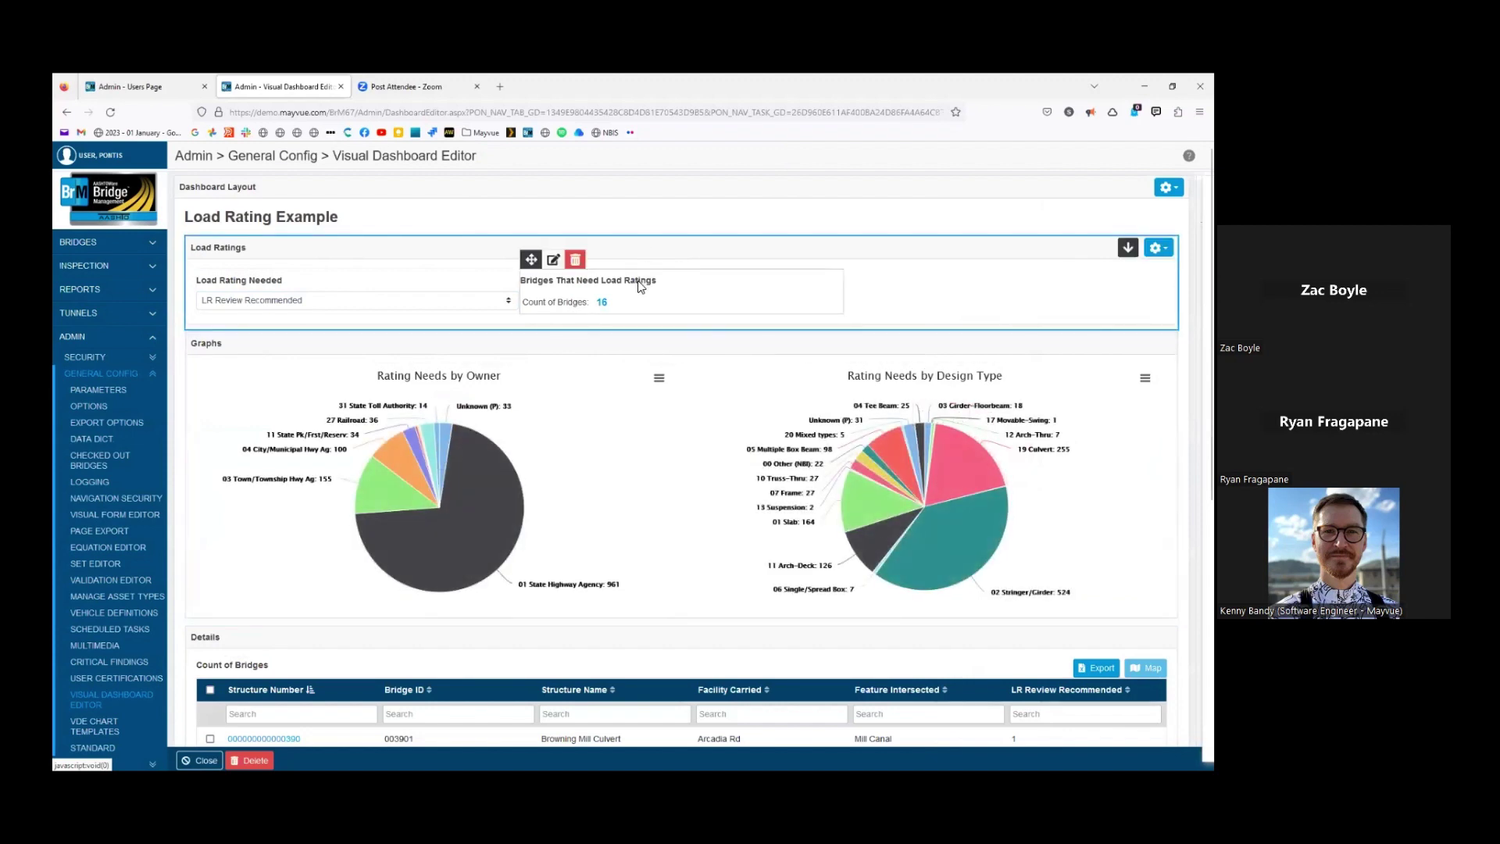
# In the Filter SQL of the Bridges That Need Load Ratings grid's count, replace the req_op_rat value 1 with the LR Recommended Status variable
pyautogui.click(554, 264)
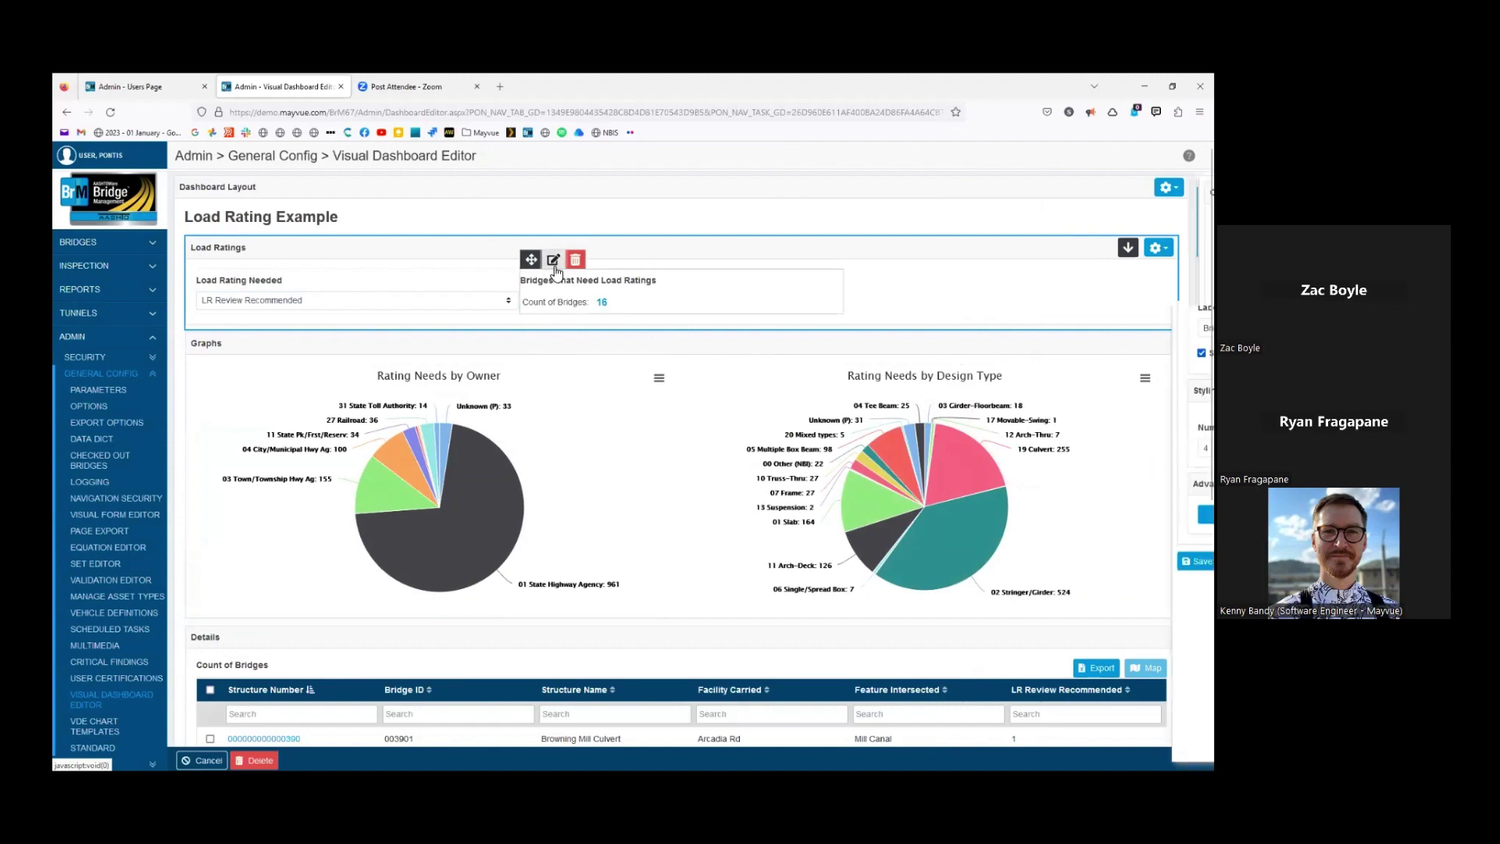
pyautogui.click(1077, 514)
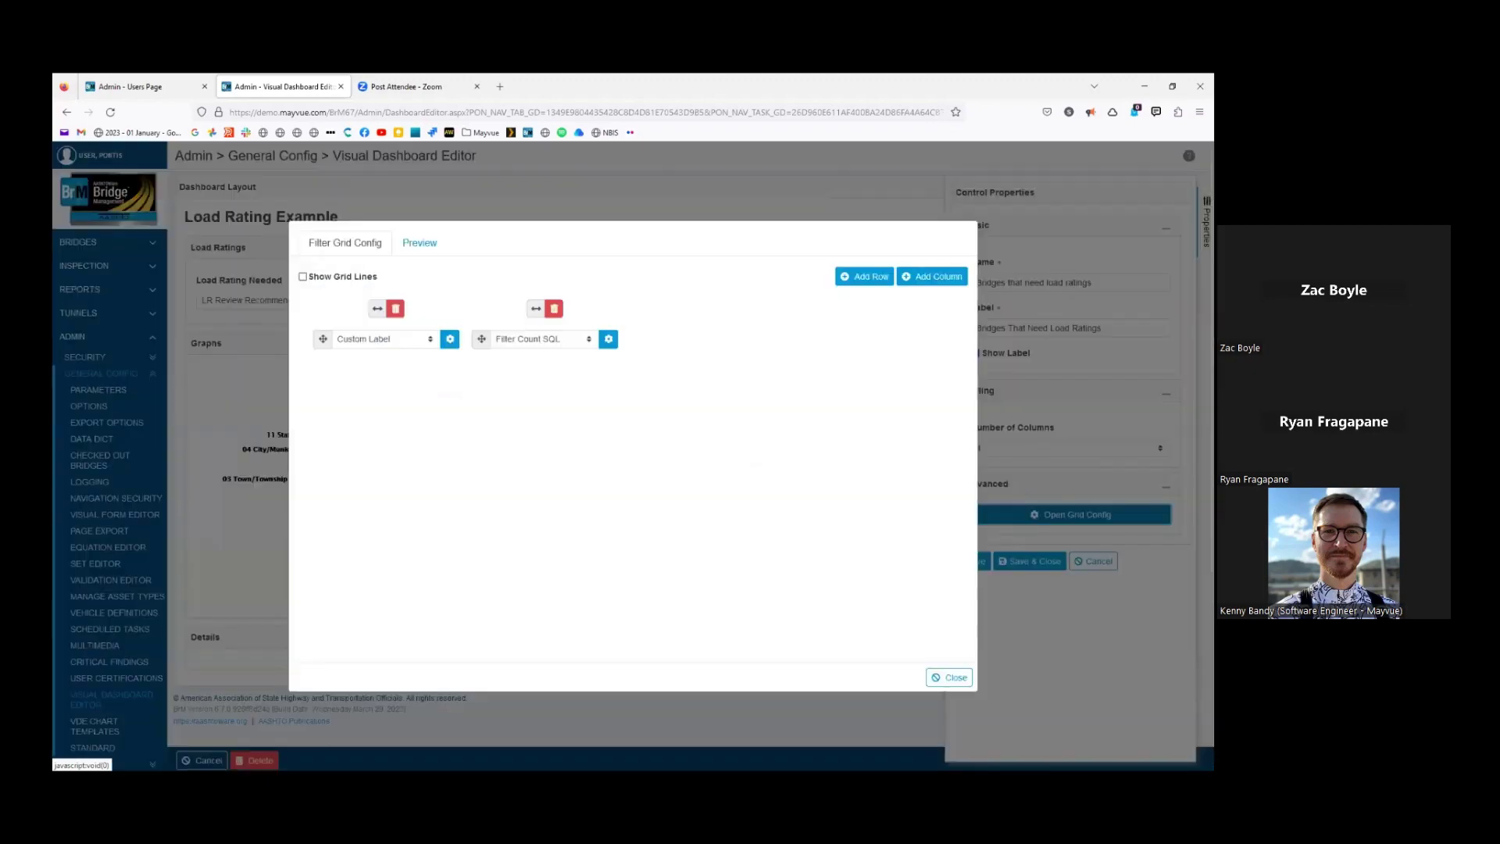
pyautogui.click(609, 340)
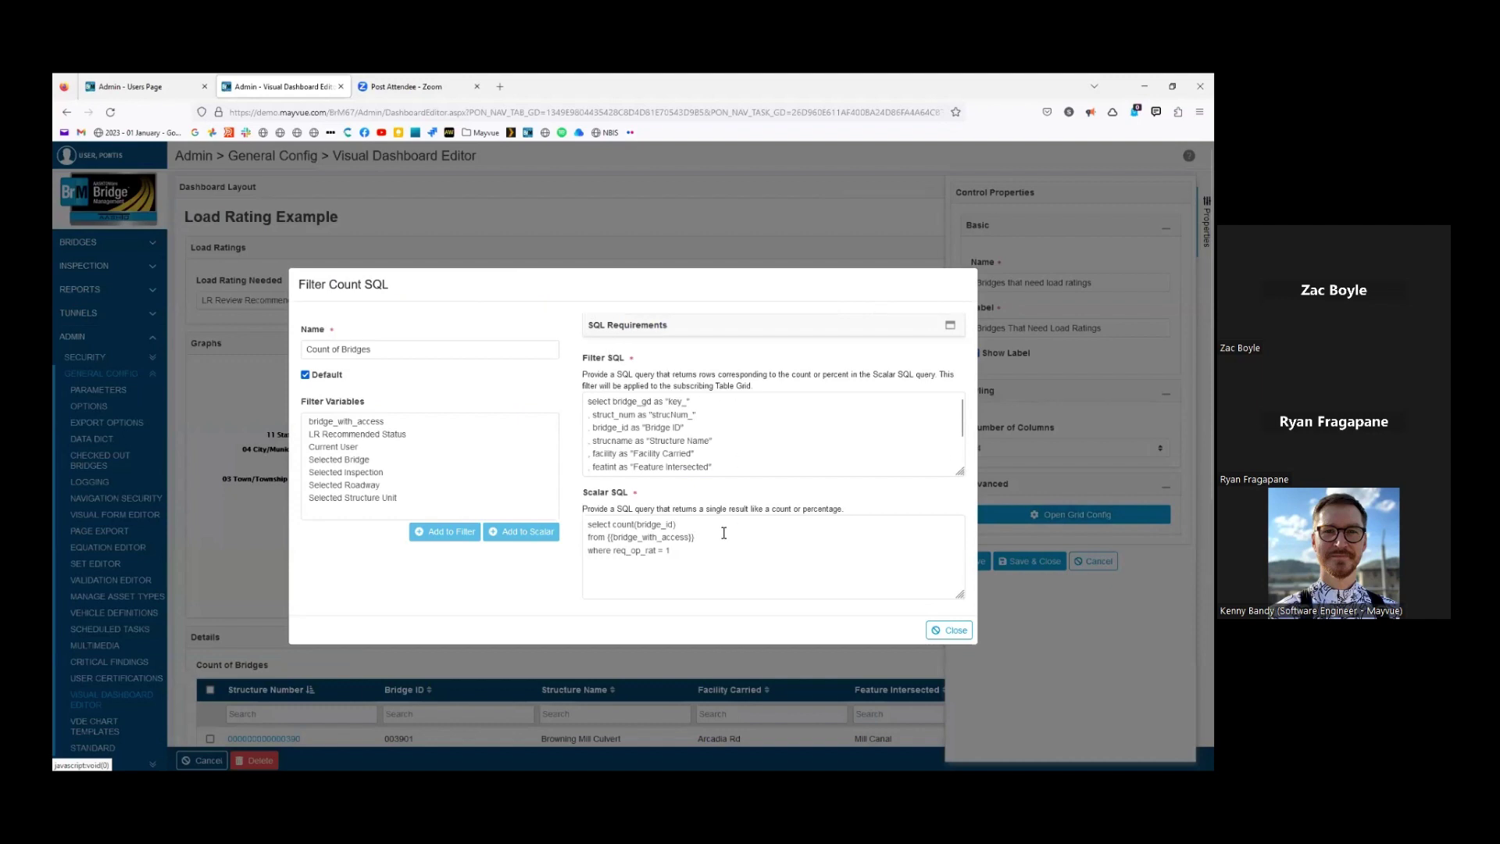
pyautogui.click(670, 551)
pyautogui.doubleClick(670, 552)
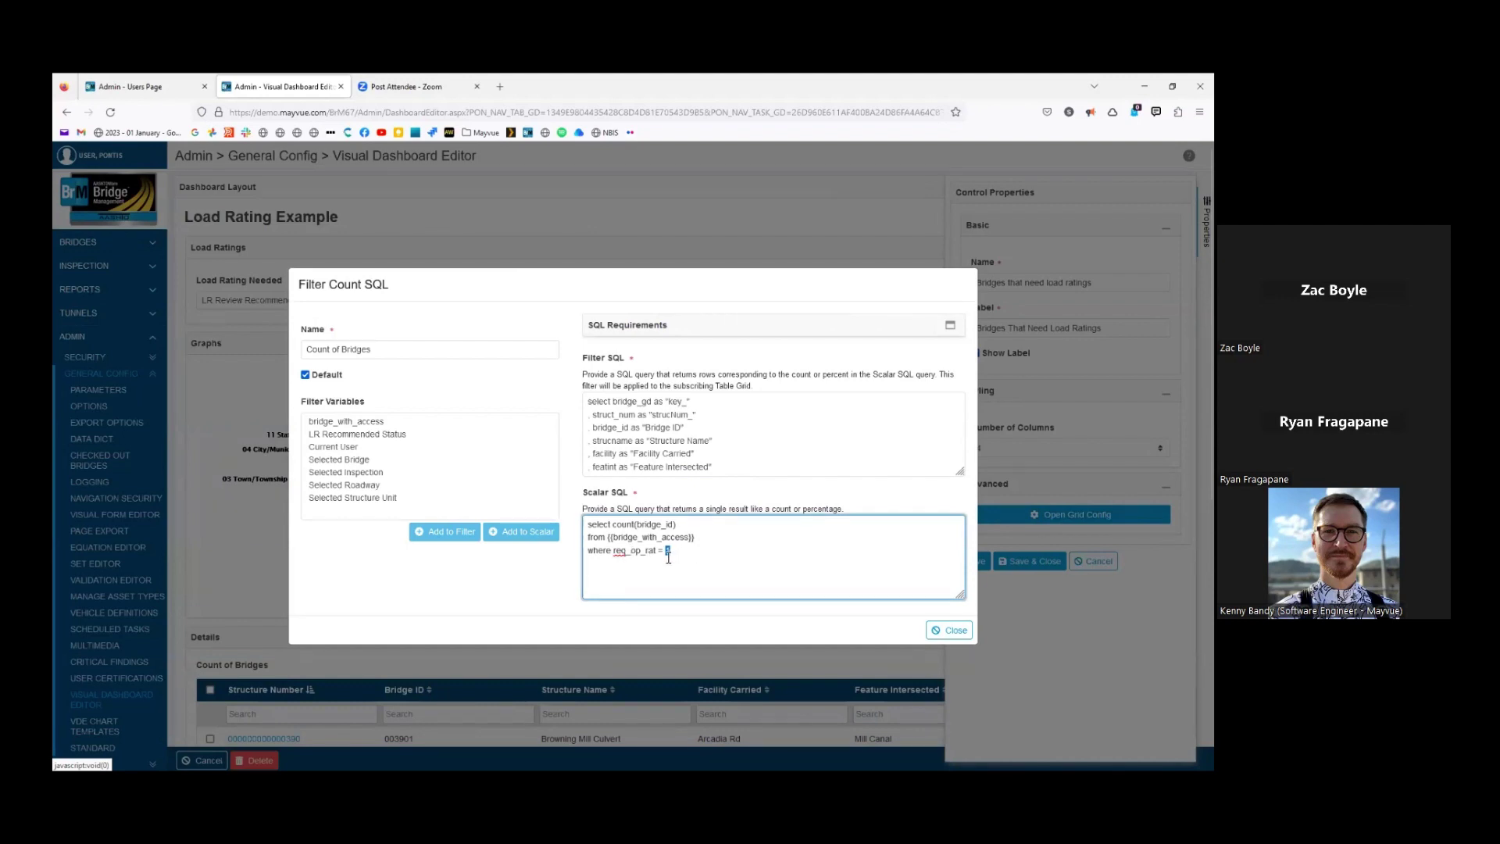
pyautogui.click(369, 436)
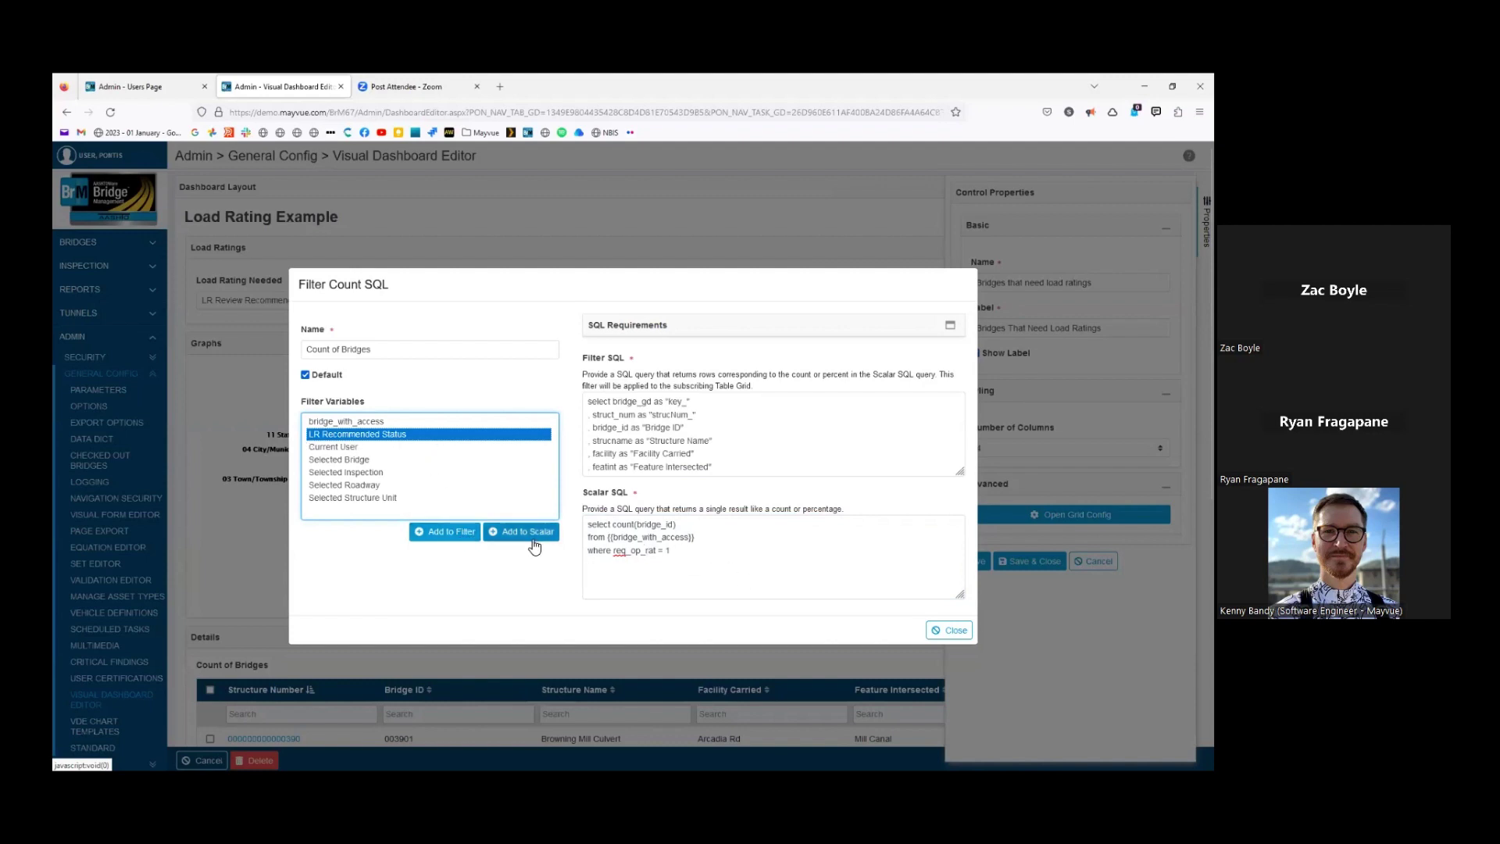
pyautogui.click(663, 551)
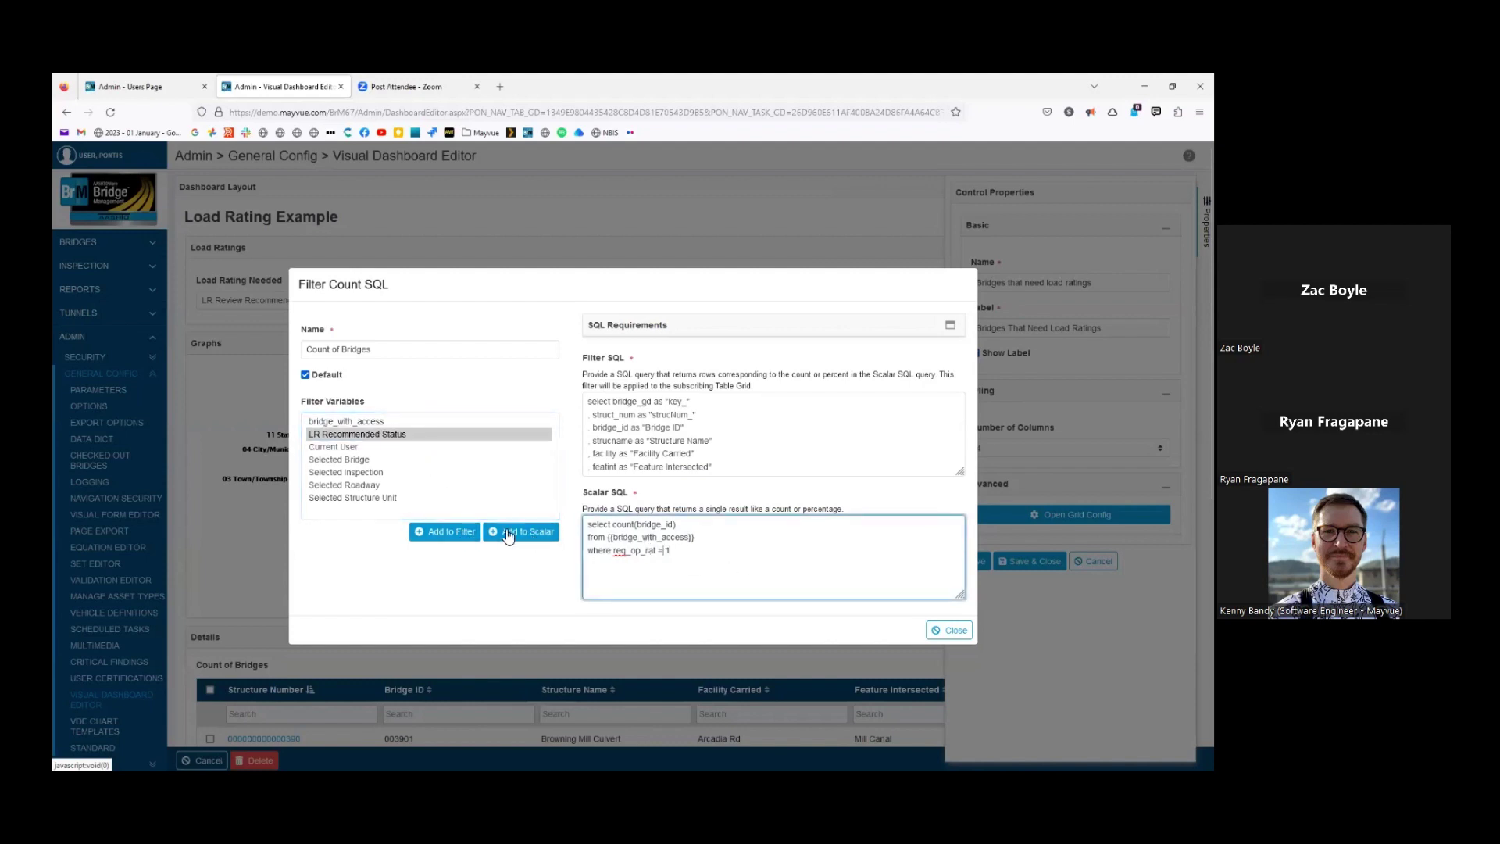
pyautogui.click(448, 534)
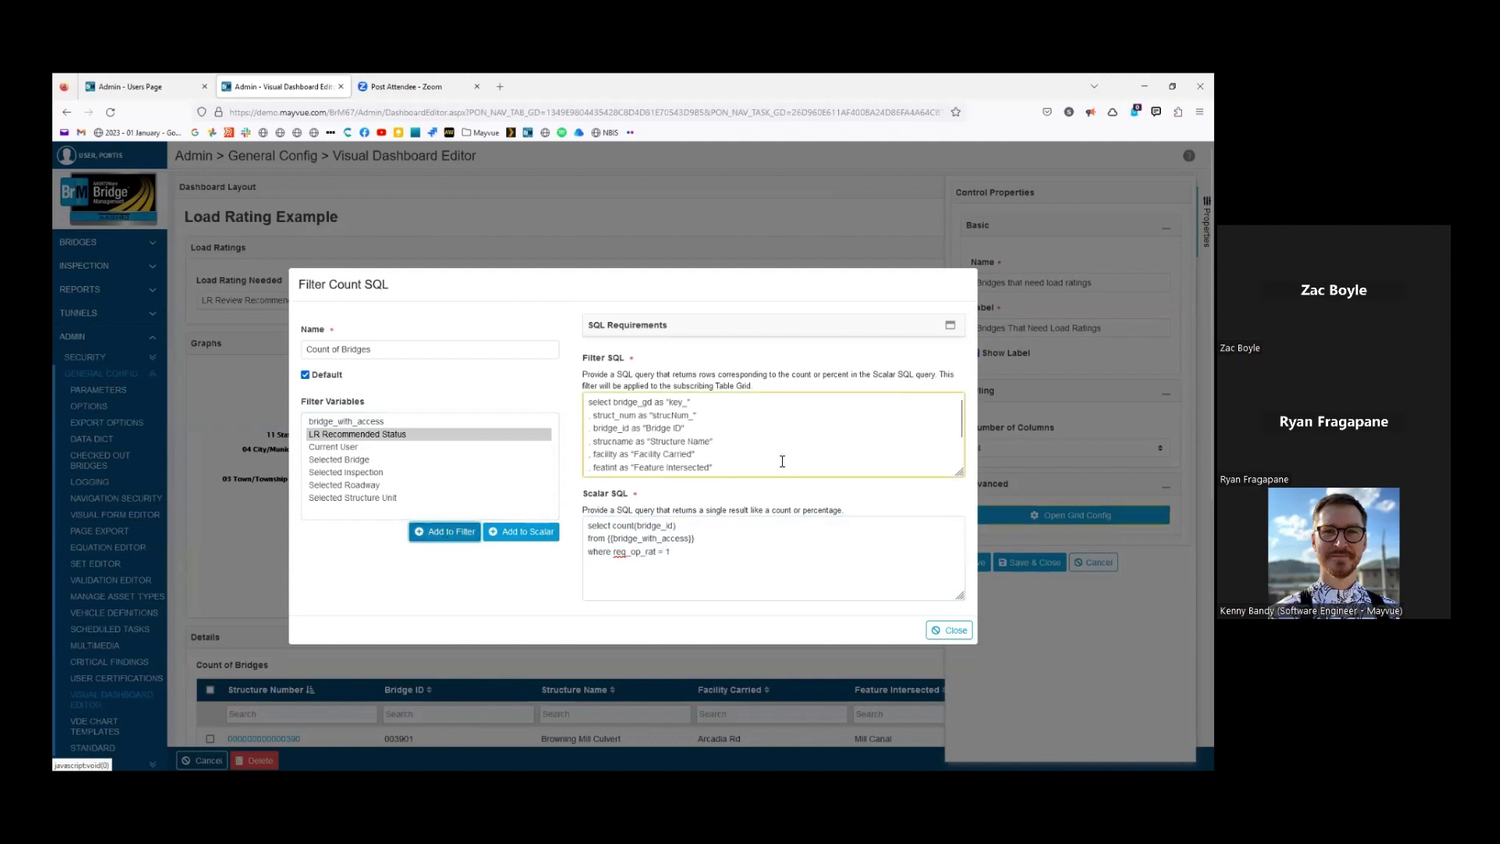
pyautogui.scroll(-1, 782, 457)
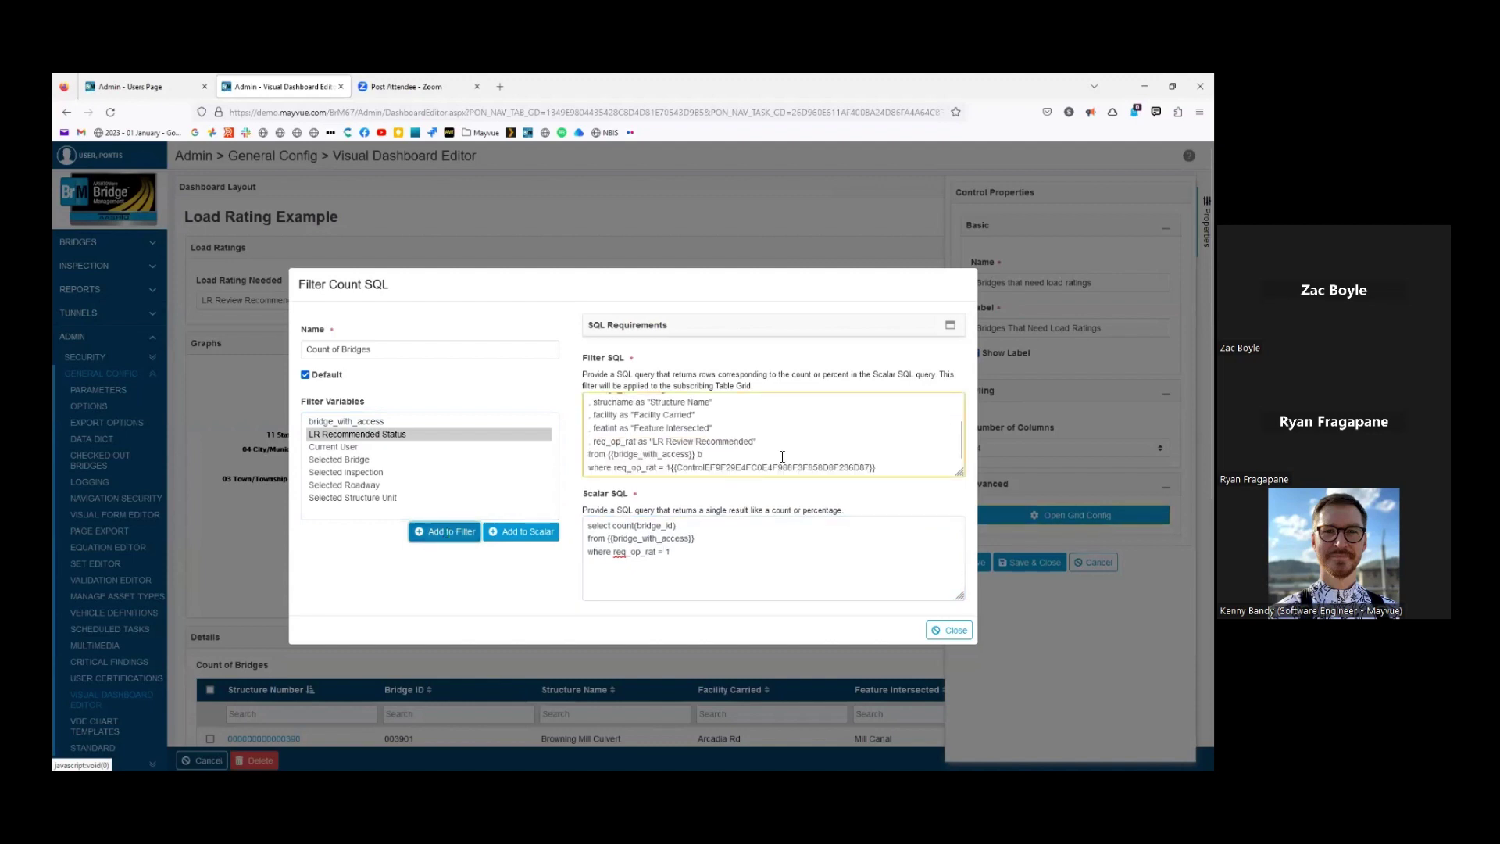
pyautogui.click(670, 470)
pyautogui.press('BackSpace')
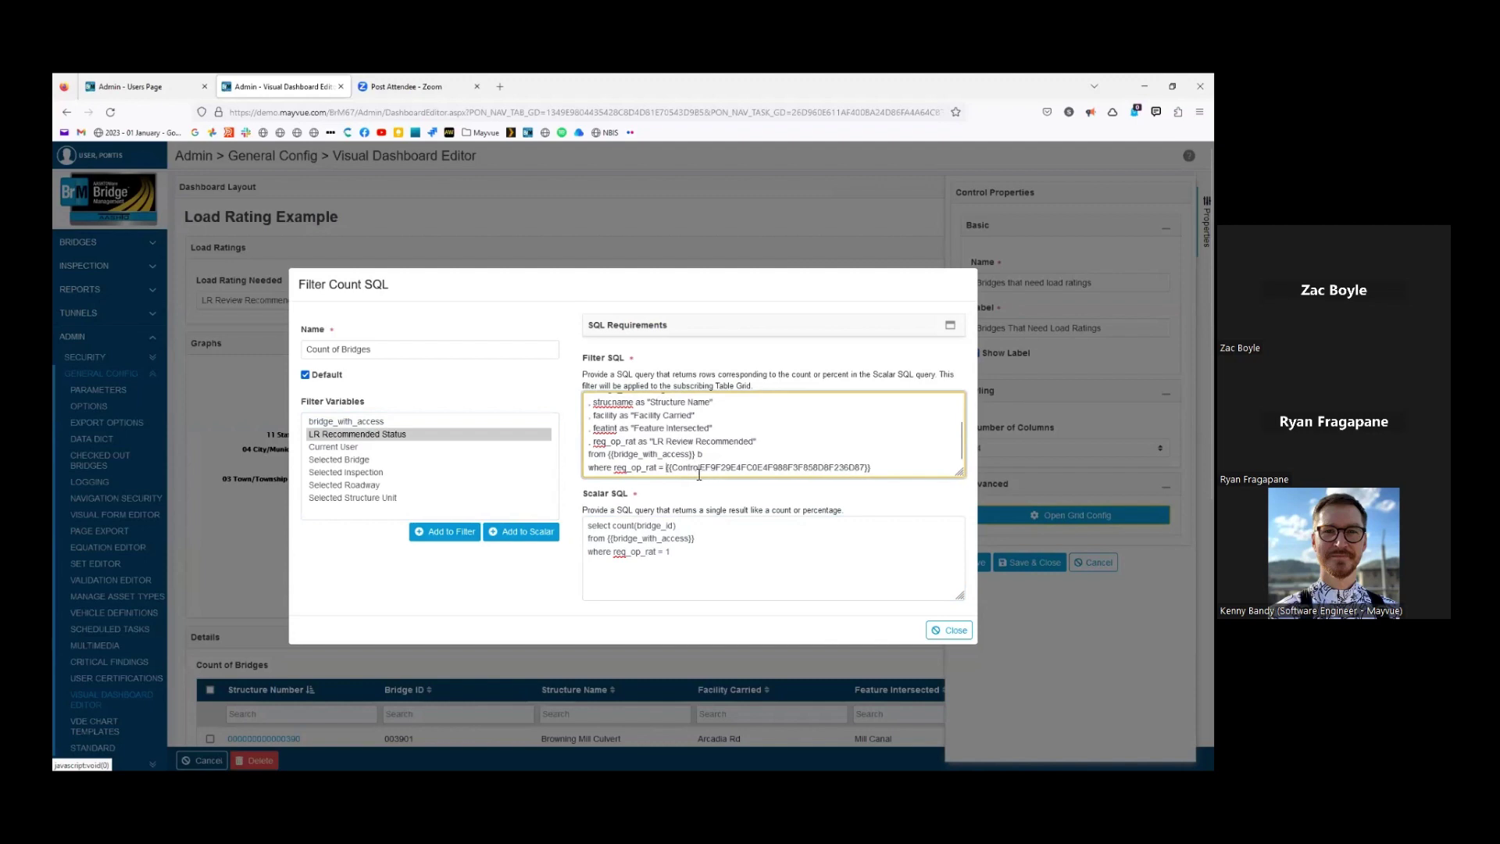
# In the count's Scalar SQL, replace the req_op_rat value 1 with the LR Recommended Status variable and close the grid configuration
pyautogui.click(678, 551)
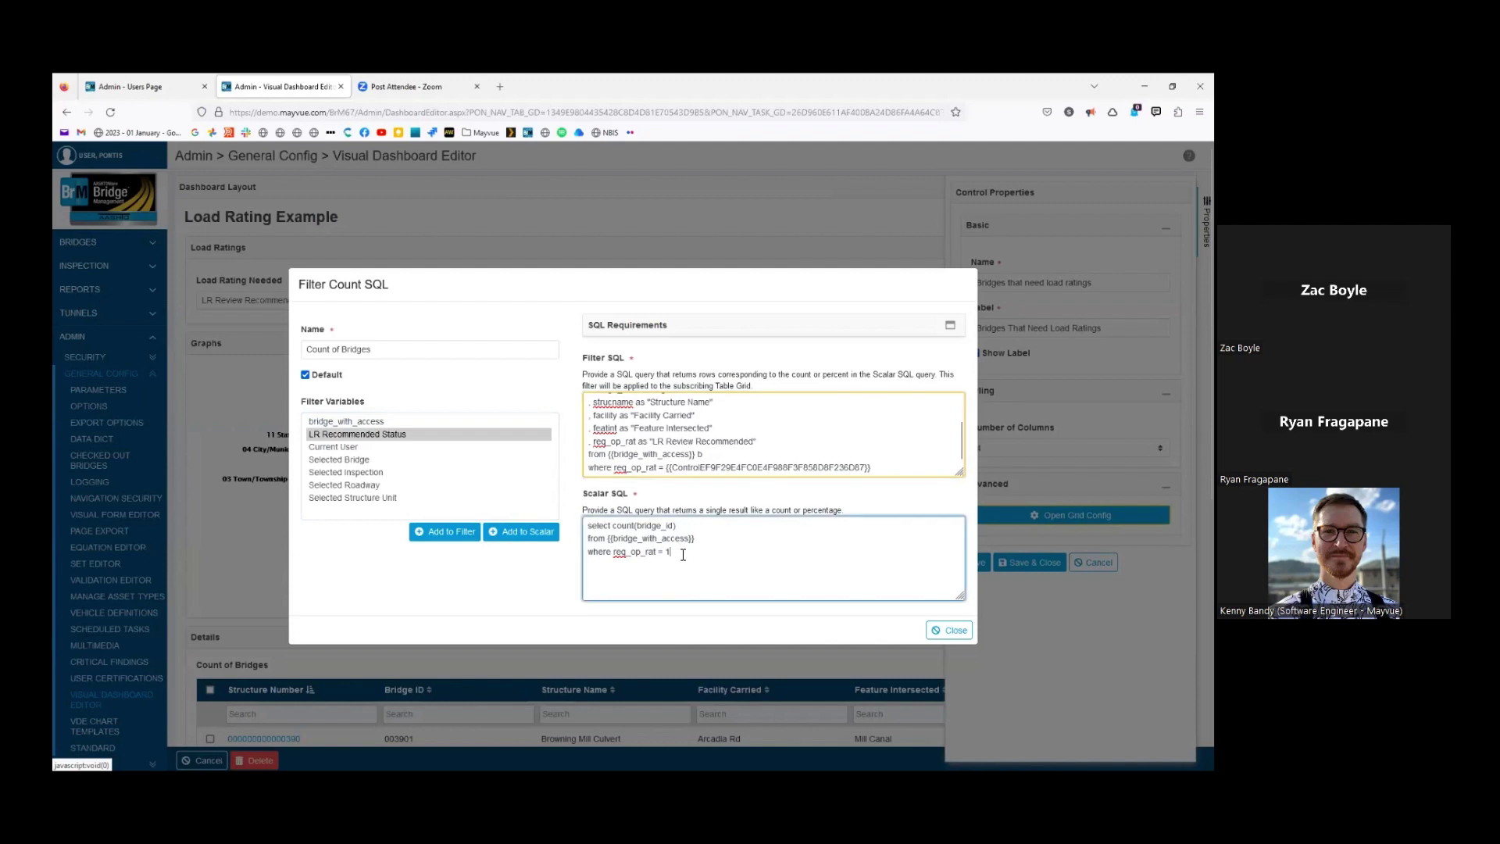
pyautogui.click(504, 531)
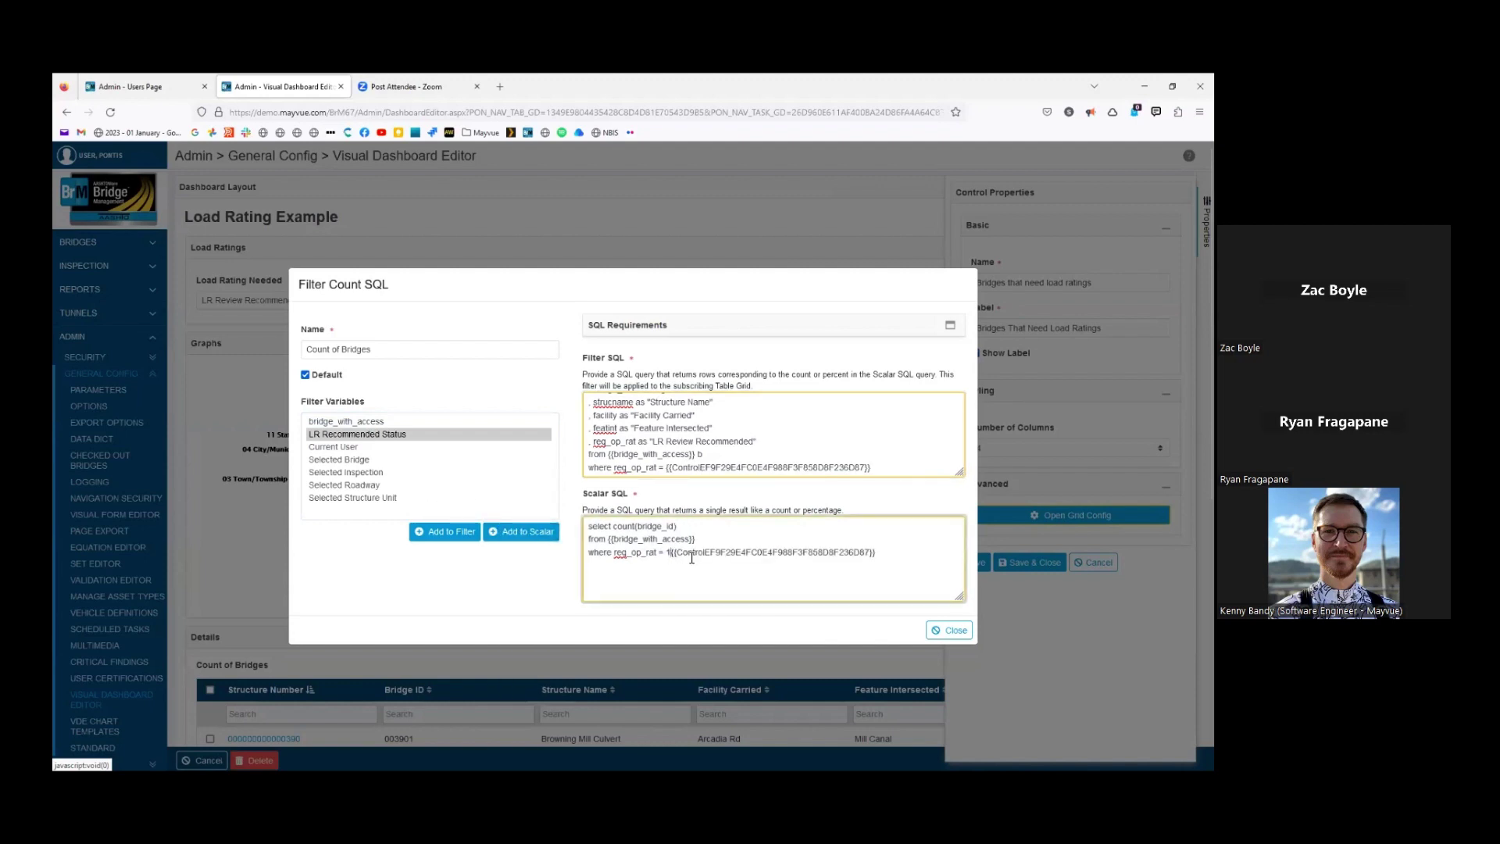
pyautogui.press('BackSpace')
pyautogui.click(954, 633)
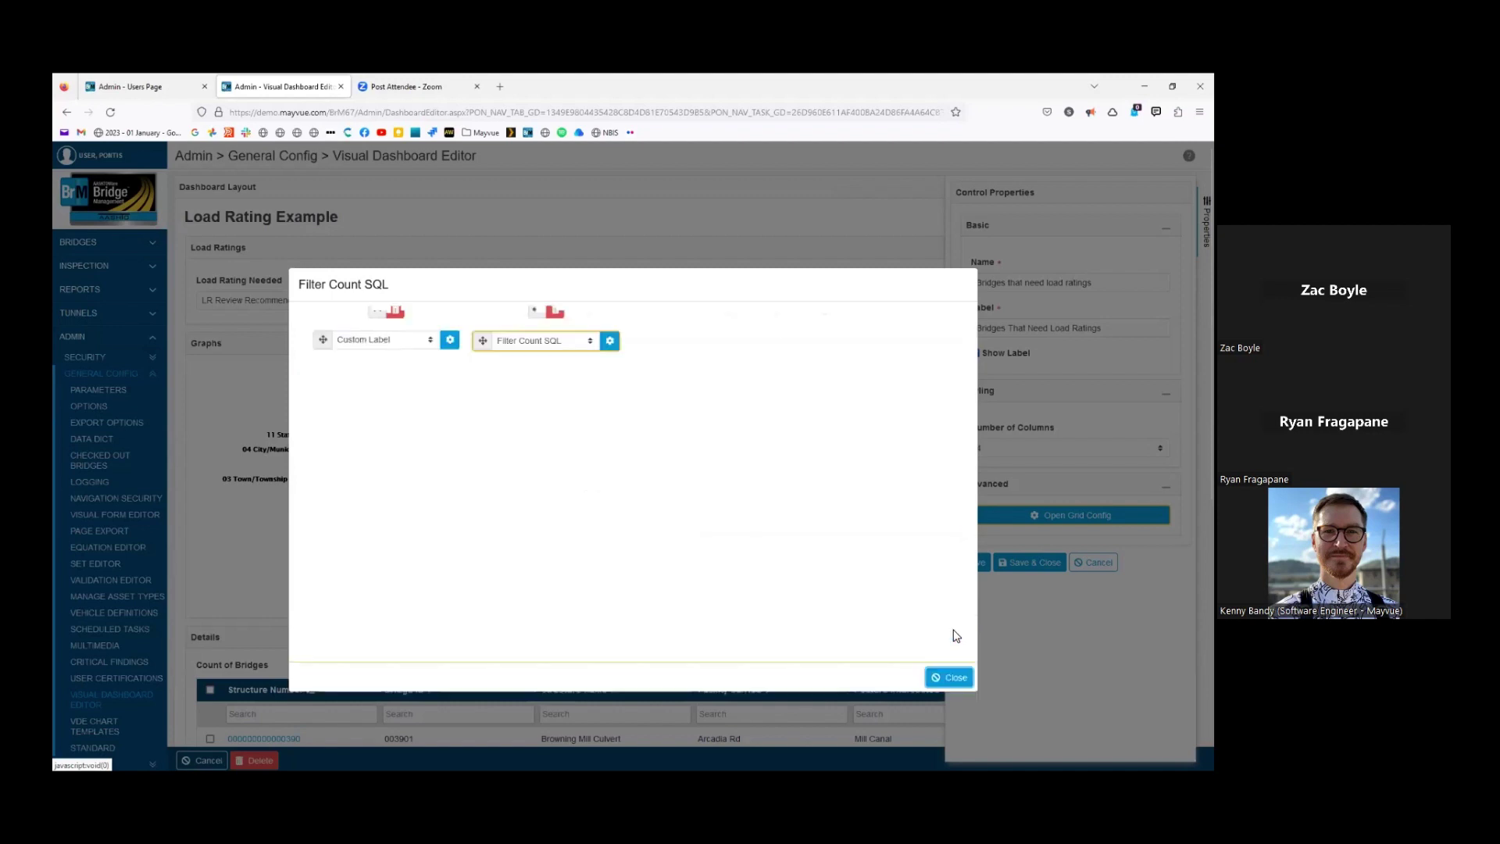
pyautogui.click(948, 678)
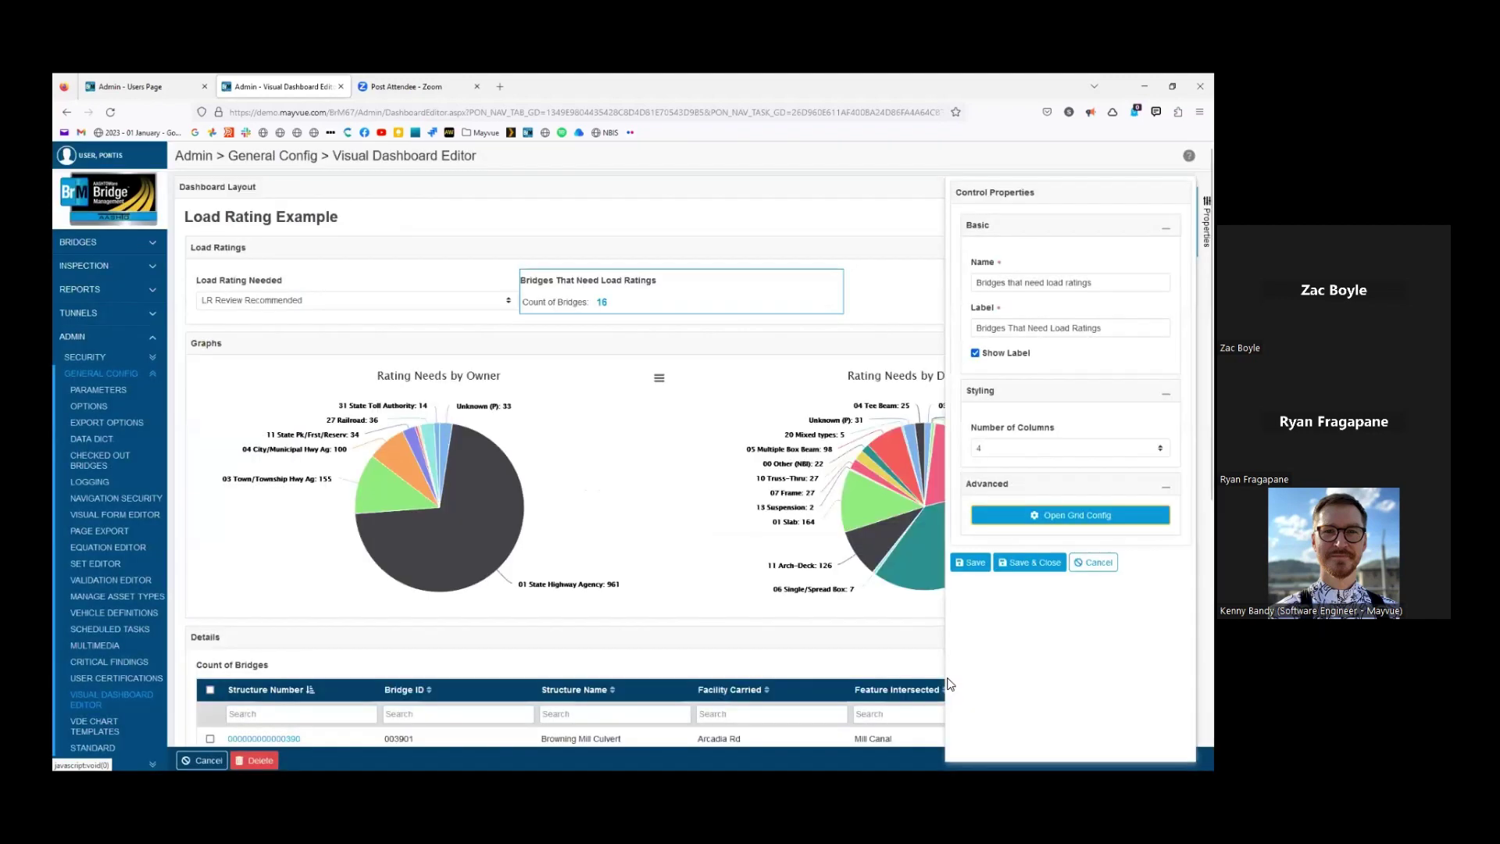
# Review the LR Recommended Status variable in the count's Filter SQL and Scalar SQL, then save and close the grid's properties
pyautogui.click(1070, 515)
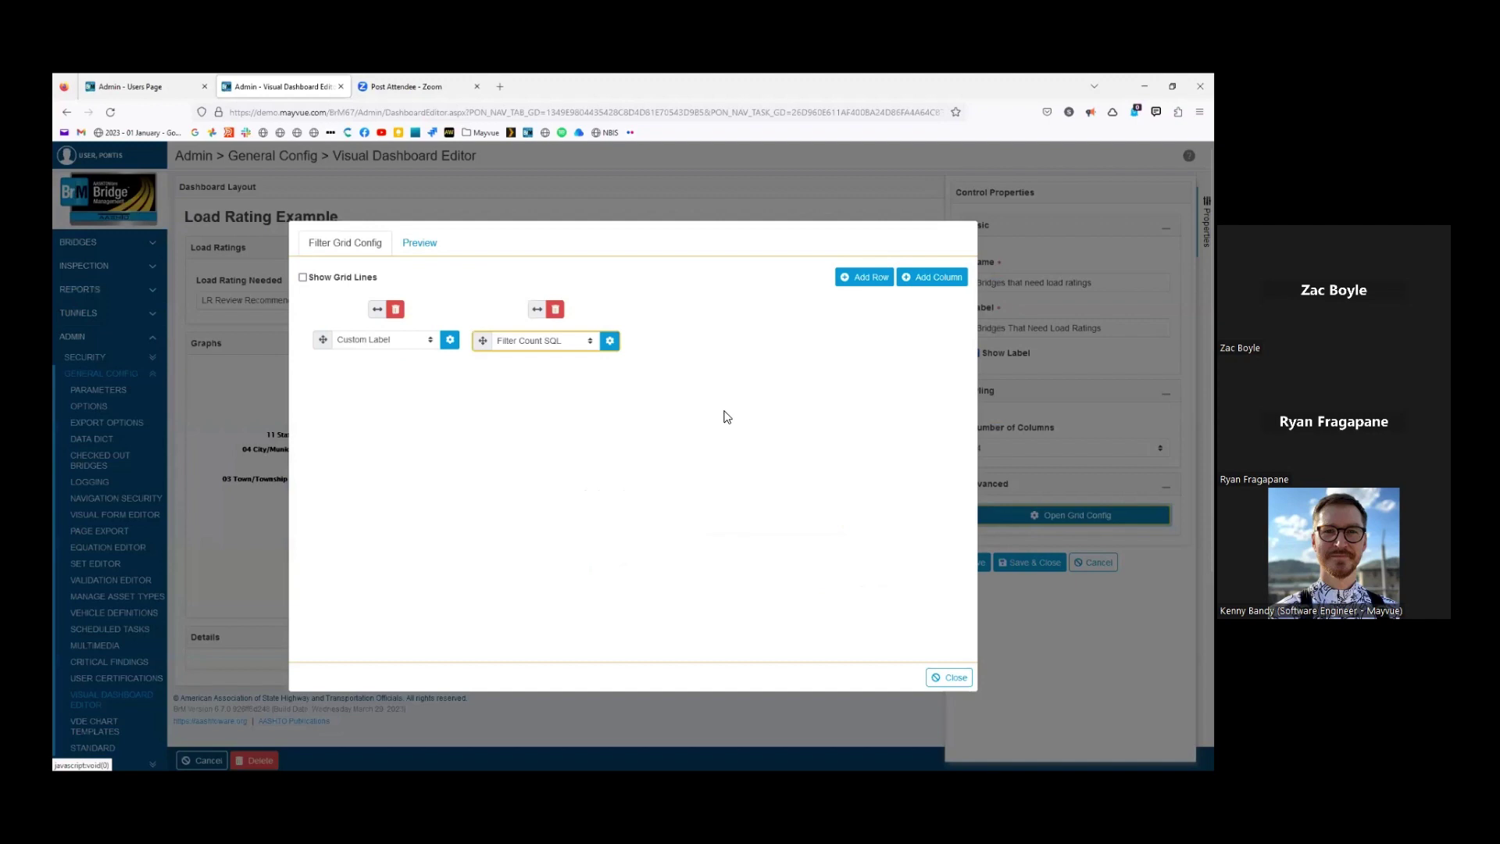
pyautogui.click(610, 342)
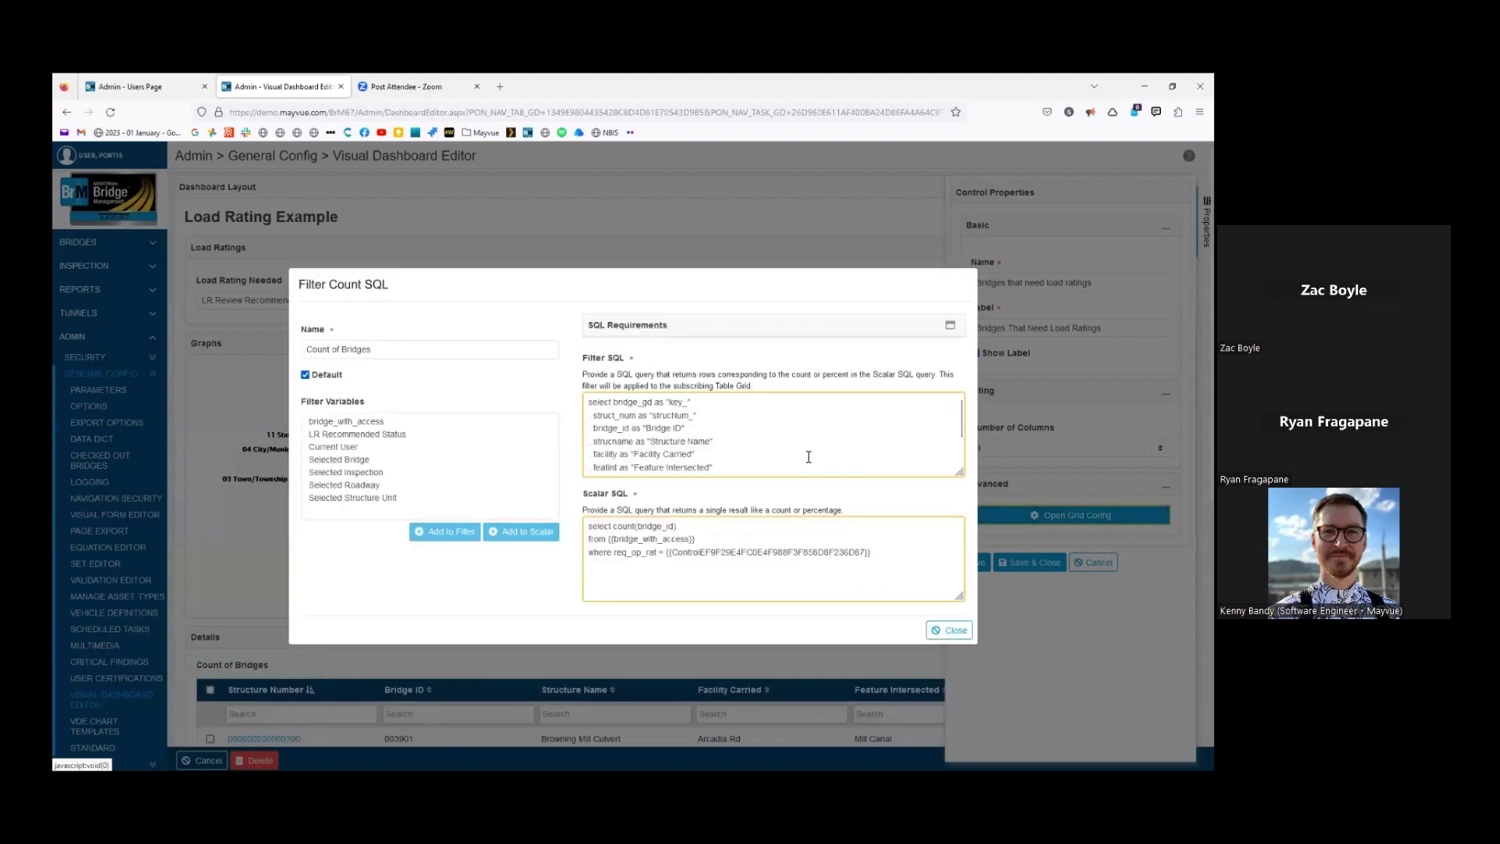
pyautogui.scroll(-2, 809, 457)
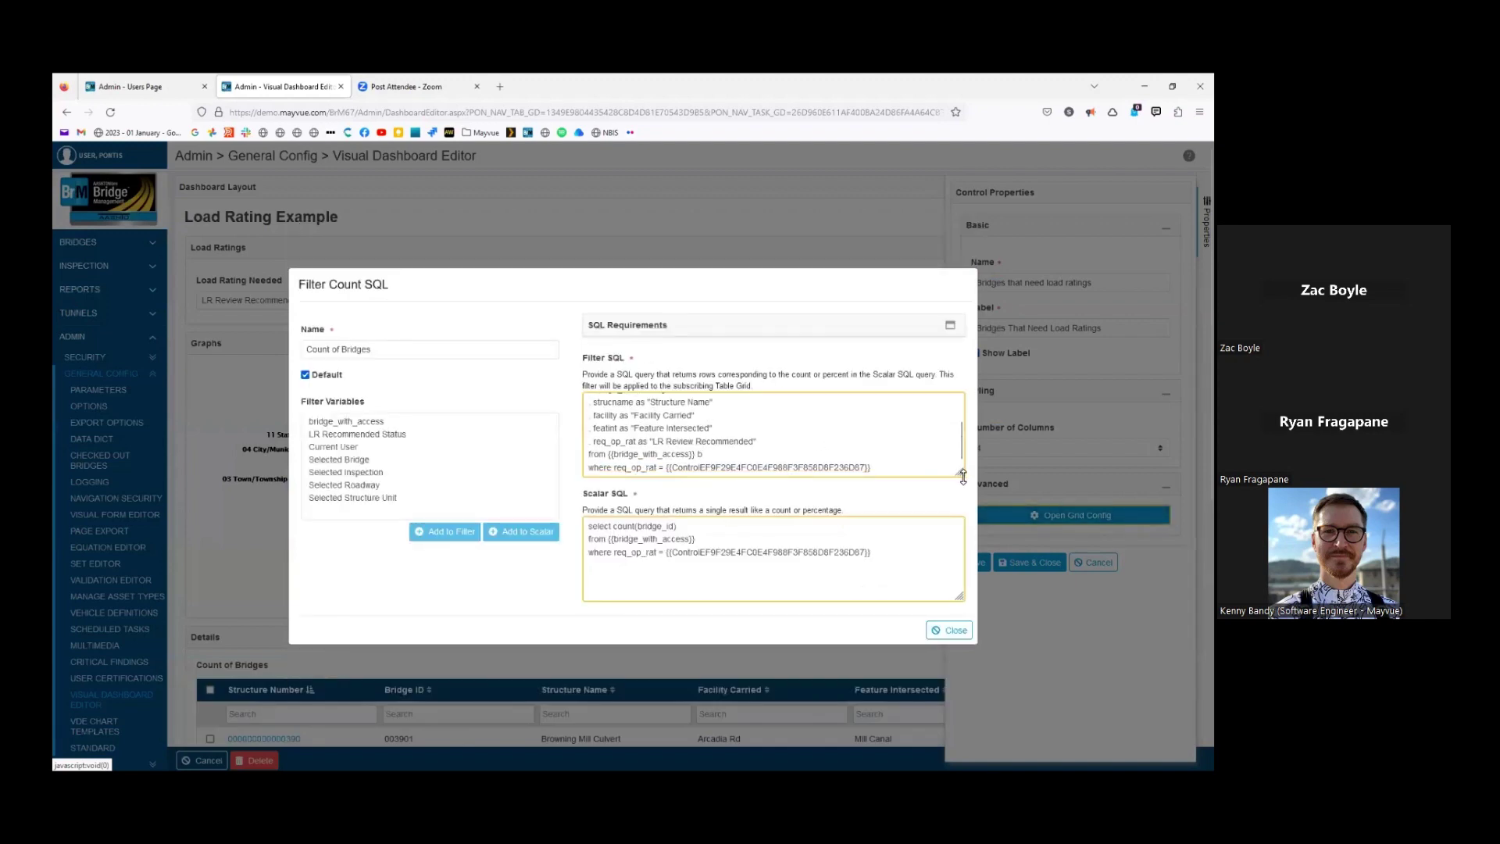
pyautogui.moveTo(963, 476); pyautogui.dragTo(959, 520)
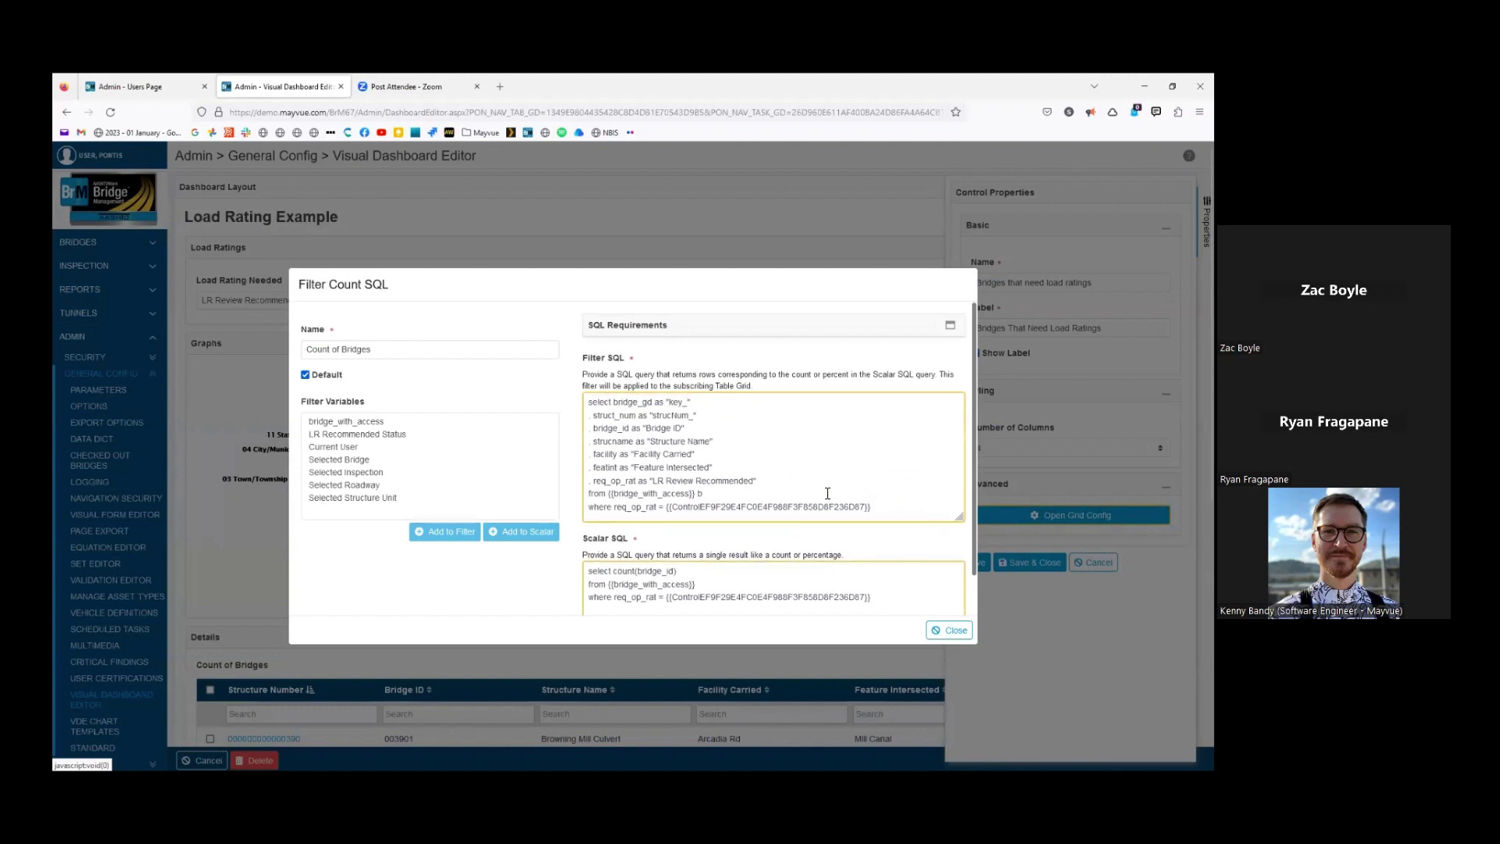
pyautogui.click(873, 506)
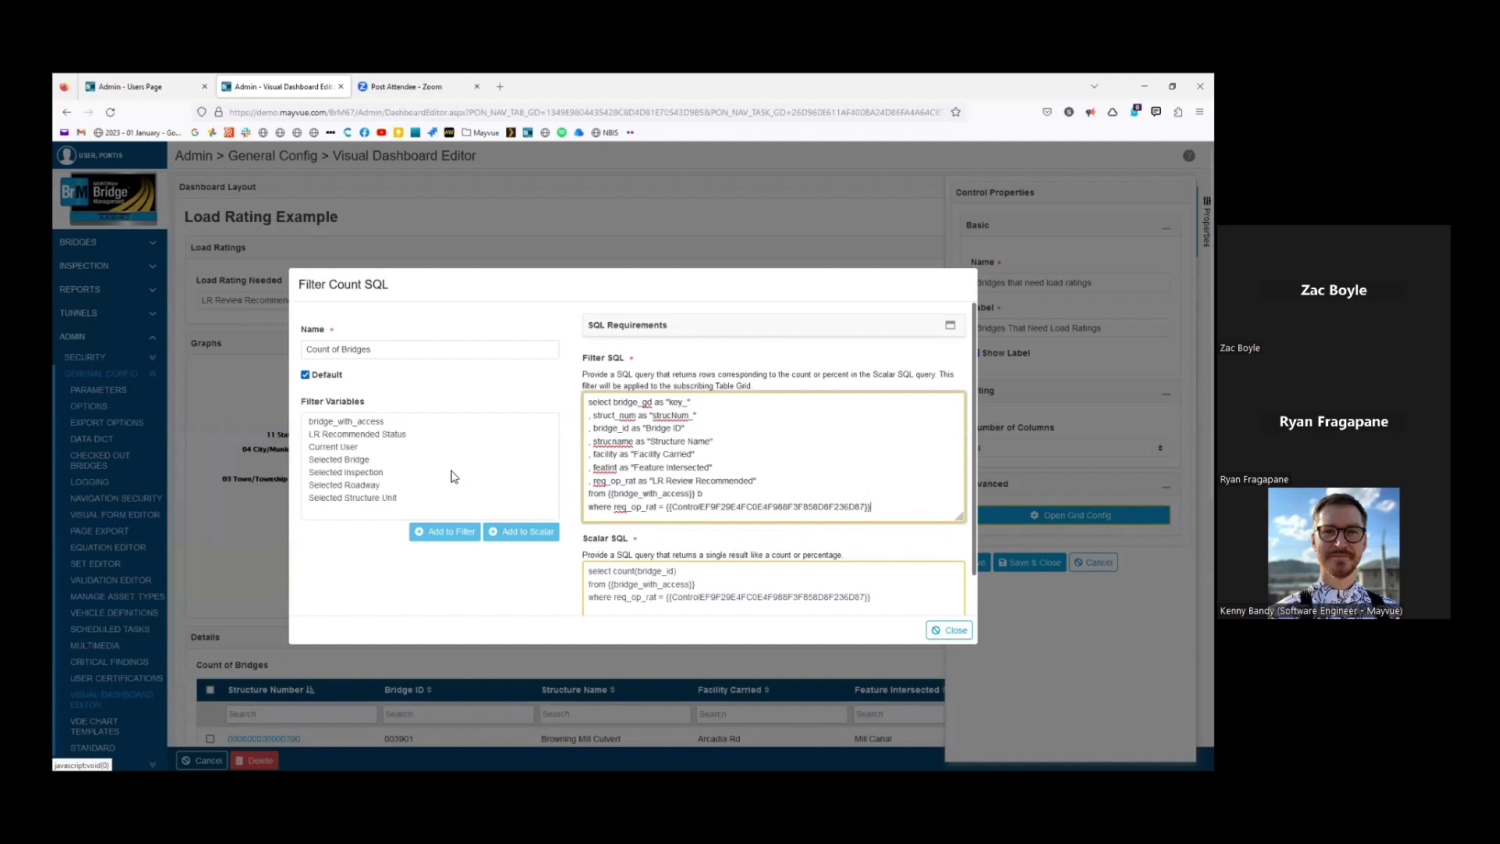
pyautogui.click(398, 439)
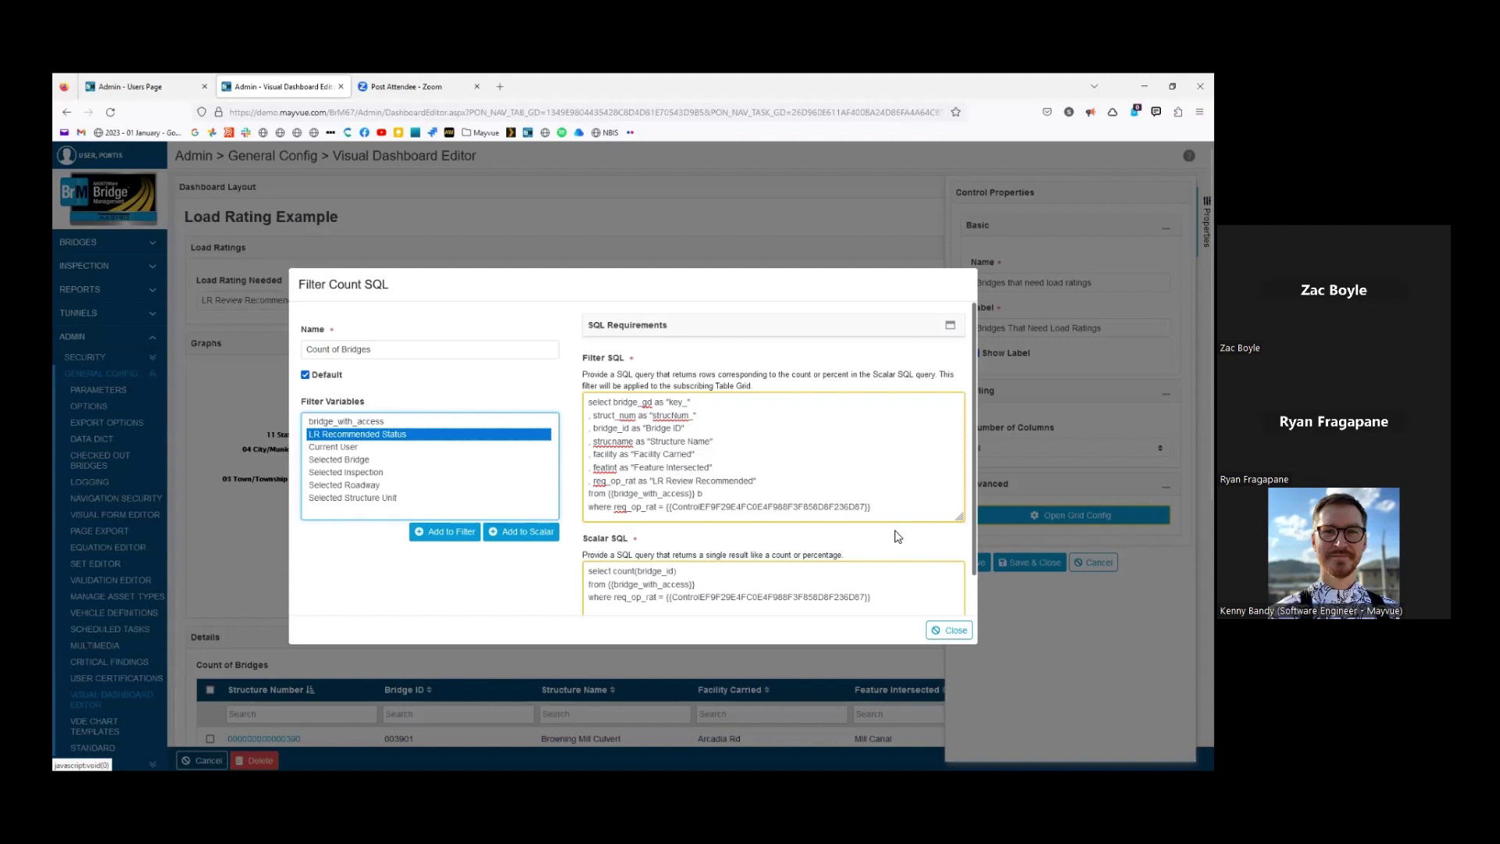
pyautogui.click(954, 636)
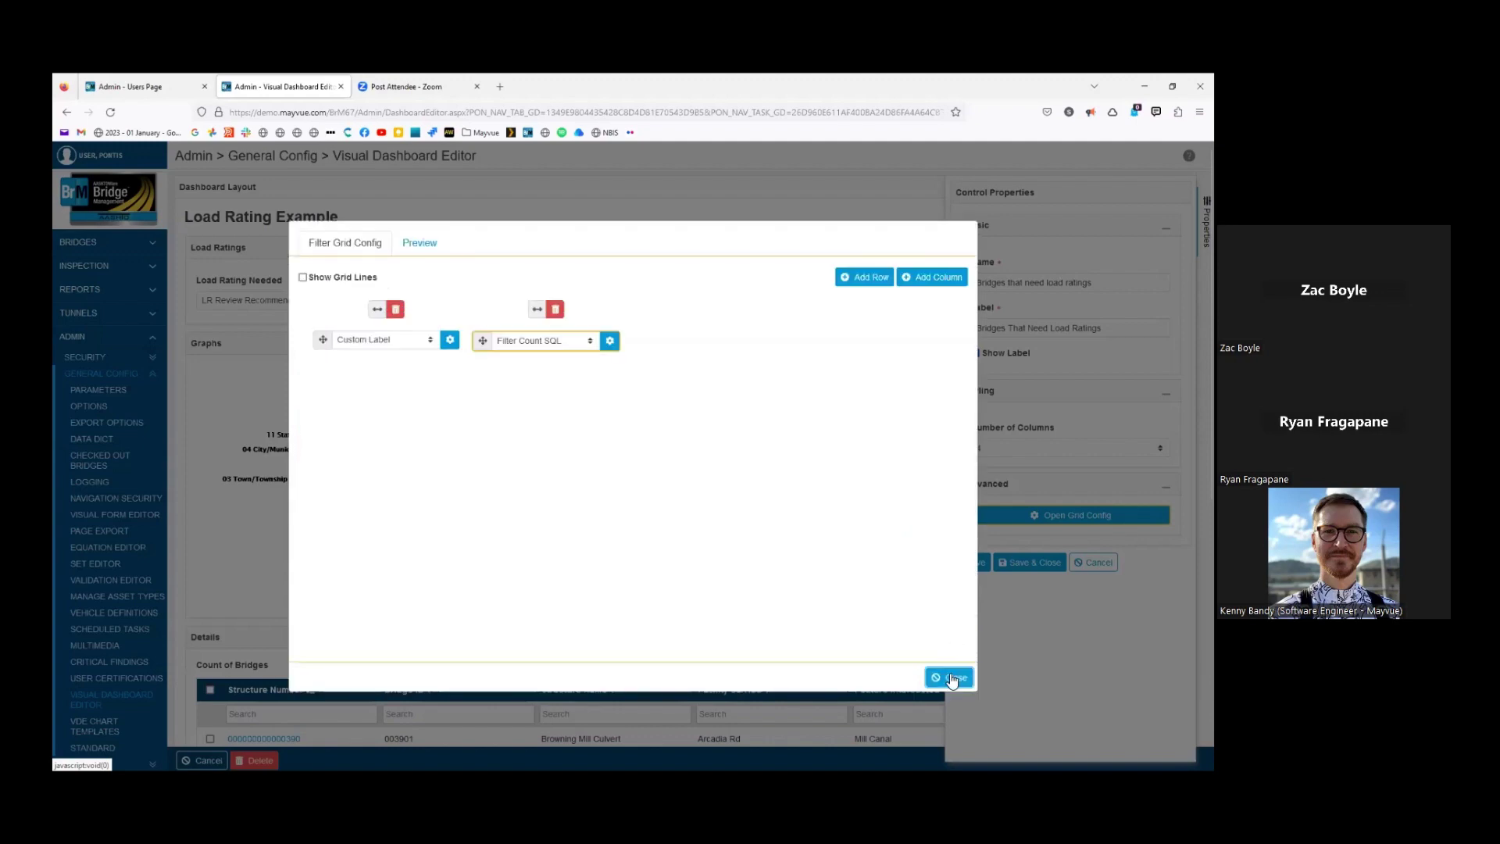
pyautogui.click(952, 678)
pyautogui.click(1030, 563)
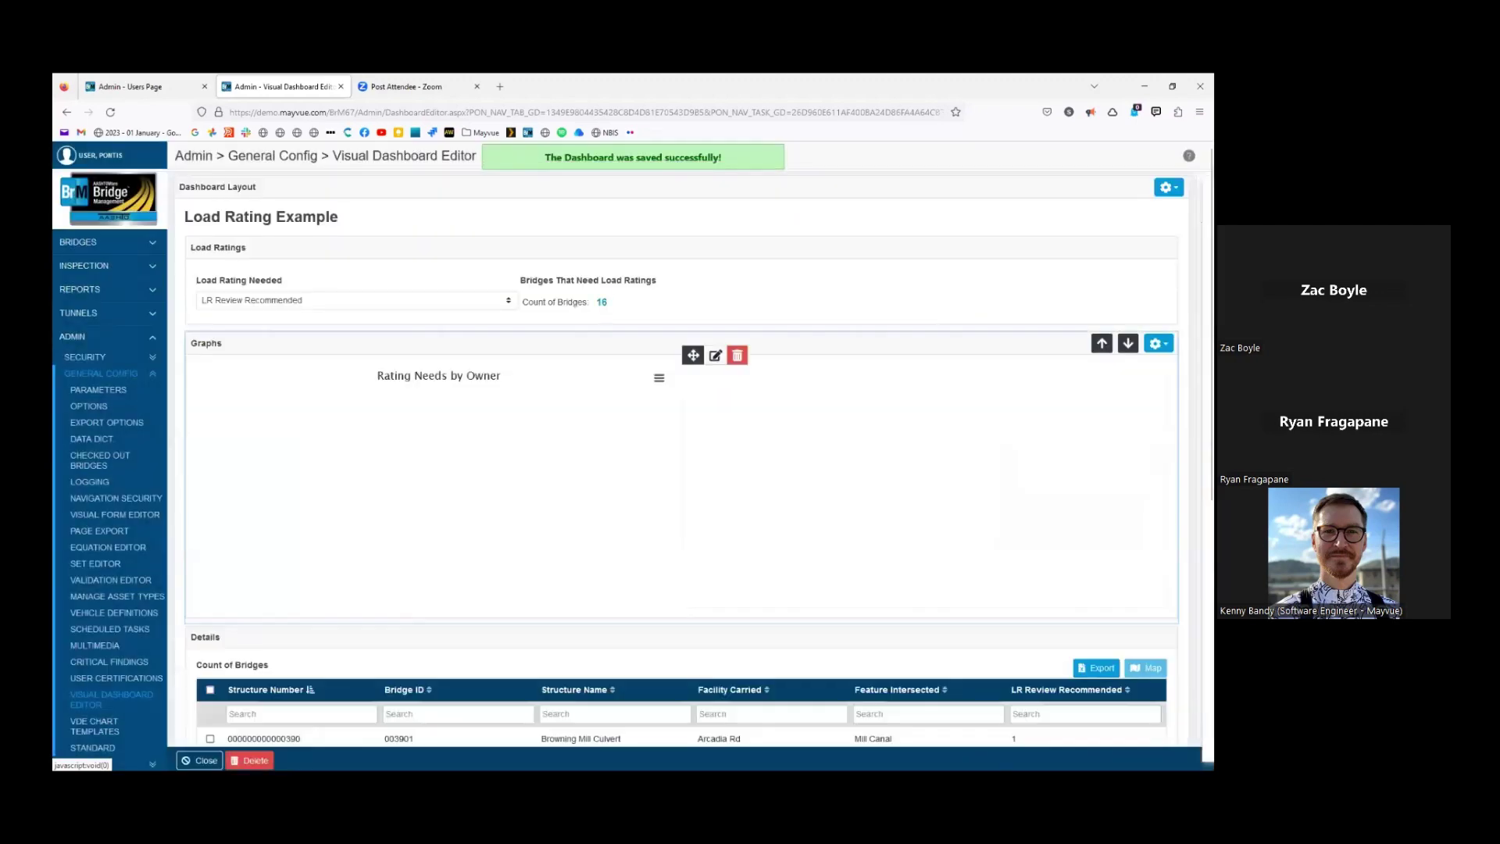
# Test the bridge count by switching Load Rating Needed to No Review Recommended and back to LR Review Recommended
pyautogui.click(231, 307)
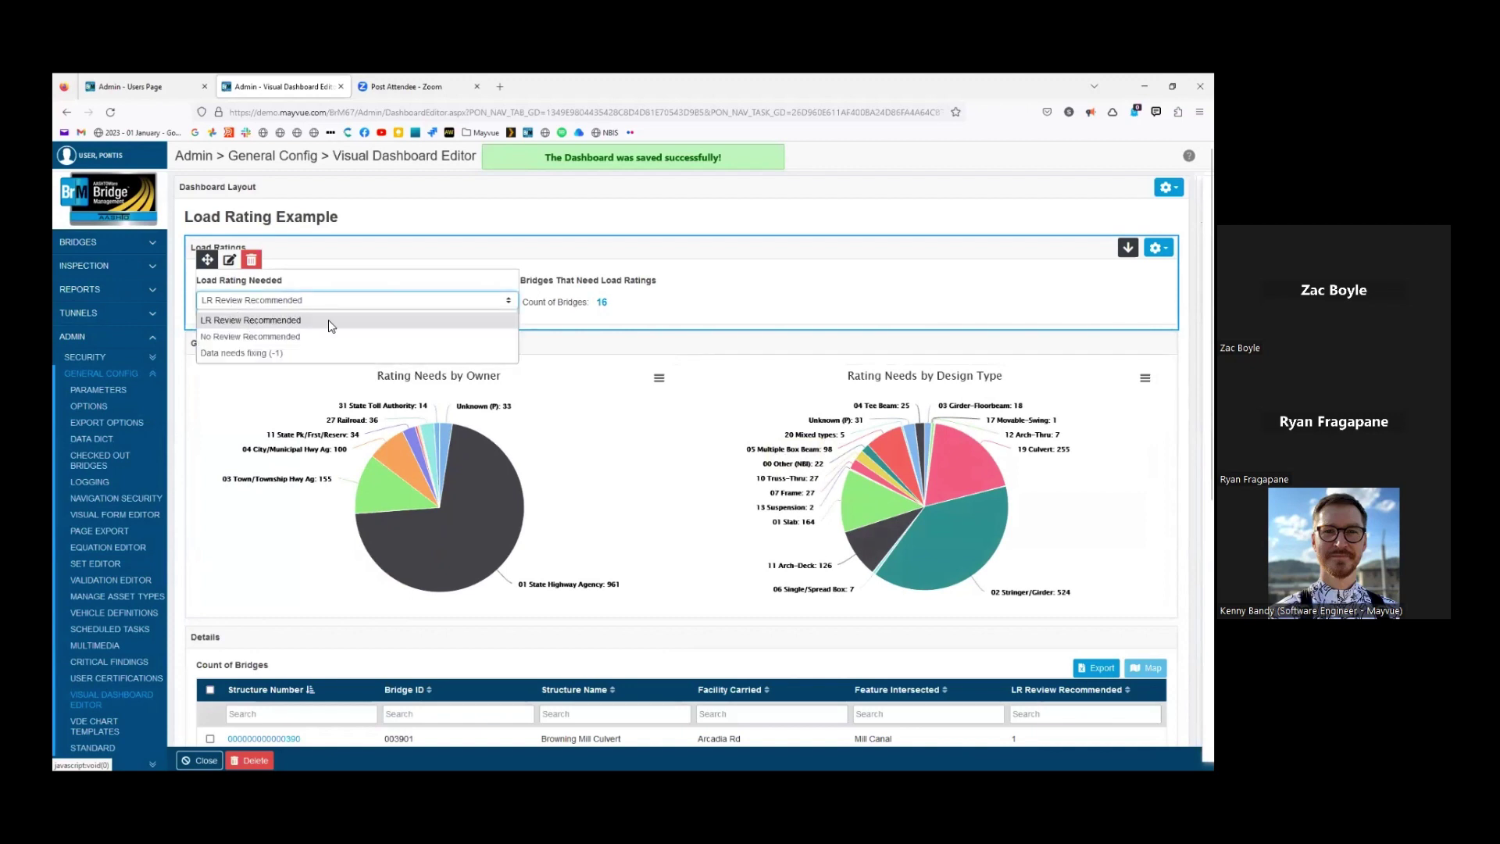
pyautogui.click(265, 336)
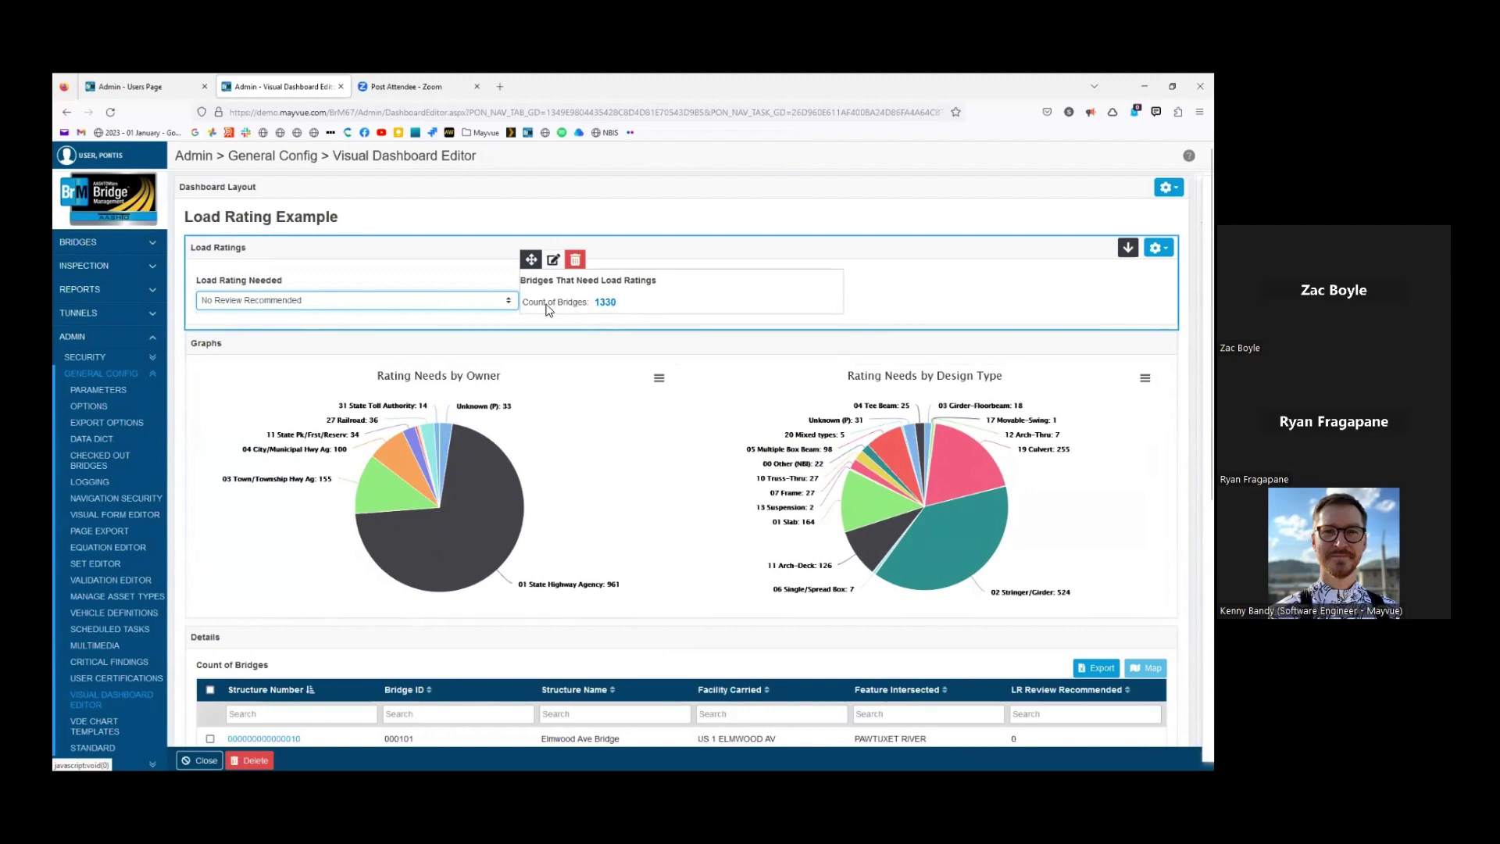
pyautogui.click(501, 304)
pyautogui.click(405, 322)
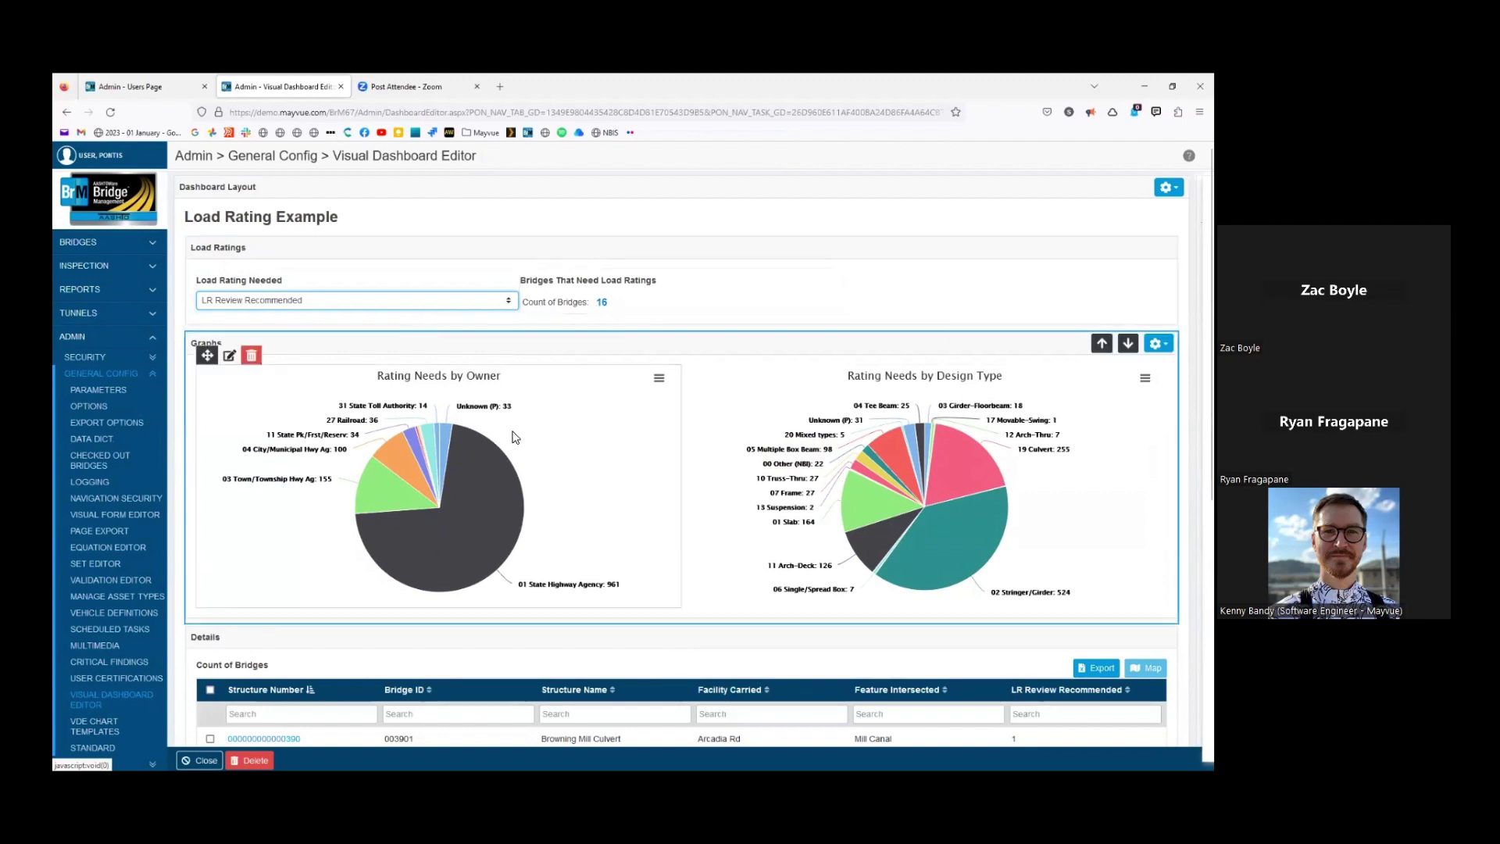
# Enable the LR Recommended Status dropdown filter on the Rating Needs by Owner chart, then save and close its properties
pyautogui.click(229, 357)
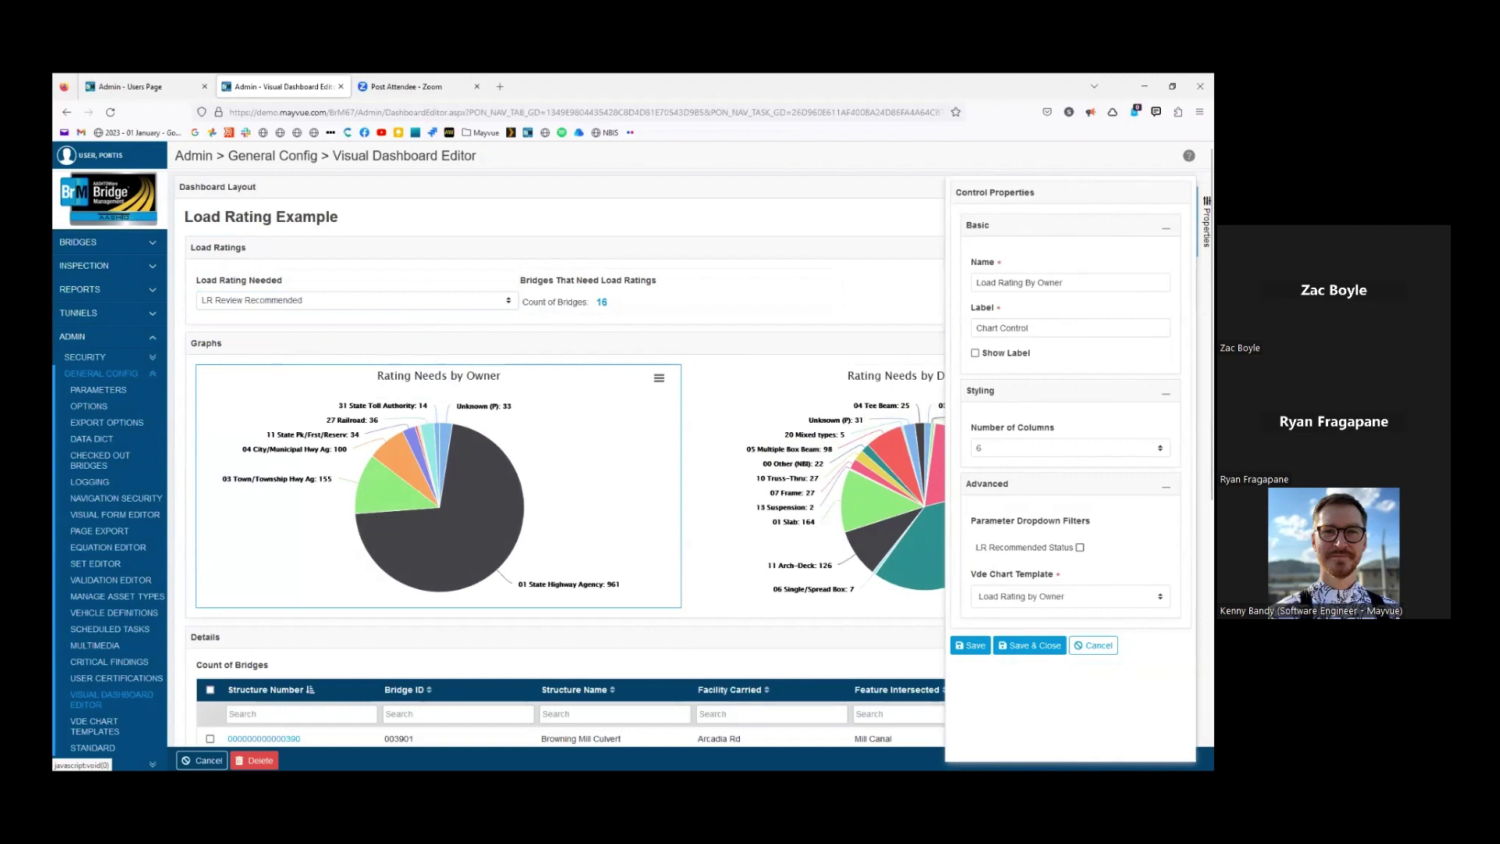
pyautogui.click(1080, 547)
pyautogui.click(1029, 645)
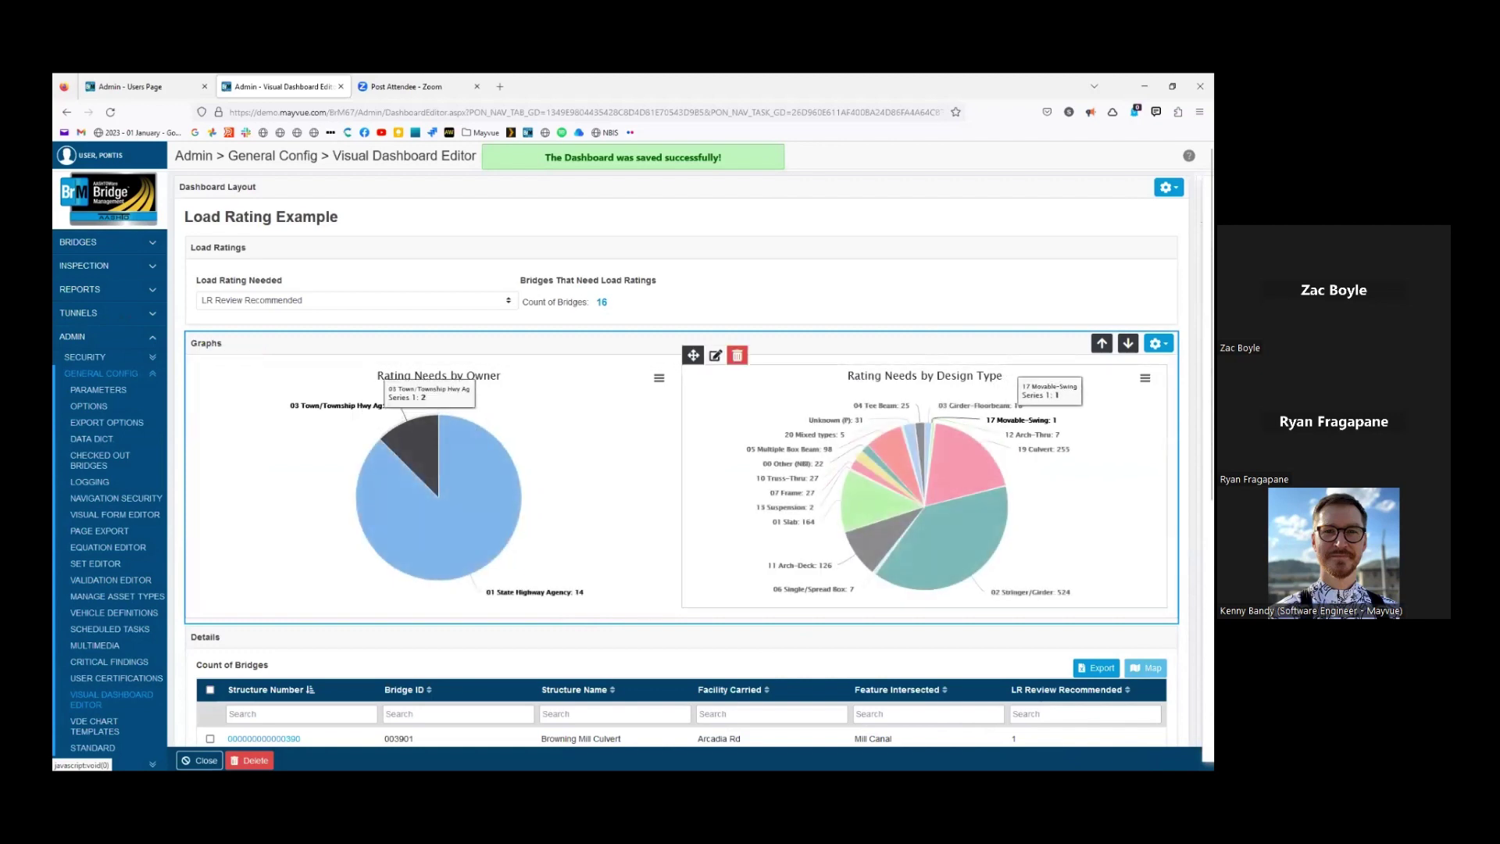
# Enable the LR Recommended Status dropdown filter on the Rating Needs by Design Type chart, then save and close its properties
pyautogui.click(715, 356)
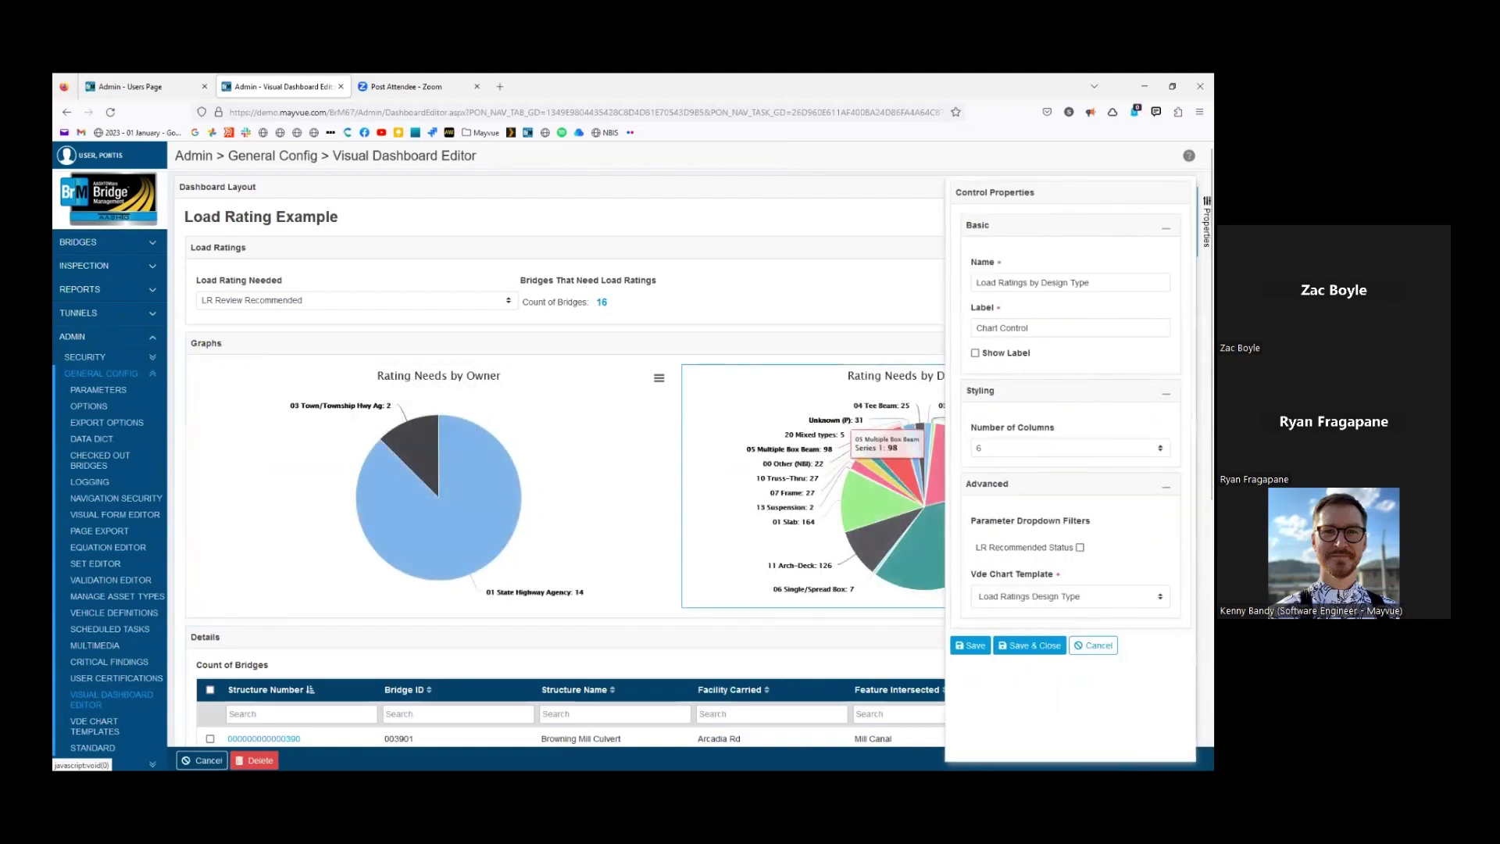
pyautogui.click(1080, 547)
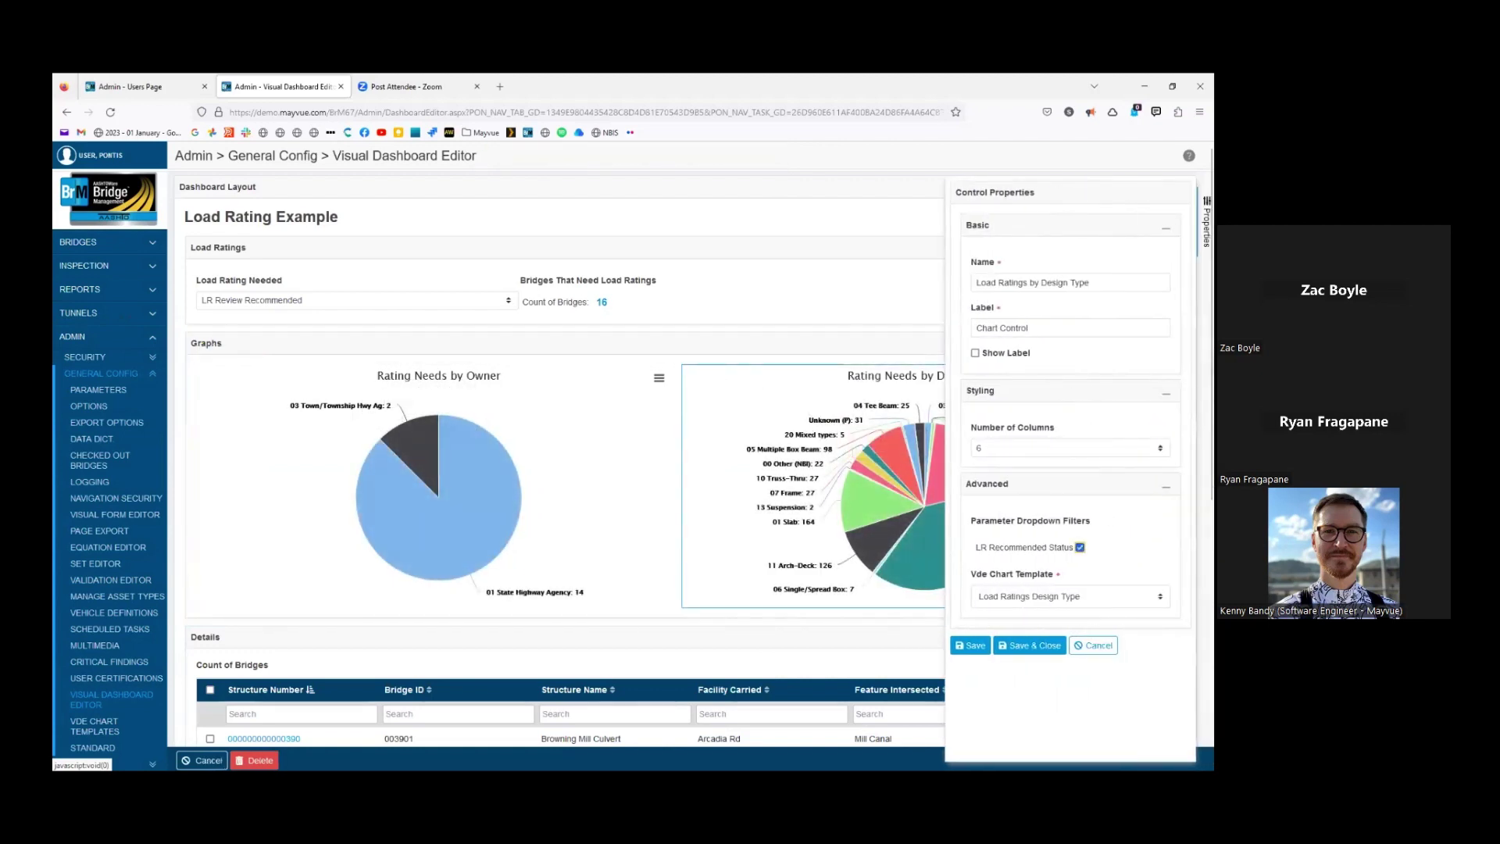
pyautogui.click(1030, 645)
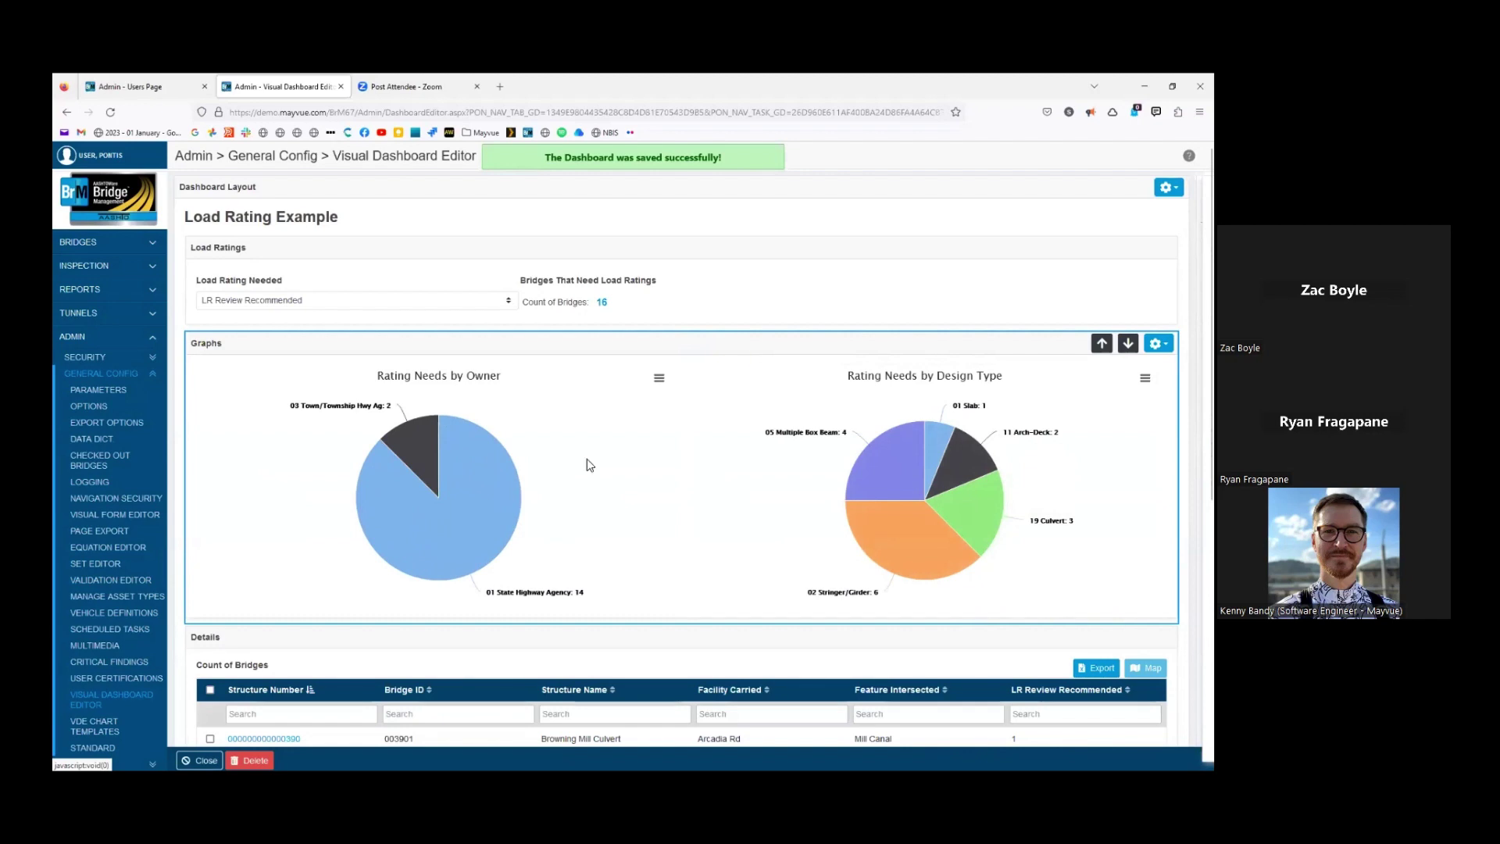
# Test both charts' filtering by switching Load Rating Needed to No Review Recommended and back to LR Review Recommended
pyautogui.click(263, 298)
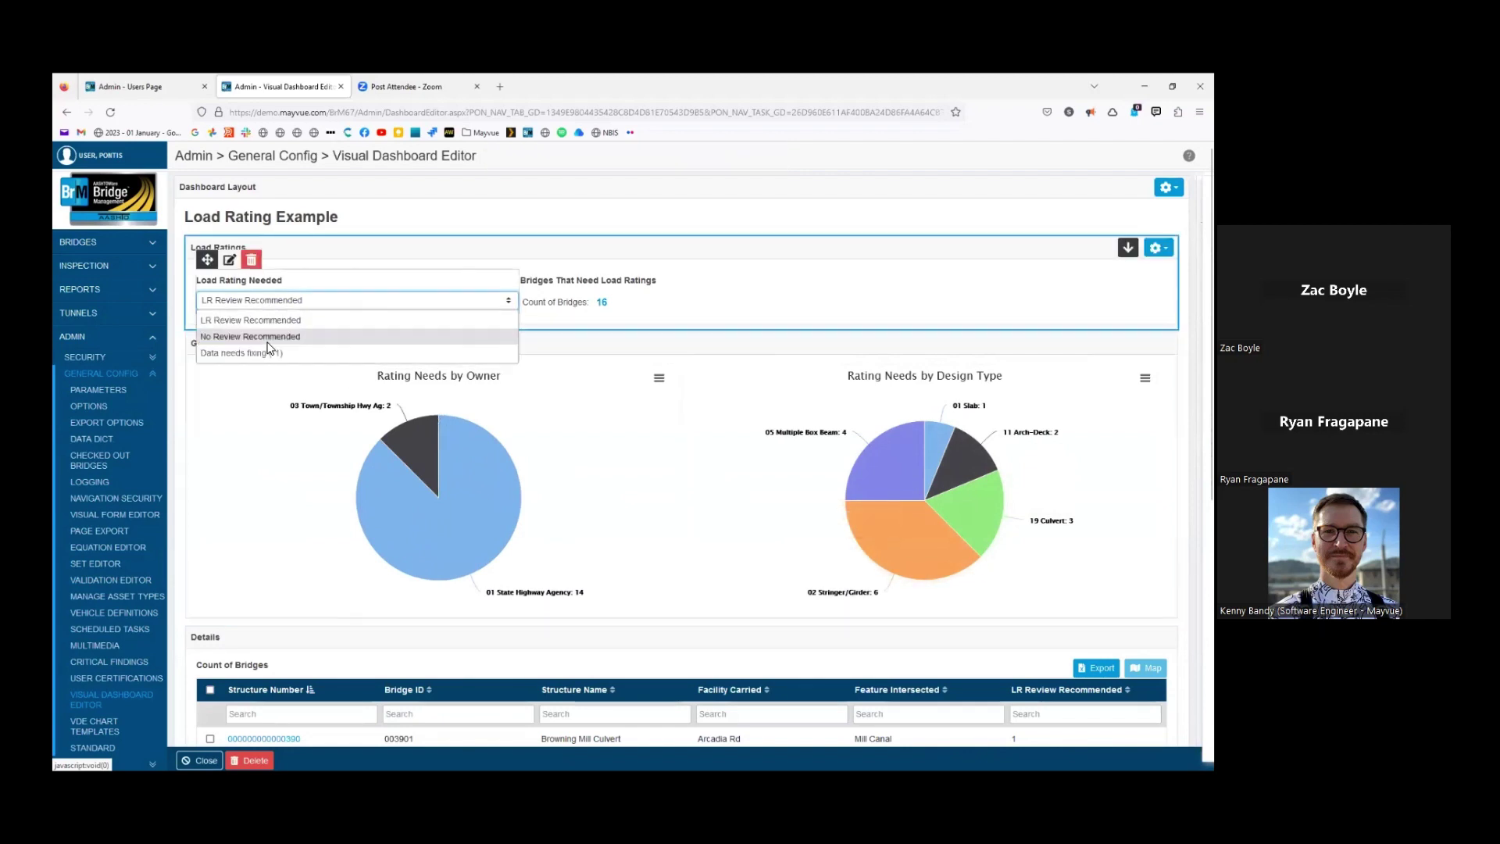
pyautogui.click(270, 335)
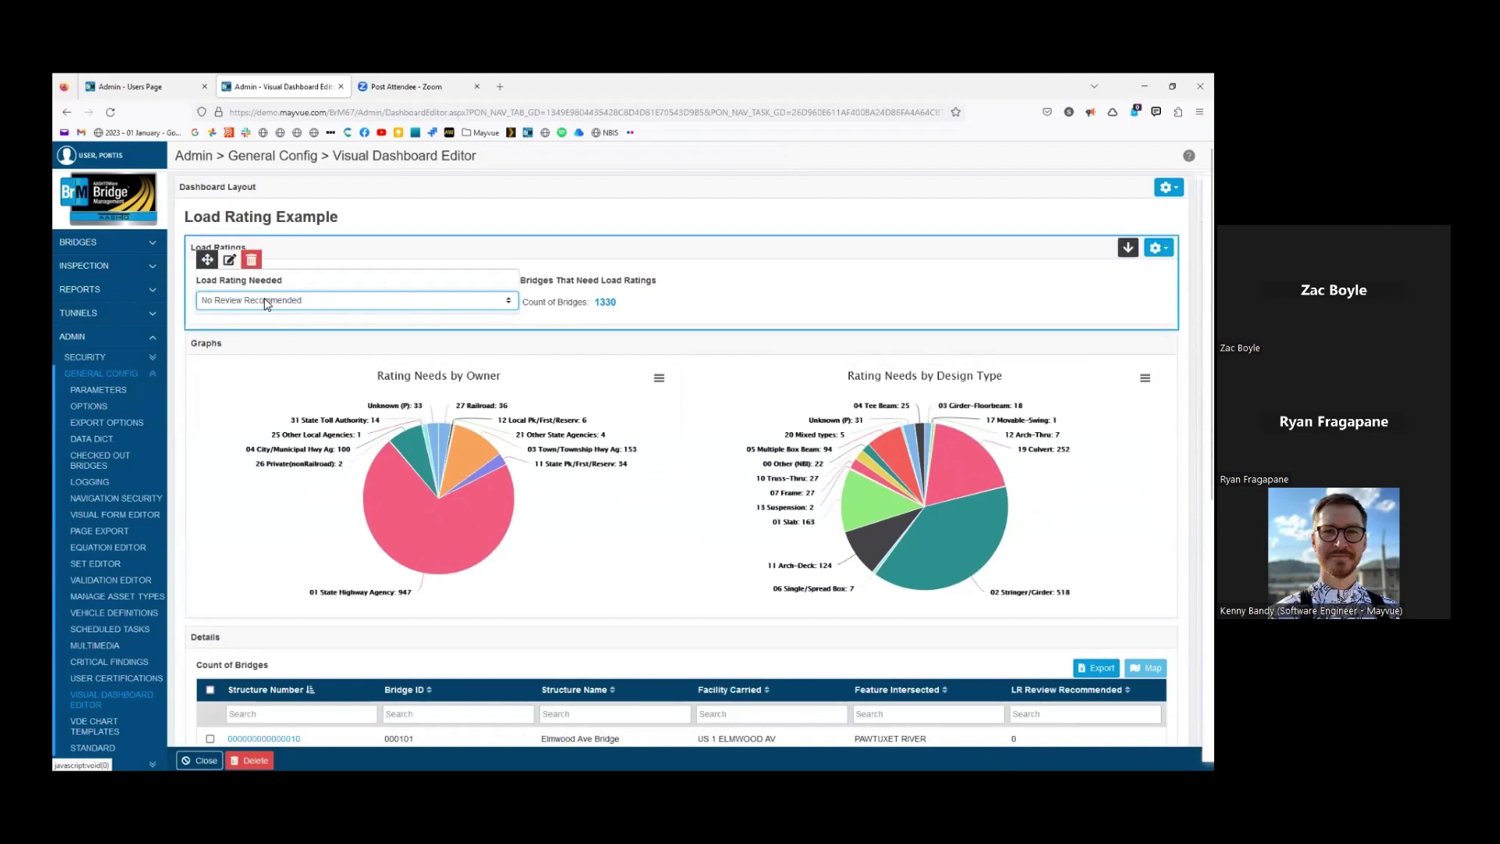
pyautogui.click(265, 300)
pyautogui.click(262, 324)
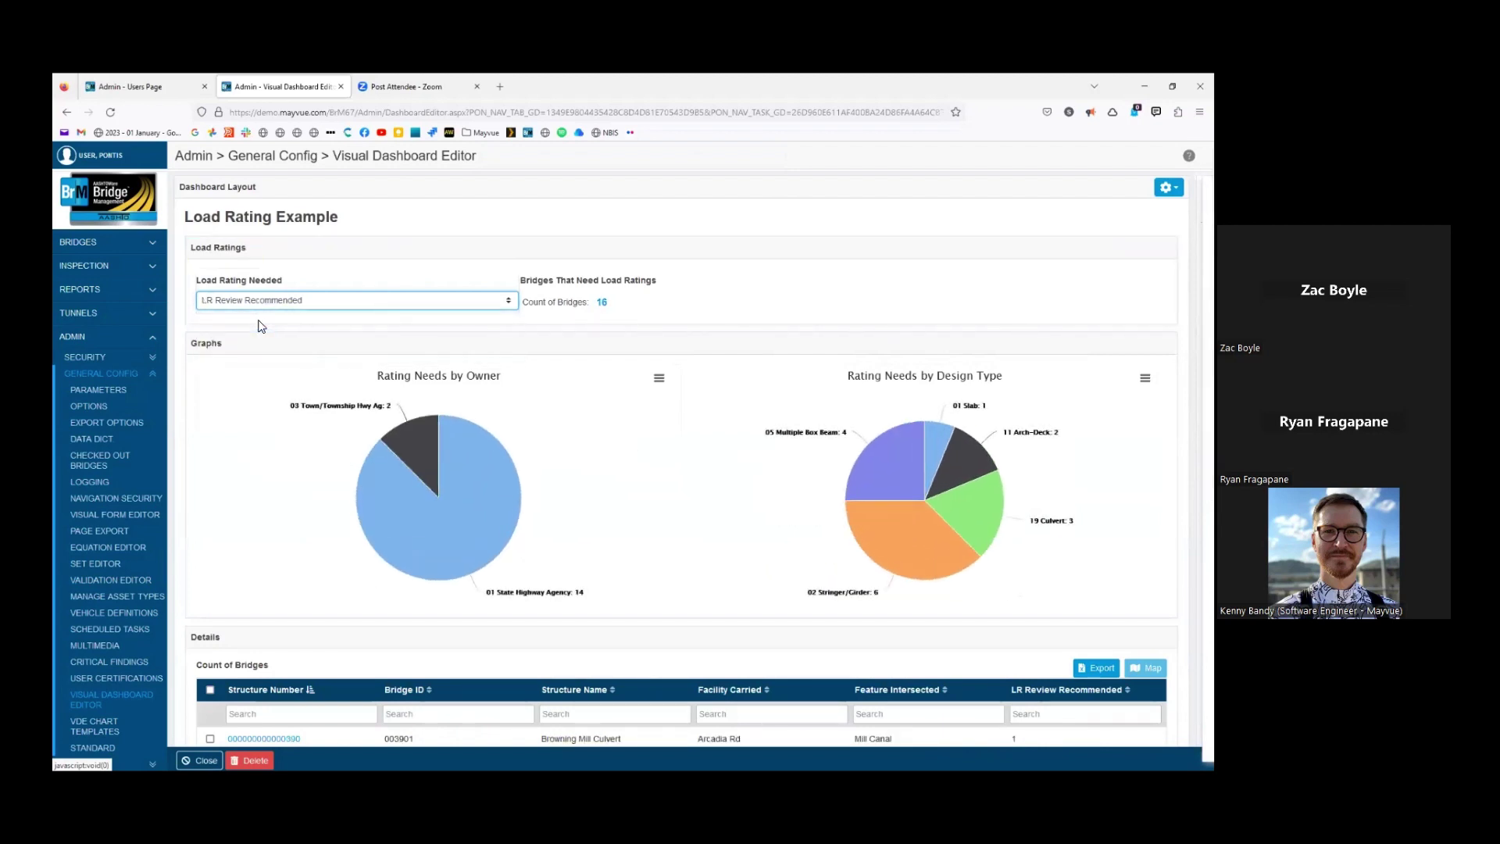
pyautogui.moveTo(763, 459)
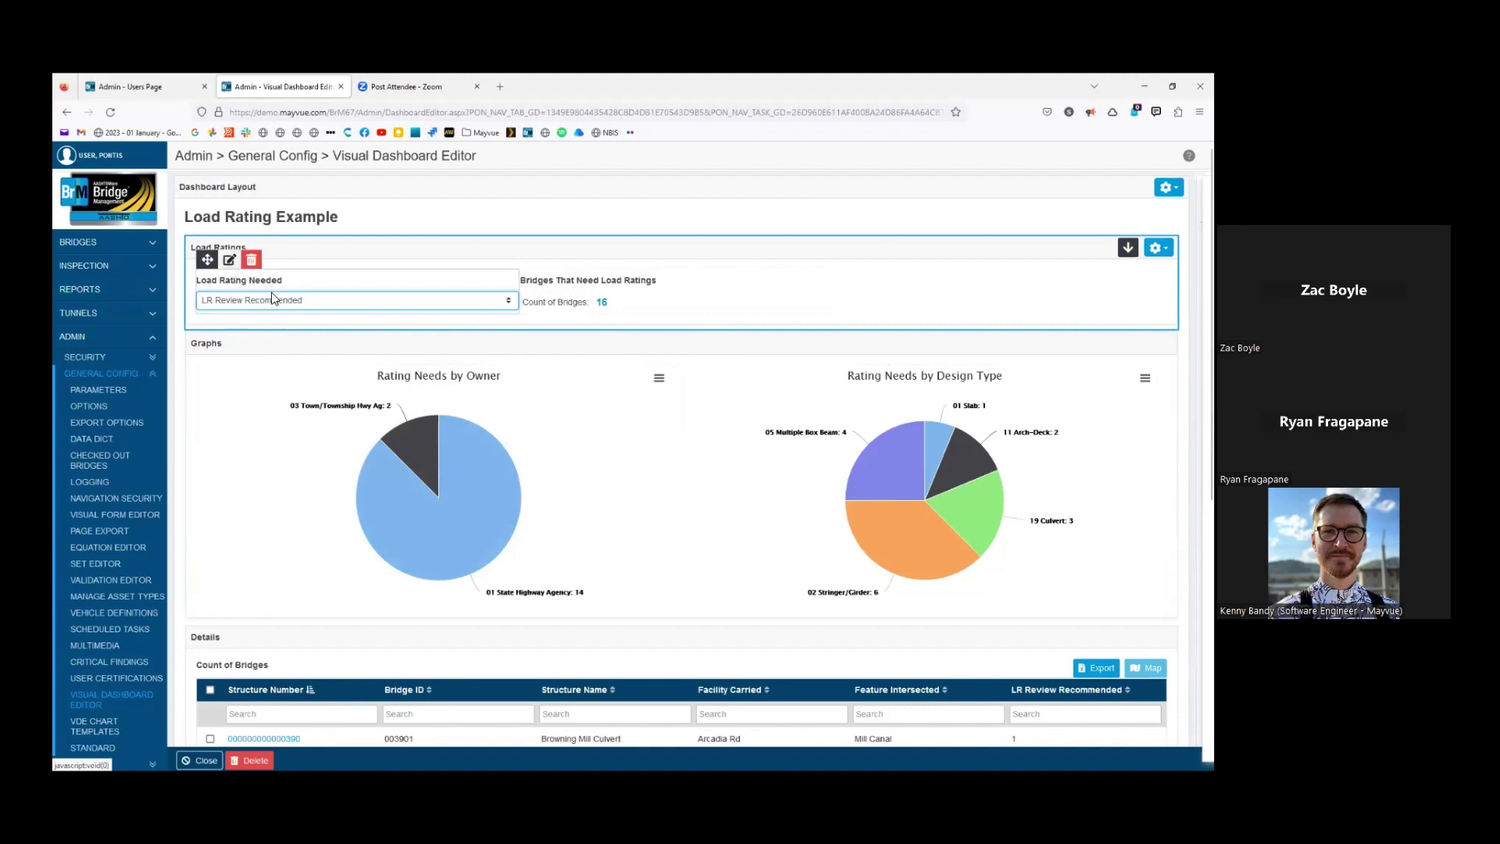
# Narrow the Load Rating Needed dropdown to 3 columns and finally to 2, saving each width and closing its properties
pyautogui.click(229, 259)
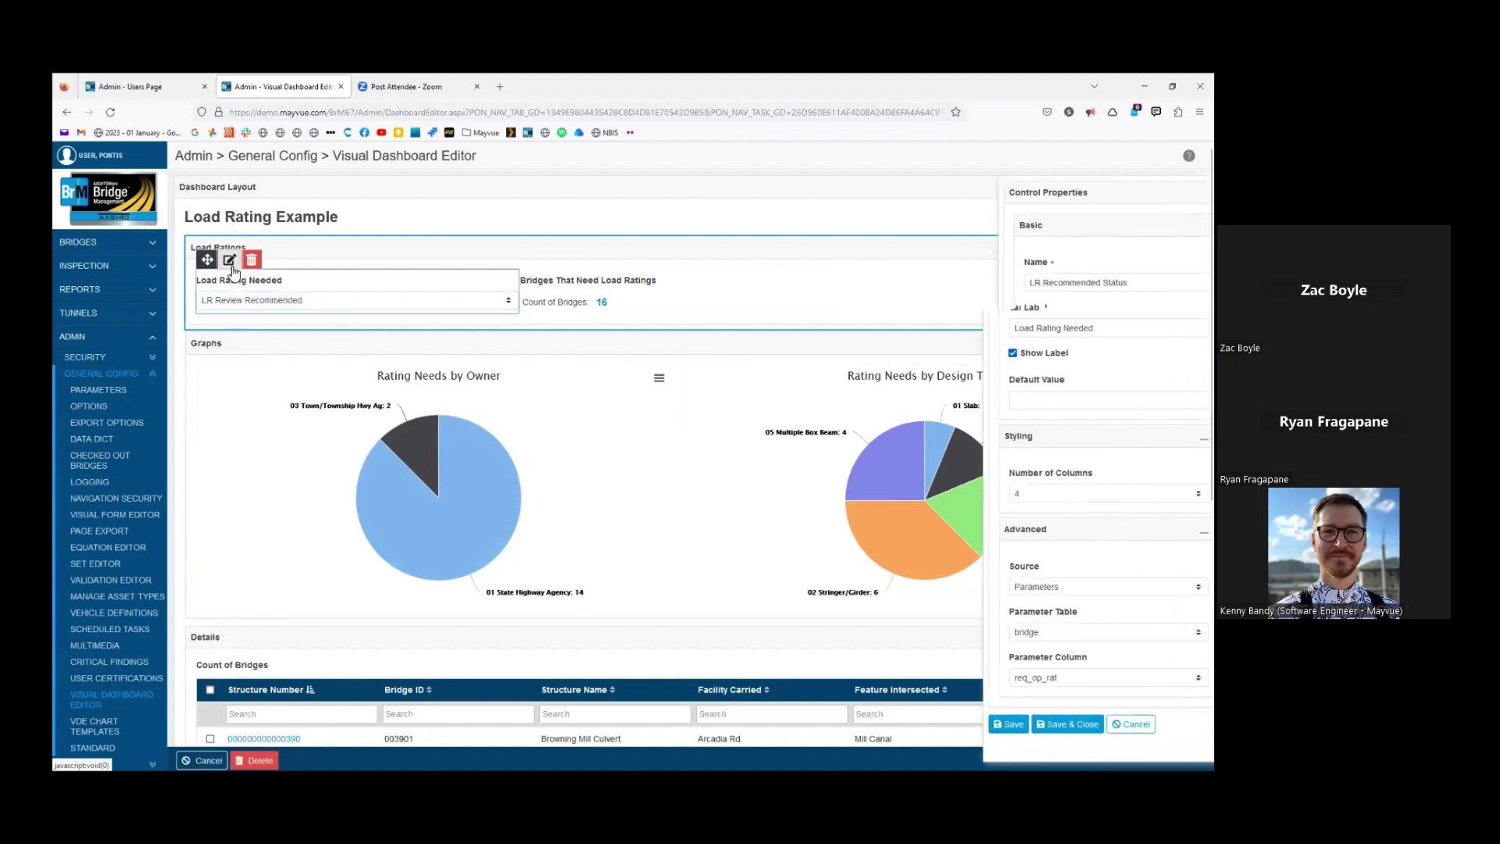
pyautogui.click(1071, 493)
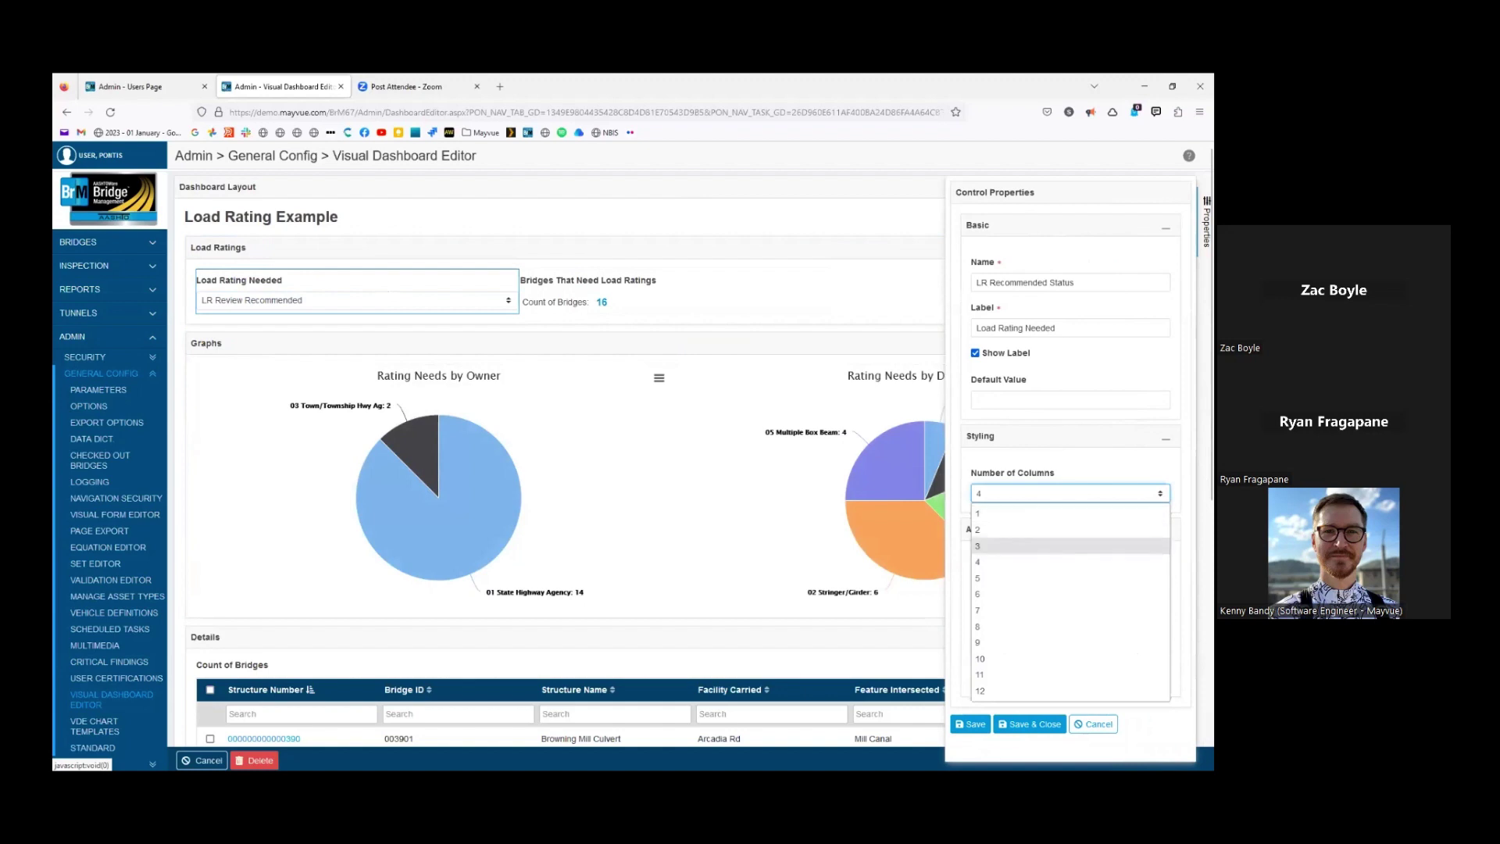
pyautogui.click(1071, 546)
pyautogui.click(971, 723)
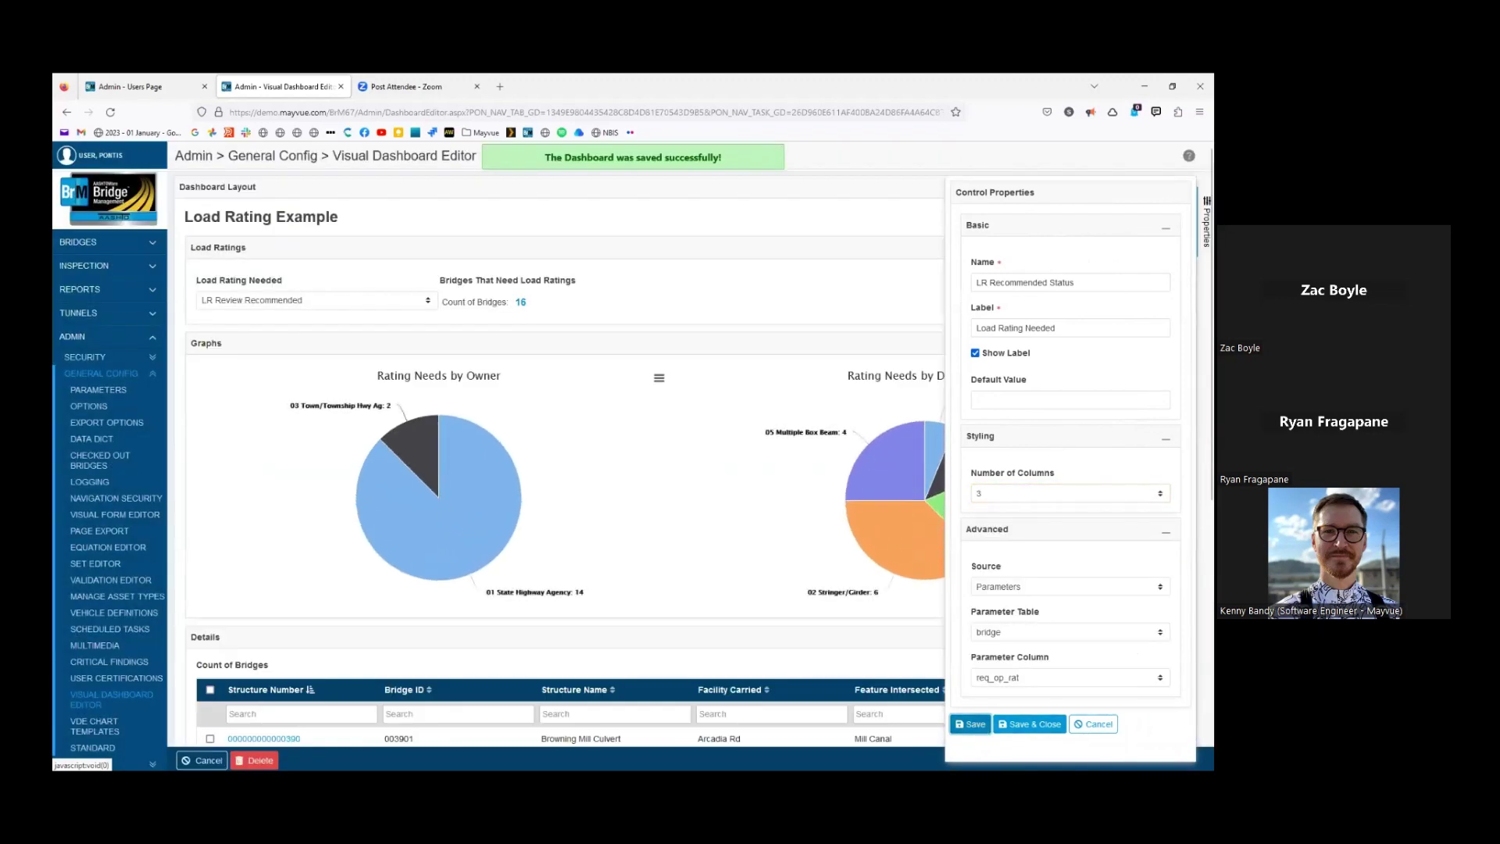
pyautogui.click(1070, 493)
pyautogui.click(974, 725)
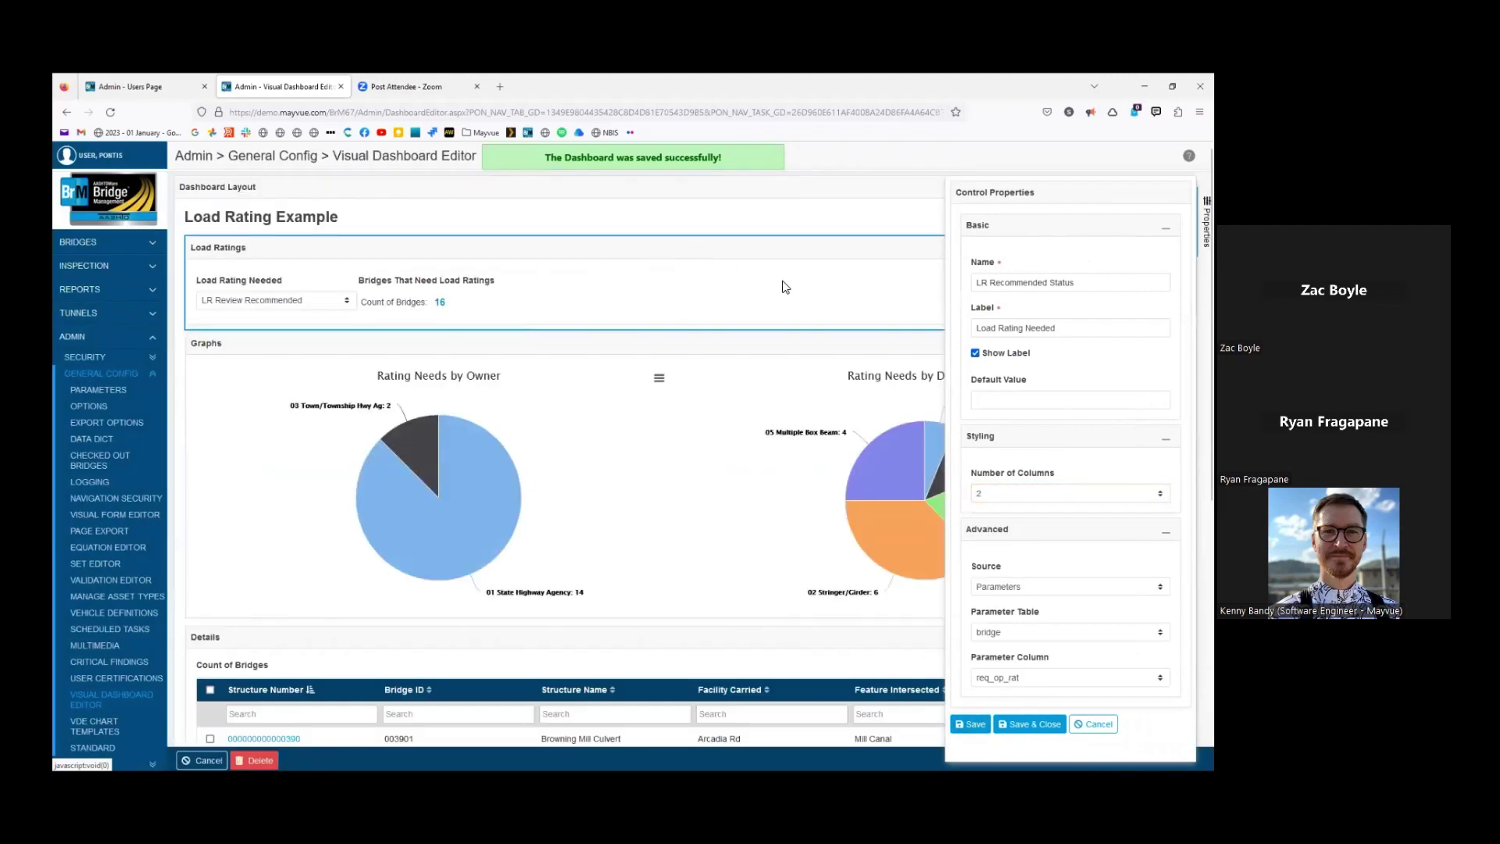
pyautogui.click(1030, 724)
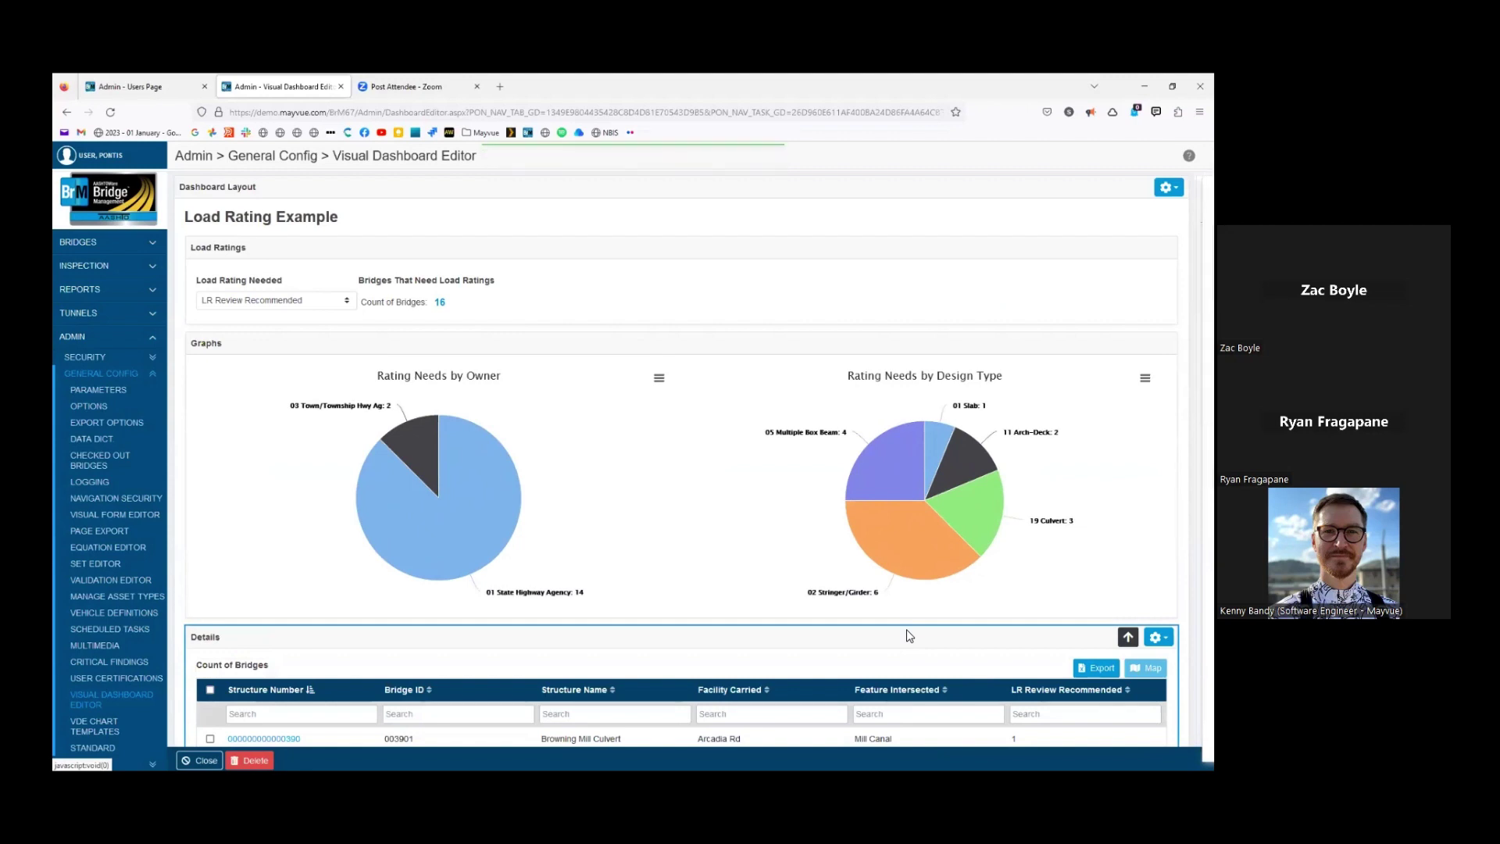
# Check the Details grid's bridge rows and item total against the count of bridges for LR Review Recommended
pyautogui.scroll(-3, 780, 667)
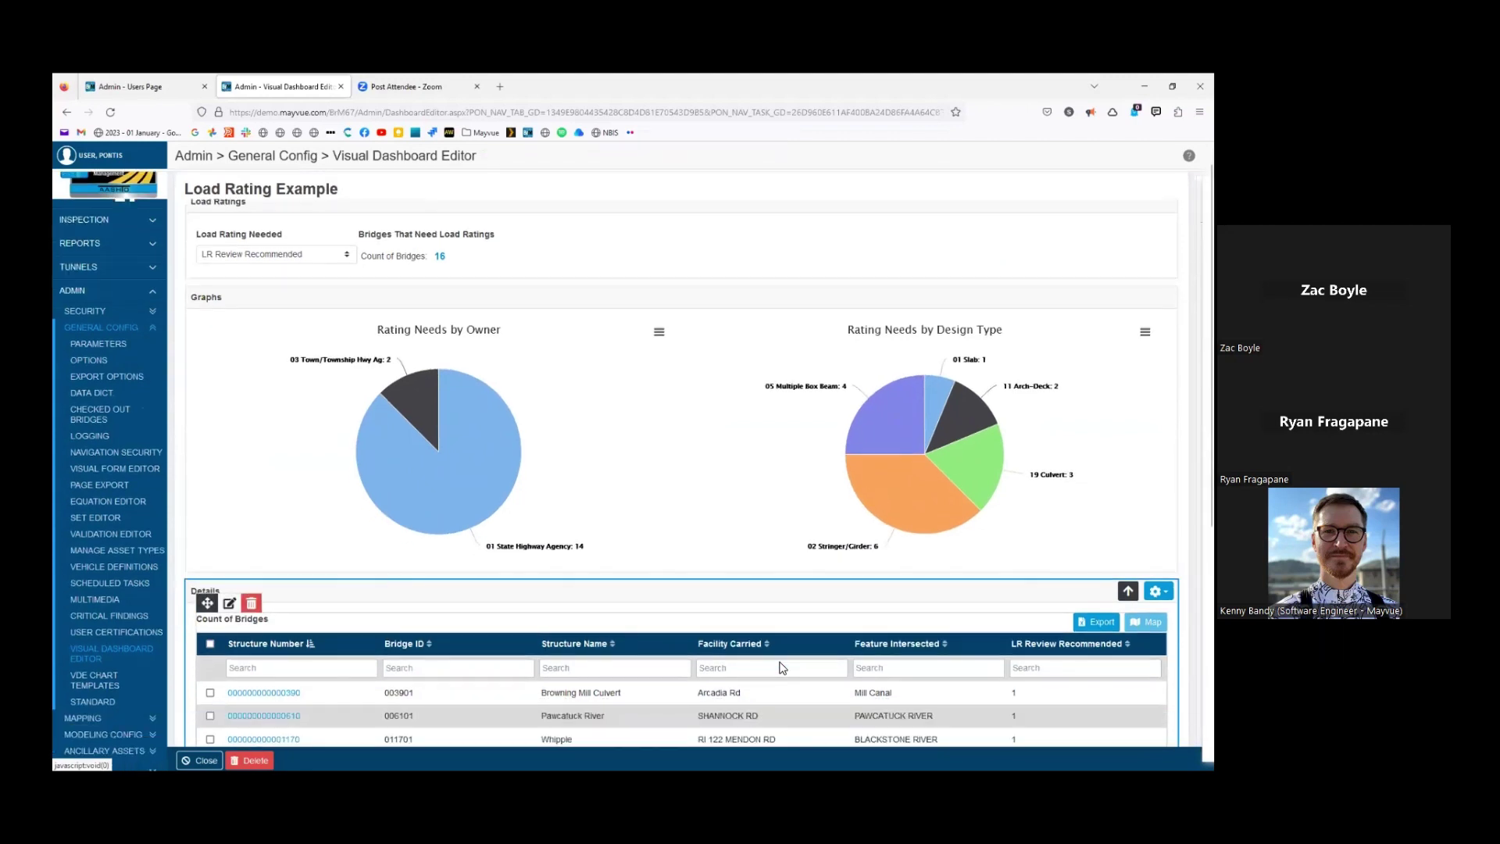
pyautogui.scroll(-2, 780, 666)
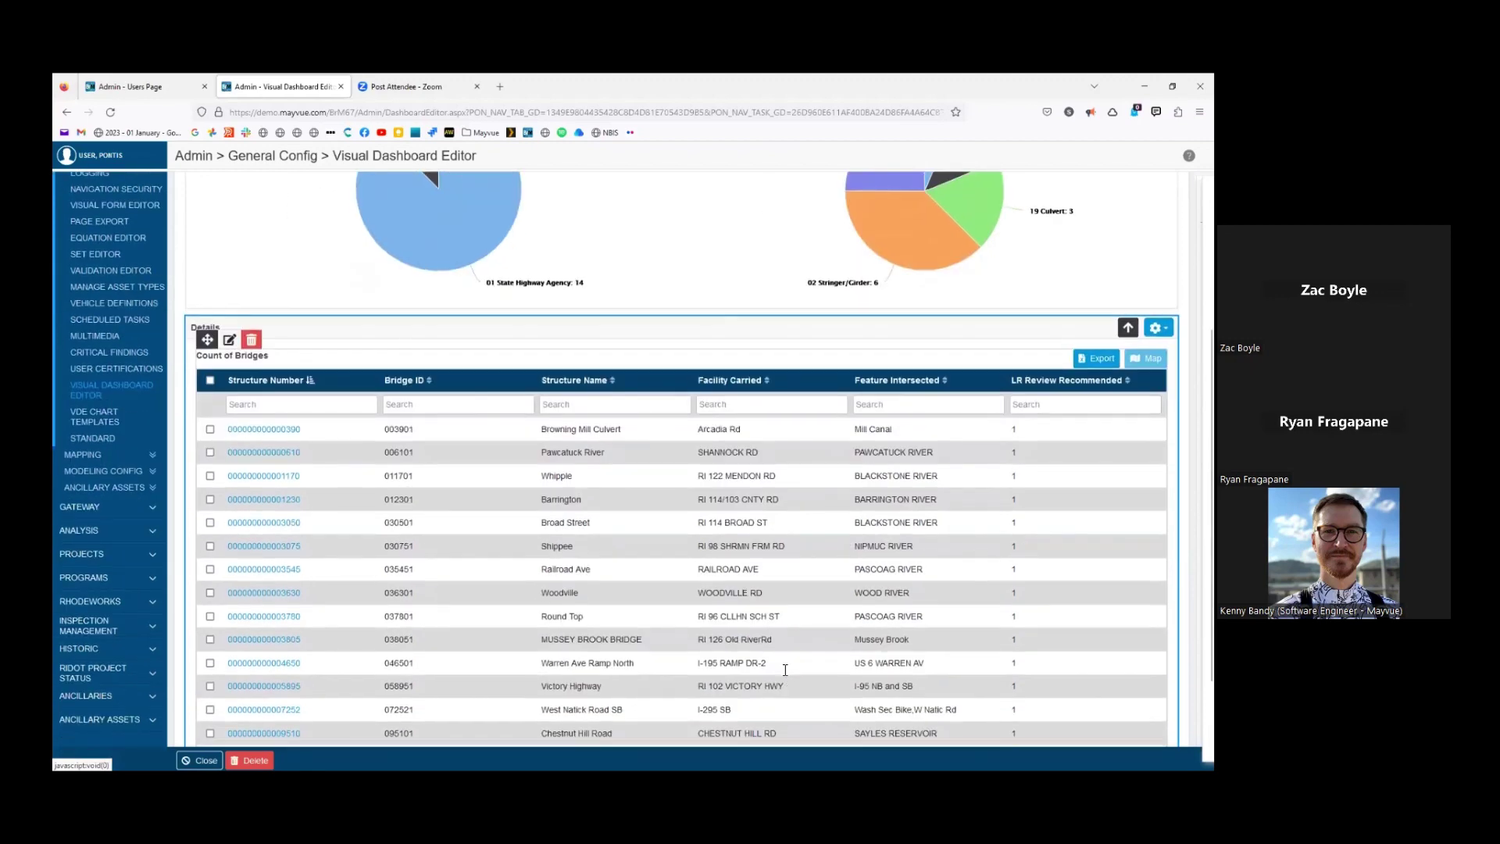
pyautogui.scroll(-2, 782, 669)
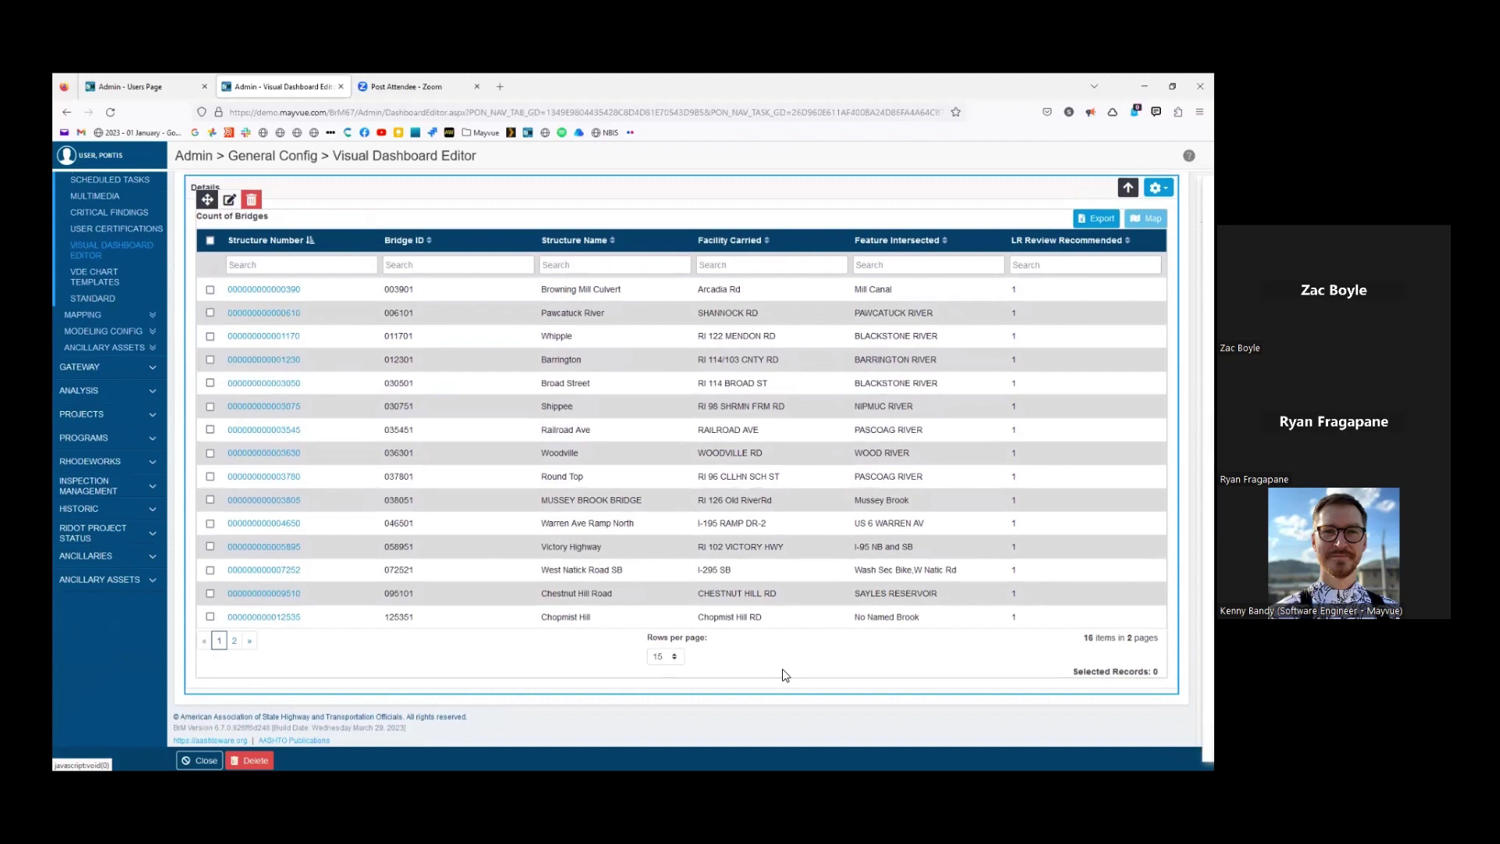
pyautogui.scroll(1, 789, 671)
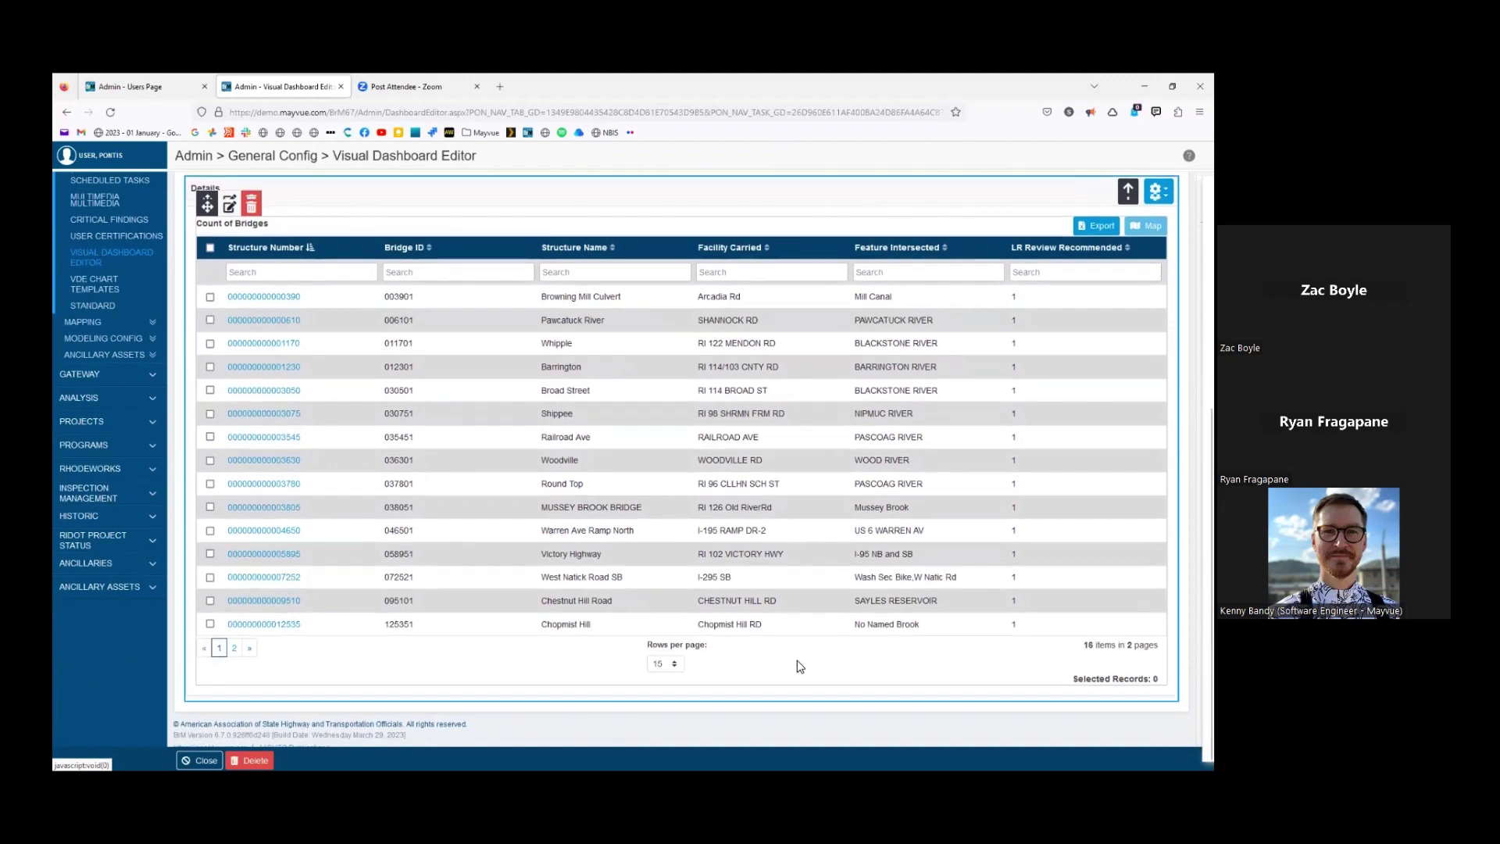
pyautogui.scroll(-1, 798, 666)
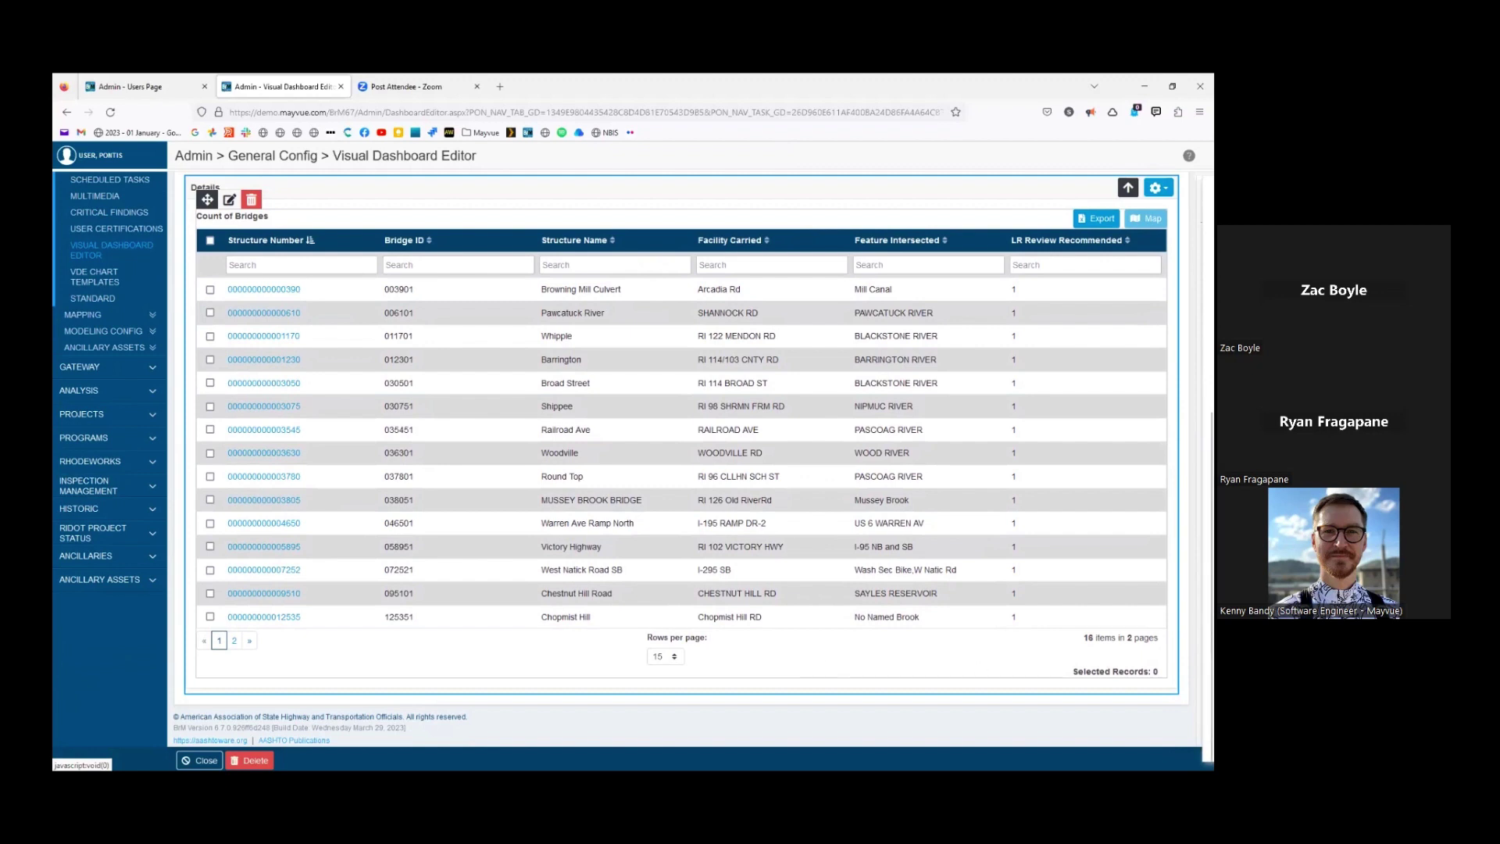
pyautogui.doubleClick(1091, 637)
pyautogui.scroll(3, 779, 613)
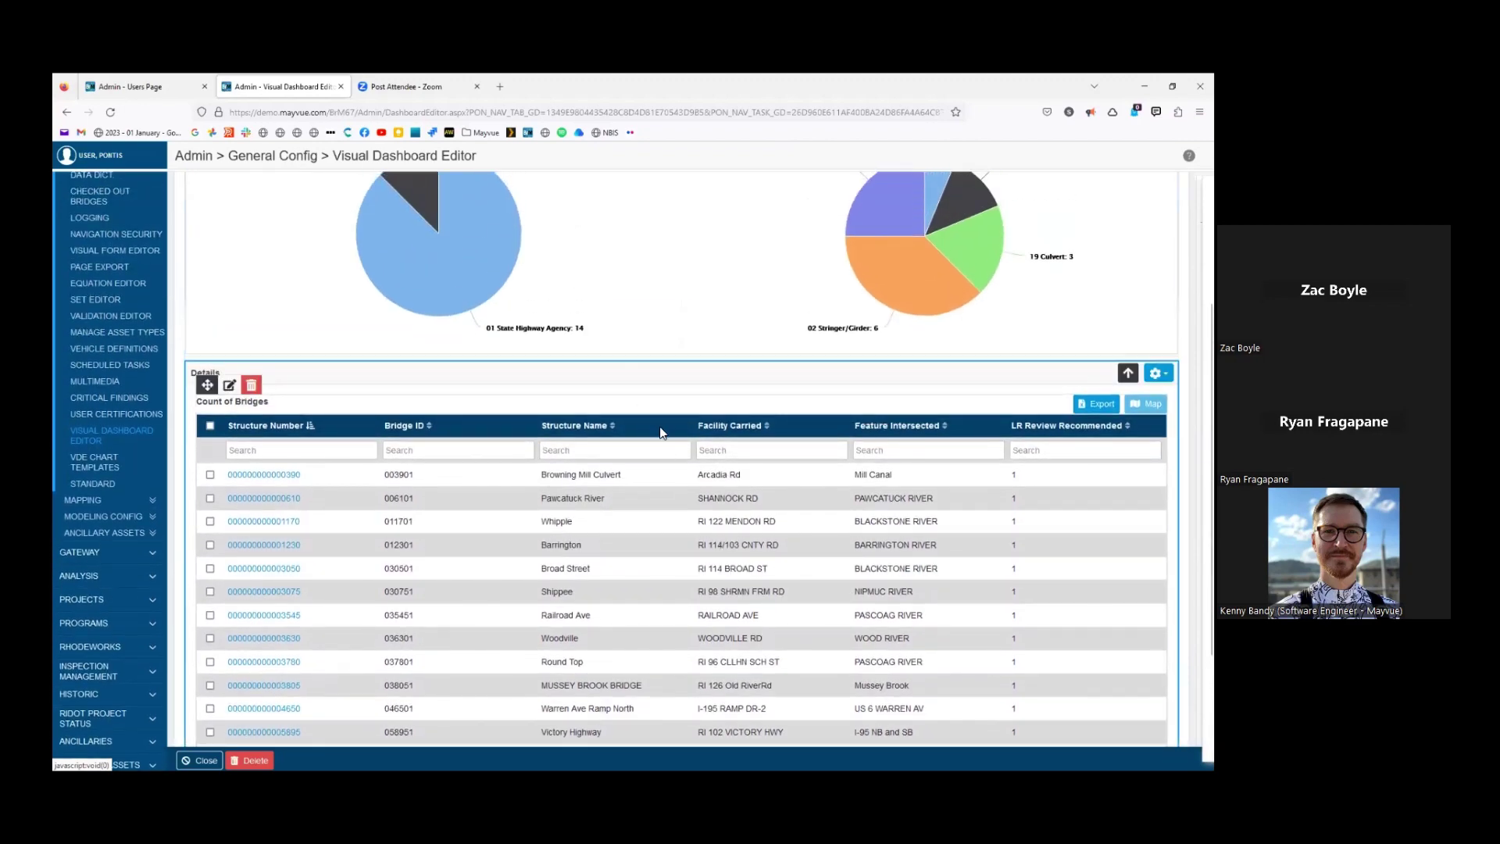
# Review the item and page totals beneath the Details grid, clearing the highlighted number
pyautogui.scroll(-3, 660, 432)
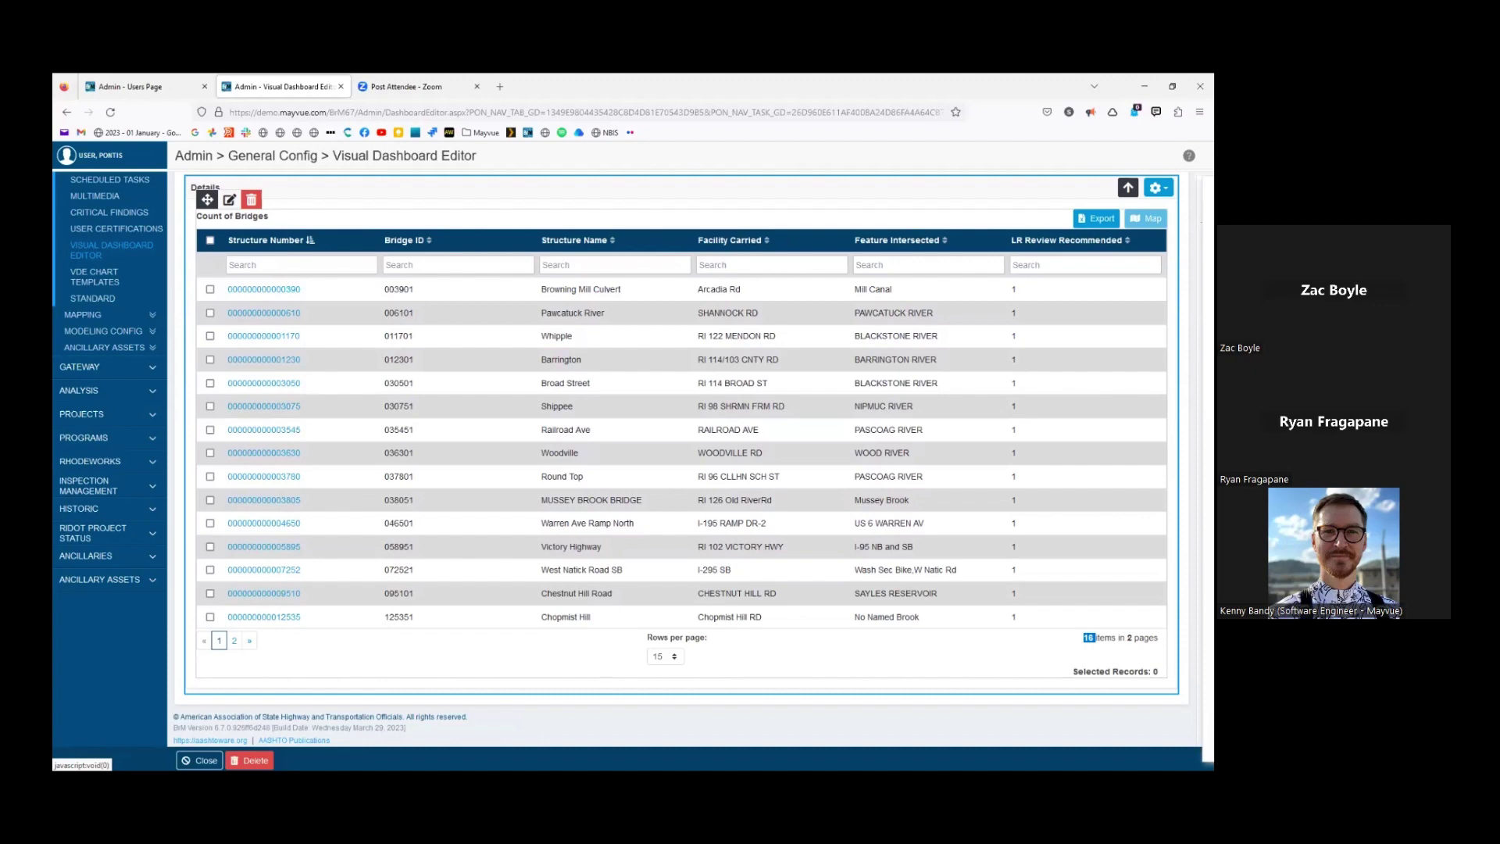
pyautogui.click(977, 660)
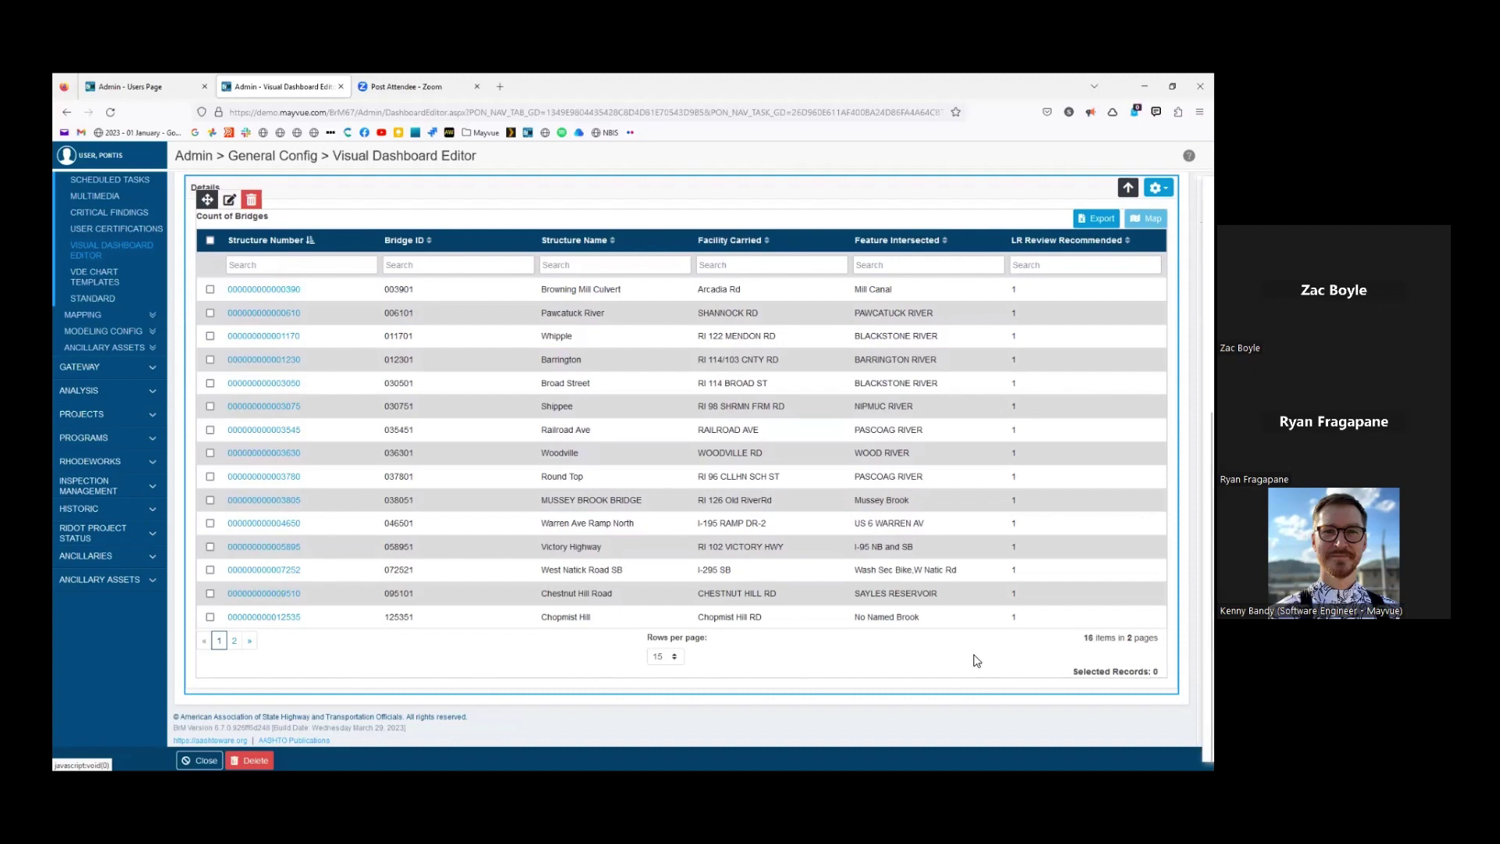
pyautogui.scroll(6, 975, 660)
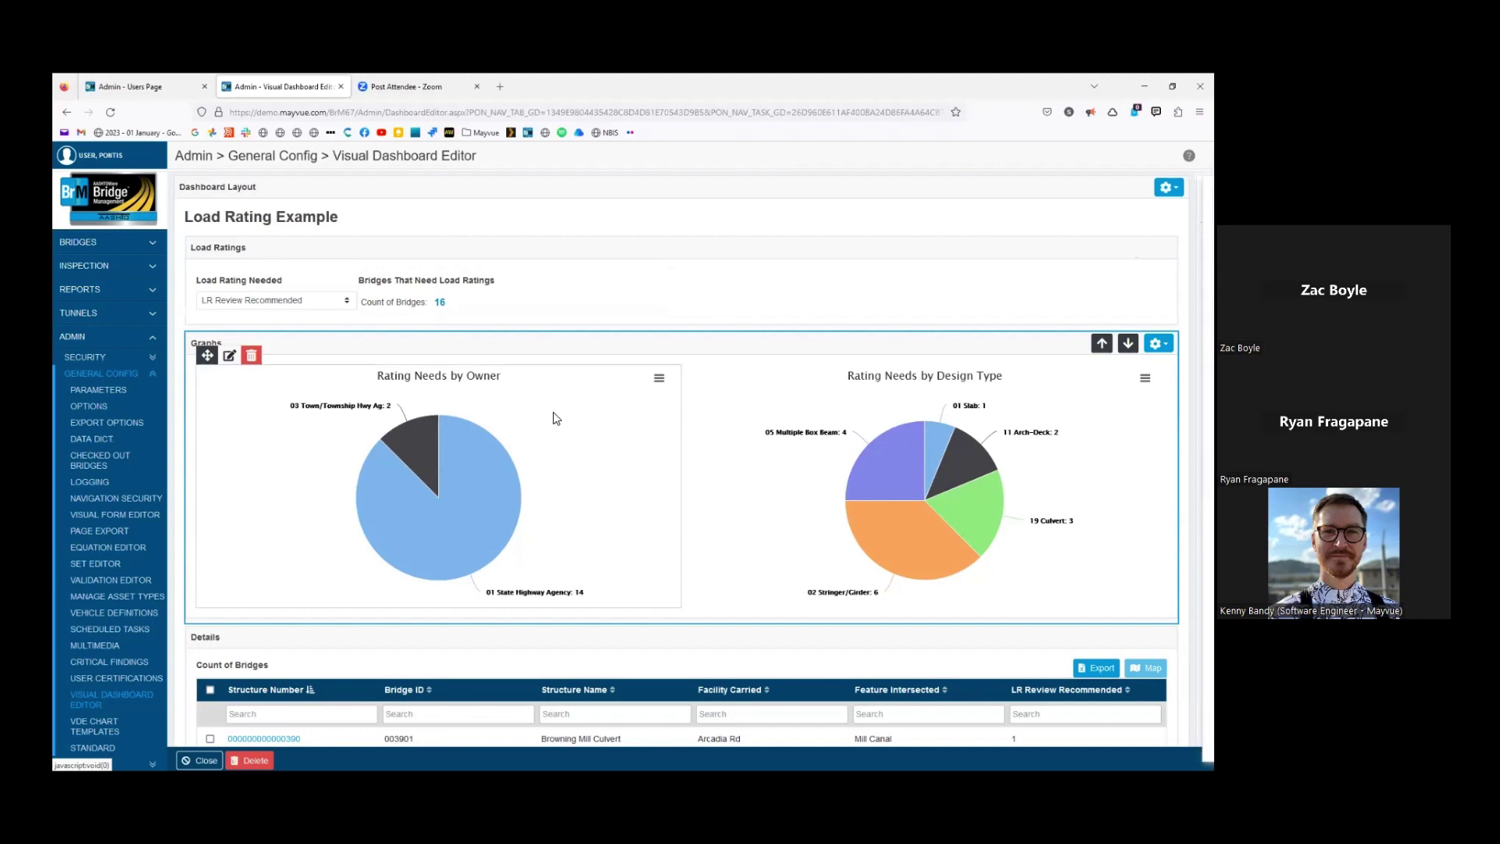
# Set the user's landing page to the Load Ratings Example task under Bridges and save the user record
pyautogui.click(155, 359)
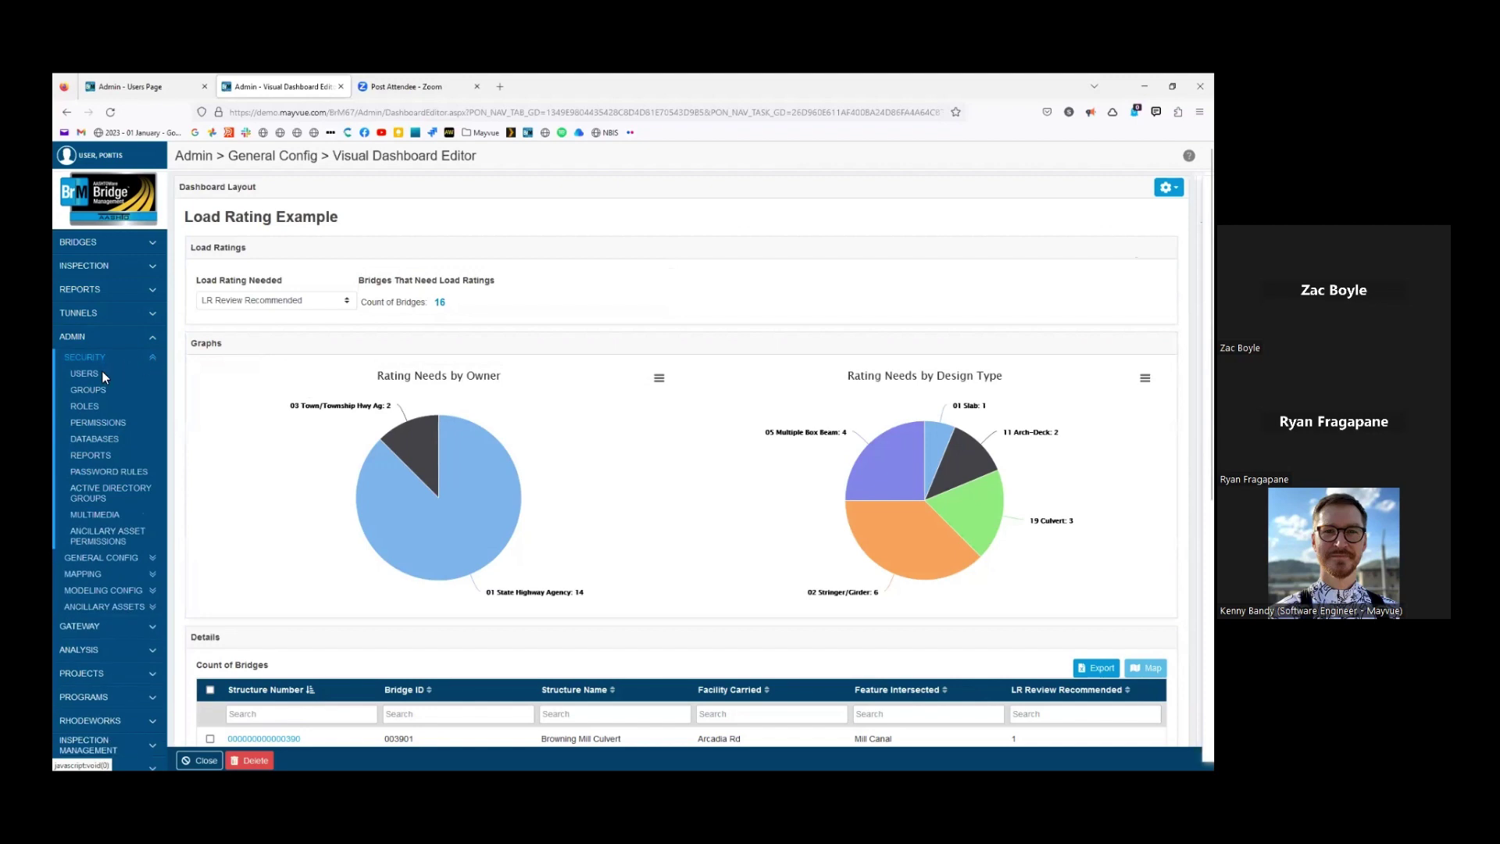
pyautogui.click(162, 88)
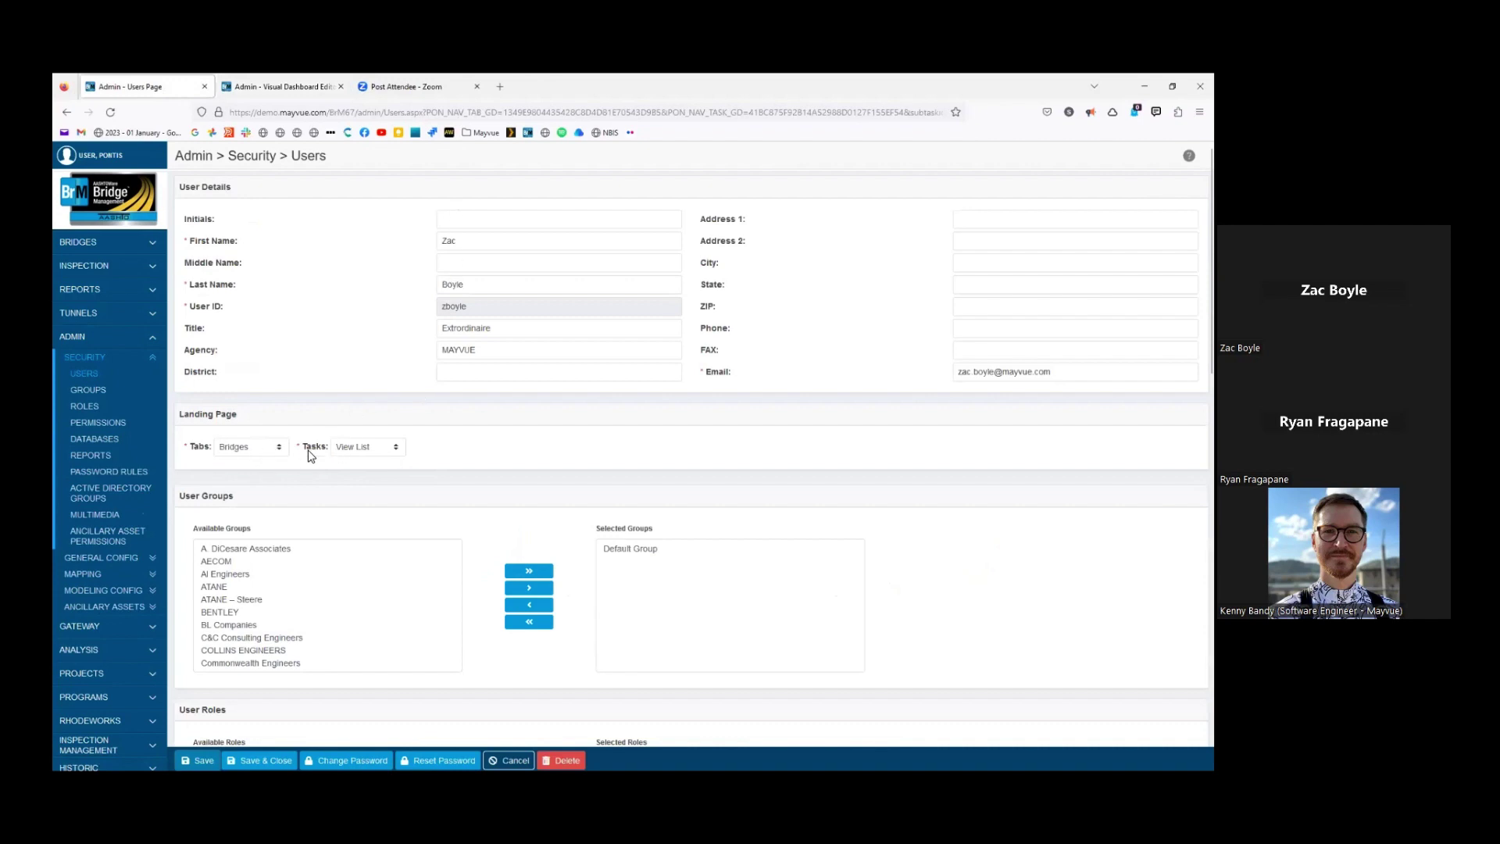
pyautogui.click(343, 451)
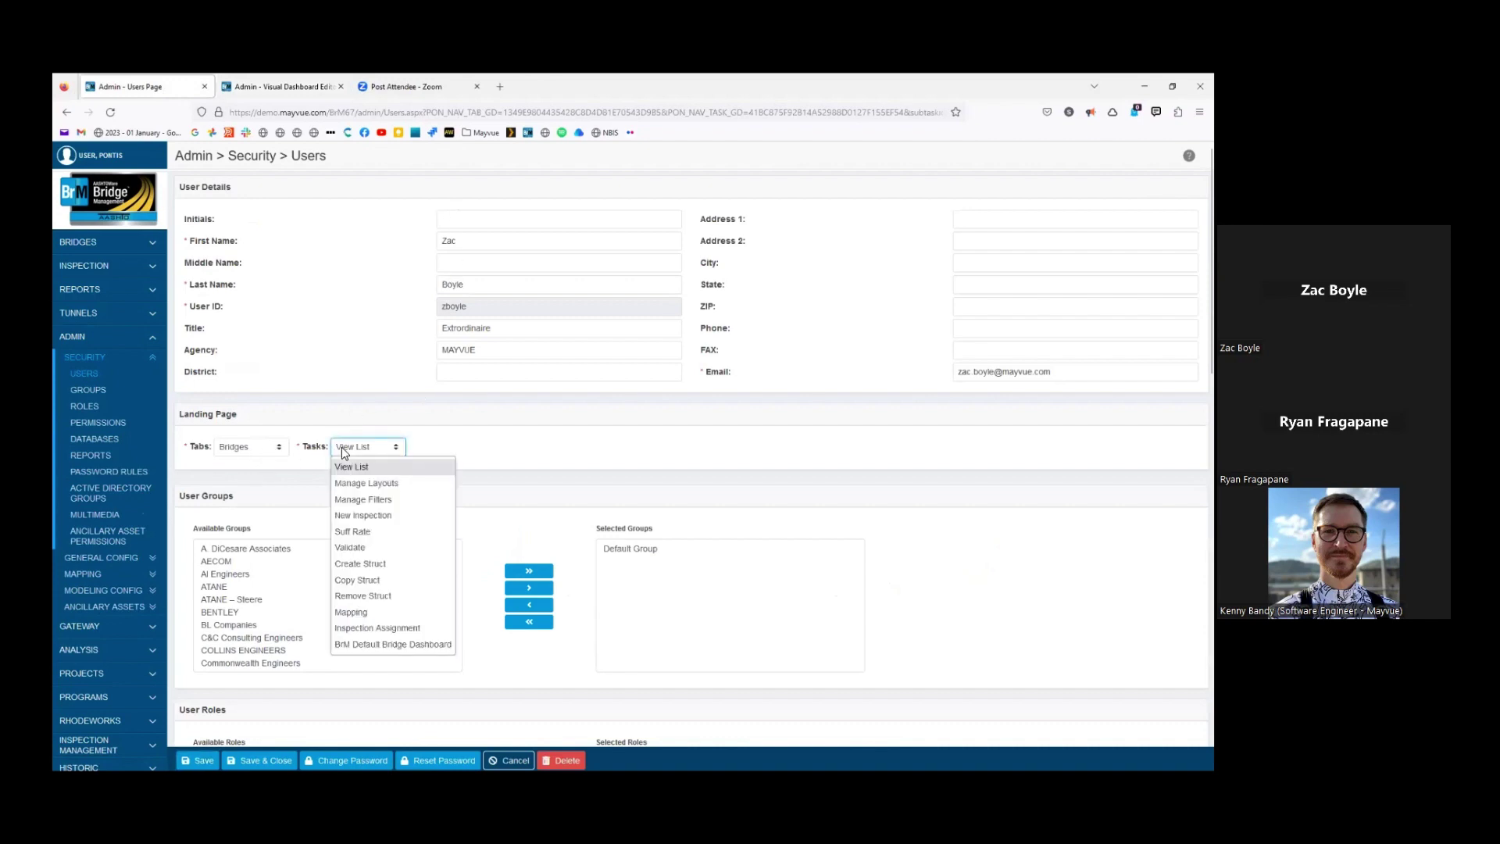
pyautogui.click(340, 447)
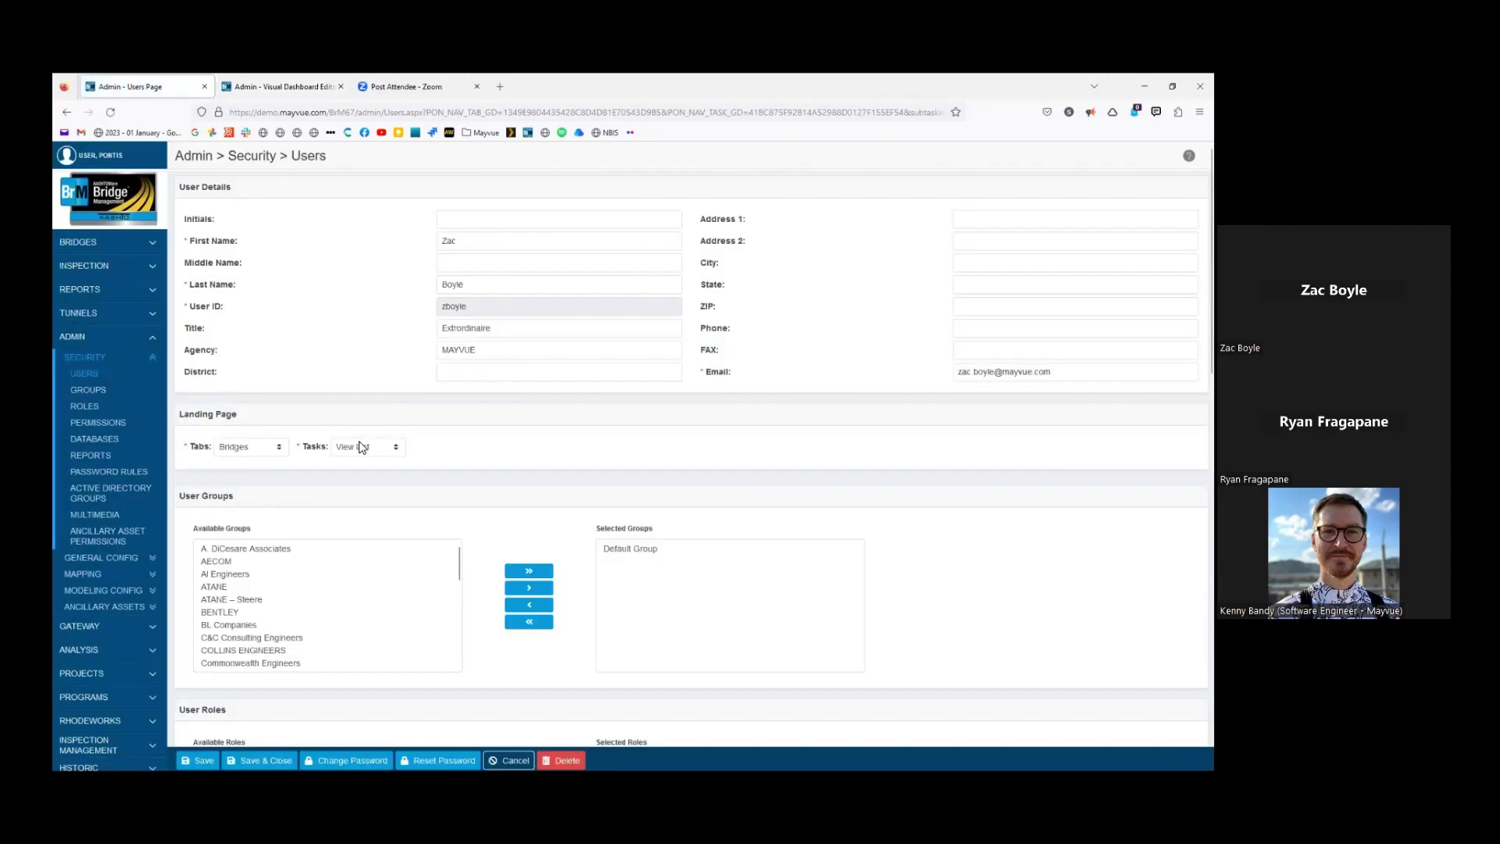
pyautogui.click(353, 448)
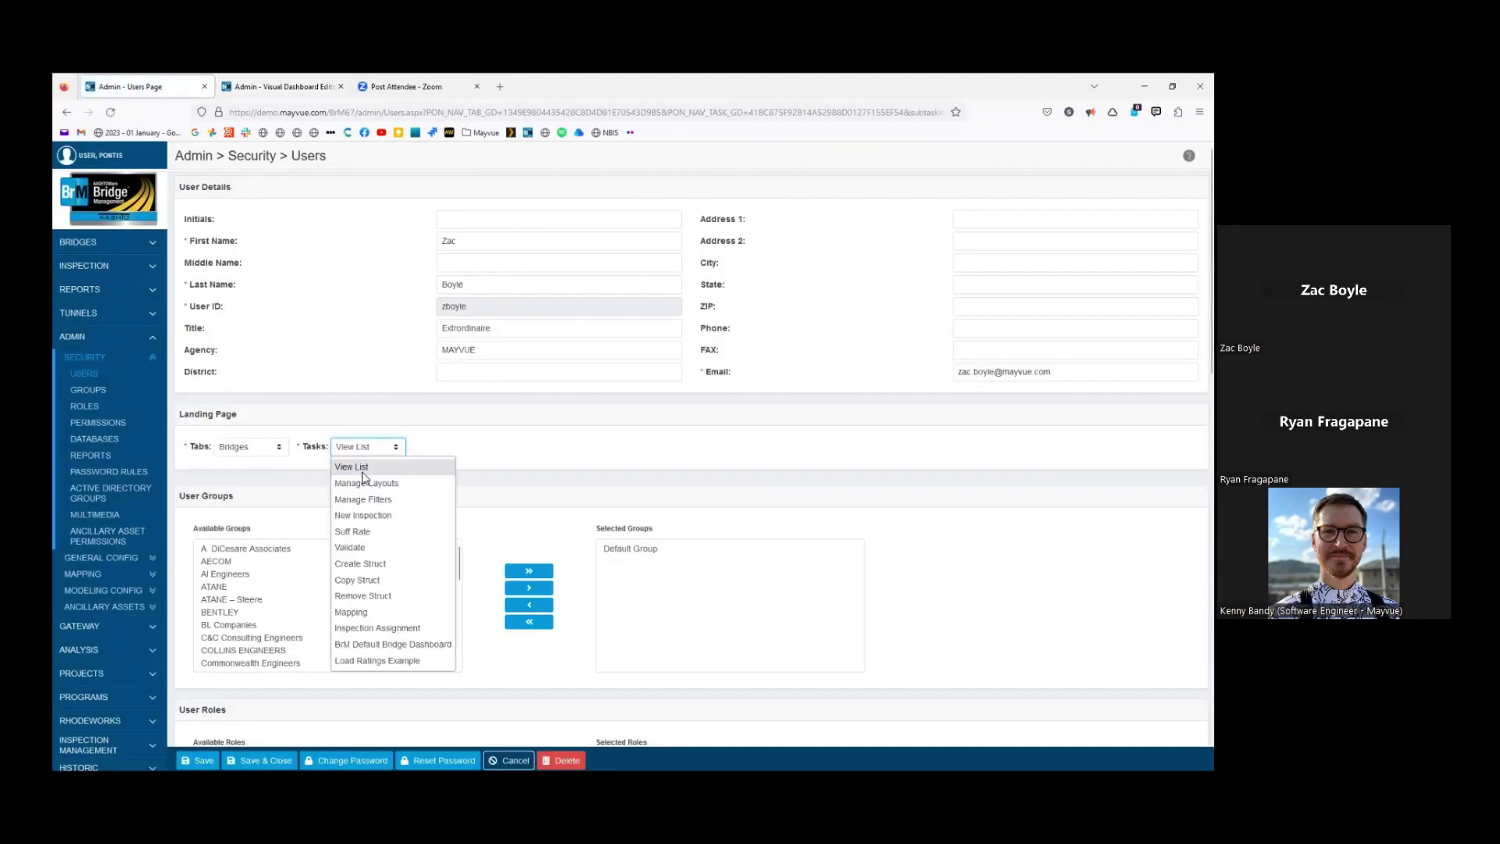
pyautogui.click(393, 663)
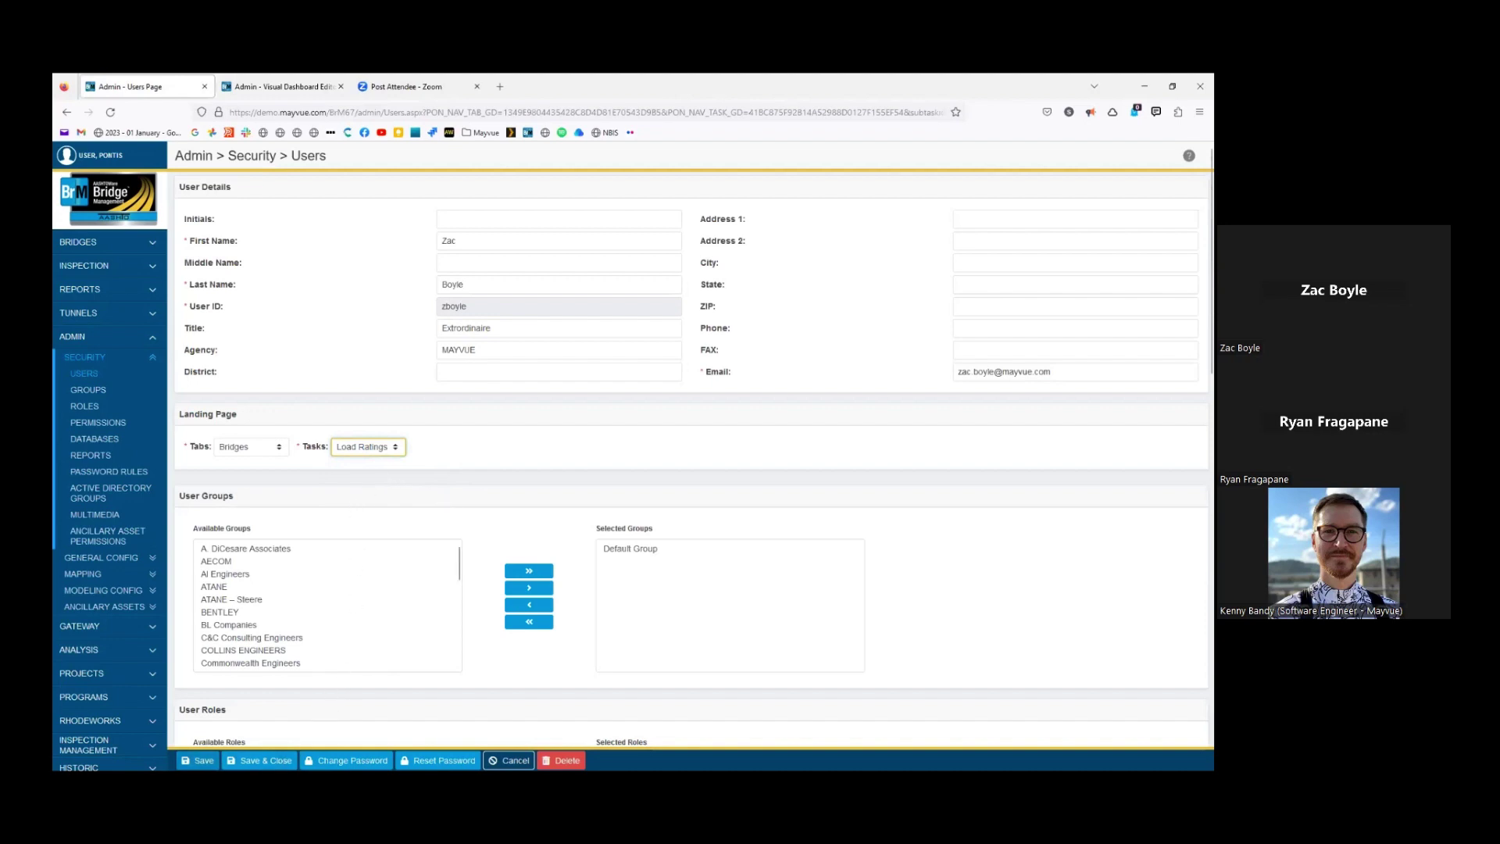
pyautogui.click(198, 761)
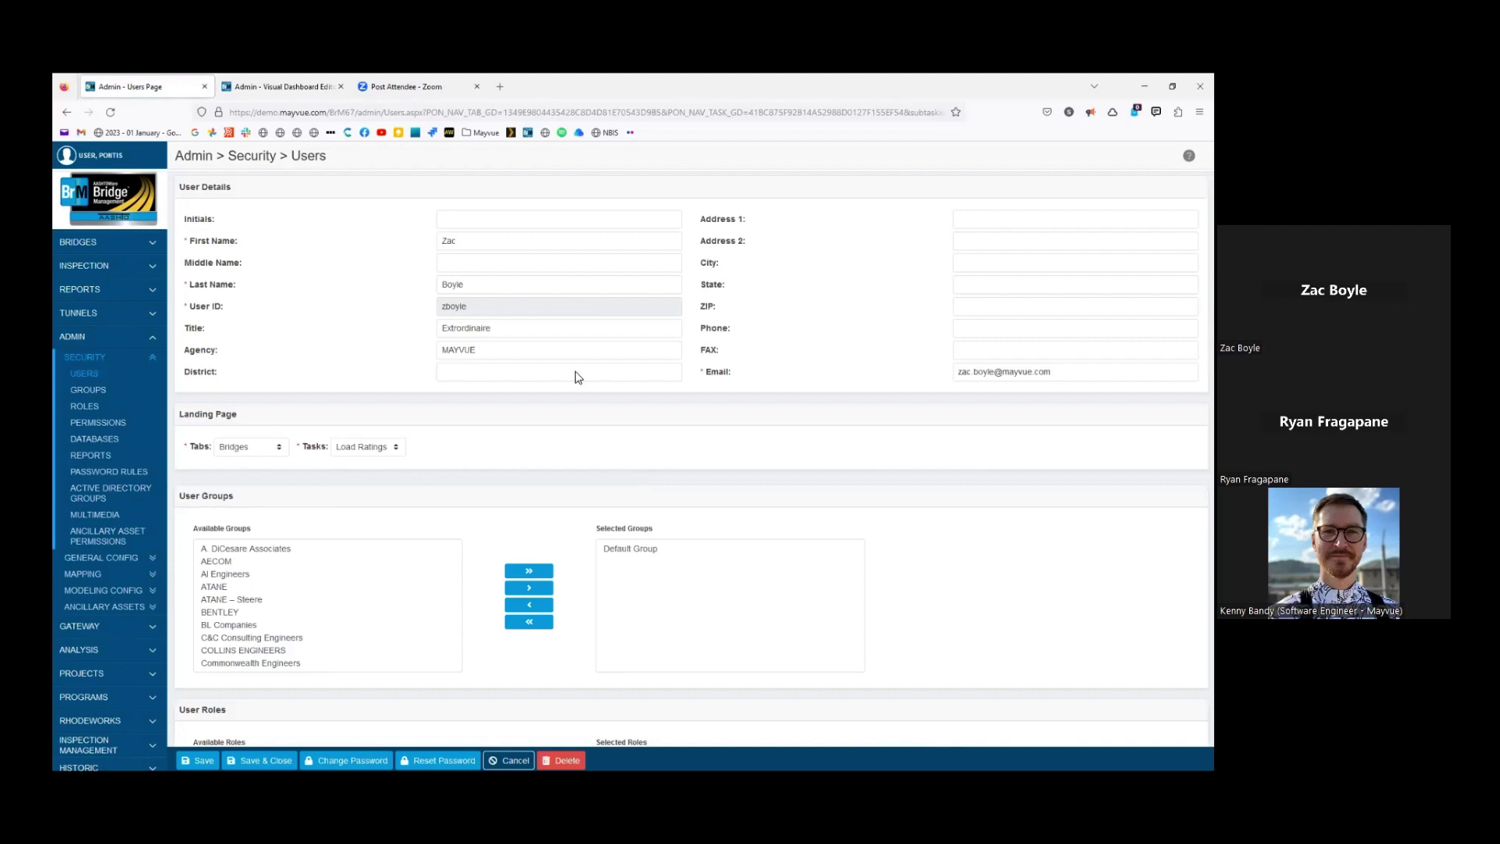
# Drill into the 01 State Highway Agency slice of Rating Needs by Owner and review the bridges listed in the Details grid
pyautogui.click(290, 87)
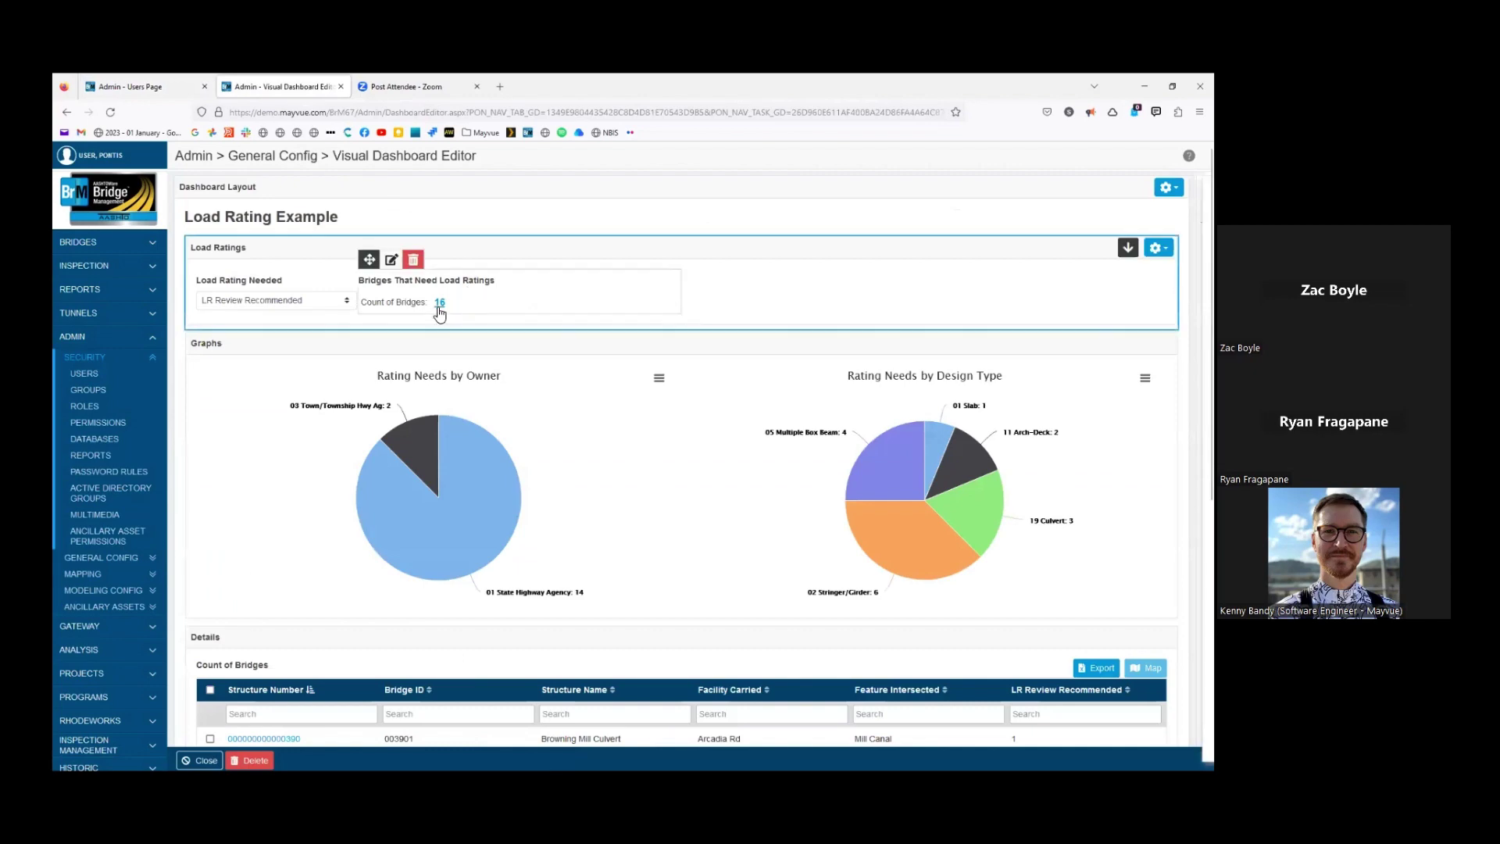
pyautogui.scroll(-5, 334, 674)
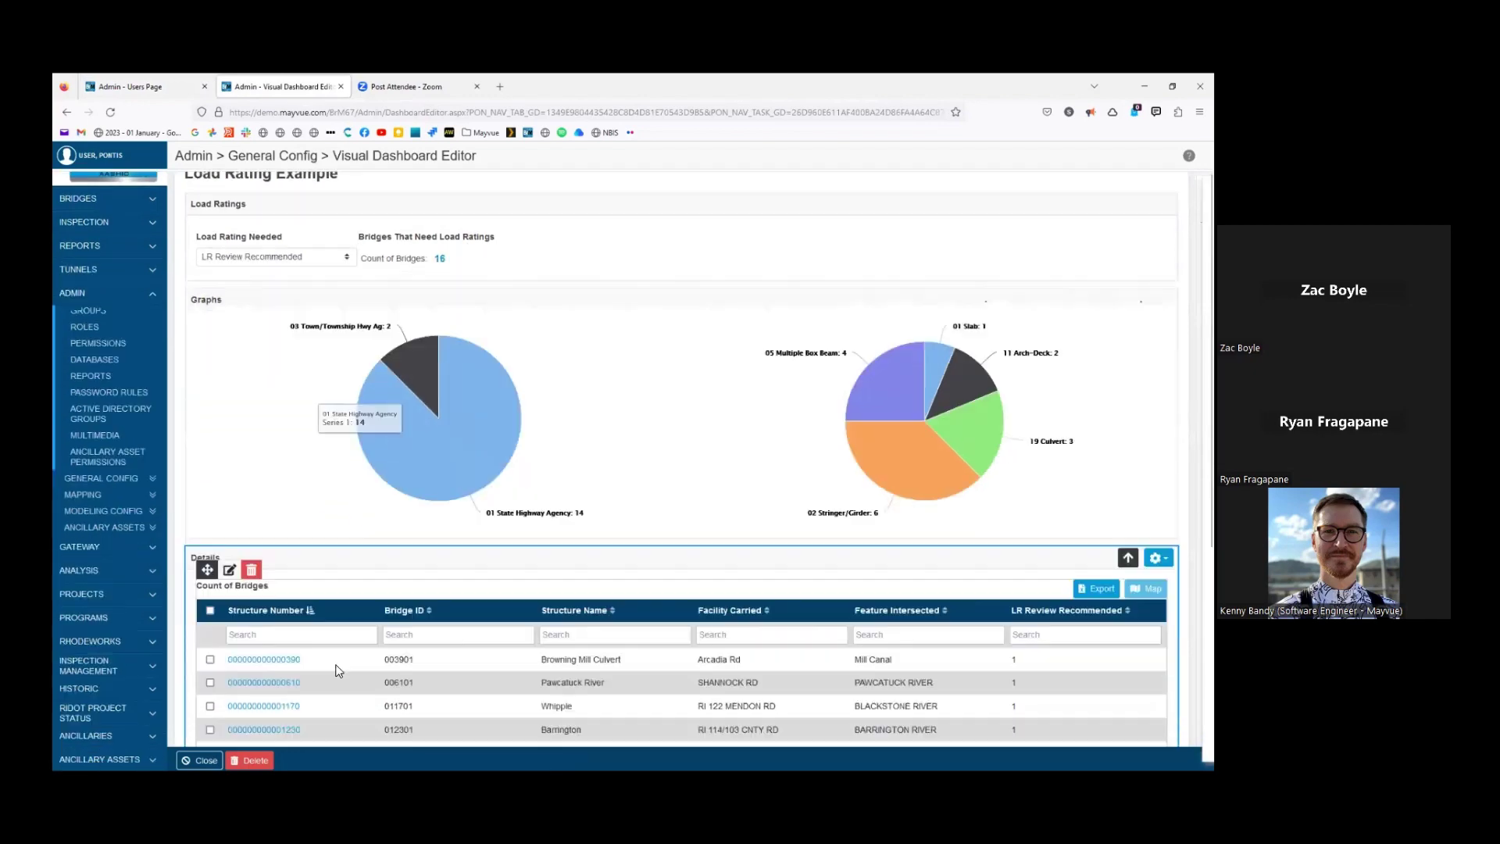
pyautogui.scroll(3, 340, 635)
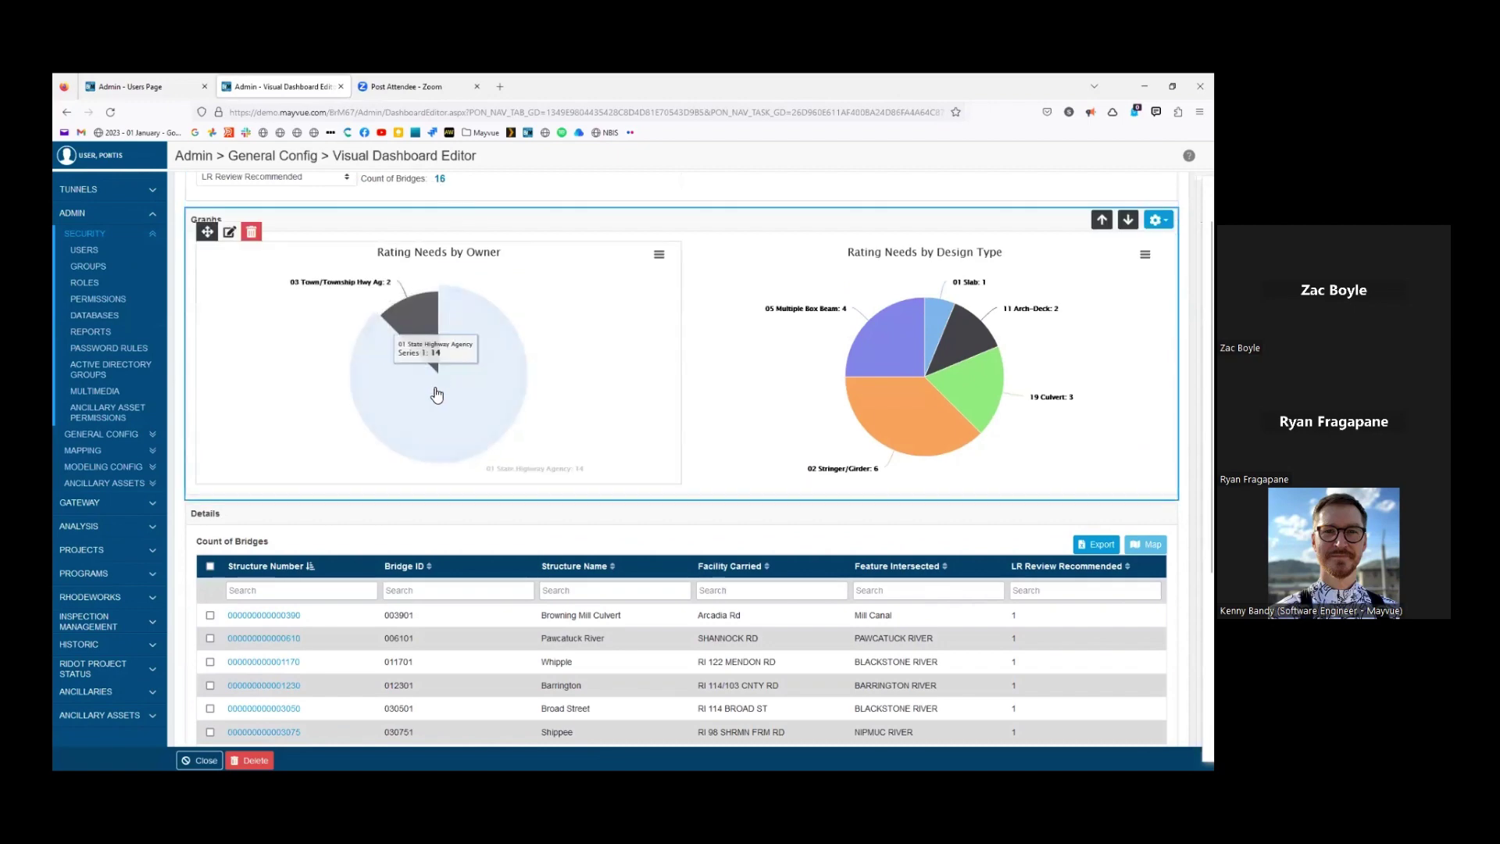
pyautogui.click(457, 426)
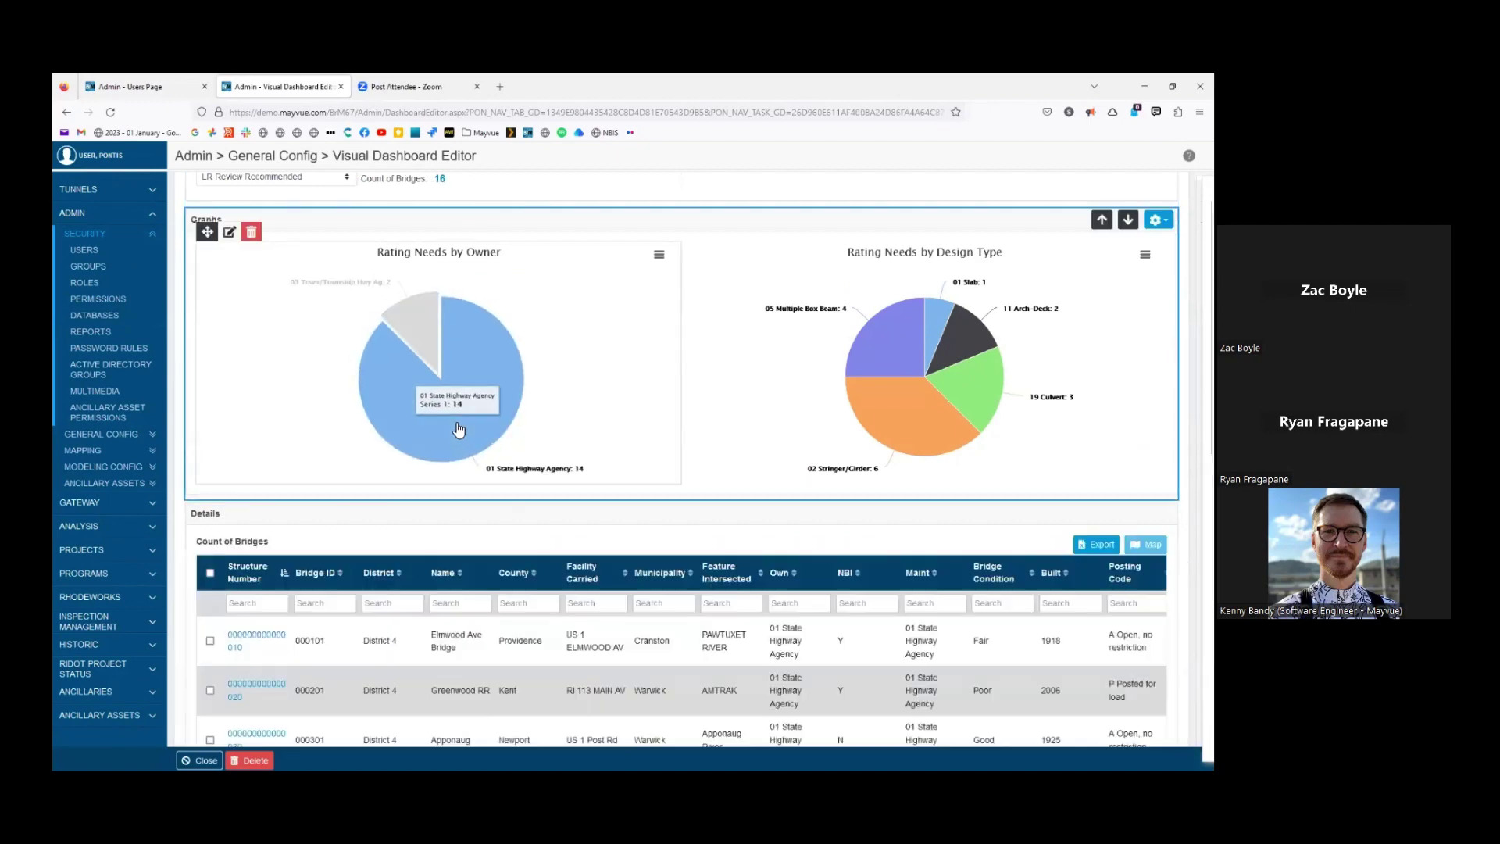
pyautogui.scroll(-6, 608, 527)
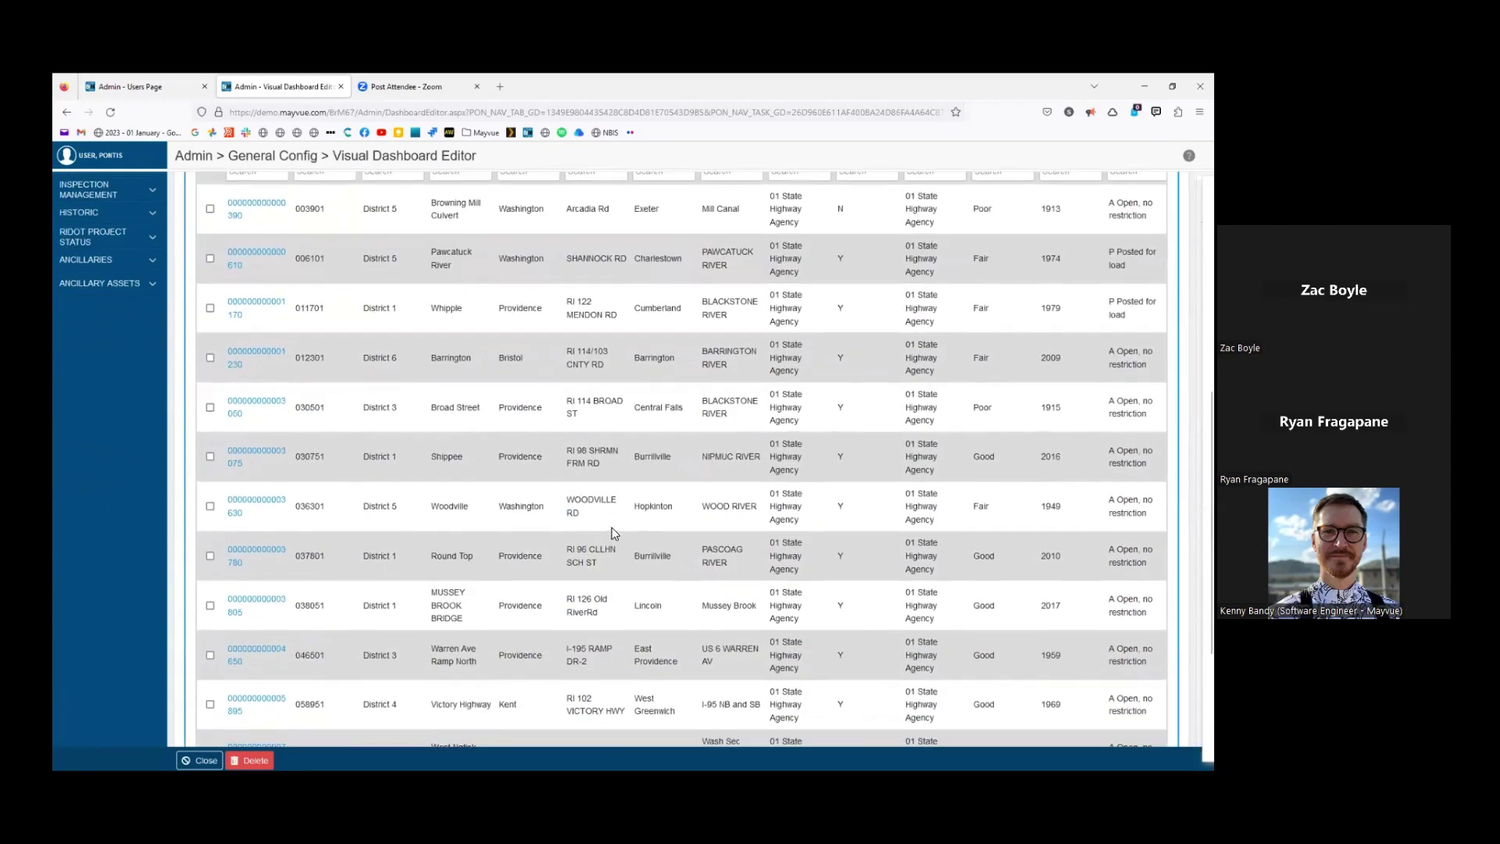
pyautogui.scroll(4, 589, 527)
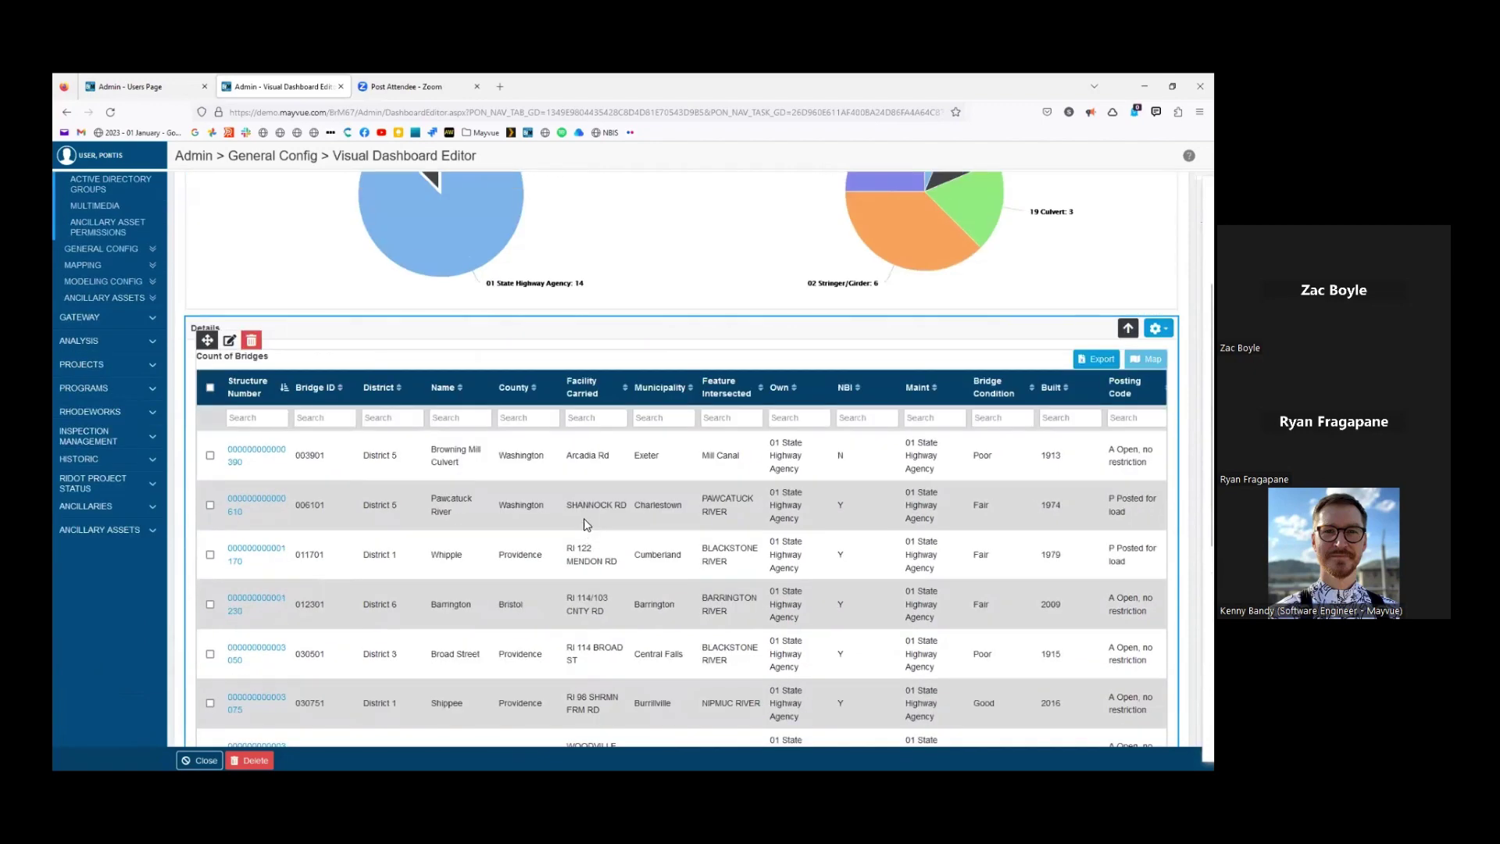
pyautogui.moveTo(250, 504)
pyautogui.scroll(4, 442, 541)
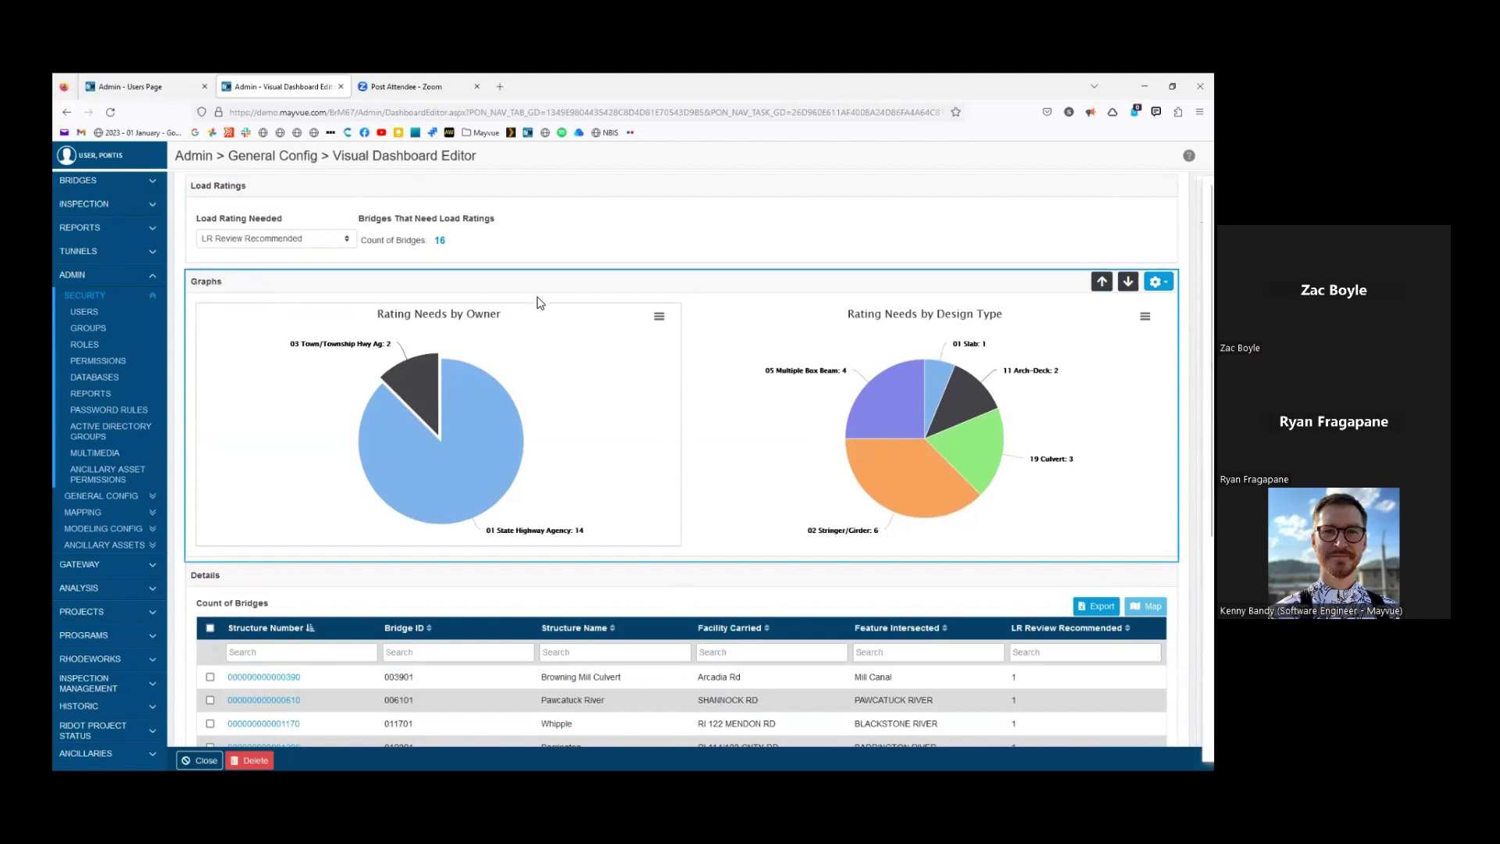
# Go to the home page, compare it with the user's landing page setting, and open the Load Ratings Example dashboard under Bridges
pyautogui.click(129, 86)
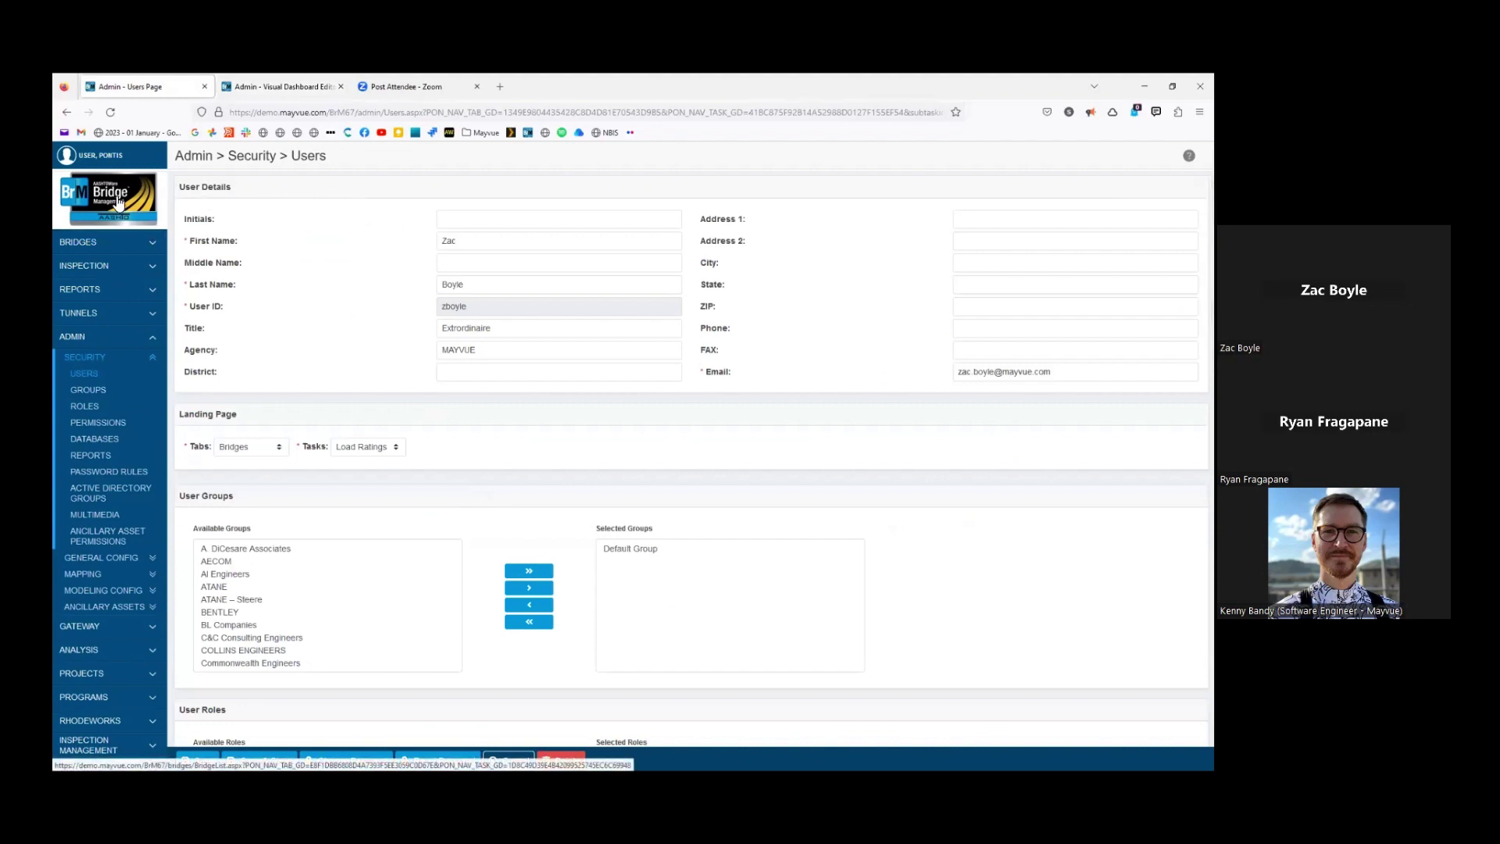
pyautogui.click(265, 87)
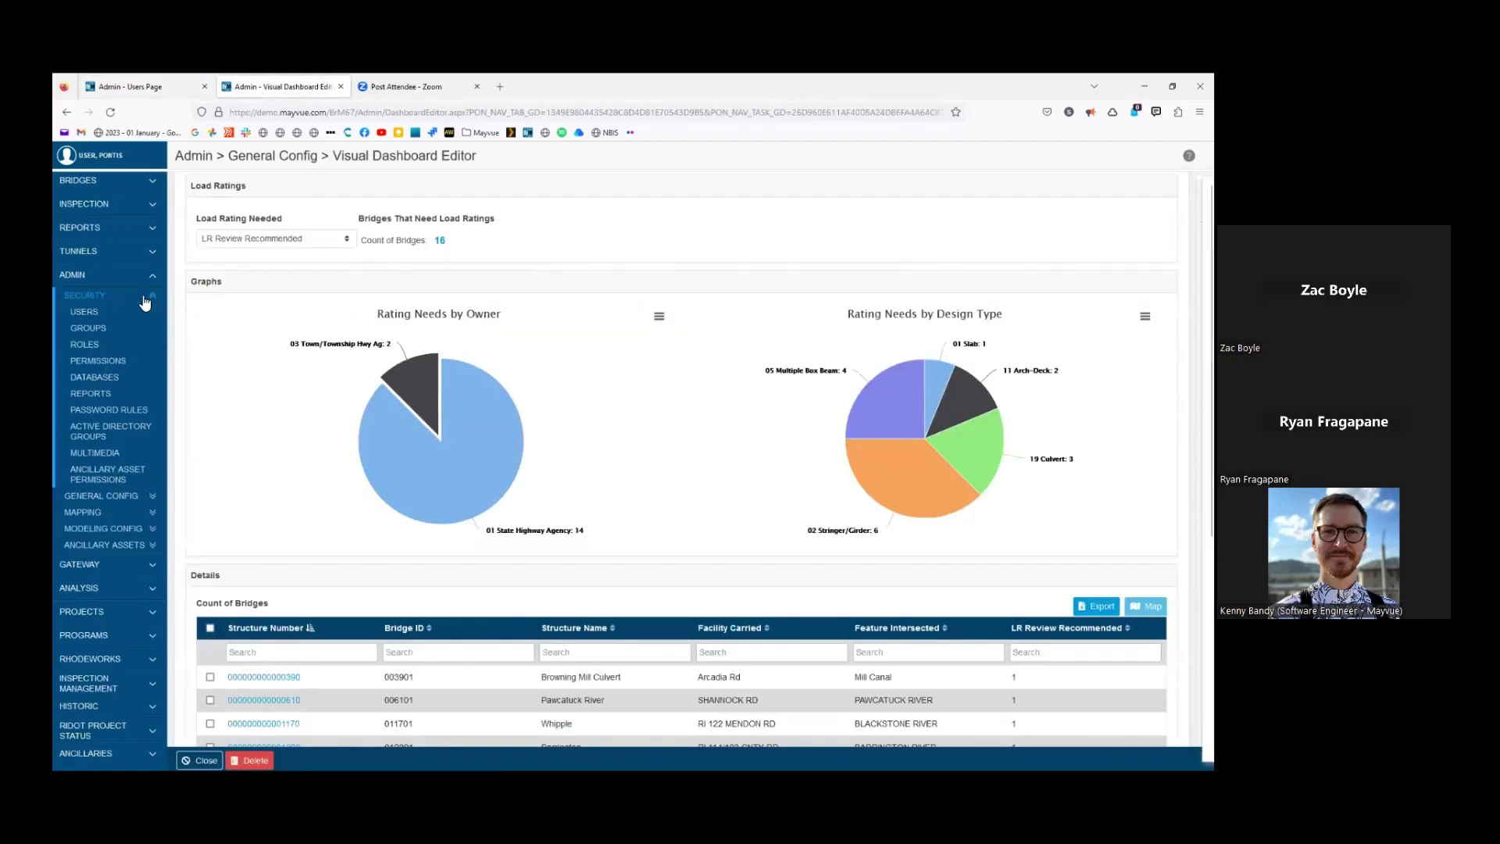
pyautogui.click(117, 208)
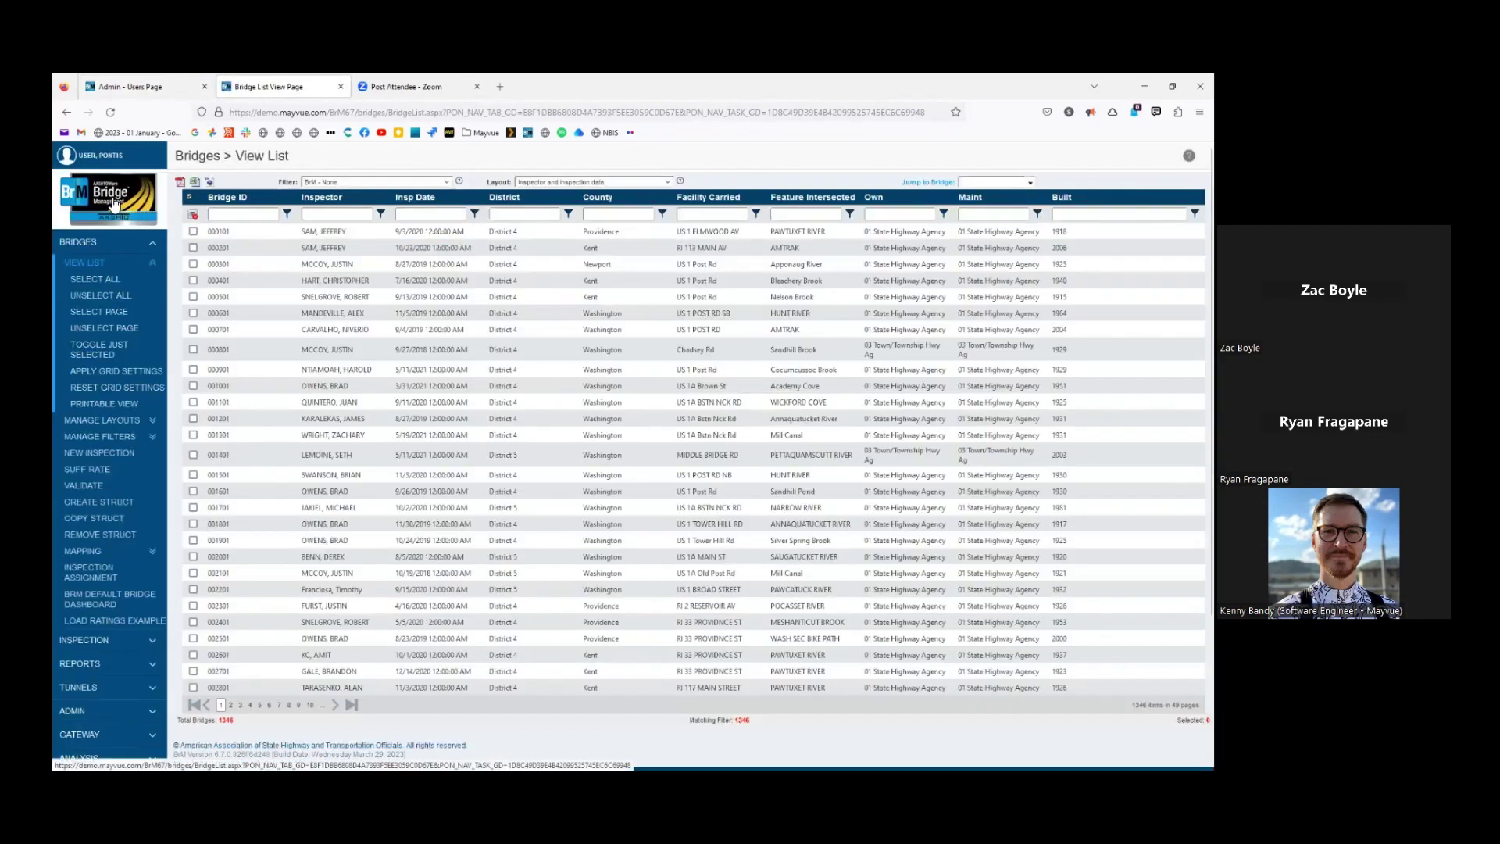
pyautogui.click(113, 204)
pyautogui.click(139, 86)
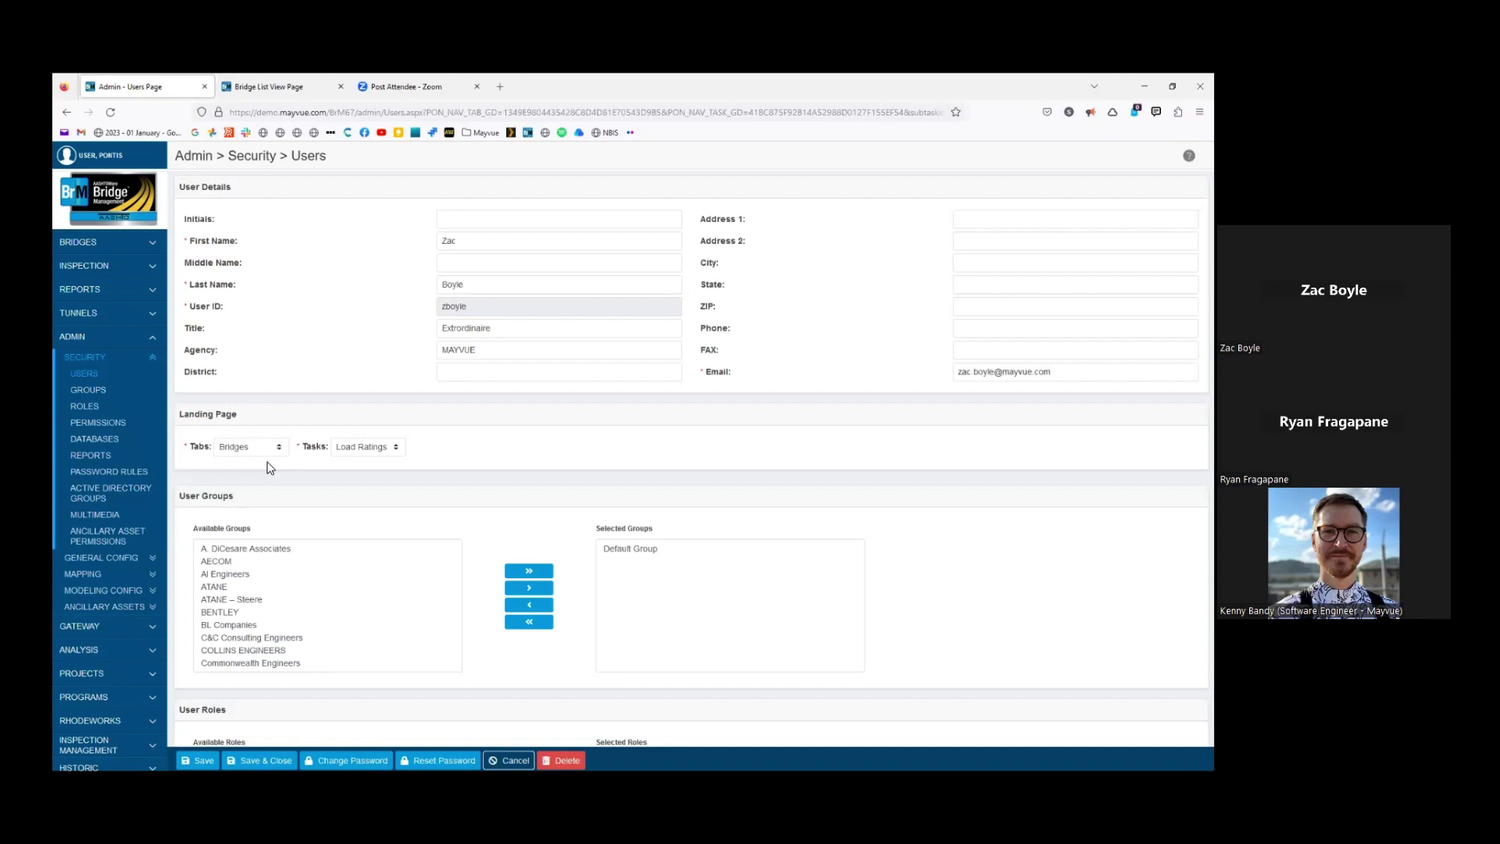
pyautogui.click(279, 87)
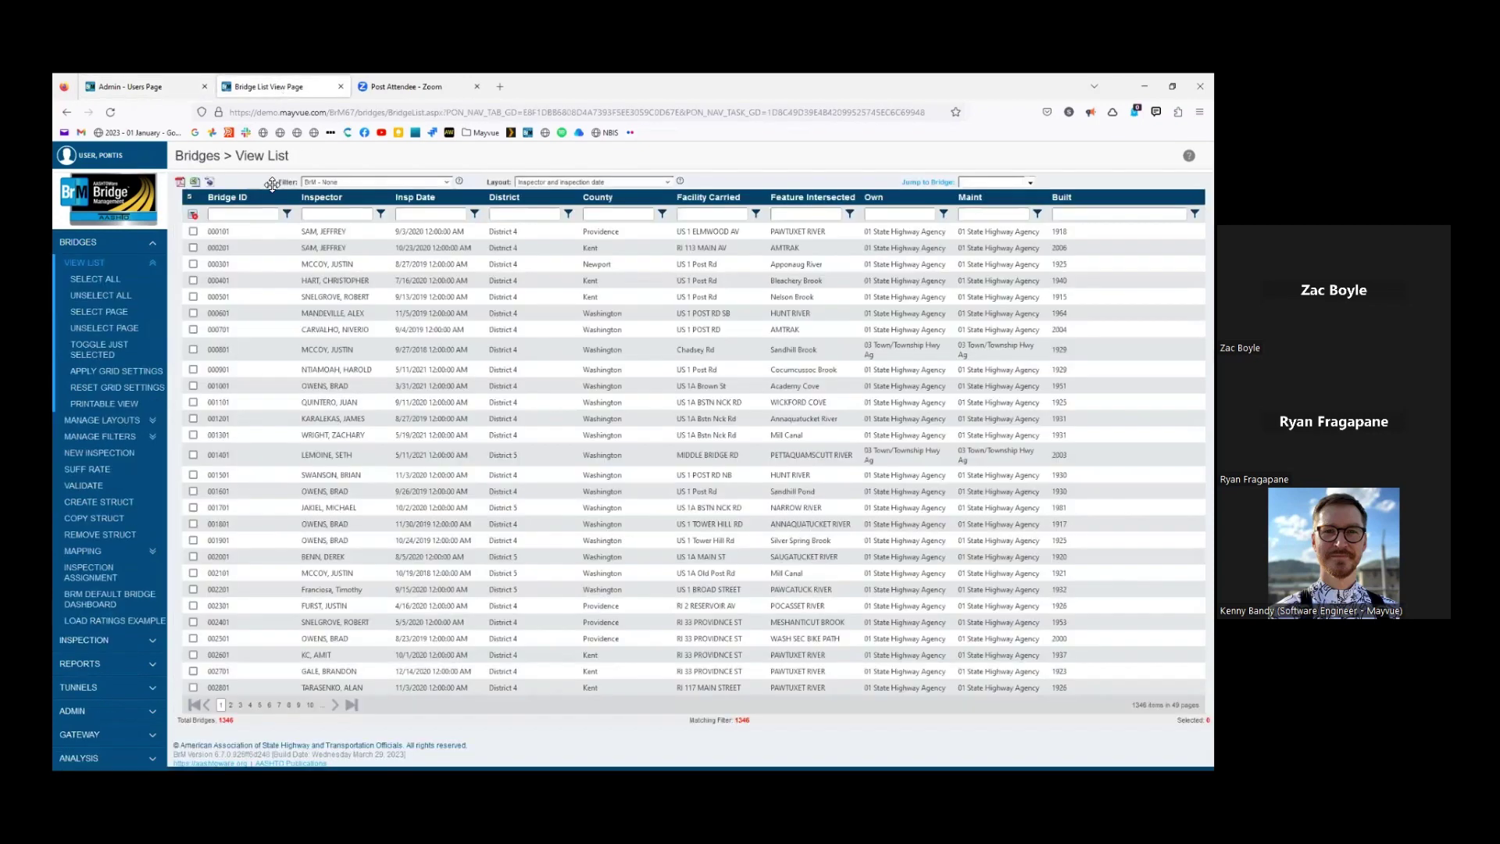
pyautogui.click(120, 619)
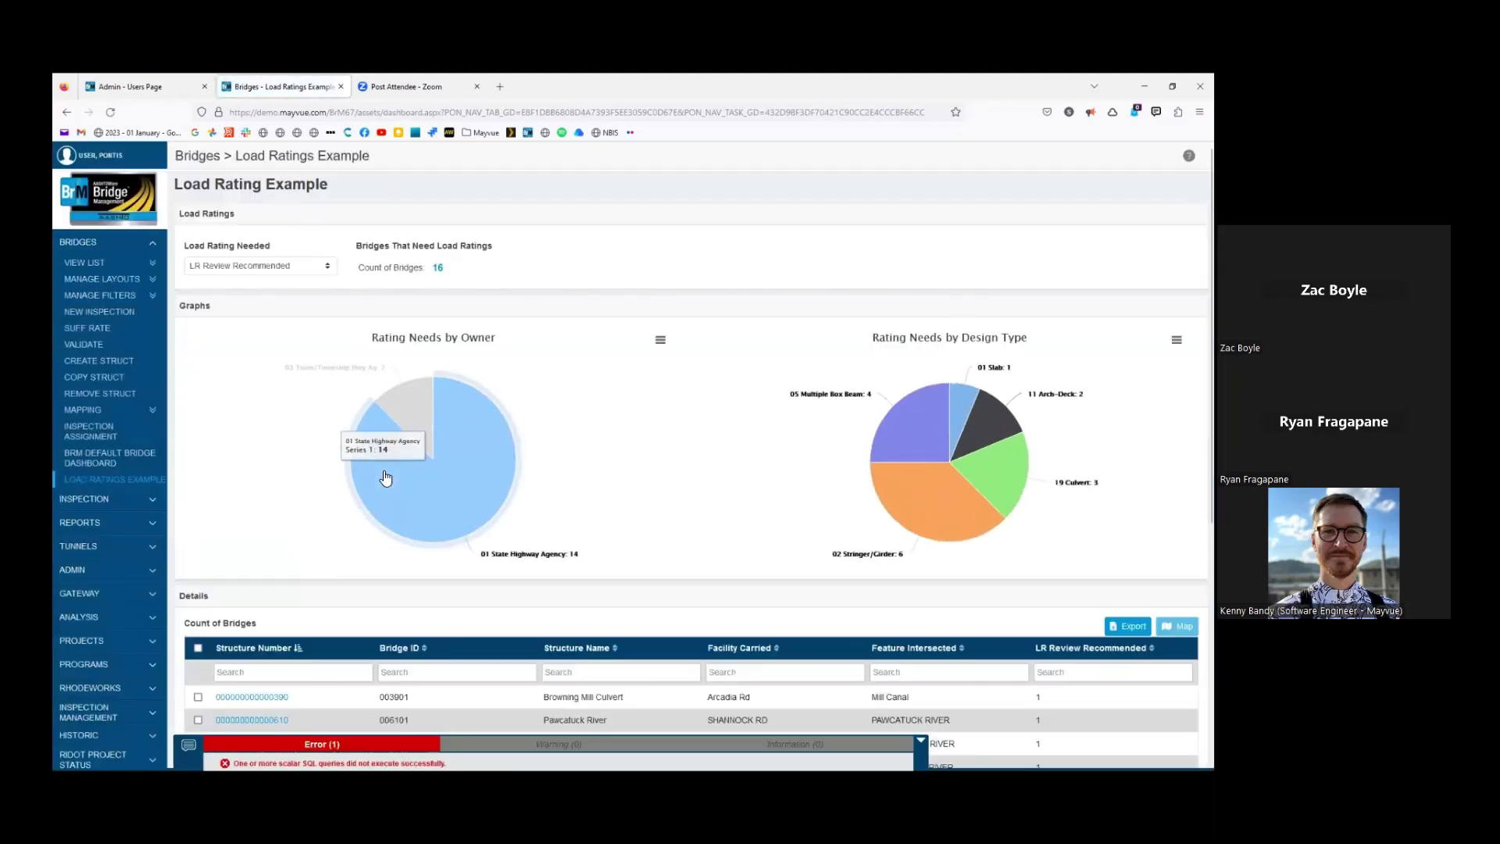
# Open the security Roles page and review the user membership of the Admin role
pyautogui.click(143, 92)
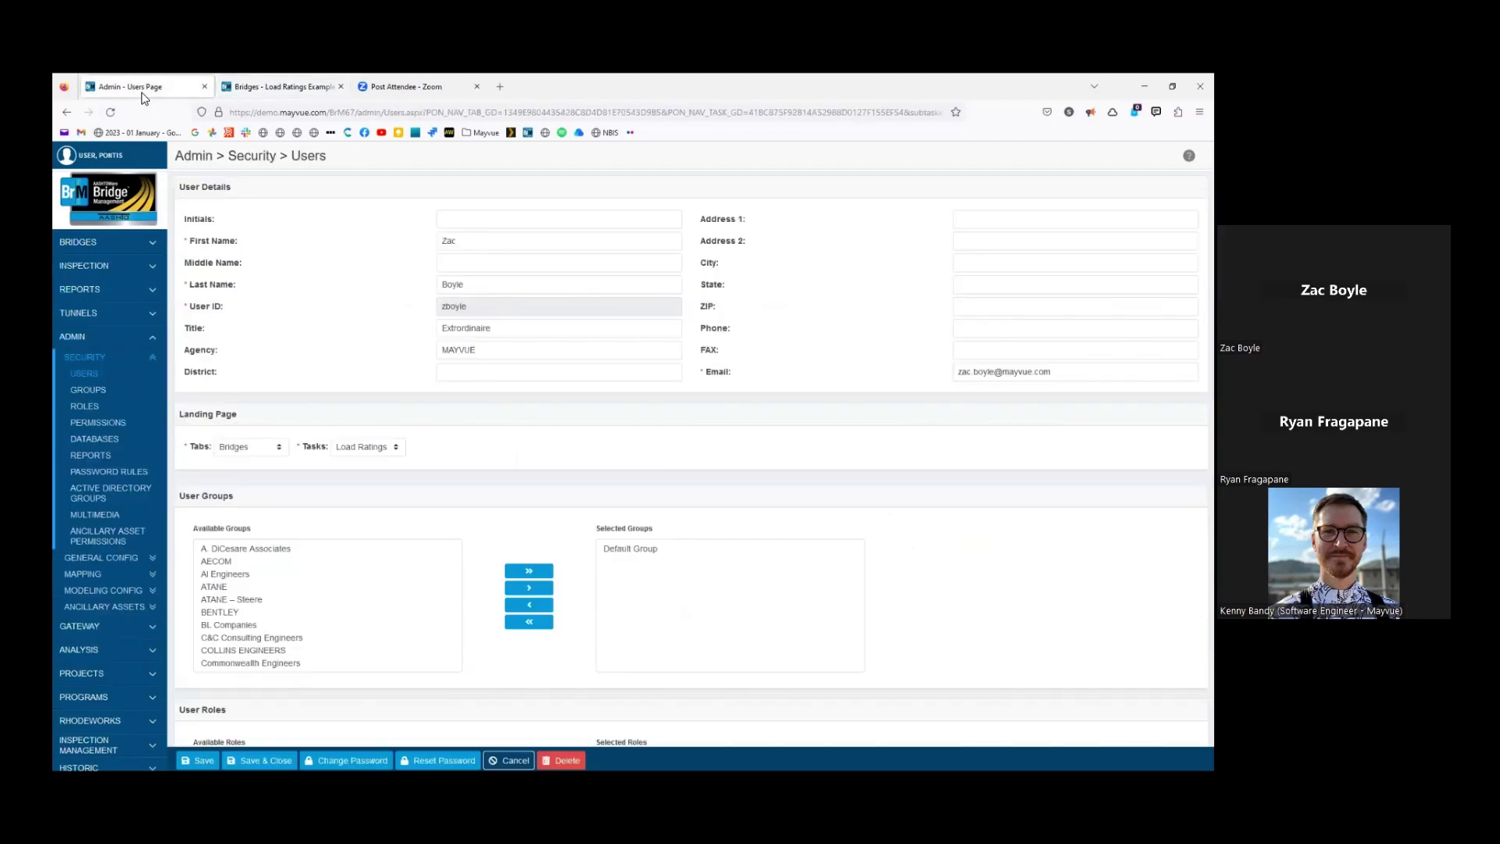
pyautogui.click(93, 407)
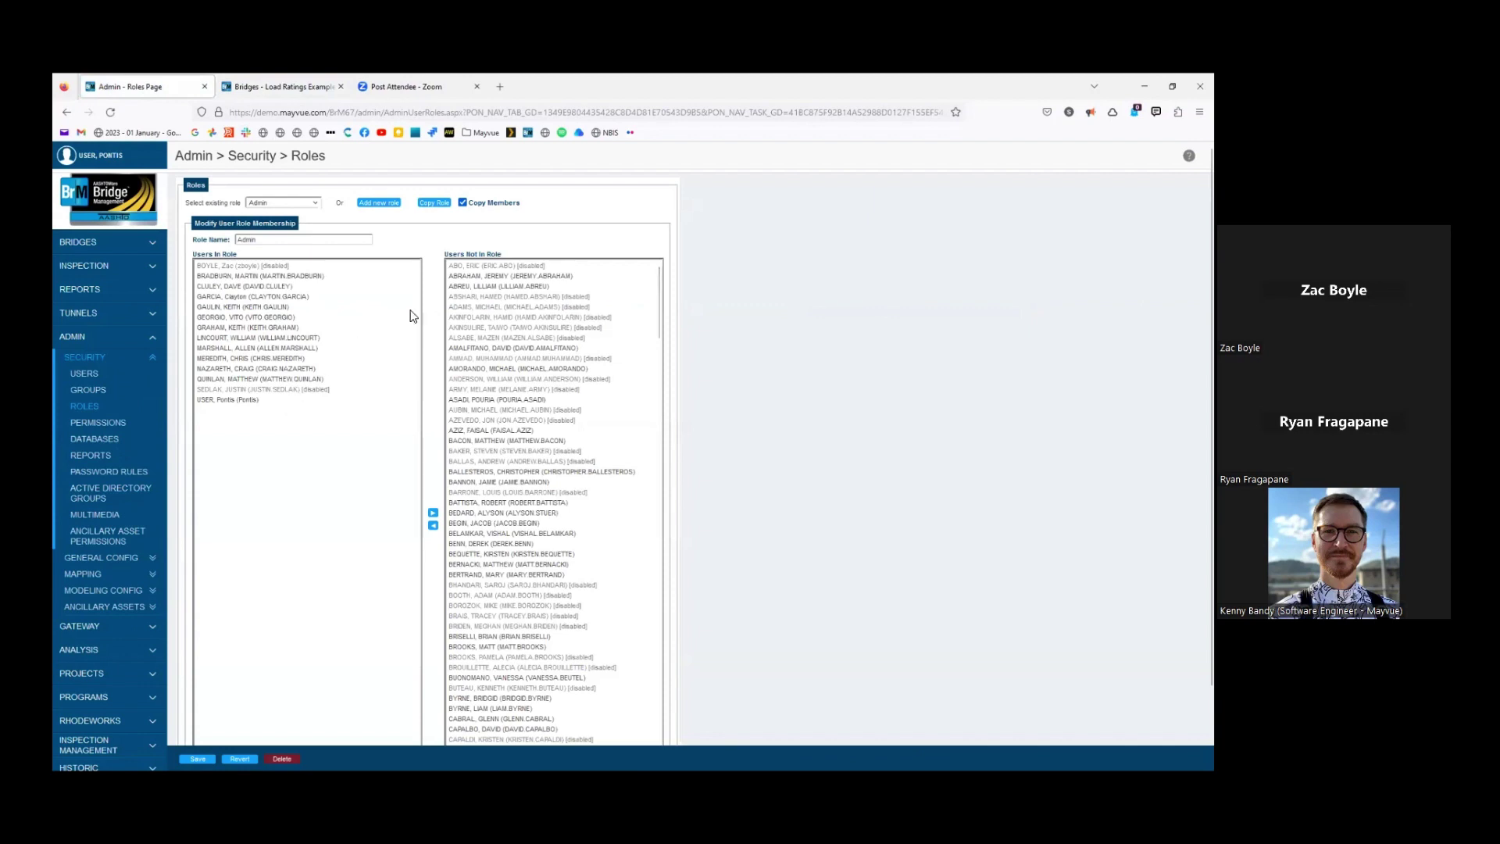
pyautogui.scroll(-2, 422, 293)
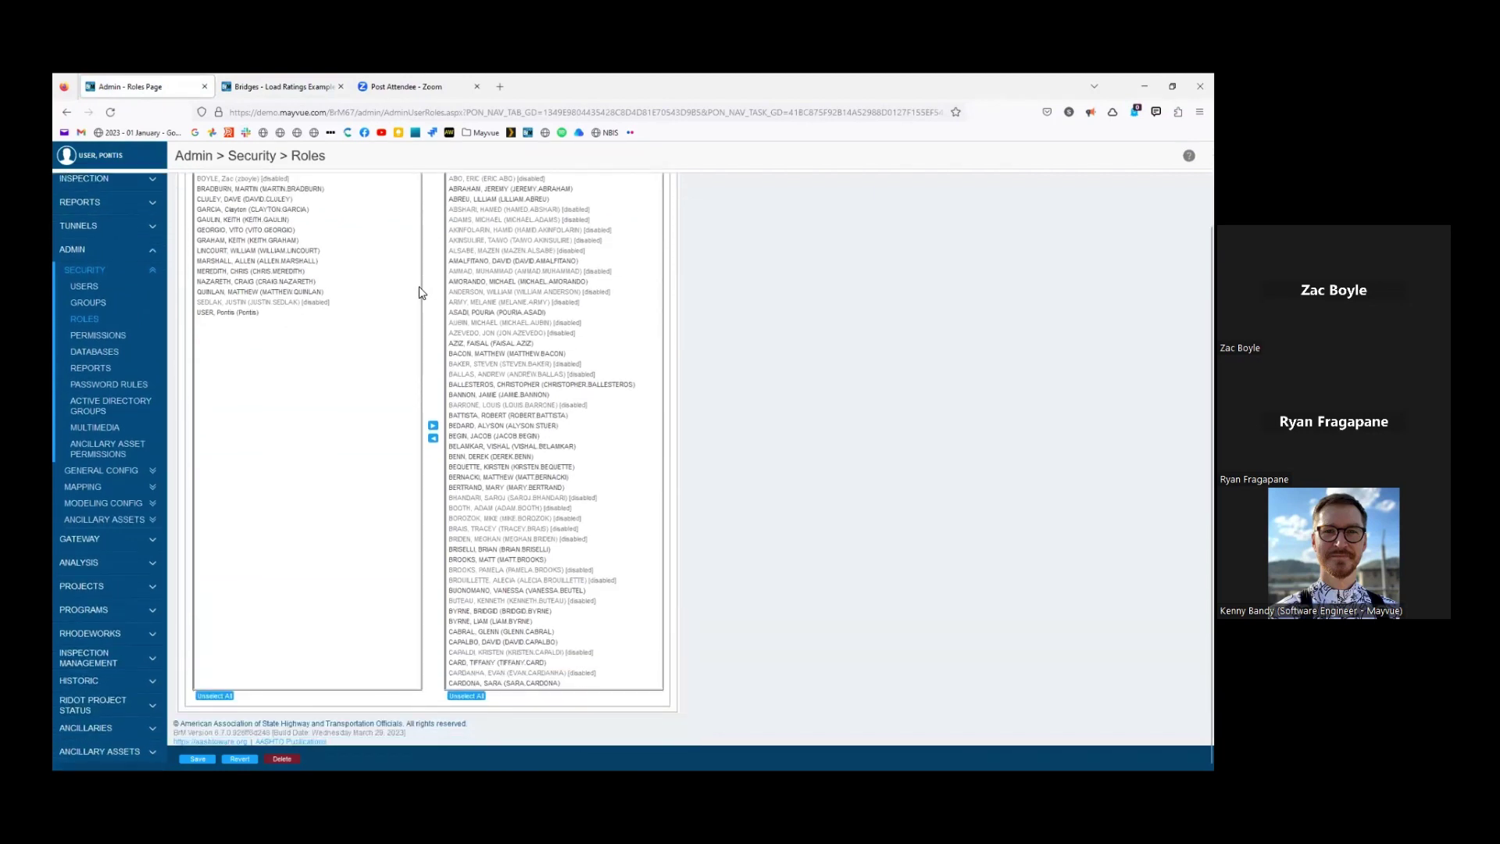
pyautogui.scroll(2, 422, 293)
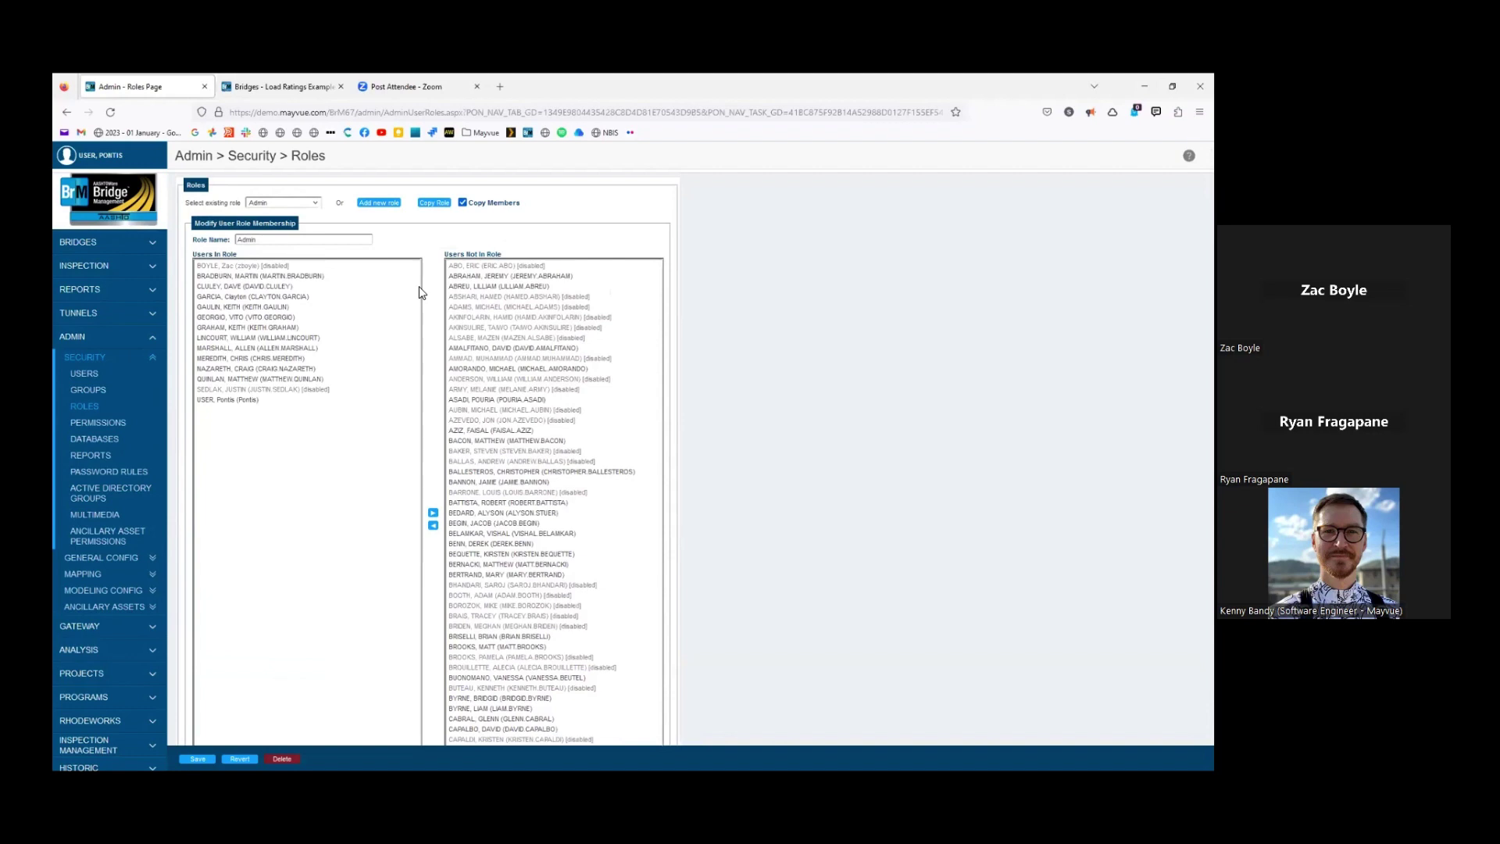
# Return to the live Load Ratings Example dashboard and view the options offered by its Load Rating Needed dropdown
pyautogui.click(283, 92)
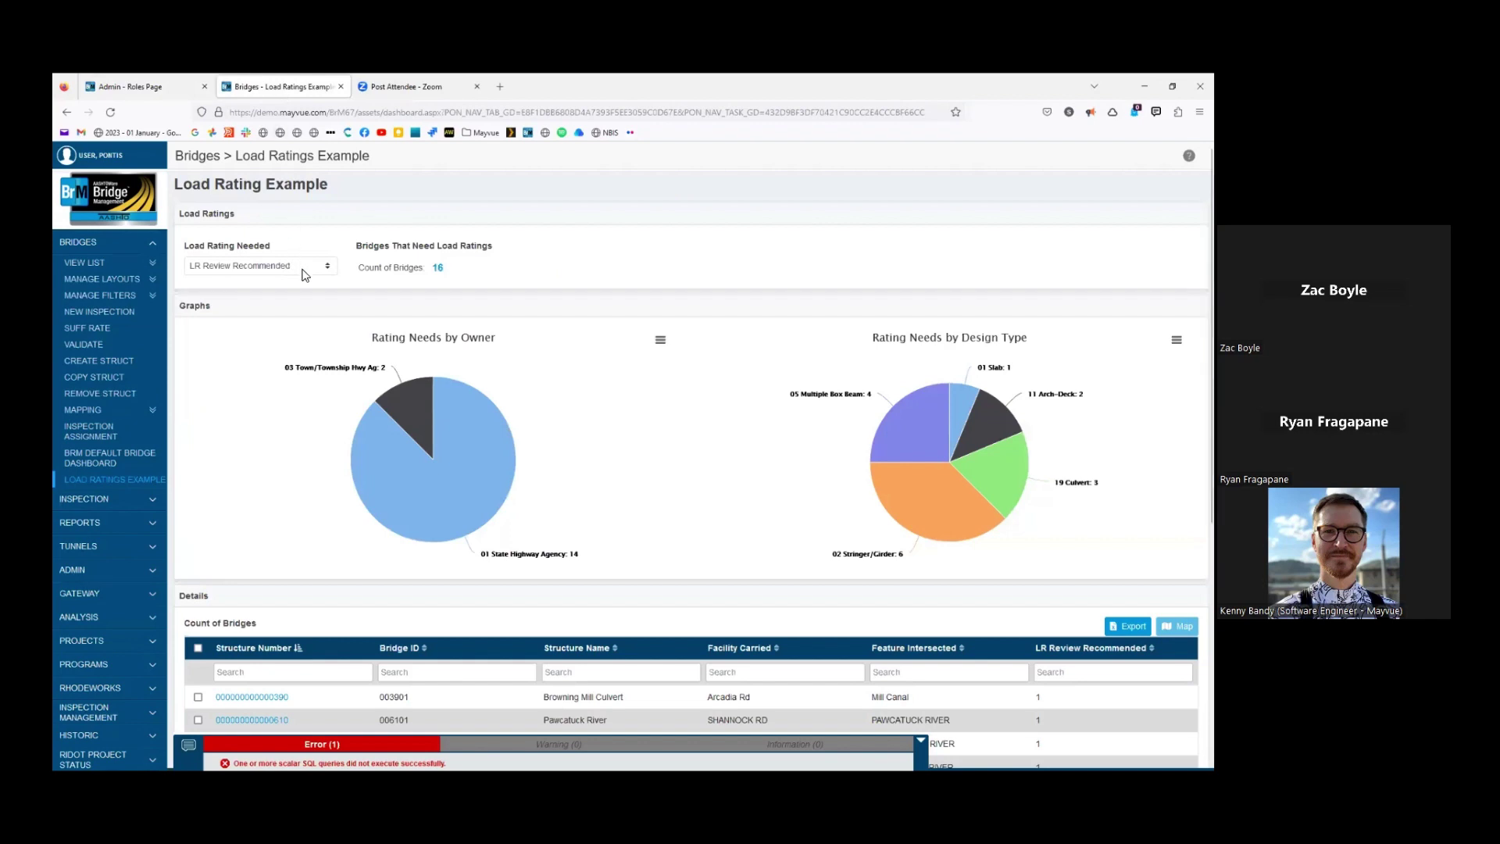
pyautogui.click(305, 273)
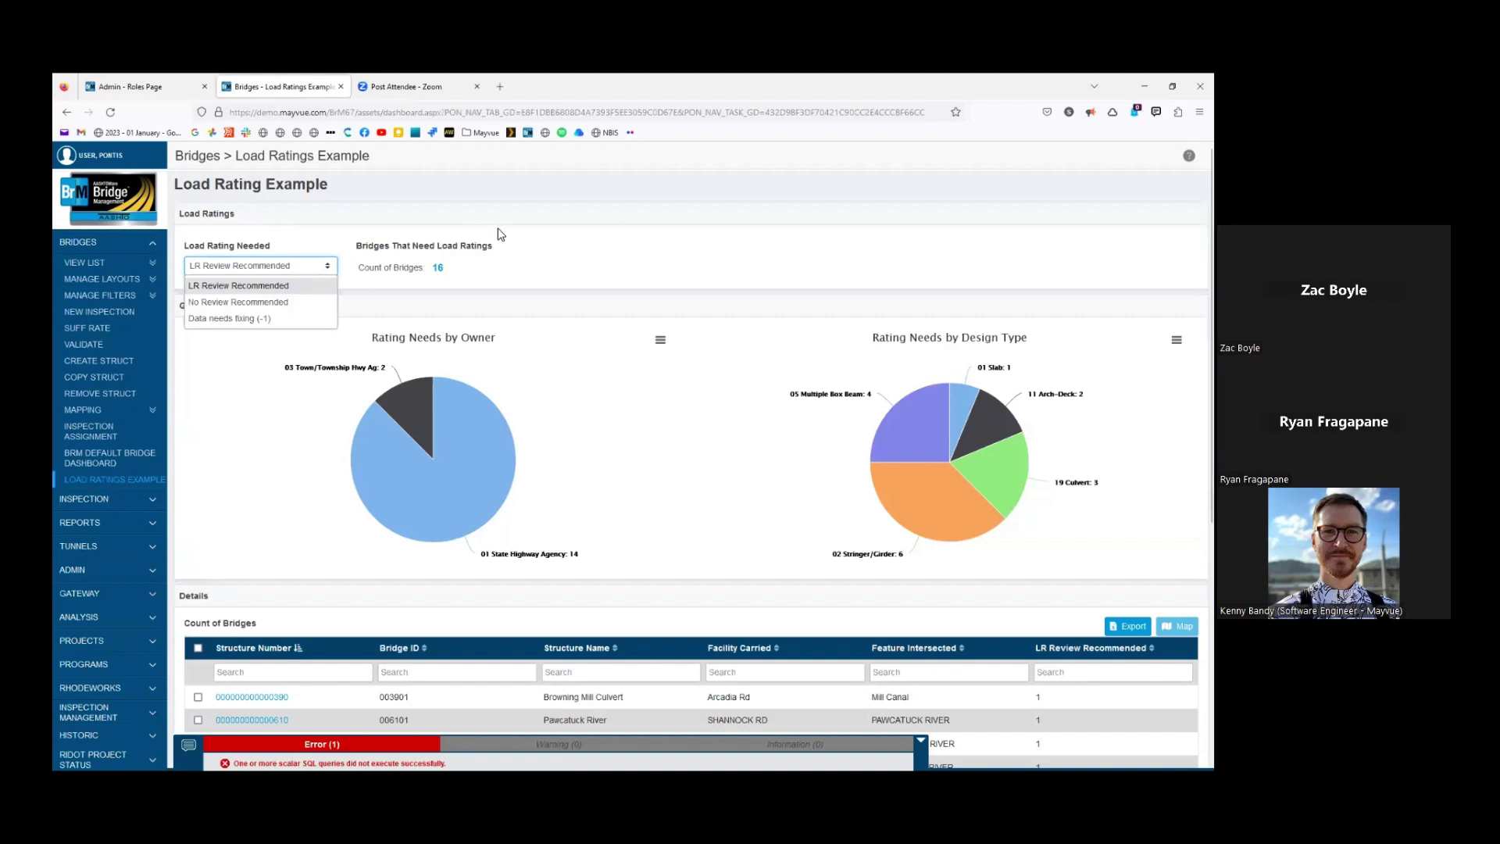
pyautogui.click(261, 245)
# Open the Load Ratings Example dashboard for editing in the Visual Dashboard Editor
pyautogui.click(115, 571)
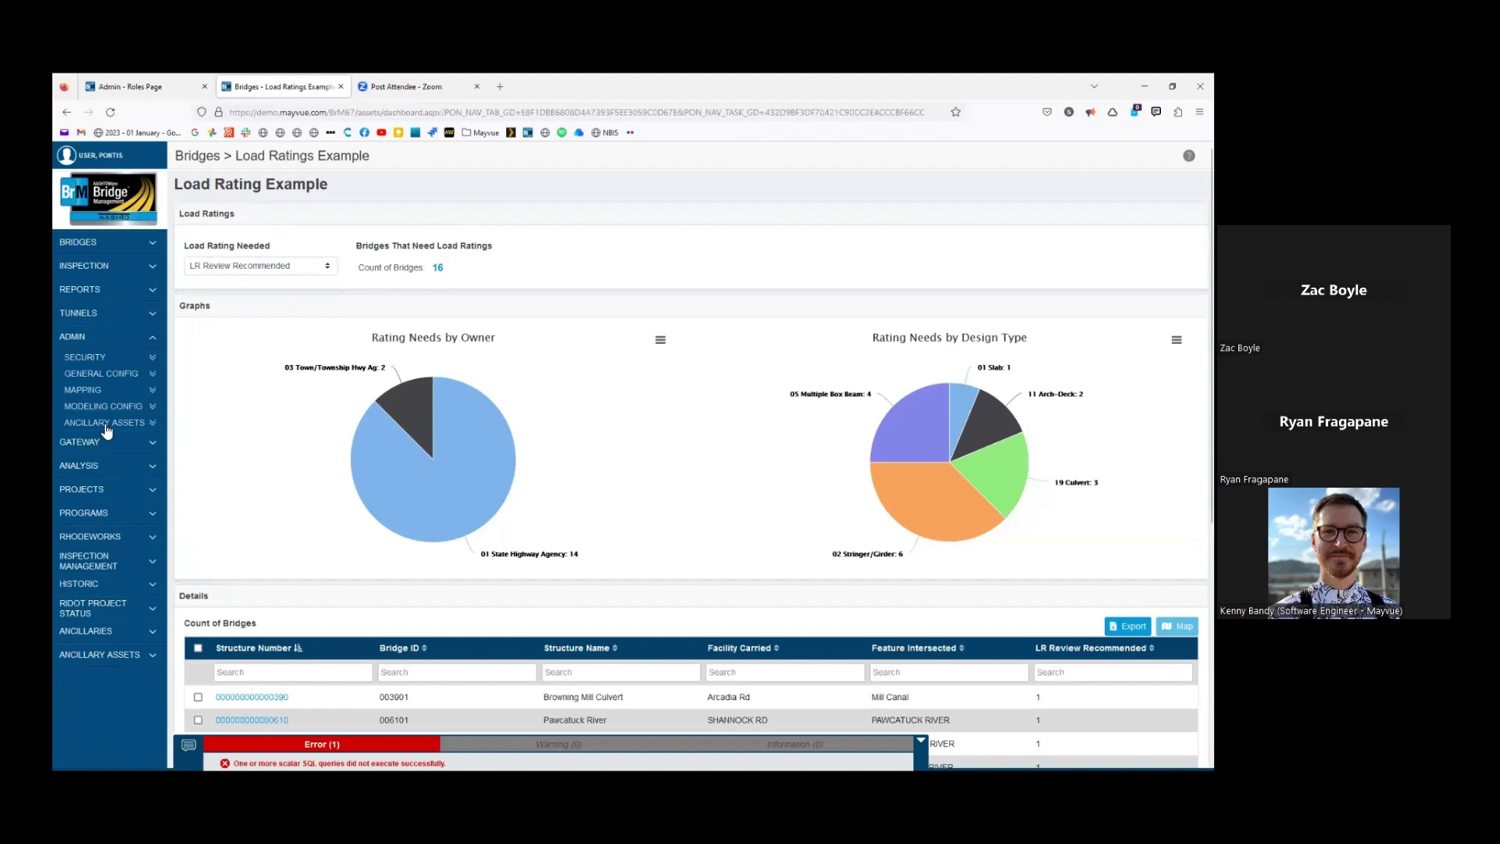
pyautogui.click(116, 374)
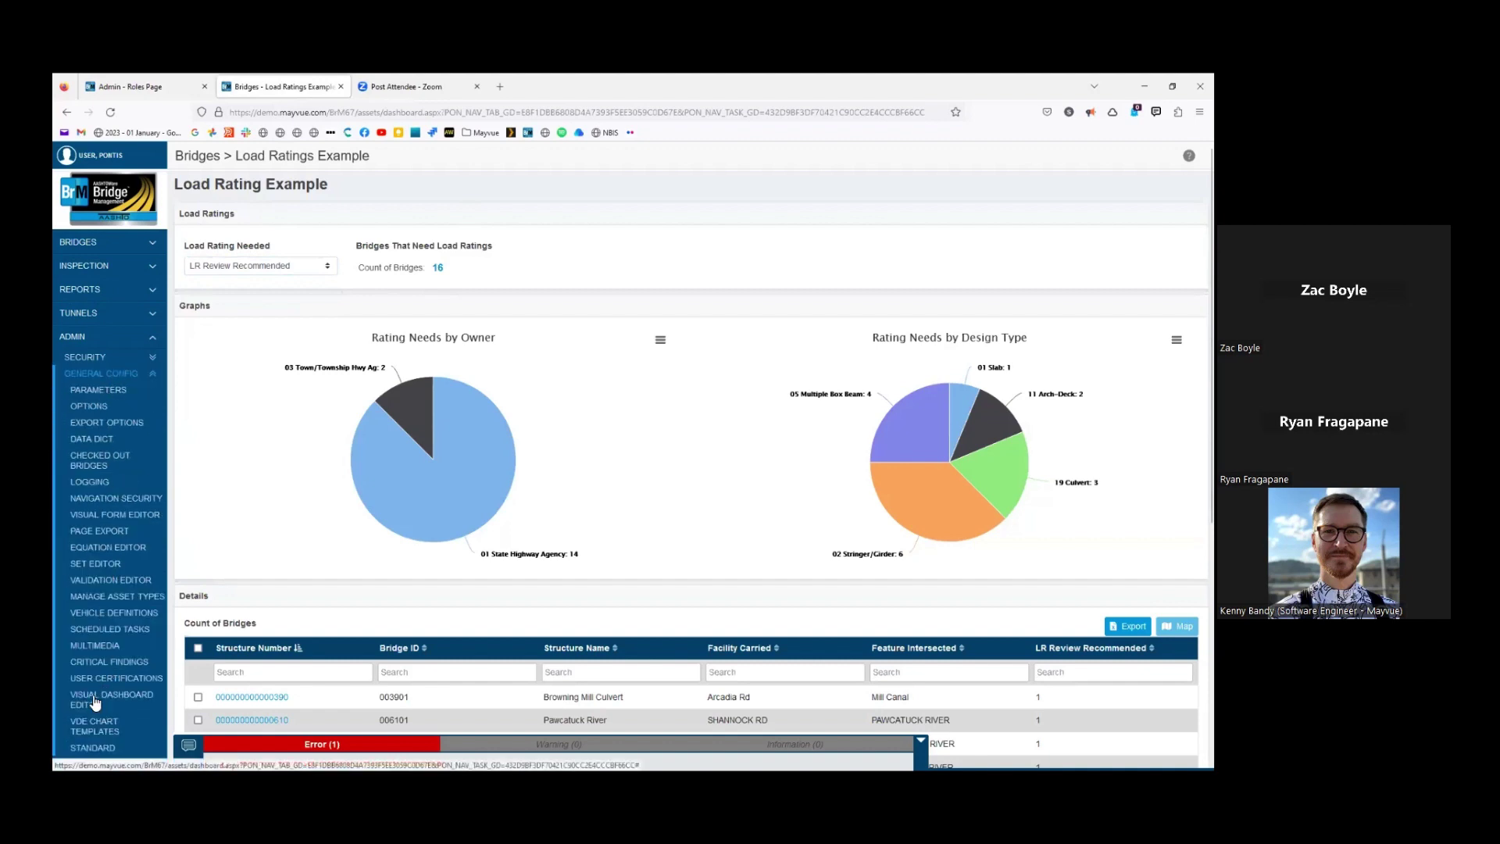
pyautogui.click(95, 702)
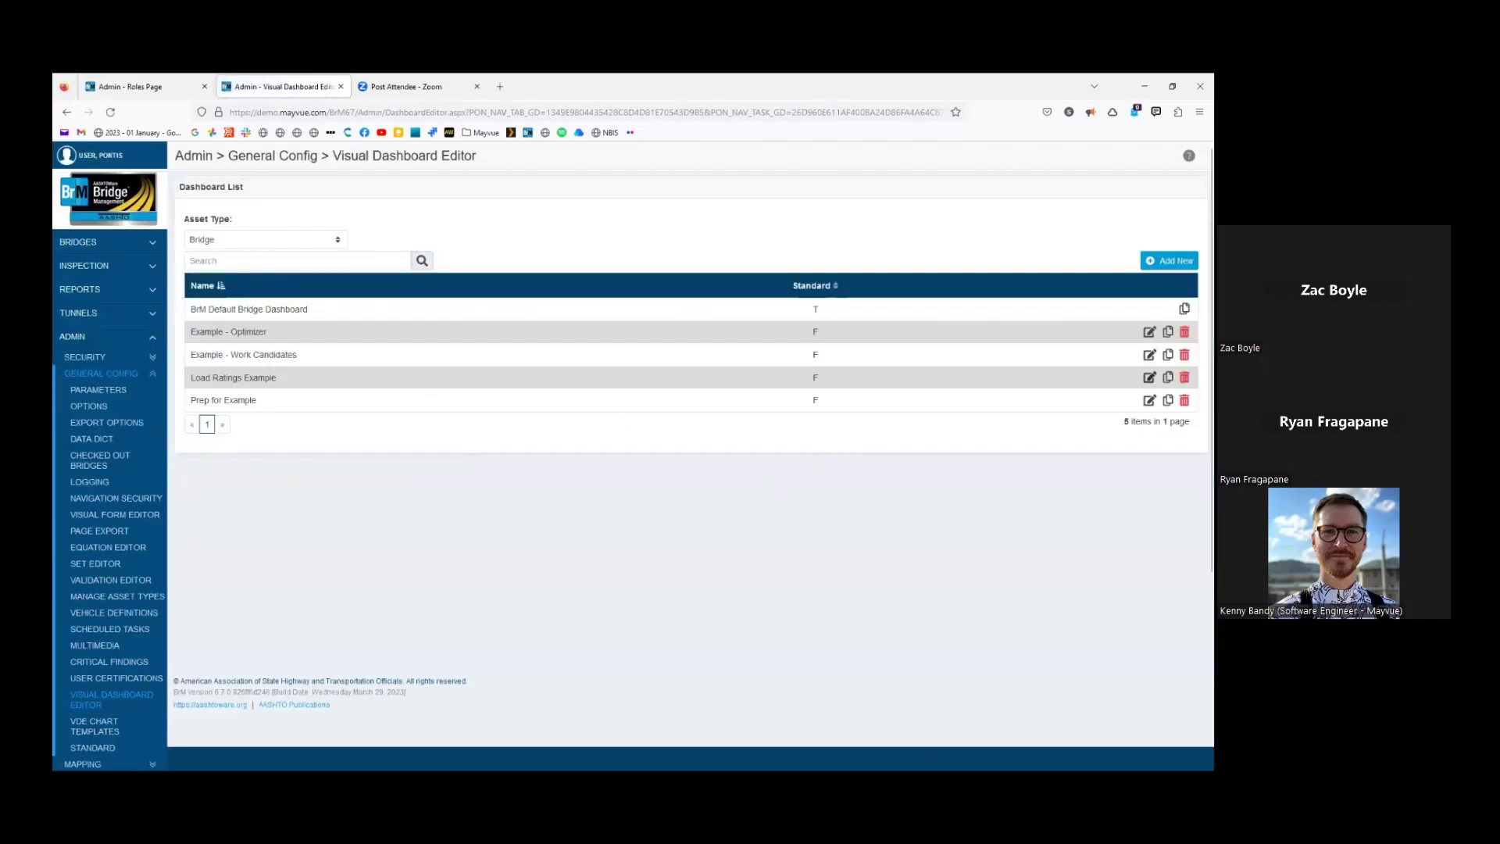
pyautogui.click(1150, 378)
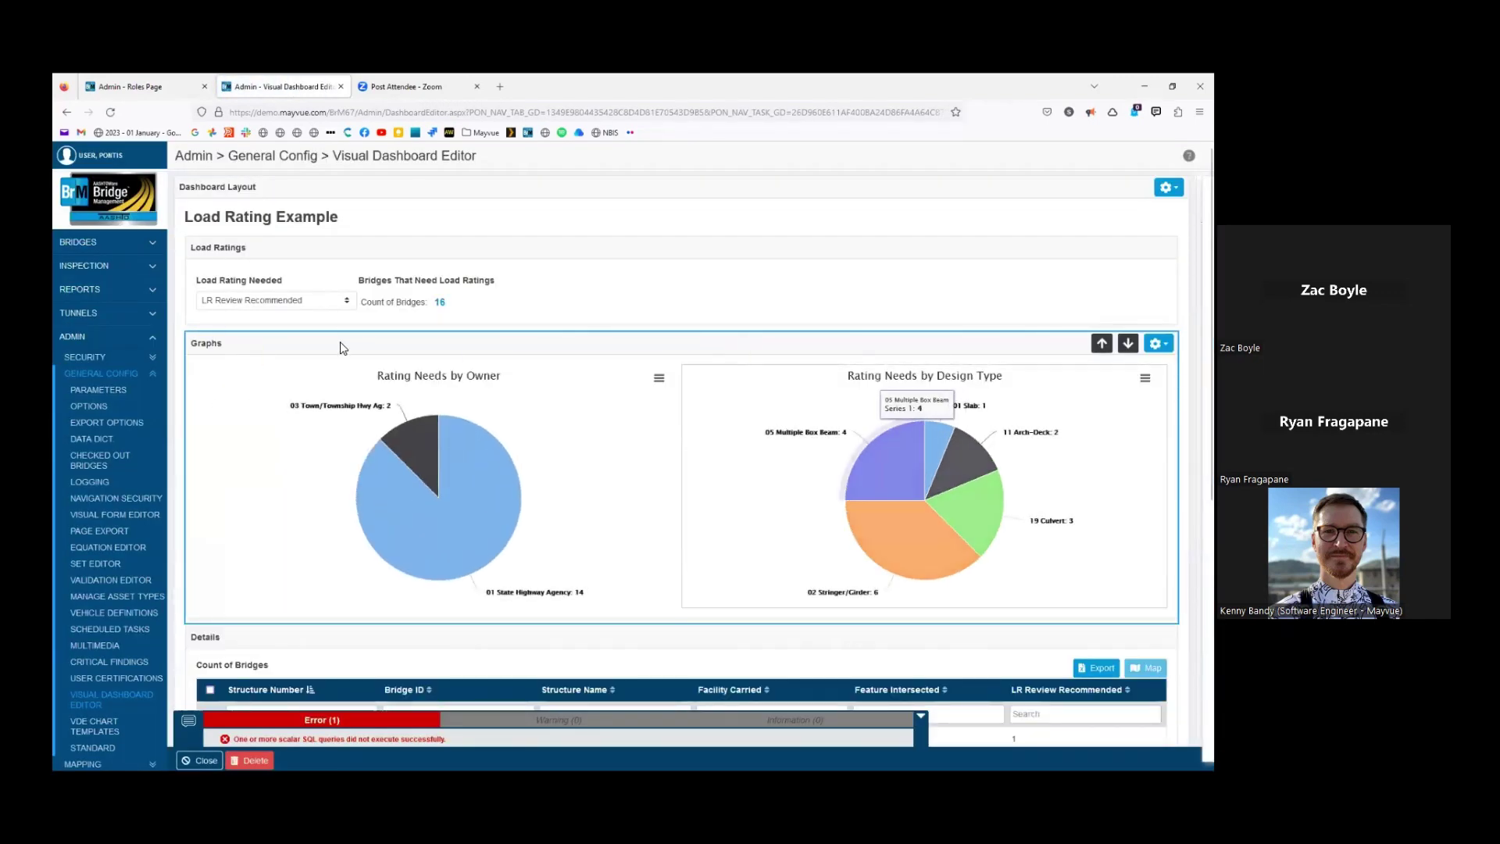
# Switch the Load Rating Needed dropdown's source to List and add a first option with value "Everything" and text "a"
pyautogui.click(231, 263)
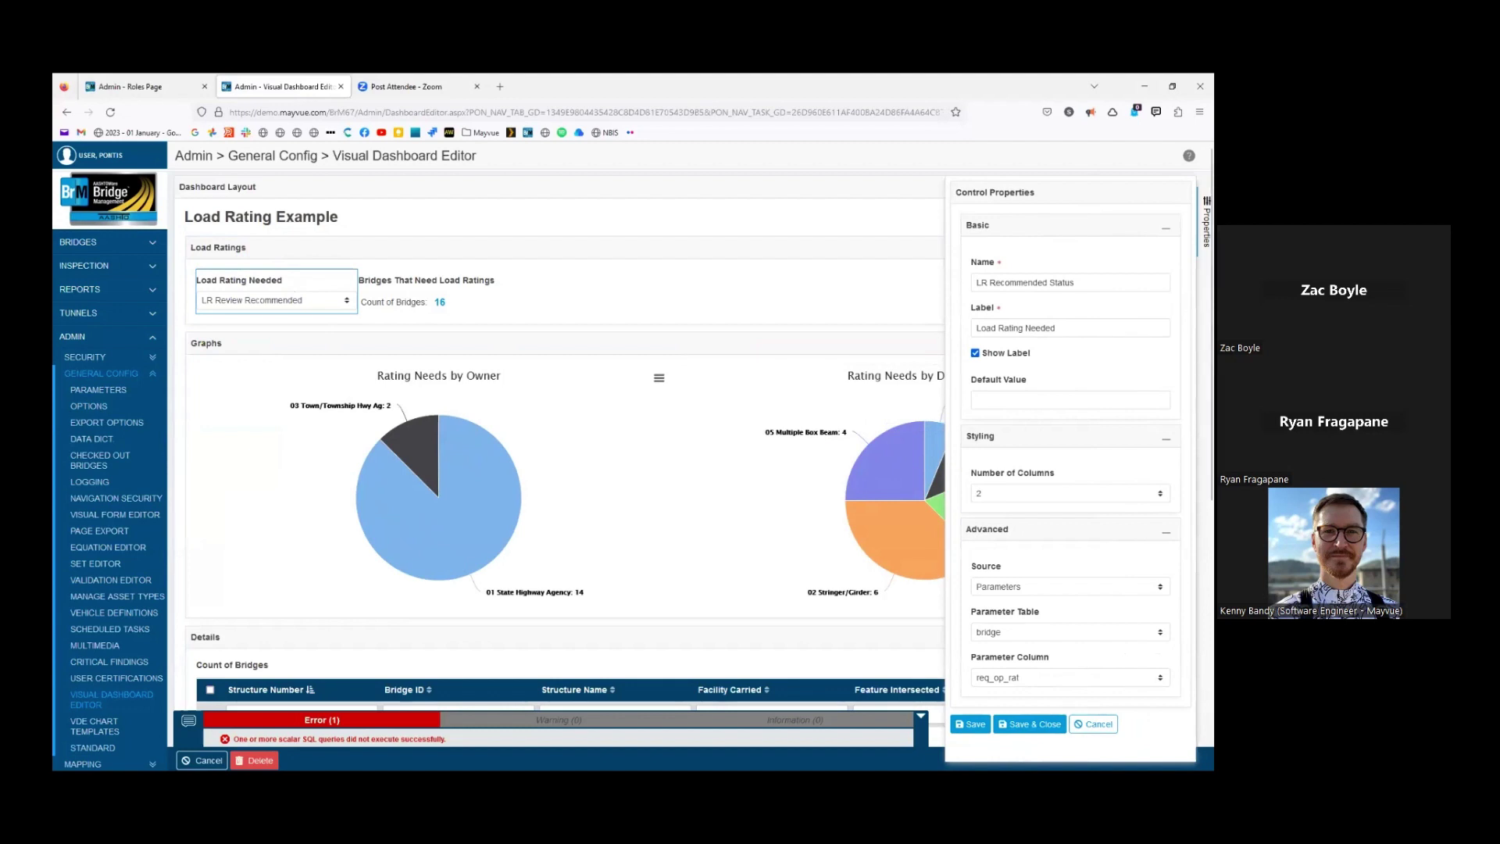
pyautogui.click(1008, 587)
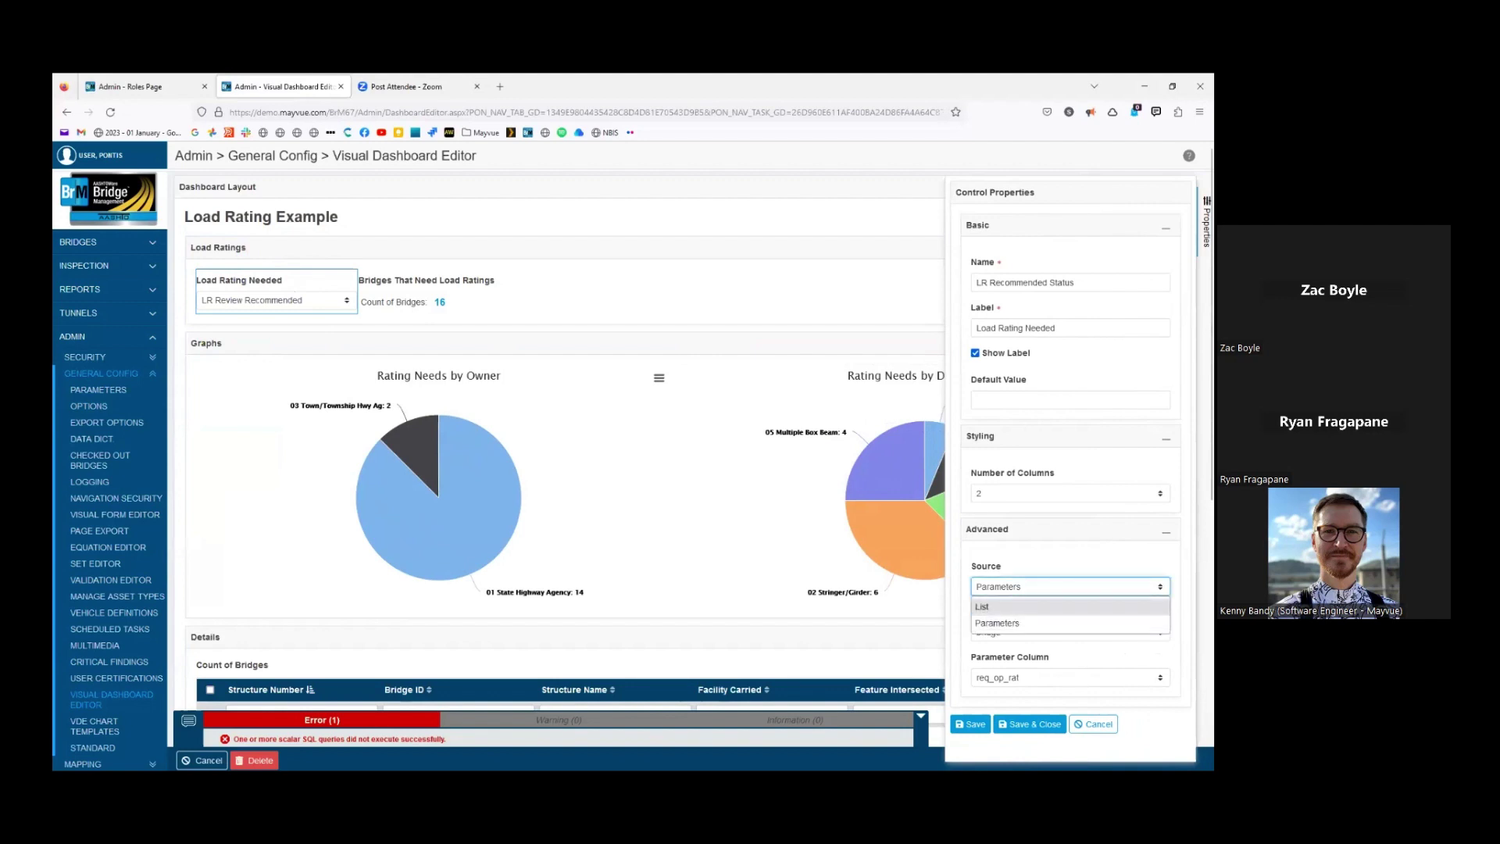
pyautogui.click(993, 608)
pyautogui.click(1013, 610)
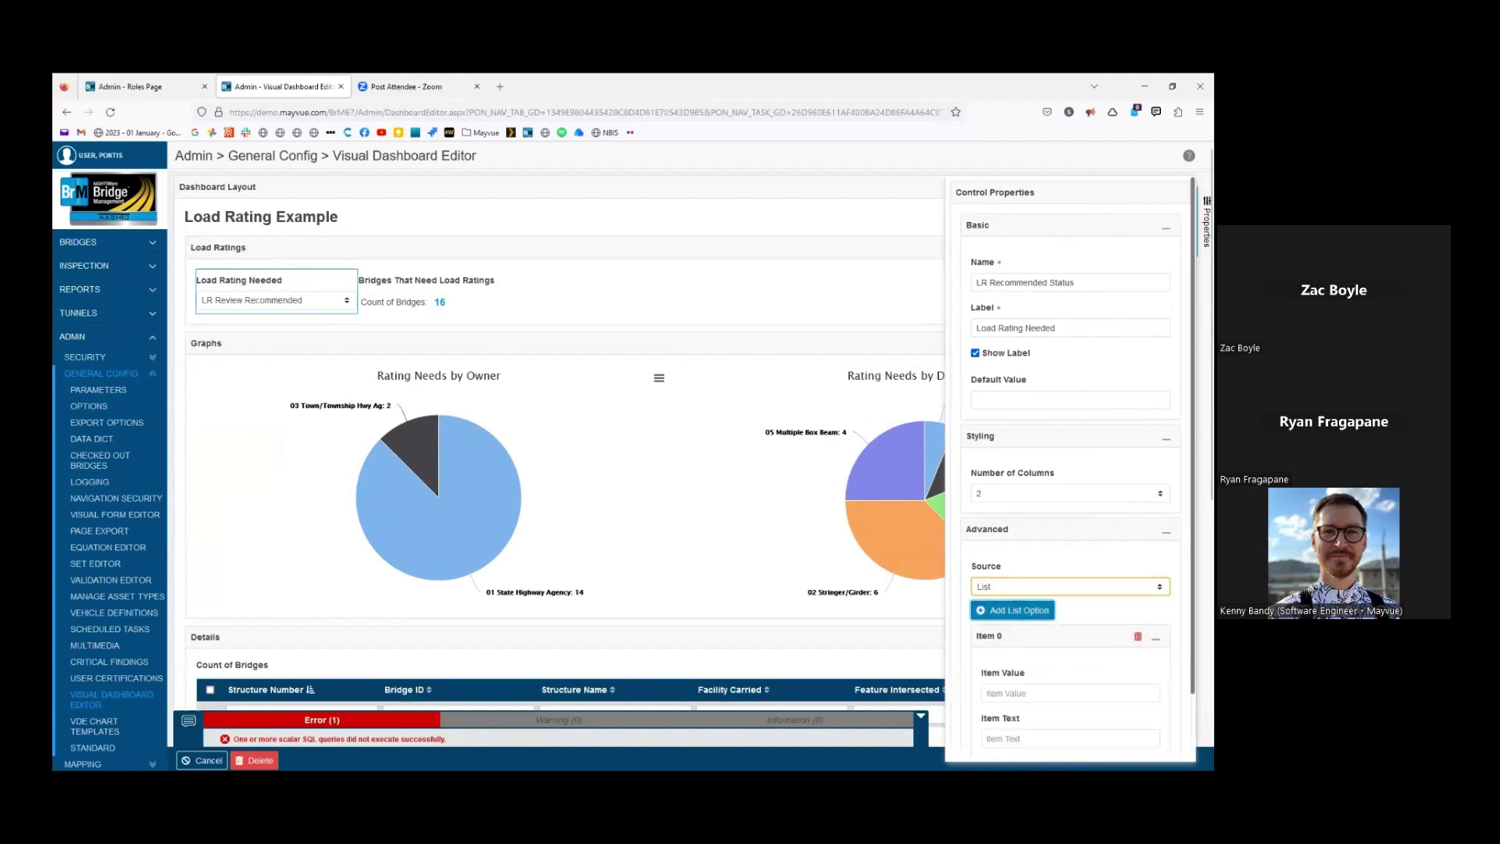
pyautogui.scroll(-1, 1071, 547)
pyautogui.click(1016, 625)
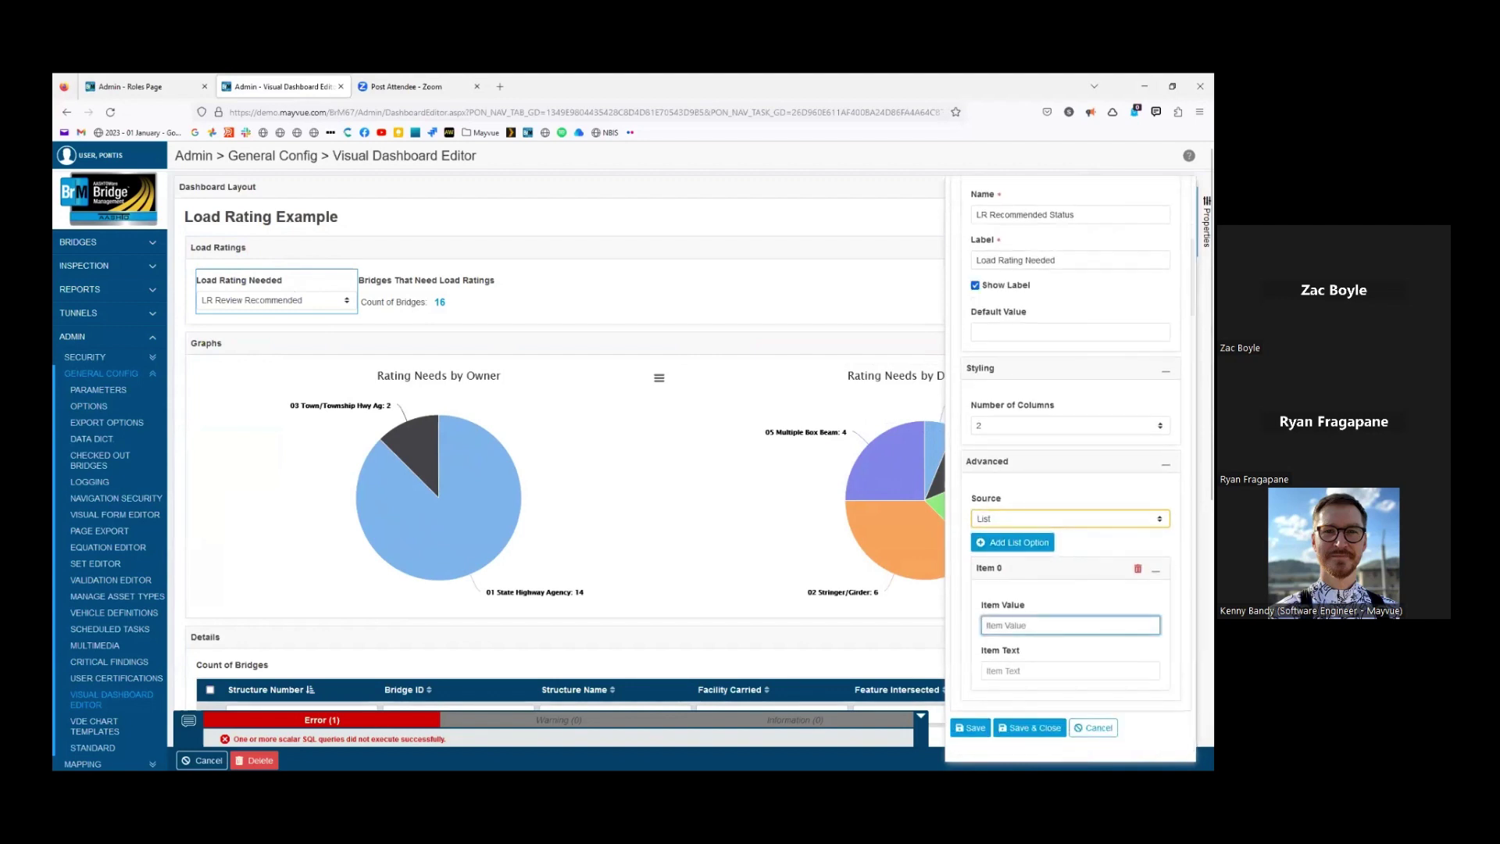
pyautogui.write('Everything')
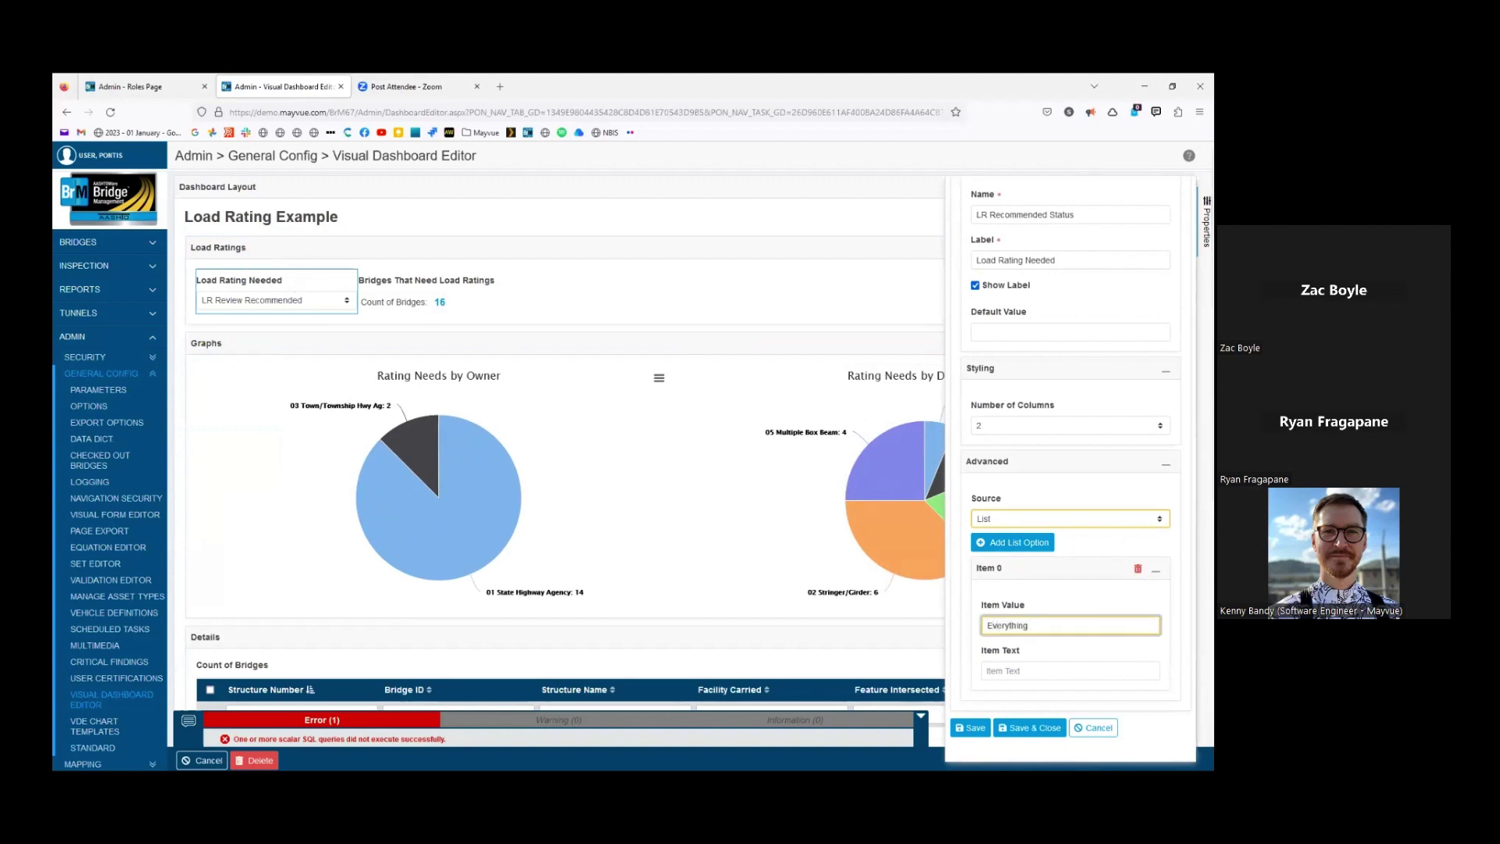
pyautogui.click(1071, 670)
pyautogui.write('a')
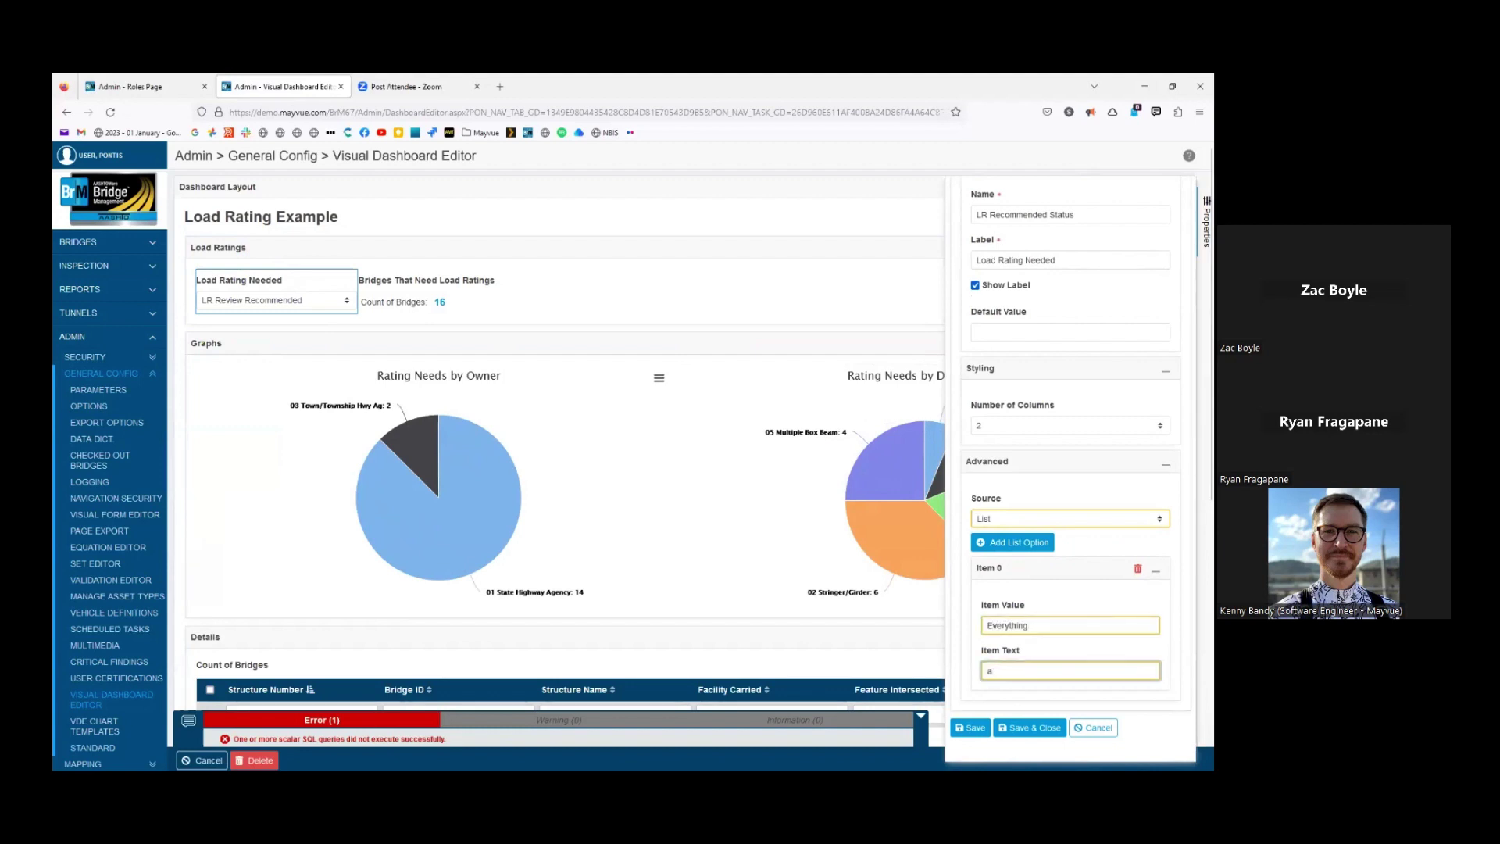
# Add a second list option with value "Review Recommended" and text "1"
pyautogui.click(1013, 542)
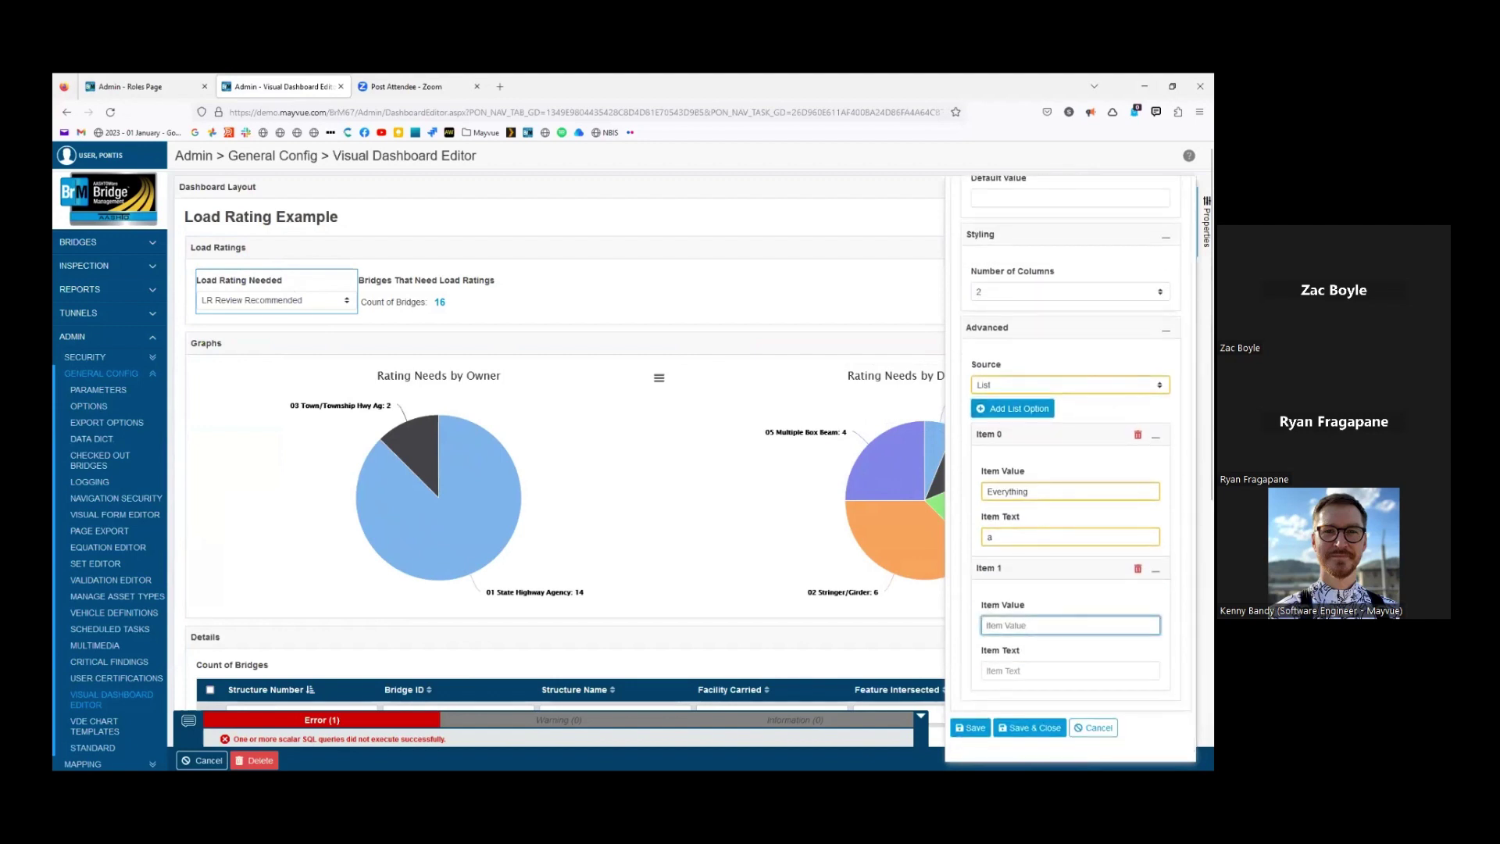
pyautogui.write('Review Recommended')
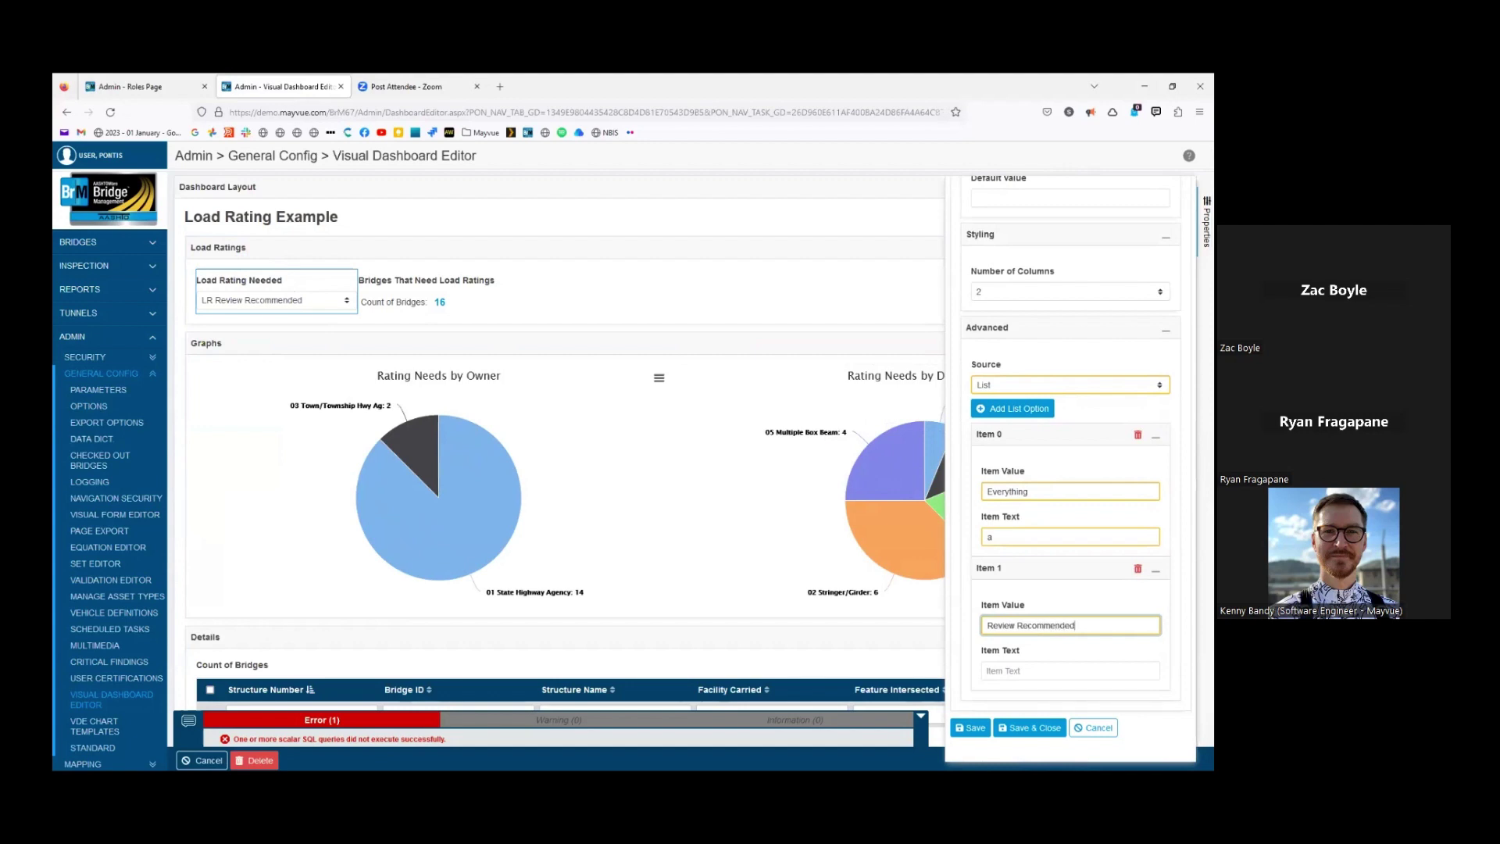
pyautogui.press('Tab')
pyautogui.write('1')
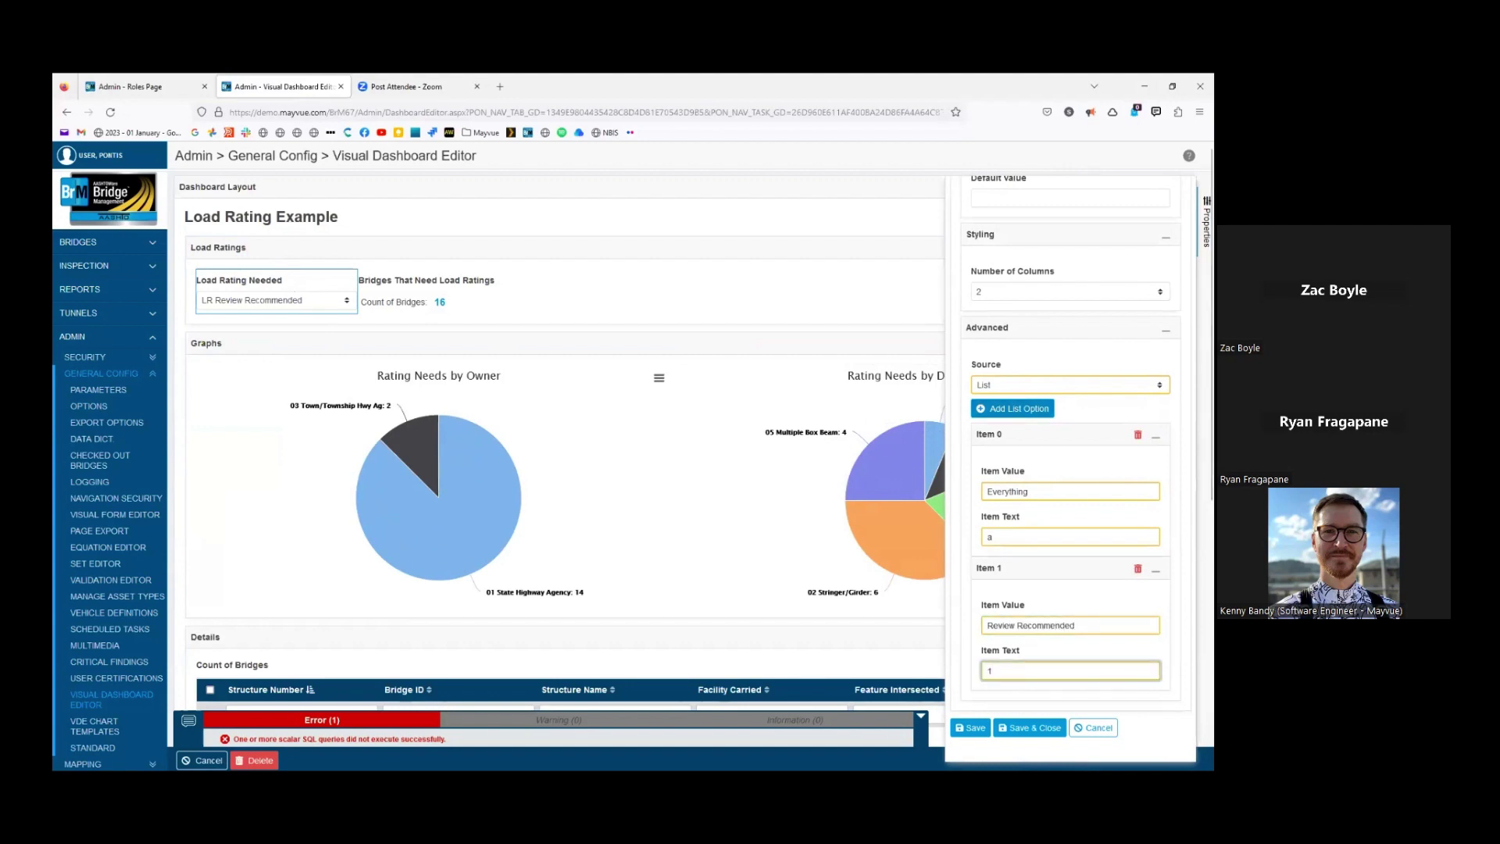
# Add a blank third list option and change the second option to value "1" and text "Review Recommended"
pyautogui.click(1013, 409)
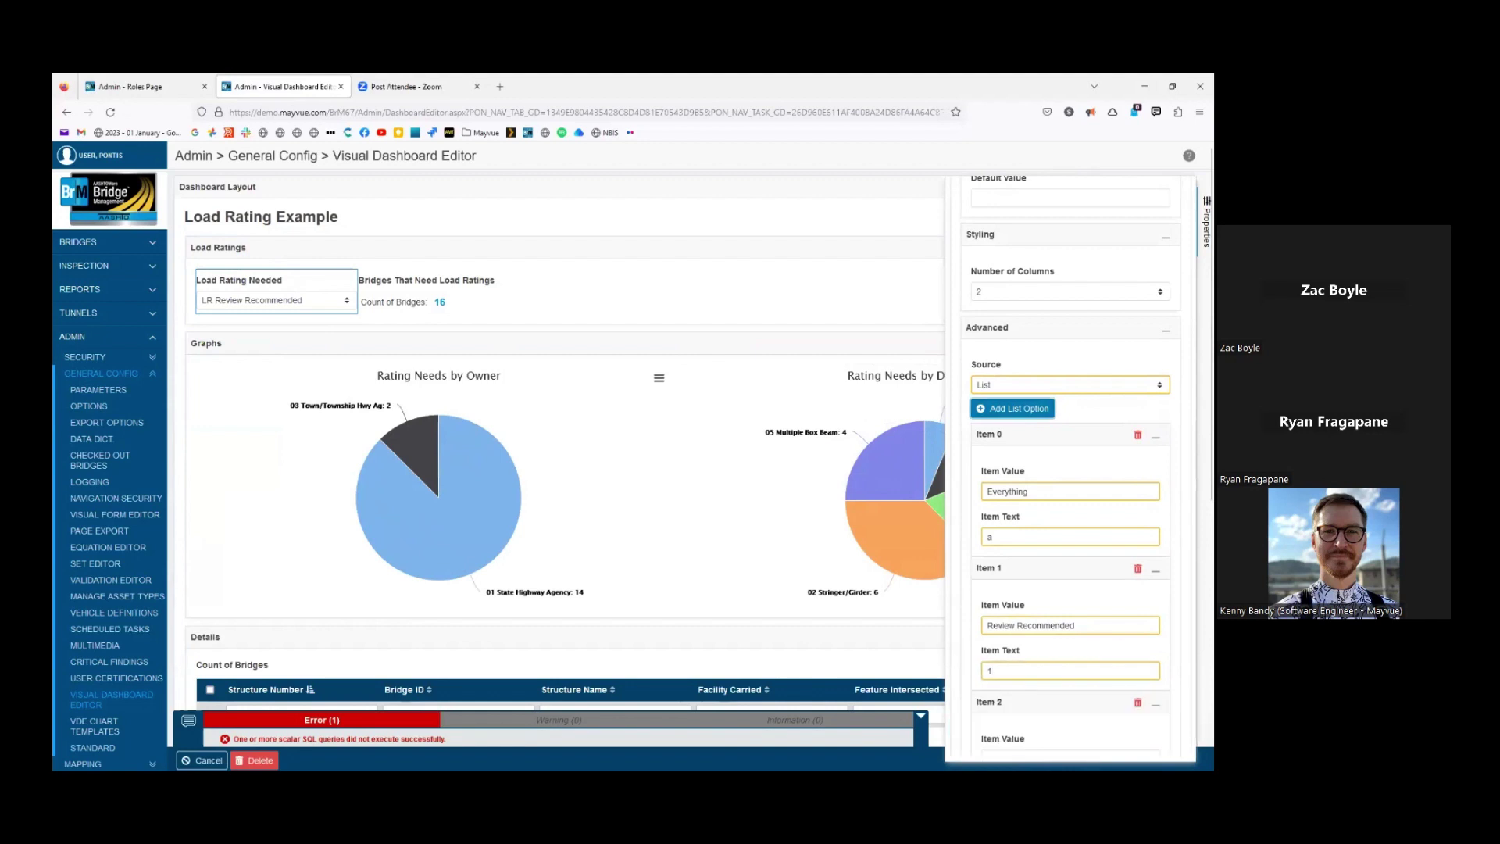
pyautogui.scroll(-1, 1070, 469)
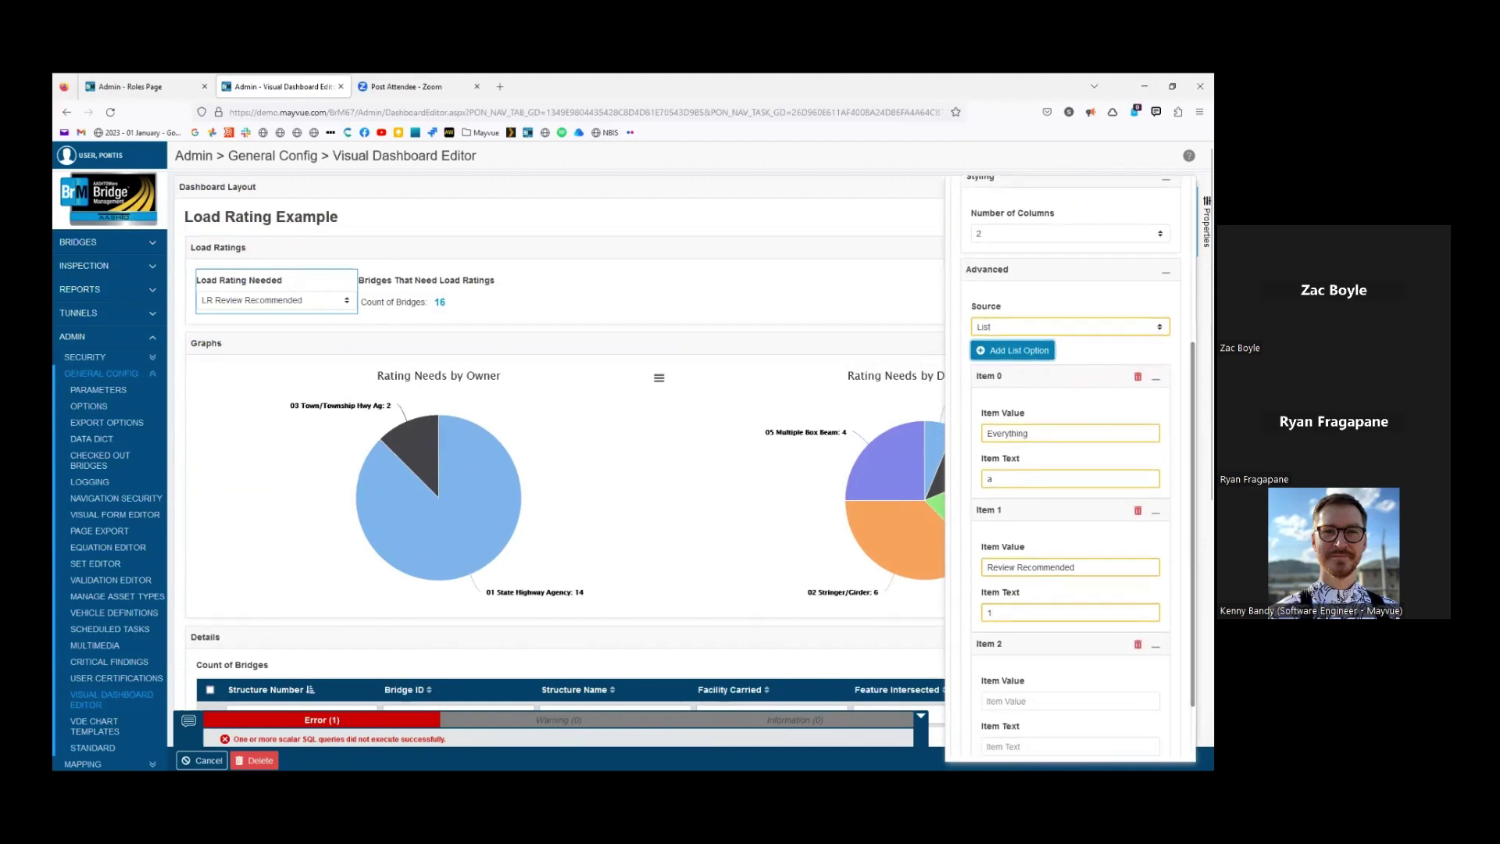
pyautogui.moveTo(1077, 567); pyautogui.dragTo(985, 583)
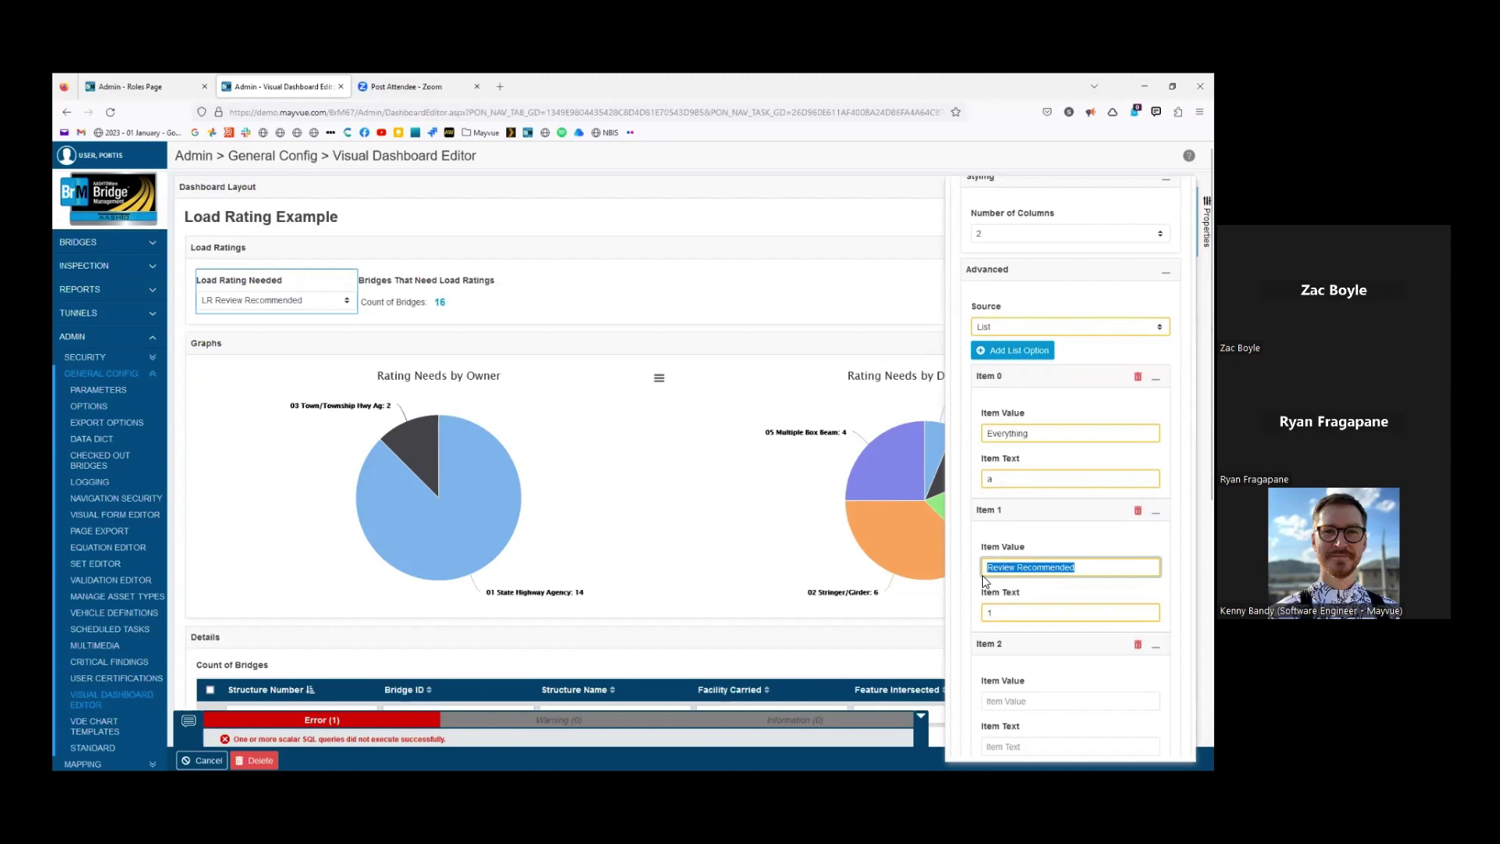
pyautogui.write('1')
pyautogui.press('Tab')
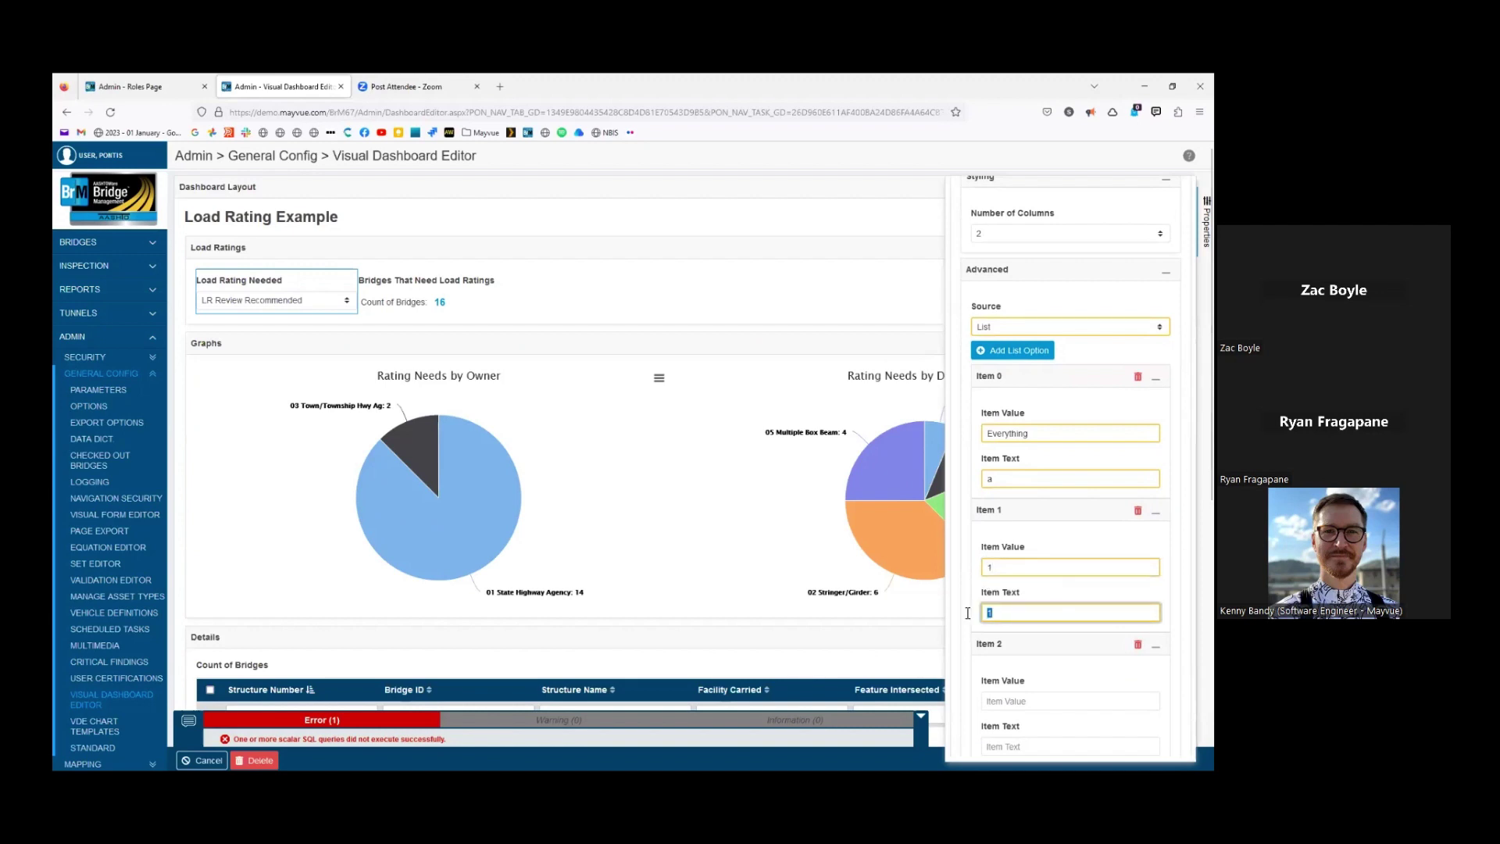
pyautogui.write('Re')
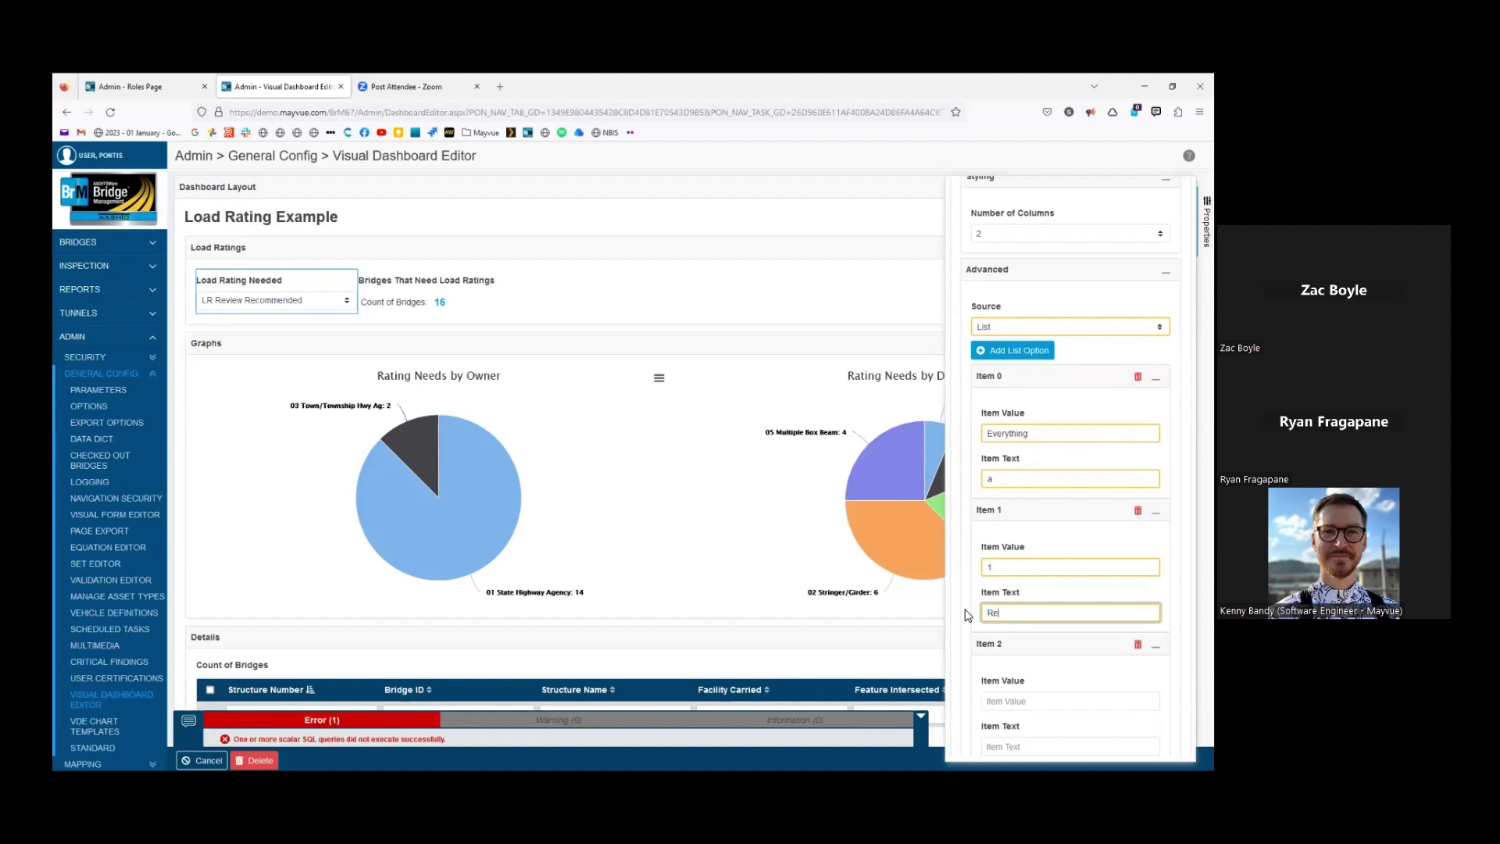
pyautogui.write('view Recommended')
# Change the first list option to value "a" and text "Everything"
pyautogui.doubleClick(1008, 433)
pyautogui.write('a')
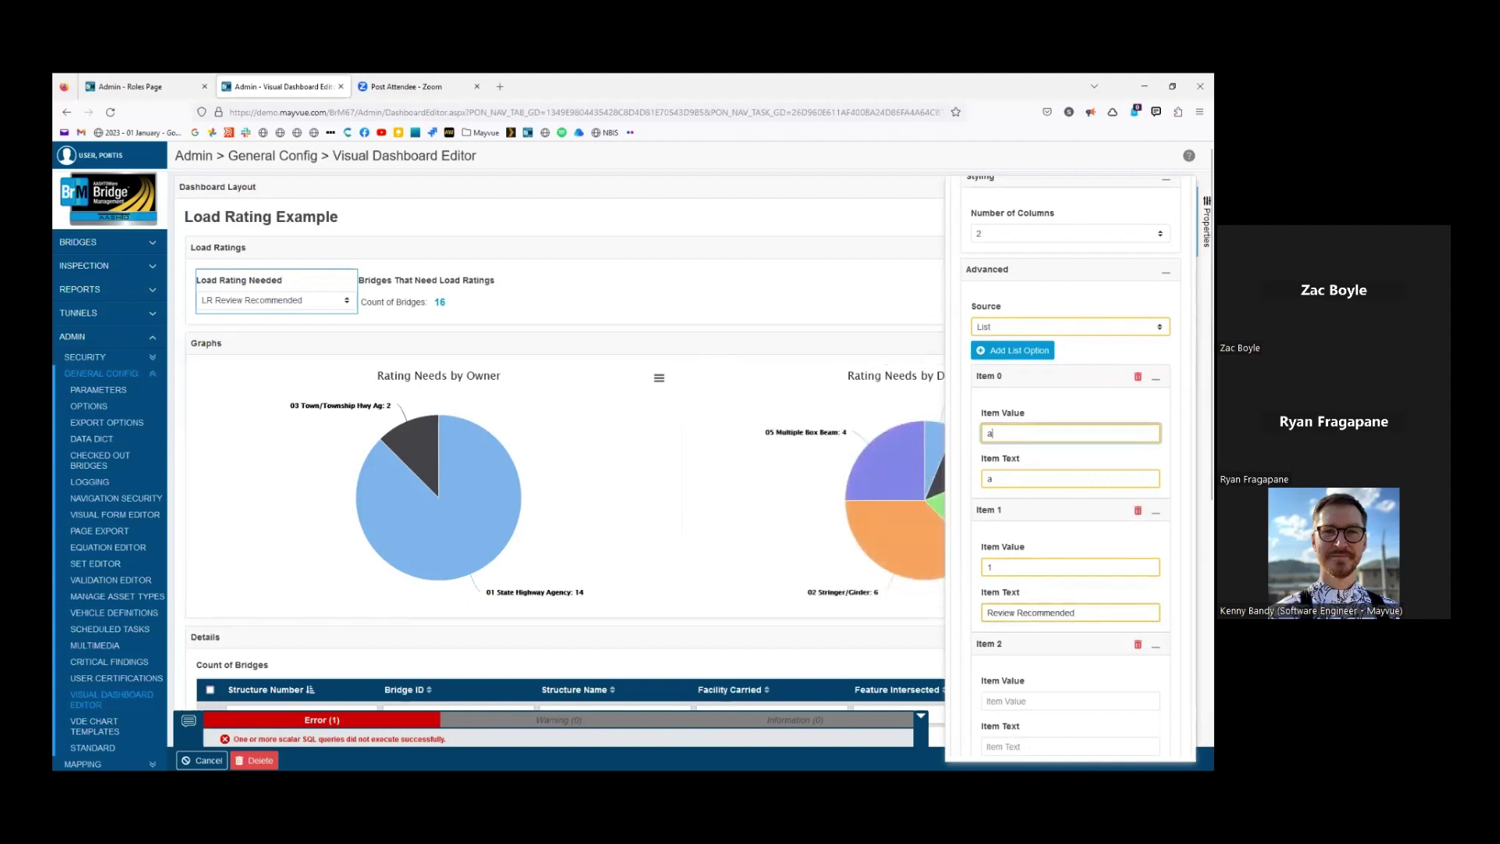
pyautogui.doubleClick(989, 479)
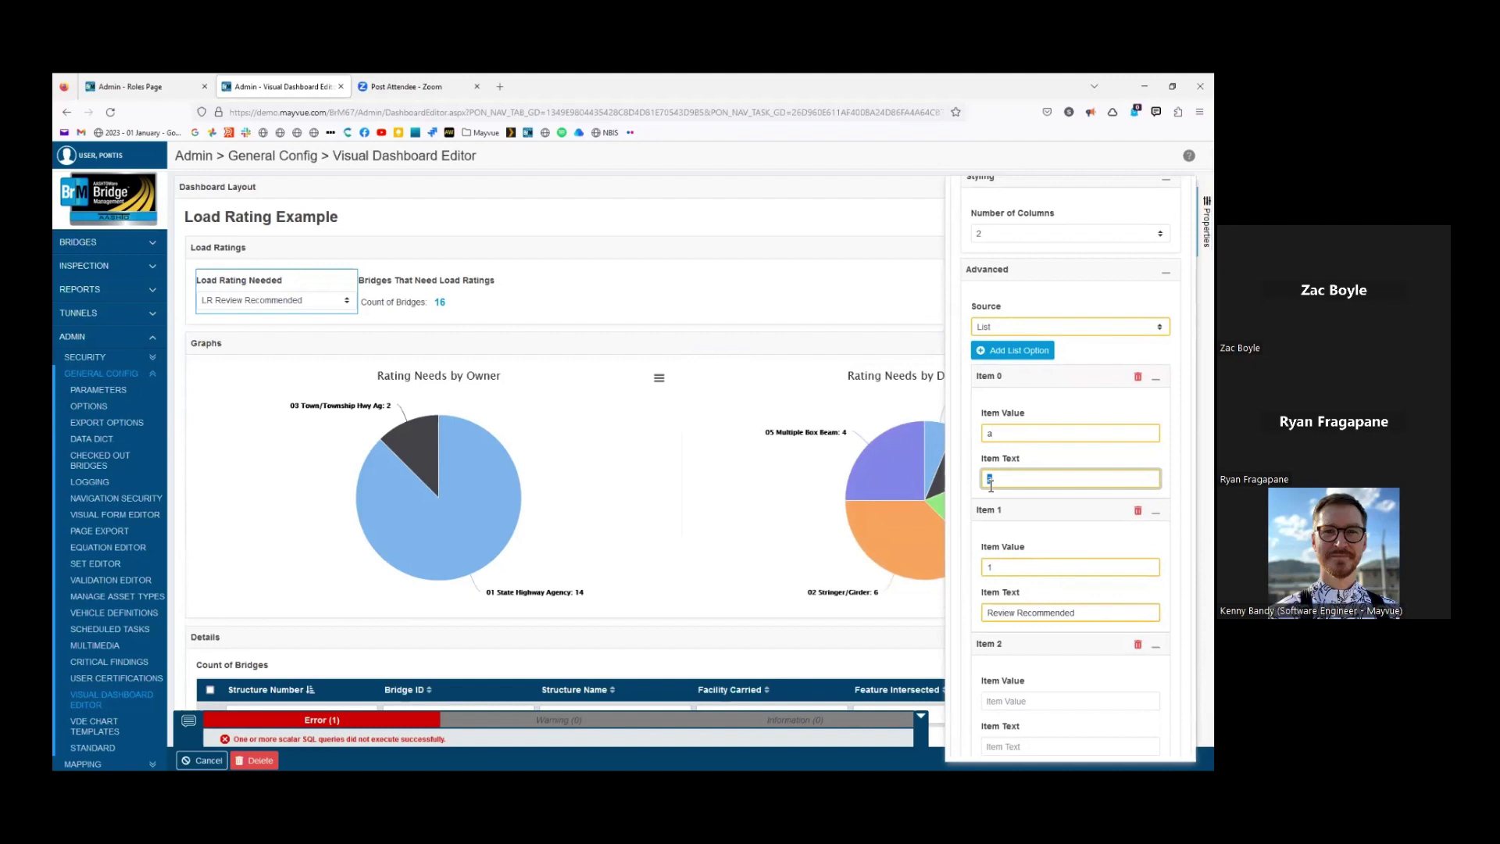
pyautogui.write('Everything')
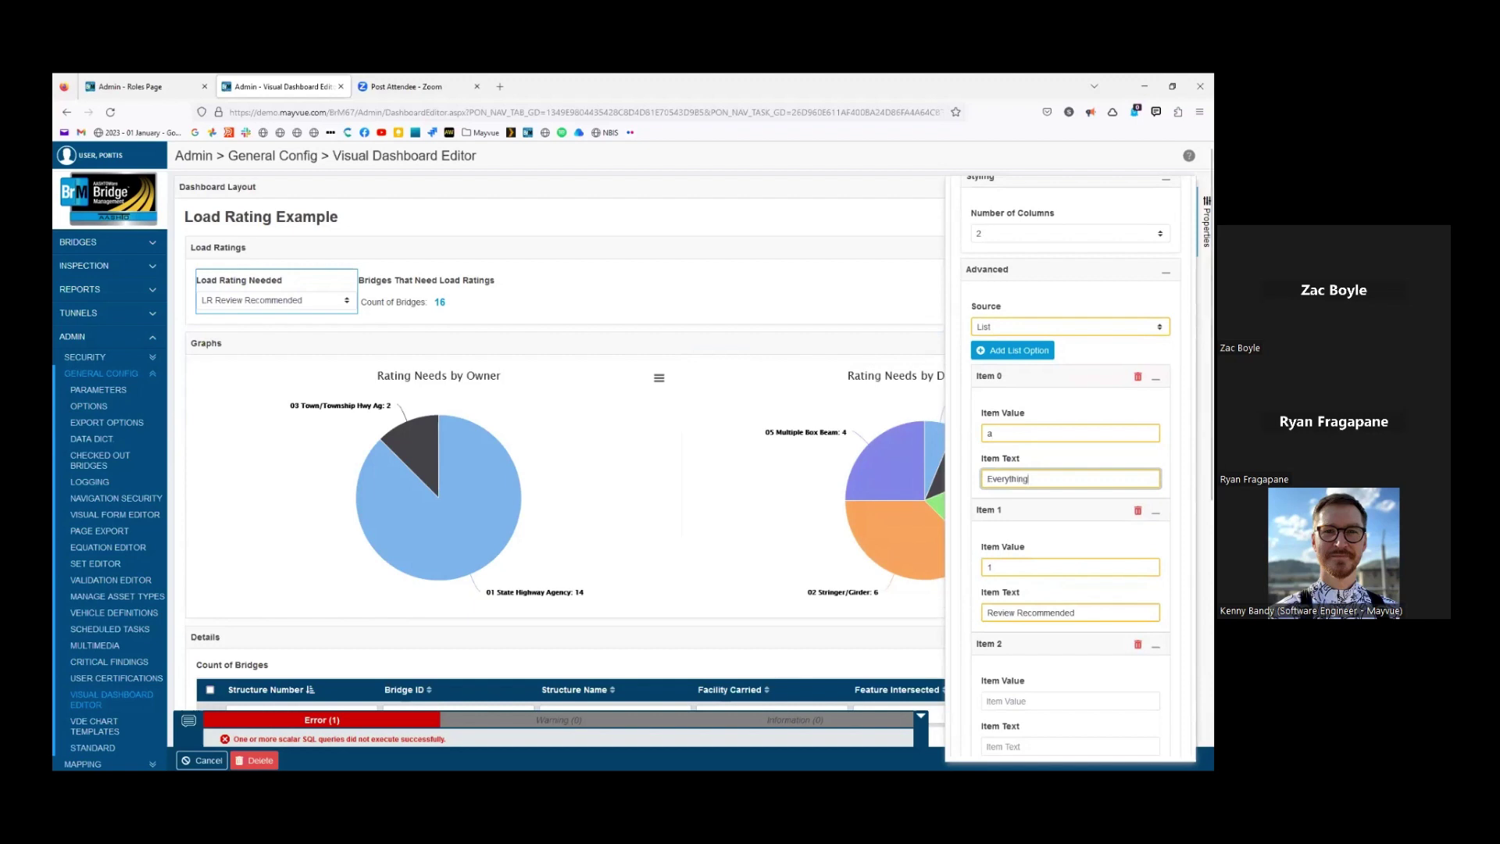
# Give the third list option value "0" and text "Not Recommeded", then save and close the dropdown's properties
pyautogui.click(1071, 701)
pyautogui.write('0')
pyautogui.press('Tab')
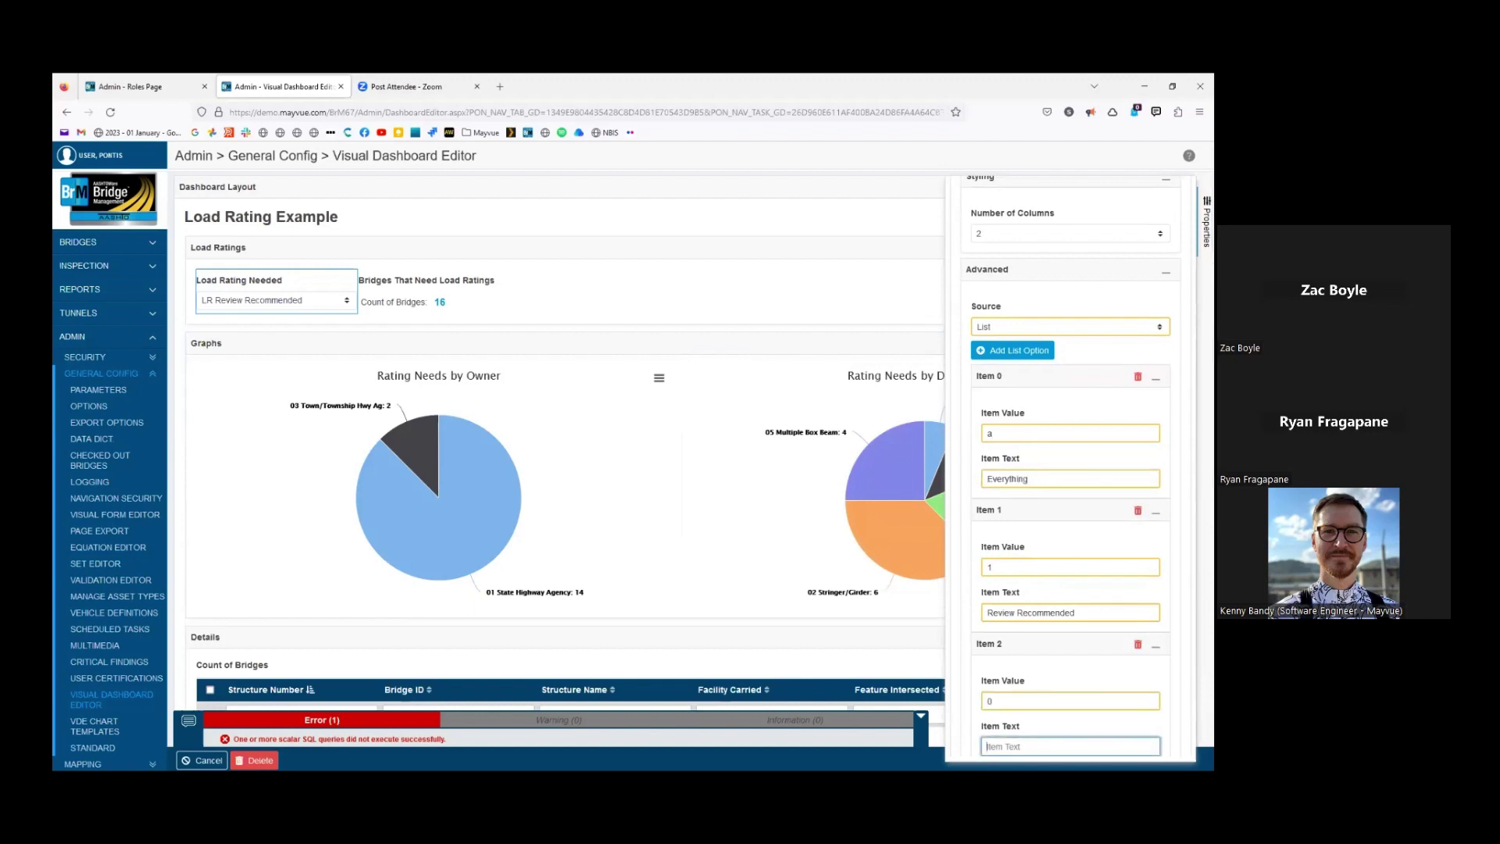
pyautogui.write('Not Recommeded')
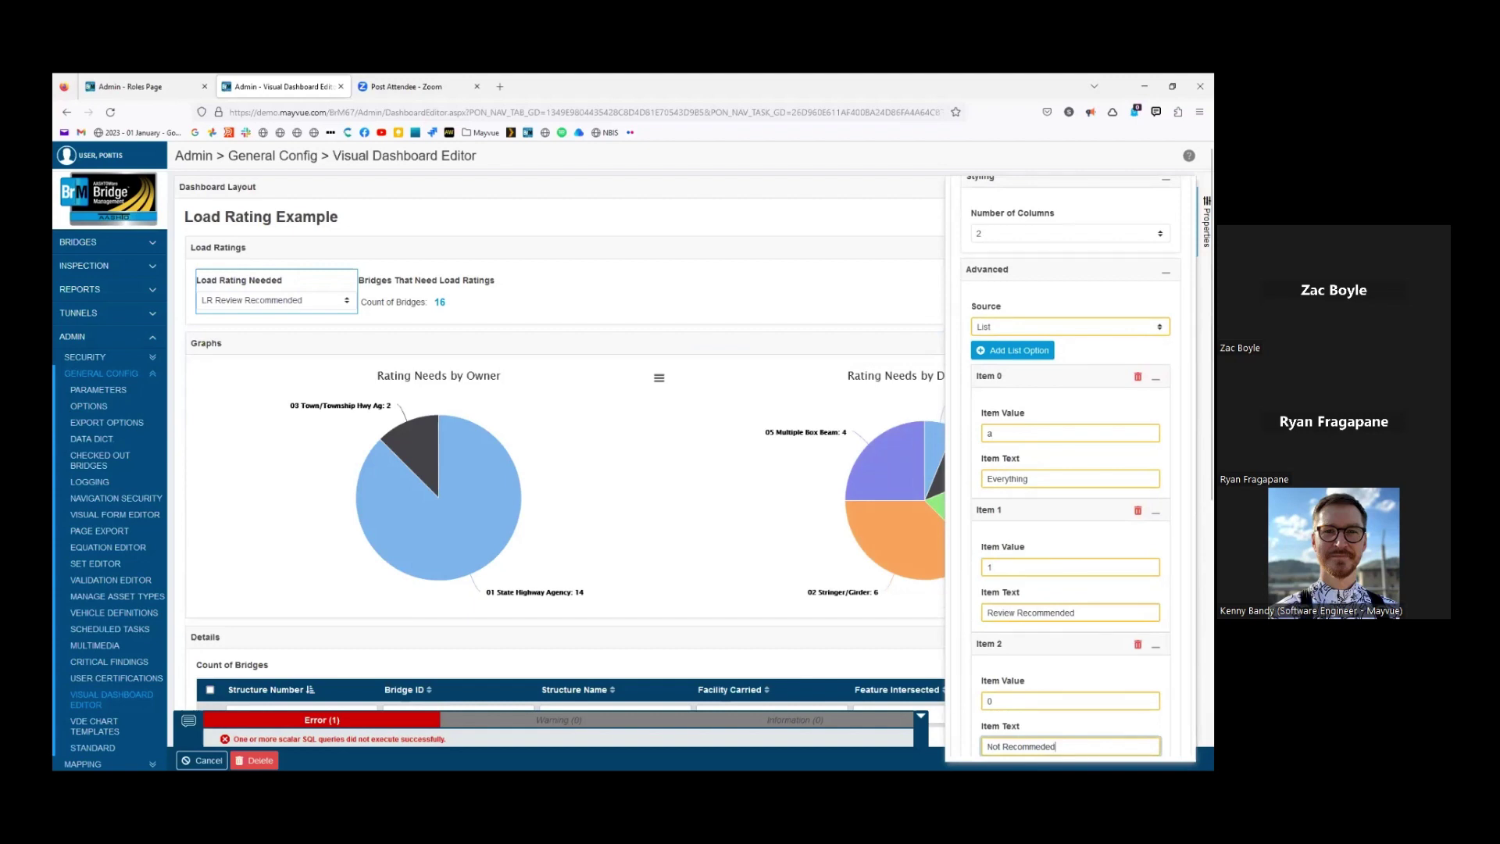
pyautogui.scroll(-2, 1071, 469)
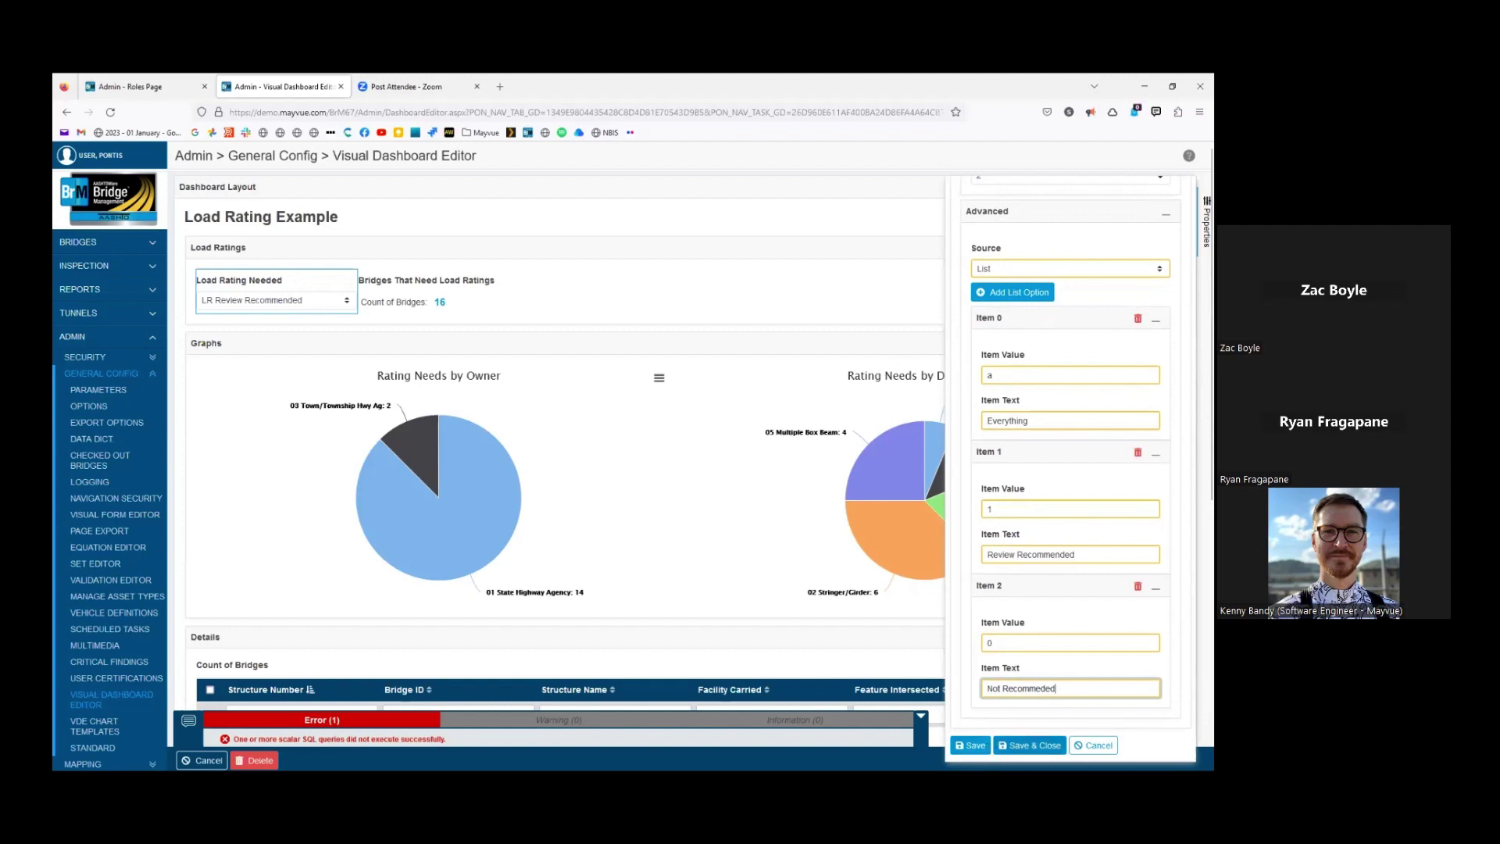
pyautogui.click(973, 746)
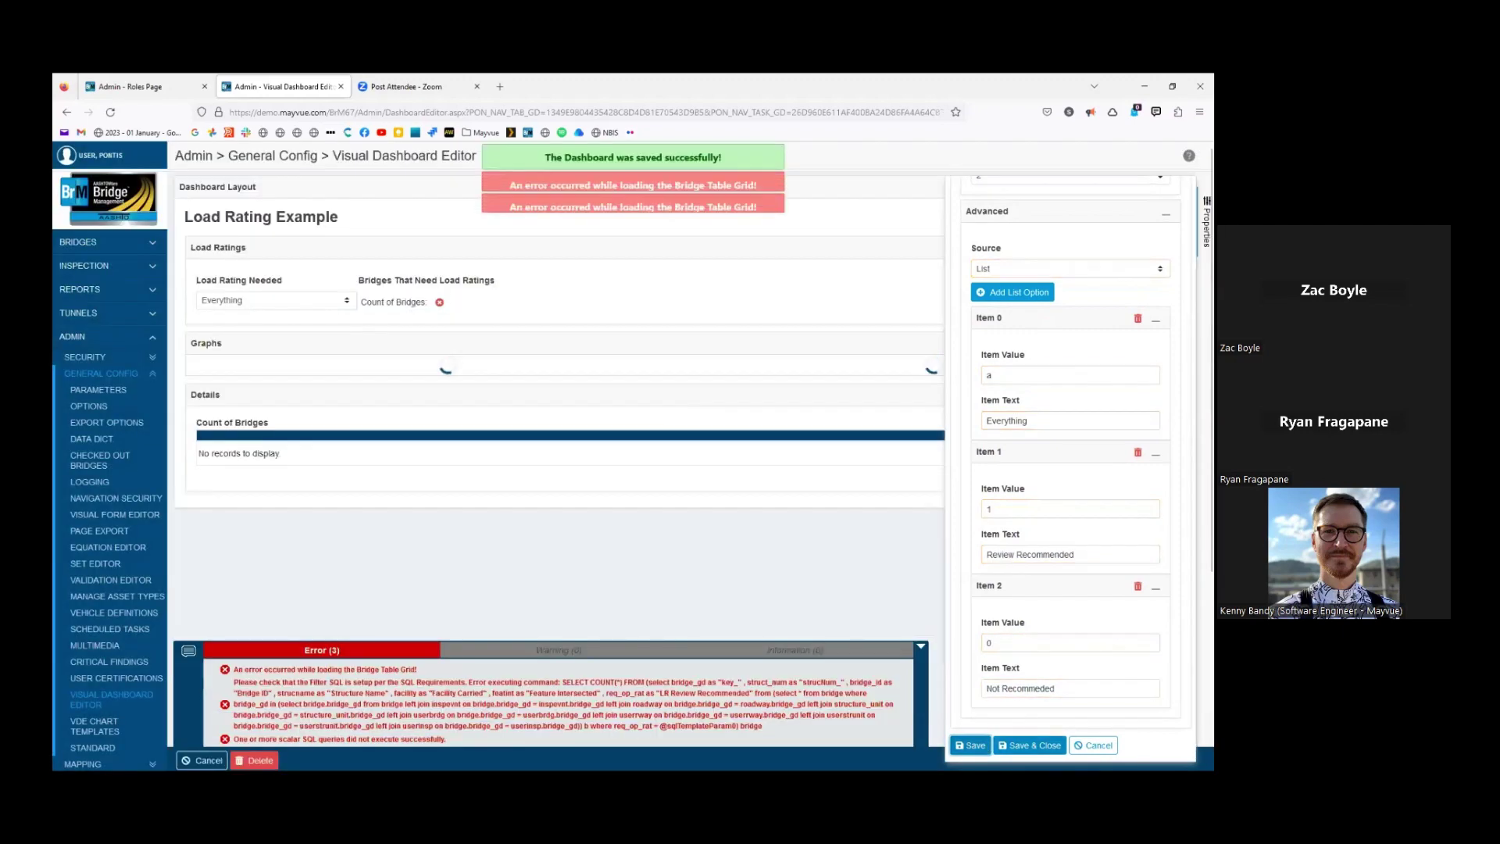
pyautogui.click(1029, 746)
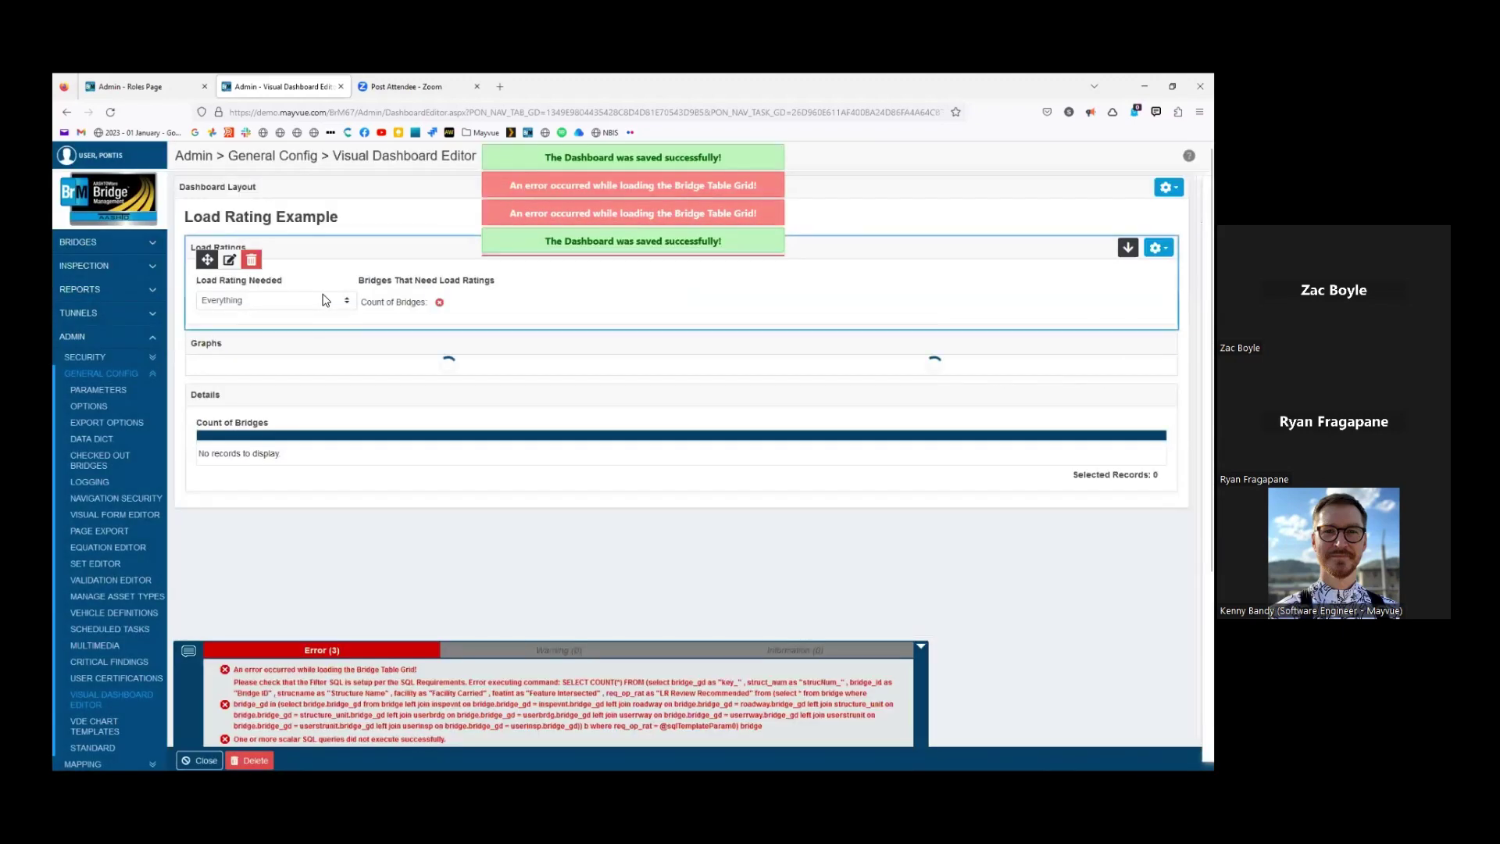
# Preview the dashboard with Review Recommended chosen in the Load Rating Needed dropdown
pyautogui.click(334, 305)
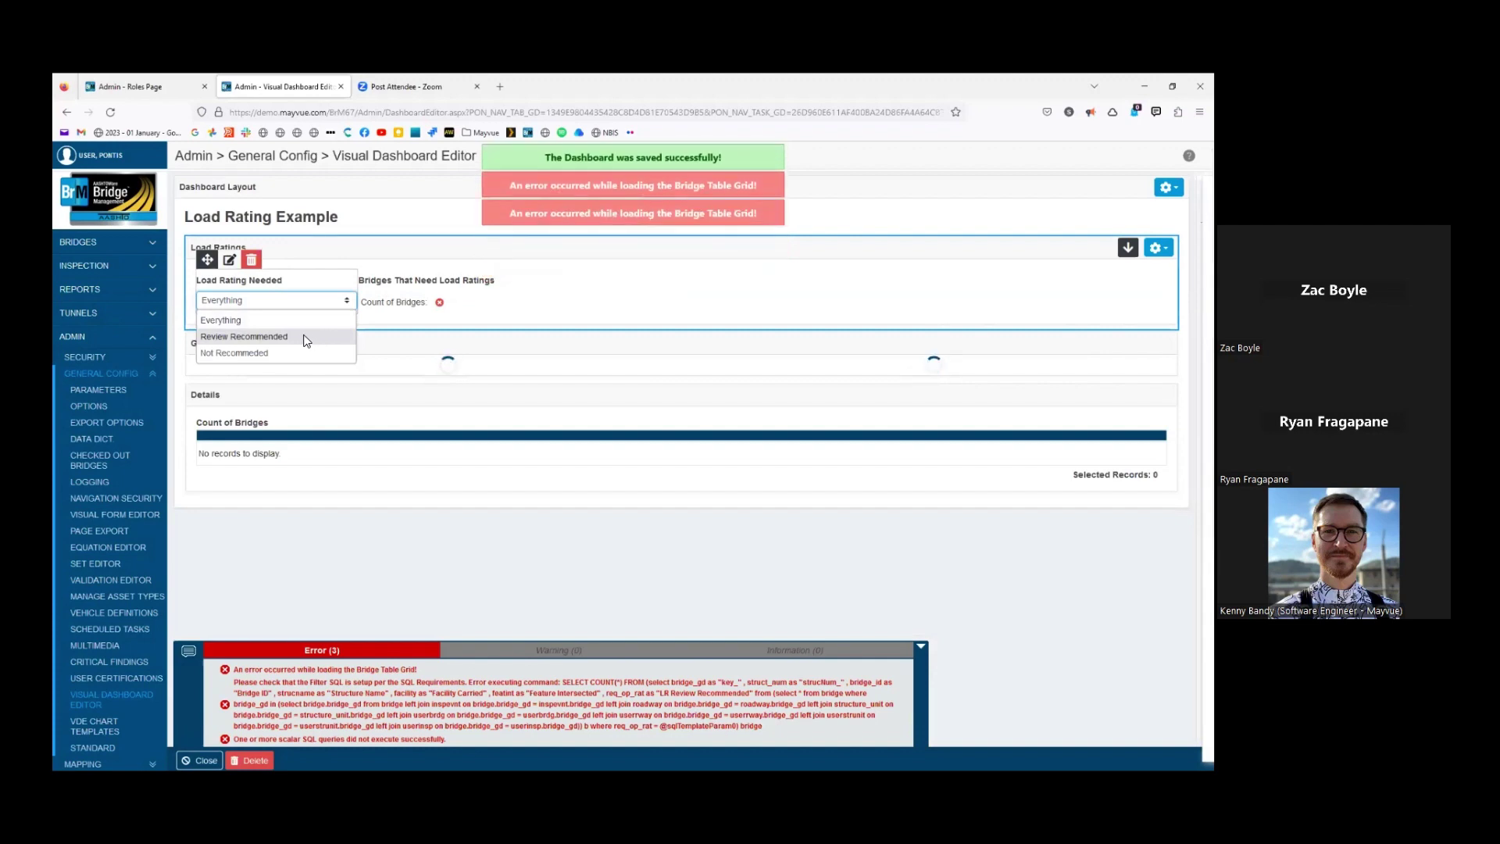
pyautogui.click(306, 337)
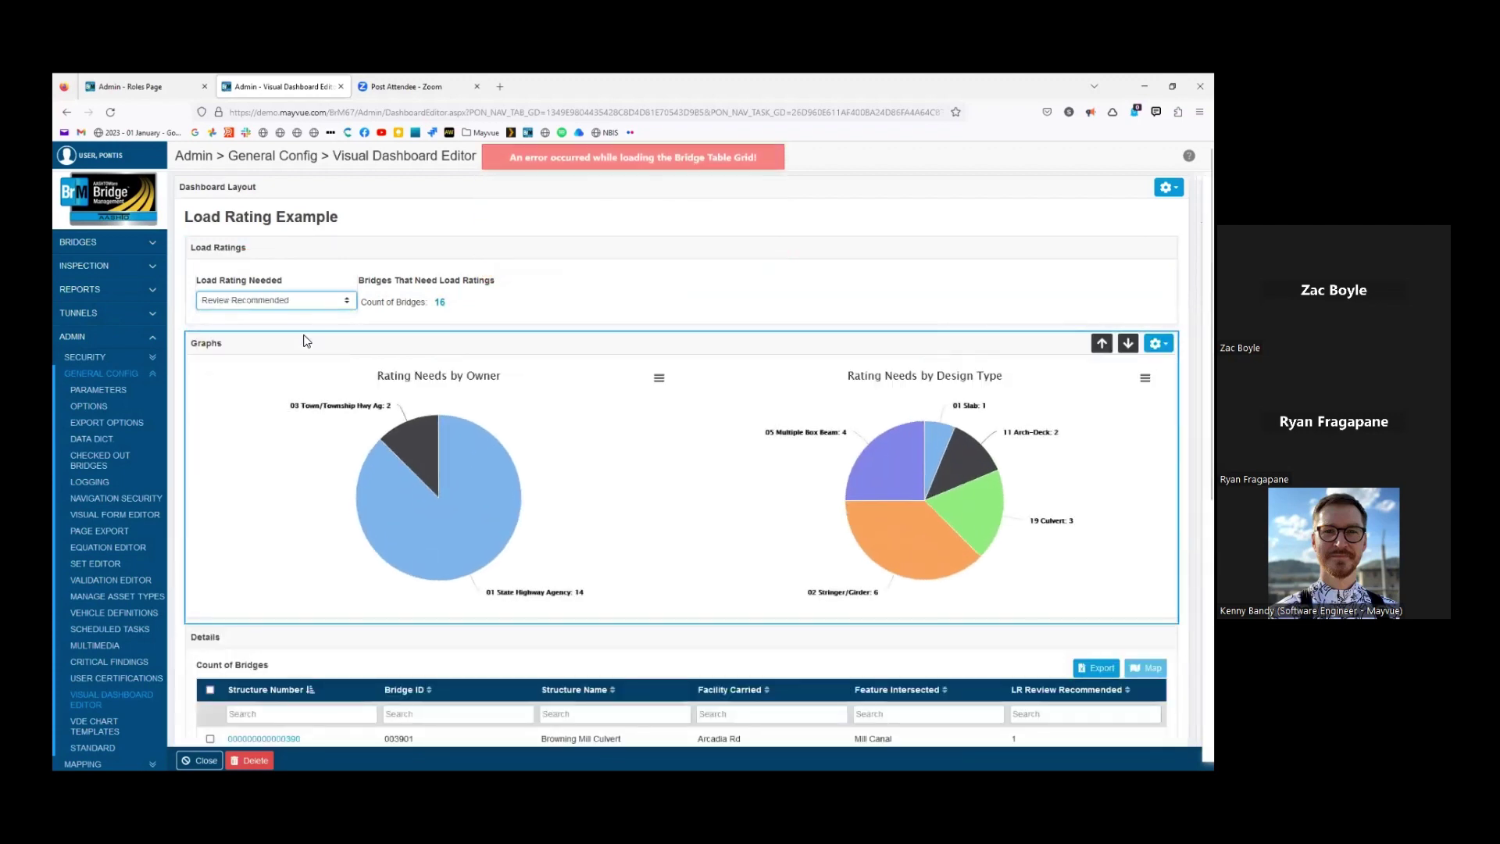
# Examine the Filter Count SQL behind the Bridges That Need Load Ratings count, including its where clause, and leave without changes
pyautogui.click(391, 259)
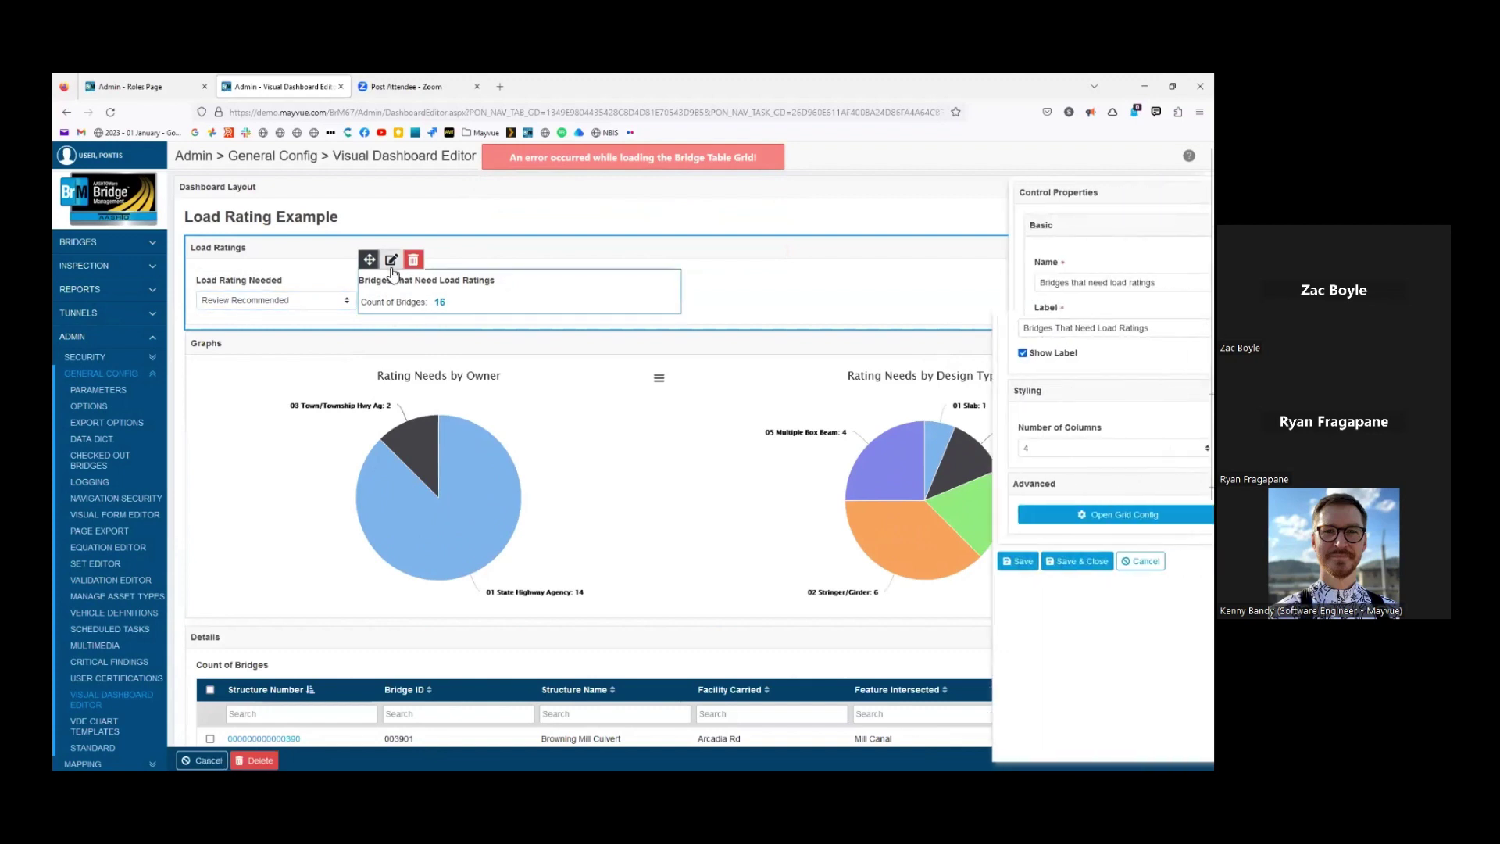
pyautogui.click(1070, 514)
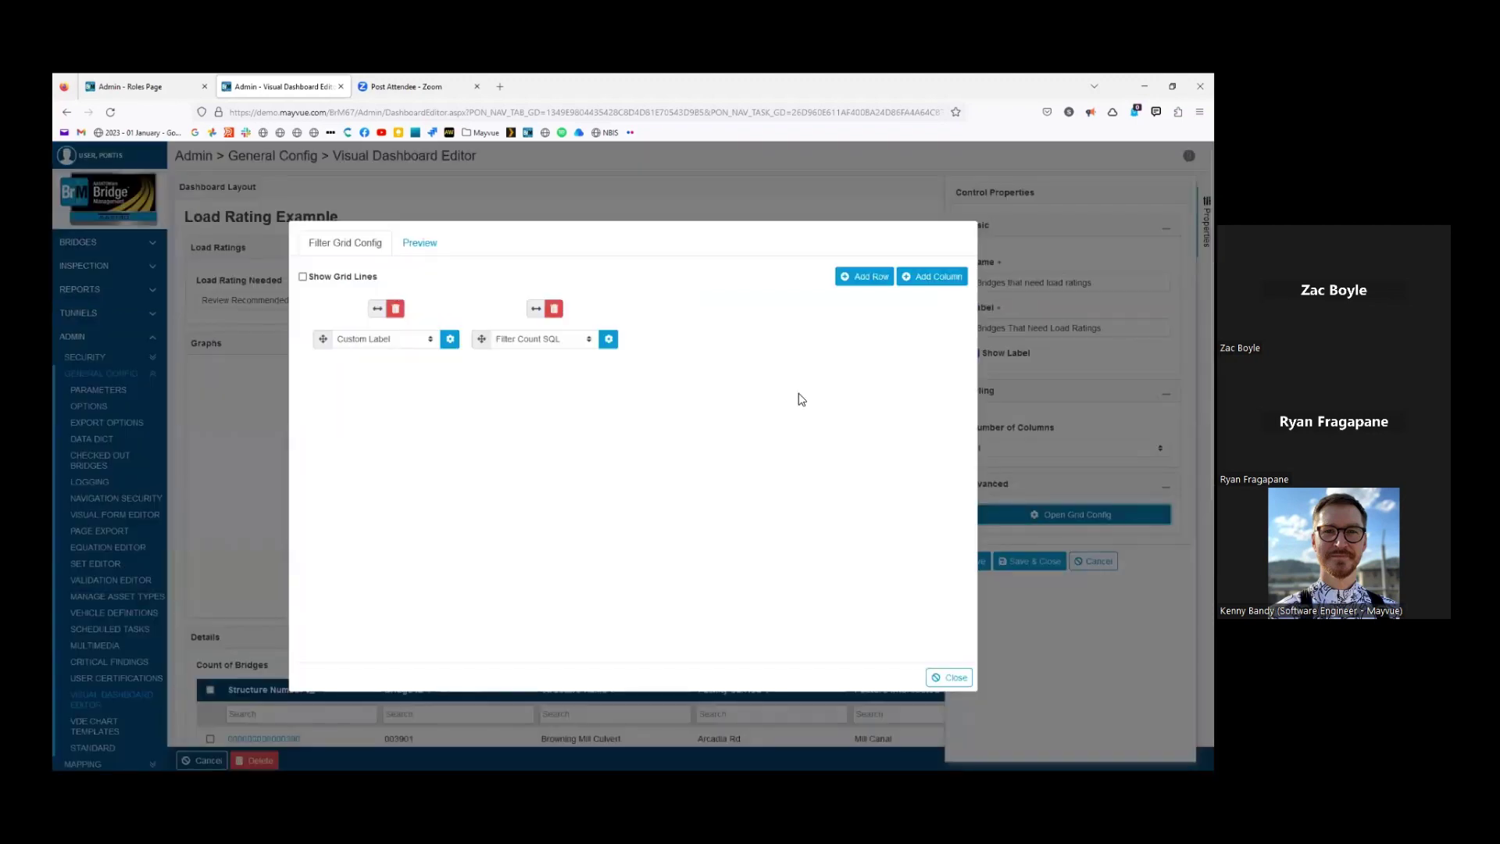
pyautogui.click(609, 342)
pyautogui.click(720, 451)
pyautogui.scroll(-1, 687, 461)
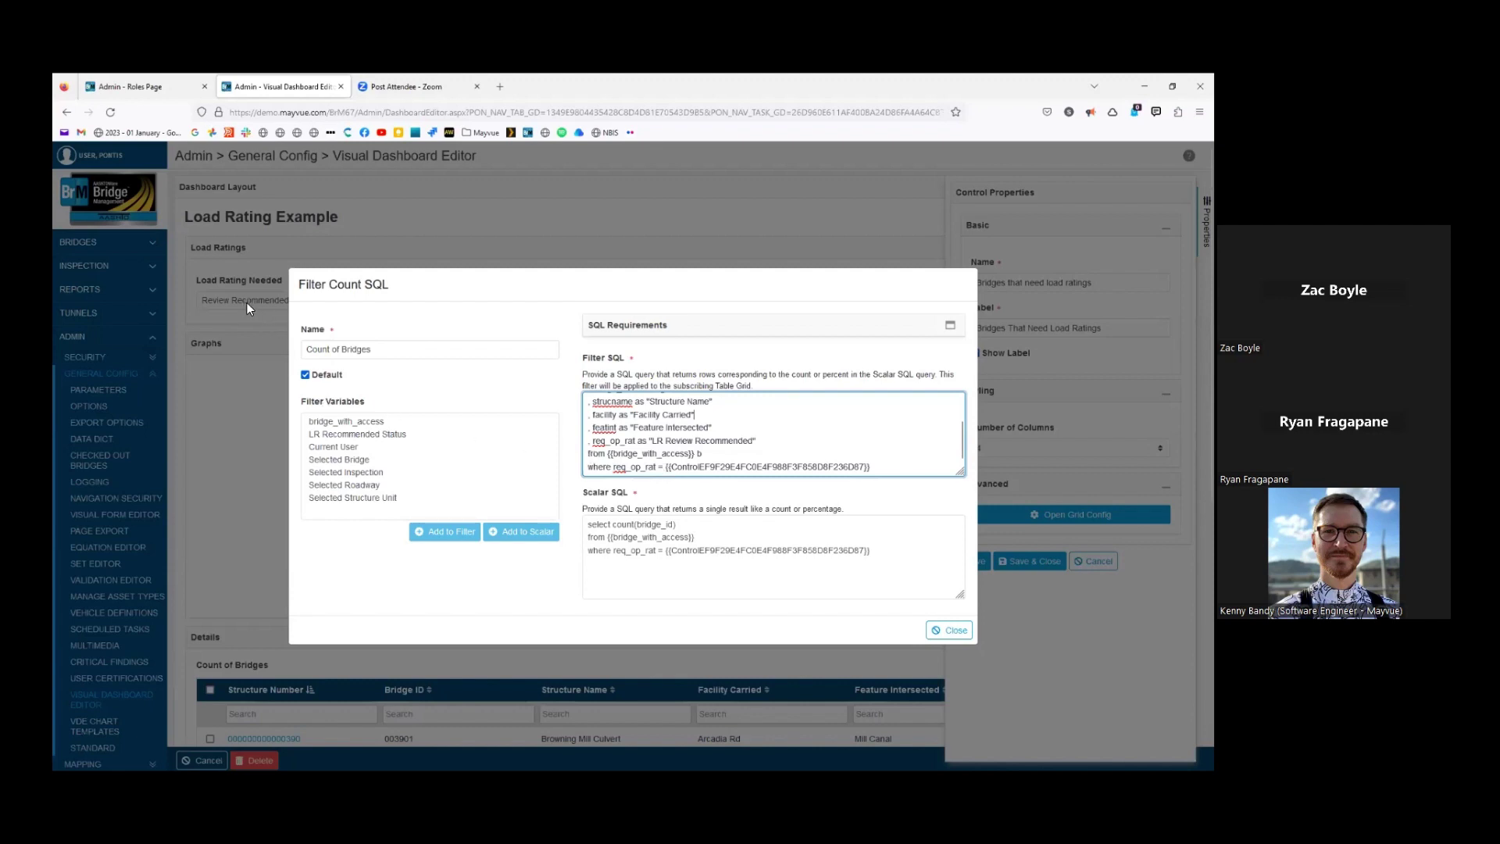
pyautogui.click(955, 631)
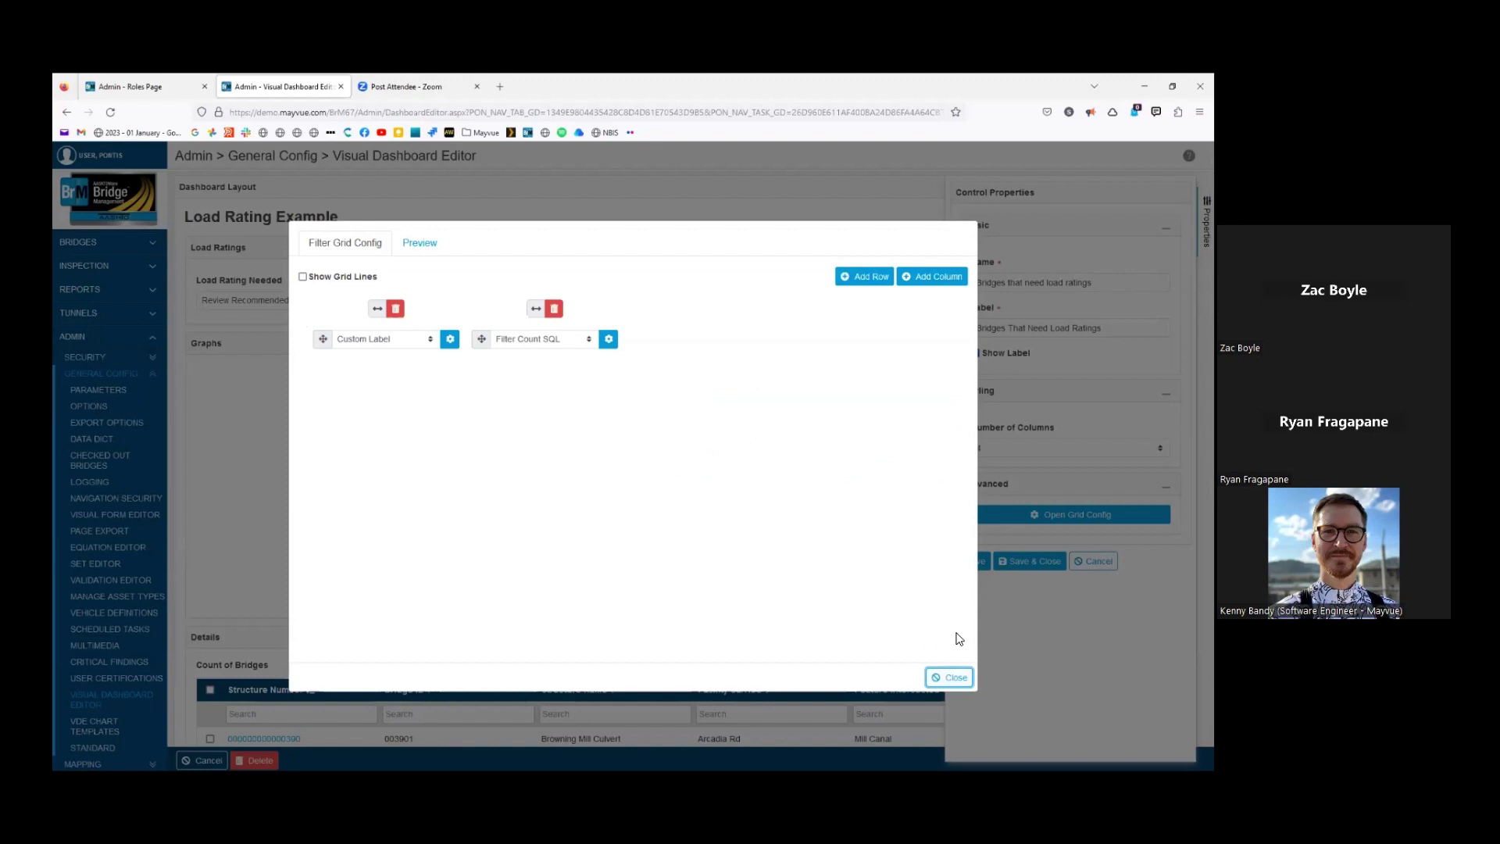
pyautogui.click(958, 680)
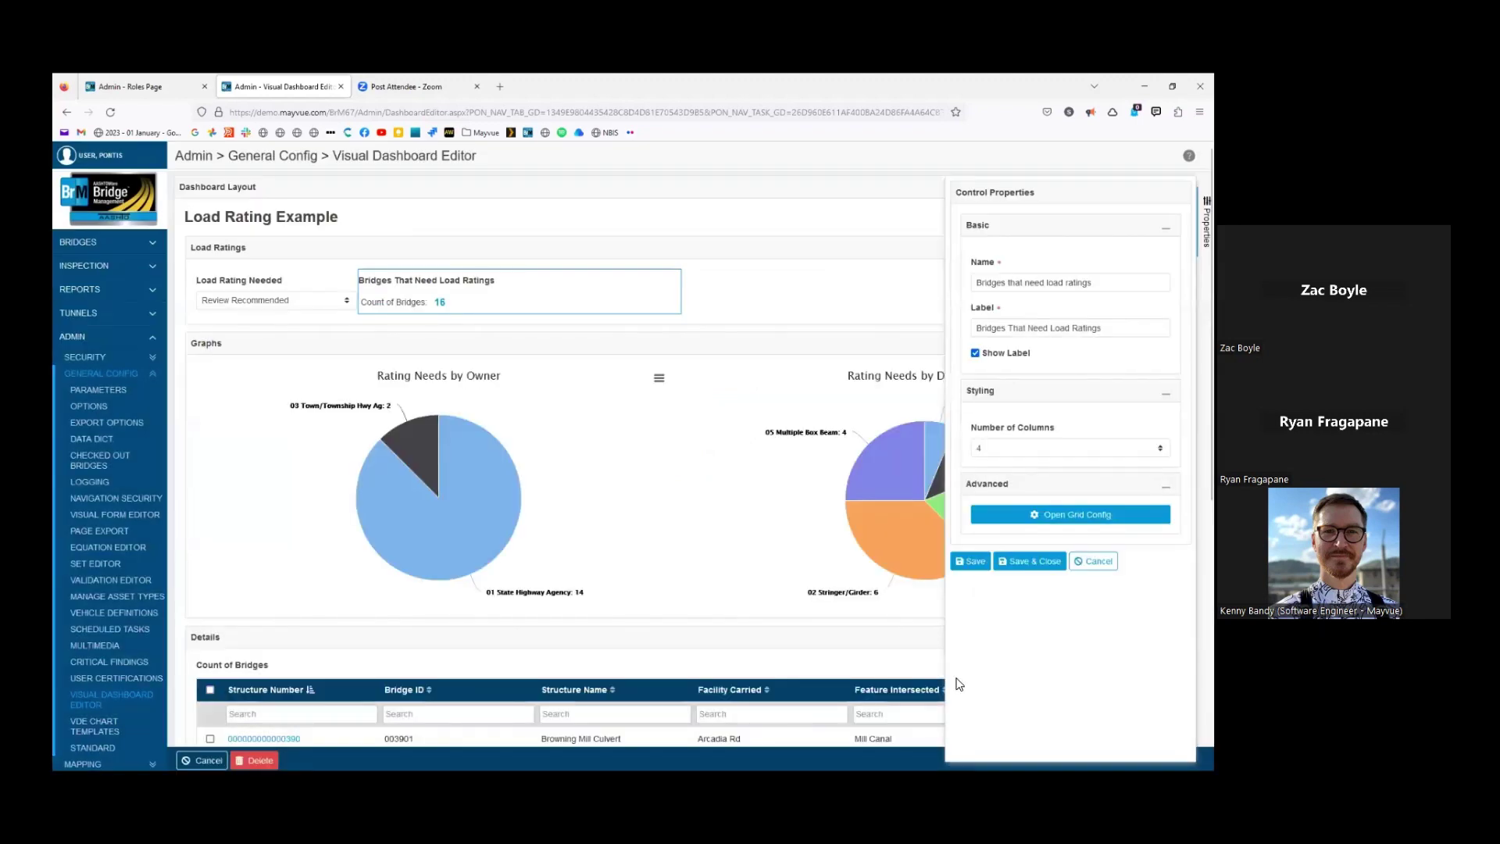
pyautogui.click(1093, 561)
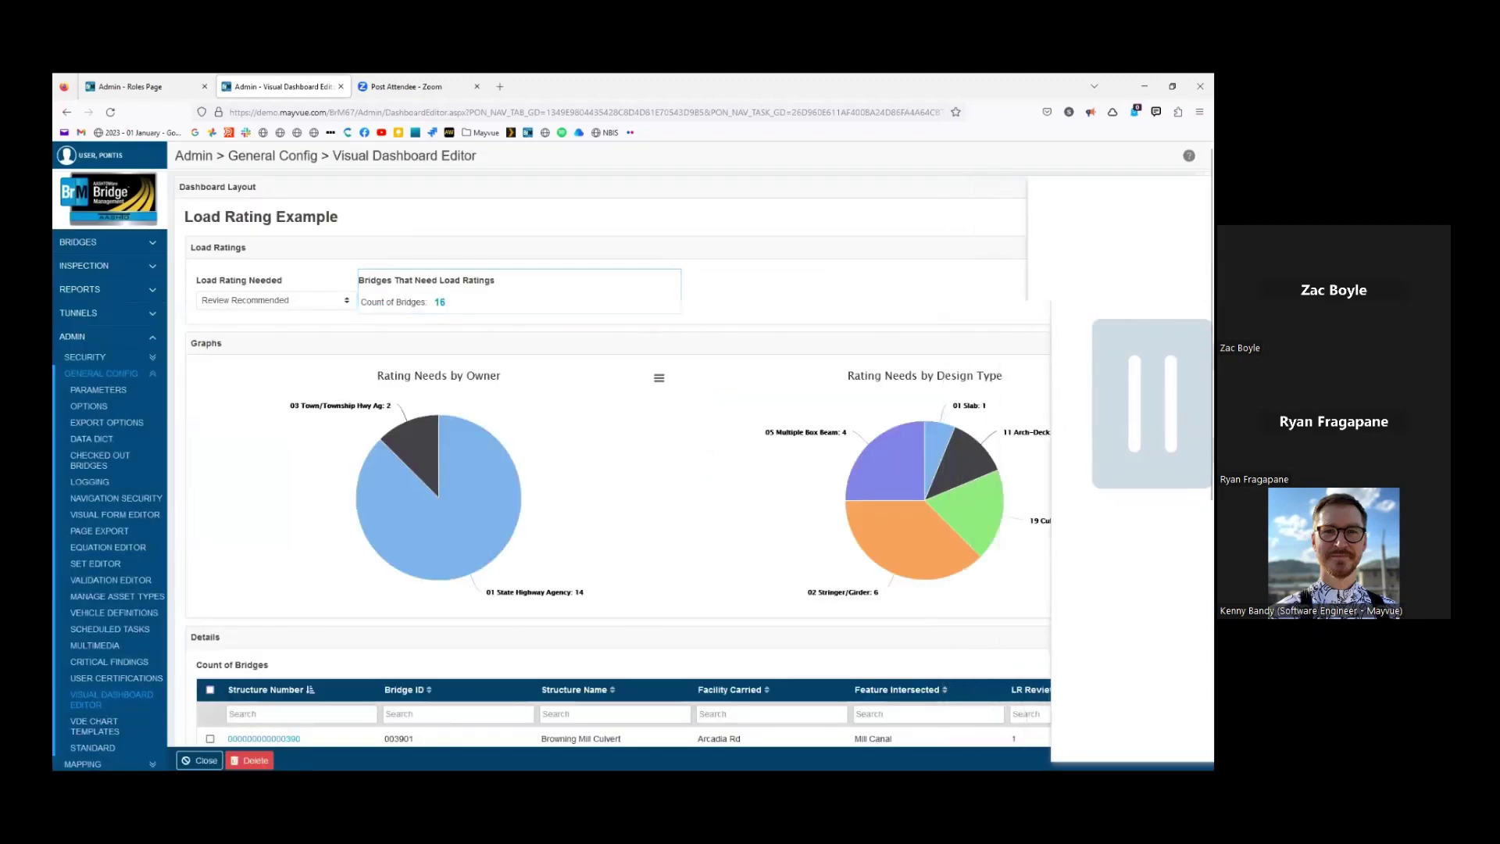
# Set the Load Rating Needed dropdown's source back to Parameters with table bridge and column req_op_rat, and save and close its properties
pyautogui.click(257, 303)
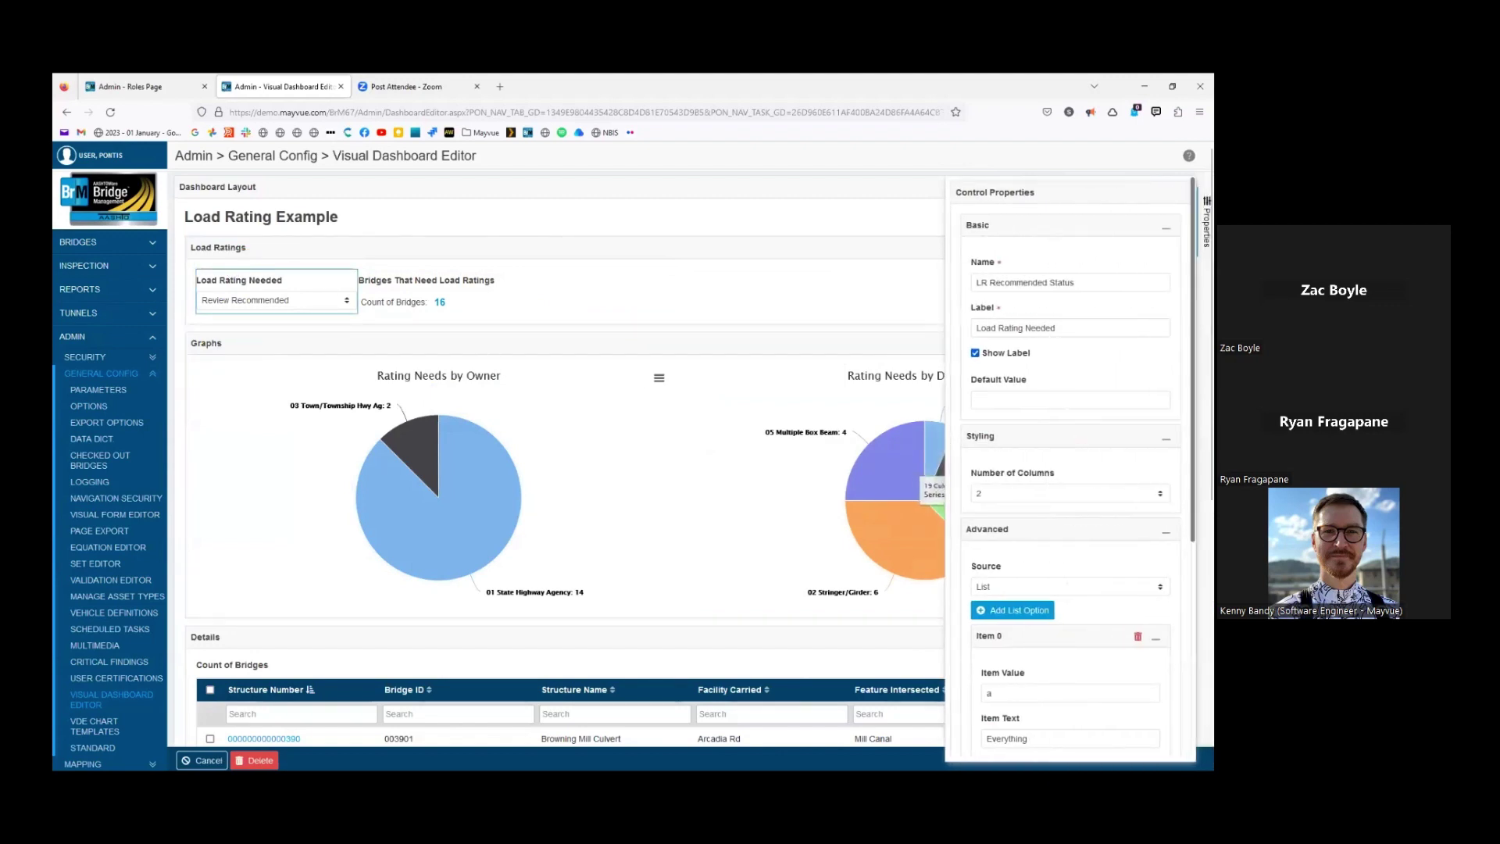
pyautogui.click(1069, 586)
pyautogui.click(1000, 614)
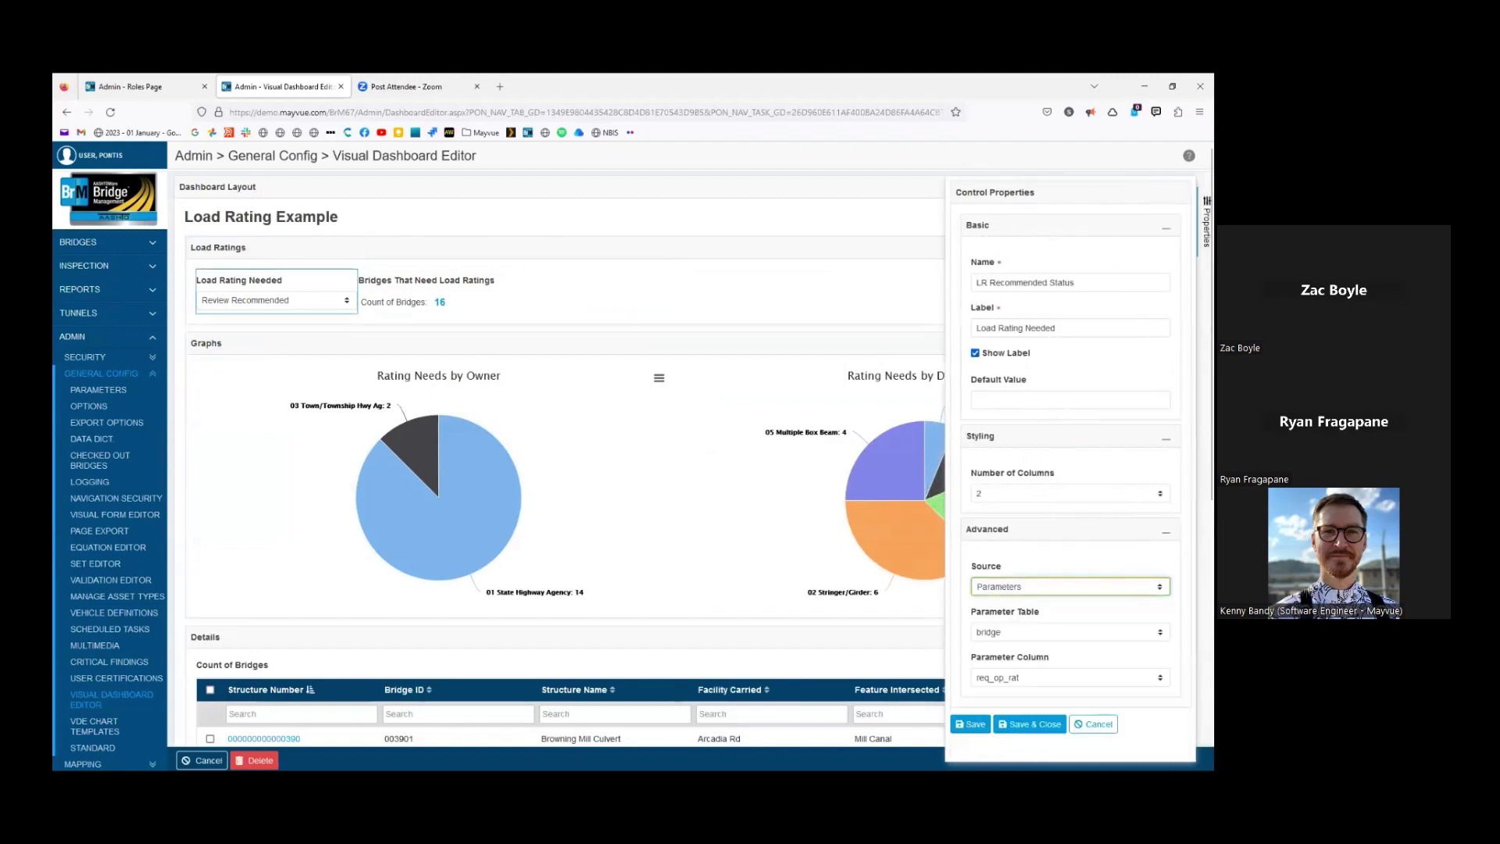
pyautogui.click(1029, 723)
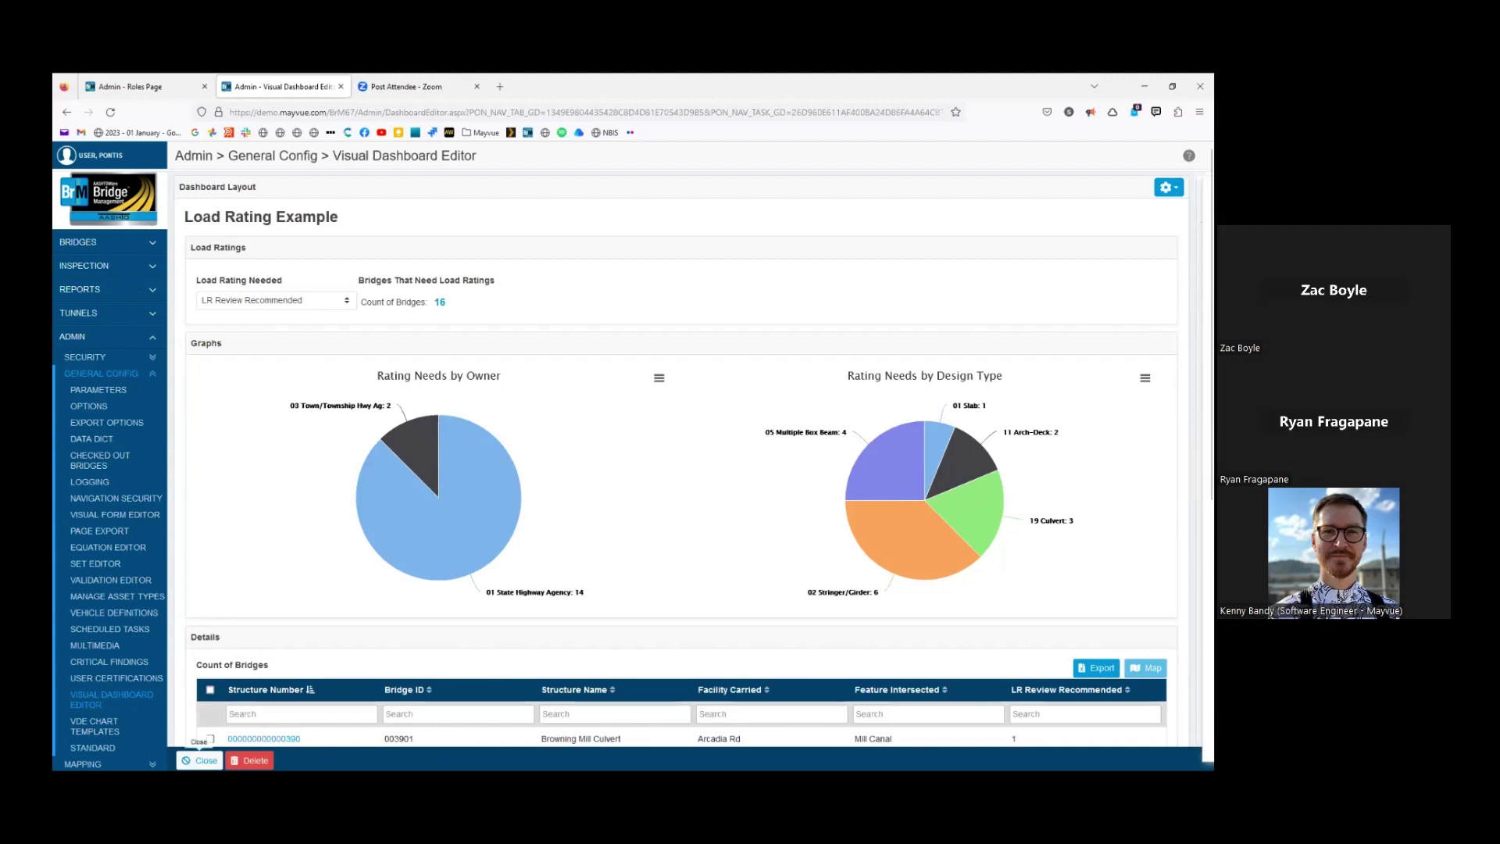
# Open the Load Rating by Owner template from the VDE Chart Templates page
pyautogui.click(100, 731)
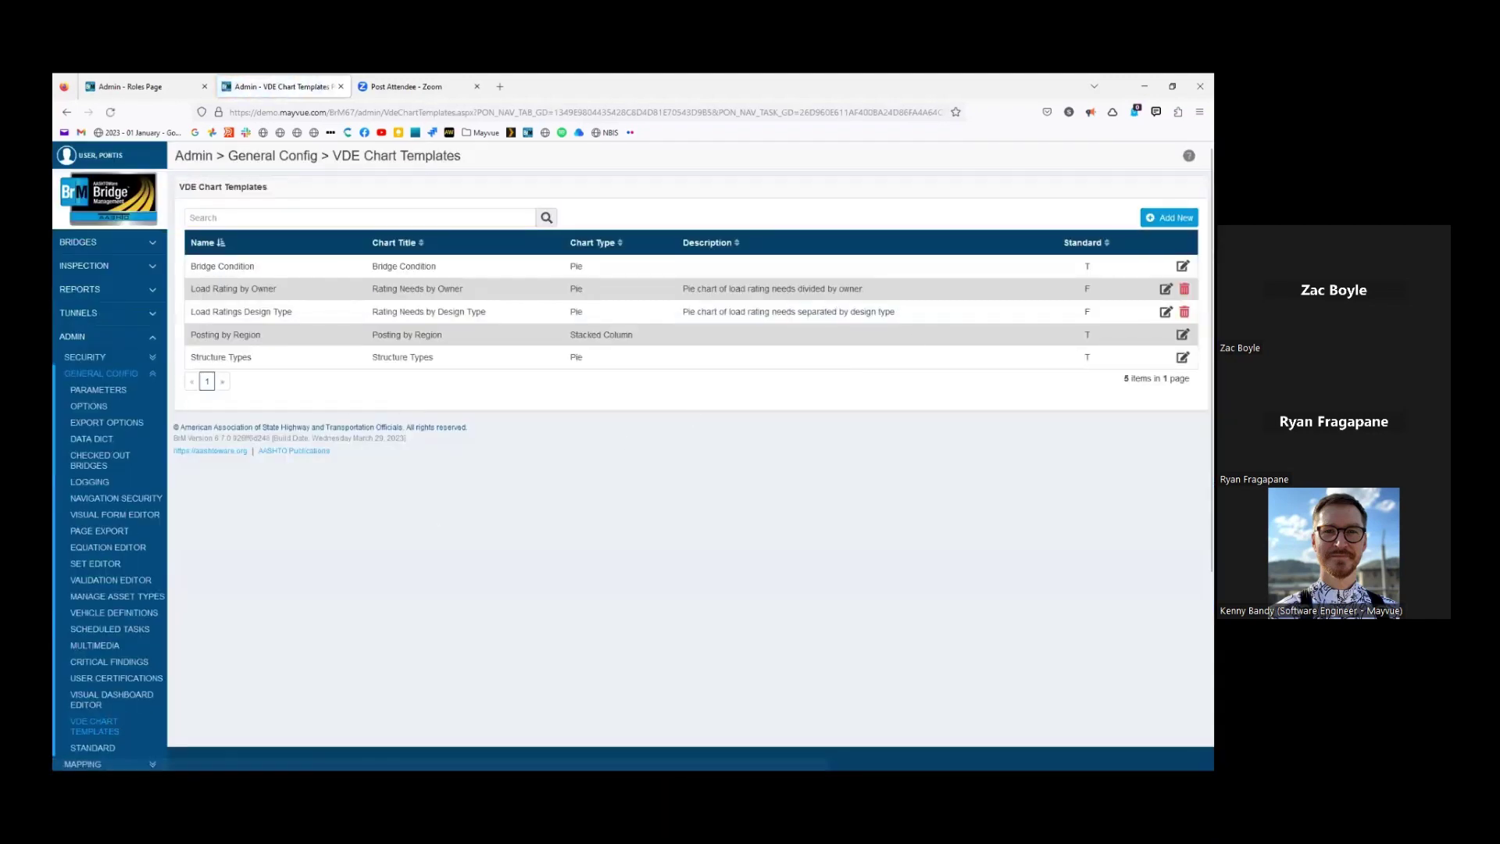
pyautogui.click(687, 289)
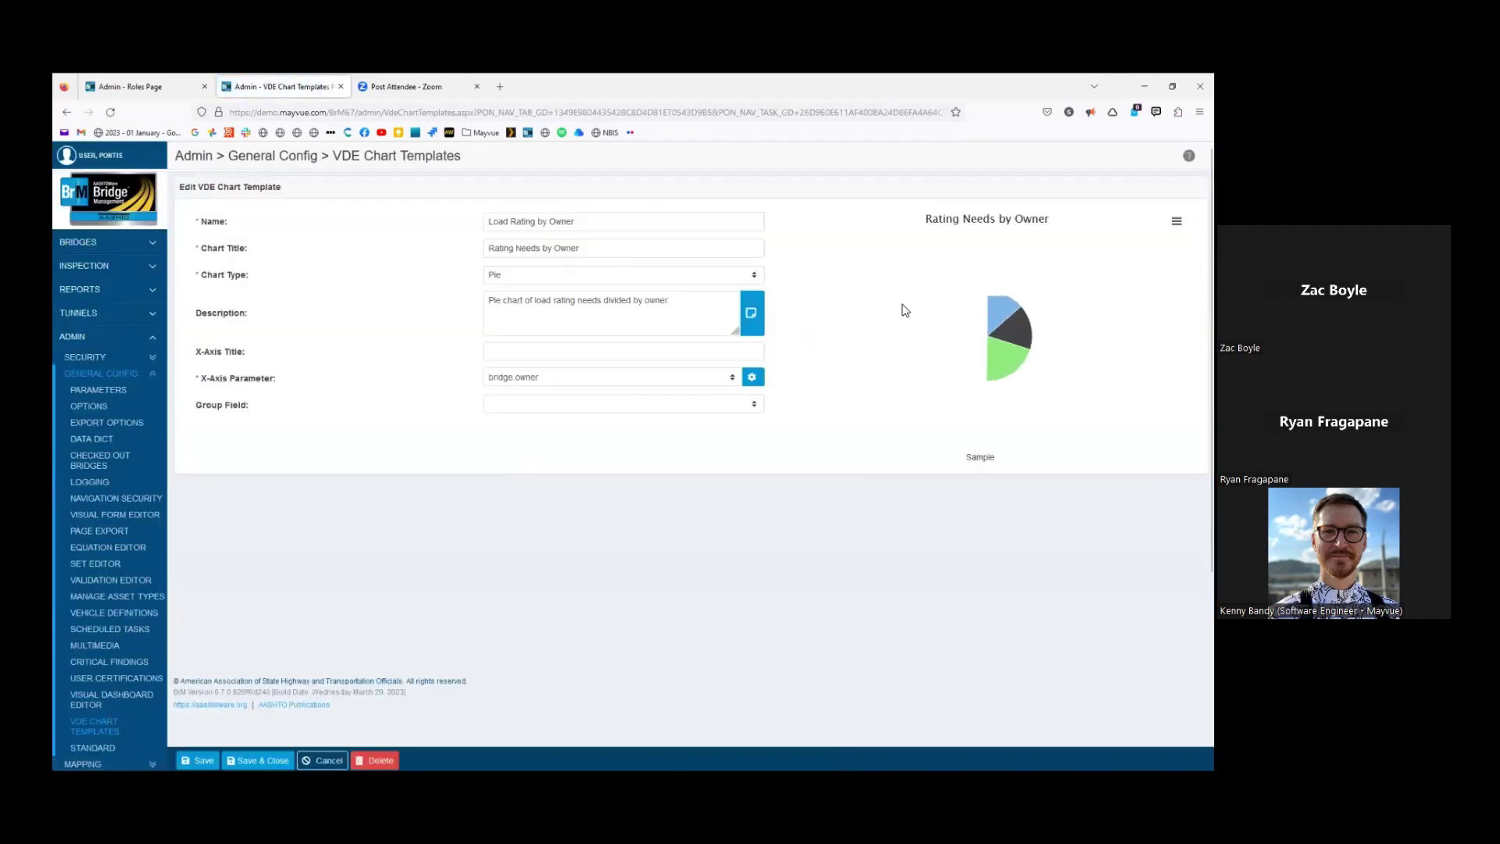
# Preview the Load Rating by Owner template with the chart types Bar, Column, Pie and Stacked Column
pyautogui.click(600, 277)
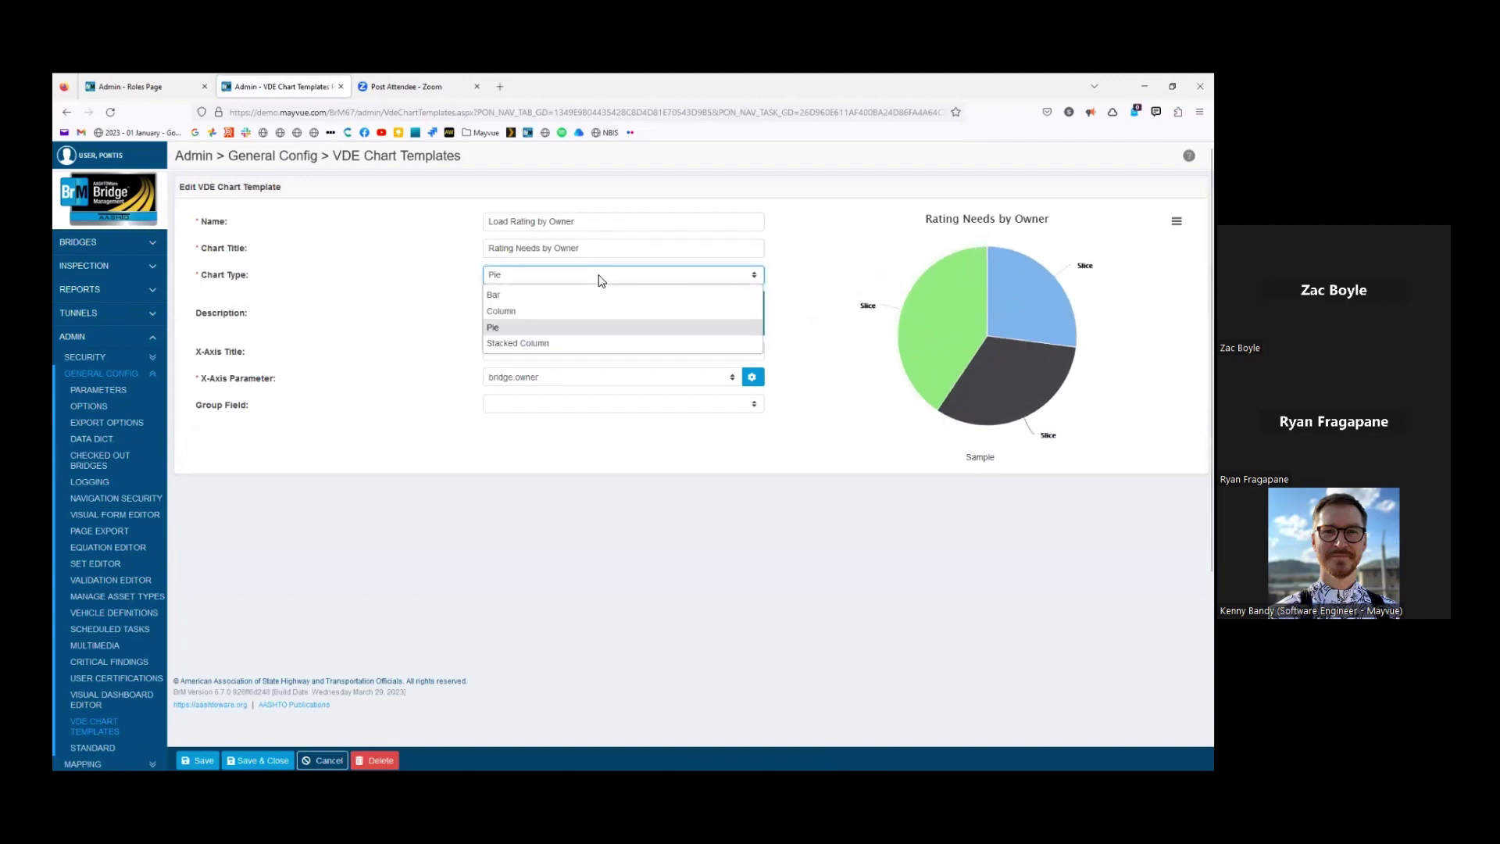
pyautogui.click(528, 296)
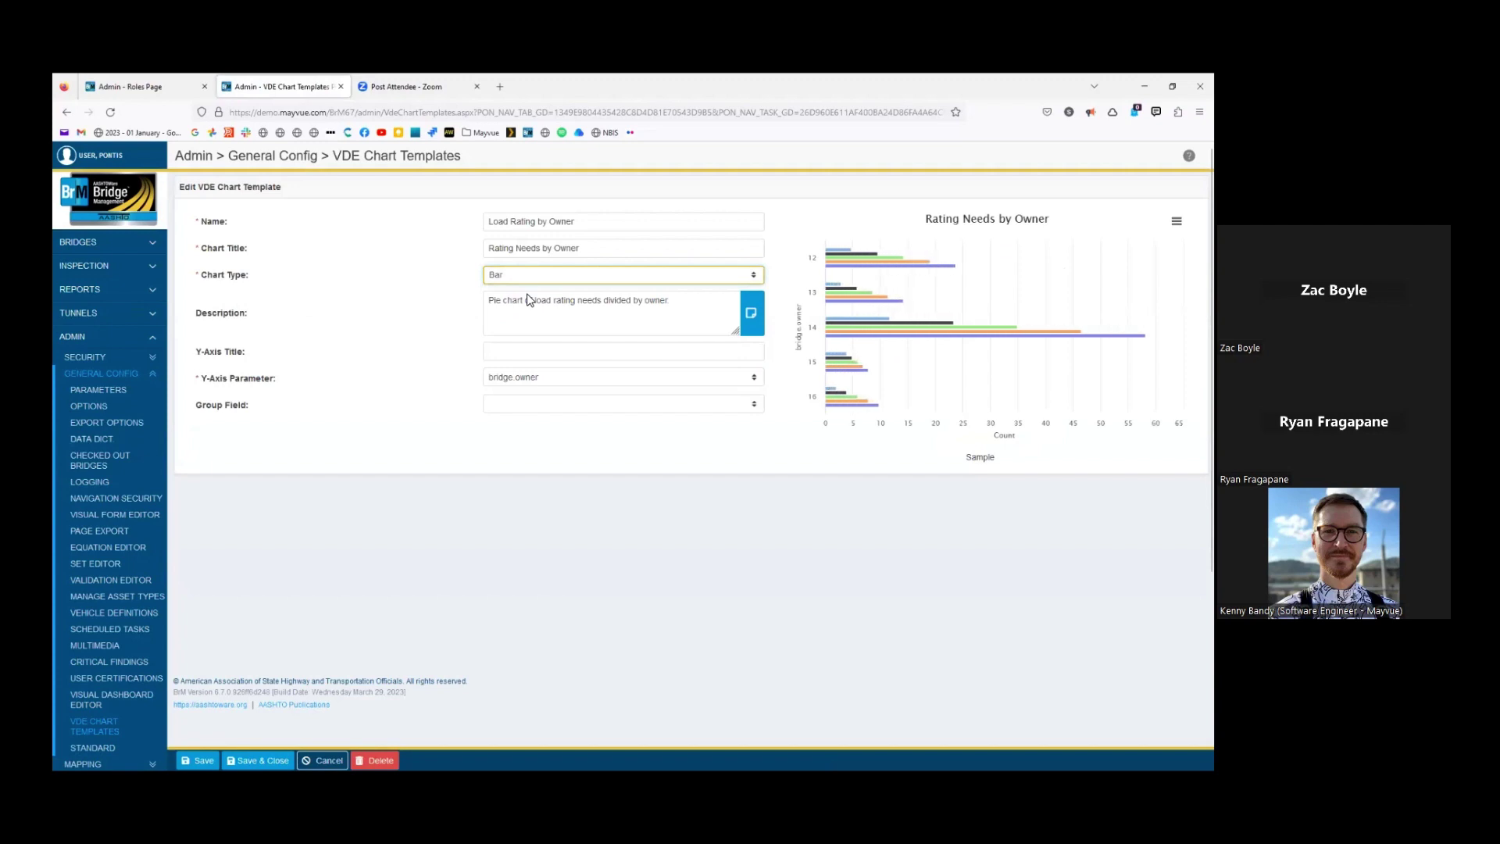
pyautogui.click(554, 275)
pyautogui.click(536, 309)
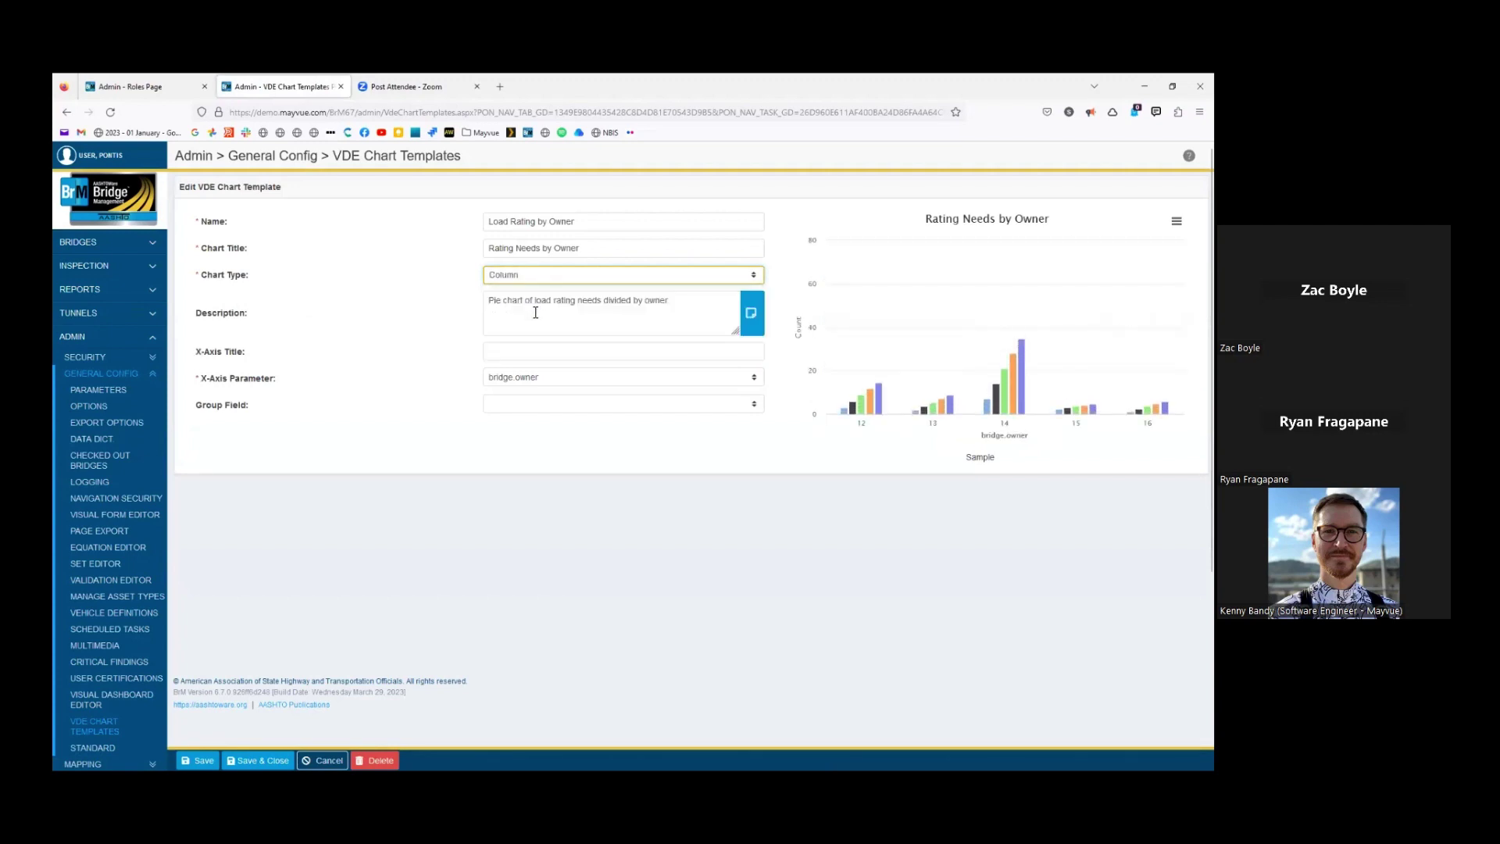
pyautogui.click(563, 278)
pyautogui.click(539, 326)
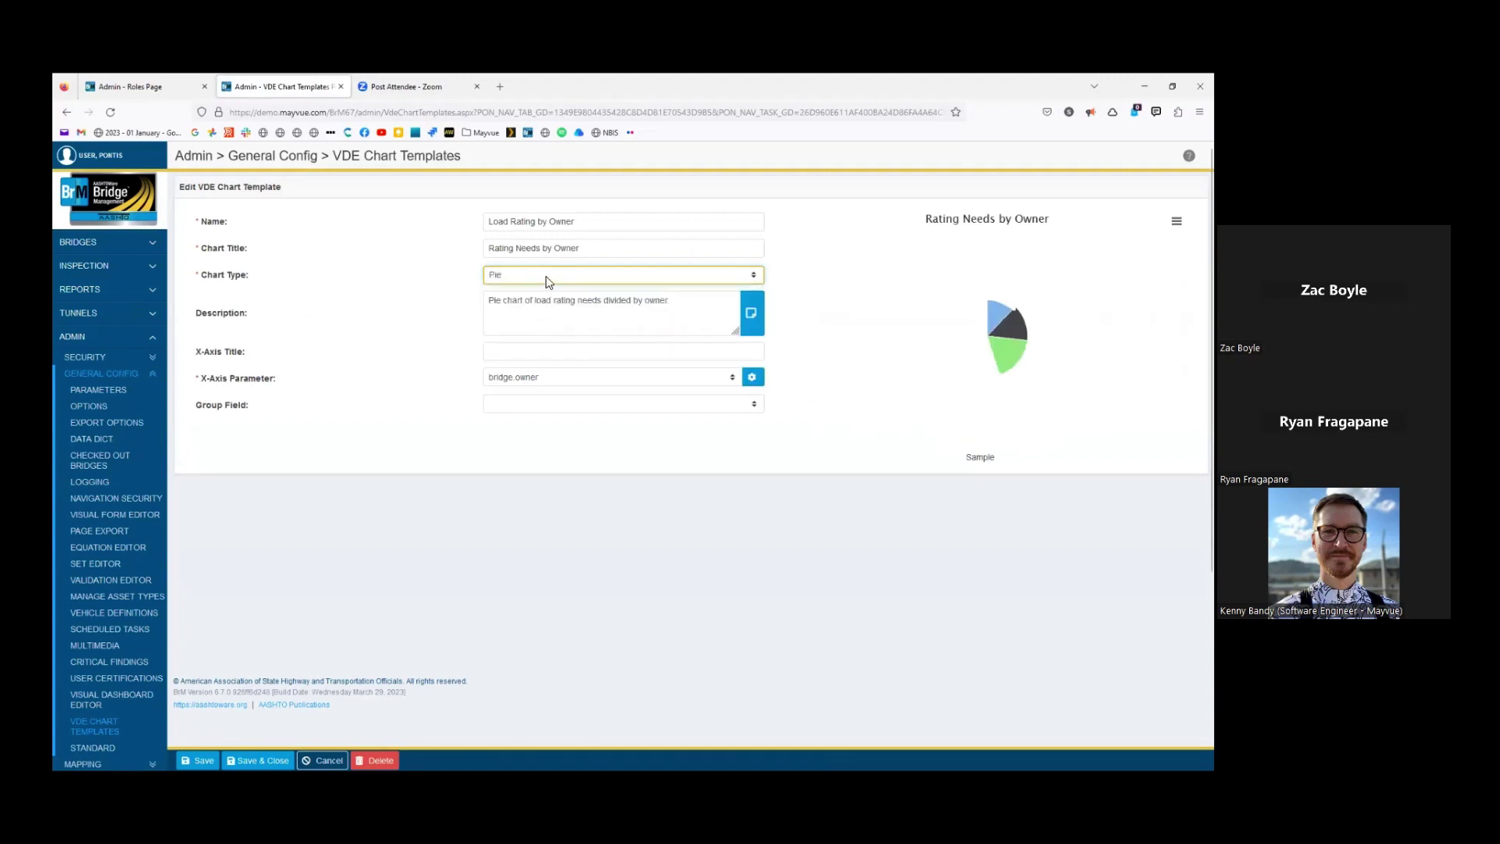
pyautogui.click(550, 275)
pyautogui.click(546, 345)
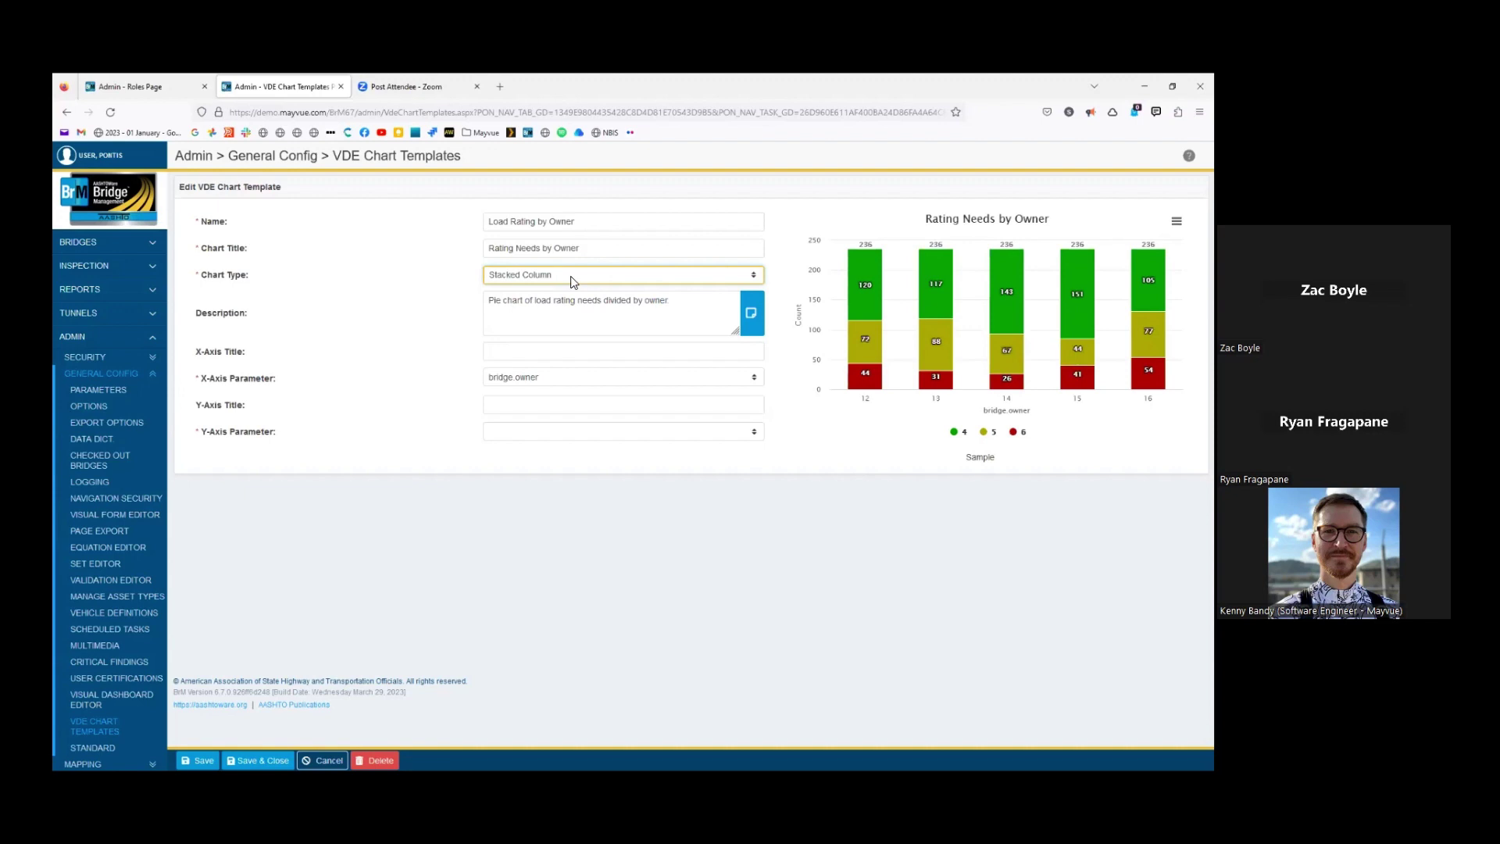
pyautogui.click(572, 275)
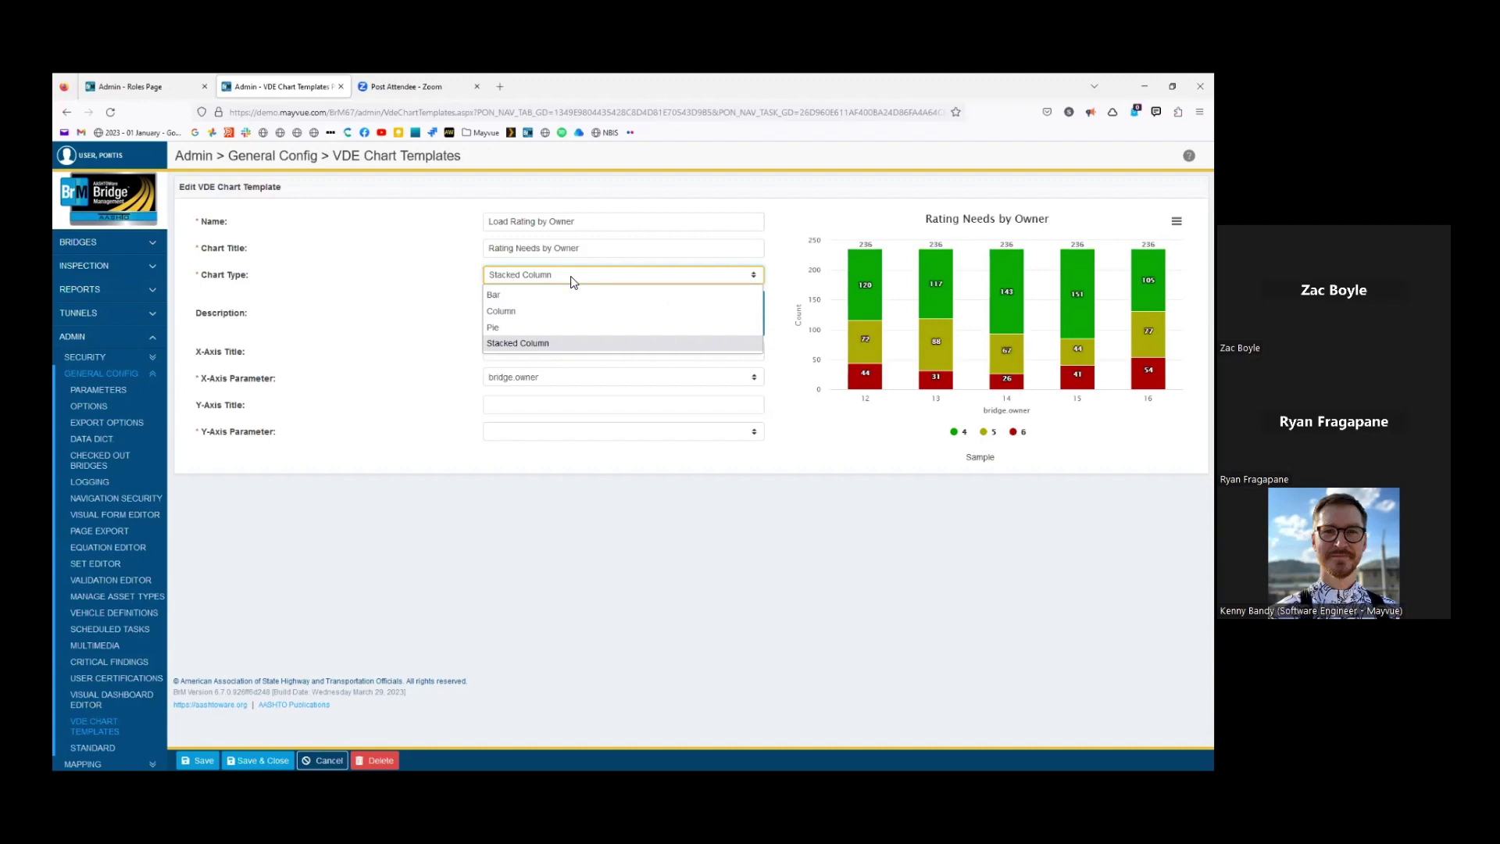
pyautogui.click(436, 291)
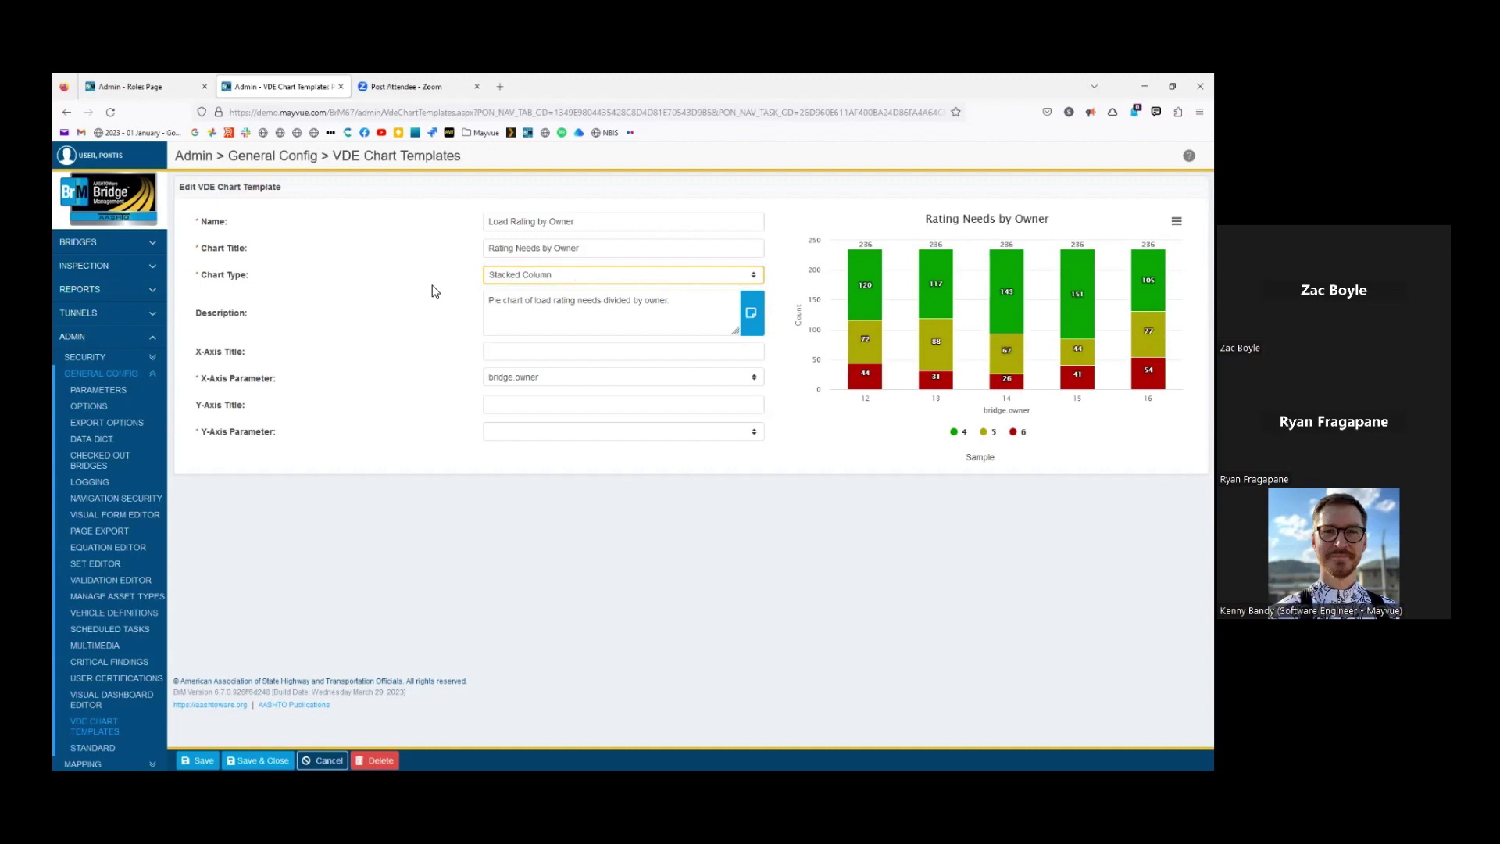
pyautogui.click(559, 281)
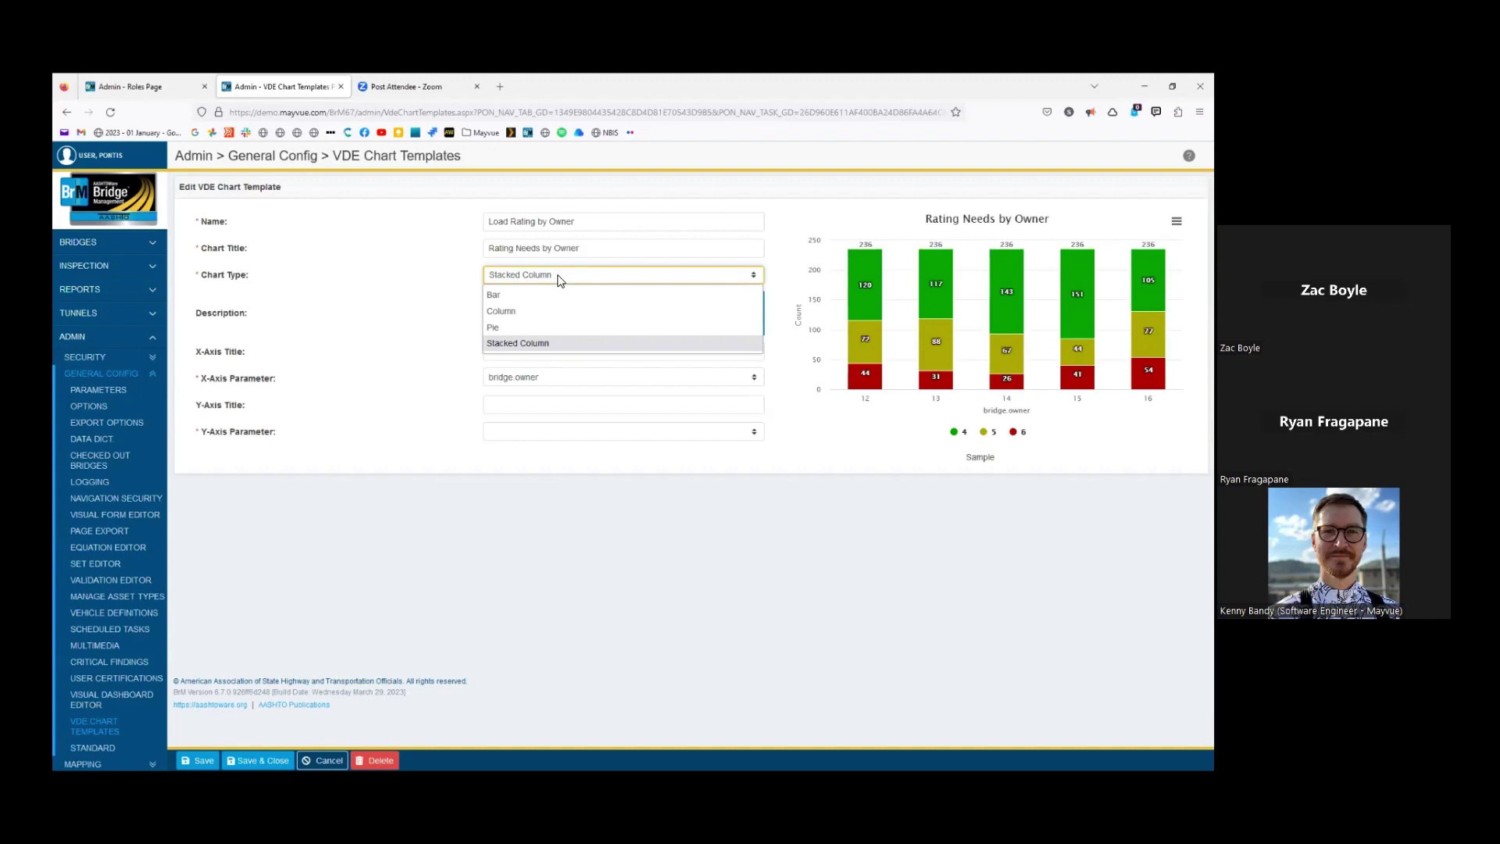
pyautogui.click(473, 310)
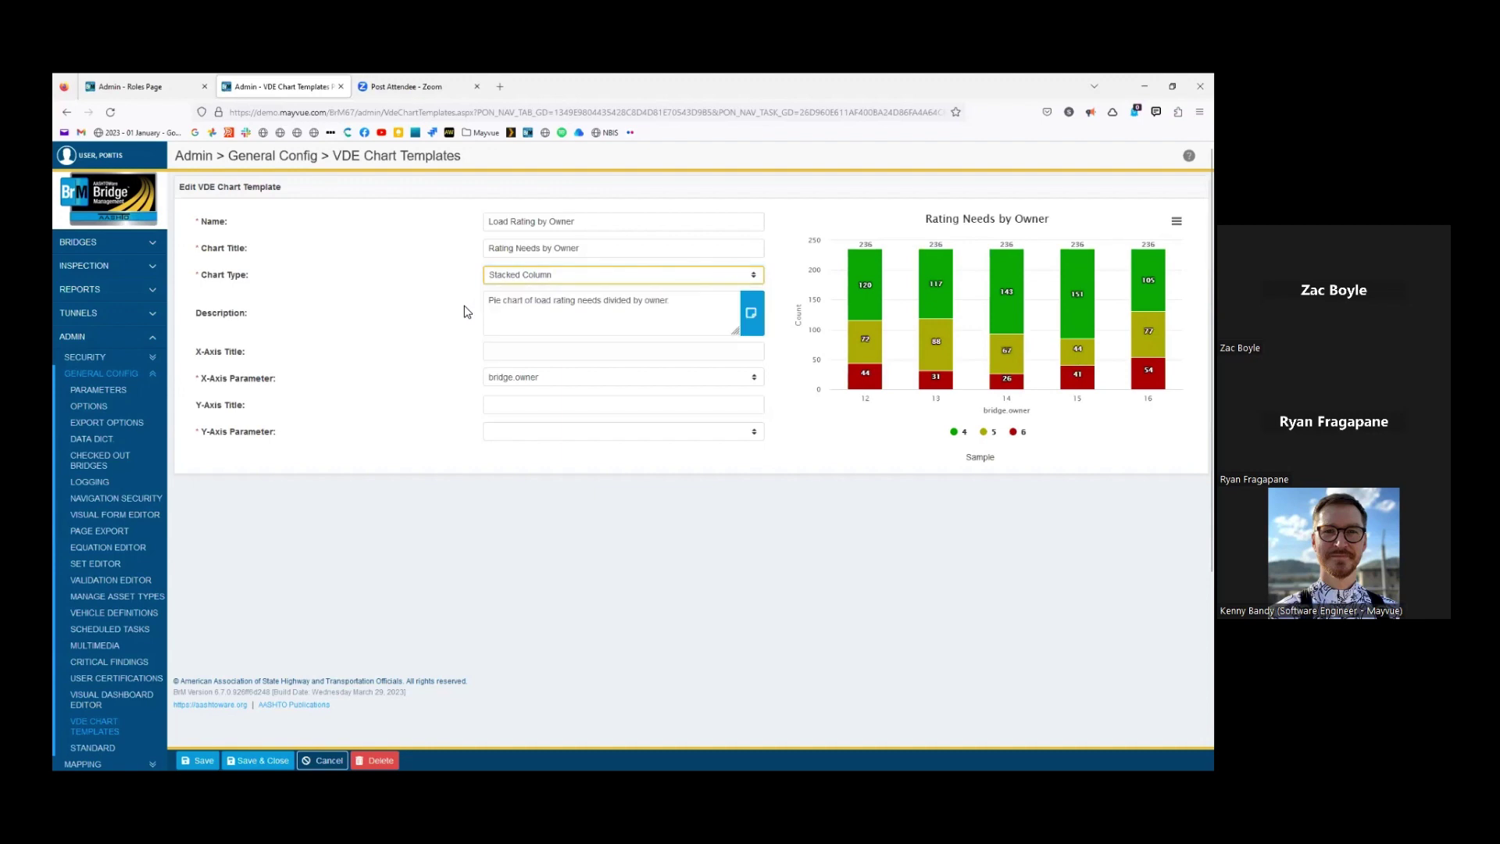
# Leave the chart template, discarding its changes, and open the Example - Work Candidates dashboard in the Visual Dashboard Editor
pyautogui.click(145, 700)
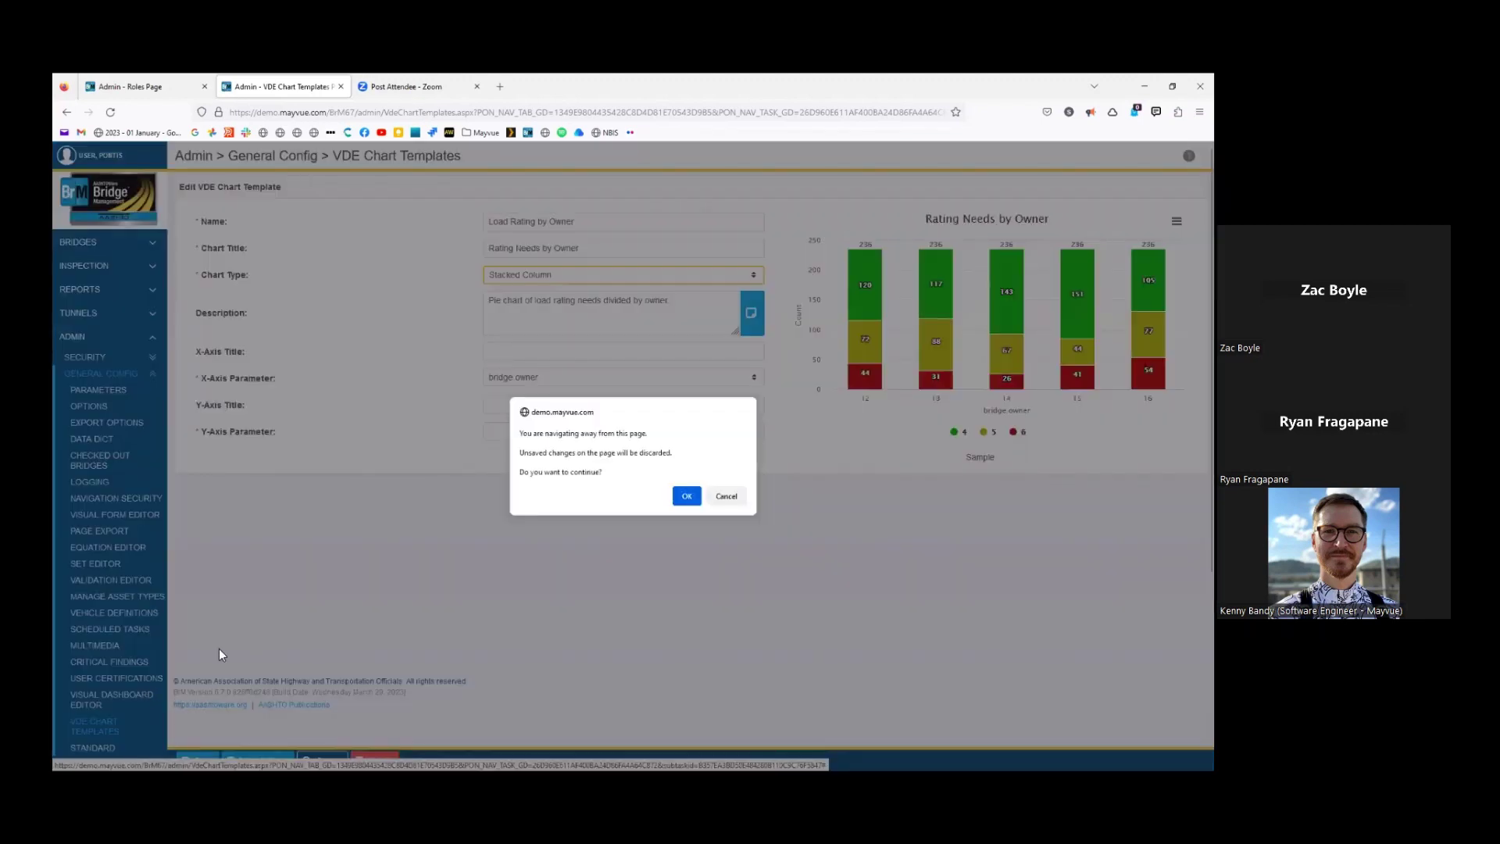
pyautogui.click(694, 501)
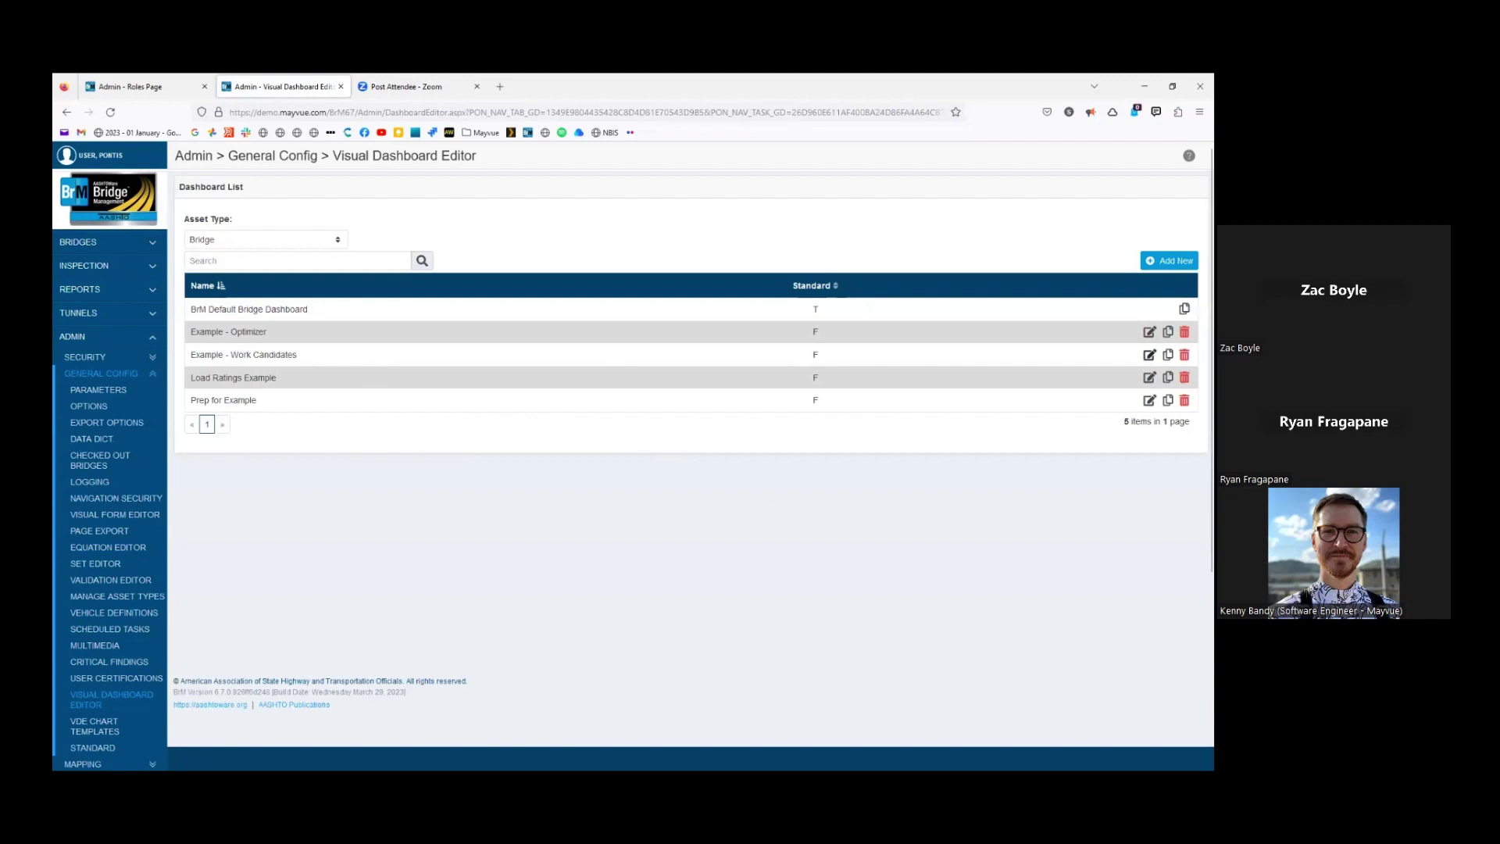
pyautogui.click(1150, 355)
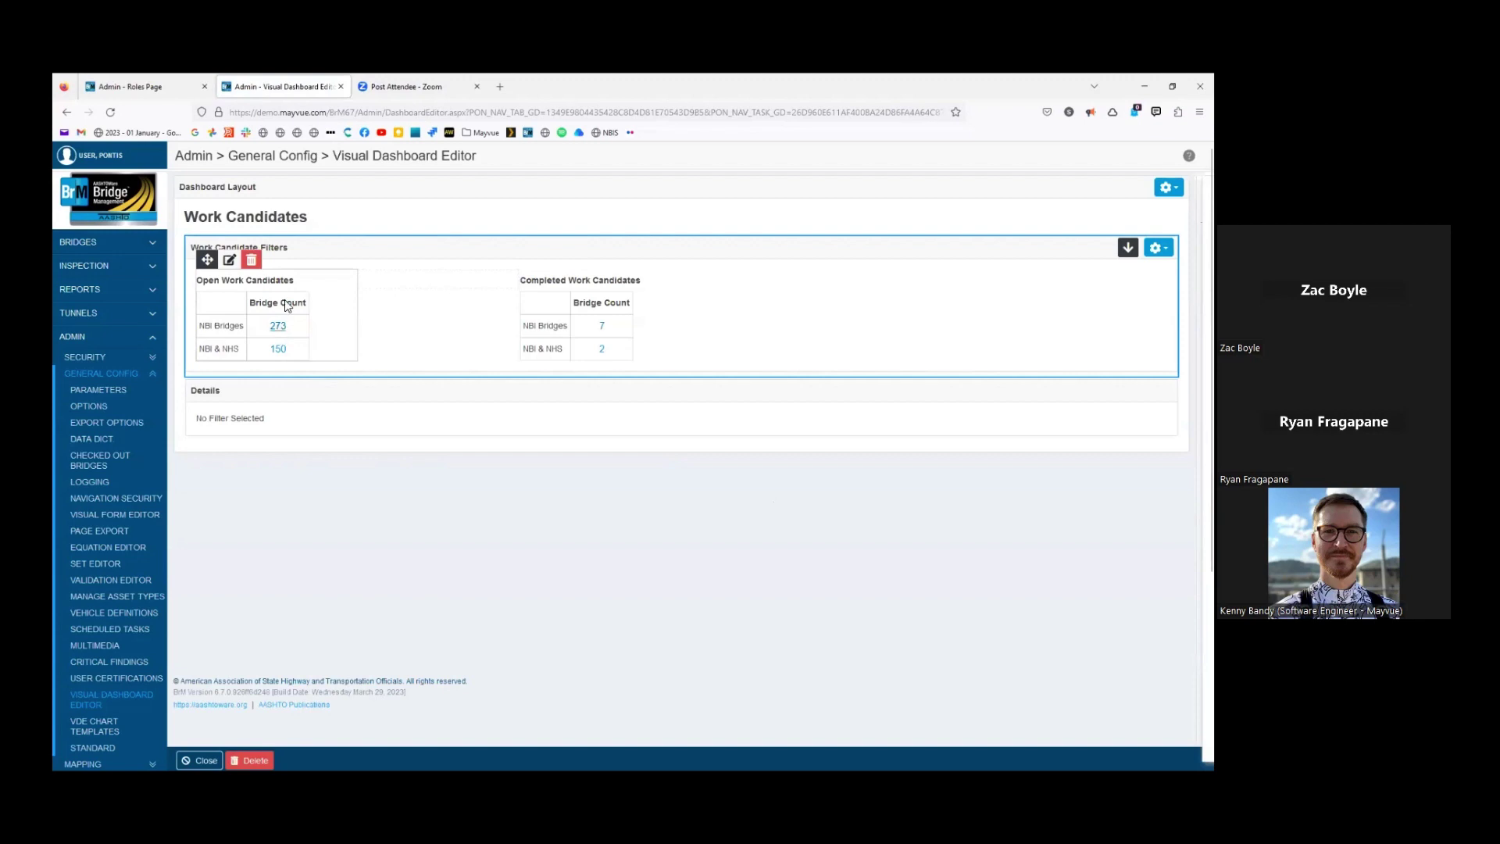
# Examine the Filter Count SQL behind the NBI Bridges count in the Open Work Candidates grid, and leave without changes
pyautogui.click(229, 263)
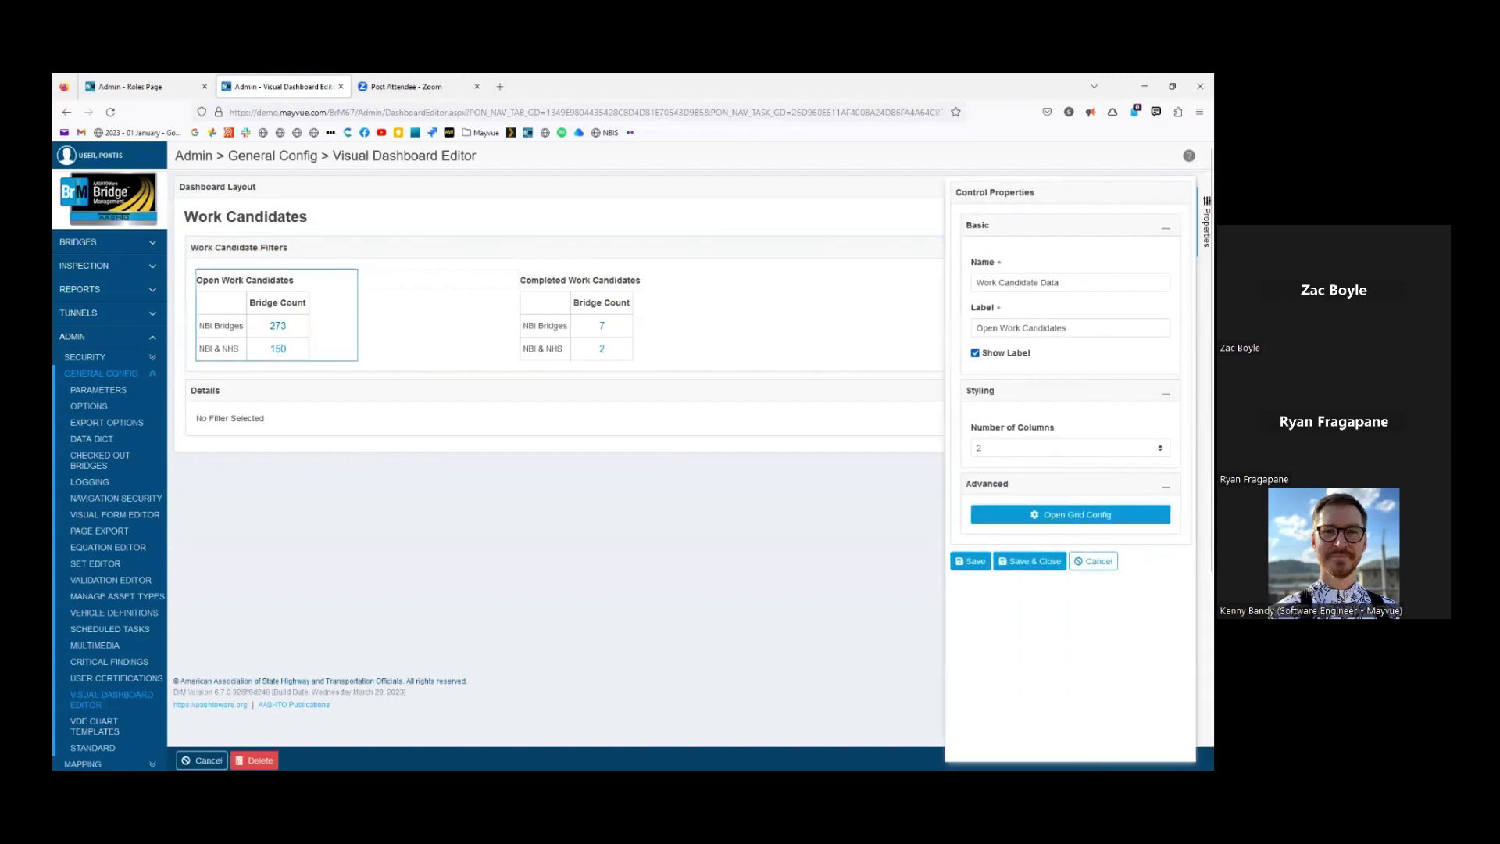
pyautogui.click(1125, 514)
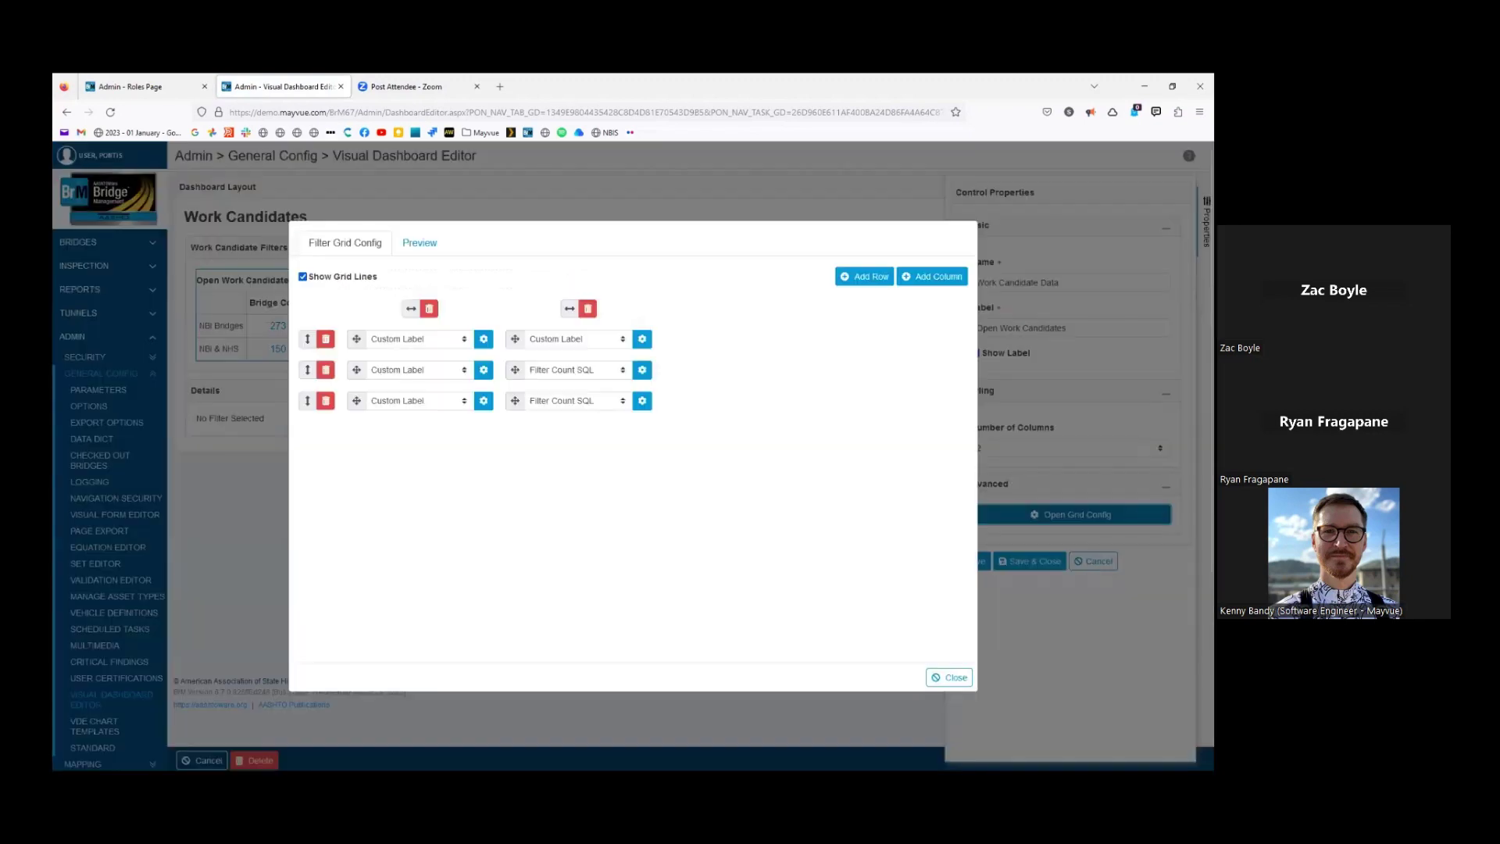
pyautogui.click(642, 369)
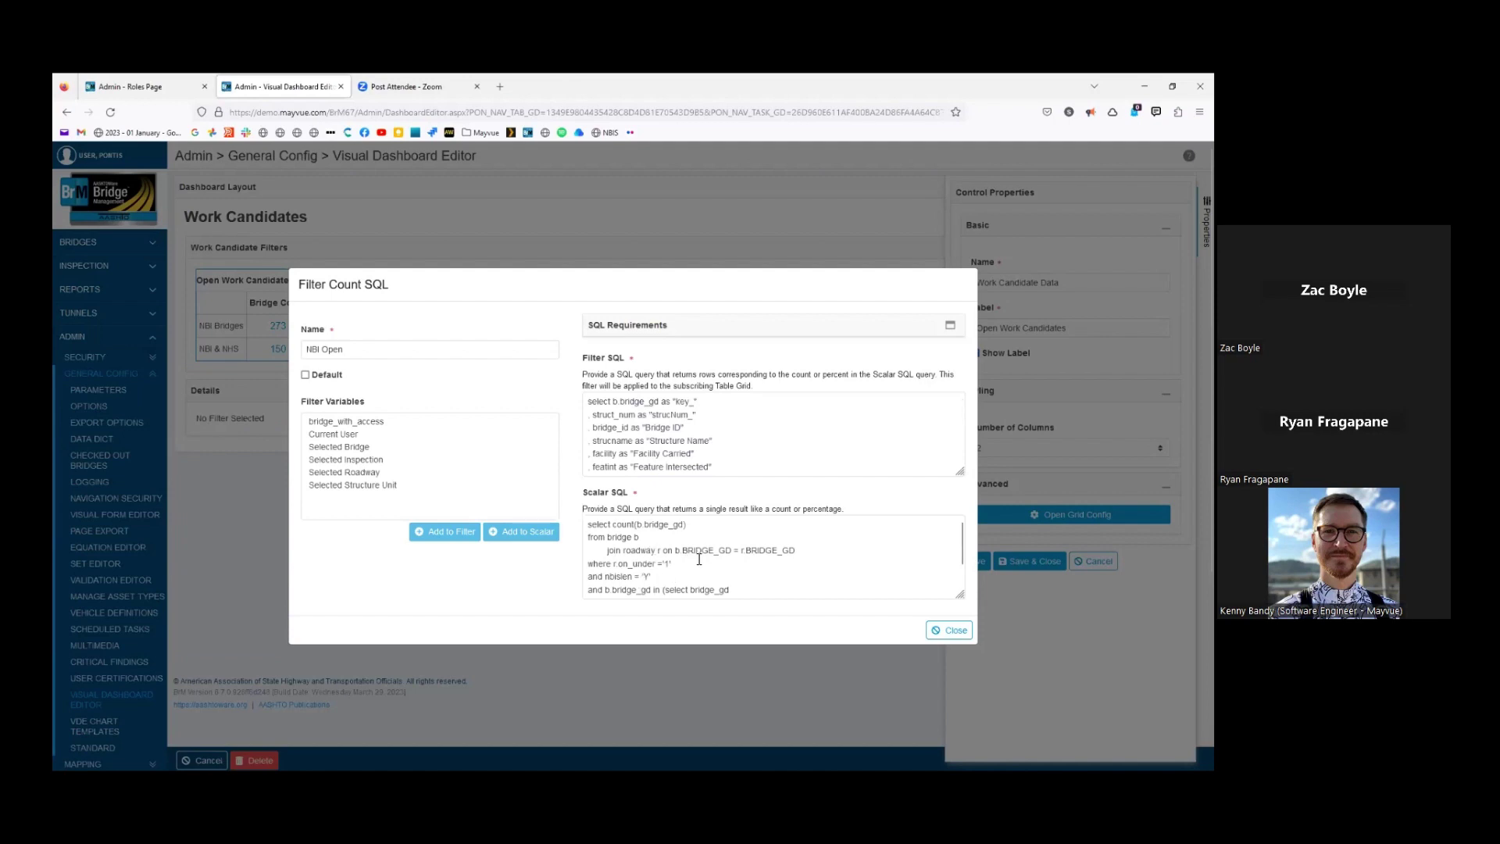
pyautogui.moveTo(629, 291); pyautogui.dragTo(614, 326)
pyautogui.click(617, 285)
pyautogui.click(676, 440)
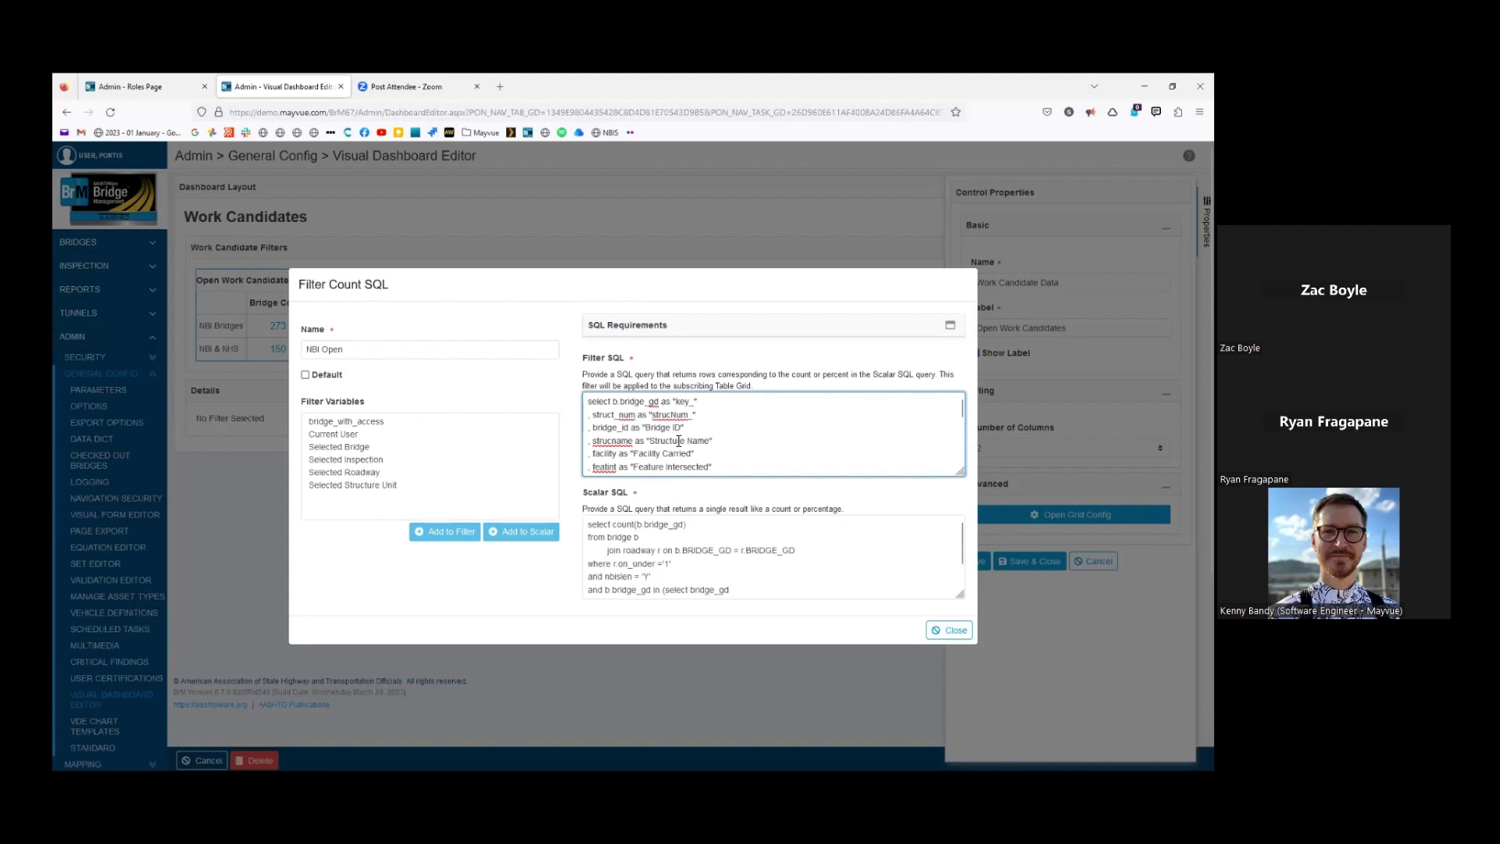
pyautogui.scroll(-5, 698, 443)
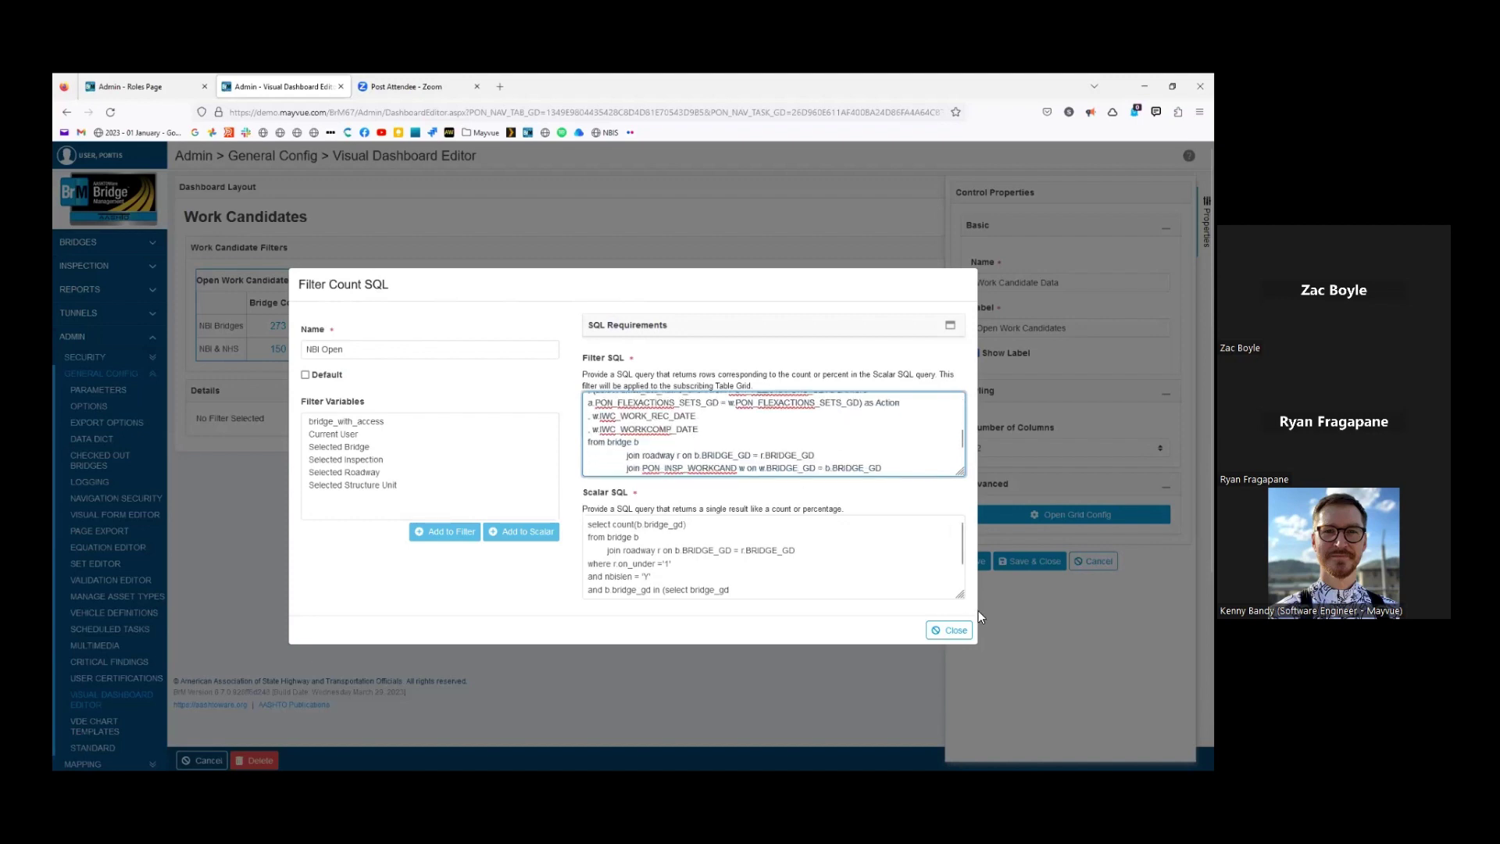
pyautogui.click(954, 636)
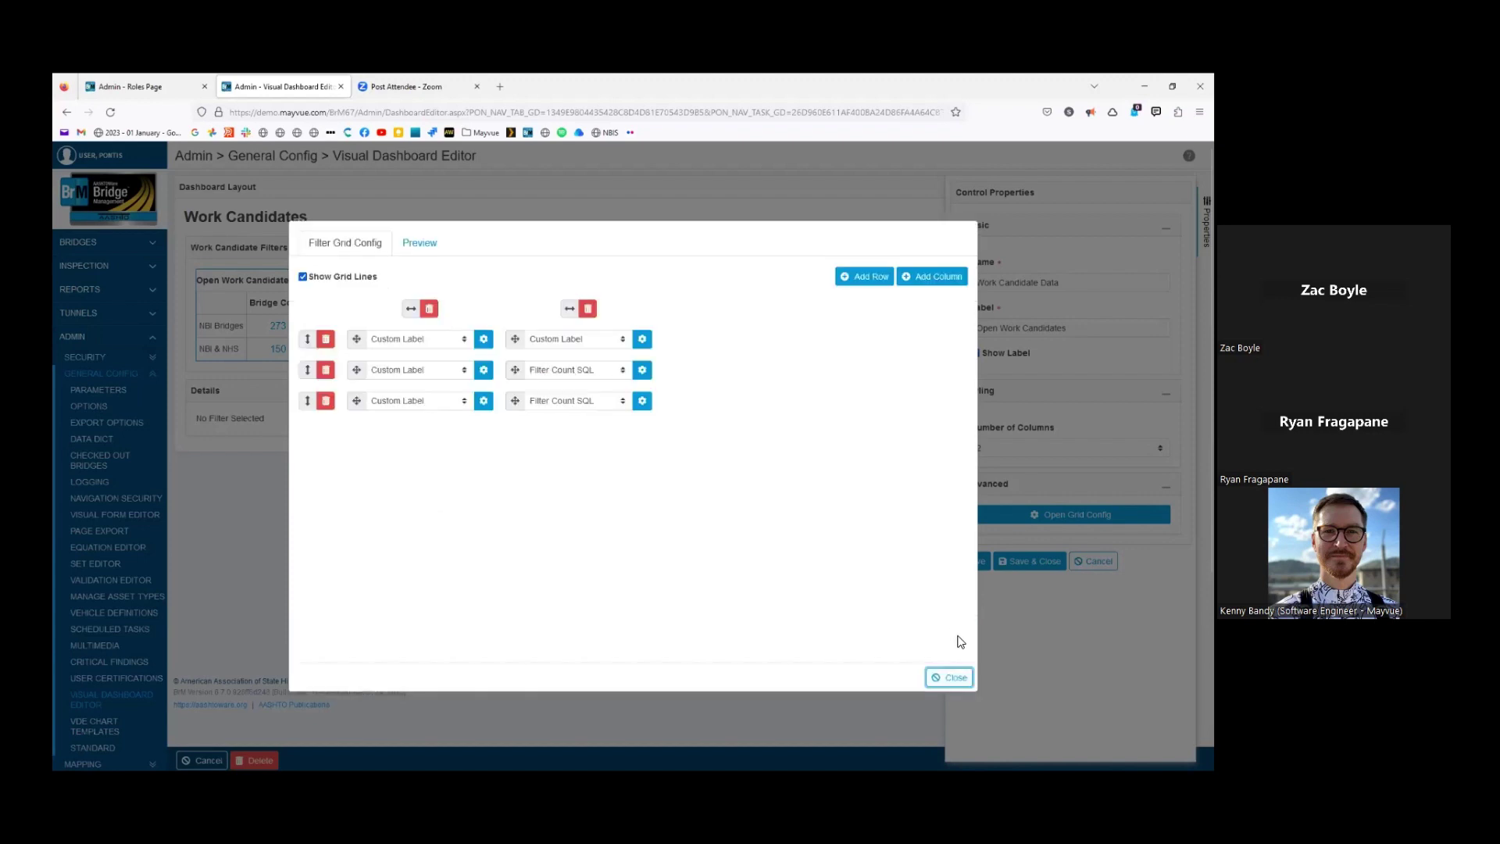
pyautogui.click(950, 677)
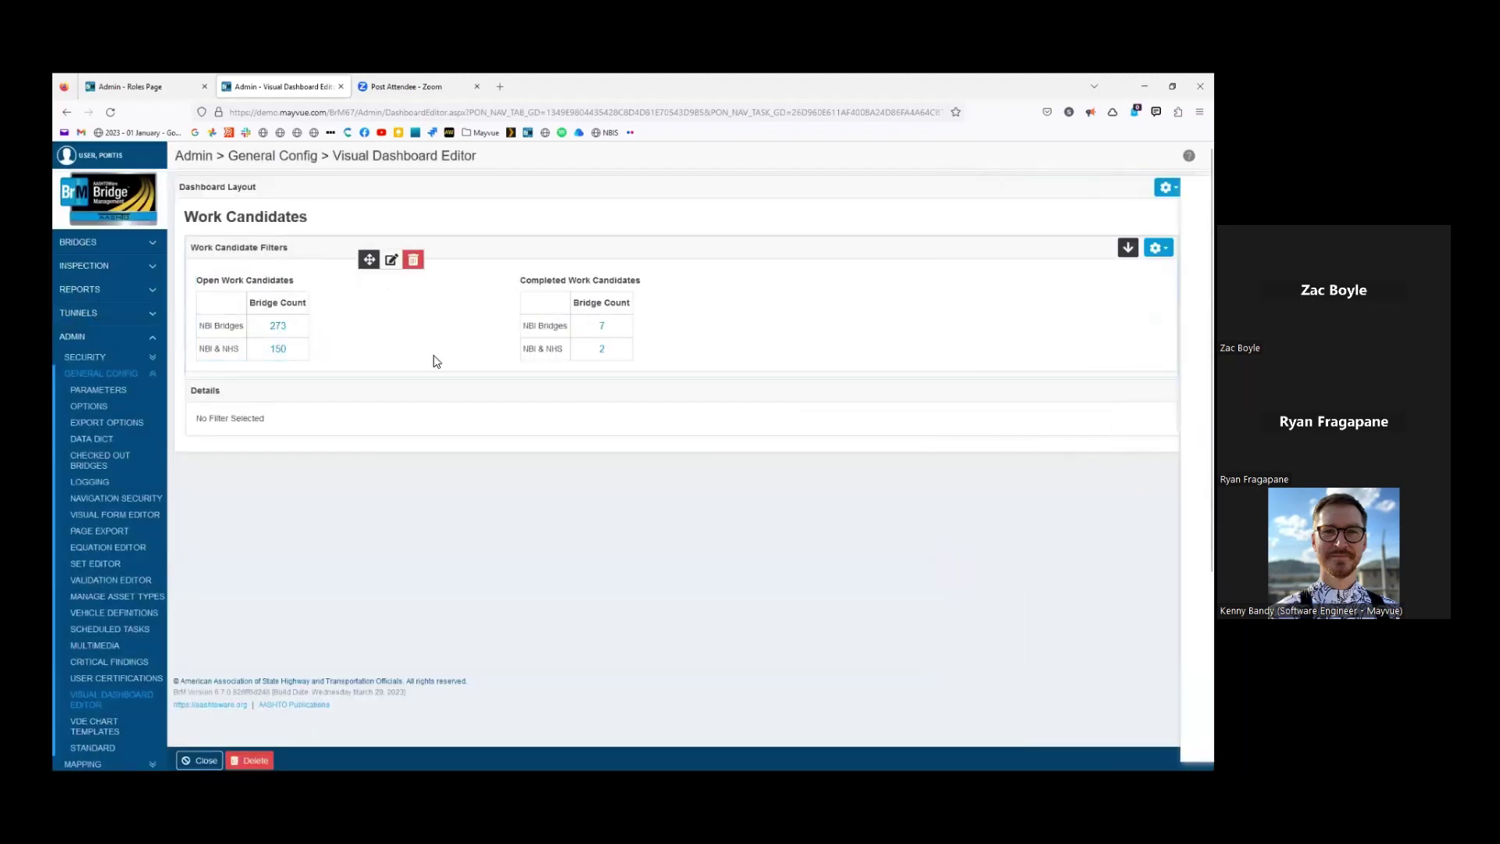
# List the open NBI Bridges work candidates in the Details section, review the rows and select both Middle Bridge records
pyautogui.click(278, 328)
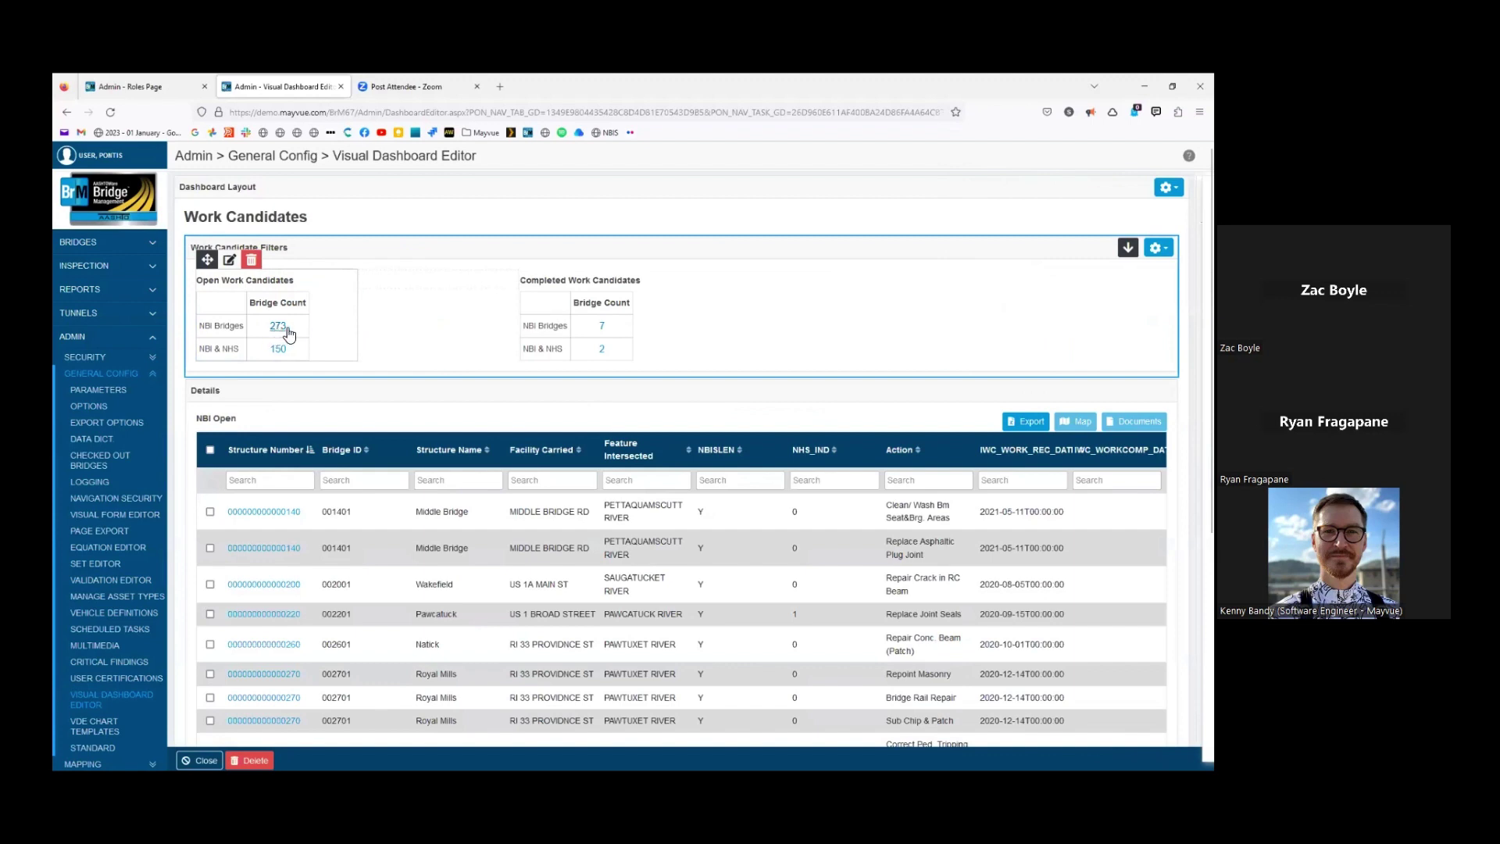
pyautogui.scroll(-5, 688, 469)
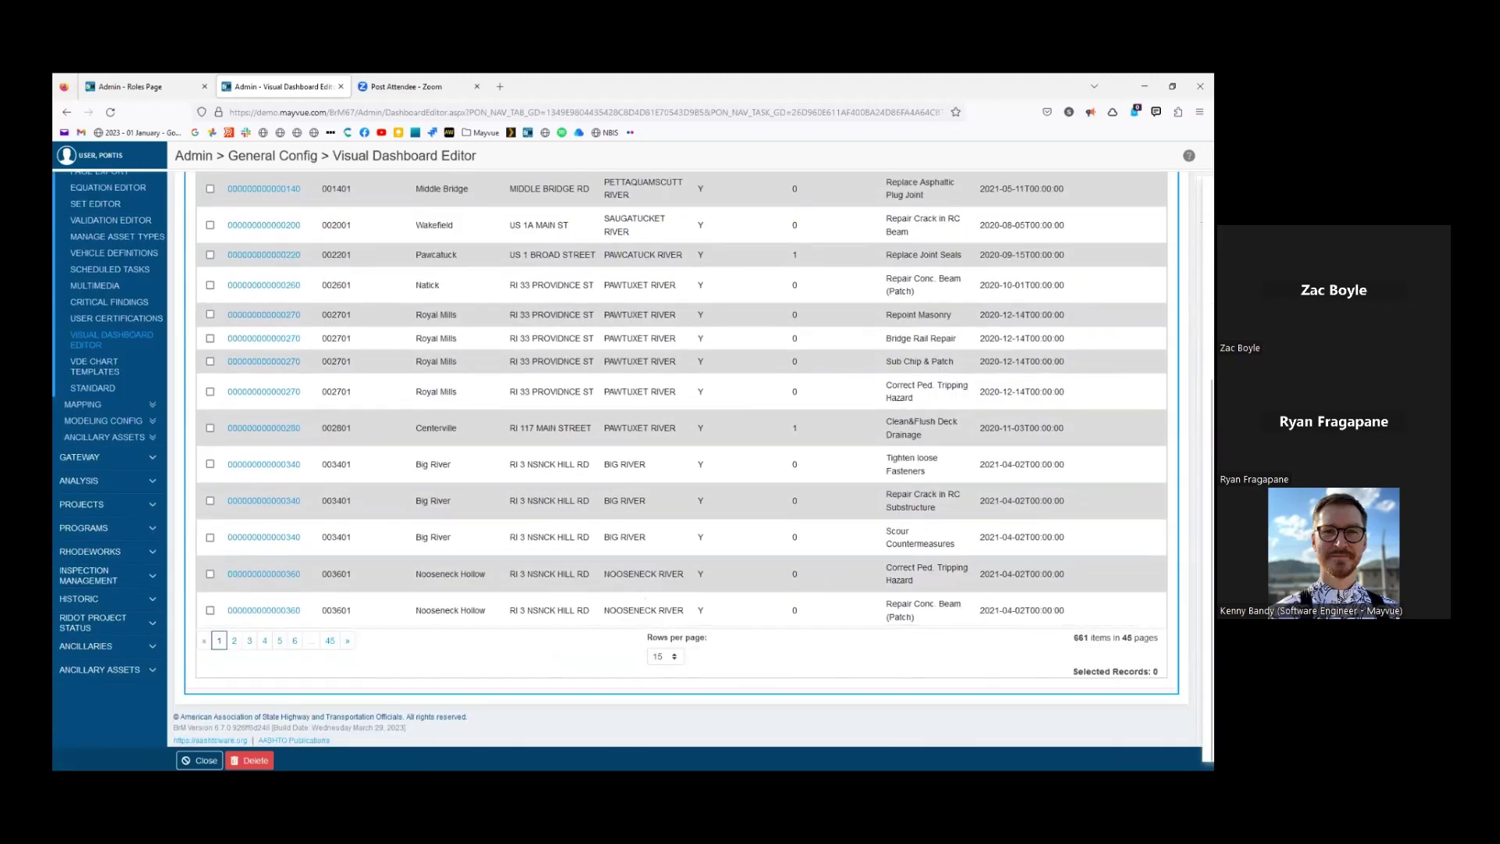
pyautogui.scroll(3, 397, 425)
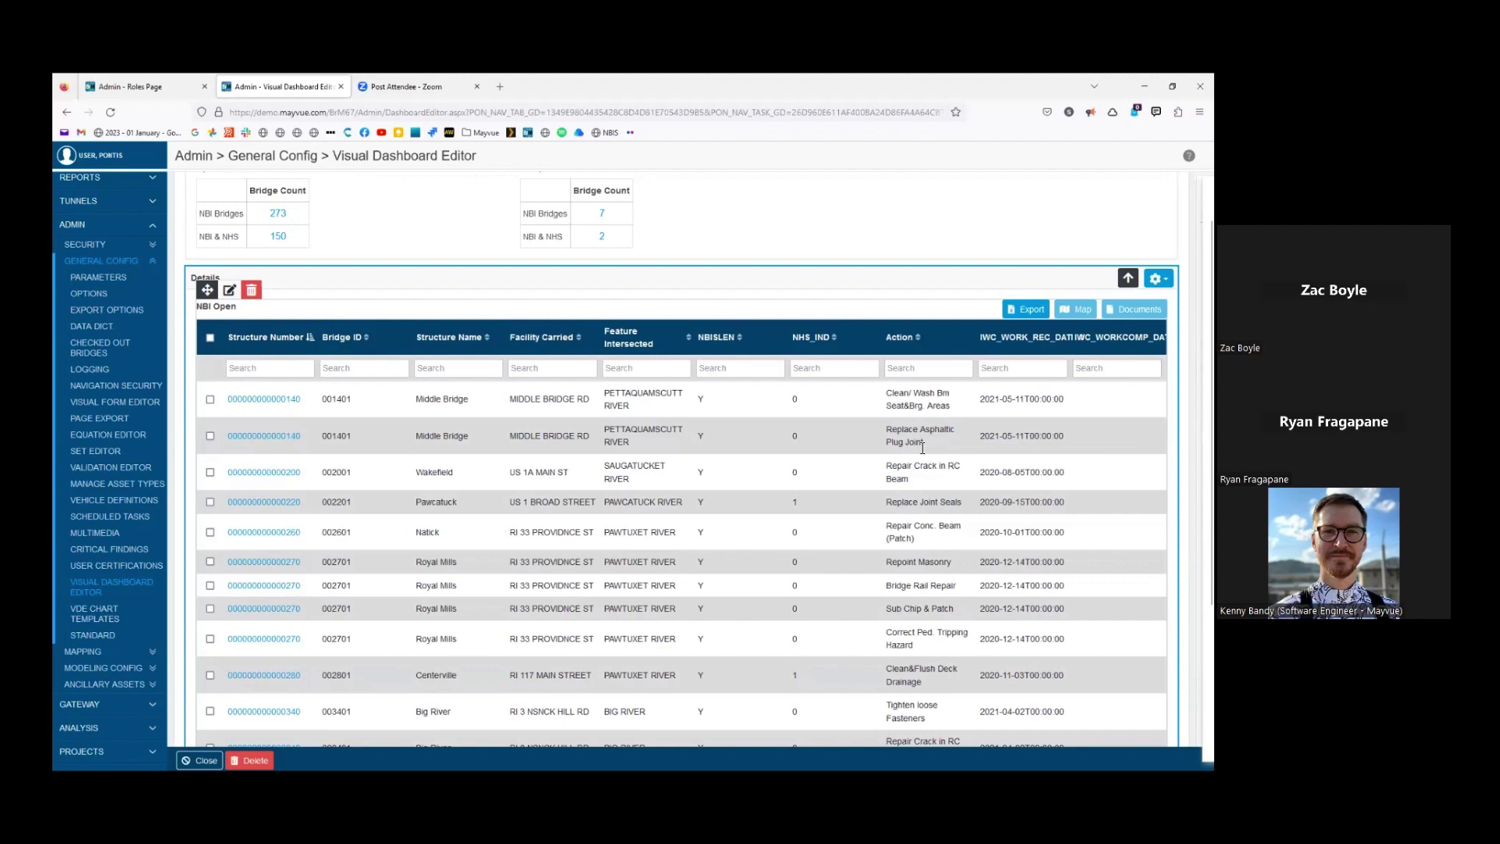
pyautogui.scroll(1, 924, 447)
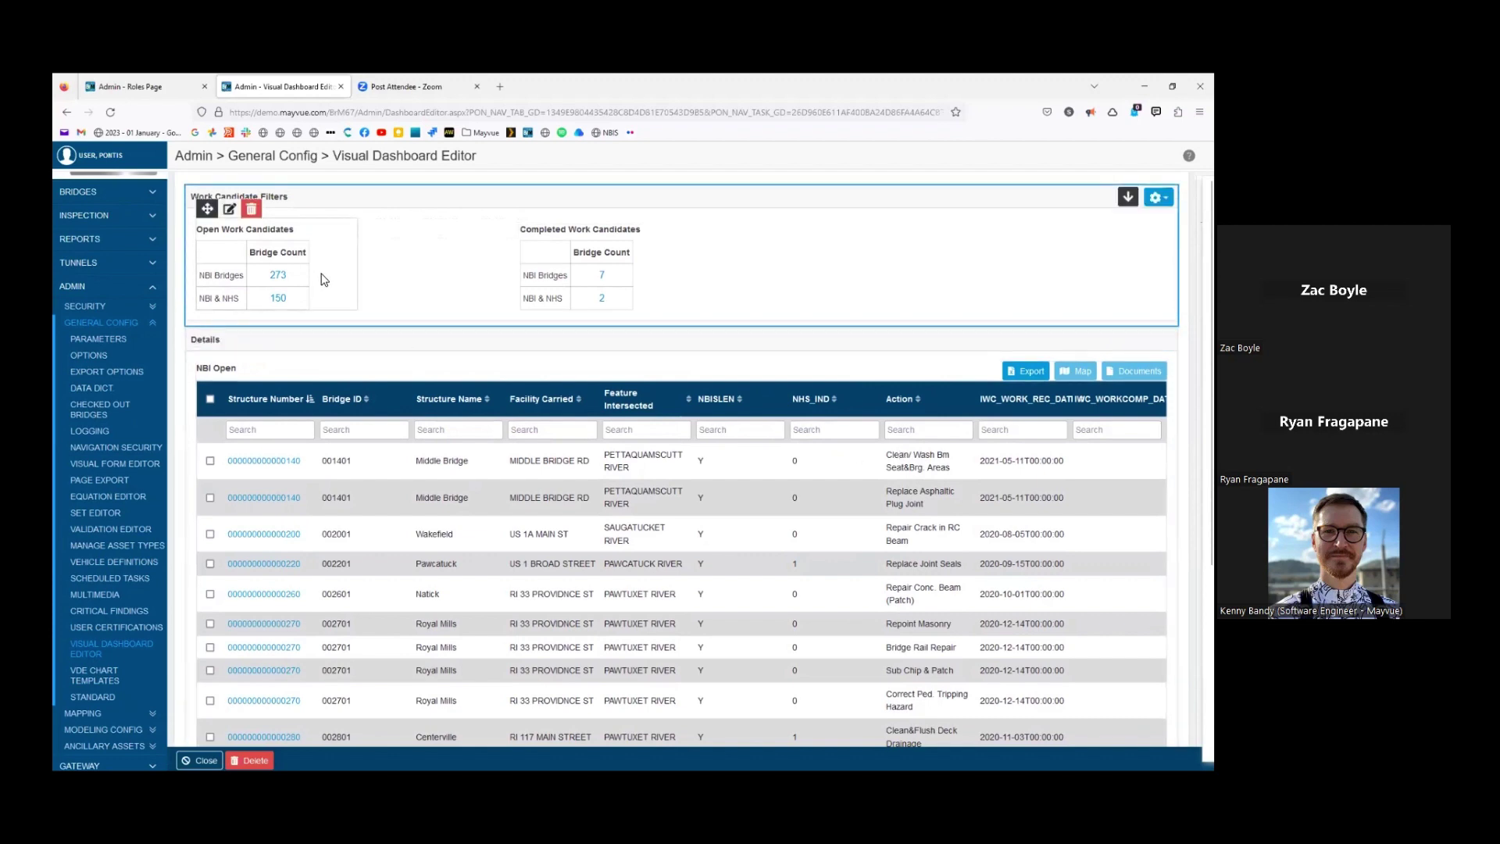
pyautogui.moveTo(377, 290)
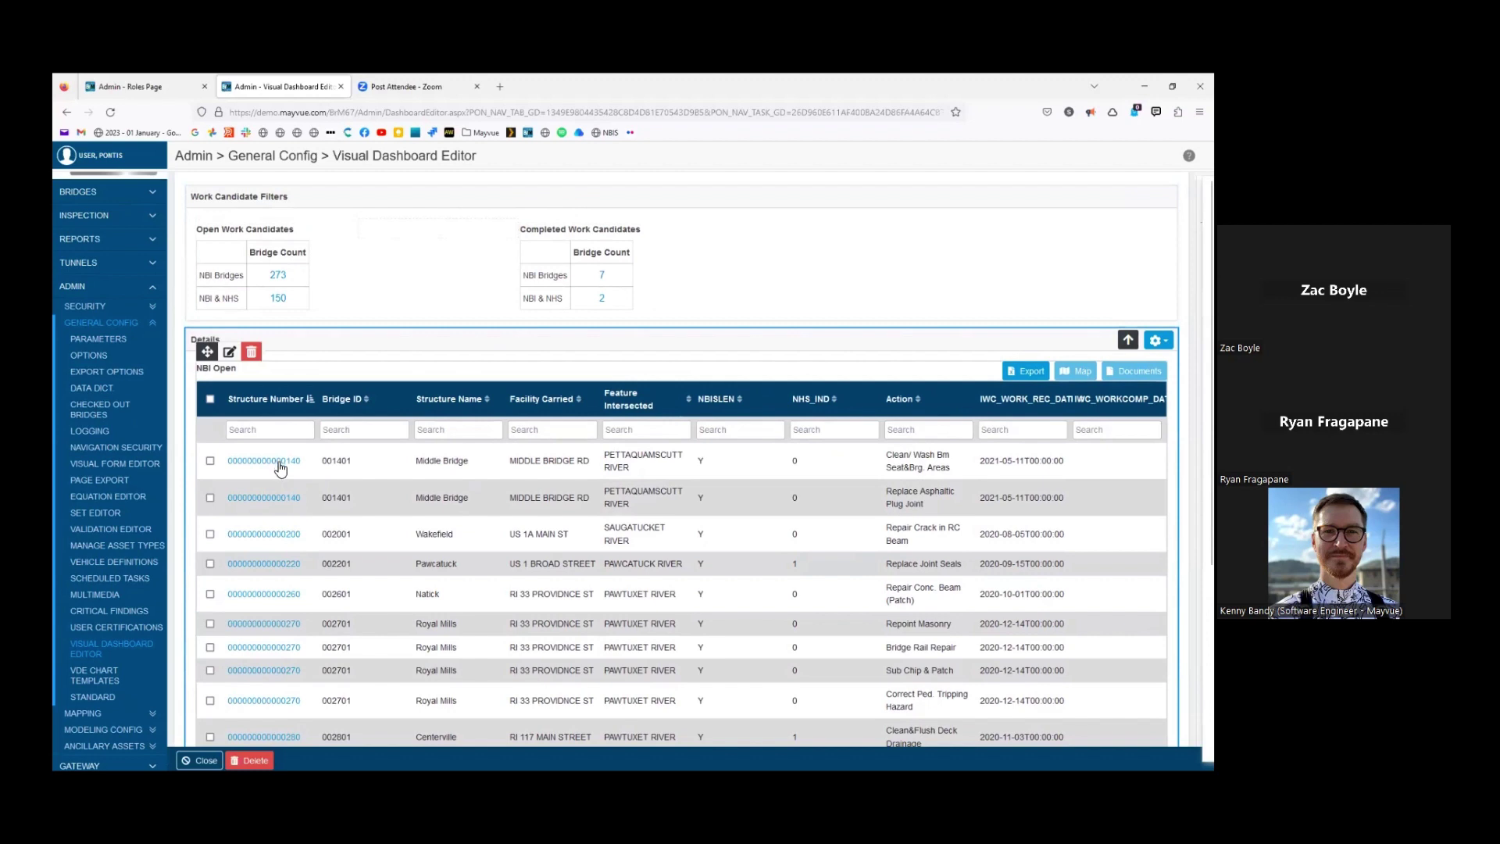
pyautogui.click(209, 461)
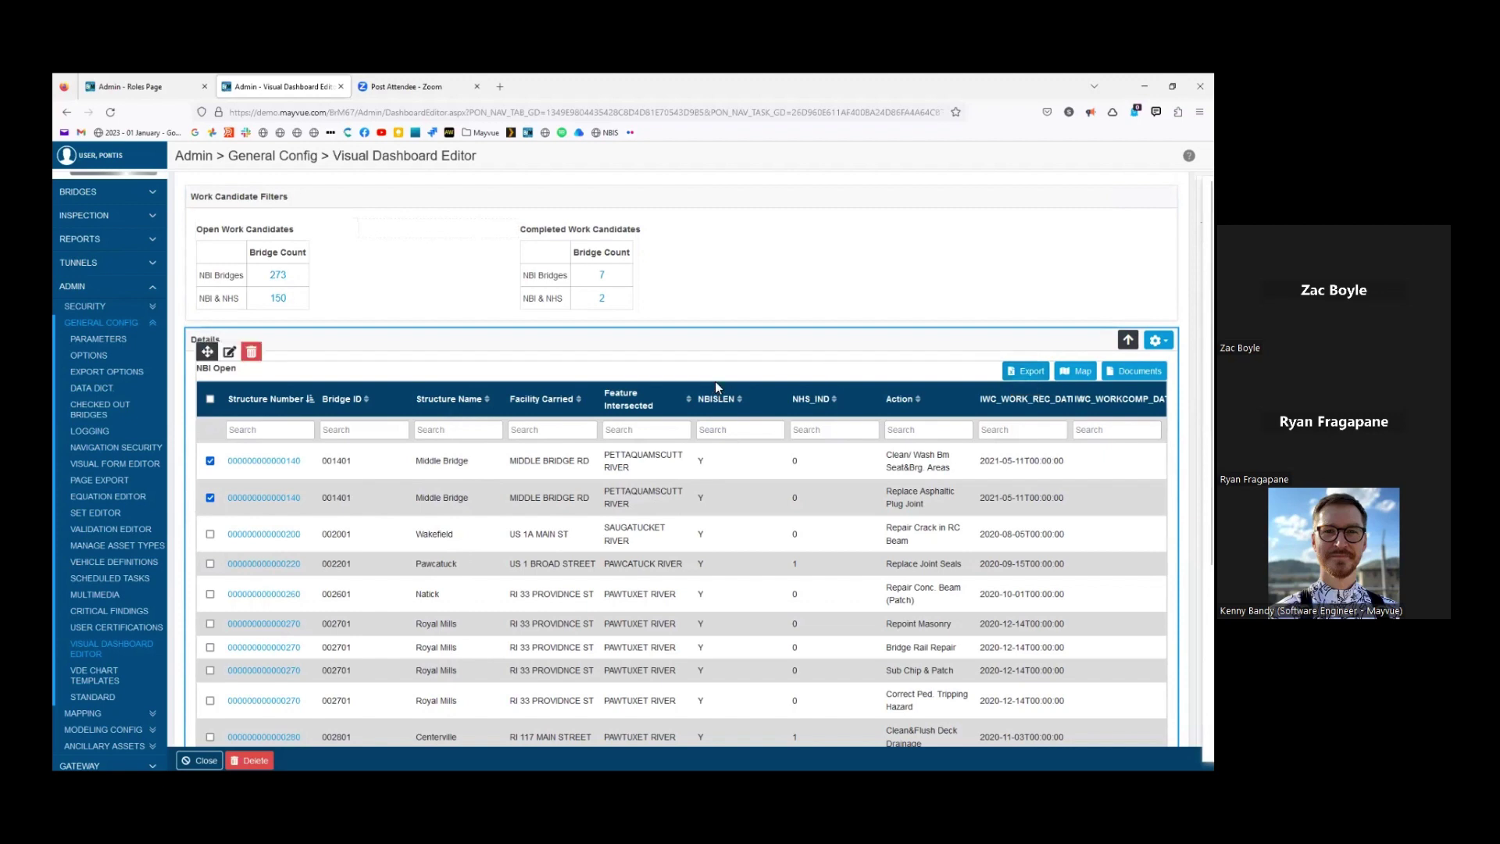
pyautogui.moveTo(645, 303)
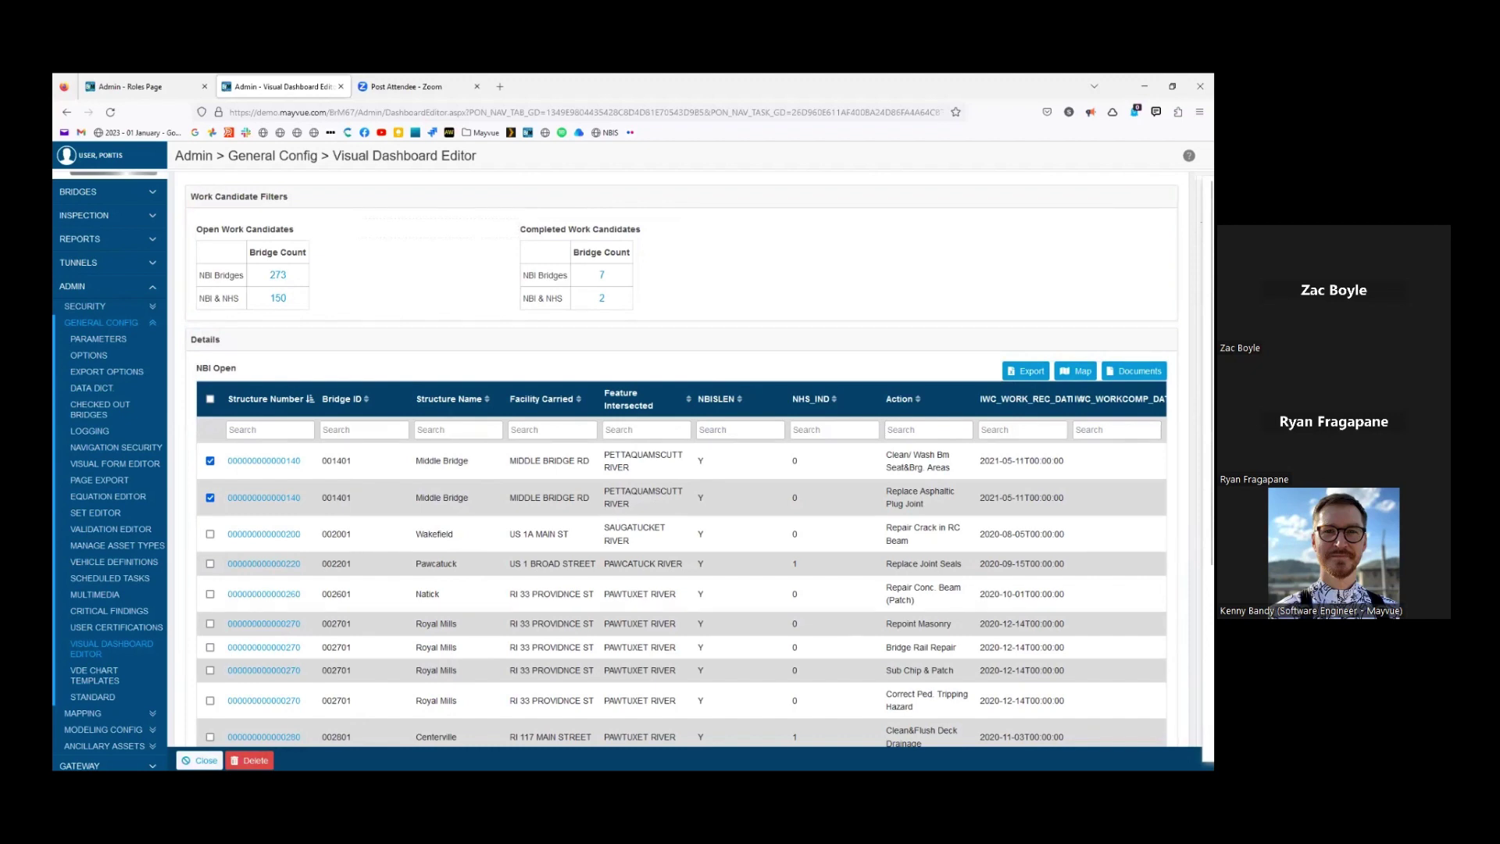
# Switch to the Example - Optimizer dashboard, list the 2nd Latest Scenario's bridge results, and close the dashboard
pyautogui.click(200, 760)
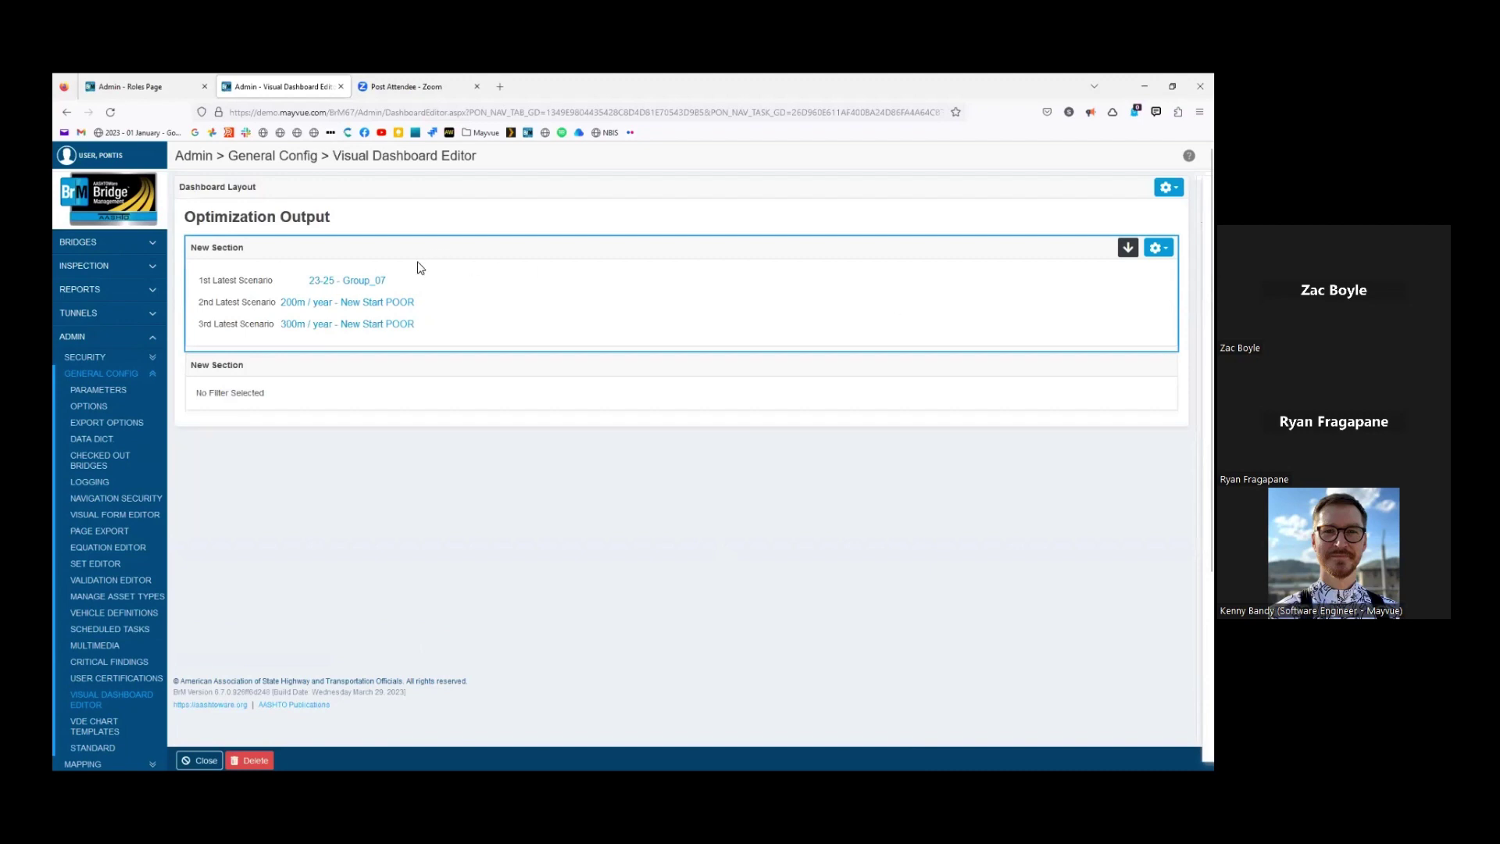
pyautogui.moveTo(267, 293)
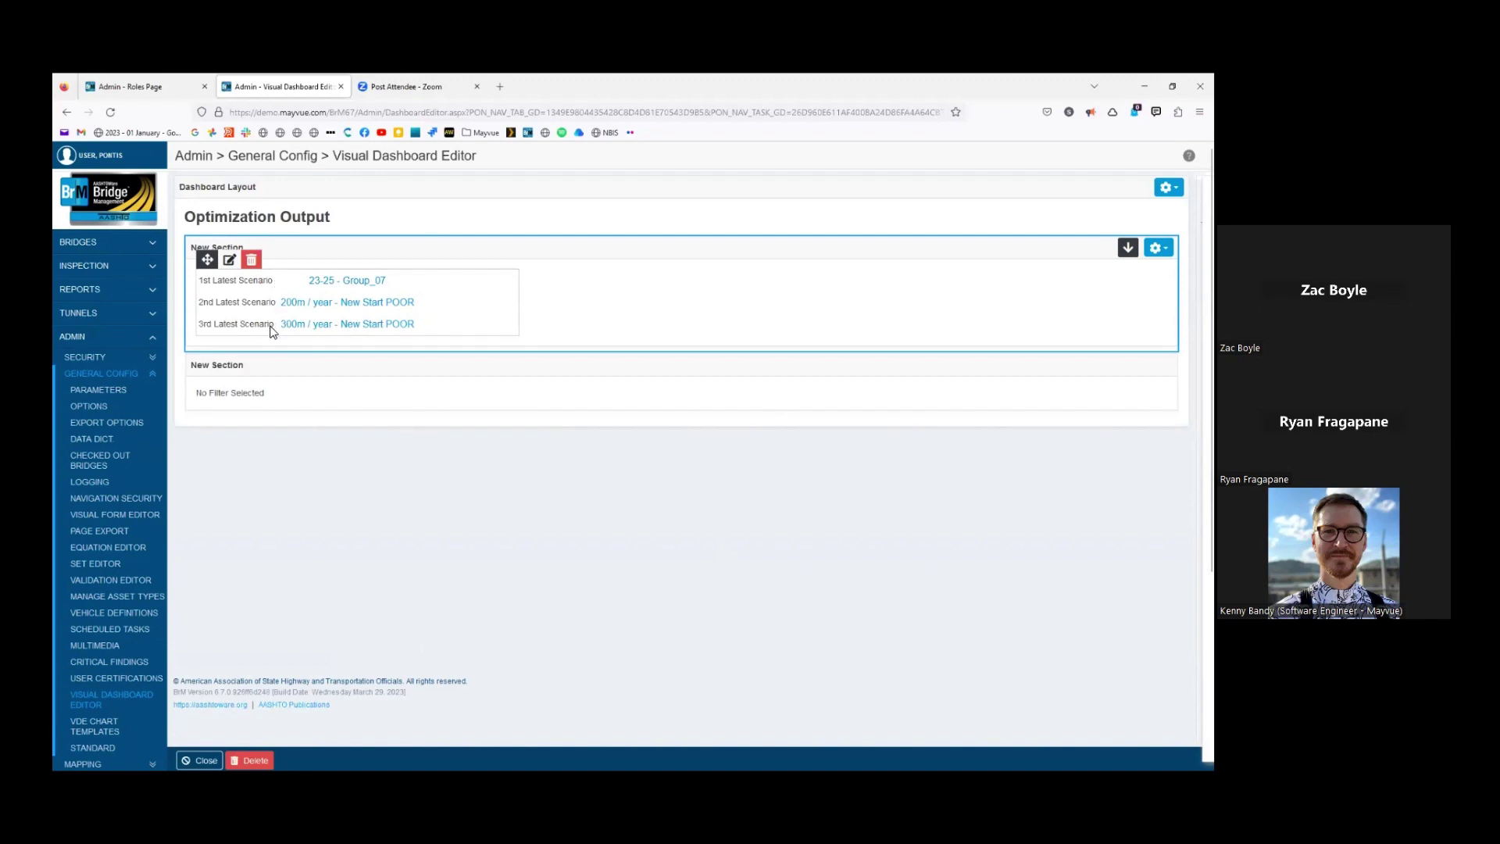
pyautogui.click(325, 309)
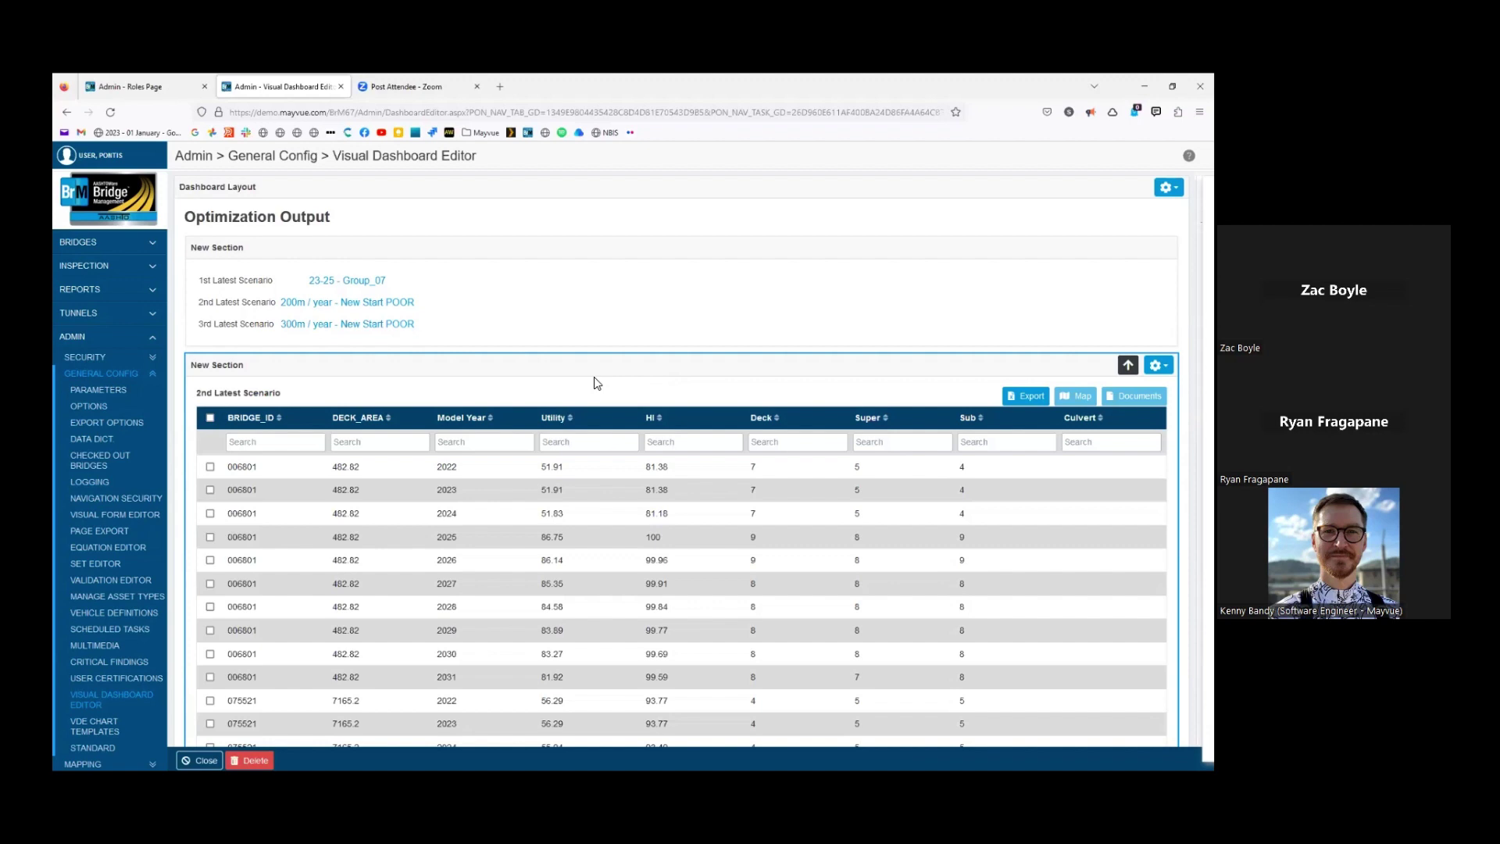
pyautogui.moveTo(336, 287)
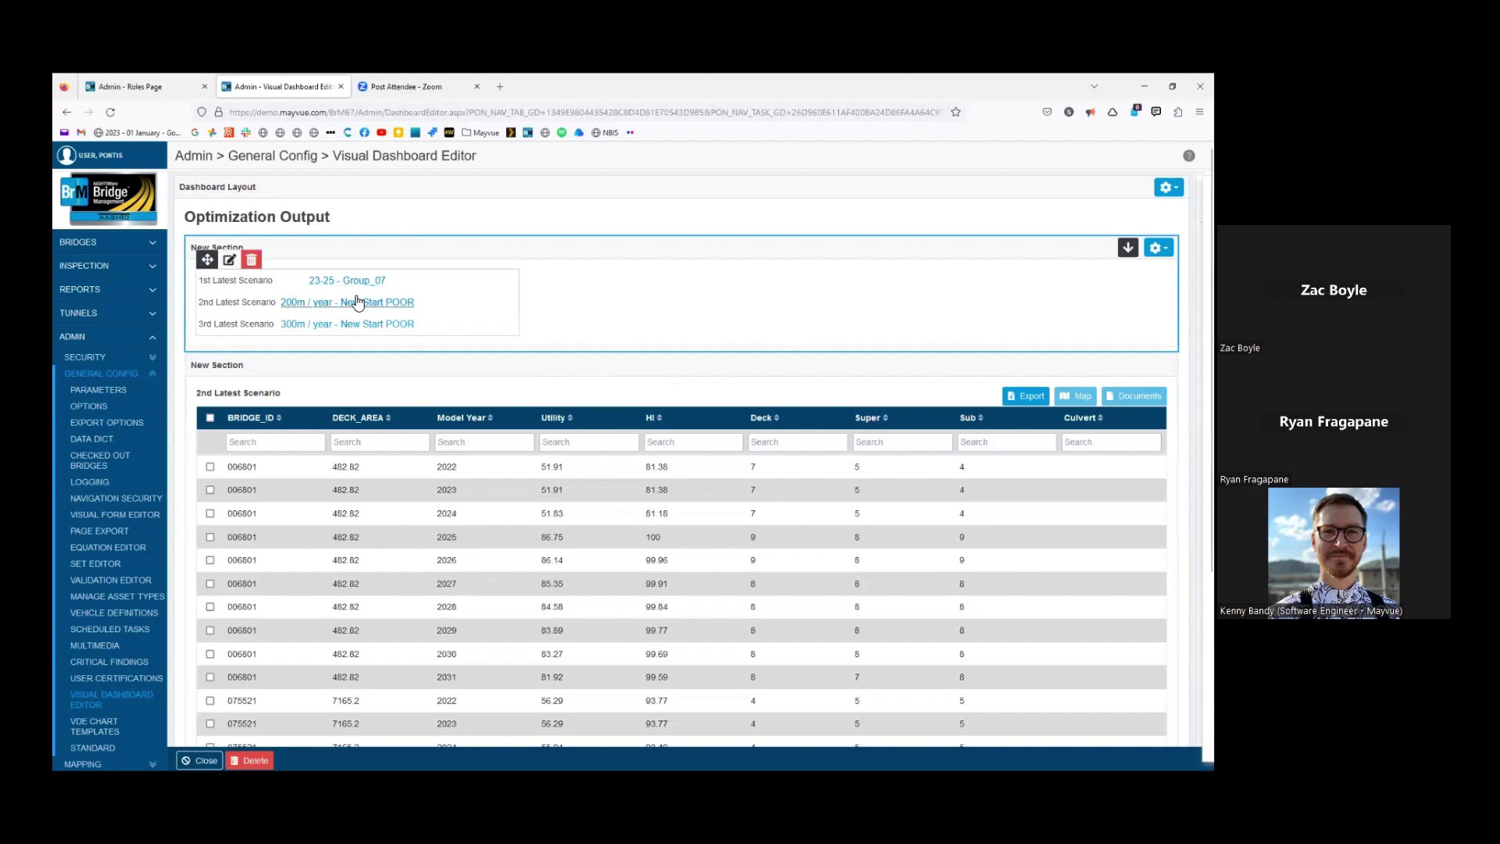
pyautogui.click(200, 761)
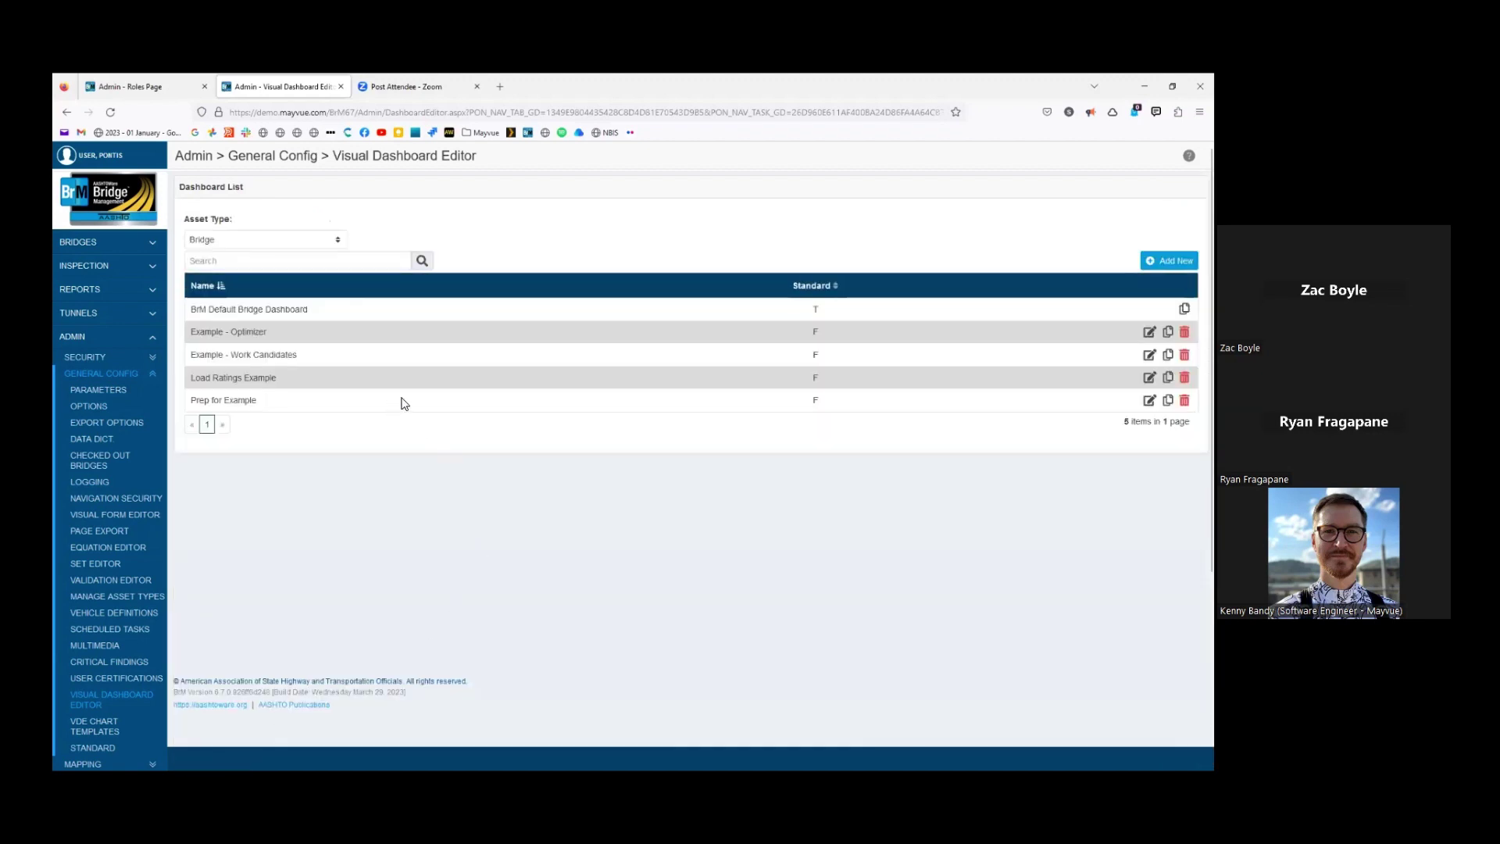
# Start a copy of BrM Default Bridge Dashboard, drill into the Bridge Condition chart's Poor slice, review the sections, and cancel the copy
pyautogui.click(1184, 308)
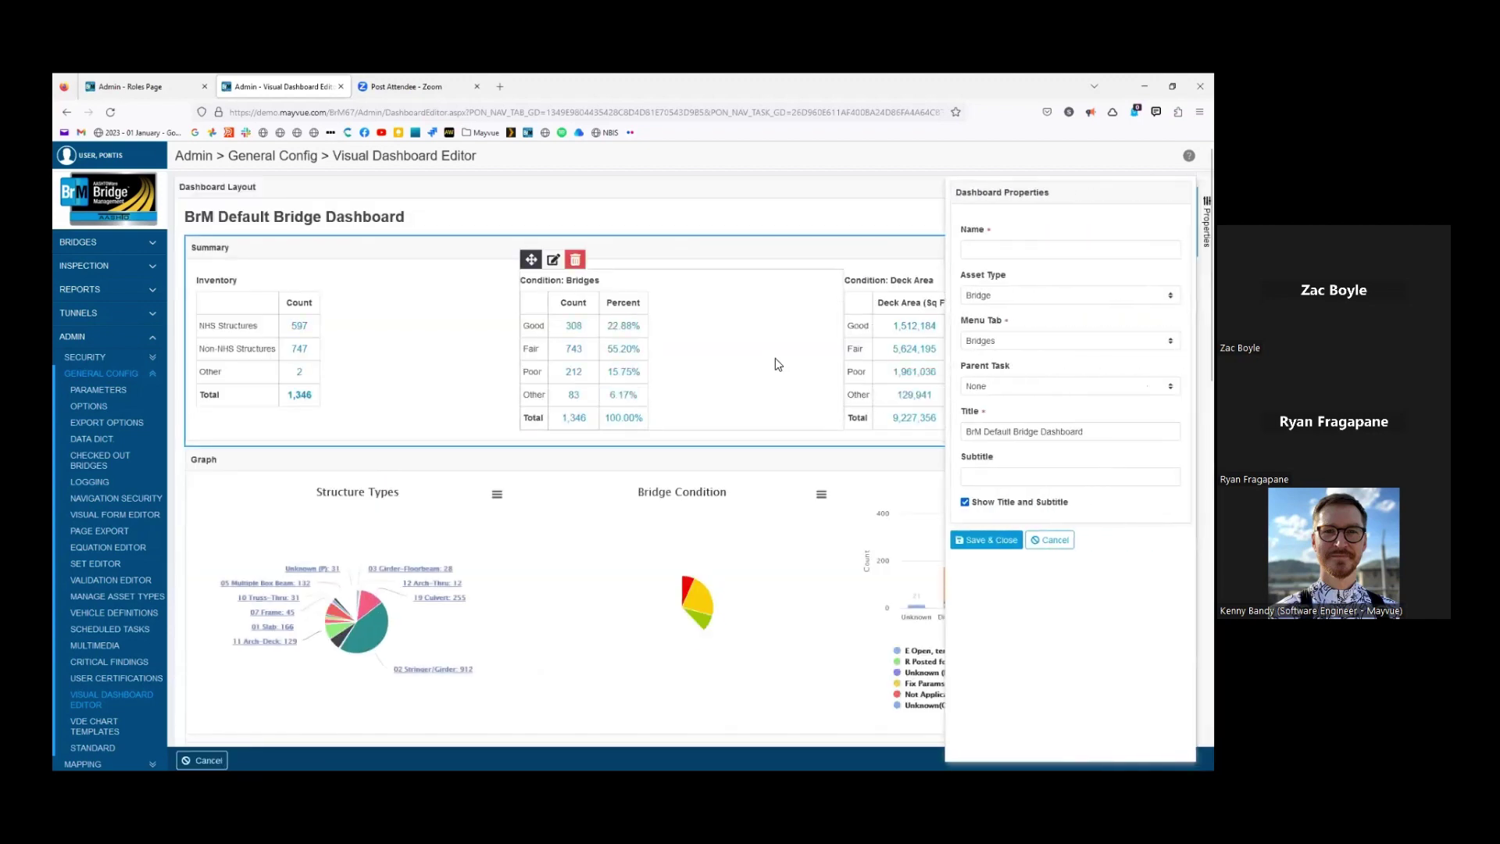
pyautogui.scroll(-2, 790, 518)
pyautogui.scroll(-2, 791, 518)
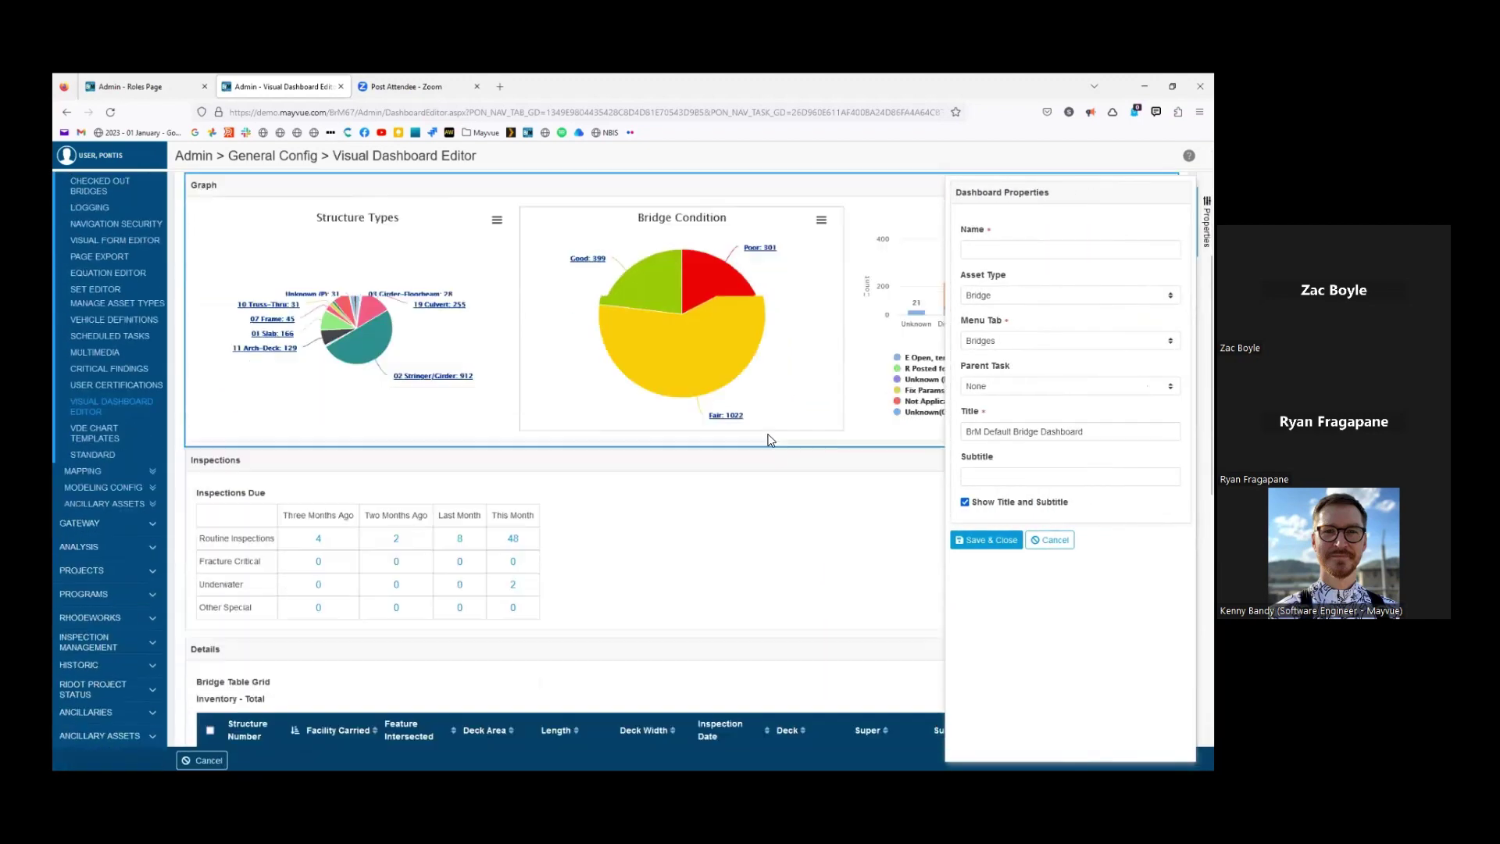
pyautogui.click(723, 242)
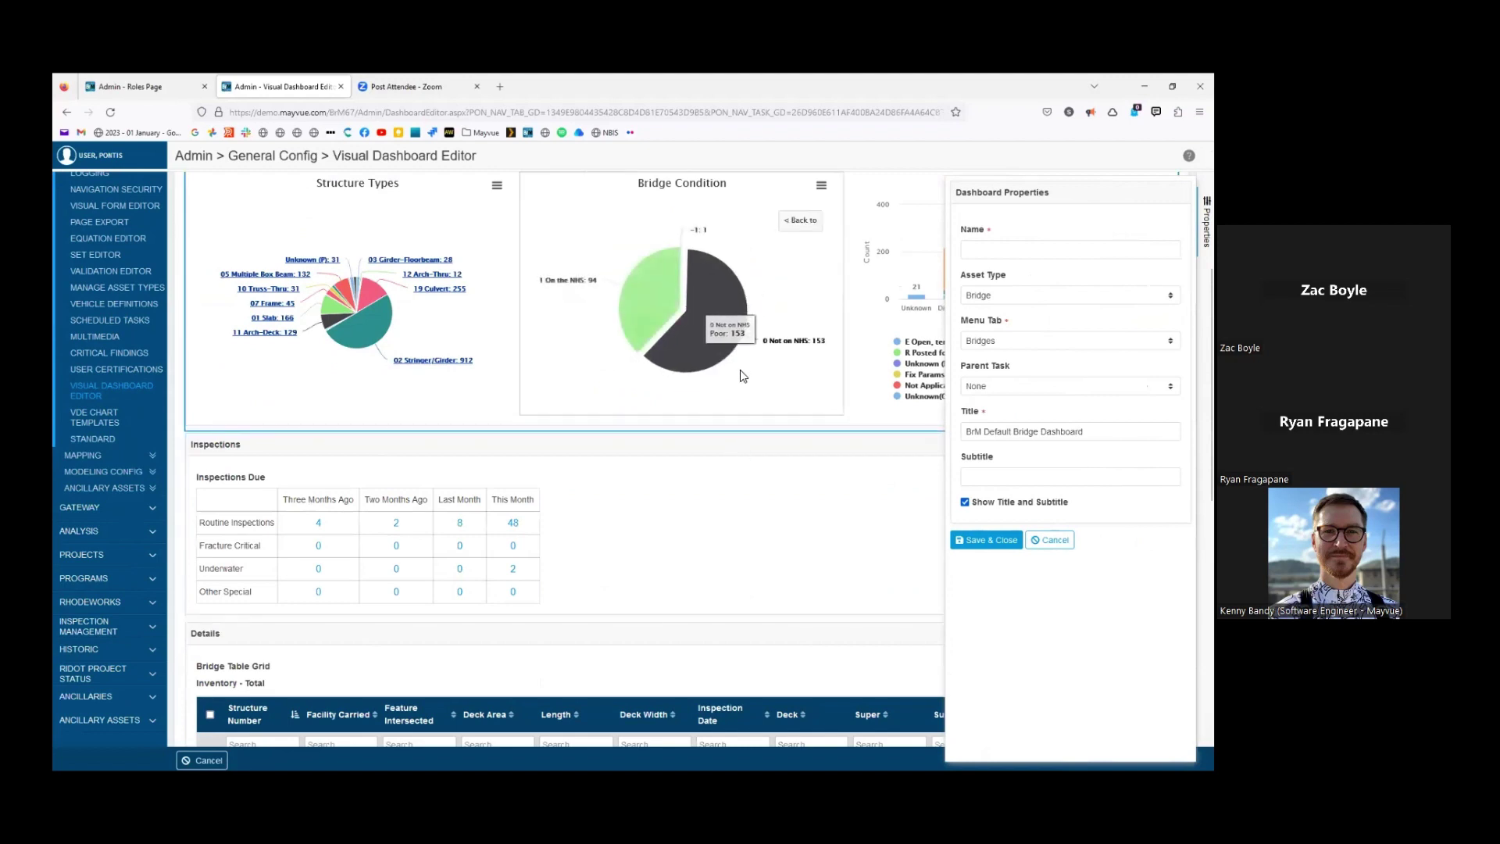
pyautogui.scroll(-2, 738, 375)
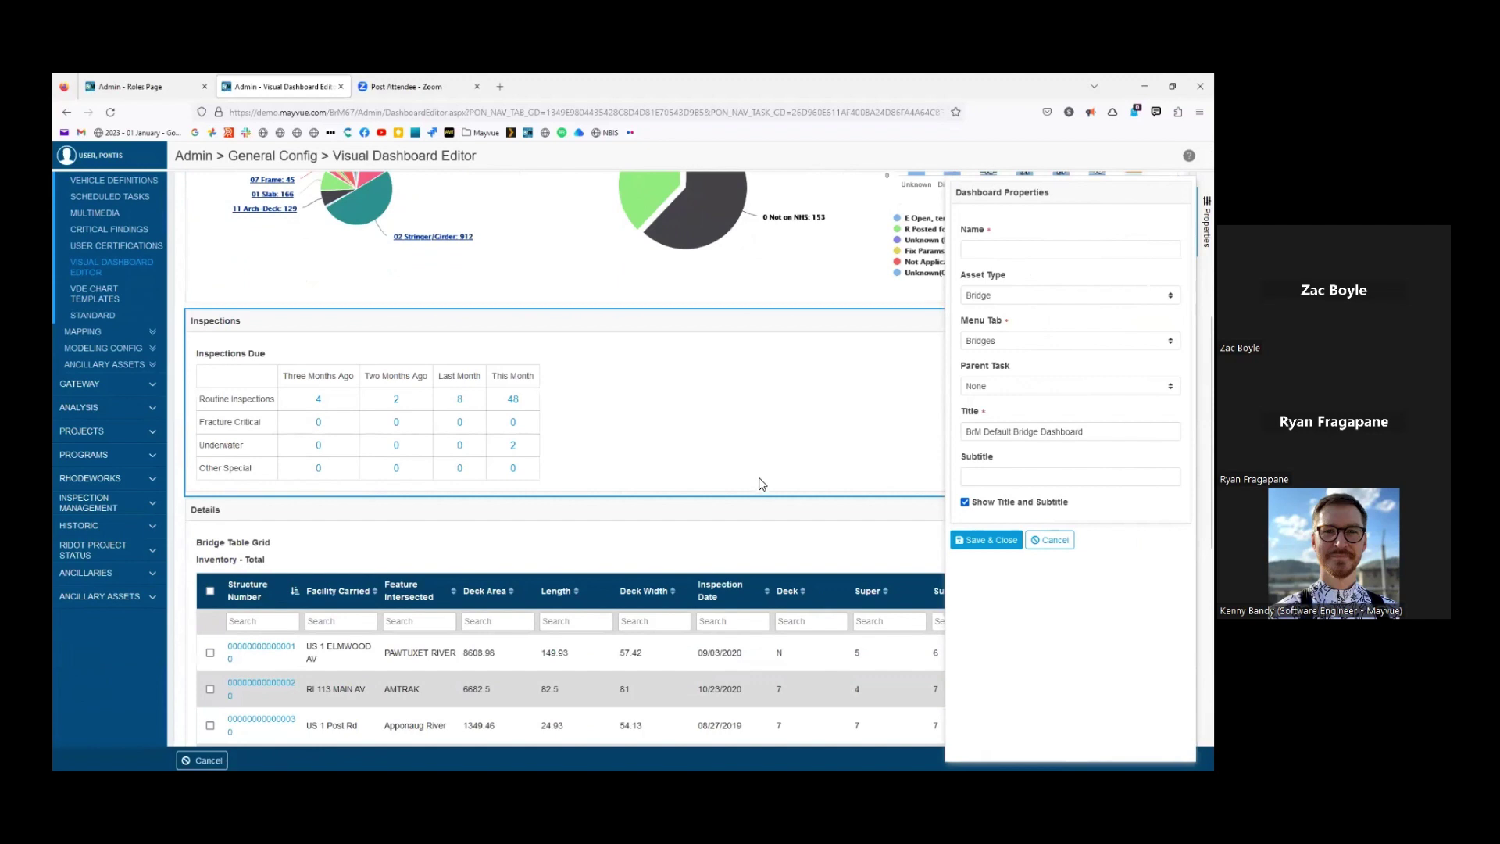
pyautogui.scroll(1, 764, 478)
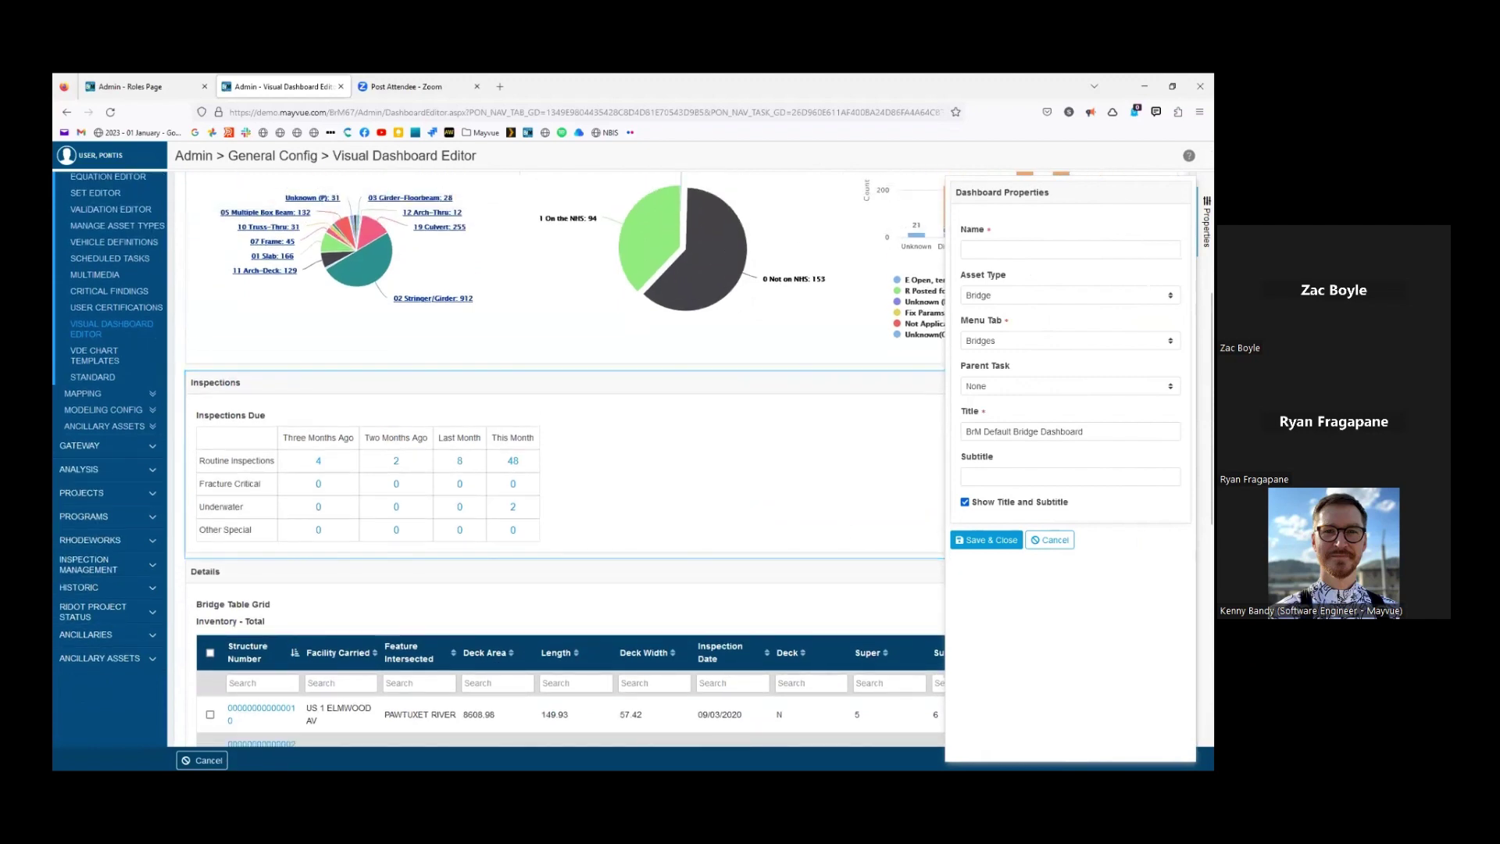
pyautogui.click(1049, 540)
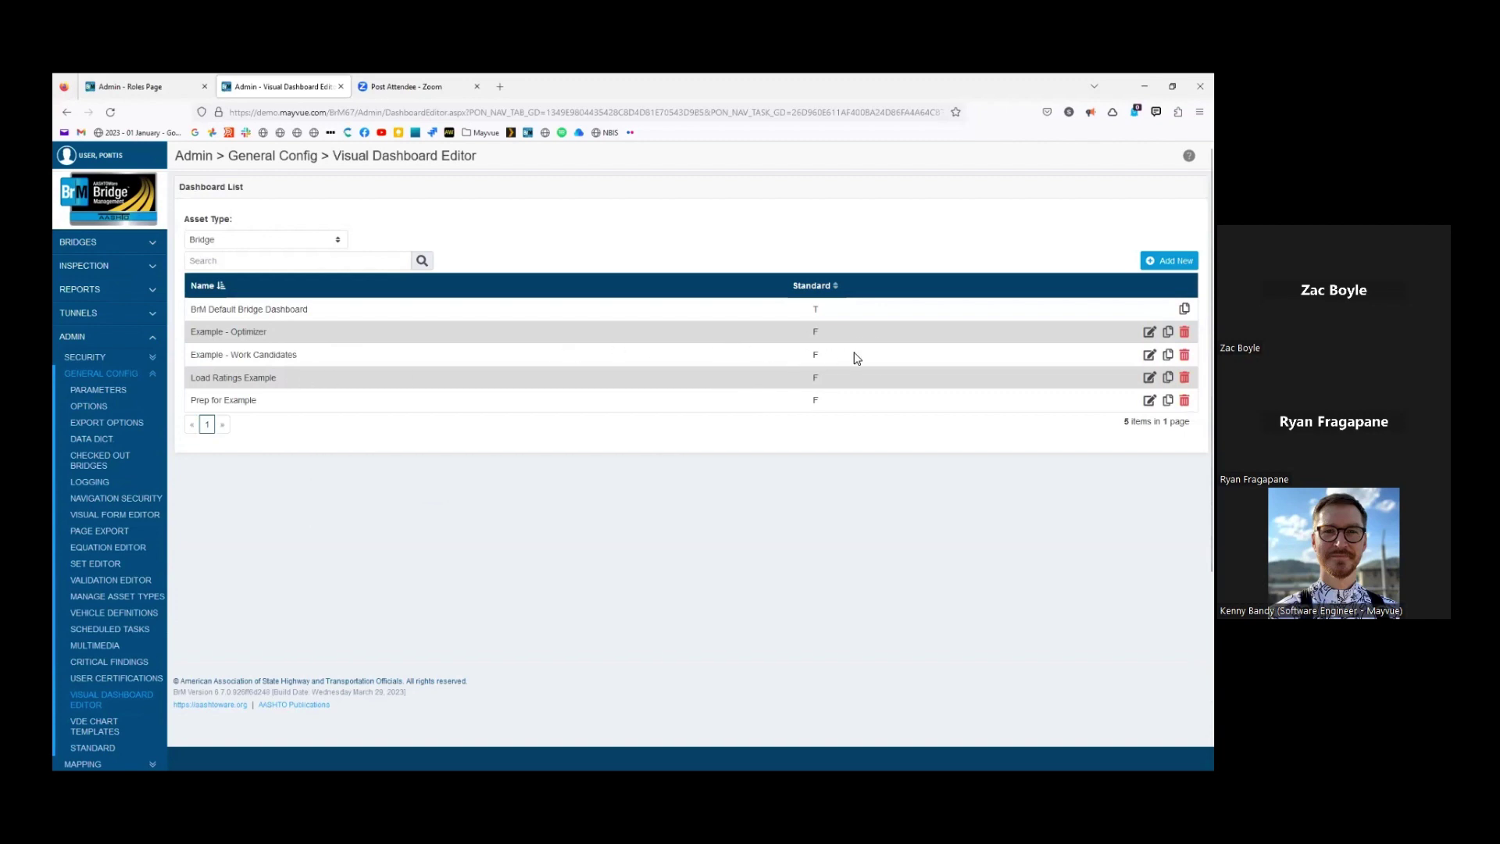
# Try to open the Bridge Condition chart's properties in a new copy of BrM Default Bridge Dashboard, and cancel the copy
pyautogui.click(1185, 309)
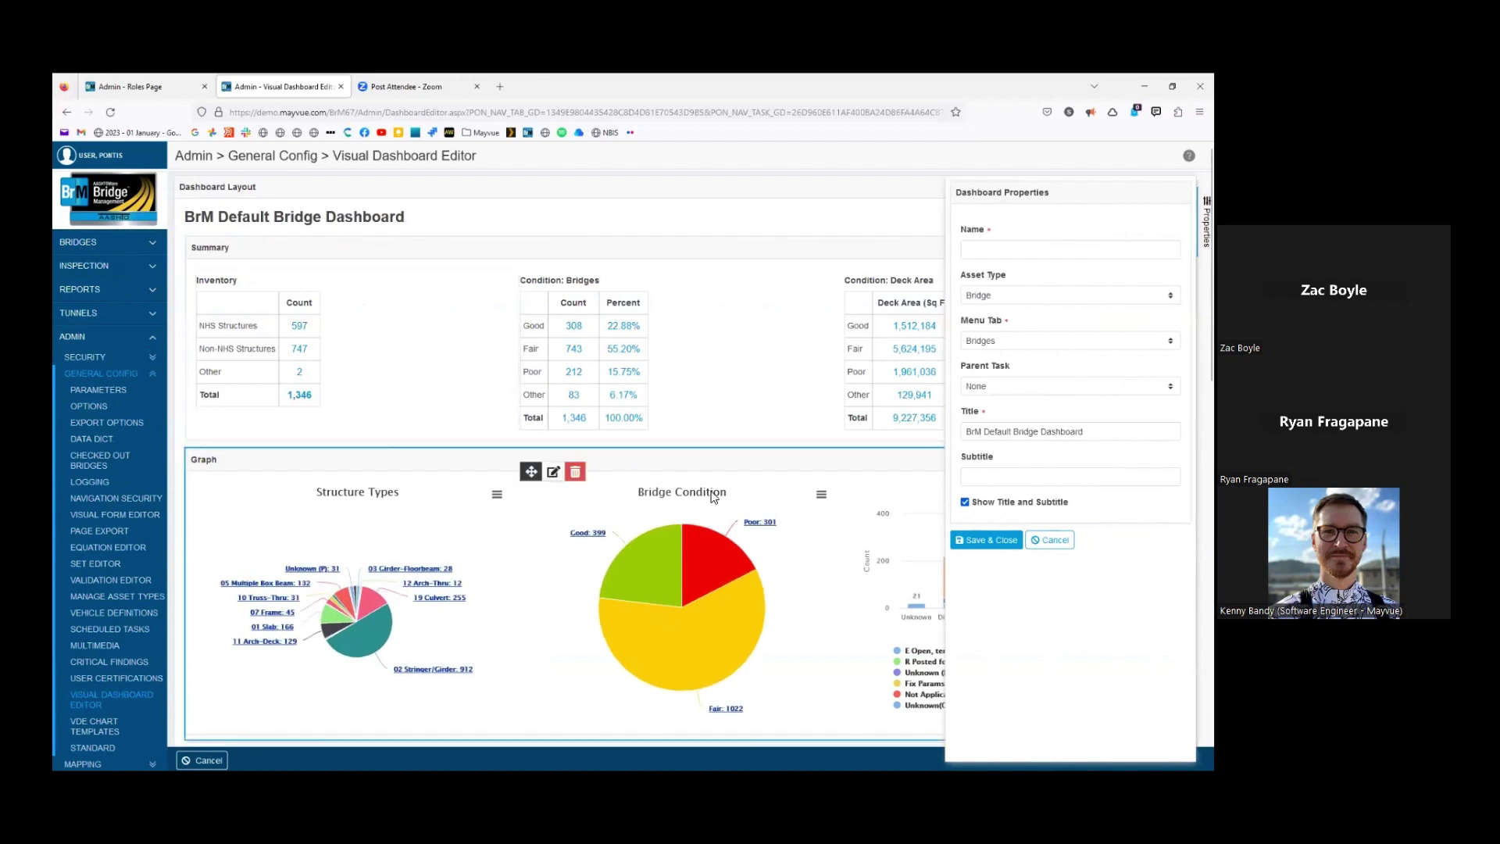
pyautogui.moveTo(769, 530)
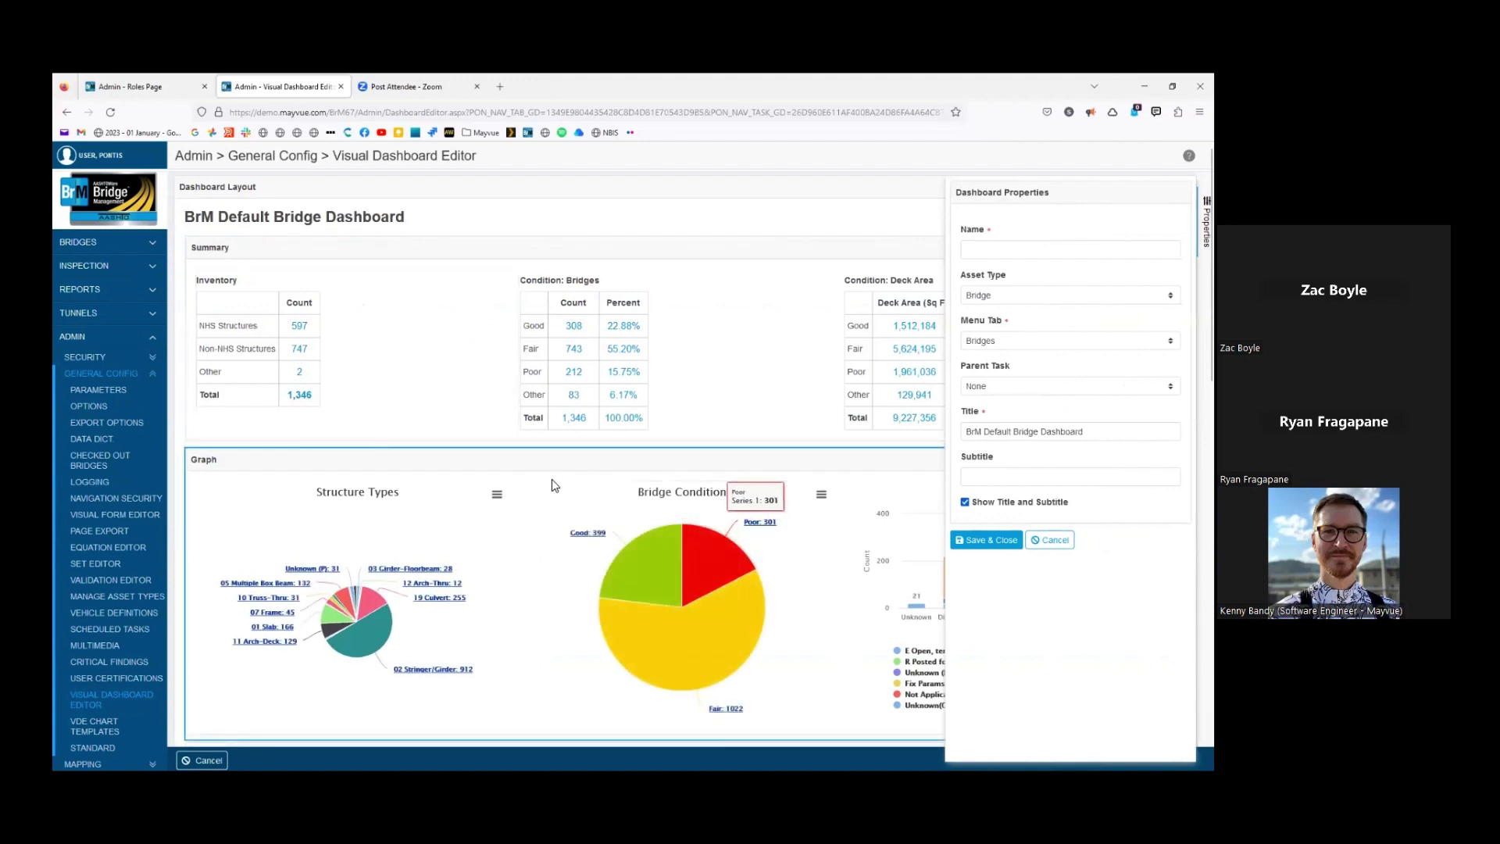
pyautogui.click(554, 475)
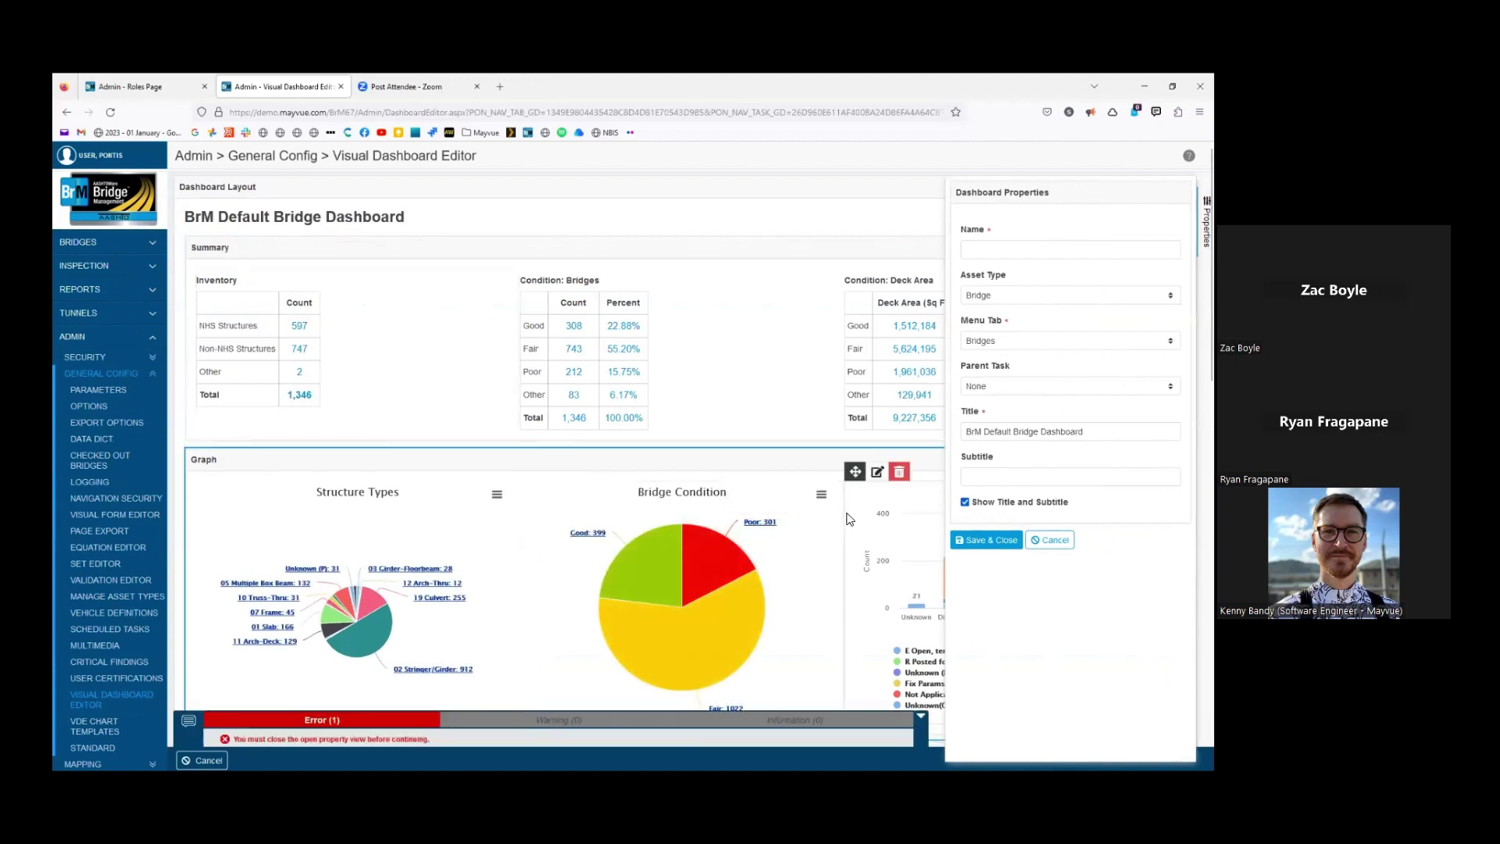
pyautogui.click(1049, 540)
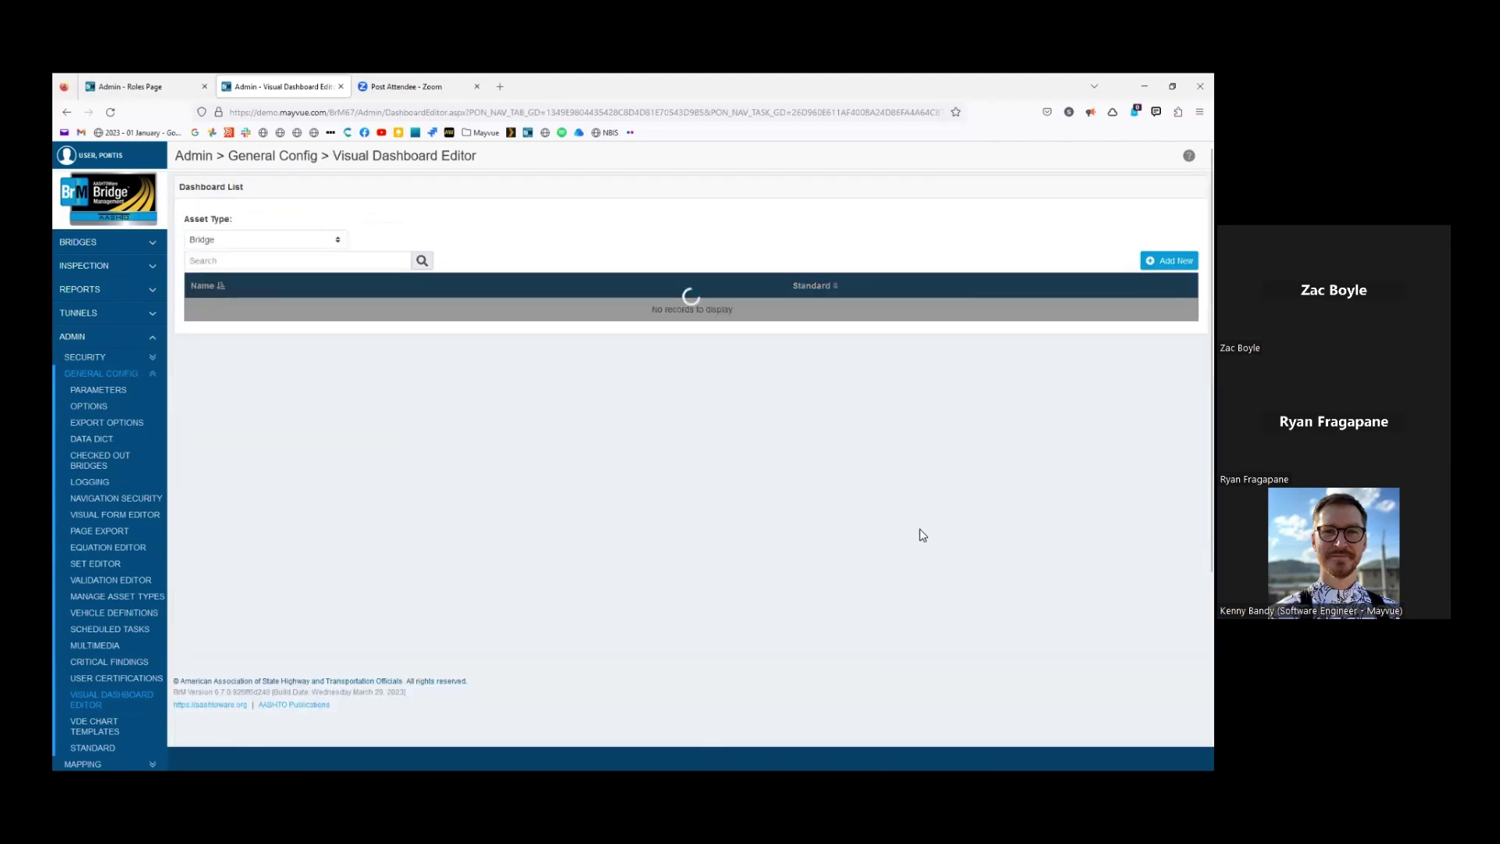
# Review the Graph and Inspections sections in another copy of BrM Default Bridge Dashboard, and discard the copy
pyautogui.click(1185, 309)
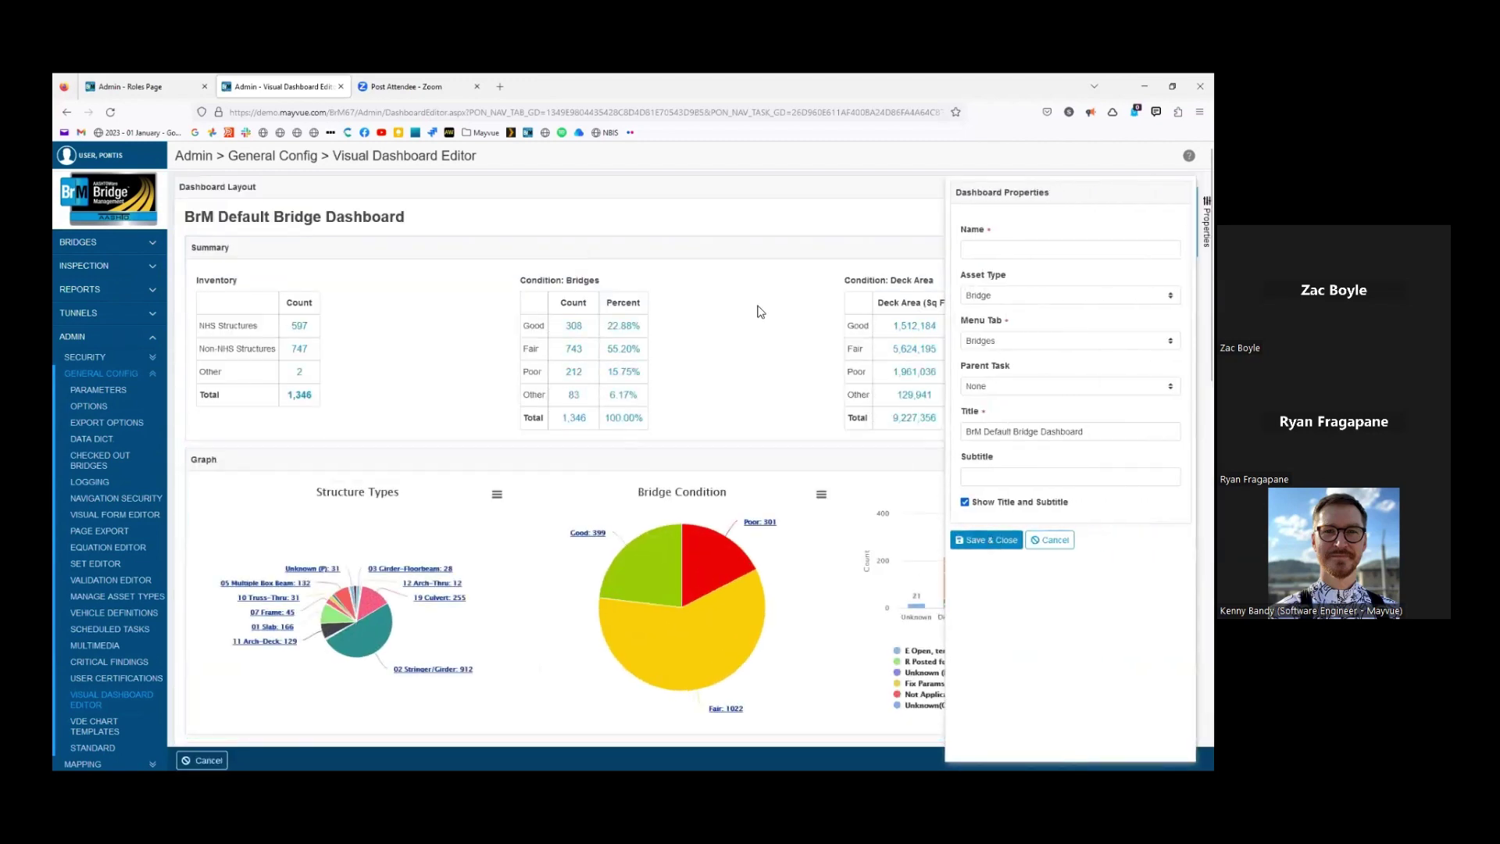
pyautogui.scroll(-1, 398, 625)
pyautogui.scroll(-3, 399, 633)
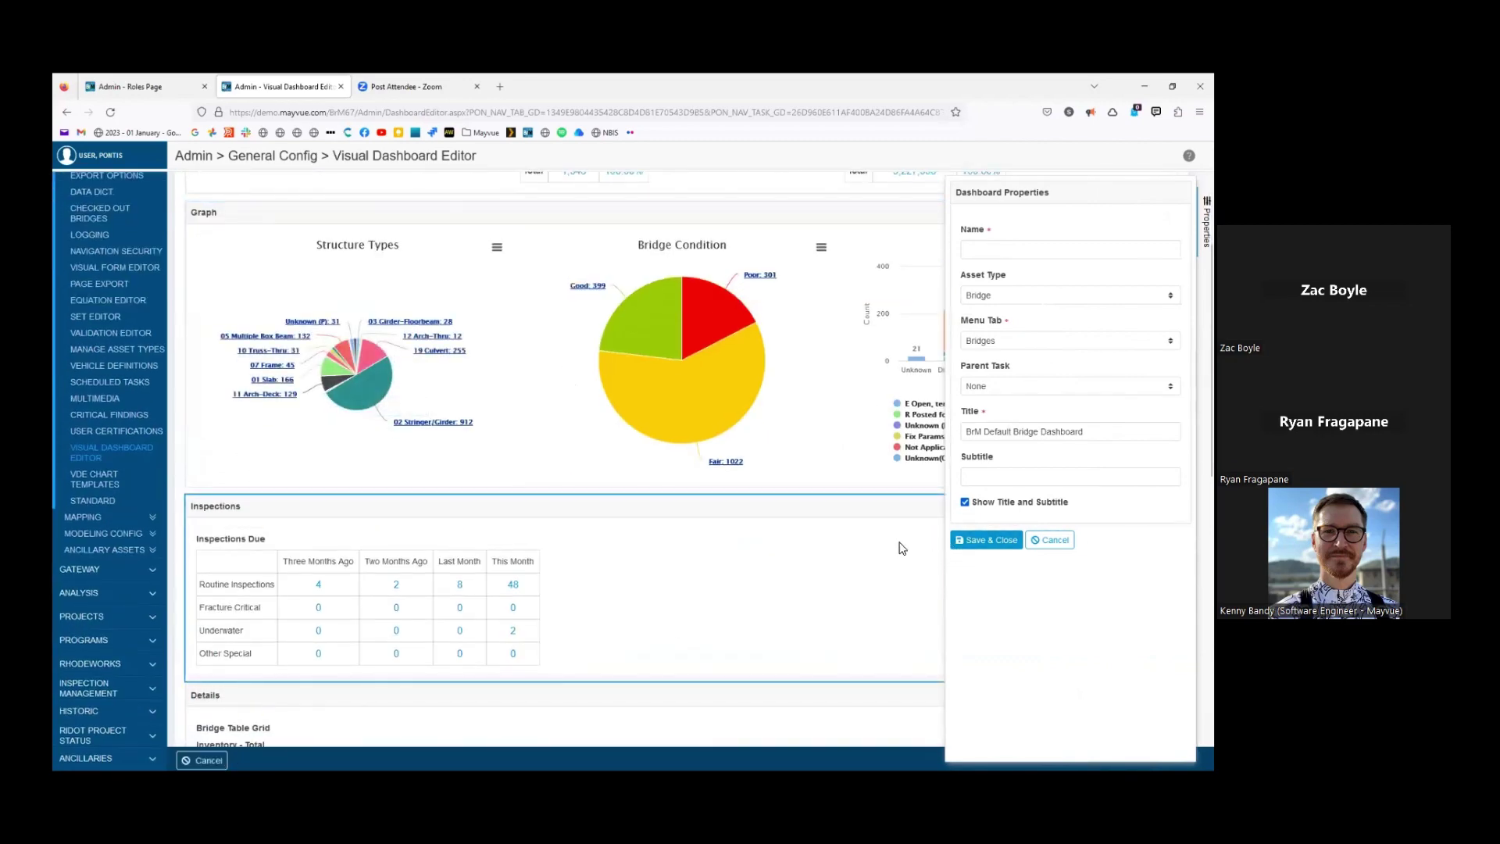
pyautogui.click(1050, 539)
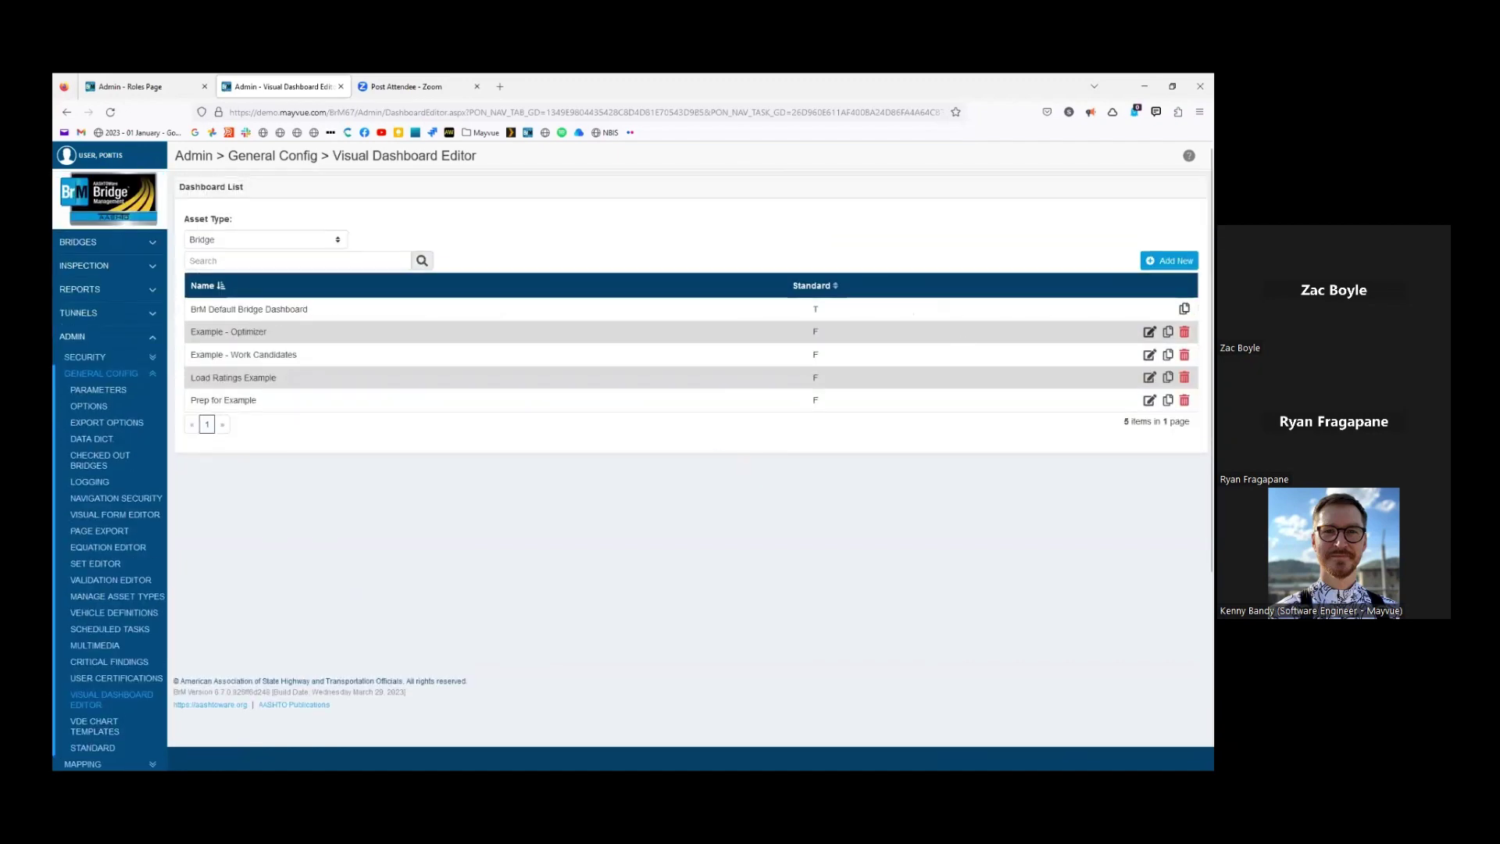
# Open the Example - Optimizer dashboard for editing and show the properties of its latest scenarios grid
pyautogui.click(1150, 332)
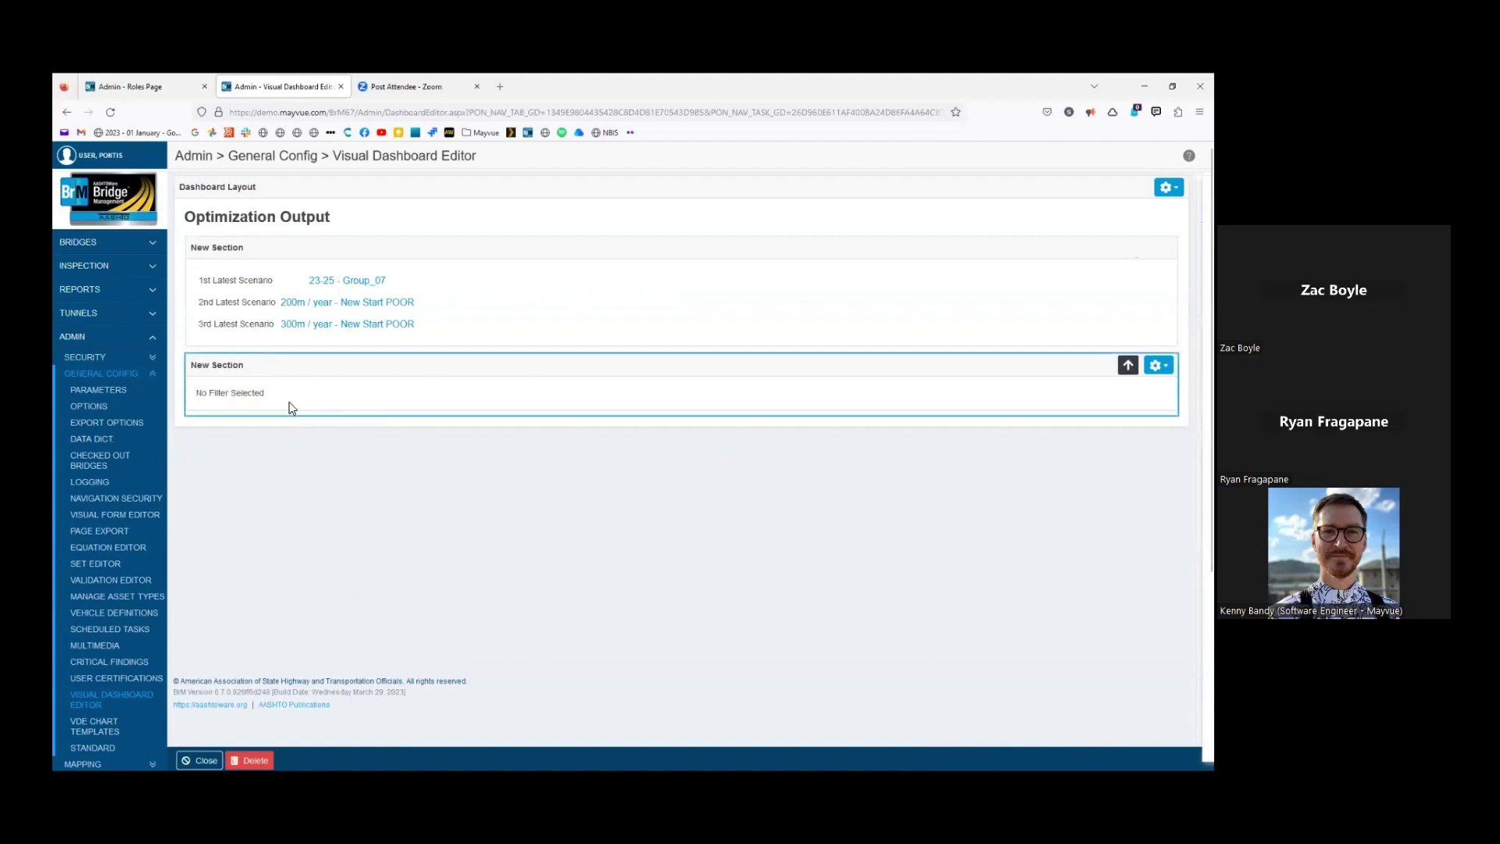
pyautogui.click(230, 261)
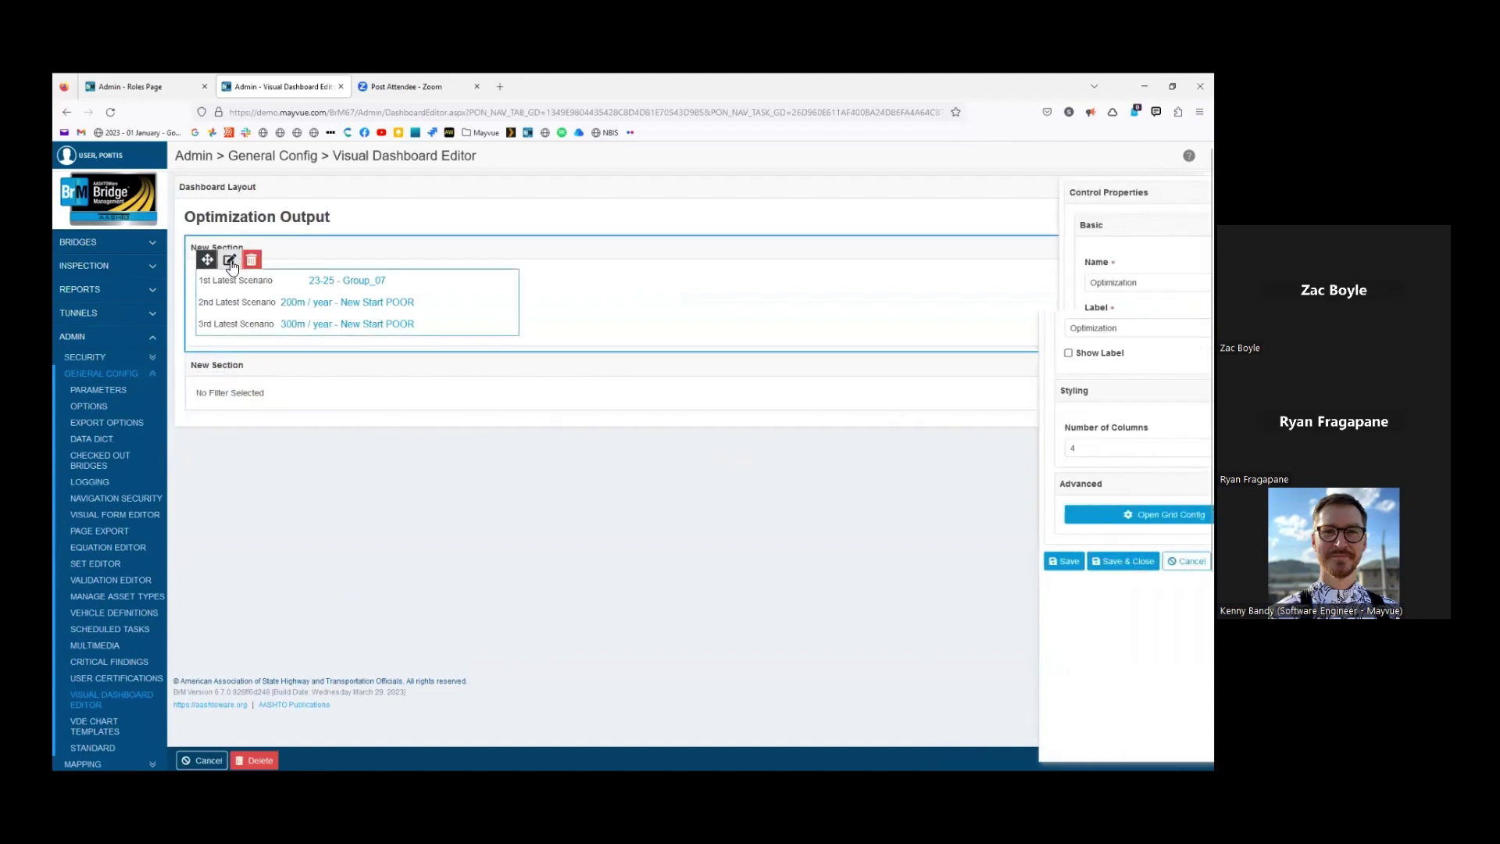